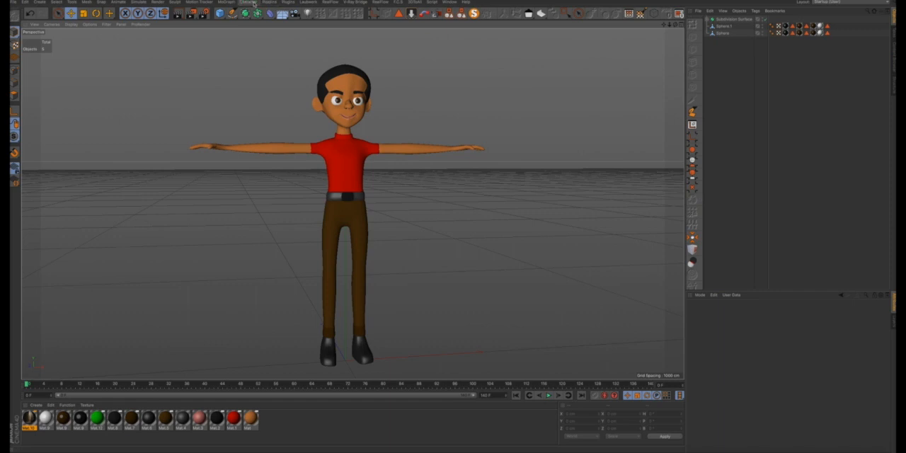
- Detach the Character commands as a floating palette beside the character and activate the Joint Tool
left_click(252, 2)
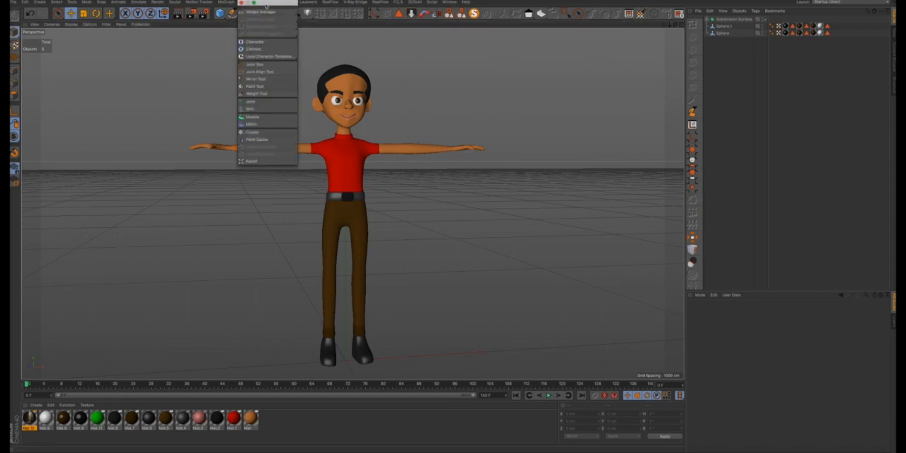
left_click_drag(254, 8, 52, 138)
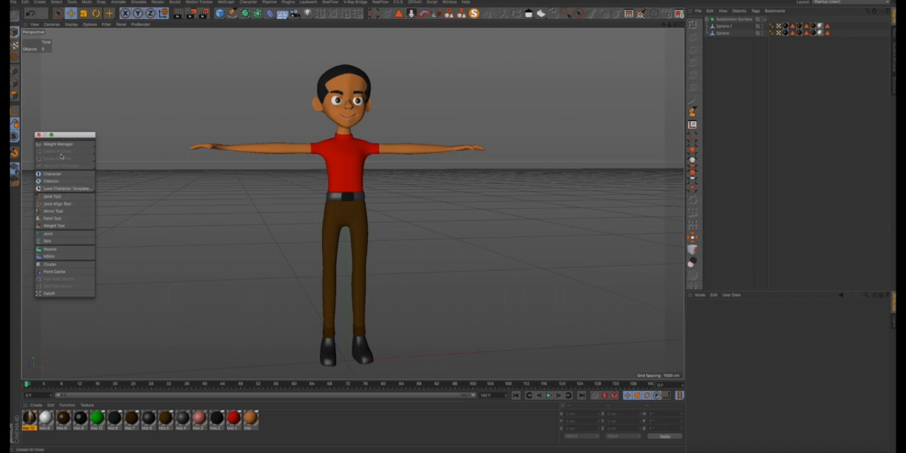
left_click_drag(64, 135, 60, 162)
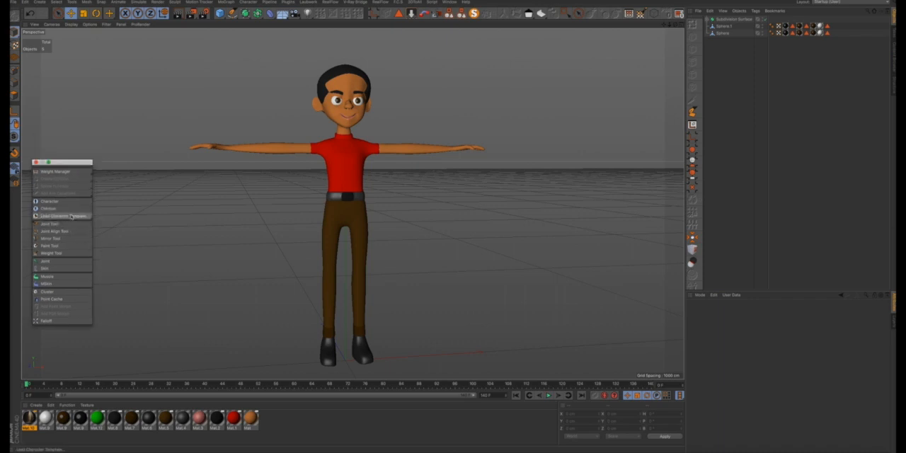
left_click(663, 41)
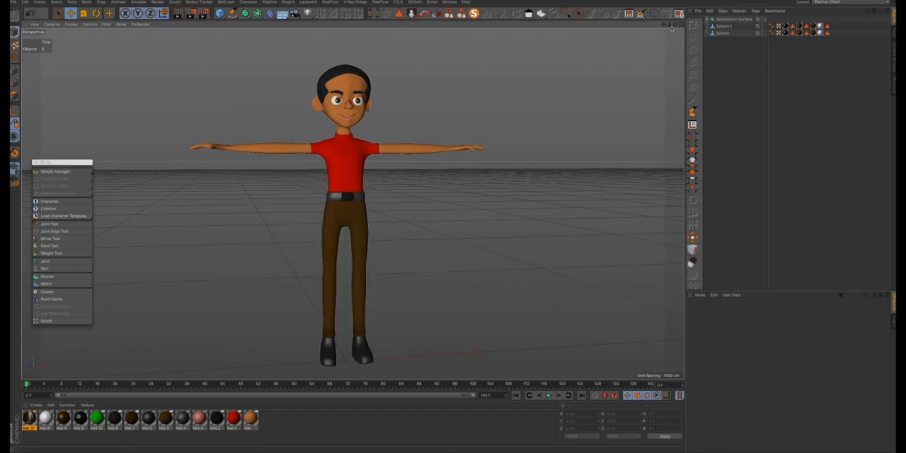
left_click(49, 224)
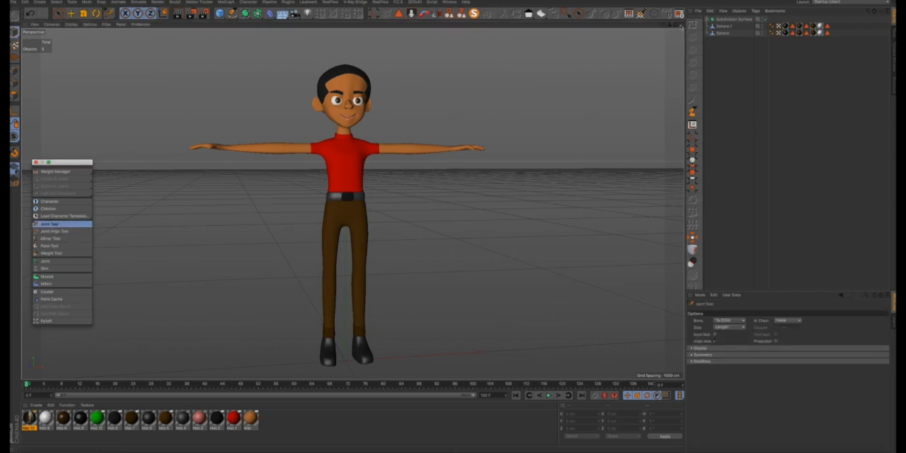
- Maximize the Front view and set its display mode to Lines so the character shows as a mesh
left_click(682, 24)
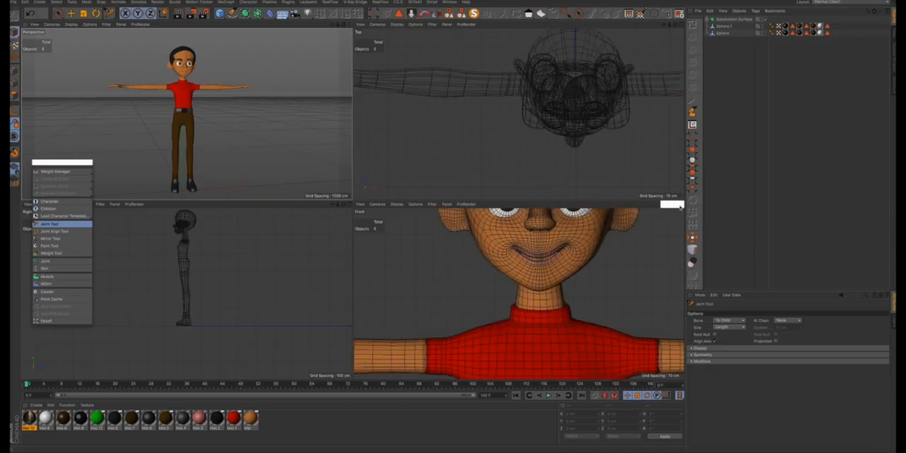
left_click(680, 205)
scroll(423, 185, "down", 5)
scroll(423, 185, "down", 5)
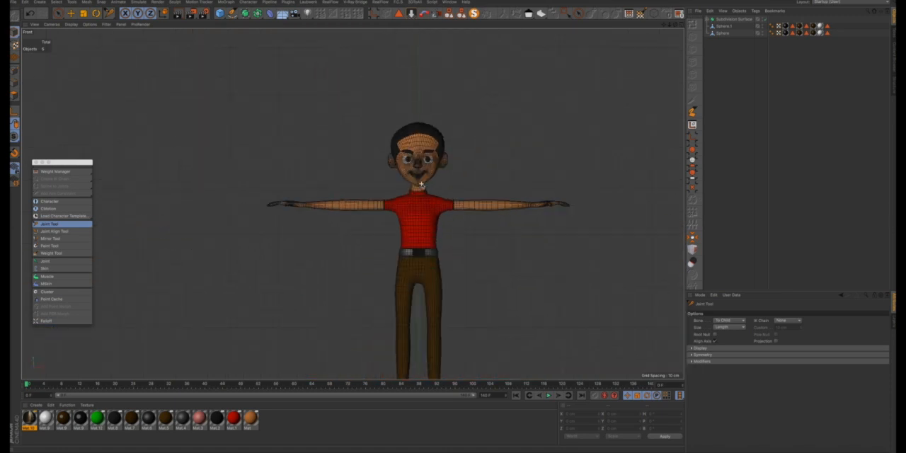
scroll(415, 262, "up", 3)
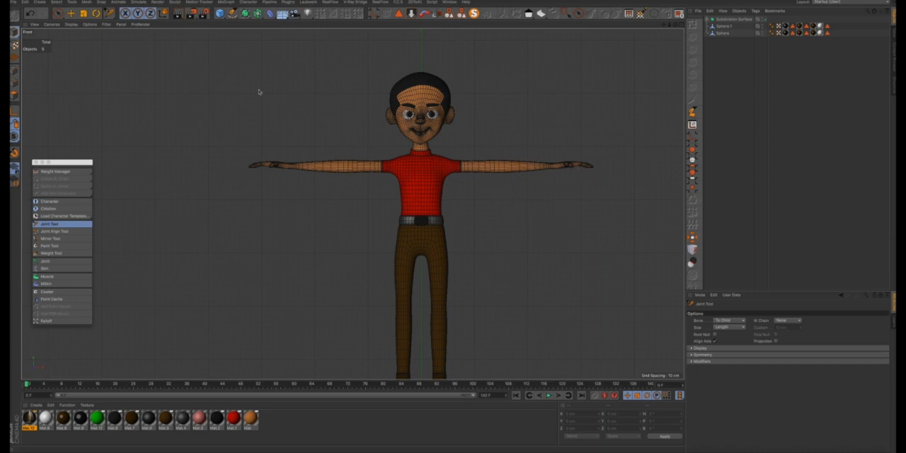
left_click(72, 24)
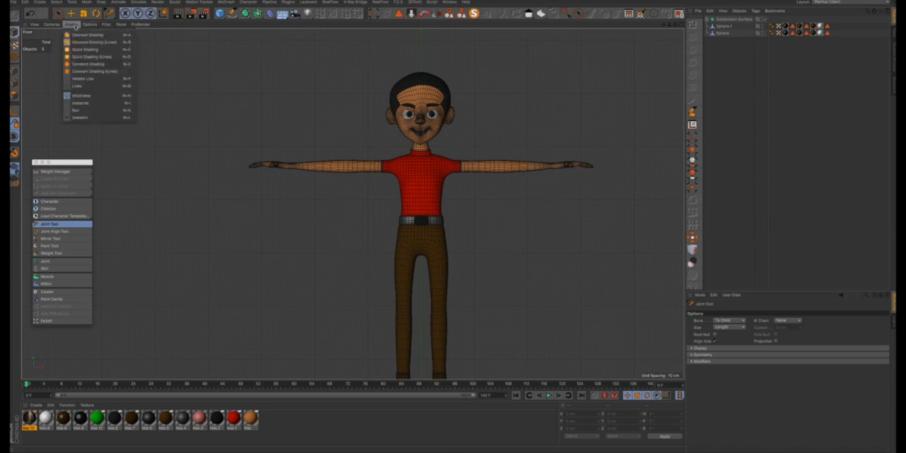
left_click(77, 86)
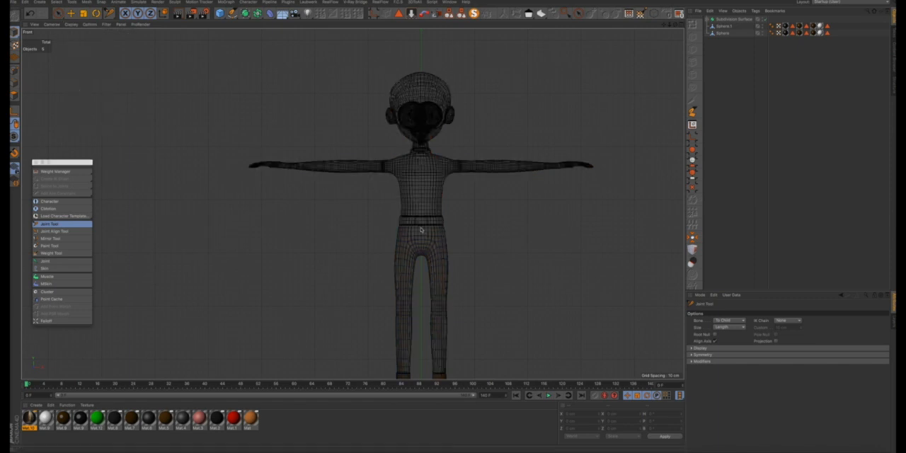
- Examine in the Front view how the character lines up with the world axes, from the head down to the feet
scroll(425, 187, "up", 5)
scroll(424, 187, "down", 2)
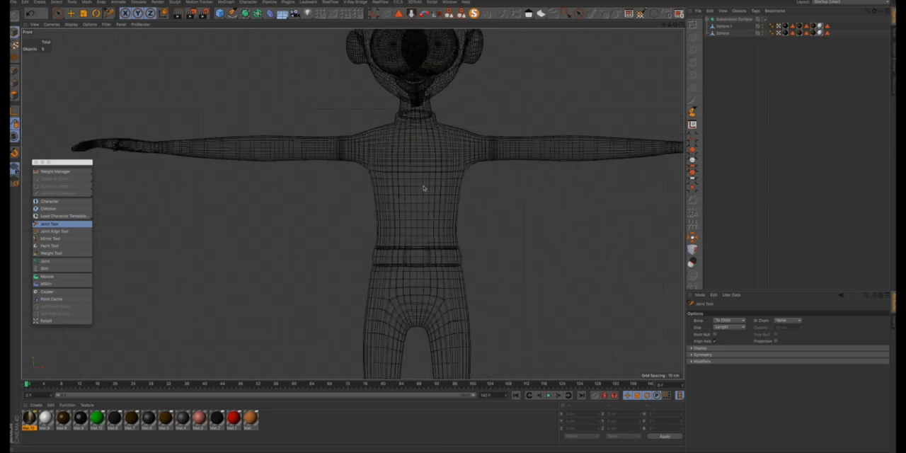
scroll(424, 188, "down", 3)
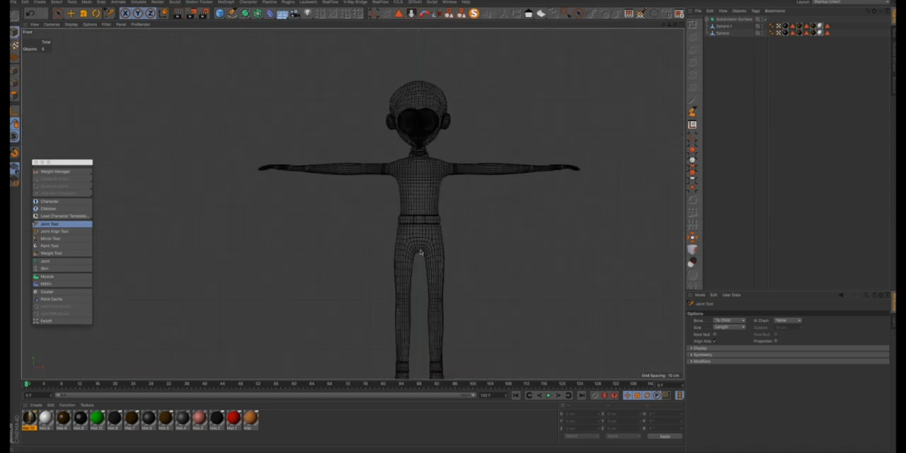
scroll(420, 252, "up", 3)
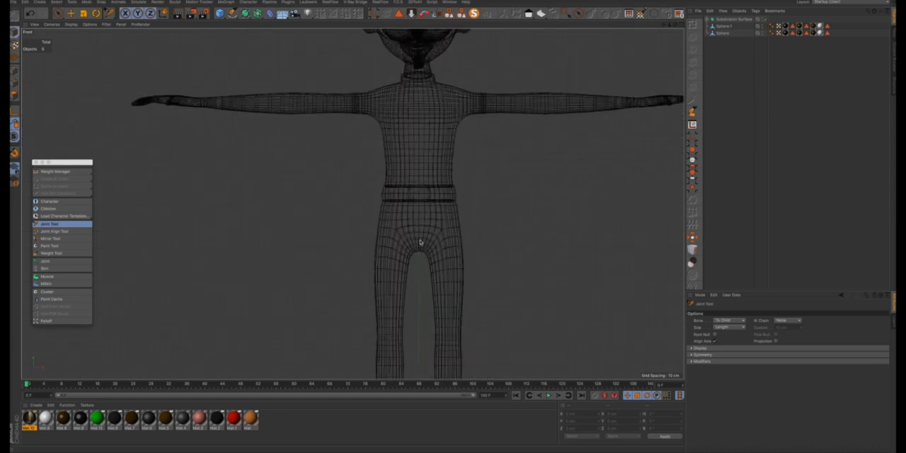
scroll(421, 244, "down", 3)
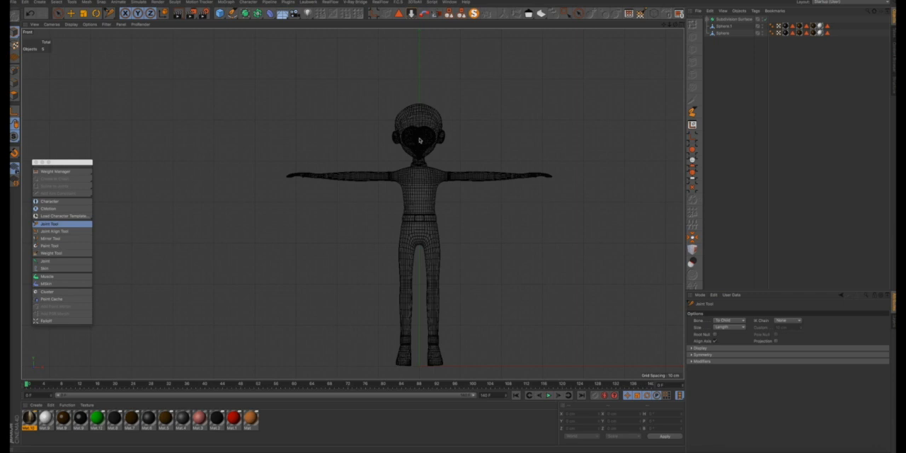
scroll(420, 140, "up", 2)
scroll(419, 138, "down", 4)
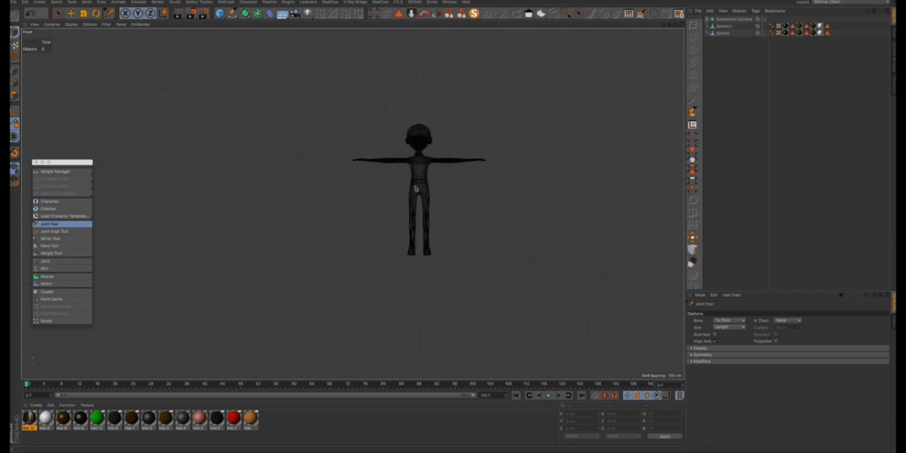
scroll(419, 197, "up", 5)
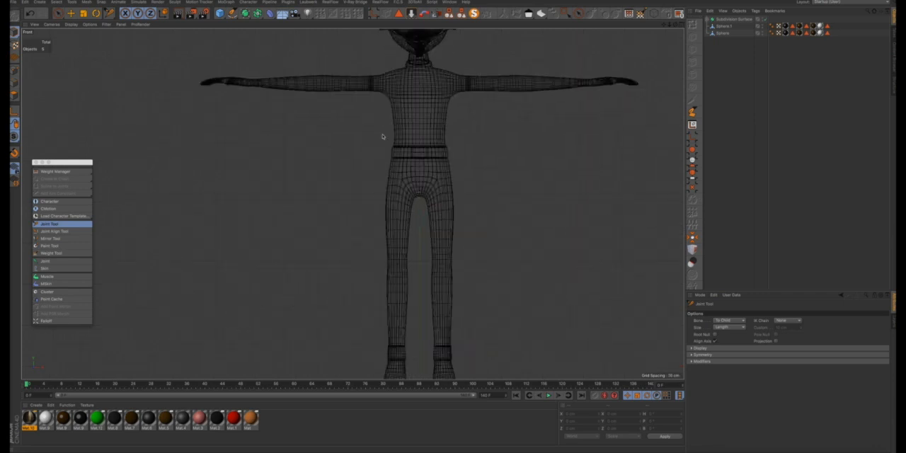
scroll(413, 181, "down", 5)
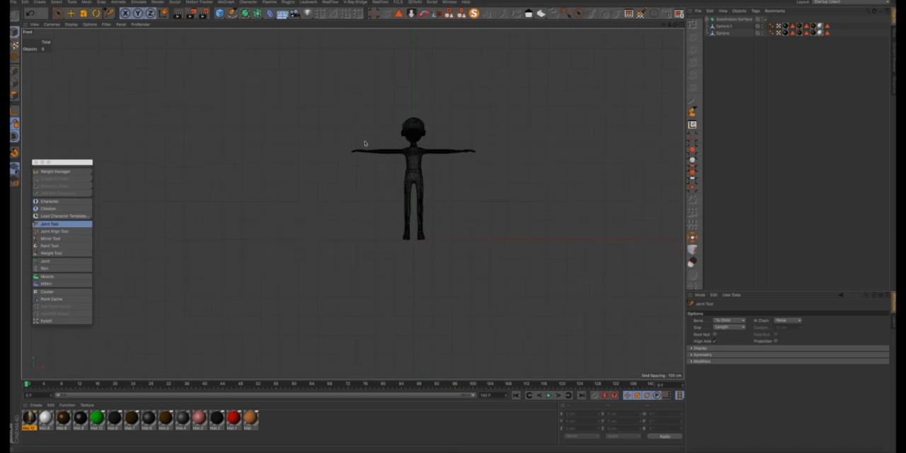
scroll(415, 242, "up", 5)
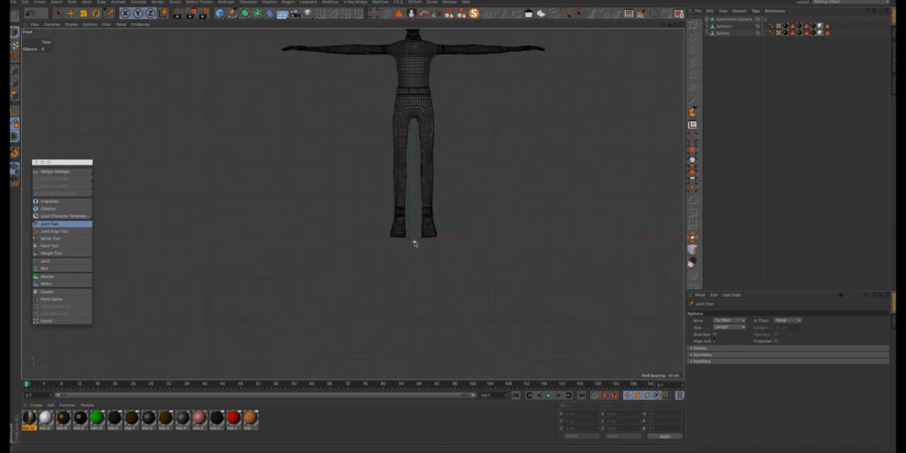
scroll(414, 242, "up", 4)
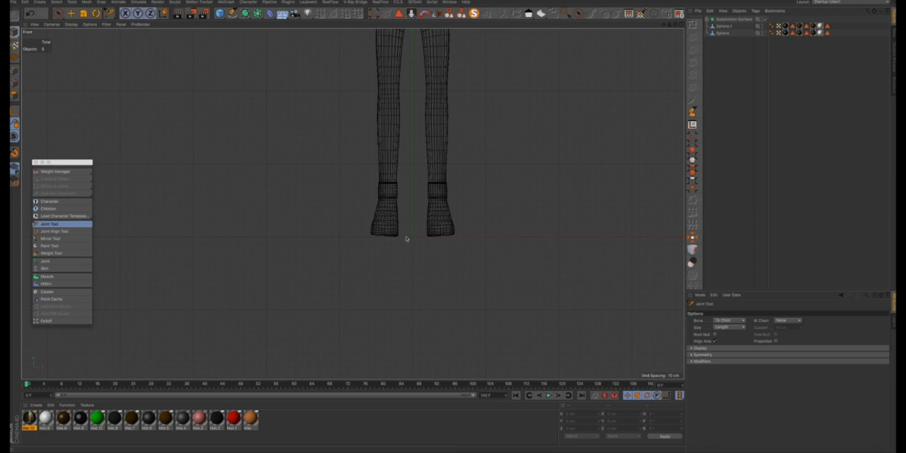
scroll(416, 238, "down", 5)
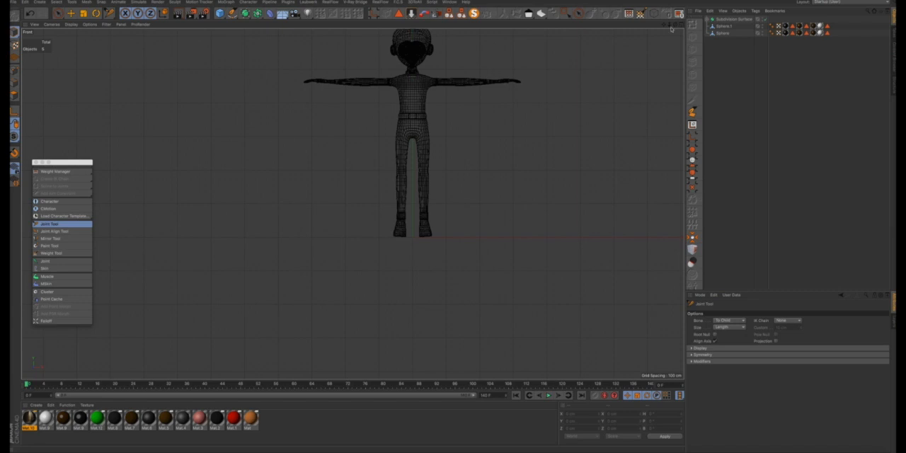
scroll(436, 191, "down", 2)
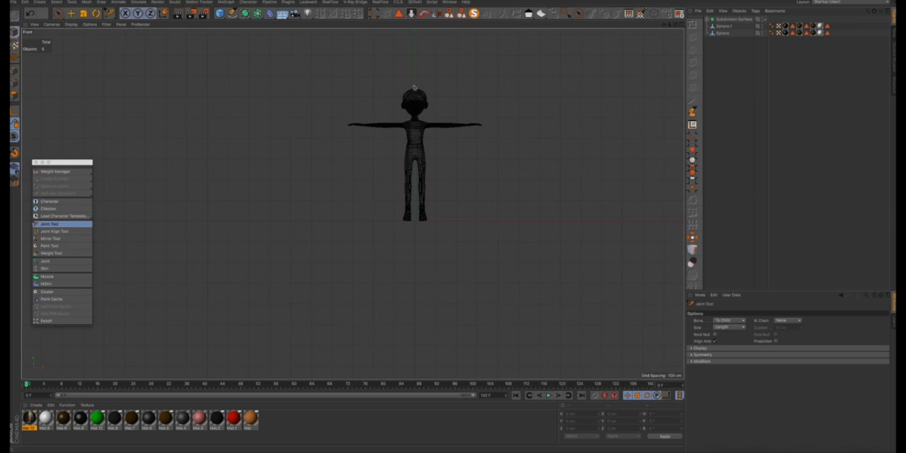
scroll(423, 206, "up", 5)
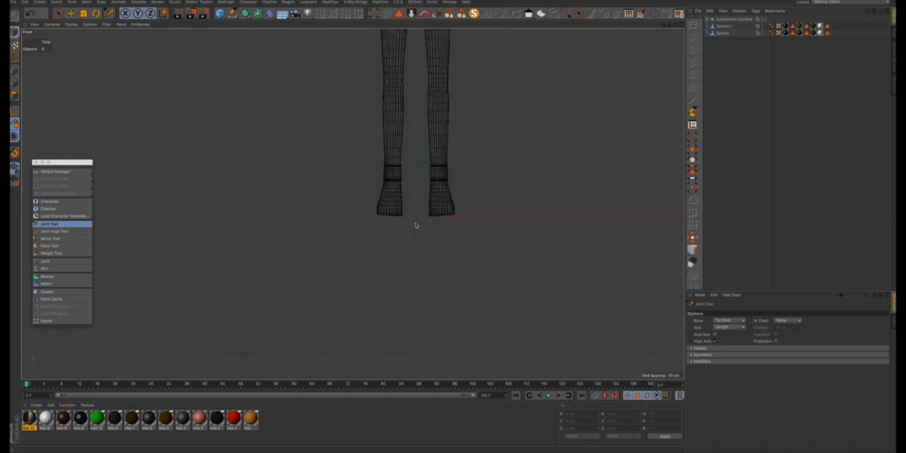
scroll(414, 225, "down", 4)
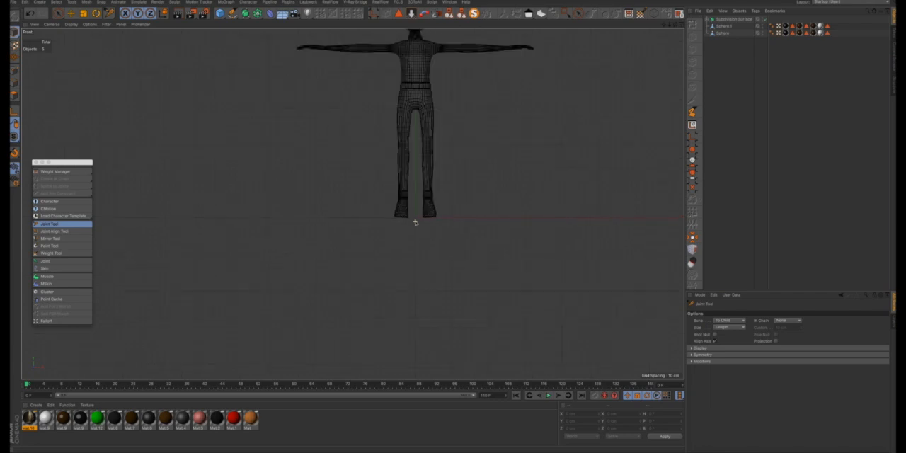
- Inspect the character's head and arms against the centre axis in the Top view
left_click(681, 26)
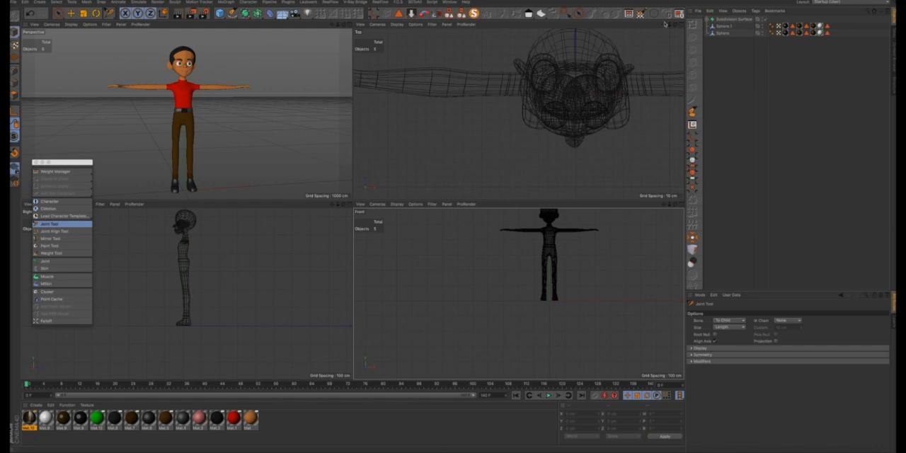
left_click(681, 27)
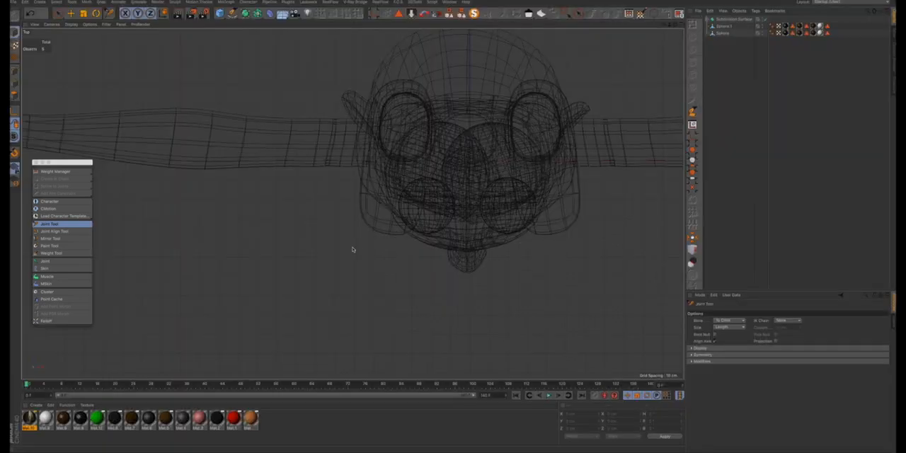
scroll(473, 252, "down", 4)
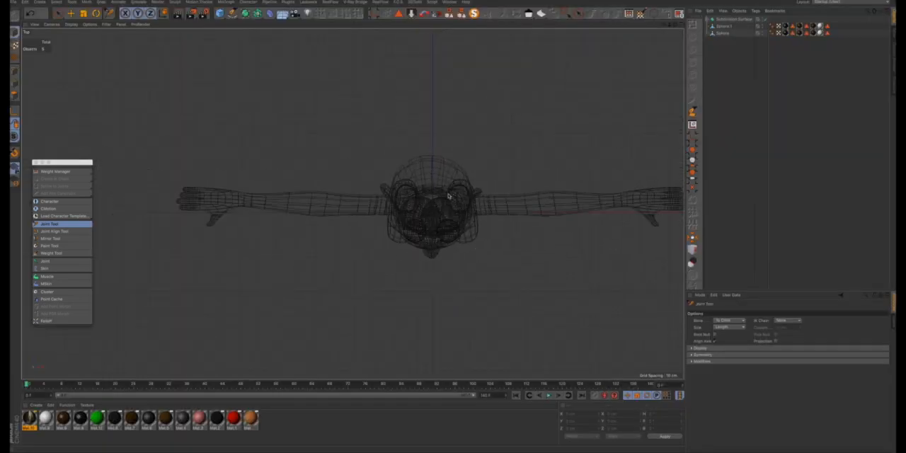
scroll(453, 197, "up", 6)
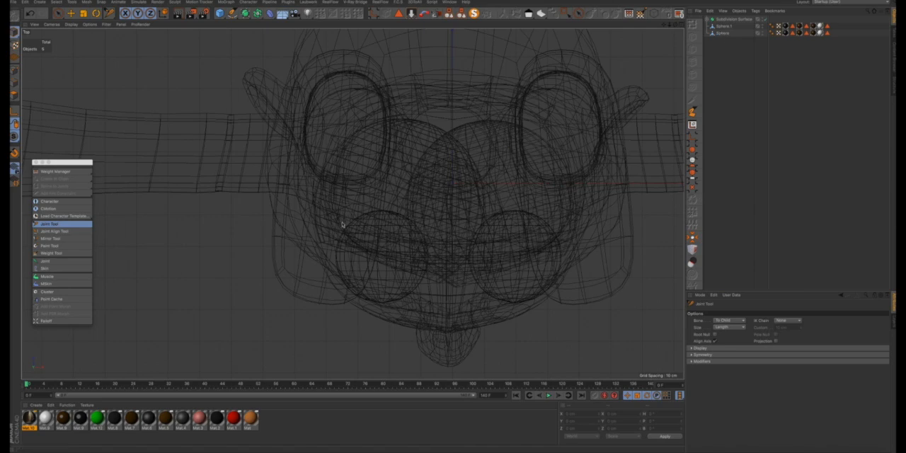
scroll(537, 107, "down", 3)
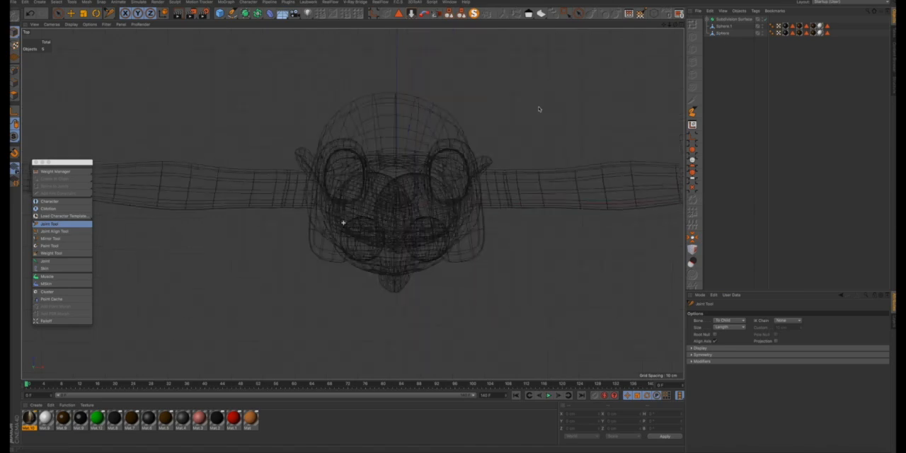
left_click(682, 27)
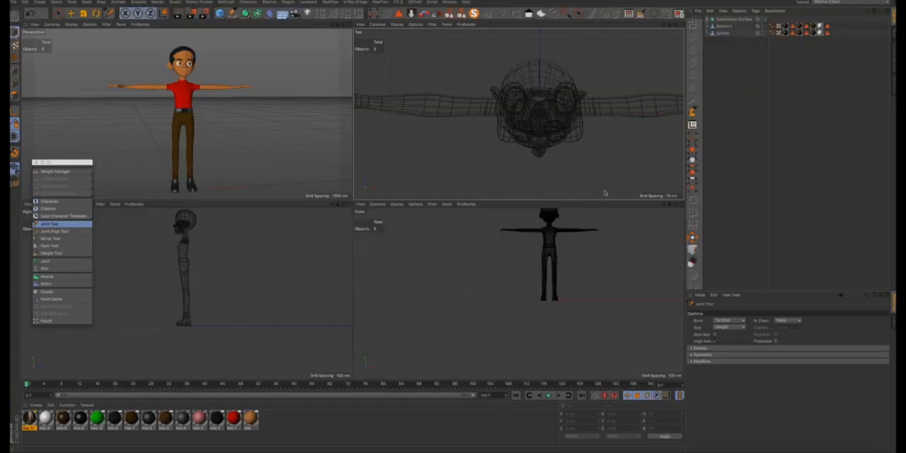
- In the Front view, place a joint at the centre of the hips, about 324 cm high, and rename it Pelvis
left_click(681, 206)
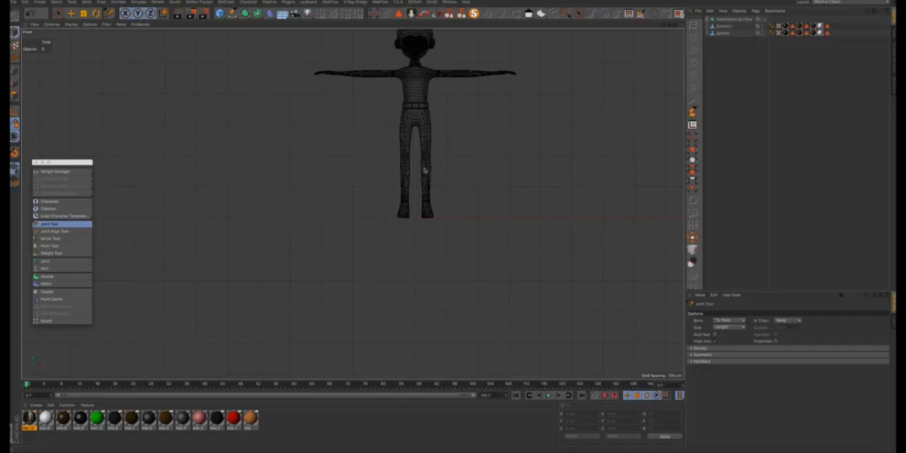
left_click_drag(664, 26, 484, 131)
scroll(390, 213, "up", 6)
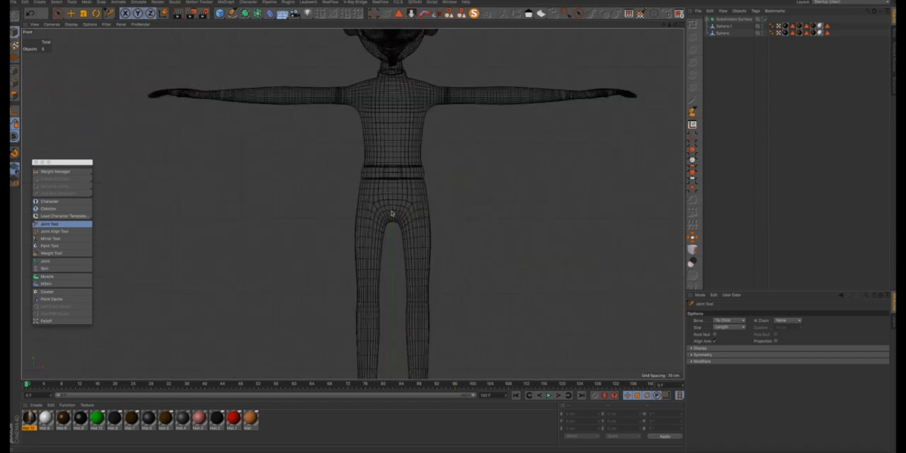
scroll(392, 213, "up", 2)
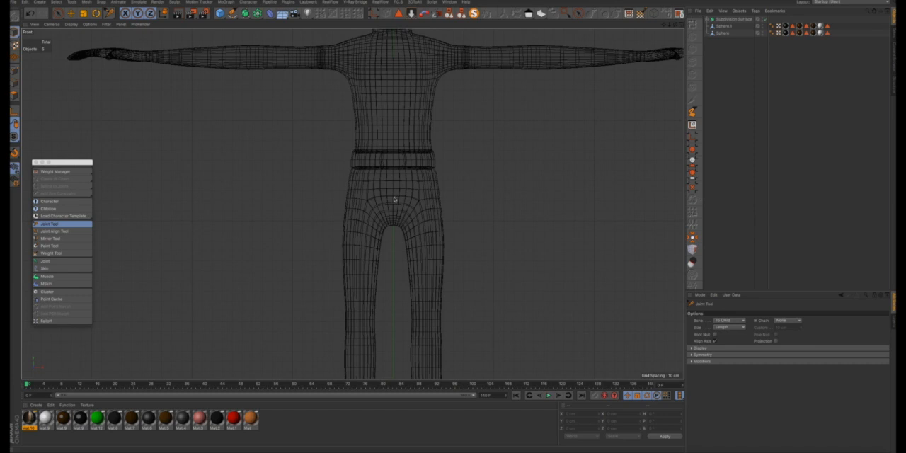
left_click(394, 199, "ctrl")
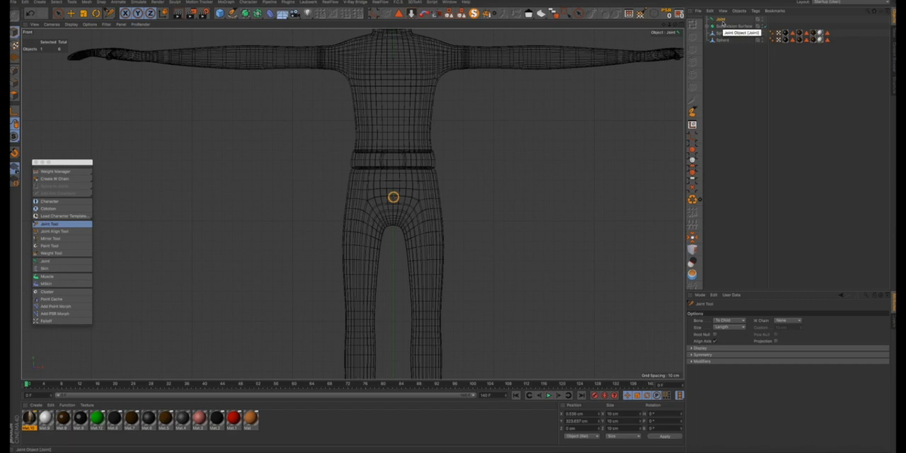
left_click(720, 20)
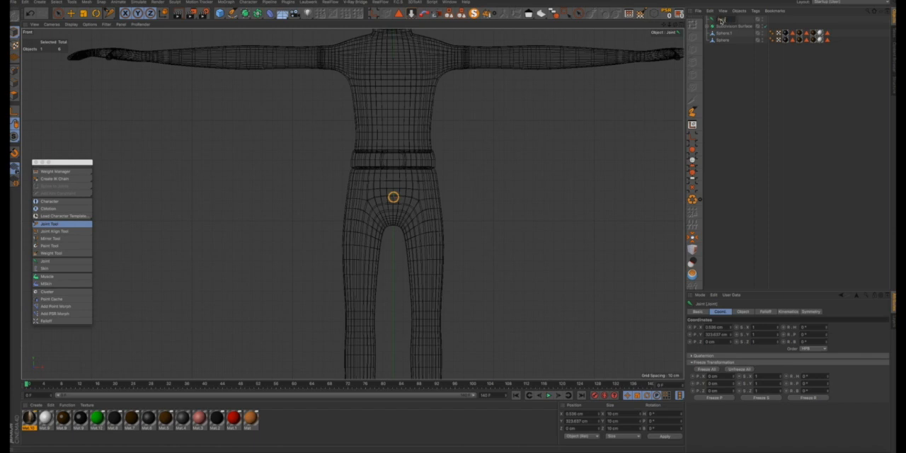
key("Return")
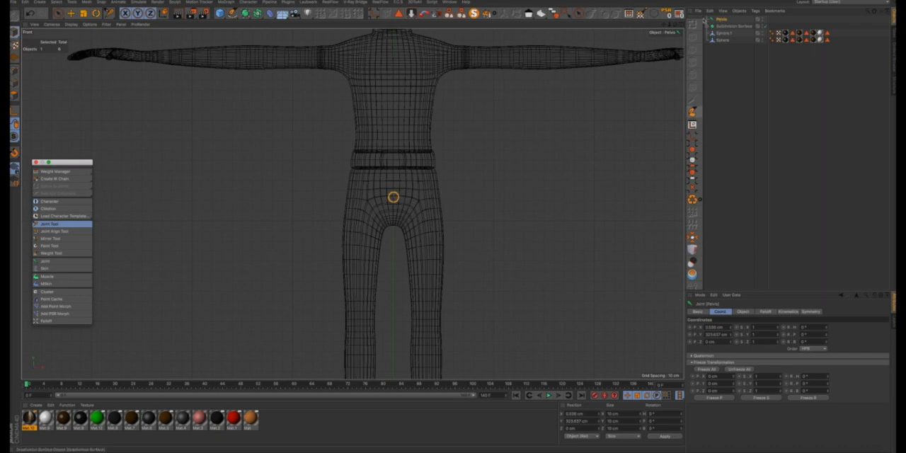
- Set the Joint Tool's symmetry to Draw so that new joints are mirrored across the body
left_click(51, 224)
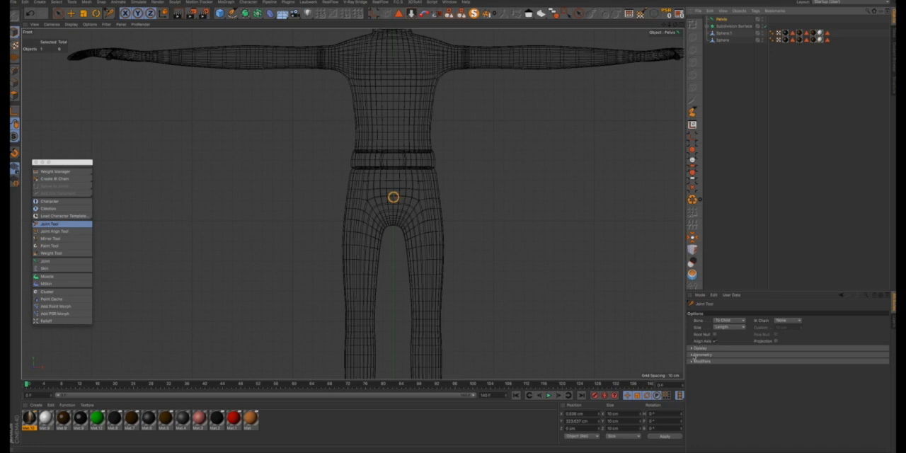
left_click(693, 355)
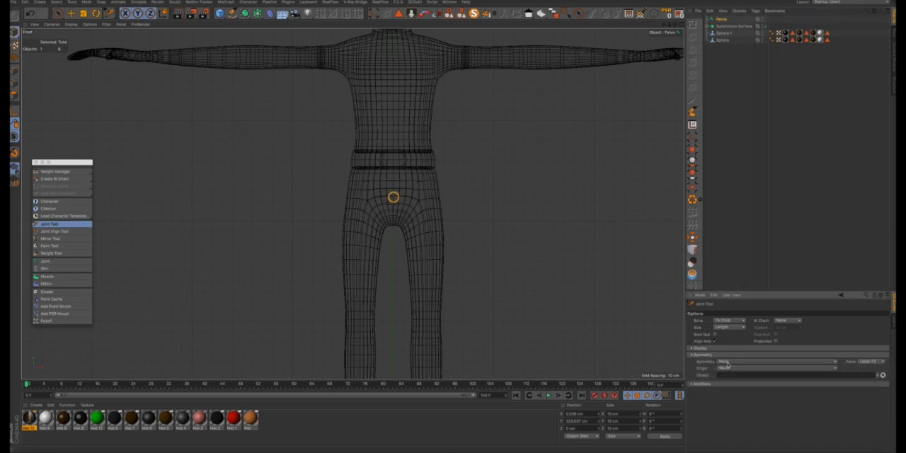
left_click(727, 363)
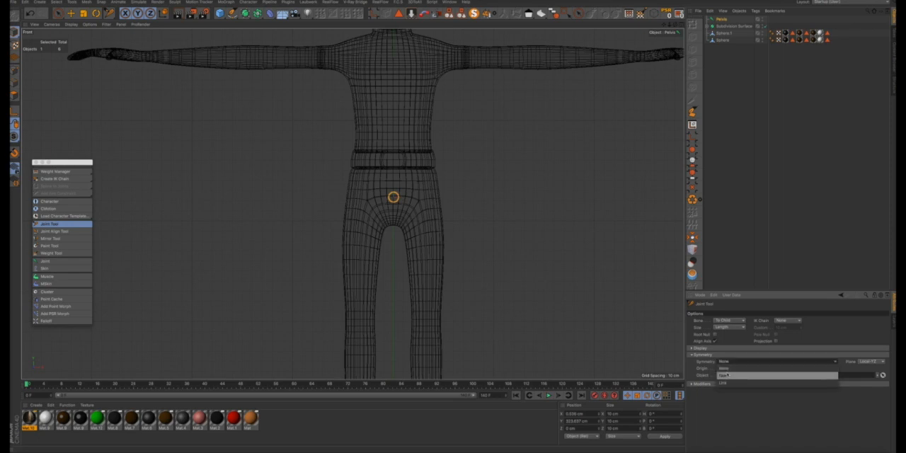
left_click(726, 375)
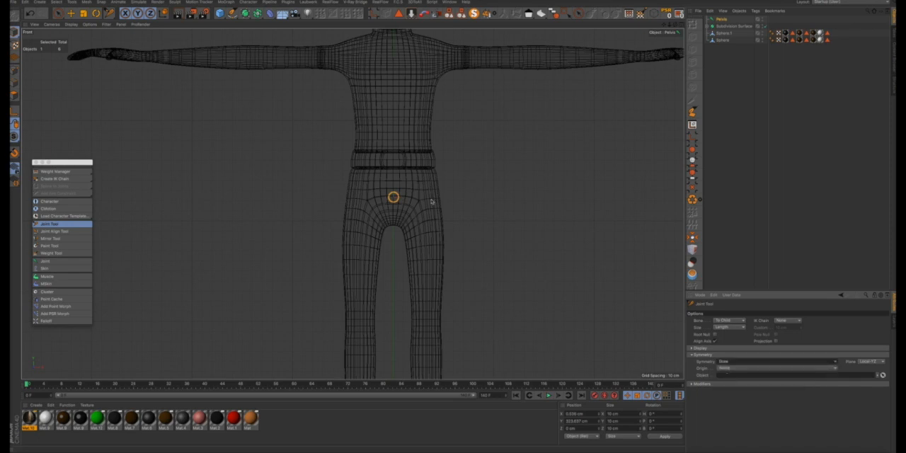
- In the Front view, draw mirrored hip joints slightly below the pelvis joint, followed by mirrored knee joints
scroll(413, 213, "down", 2)
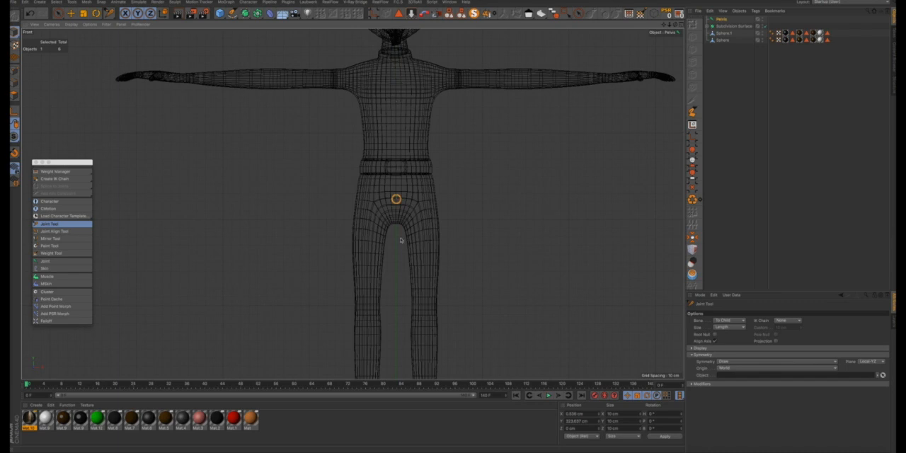
left_click(418, 208, "ctrl")
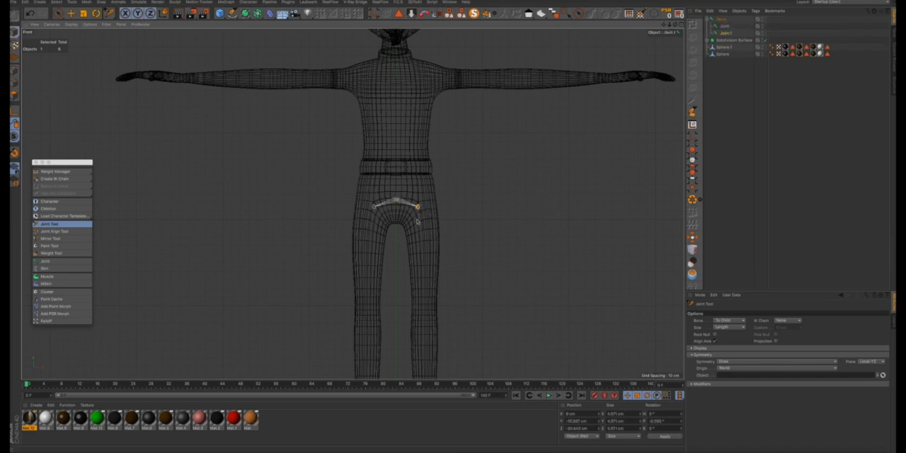
scroll(419, 208, "up", 3)
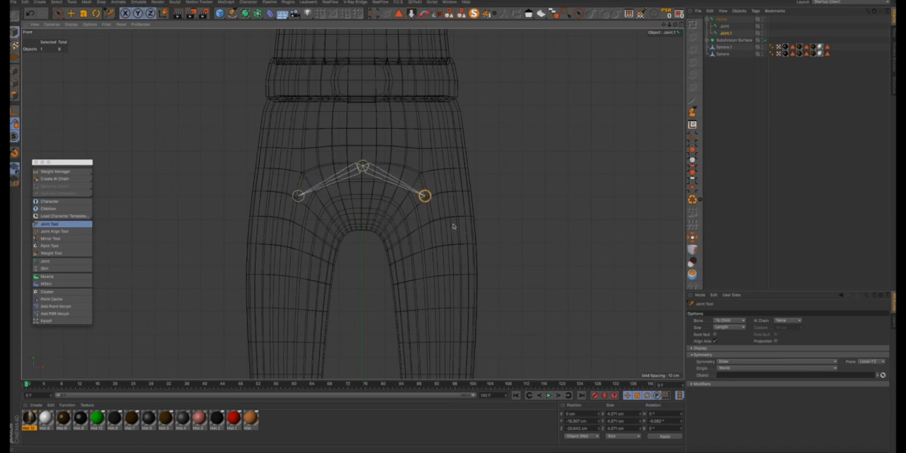
scroll(453, 226, "down", 5)
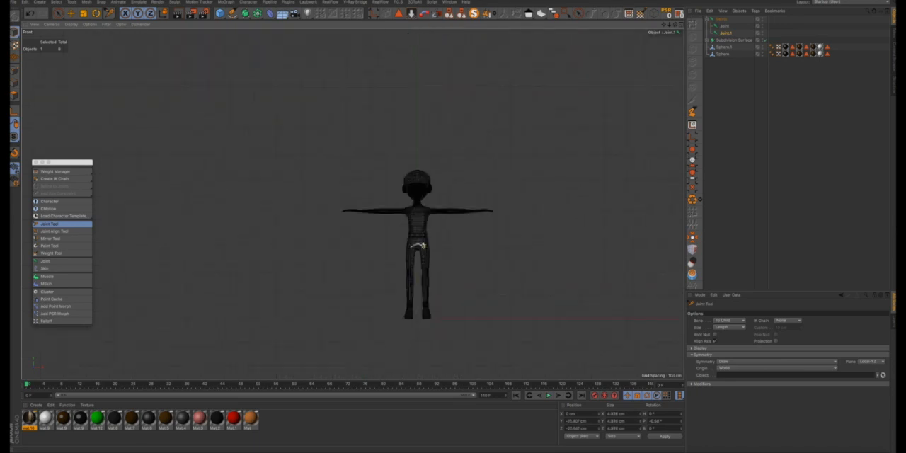
scroll(425, 281, "up", 5)
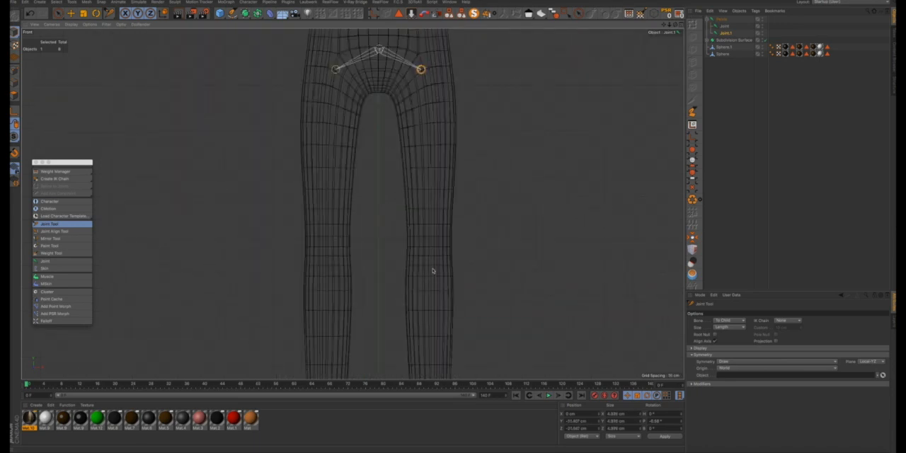
scroll(429, 259, "down", 5)
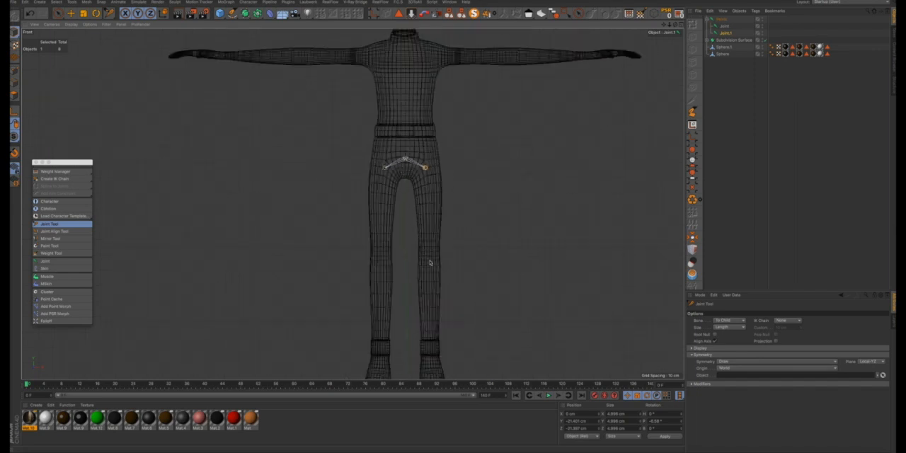
left_click(429, 257, "ctrl")
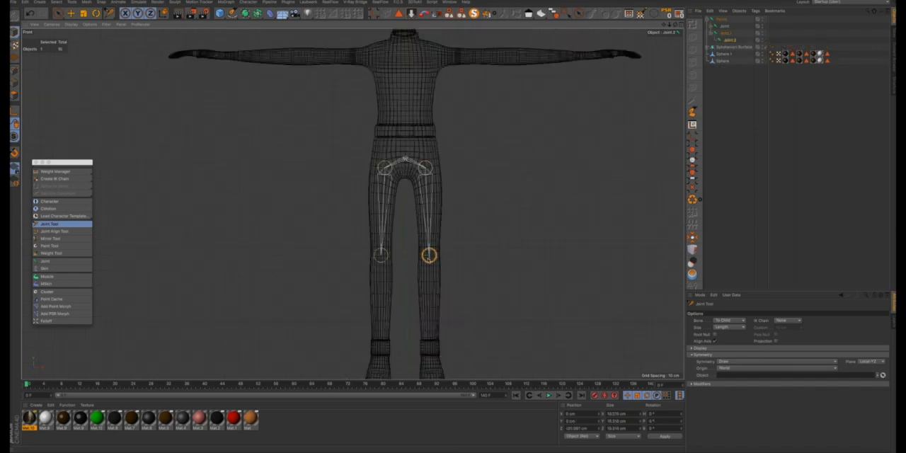
- Move the mirrored hip joints slightly outward so they sit above the knee joints in the Front view
scroll(429, 259, "up", 5)
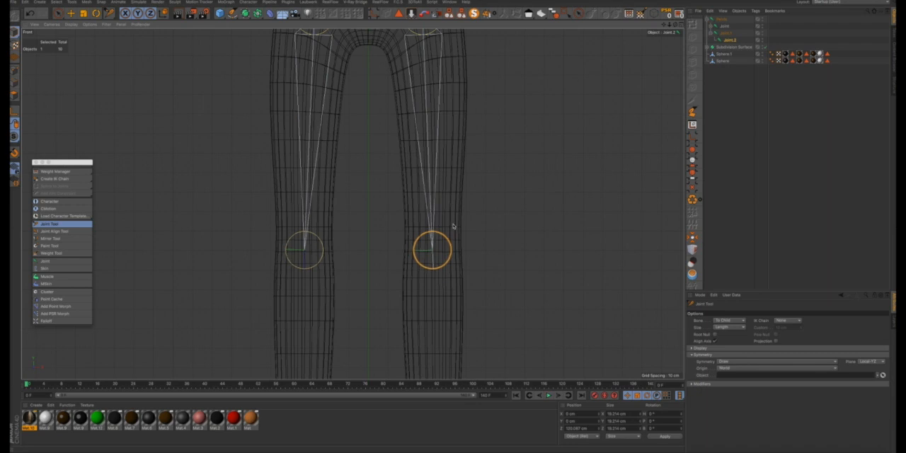
scroll(454, 226, "down", 5)
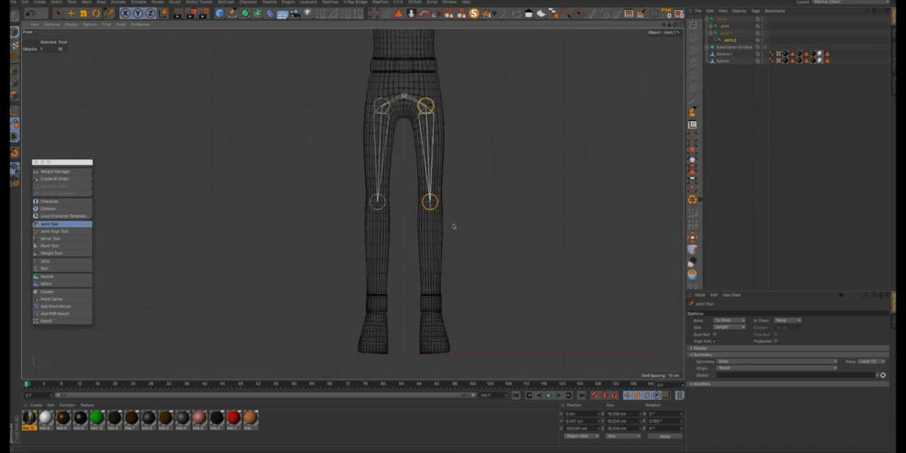
left_click_drag(426, 105, 430, 106)
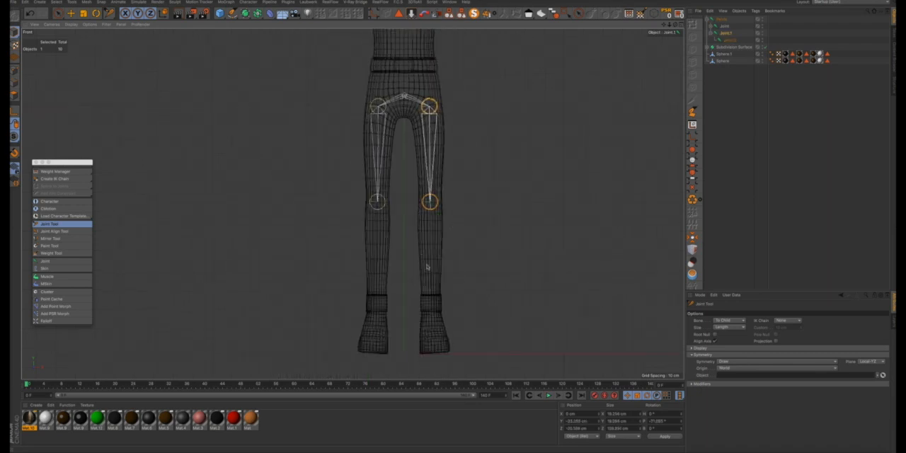
- Continue both leg chains from the knees with mirrored joints at the ankle, mid-foot and sole
left_click(433, 319, "ctrl")
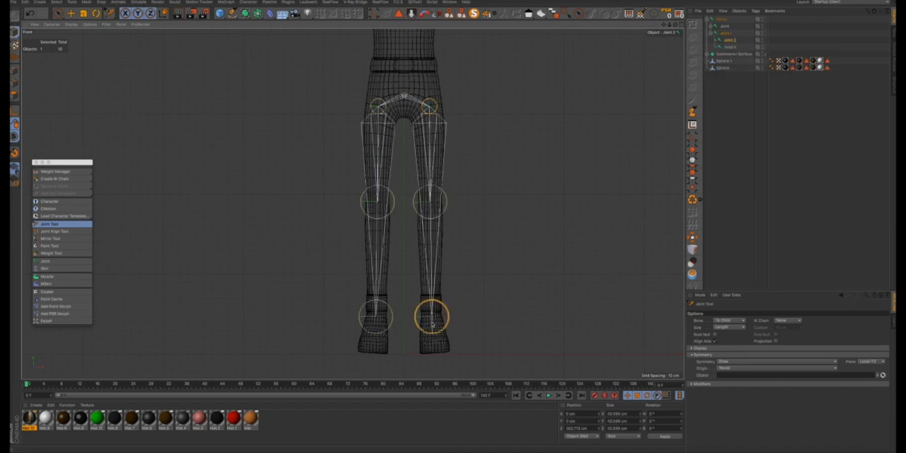
key("ctrl+z")
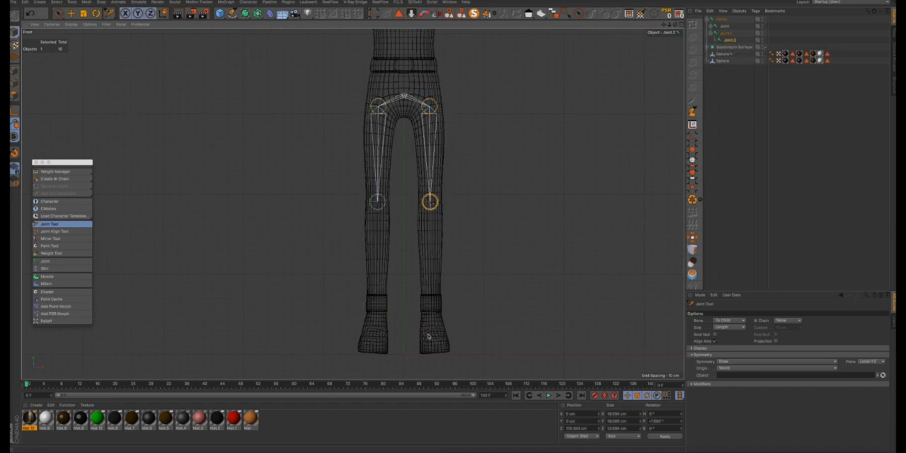
left_click(432, 322, "ctrl")
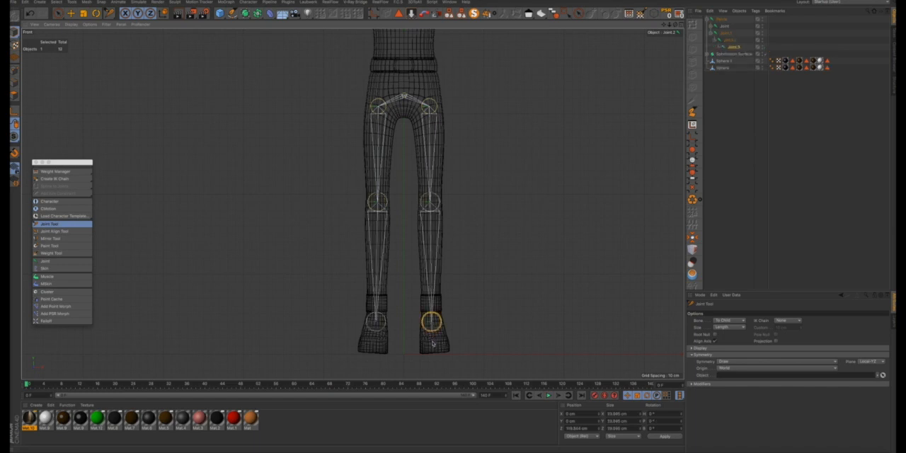
left_click(433, 343, "ctrl")
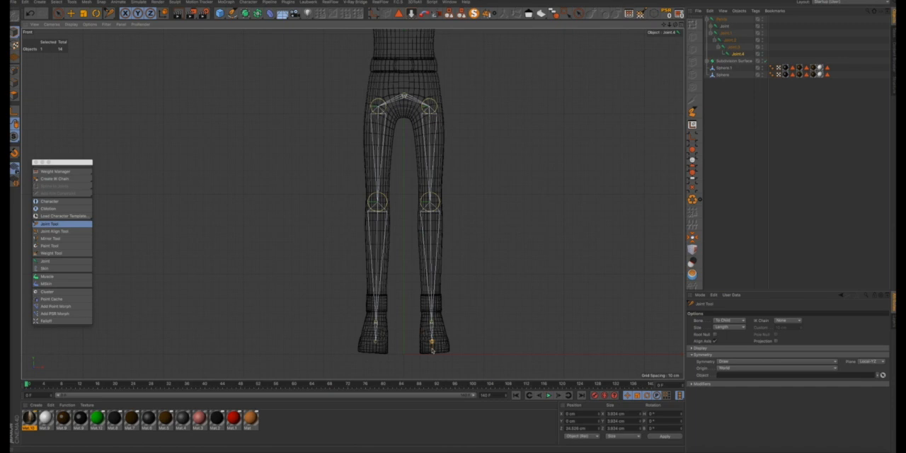
left_click(432, 351, "ctrl")
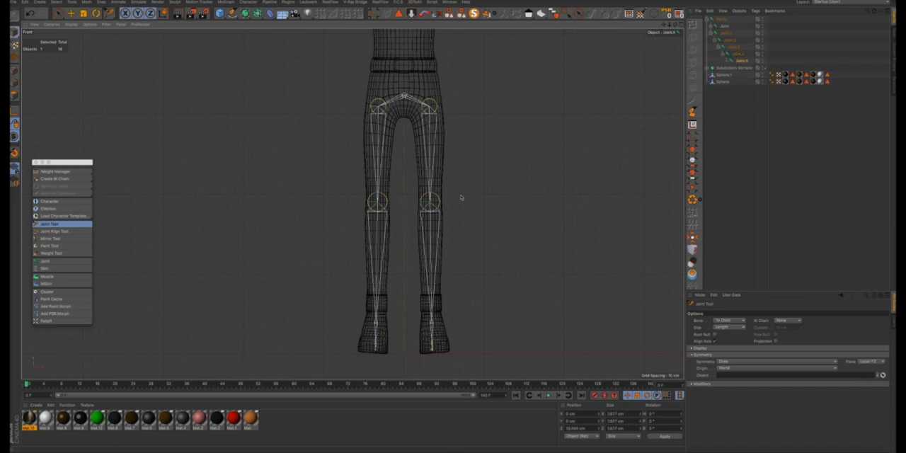
- Maximize the Right view, then move the pelvis joint up and back and the hip joint back beneath it
left_click(680, 25)
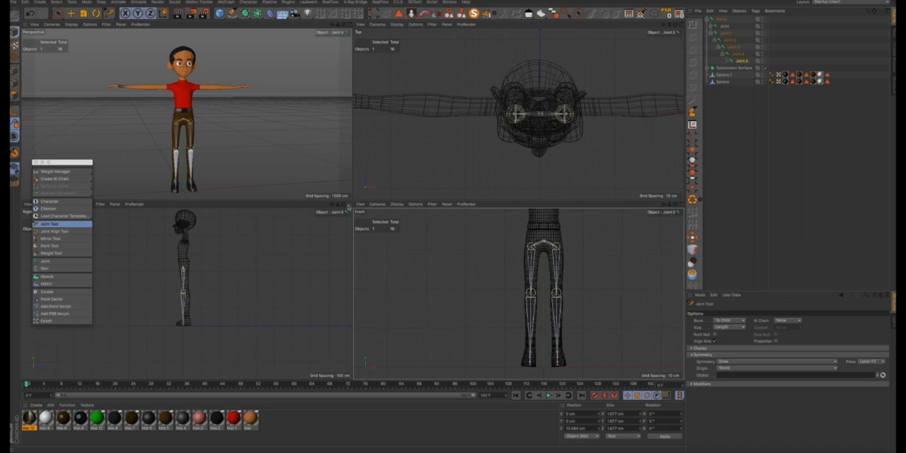
left_click(348, 206)
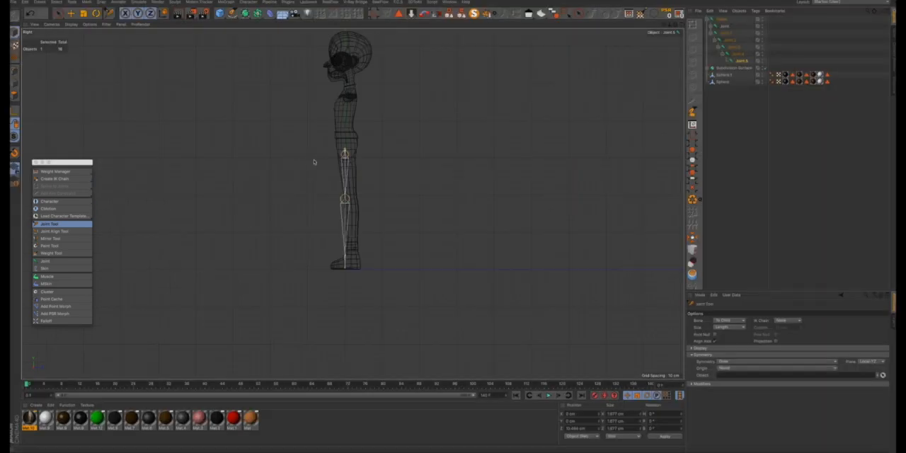
scroll(334, 156, "up", 10)
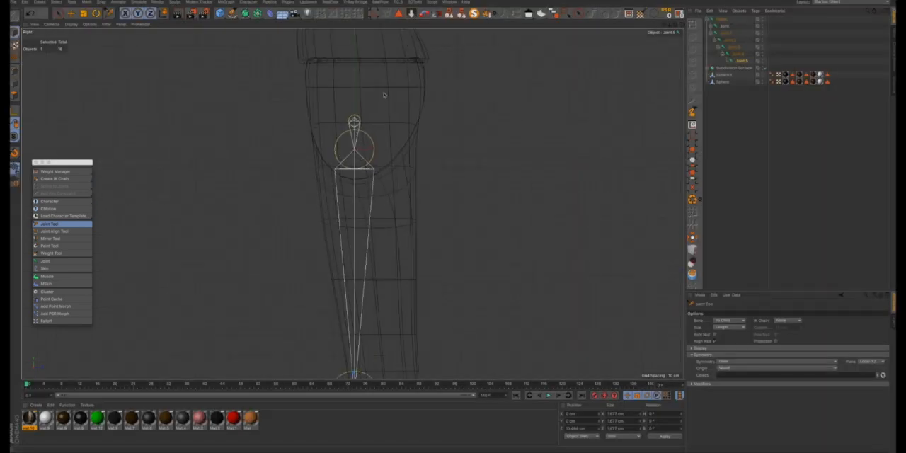
left_click_drag(355, 121, 366, 107)
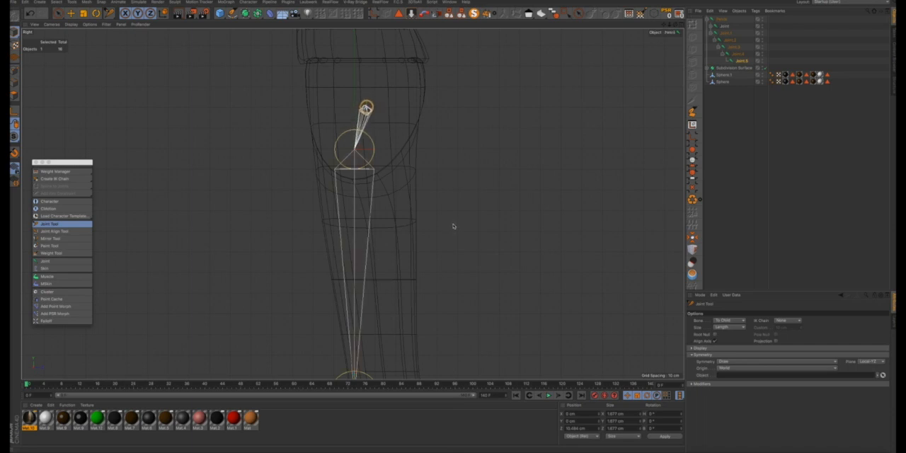
left_click_drag(355, 149, 368, 148)
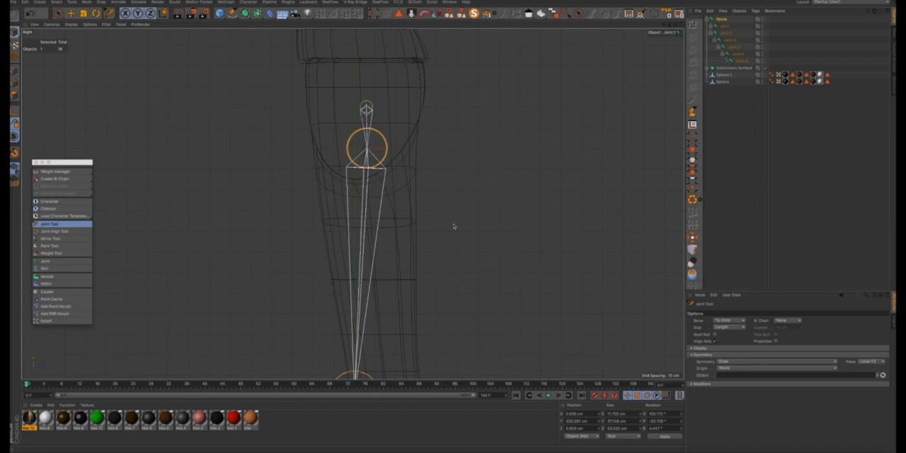
- In the Right view, move the ankle joint back toward the heel, just below the boot cuff
scroll(343, 94, "down", 5)
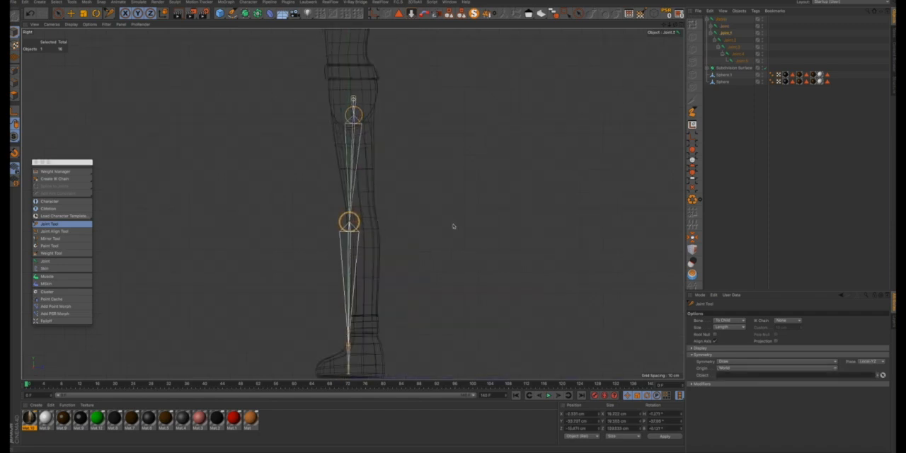
scroll(363, 241, "down", 3)
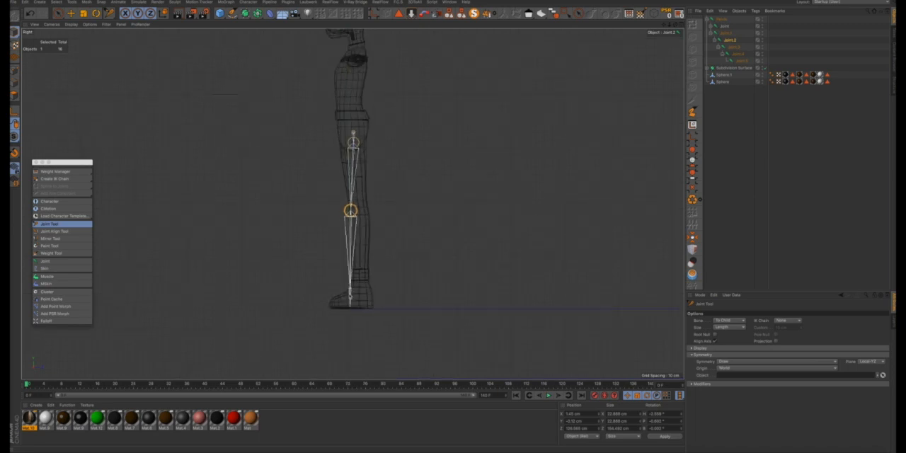
scroll(364, 240, "up", 3)
left_click_drag(351, 282, 370, 286)
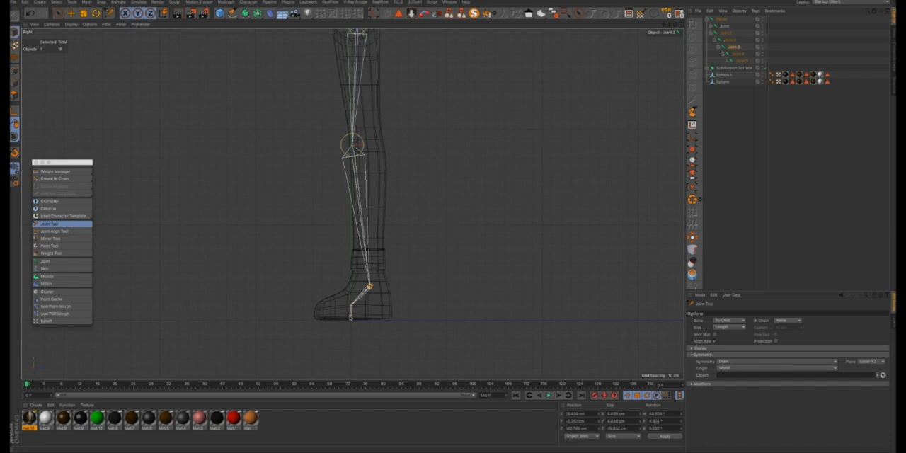
- Move the end joint to the tip of the shoe and the middle foot joint forward to the ball of the foot
left_click_drag(352, 319, 316, 314)
scroll(320, 315, "up", 10)
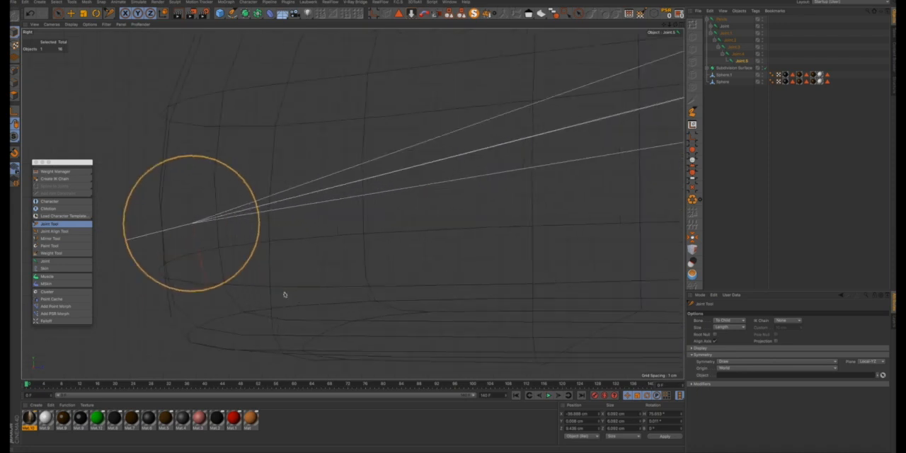
left_click_drag(222, 245, 199, 233)
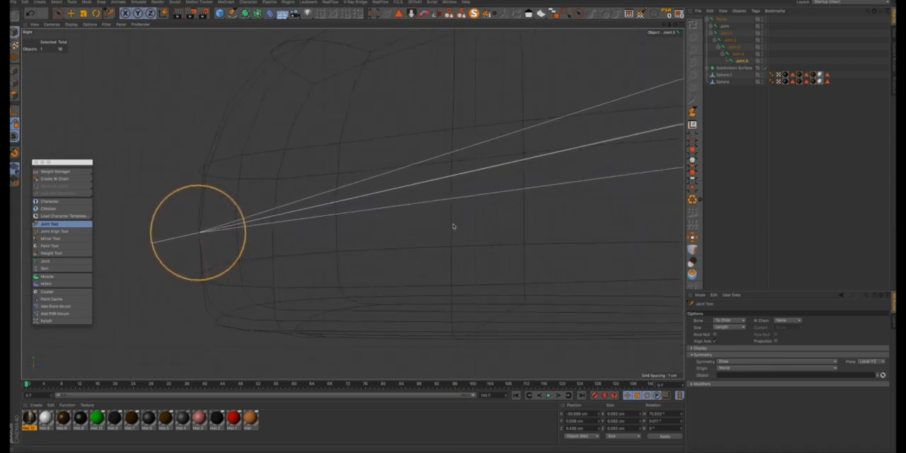
scroll(277, 289, "down", 3)
scroll(277, 290, "down", 4)
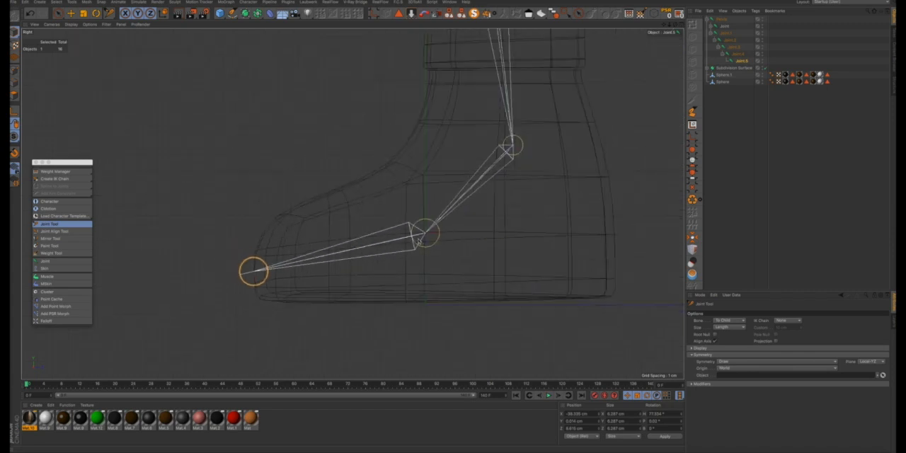
left_click_drag(426, 234, 371, 265)
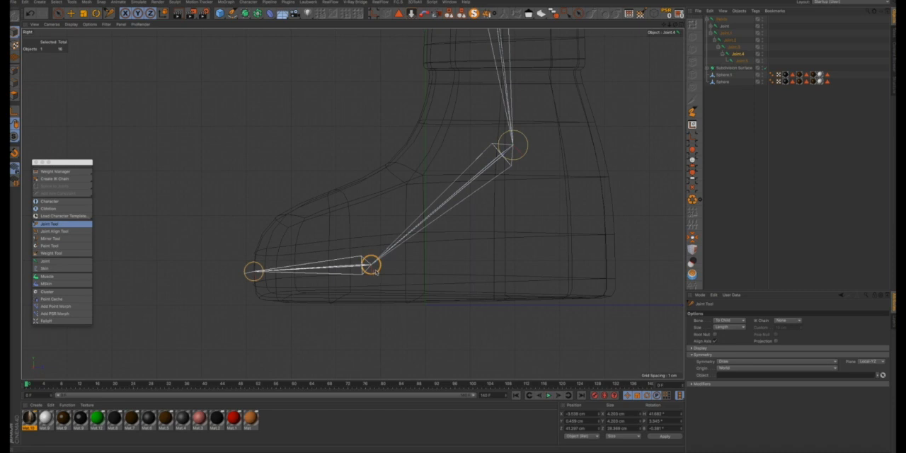
- Select the ankle joint and inspect how the lower leg and foot joints fit inside the mesh
scroll(374, 271, "down", 5)
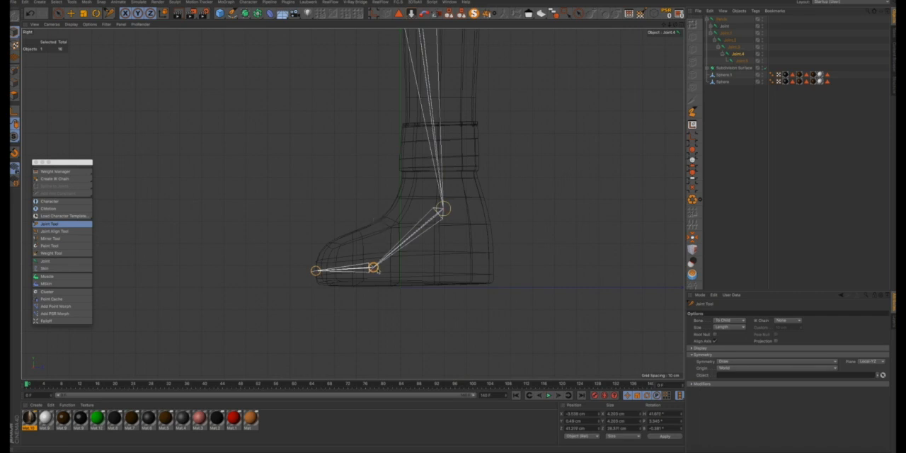
scroll(399, 205, "down", 3)
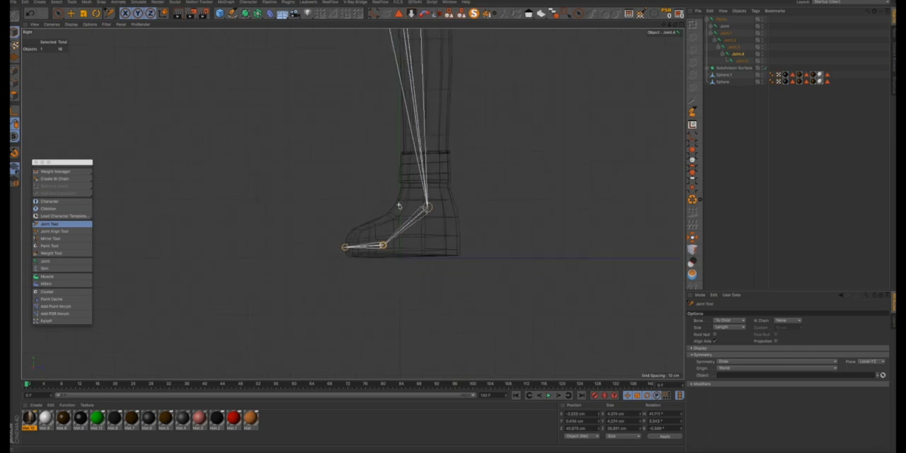
scroll(398, 206, "down", 2)
left_click(423, 207)
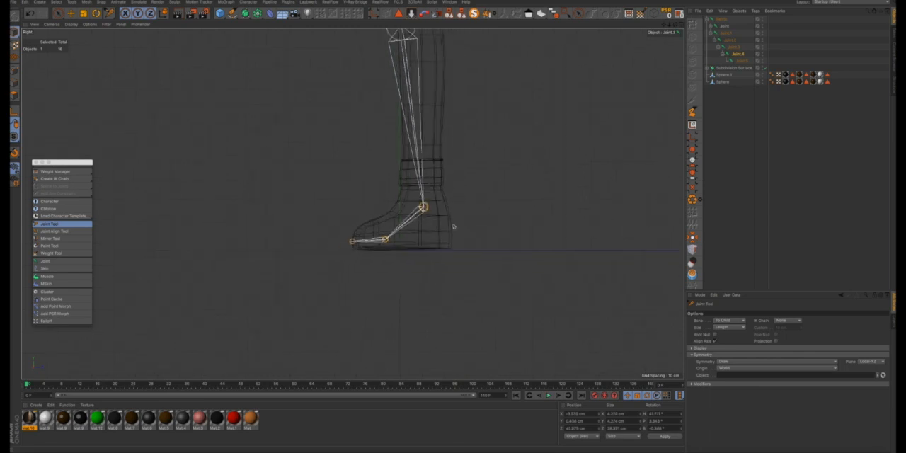
left_click(419, 148)
scroll(419, 148, "up", 5)
scroll(418, 147, "down", 8)
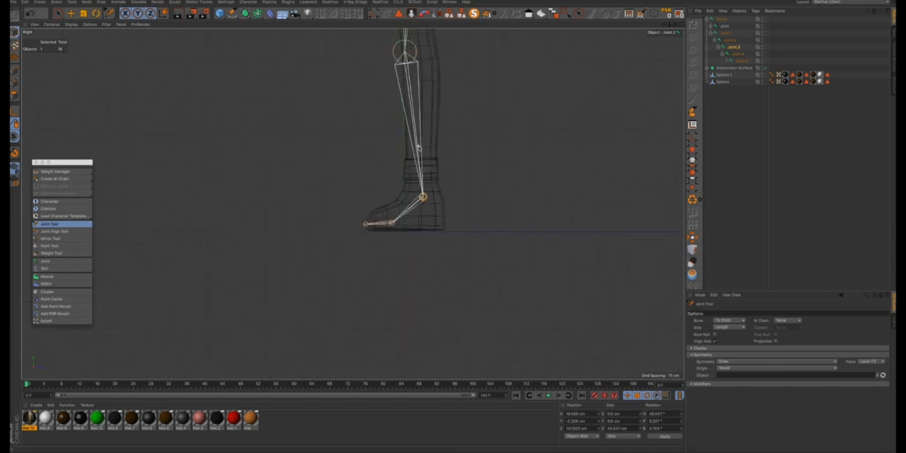
- In the Right view, nudge the knee and ankle joints slightly forward so the leg chain keeps a slight knee bend
scroll(418, 148, "down", 2)
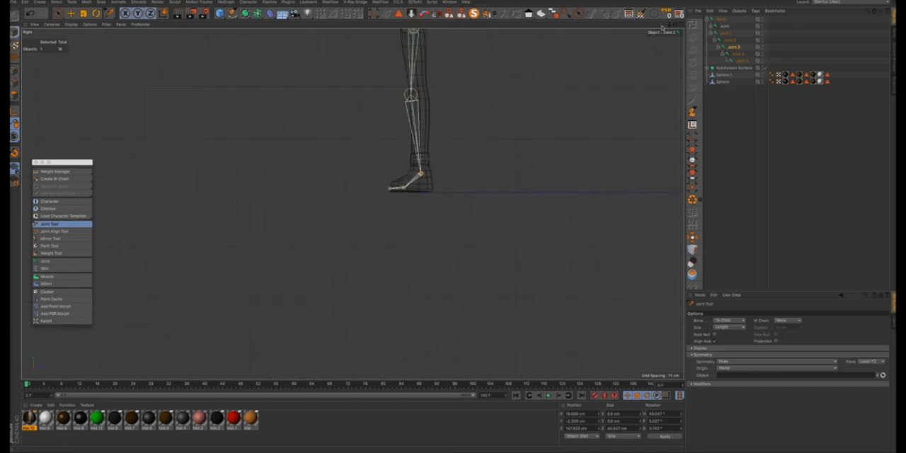
left_click_drag(663, 24, 443, 254)
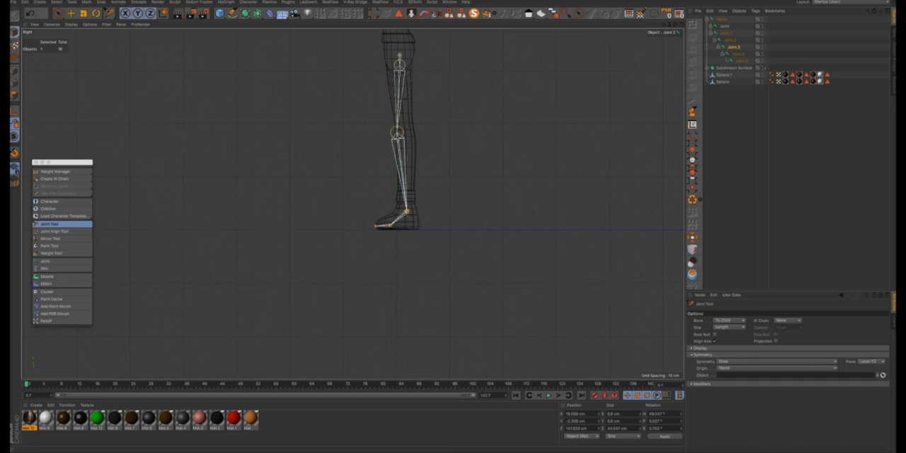
mouse_move(398, 132)
left_mouse_down()
mouse_move(367, 133)
mouse_move(397, 133)
left_mouse_up()
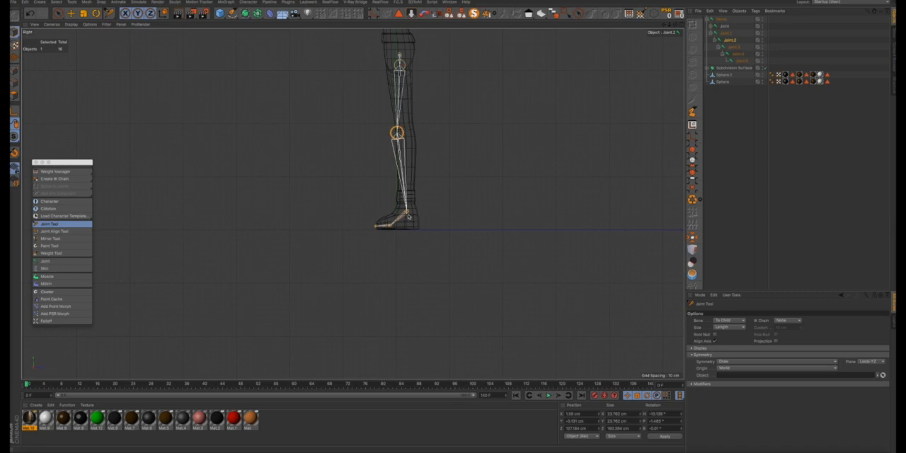
mouse_move(406, 212)
left_mouse_down()
mouse_move(454, 226)
mouse_move(405, 212)
left_mouse_up()
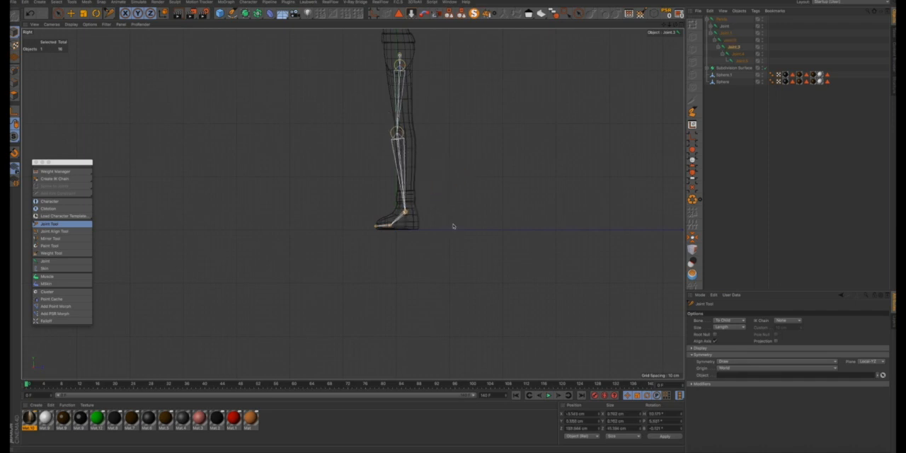
- Try the knee joint in line with the leg and then far in front of the mesh, and undo those moves
left_click_drag(397, 133, 402, 133)
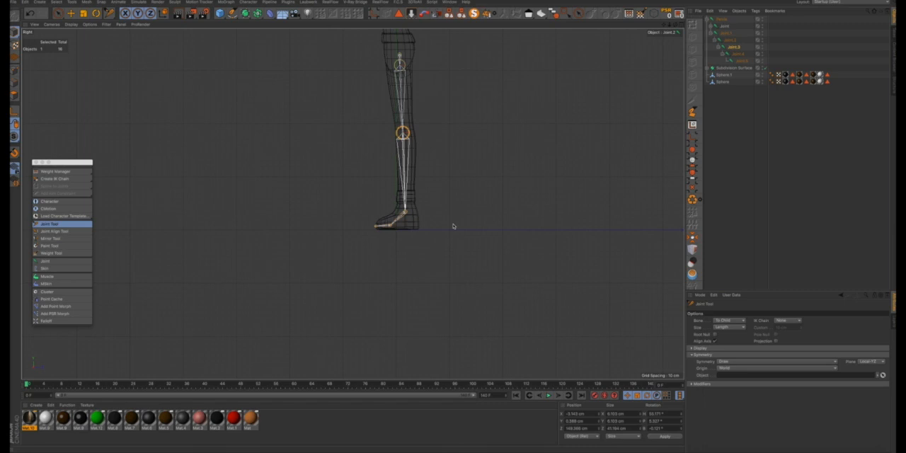
left_click_drag(401, 132, 368, 133)
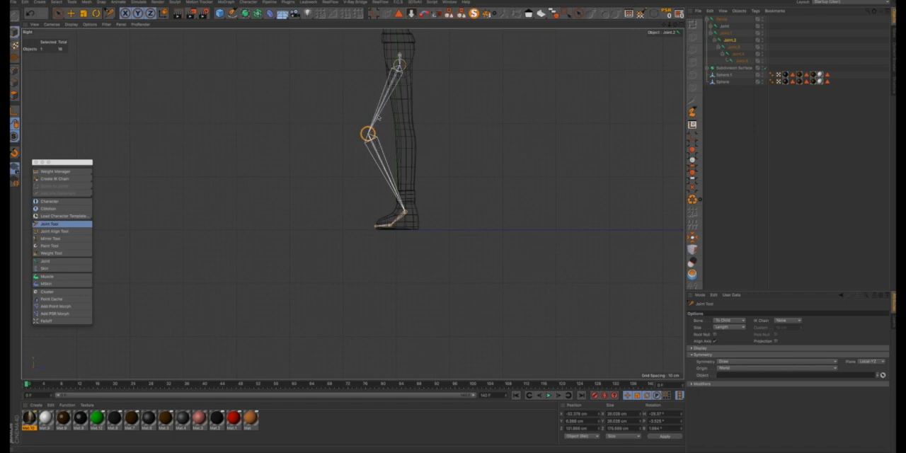
key("super+z")
key("super+z")
key("super+z")
key("super+z")
key("super+z")
key("super+z")
key("super+z")
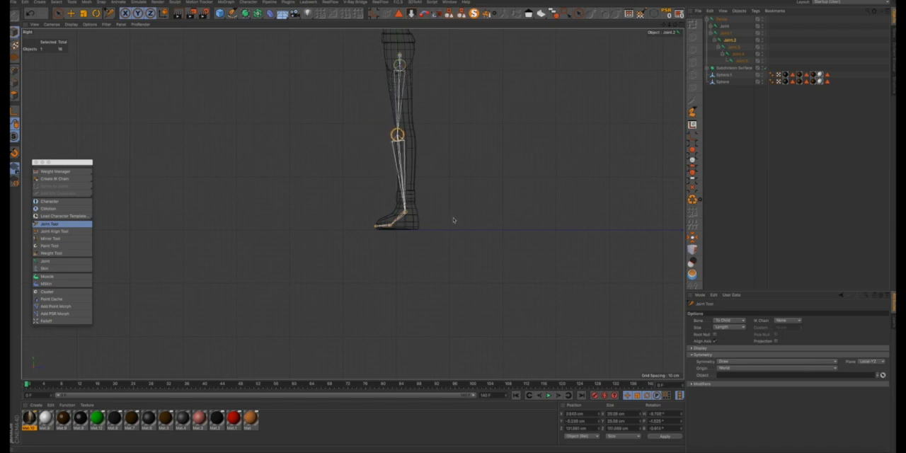
- Fine-tune the ankle joint inside the boot, then switch from the Right view to a maximized Front view
left_click_drag(409, 216, 464, 213)
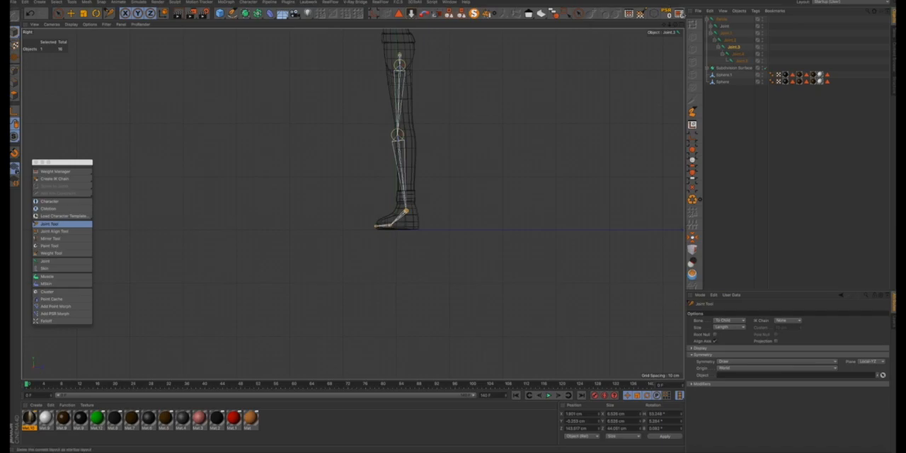
left_click(678, 30)
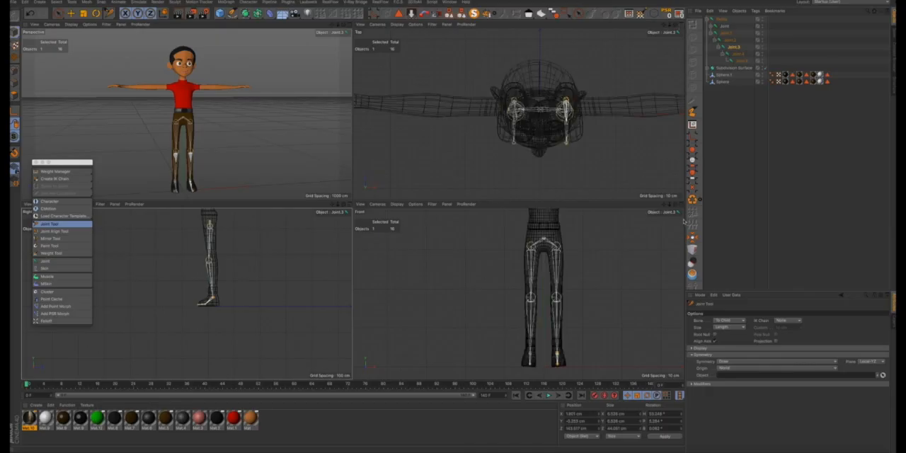
left_click(681, 204)
left_click(681, 204)
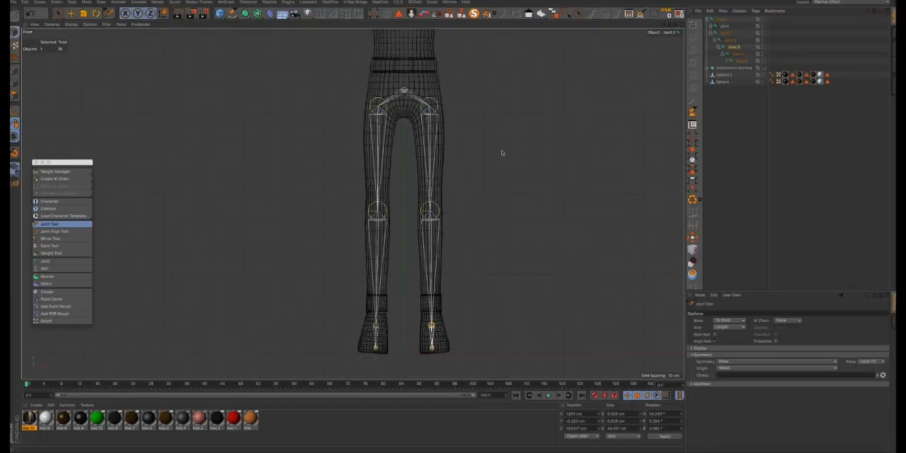
- Select the pelvis joint, set the Joint Tool symmetry to None and add a centred spine joint just above the belt
scroll(419, 112, "up", 10)
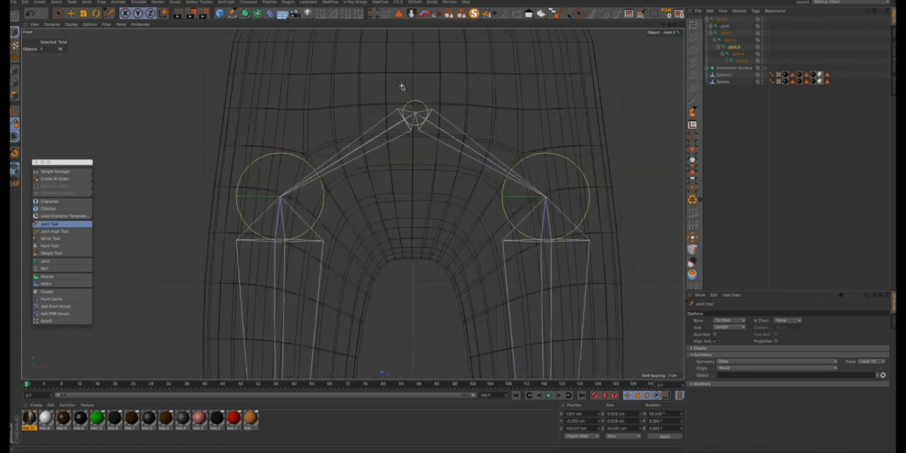
scroll(419, 112, "down", 8)
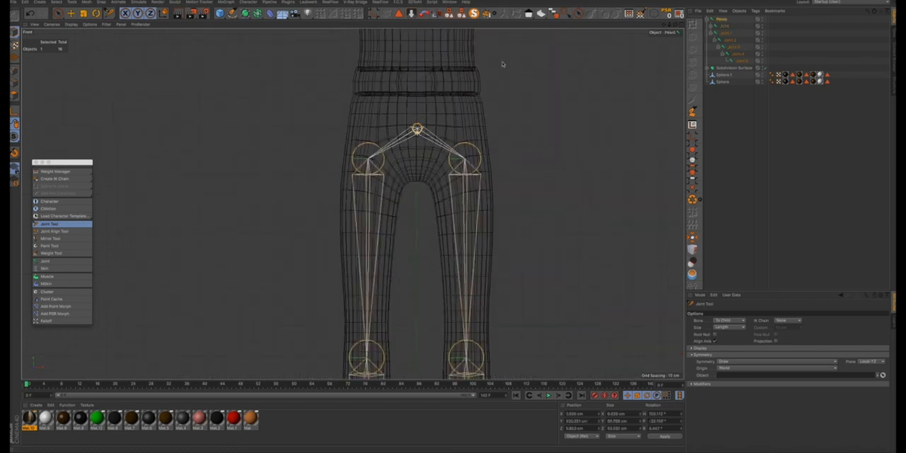
left_click_drag(664, 25, 655, 124)
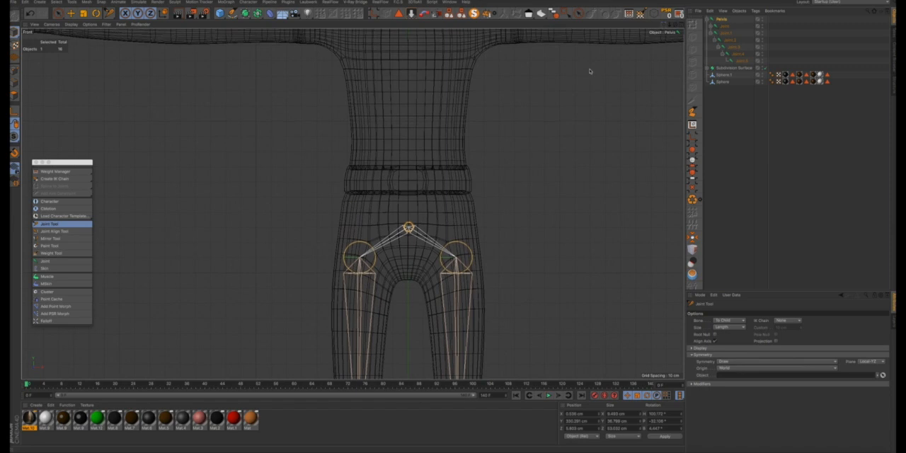
left_click(409, 157, "ctrl")
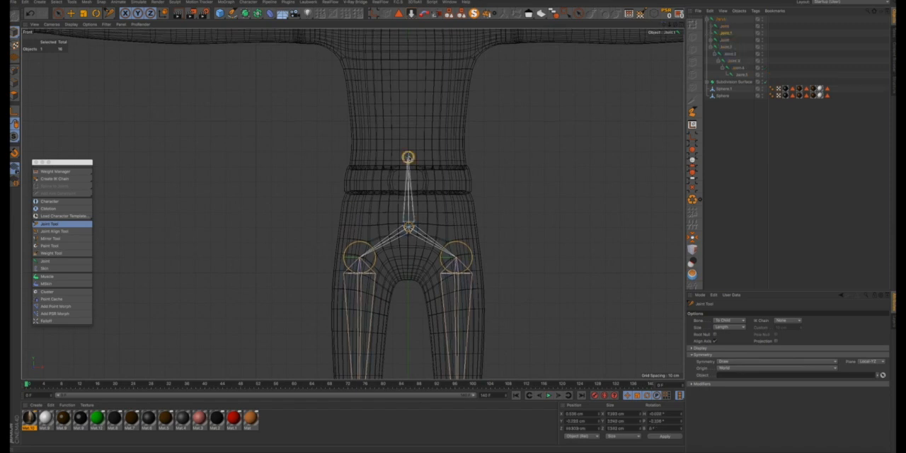
key("ctrl+z")
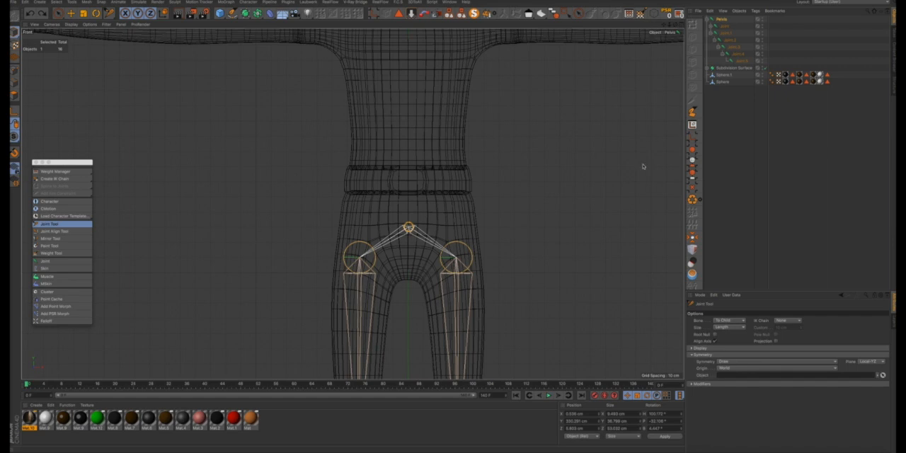
left_click(727, 362)
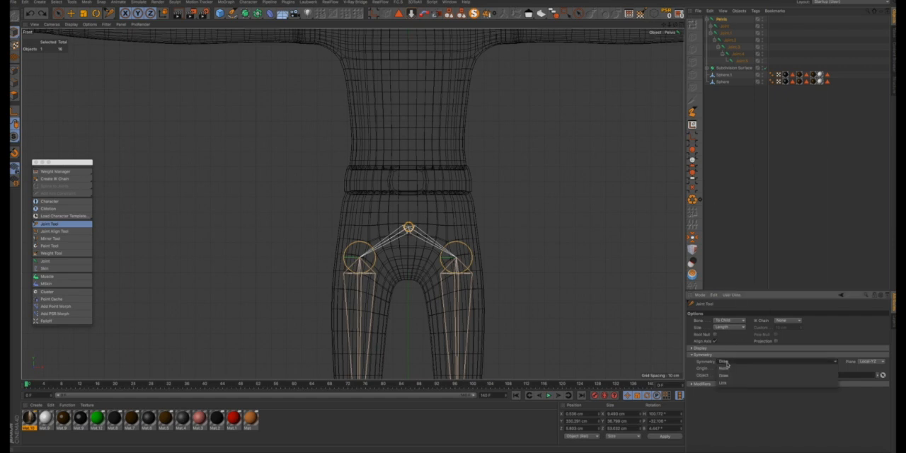
left_click(727, 369)
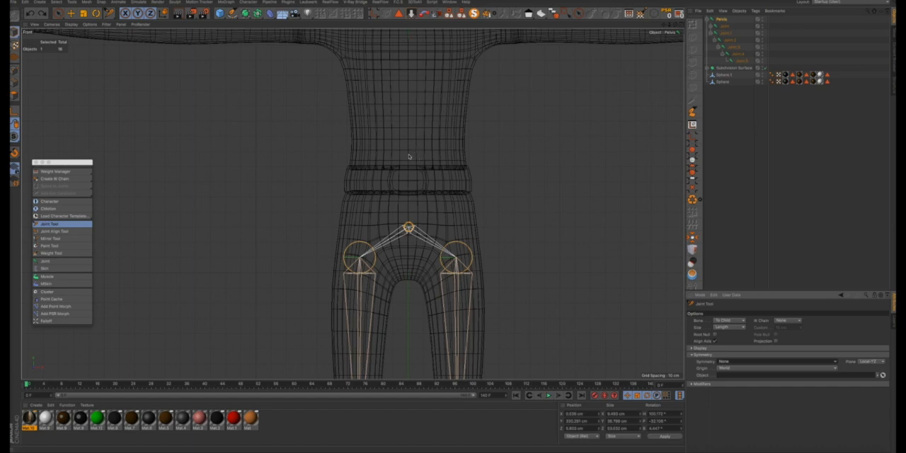
left_click(408, 155, "ctrl")
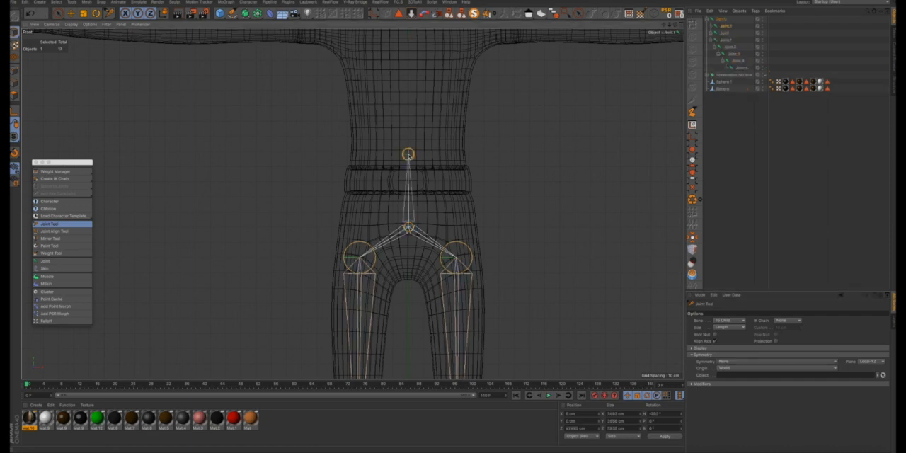
left_click_drag(455, 226, 455, 225)
- Extend the spine with a centred chest joint at mid-torso and another joint at the base of the neck
left_click_drag(664, 25, 682, 118)
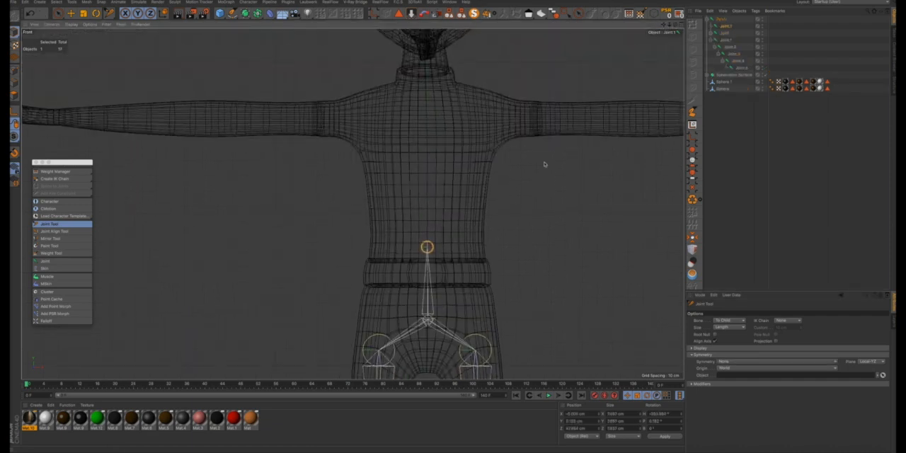
left_click(428, 171, "ctrl")
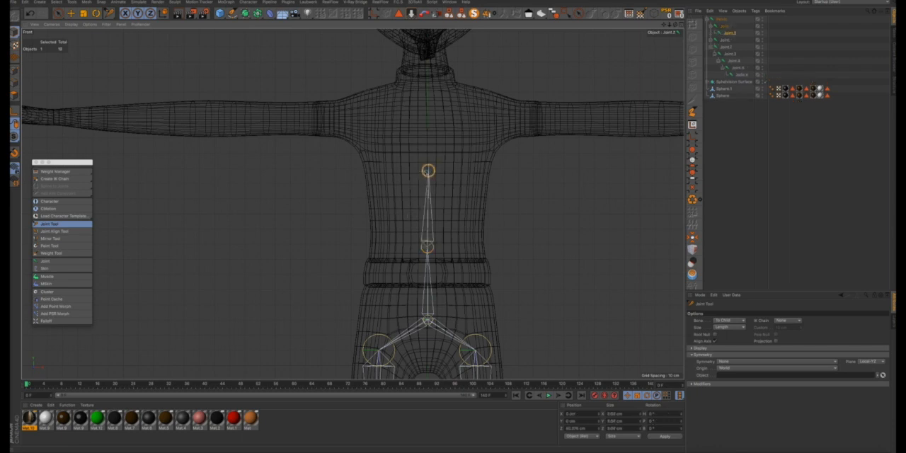
left_click_drag(431, 167, 430, 167)
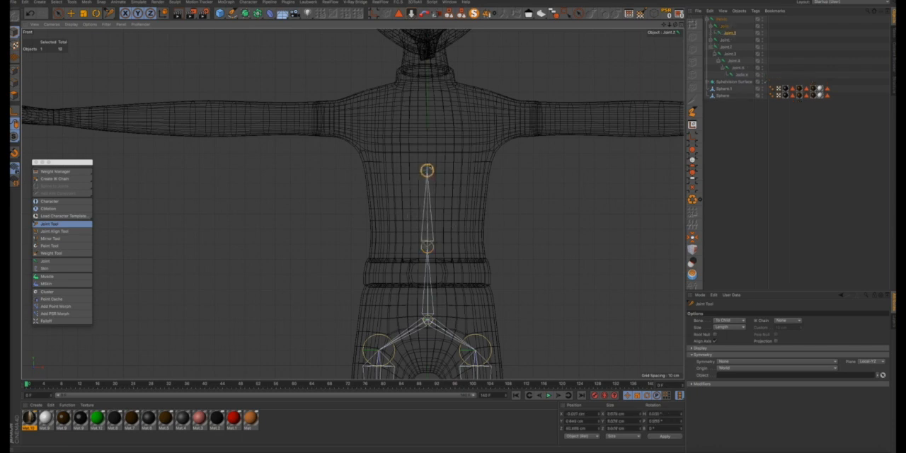
left_click(426, 85, "ctrl")
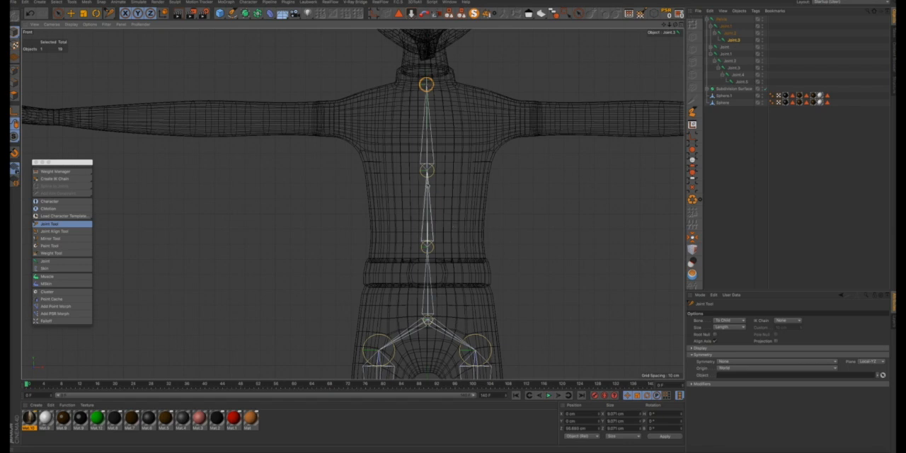
- Select the chest joint, set the symmetry to Draw and add mirrored collarbone joints branching up from it on both sides of the neck
left_click(429, 171)
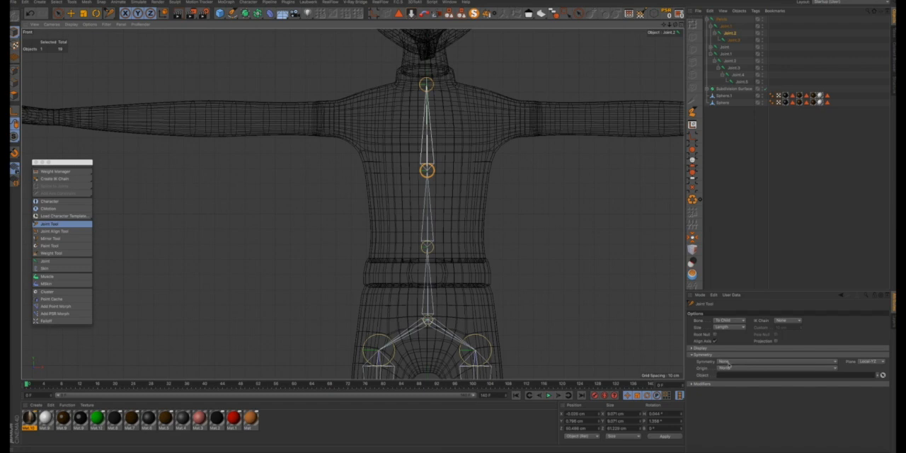
left_click(728, 362)
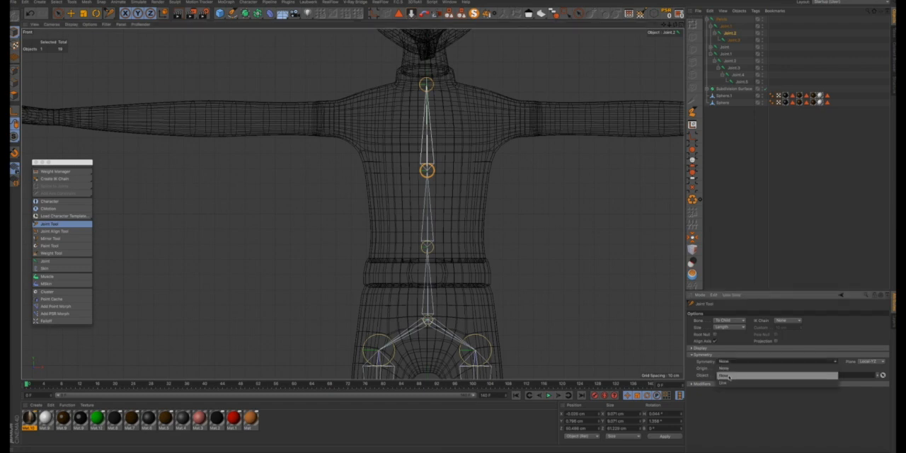
left_click(729, 377)
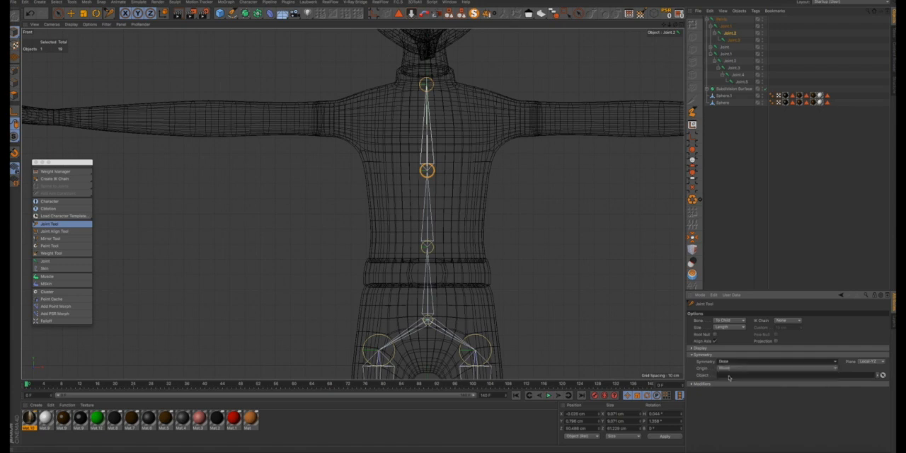
left_click(456, 108, "ctrl")
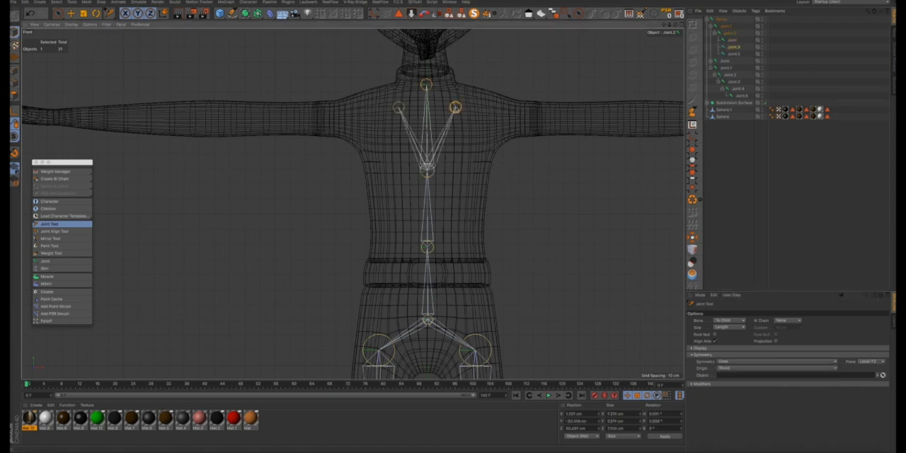
left_click_drag(455, 108, 452, 107)
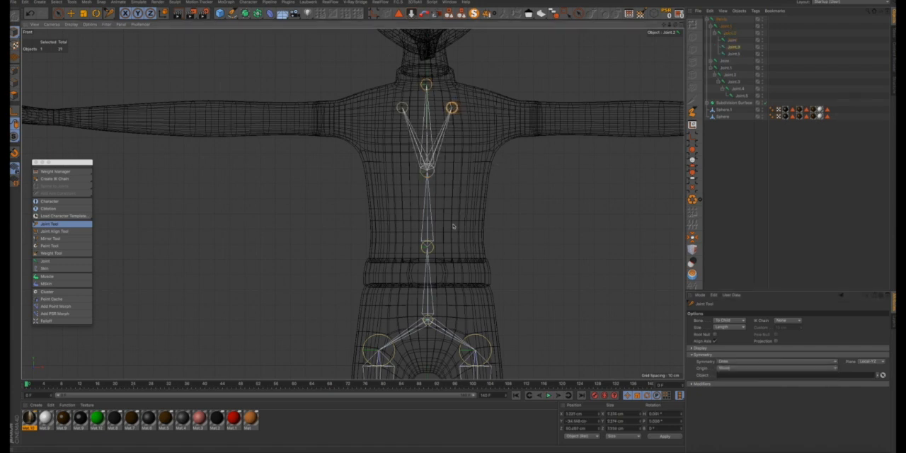
- Add mirrored shoulder joints from the collarbone joints and adjust both pairs to lie level with the arms
left_click(454, 108)
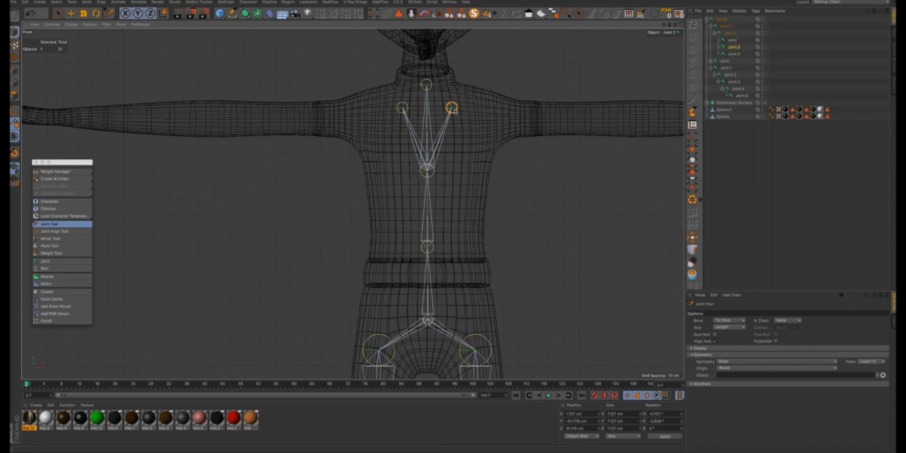
left_click(496, 119, "ctrl")
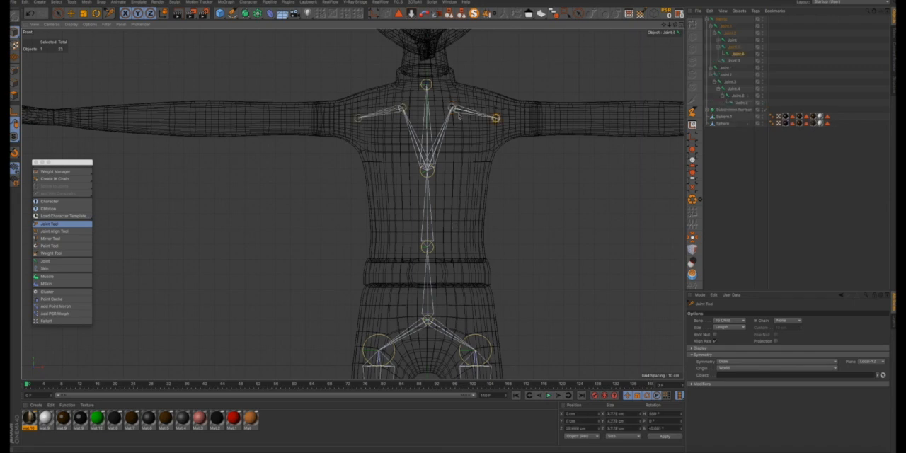
left_click_drag(453, 109, 492, 118)
left_click(494, 118)
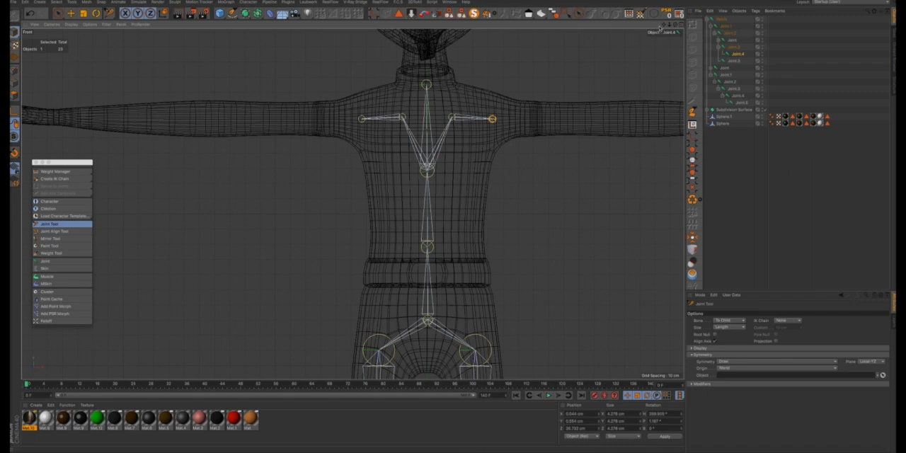
- Add mirrored elbow and wrist joints along the arms, then return to the four-view layout
left_click_drag(664, 27, 498, 26)
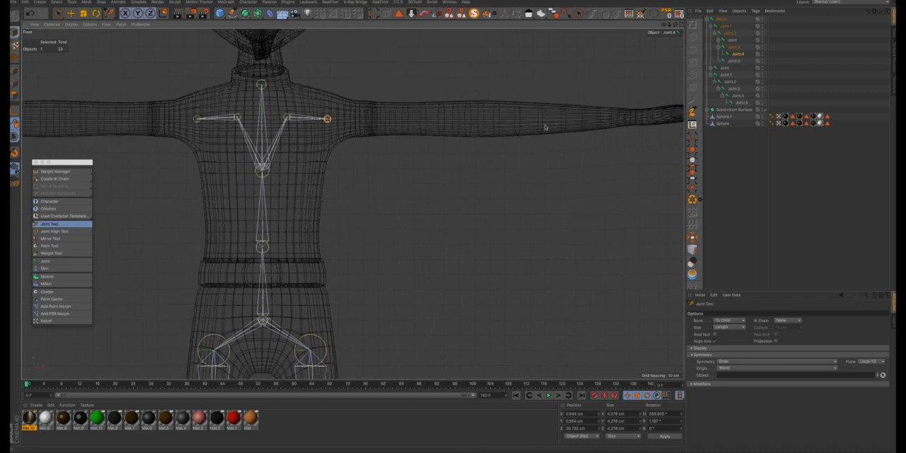
left_click(485, 120, "ctrl")
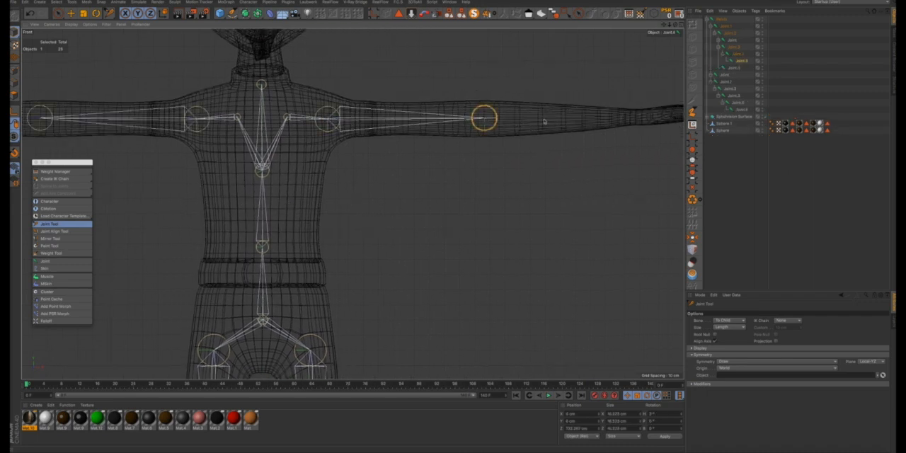
left_click(636, 117, "ctrl")
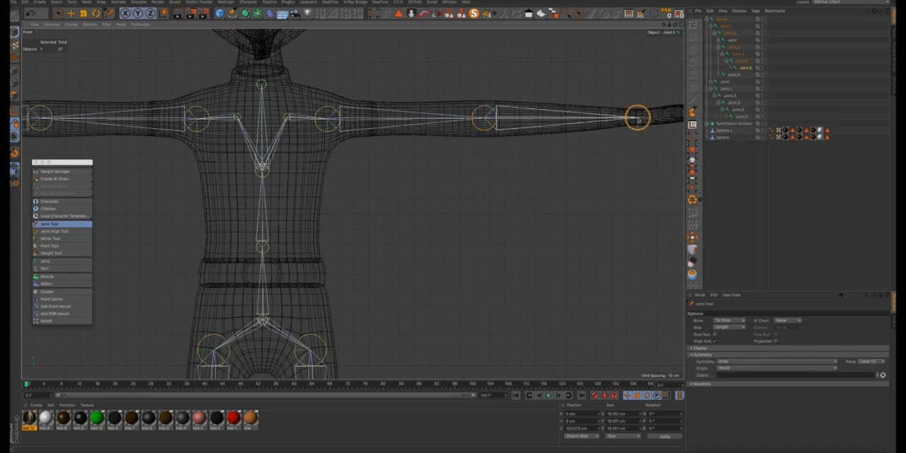
left_click_drag(664, 26, 635, 34)
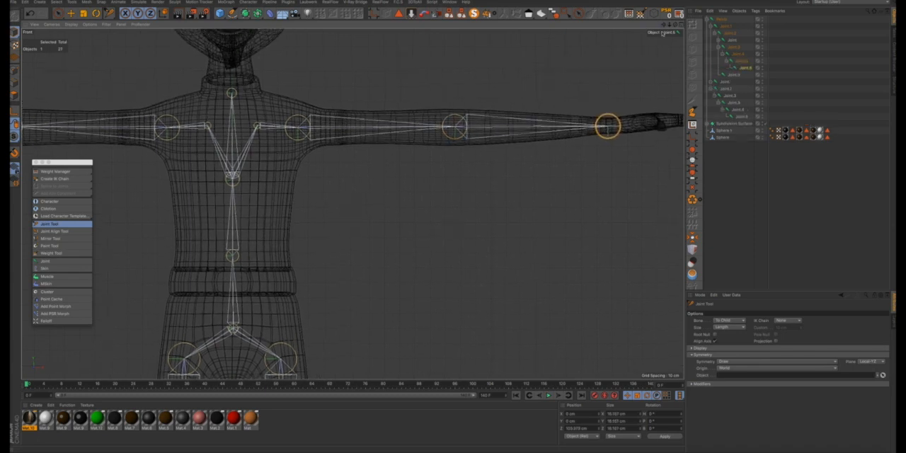
scroll(460, 154, "down", 3)
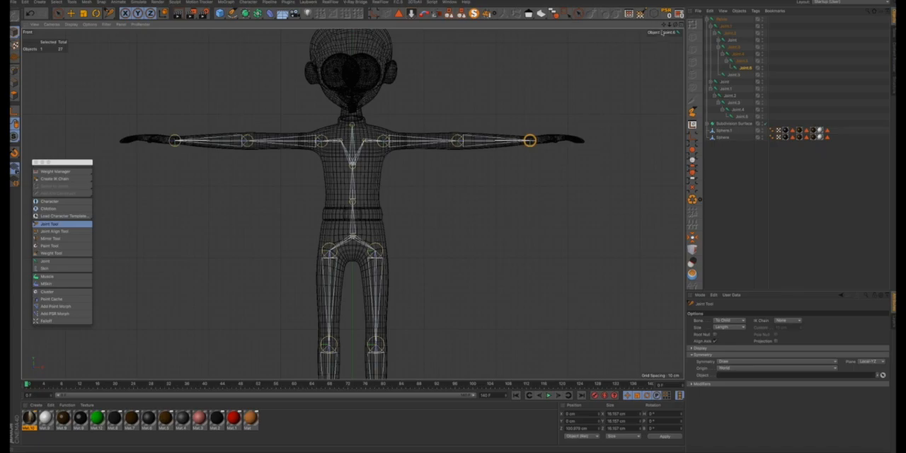
left_click(681, 28)
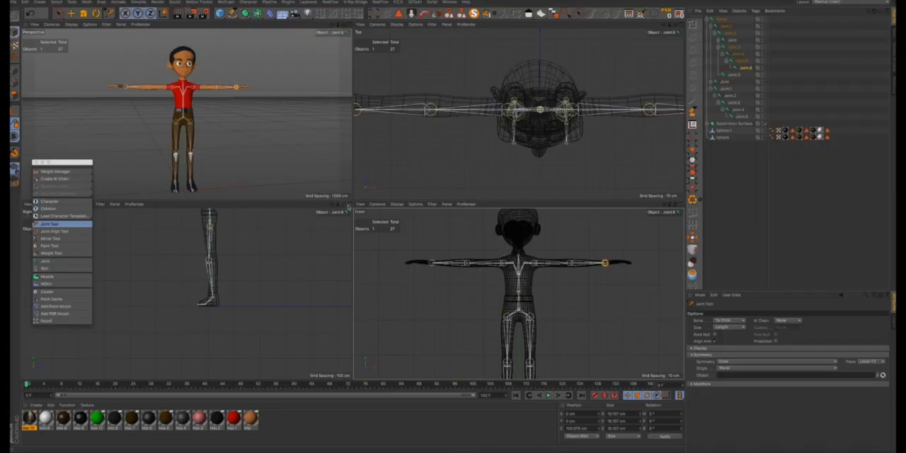
- In the side view, move the chest joint toward the character's back so the spine curves inside the torso
left_click(348, 205)
scroll(354, 229, "down", 4)
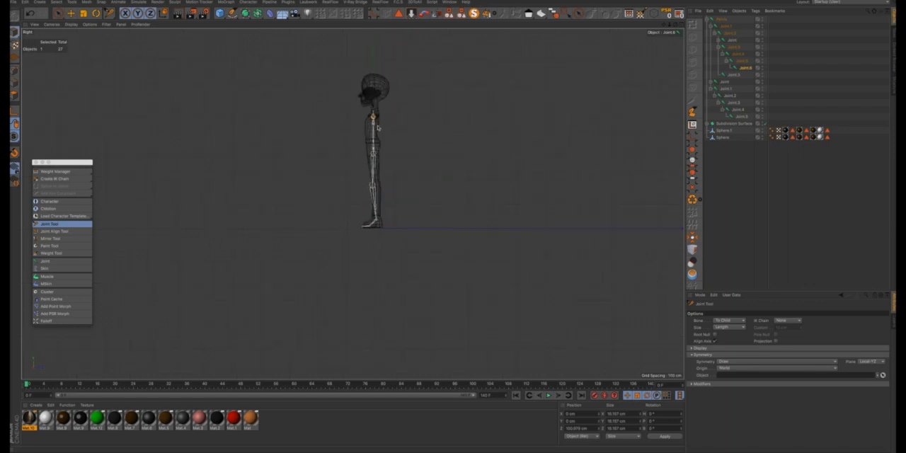
scroll(378, 128, "up", 6)
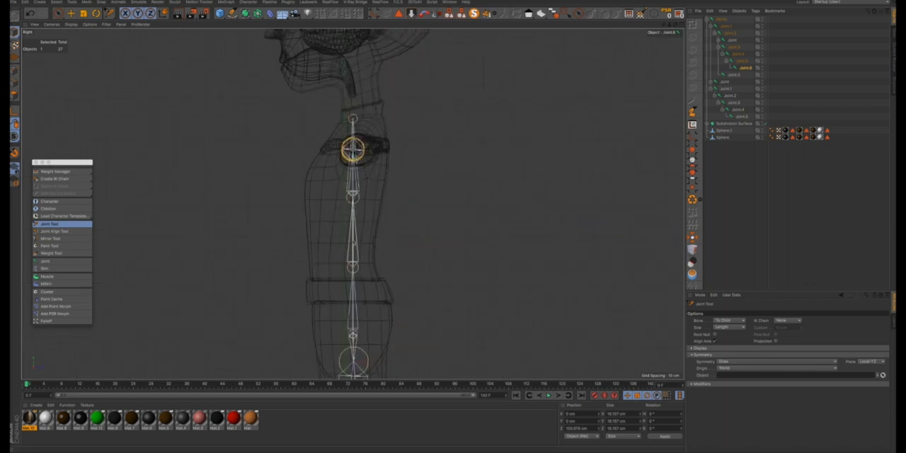
left_click(354, 199)
left_click_drag(357, 199, 358, 201)
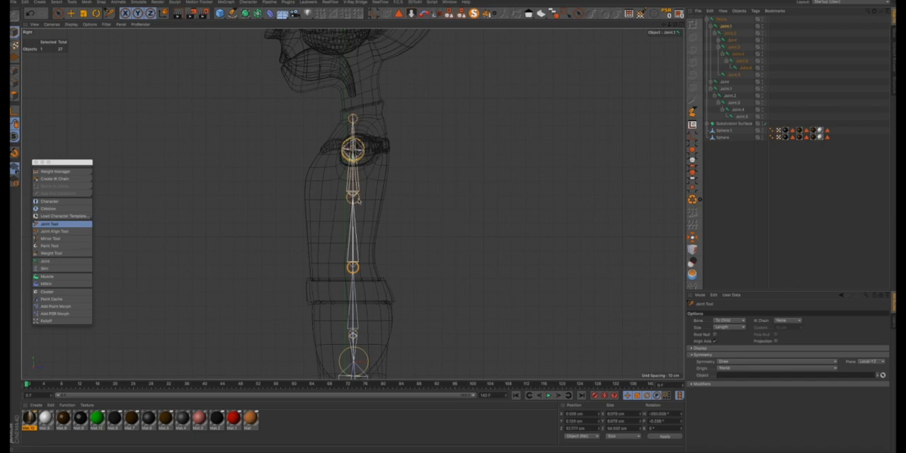
scroll(359, 201, "up", 6)
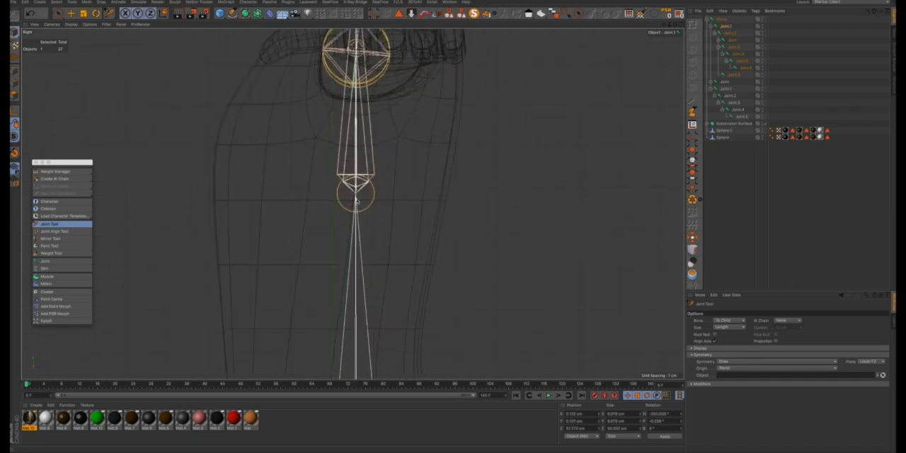
left_click(360, 201)
left_click_drag(454, 226, 477, 227)
scroll(361, 204, "down", 3)
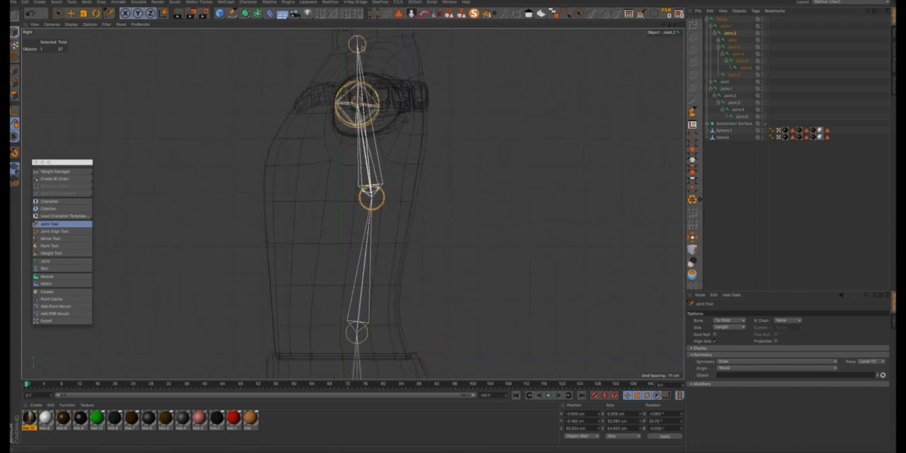
- Move the neck-base joint back in line with the chest joint and raise it slightly inside the neck
left_click_drag(362, 48, 379, 48)
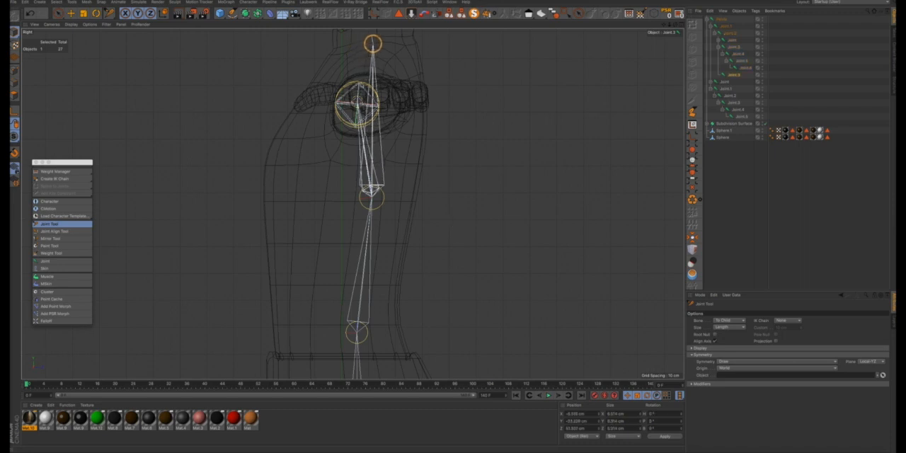
scroll(382, 61, "down", 3)
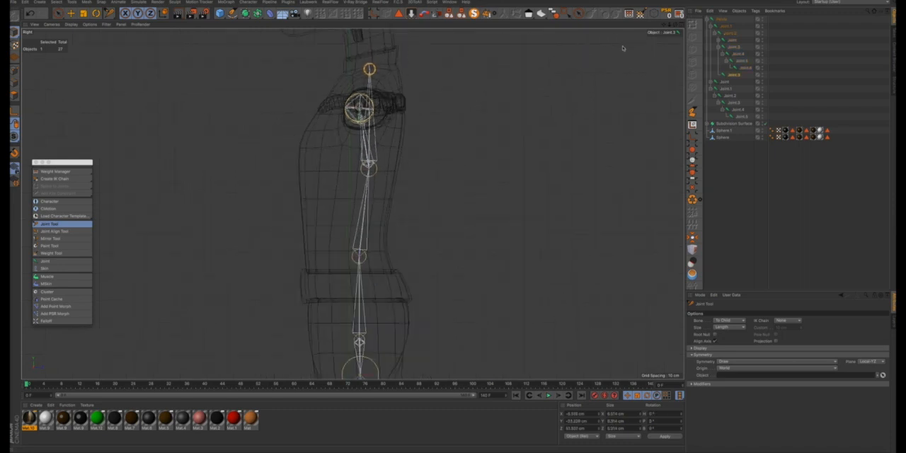
left_click_drag(662, 26, 656, 32)
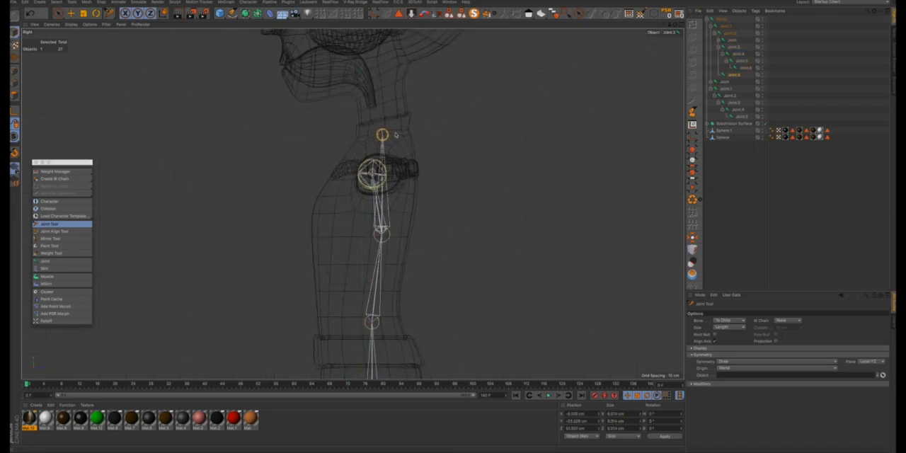
left_click_drag(384, 136, 385, 129)
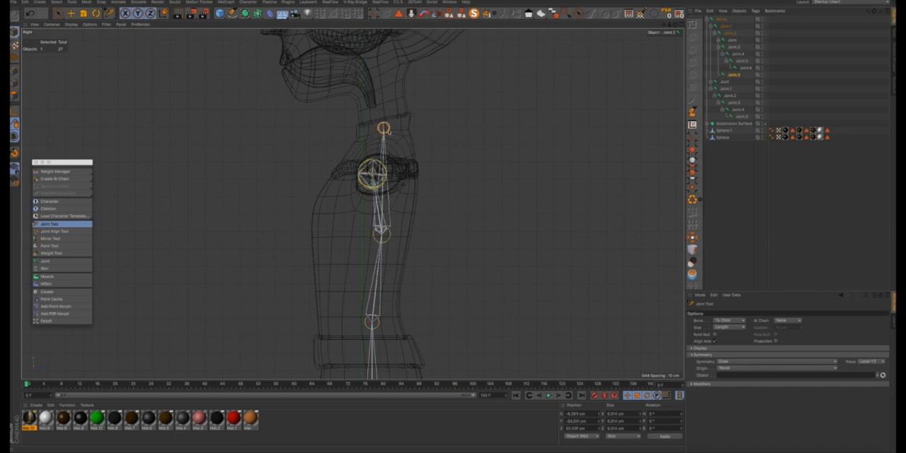
- Nudge the pelvis joint slightly back and up in the side view, and return to the four-view layout
scroll(454, 226, "down", 3)
scroll(383, 244, "up", 3)
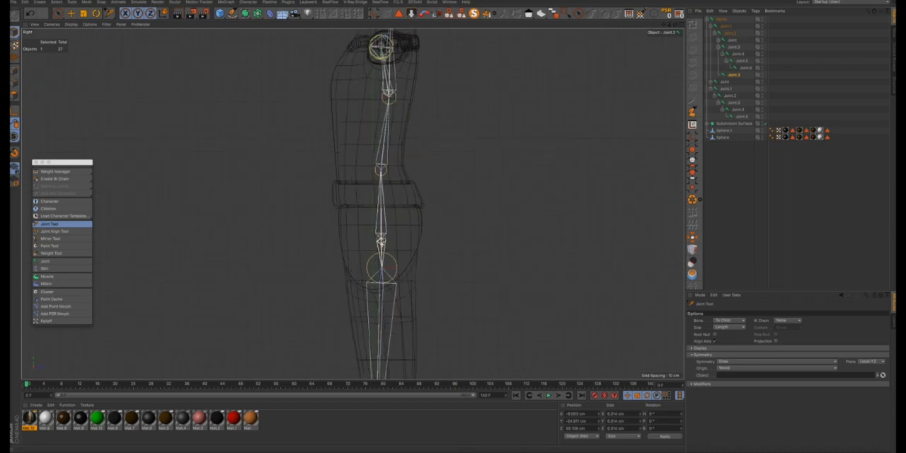
left_click_drag(383, 243, 384, 239)
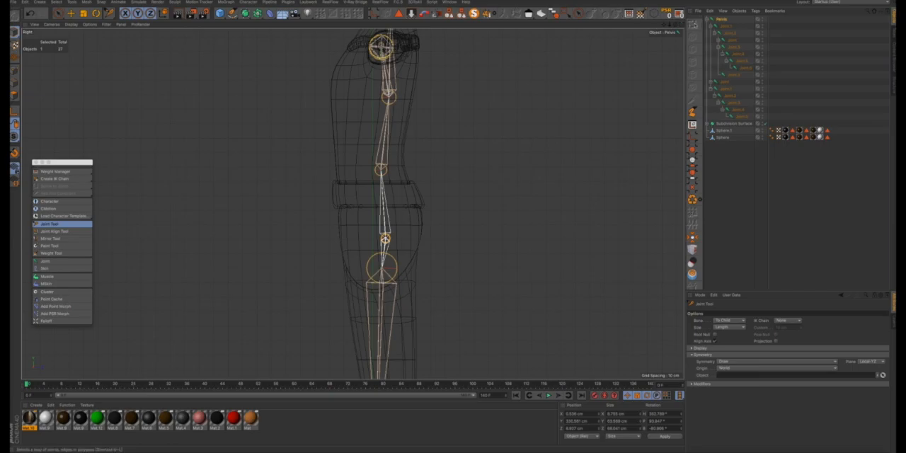
left_click(681, 25)
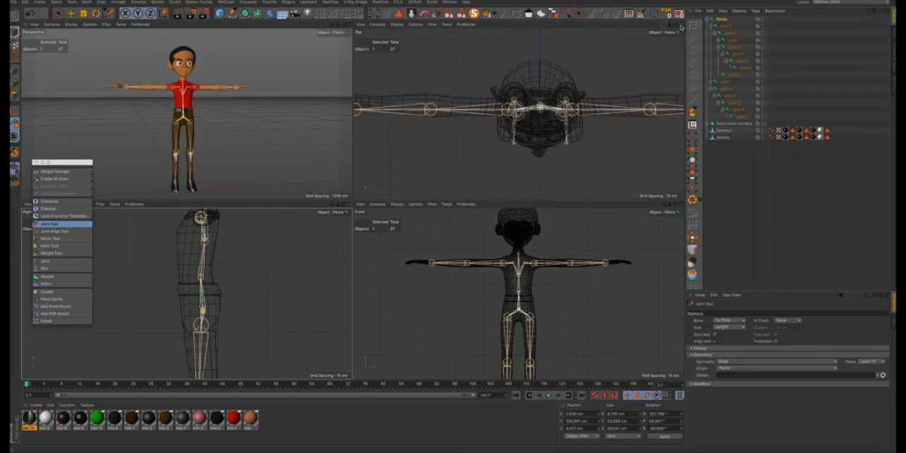
- In the top view, move the elbow joint toward the back of the arm and centre the wrist joint inside the wrist
left_click(683, 26)
scroll(495, 219, "down", 5)
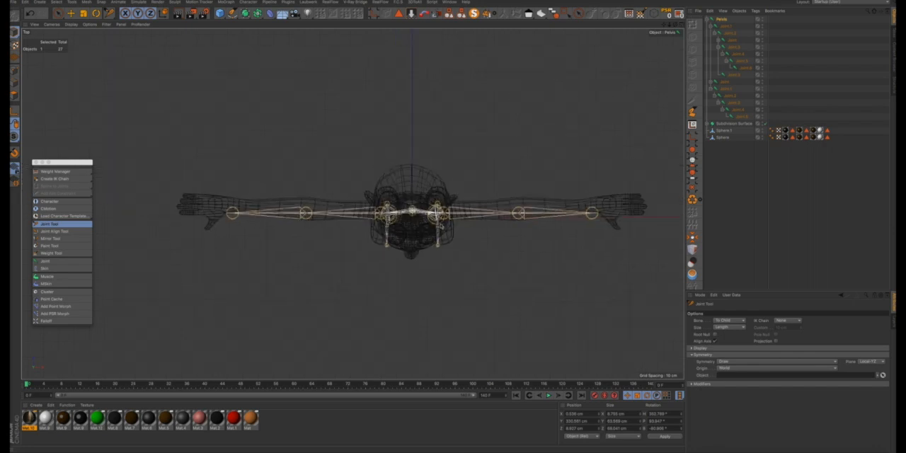
scroll(486, 193, "up", 3)
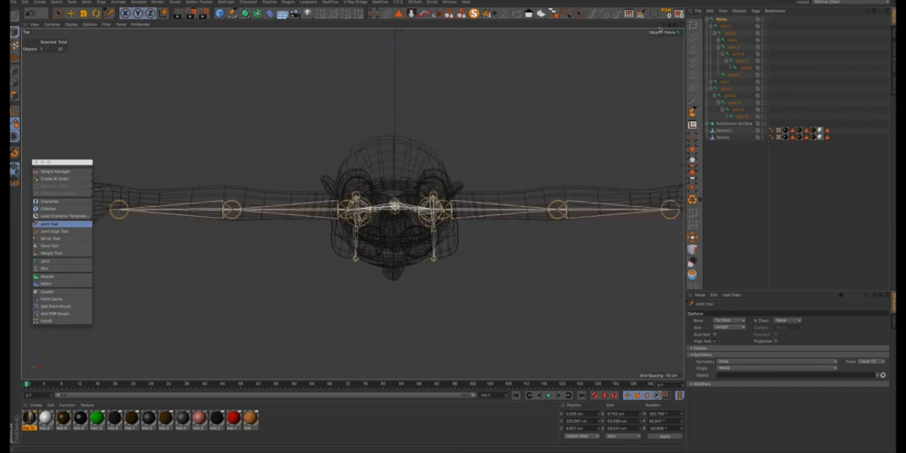
left_click_drag(663, 28, 576, 122)
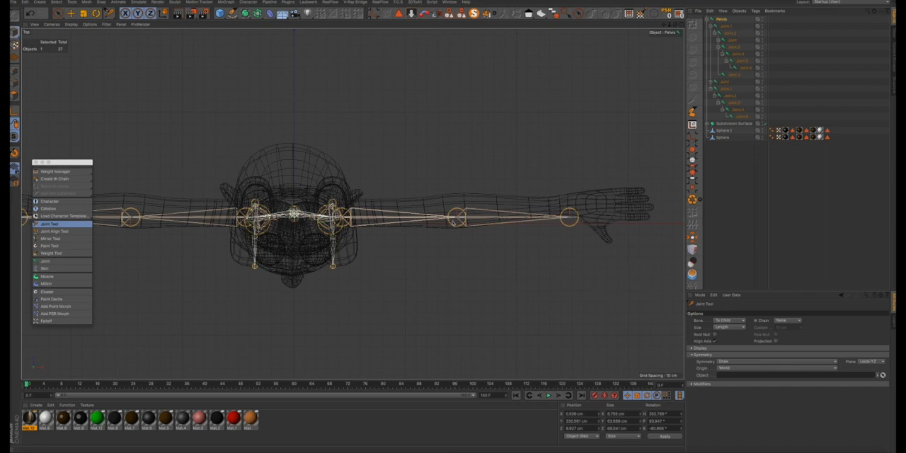
left_click_drag(453, 225, 454, 212)
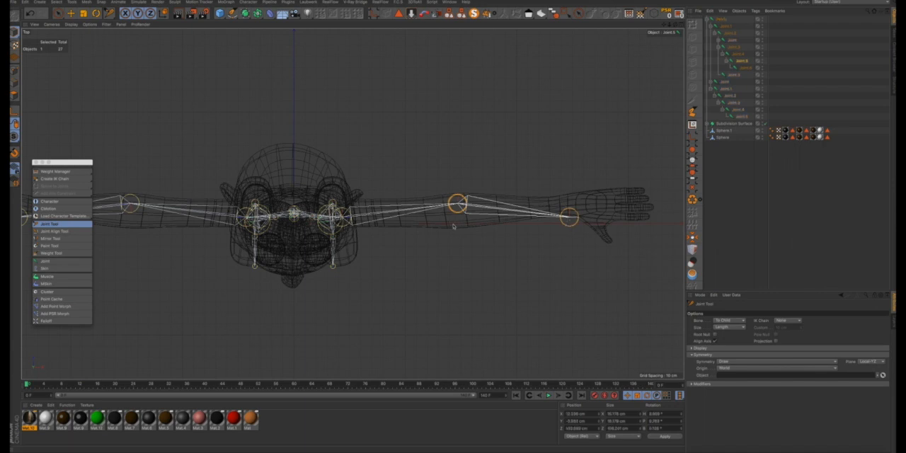
mouse_move(570, 218)
left_mouse_down()
mouse_move(557, 365)
mouse_move(485, 326)
mouse_move(437, 333)
mouse_move(505, 327)
mouse_move(503, 336)
mouse_move(572, 239)
mouse_move(600, 108)
mouse_move(589, 132)
mouse_move(546, 123)
mouse_move(562, 272)
mouse_move(567, 227)
mouse_move(530, 305)
mouse_move(516, 313)
mouse_move(564, 207)
left_mouse_up()
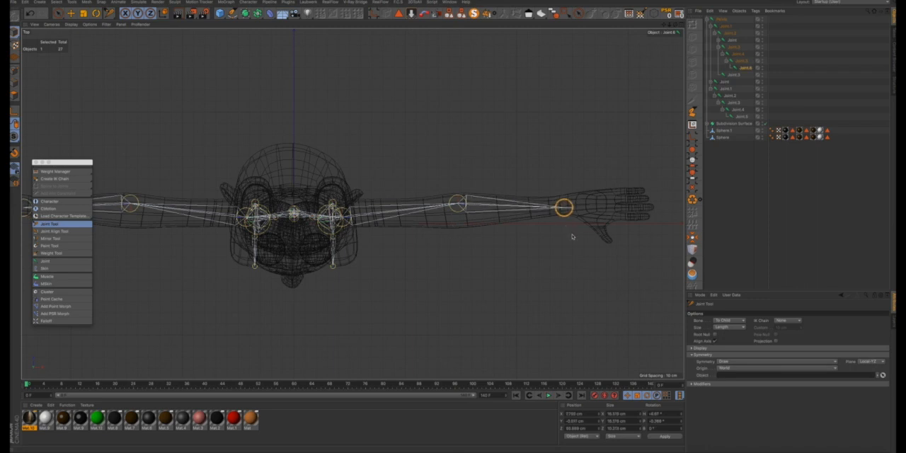
mouse_move(458, 213)
left_mouse_down()
mouse_move(456, 168)
mouse_move(461, 216)
left_mouse_up()
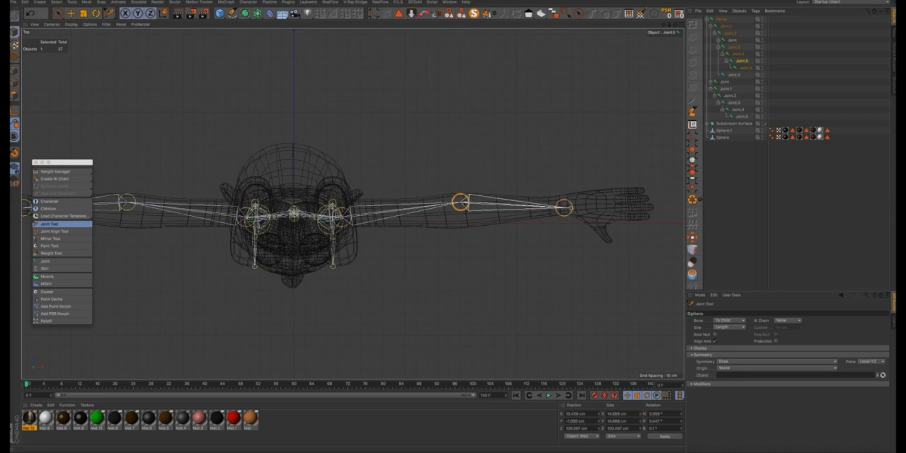
- Select the wrist joint and add a chain of four mirrored joints through the palm's base to the tip of the thumb
left_click(564, 210)
scroll(590, 206, "up", 3)
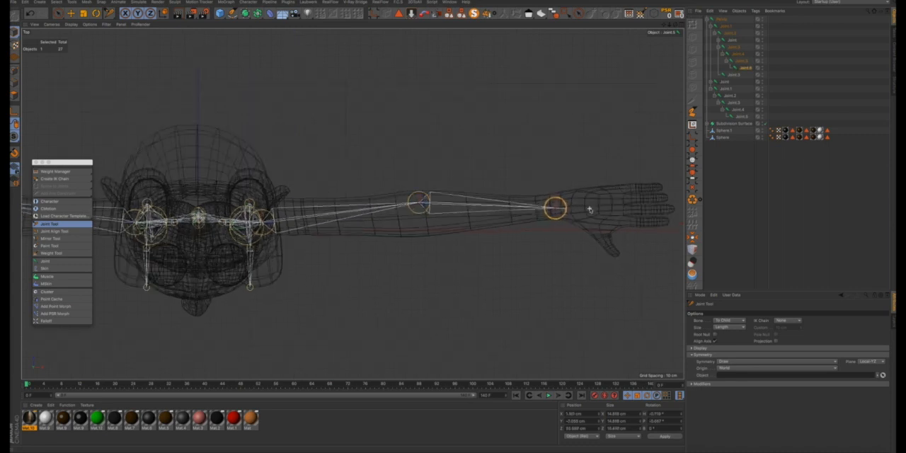
left_click_drag(663, 25, 564, 0)
scroll(516, 197, "up", 8)
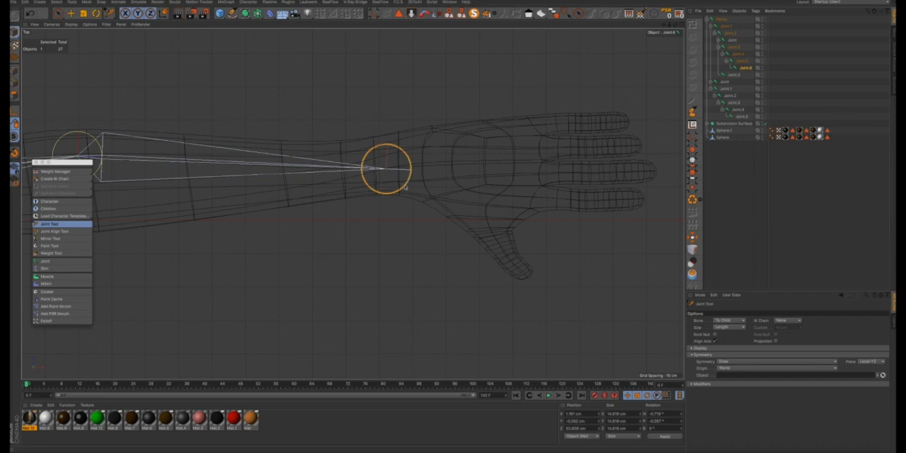
left_click(462, 203, "ctrl")
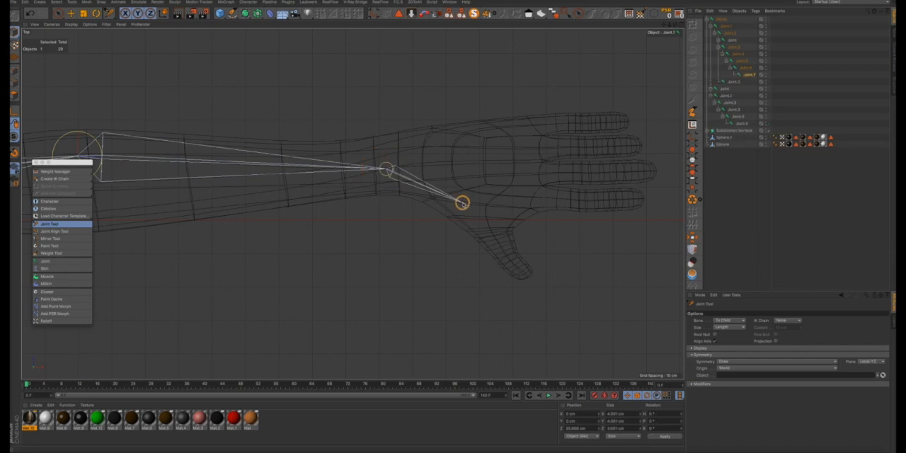
left_click(481, 224, "ctrl")
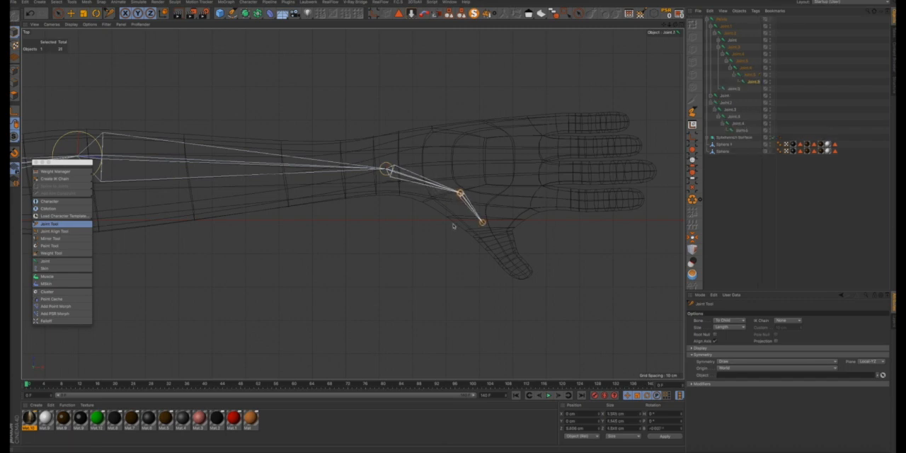
left_click(482, 223)
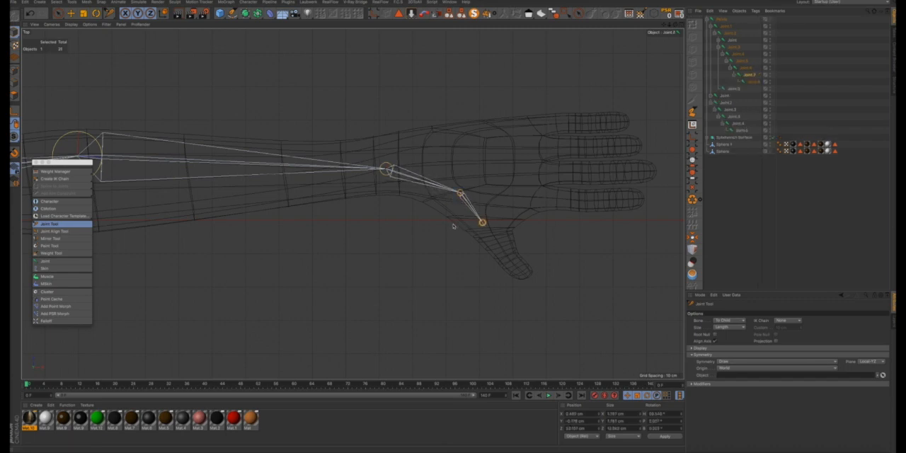
left_click(499, 251, "ctrl")
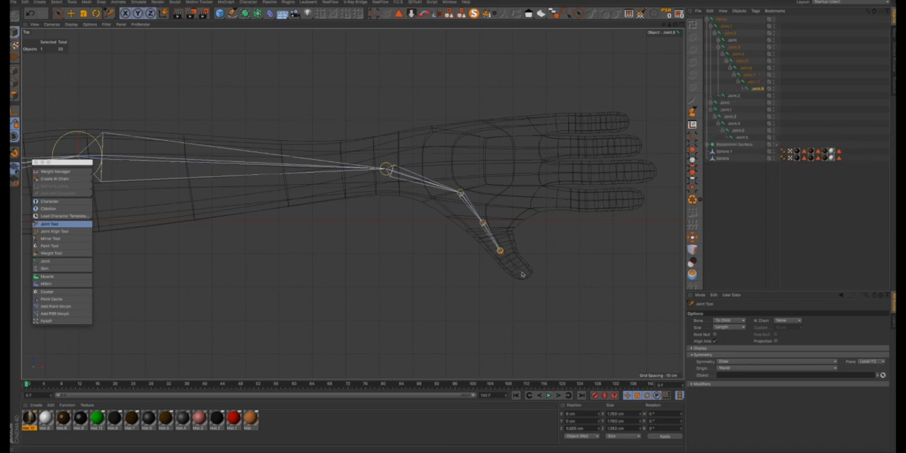
left_click(529, 277, "ctrl")
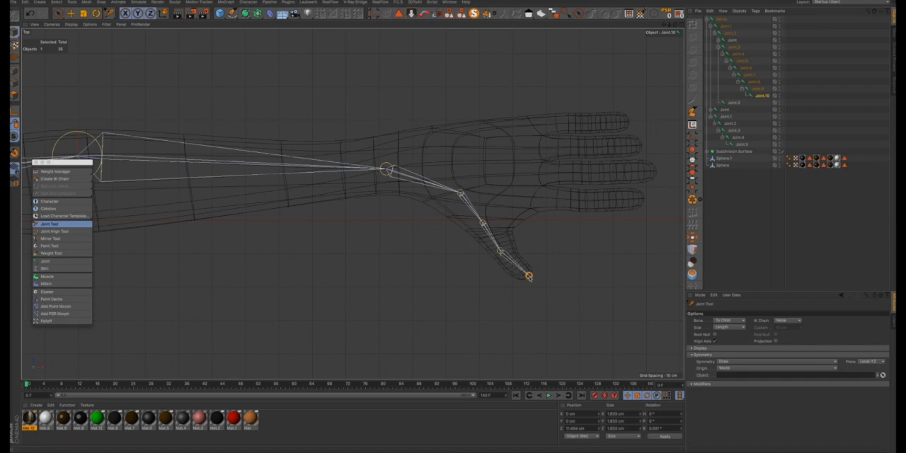
- Adjust the thumb's tip and two middle joints so the chain follows the thumb mesh in the top view
scroll(529, 277, "up", 5)
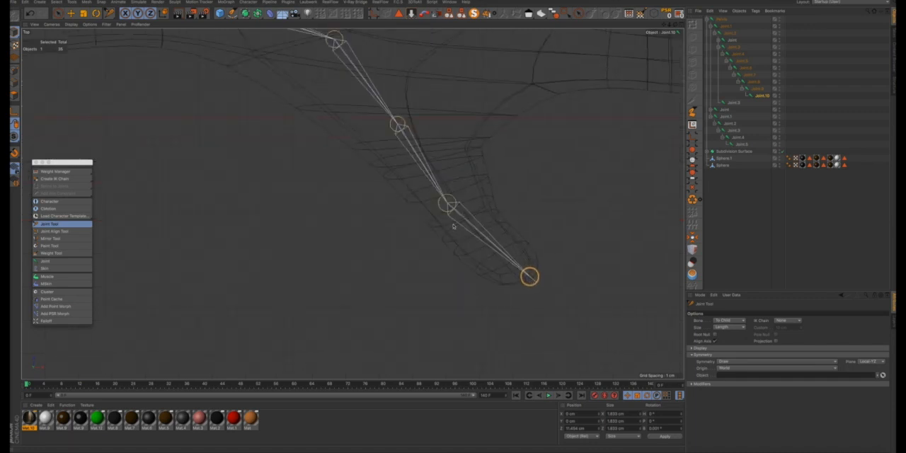
left_click(530, 280)
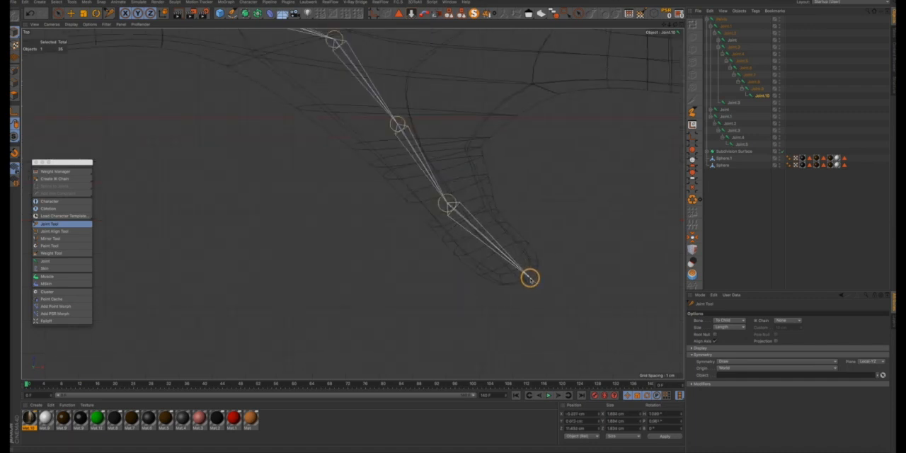
left_click_drag(443, 207, 457, 224)
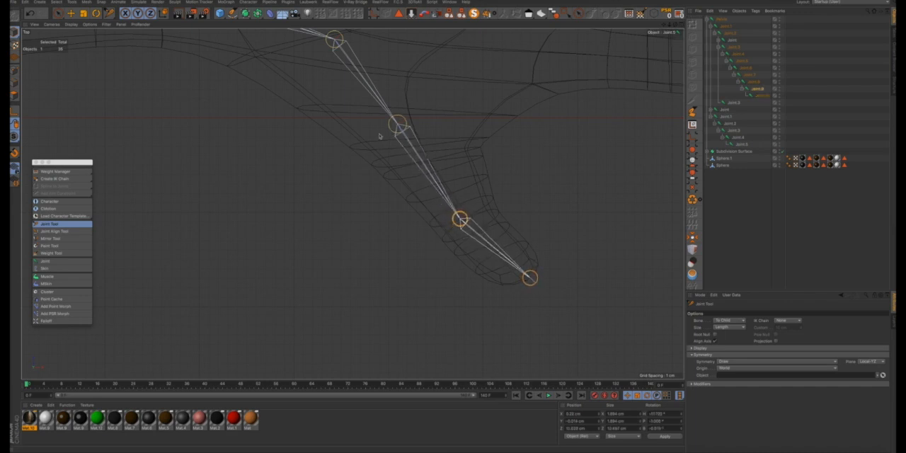
left_click_drag(397, 126, 394, 132)
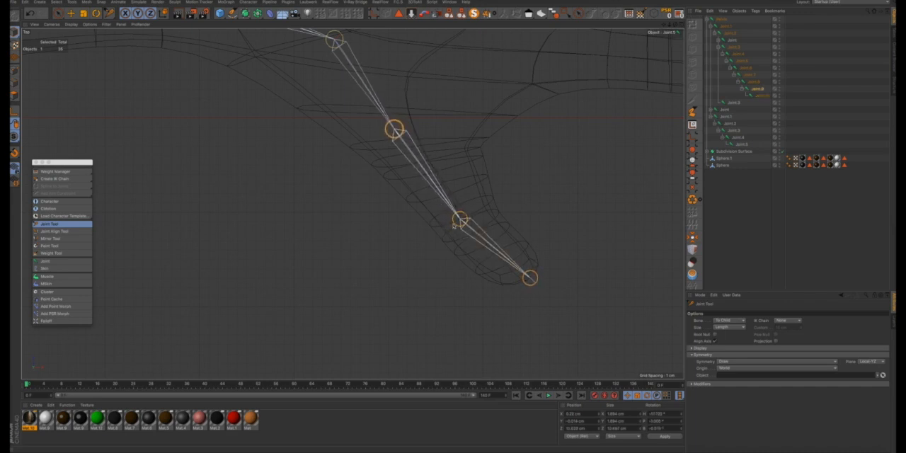
scroll(396, 134, "down", 3)
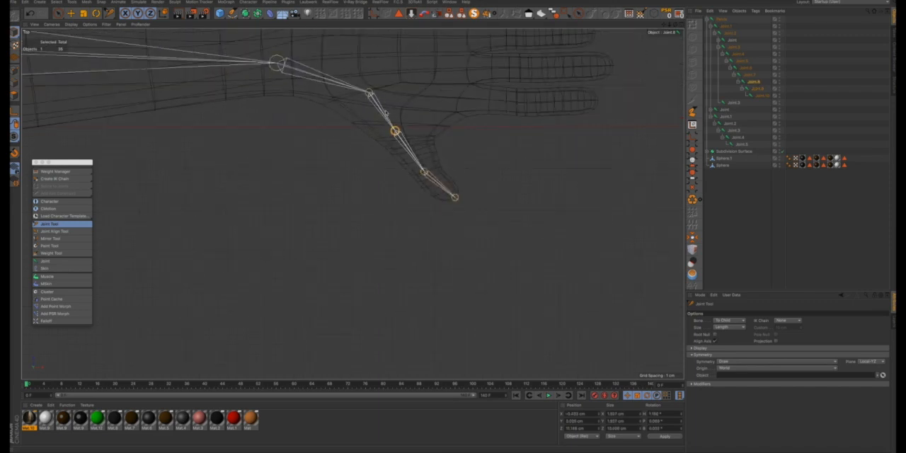
- In the top view, select the wrist joint and add two mirrored joints through the palm toward the index finger's knuckle
left_click(680, 32)
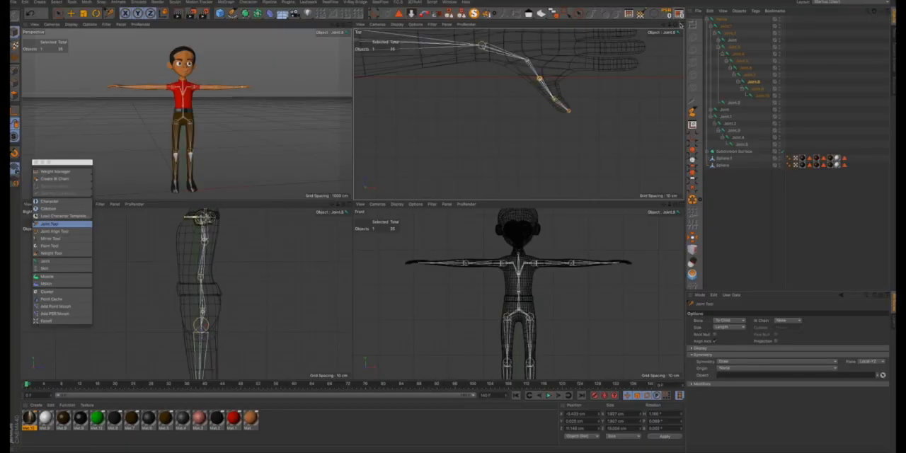
left_click(680, 29)
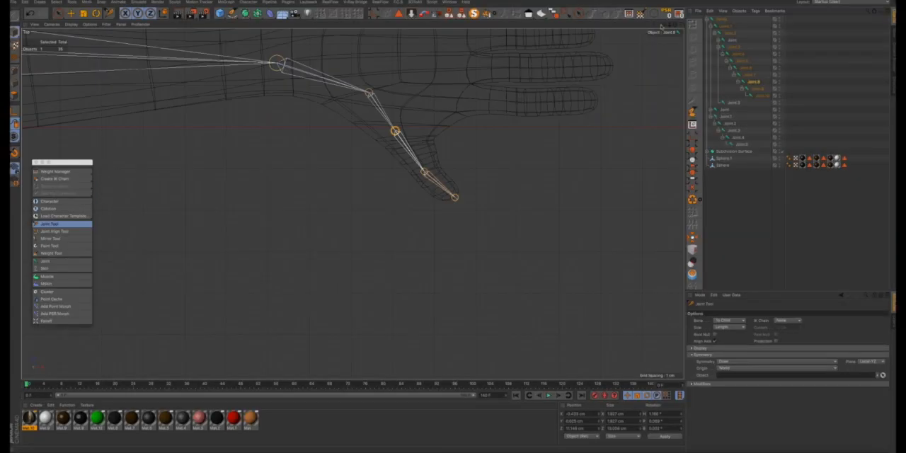
left_click_drag(664, 25, 654, 91)
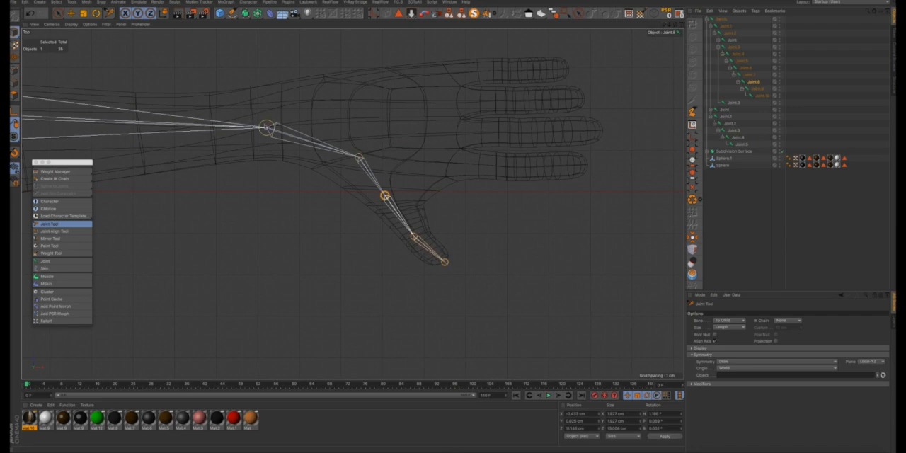
left_click(267, 128)
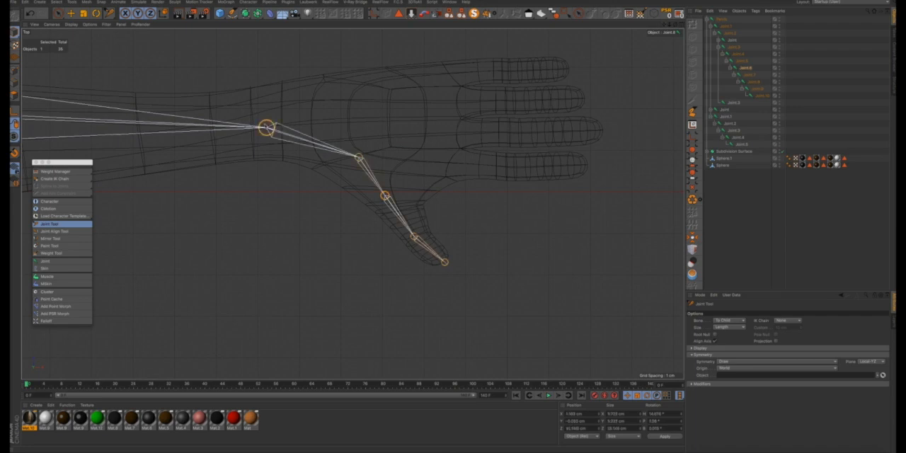
left_click(378, 149, "ctrl")
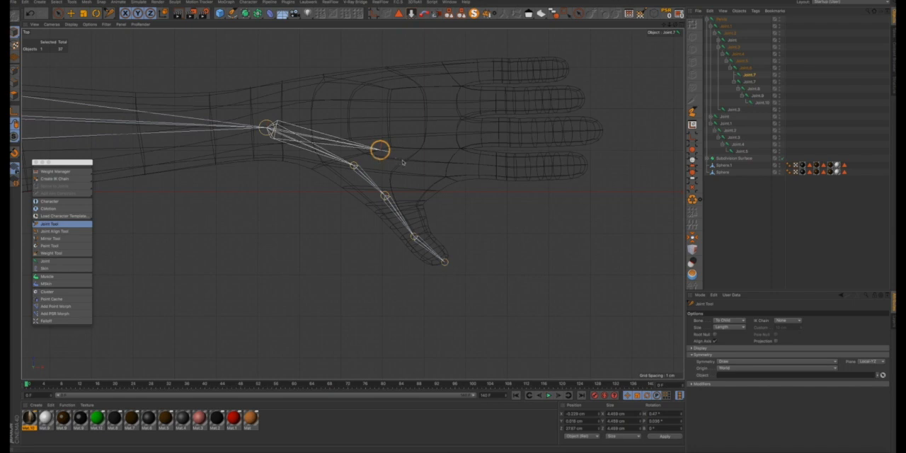
left_click(440, 164, "ctrl")
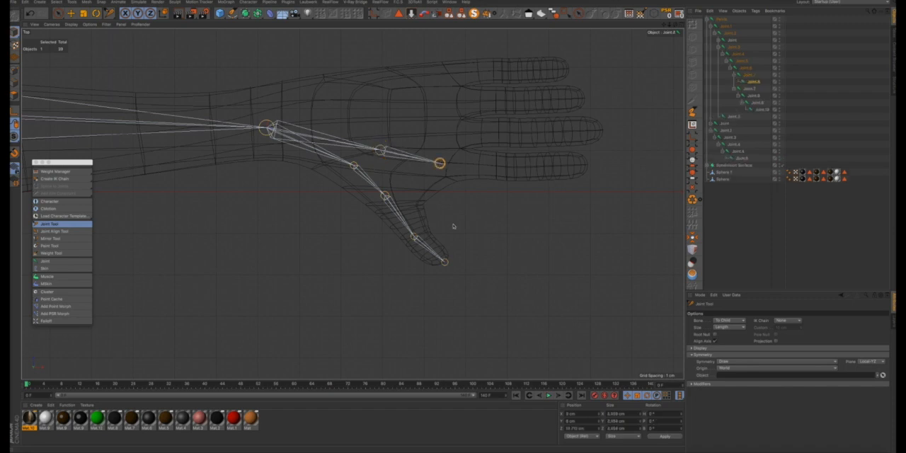
- Reposition the new palm and knuckle joints so they line up straight with the index finger
left_click_drag(453, 226, 457, 227)
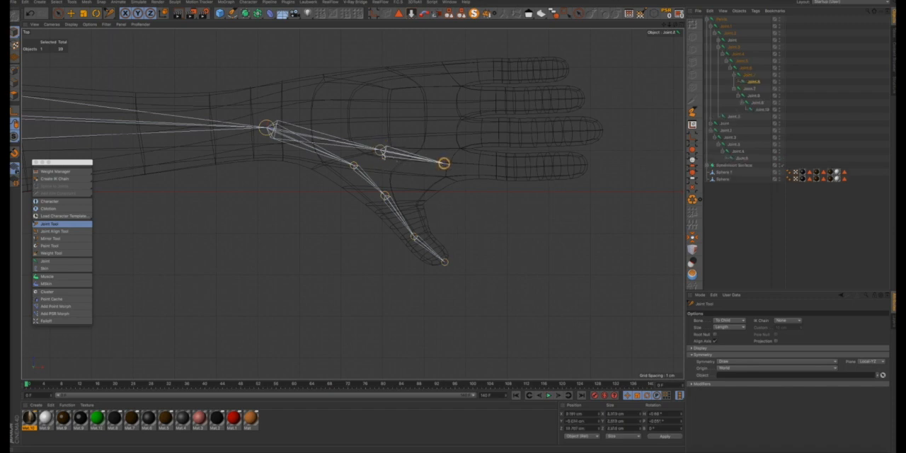
left_click_drag(381, 151, 376, 148)
mouse_move(444, 164)
left_mouse_down()
mouse_move(435, 164)
mouse_move(450, 166)
left_mouse_up()
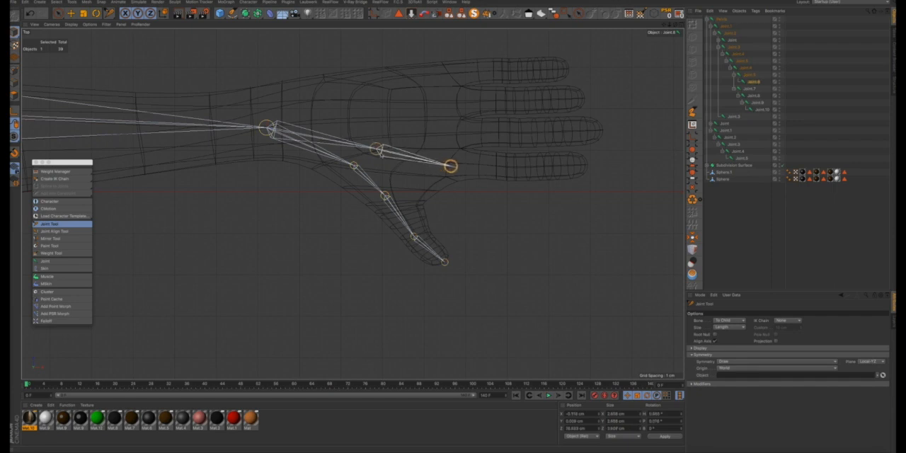
left_click_drag(380, 150, 398, 165)
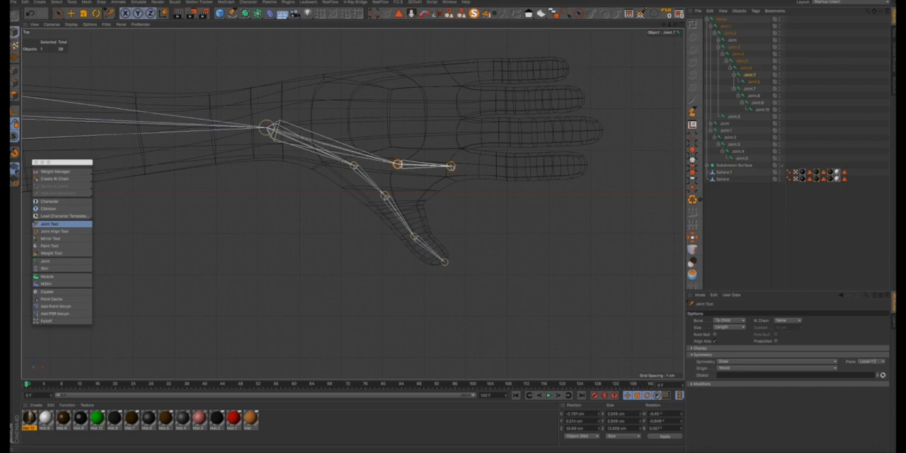
- Extend the index finger chain from the knuckle with three mirrored joints to the fingertip, and fine-tune the two middle ones along the finger
left_click(451, 166)
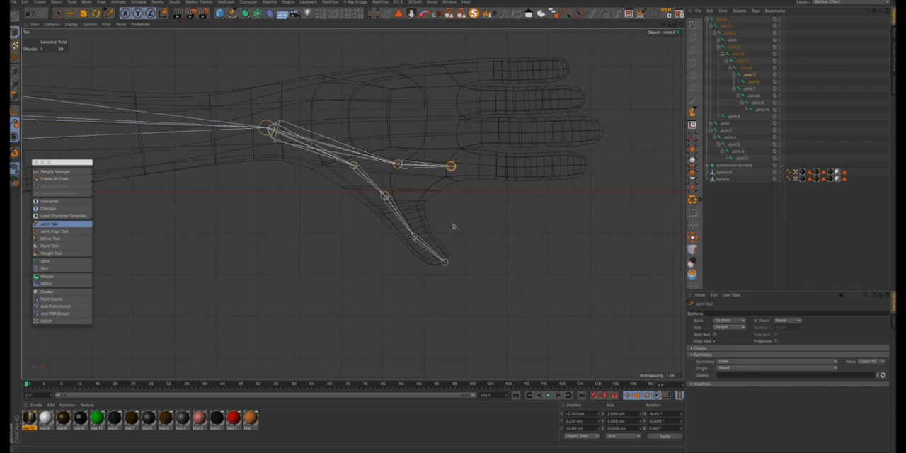
left_click(514, 167, "ctrl")
left_click(555, 169, "ctrl")
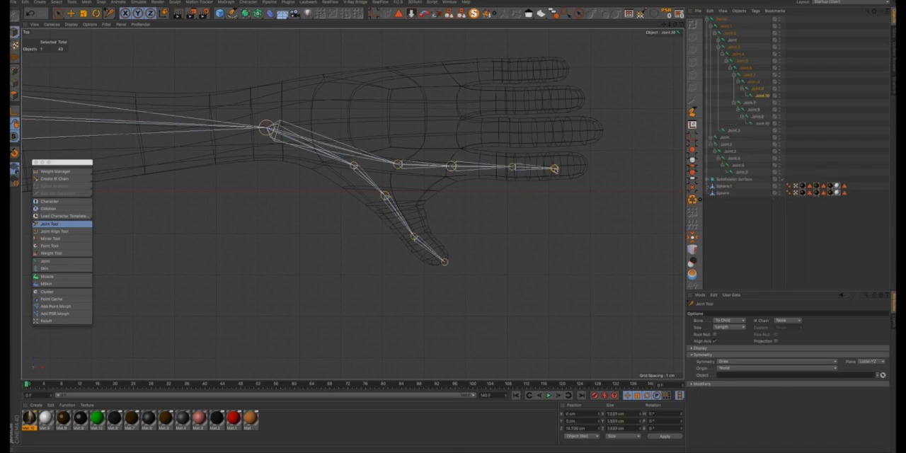
left_click(589, 166, "ctrl")
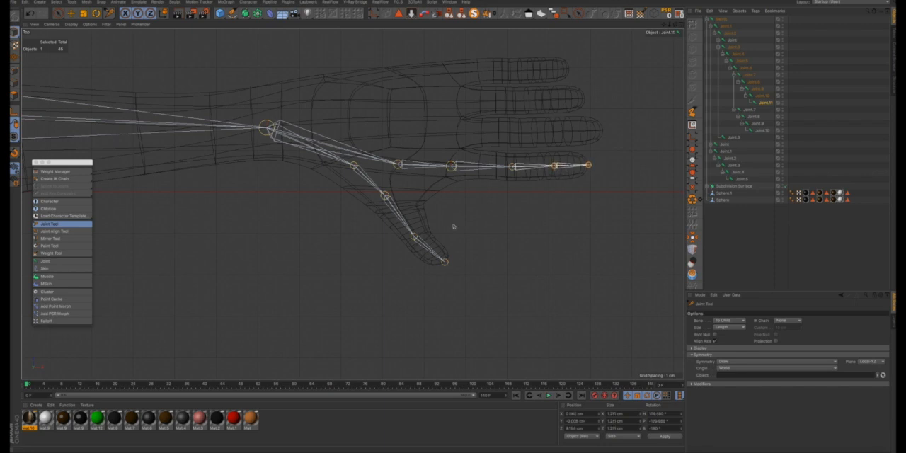
left_click(555, 167)
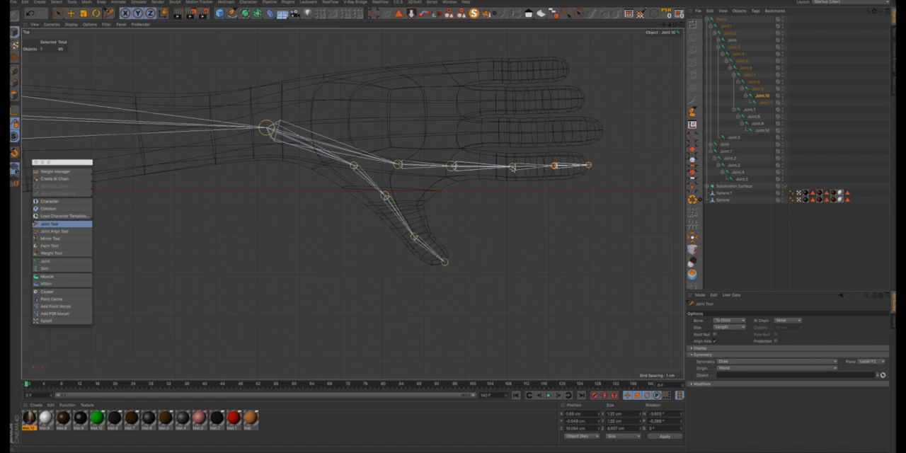
left_click(511, 167)
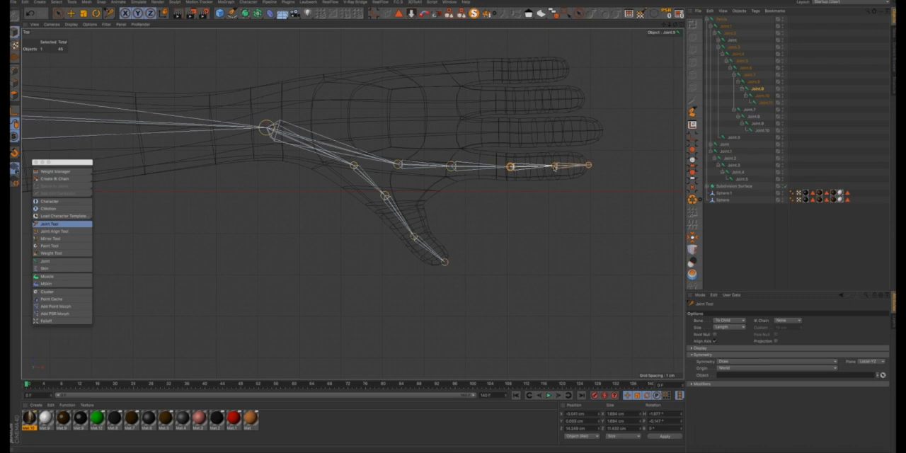
left_click(554, 166)
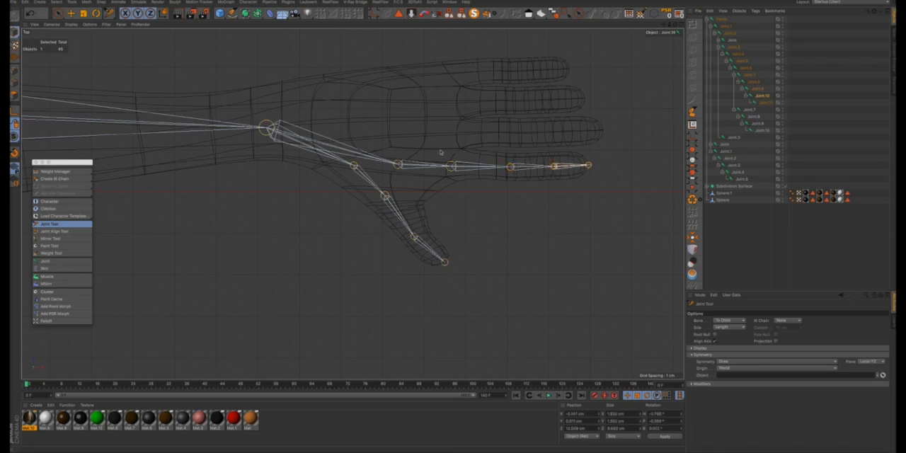
- Add a chain of five mirrored joints from the wrist to the middle fingertip, and shift its two mid-finger joints slightly toward the palm
left_click(266, 127)
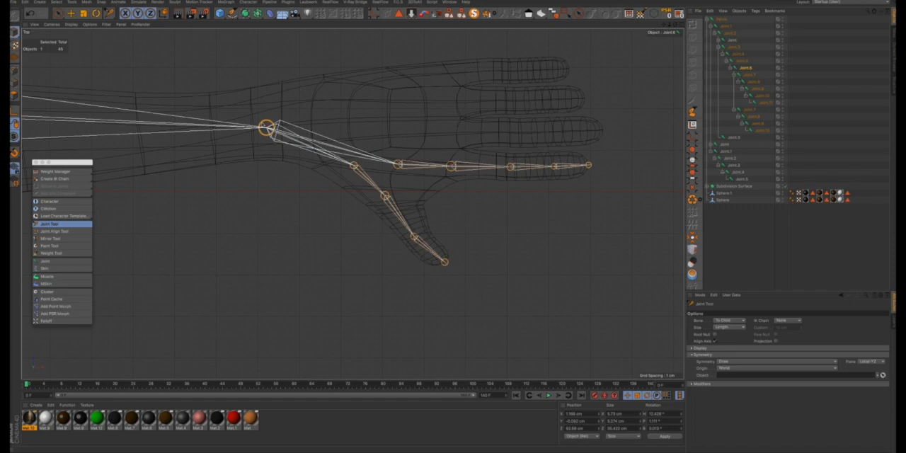
left_click(399, 135, "ctrl")
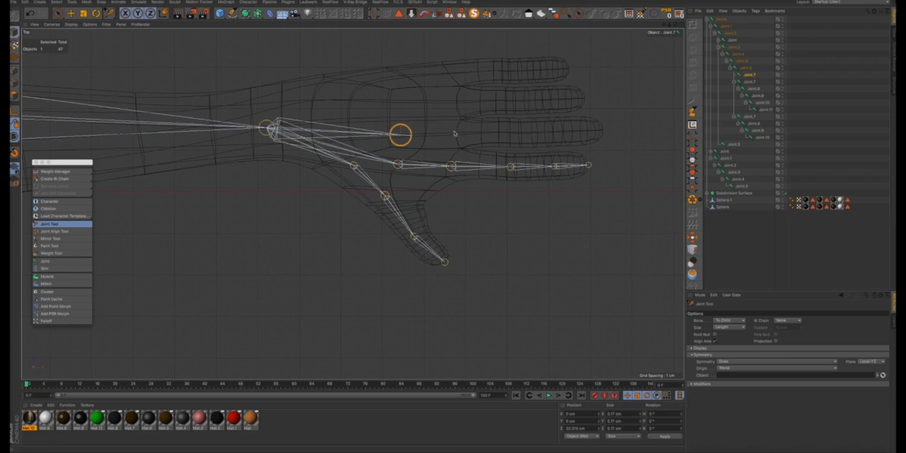
left_click(454, 133, "ctrl")
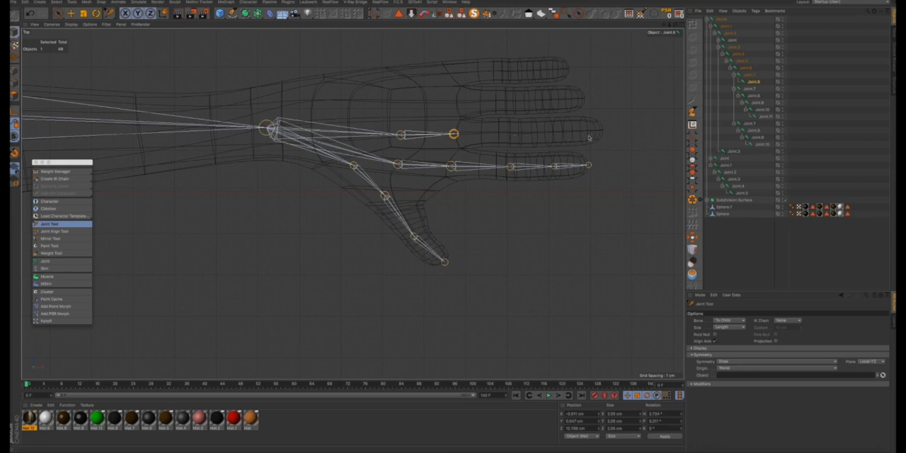
left_click(524, 132, "ctrl")
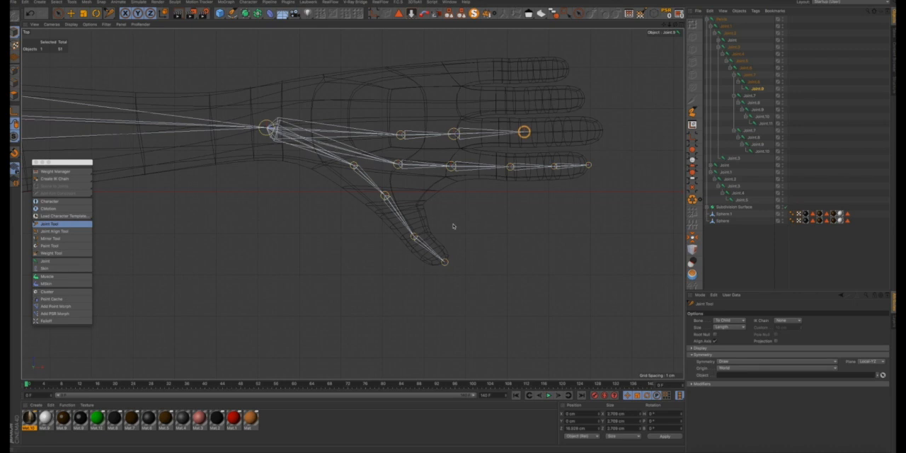
left_click(566, 131, "ctrl")
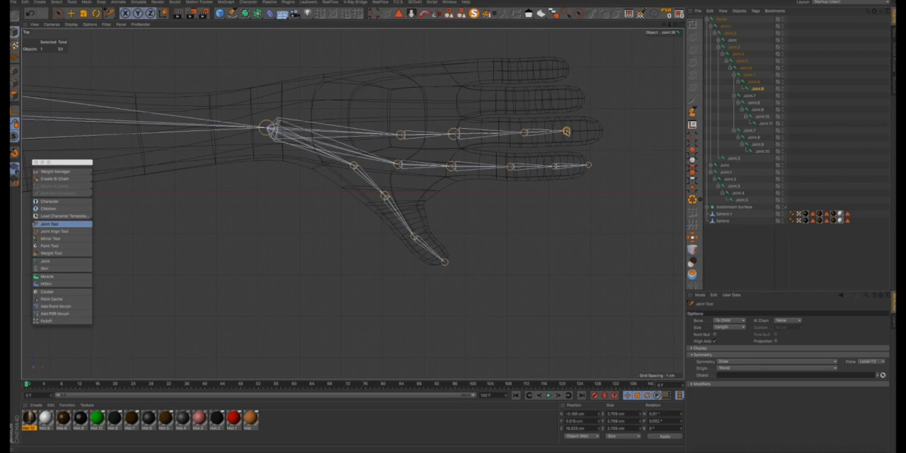
left_click(602, 131, "ctrl")
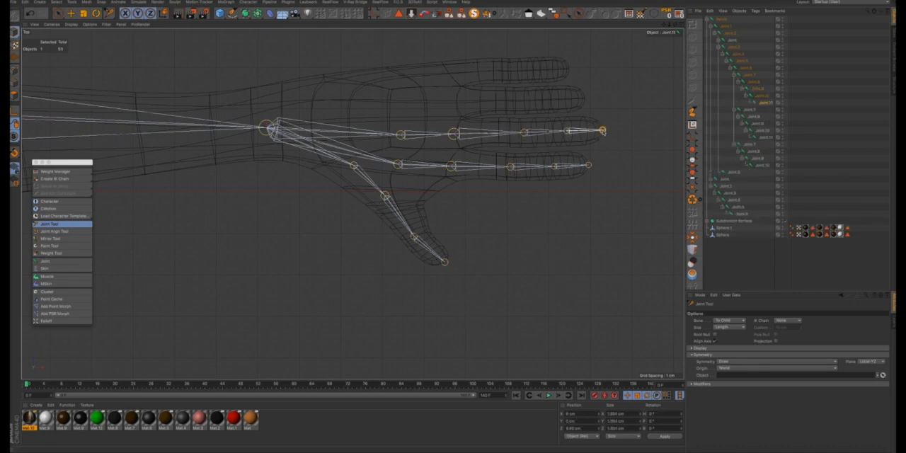
left_click_drag(566, 131, 518, 132)
left_click(519, 133)
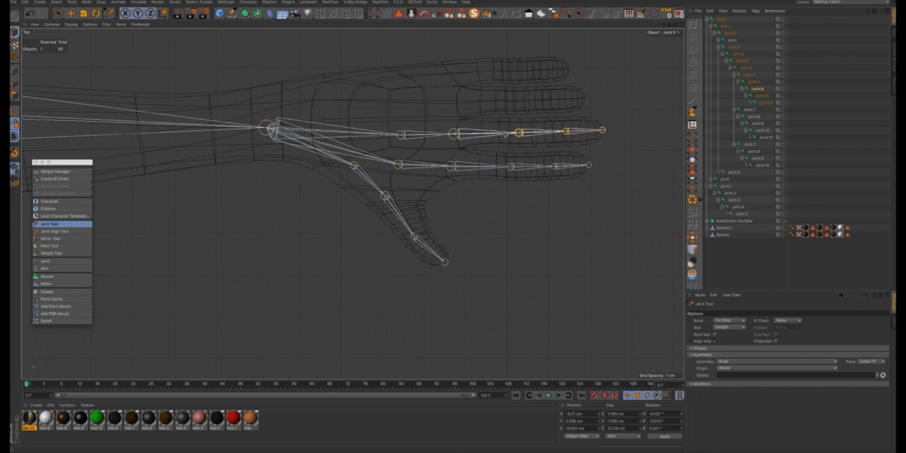
- Add a chain of five mirrored joints from the wrist to the ring fingertip, and fine-tune its joints along the finger
left_click(269, 127)
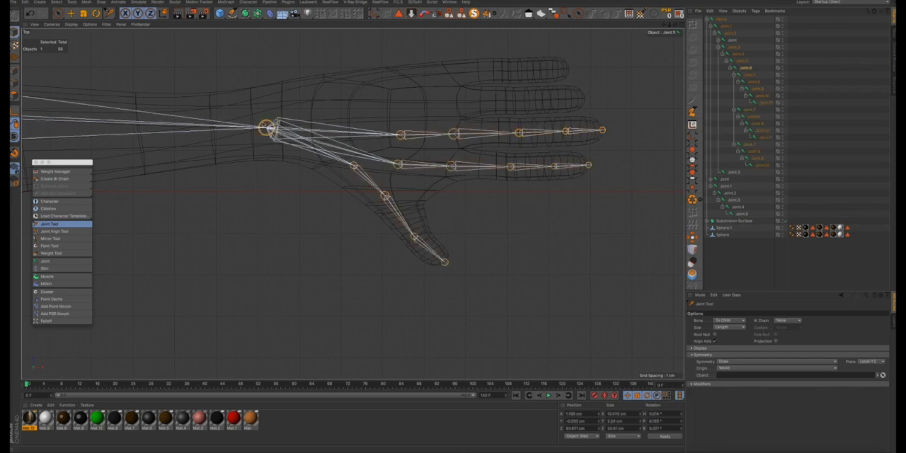
left_click(400, 107, "ctrl")
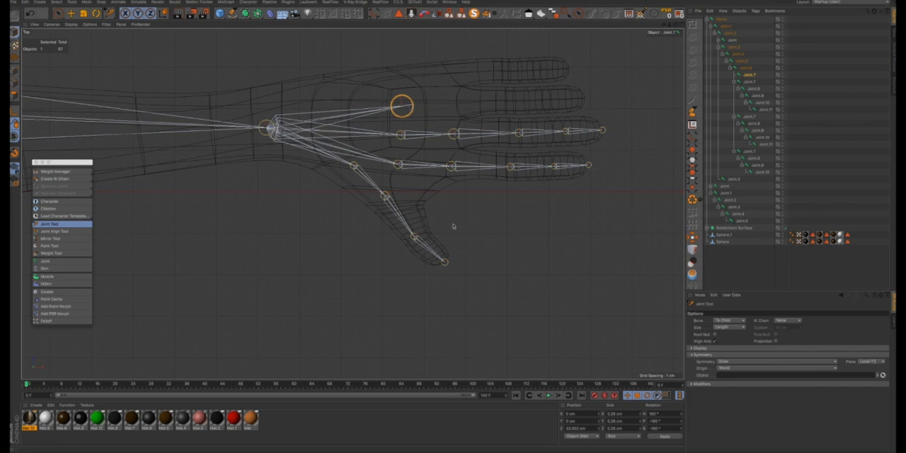
left_click(459, 104, "ctrl")
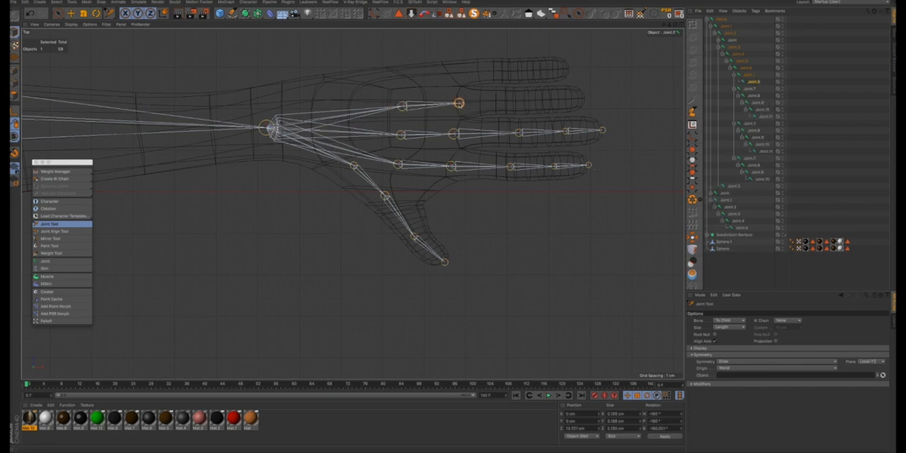
left_click(505, 102, "ctrl")
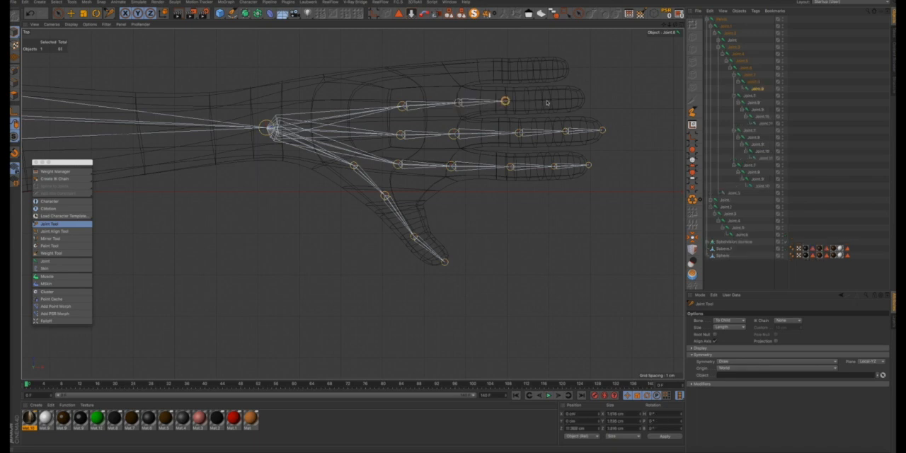
left_click(547, 102, "ctrl")
left_click(583, 99, "ctrl")
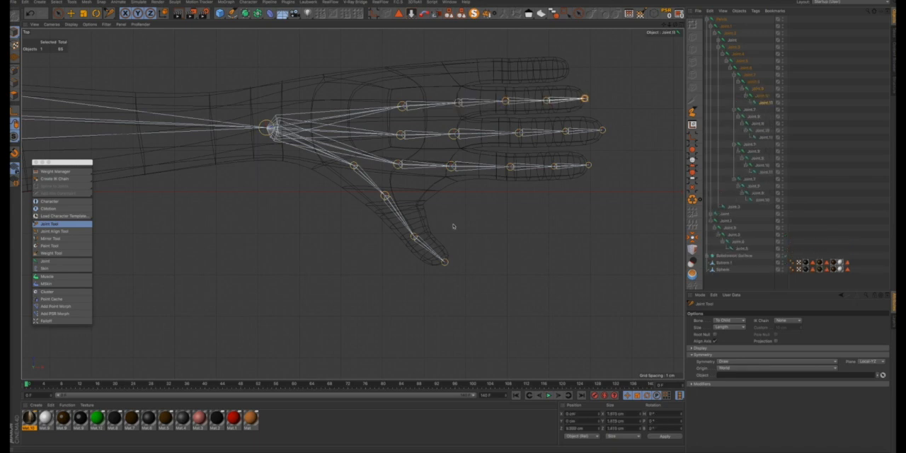
left_click(584, 99)
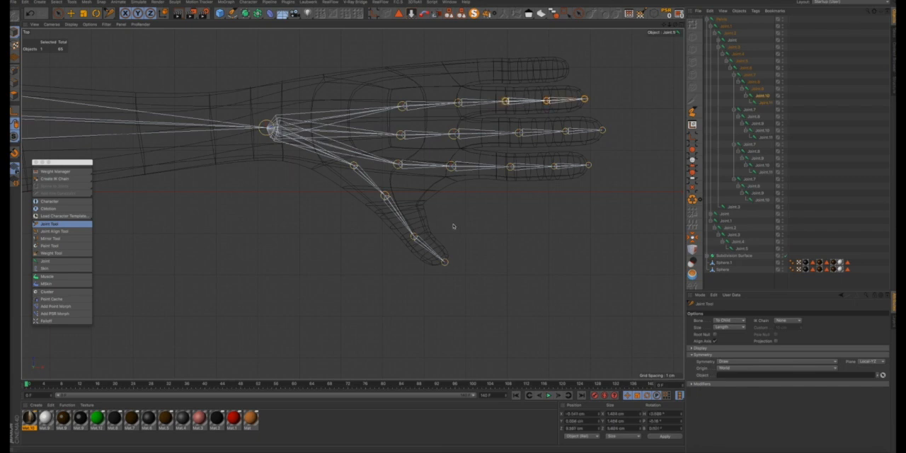
left_click(473, 102)
left_click(457, 104)
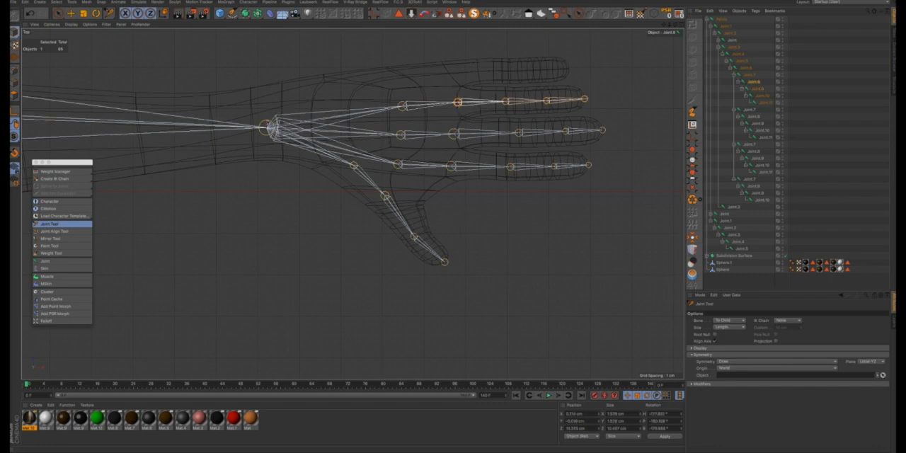
- Add a chain of five mirrored joints from the wrist to the little fingertip, and fine-tune the knuckle joint's position along the finger
left_click(269, 128)
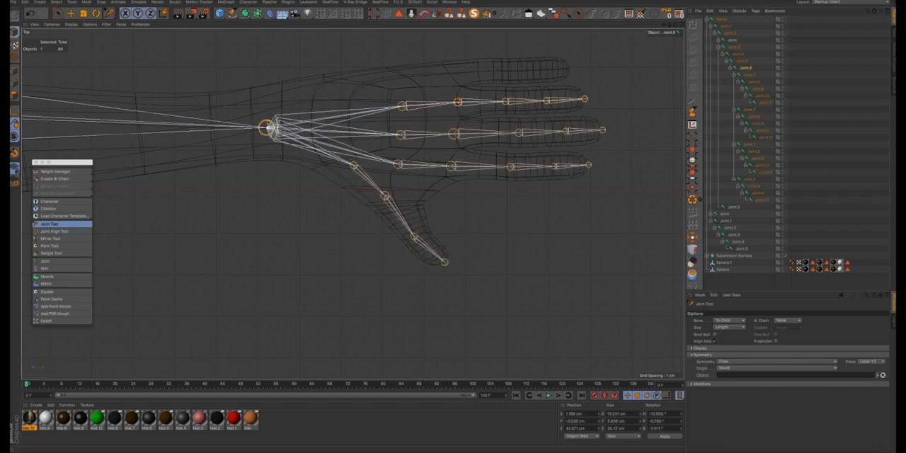
left_click(404, 79, "ctrl")
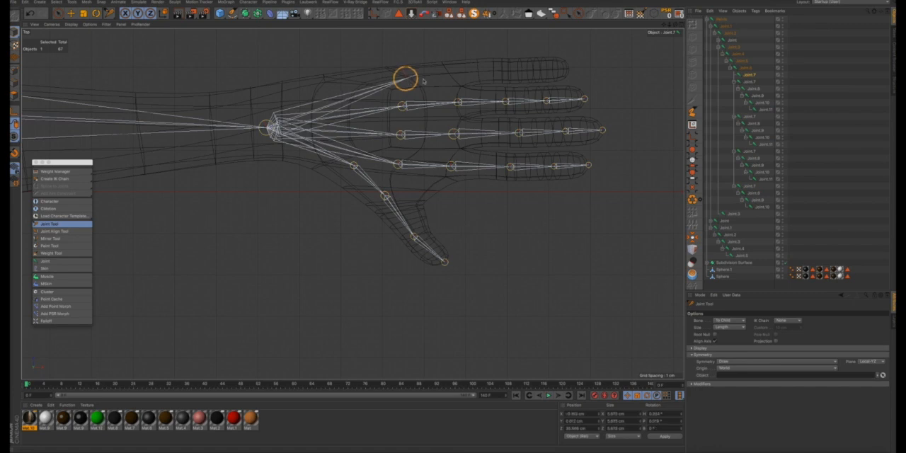
left_click(461, 74, "ctrl")
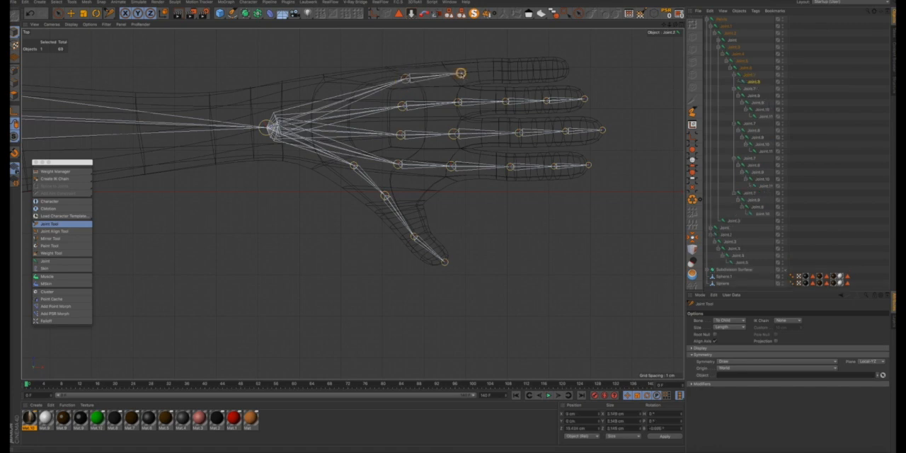
left_click_drag(461, 73, 456, 74, "ctrl")
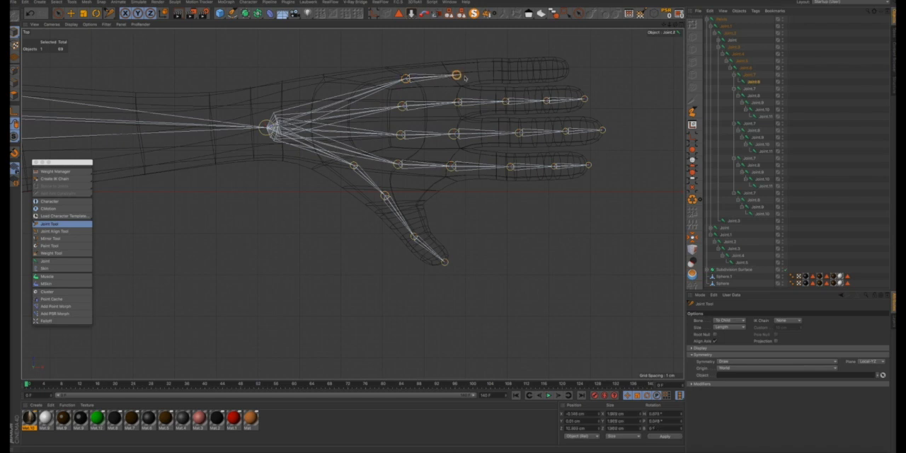
left_click(496, 71, "ctrl")
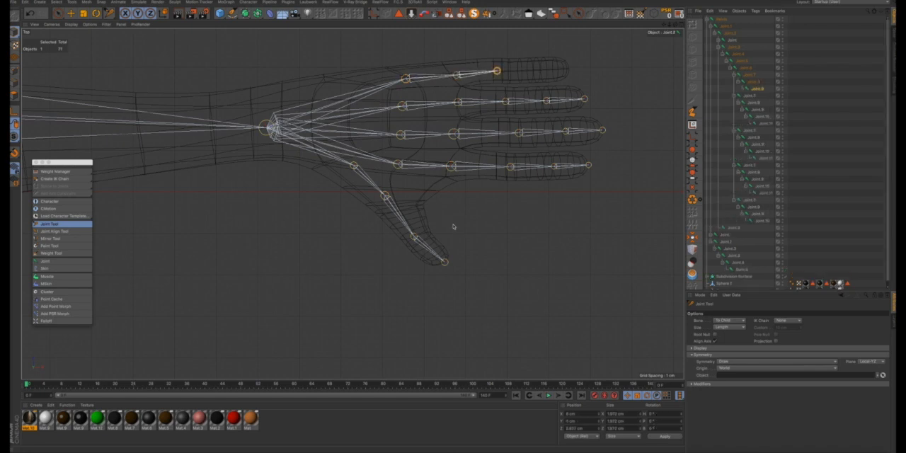
left_click(534, 71, "ctrl")
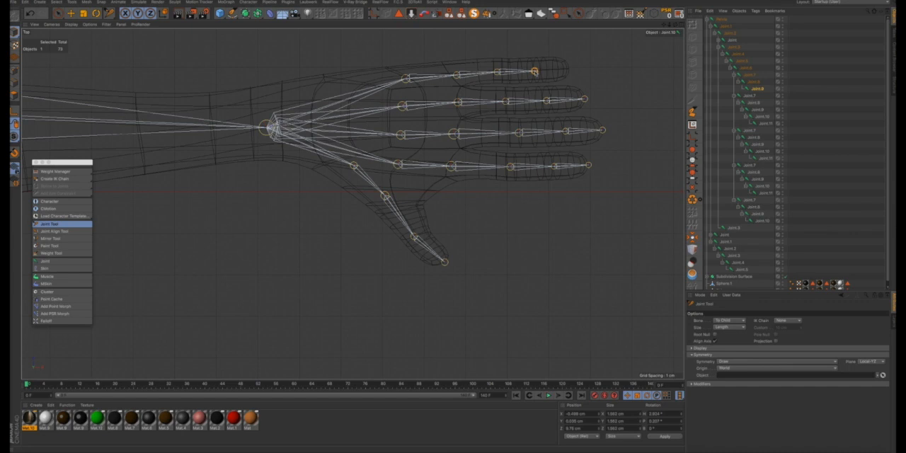
left_click(569, 70, "ctrl")
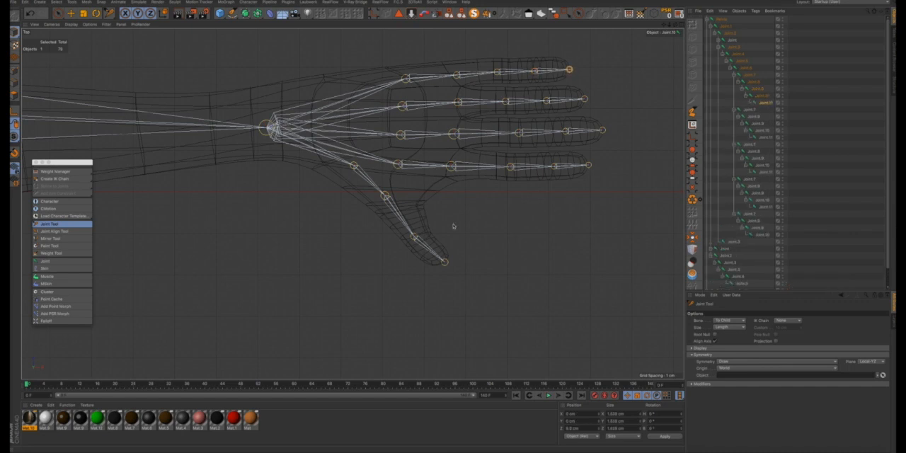
left_click(514, 75)
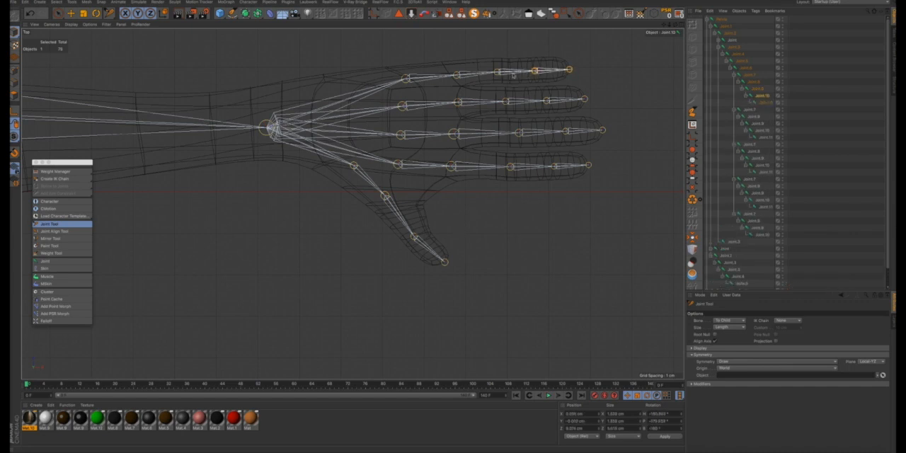
left_click(498, 73)
left_click_drag(457, 75, 457, 72)
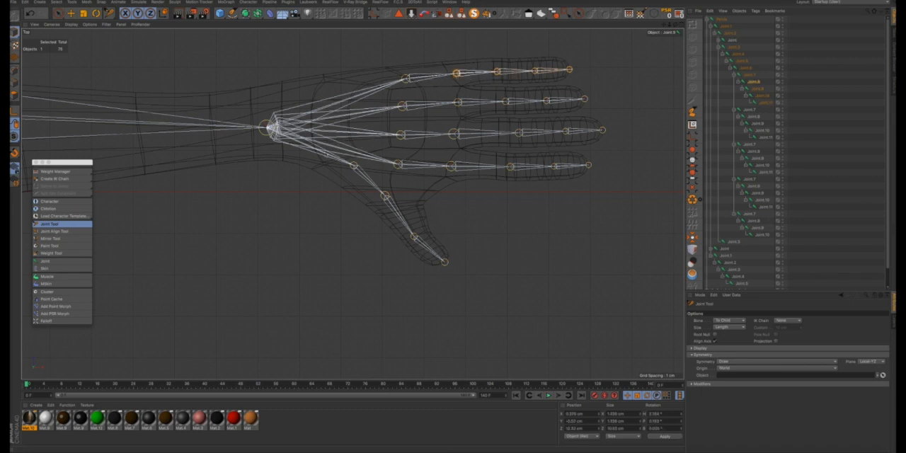
- Examine from the front and in perspective how the finger and thumb joints sit in height inside the hand mesh
scroll(361, 154, "down", 5)
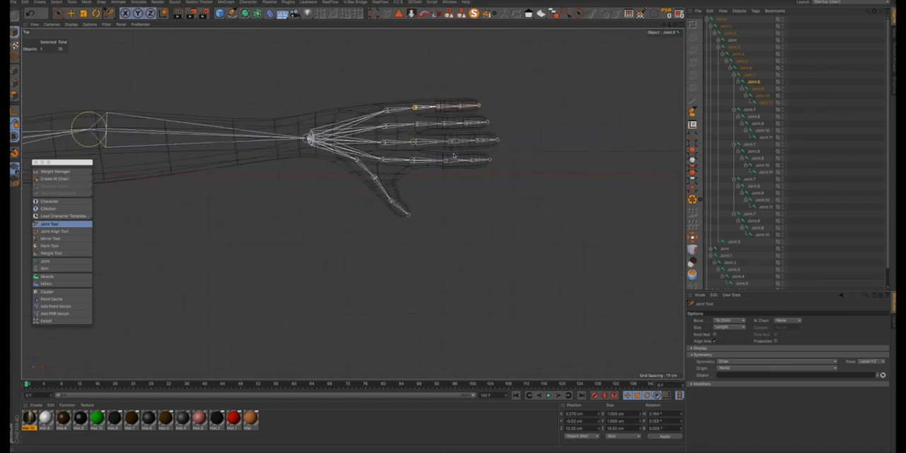
left_click(680, 26)
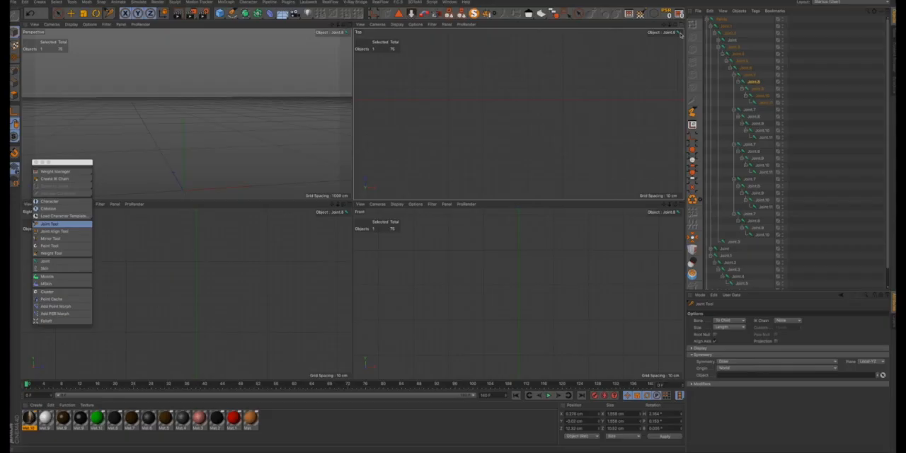
scroll(624, 258, "up", 6)
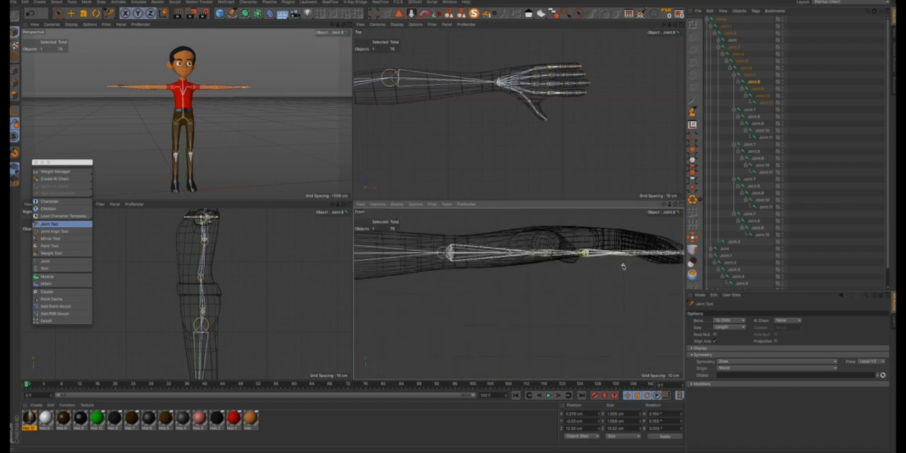
left_click_drag(663, 205, 608, 221)
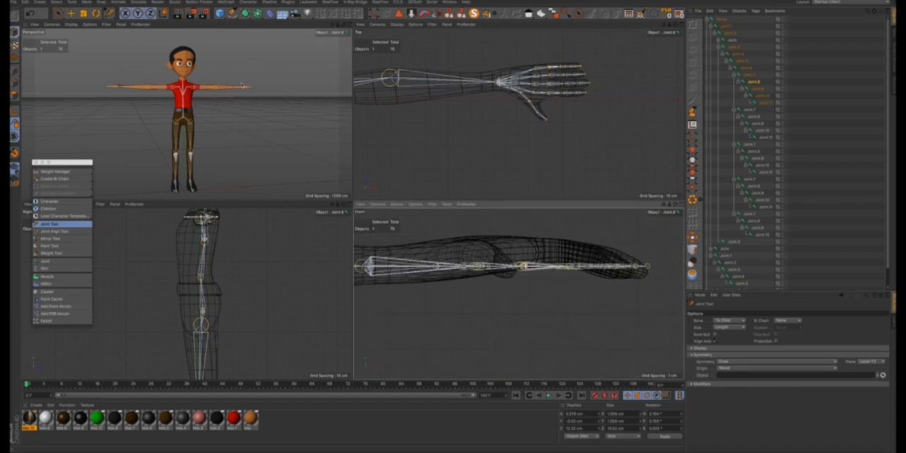
scroll(242, 85, "up", 10)
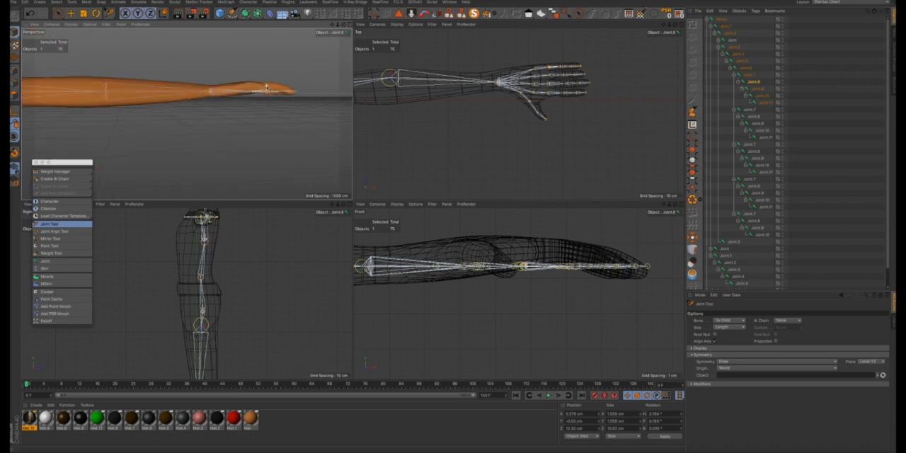
left_click(245, 95, "ctrl")
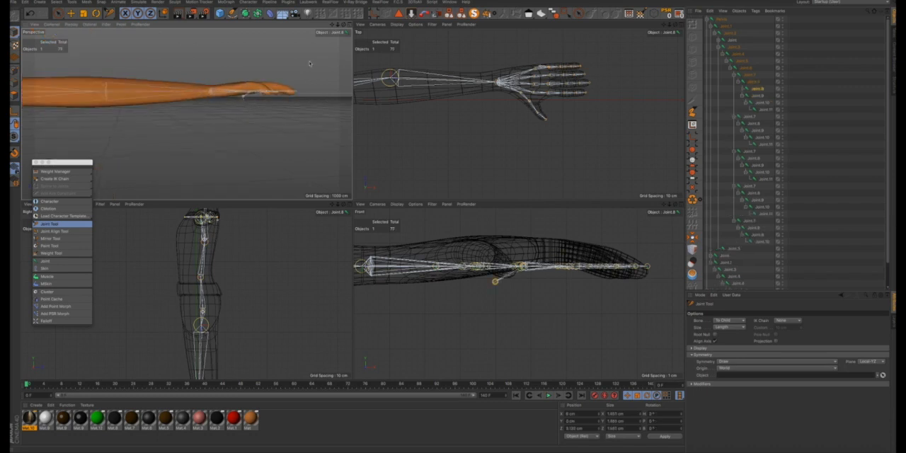
key("super+z")
left_click(350, 27)
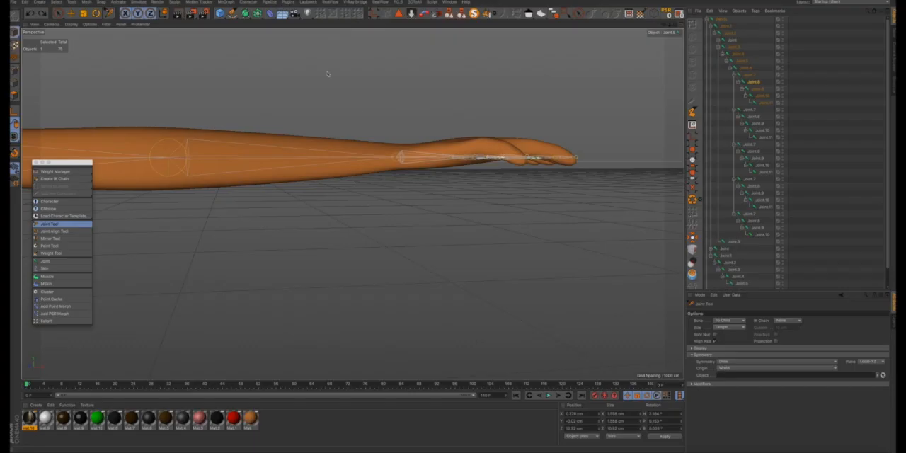
left_click_drag(426, 124, 371, 162, "alt")
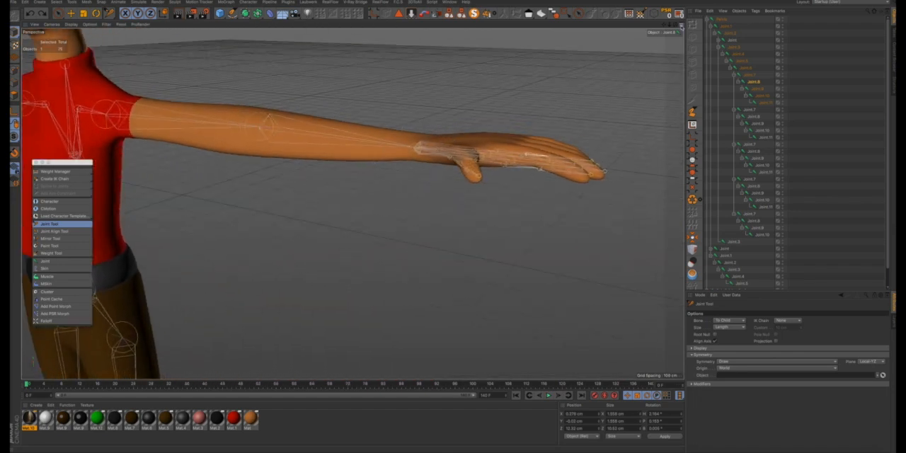
left_click(681, 25)
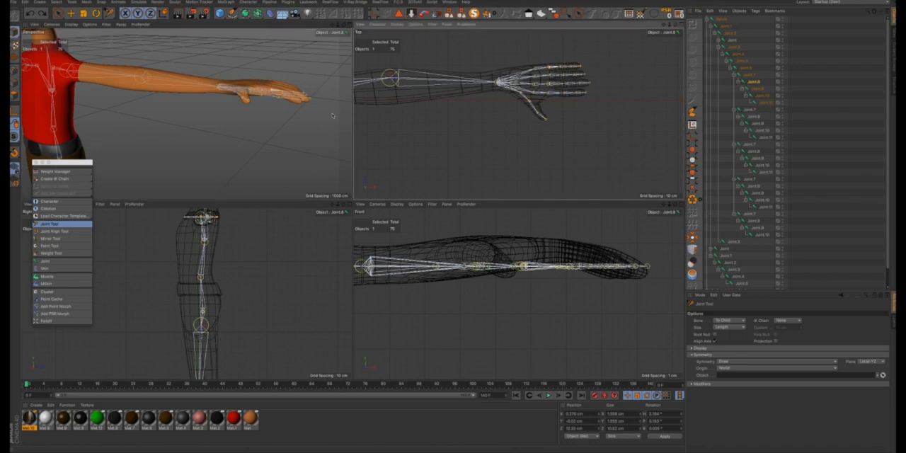
scroll(246, 99, "up", 10)
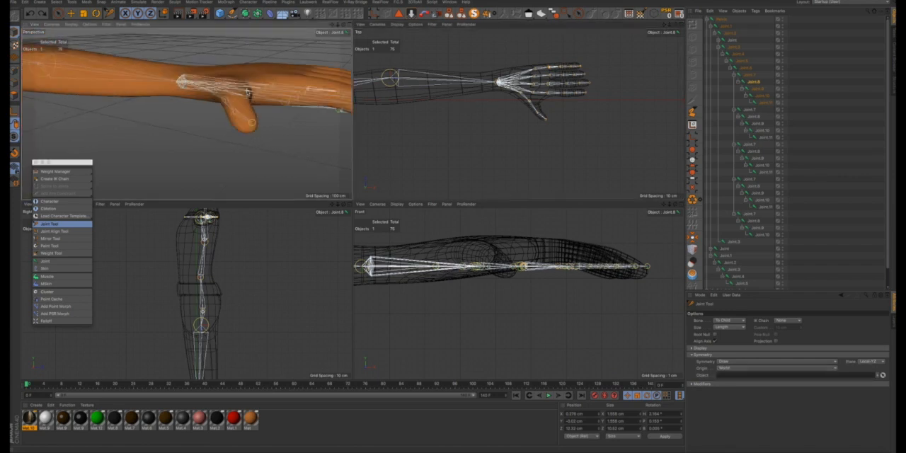
left_click_drag(247, 99, 293, 51, "alt")
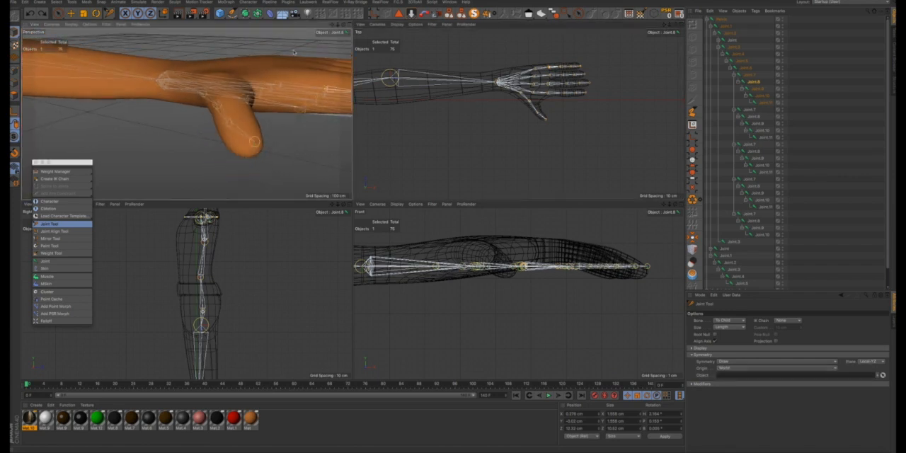
left_click_drag(334, 27, 332, 25, "alt")
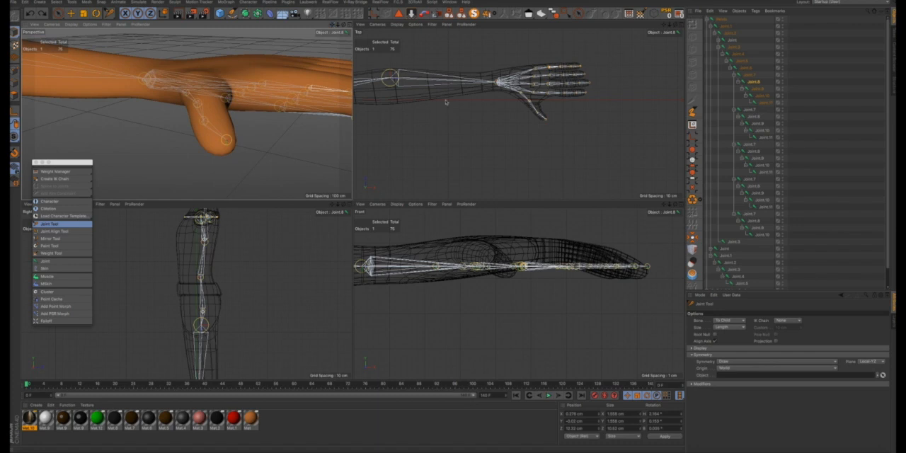
- Raise the first thumb joint near the wrist slightly so it sits inside the thumb's base in the front view
scroll(520, 99, "up", 10)
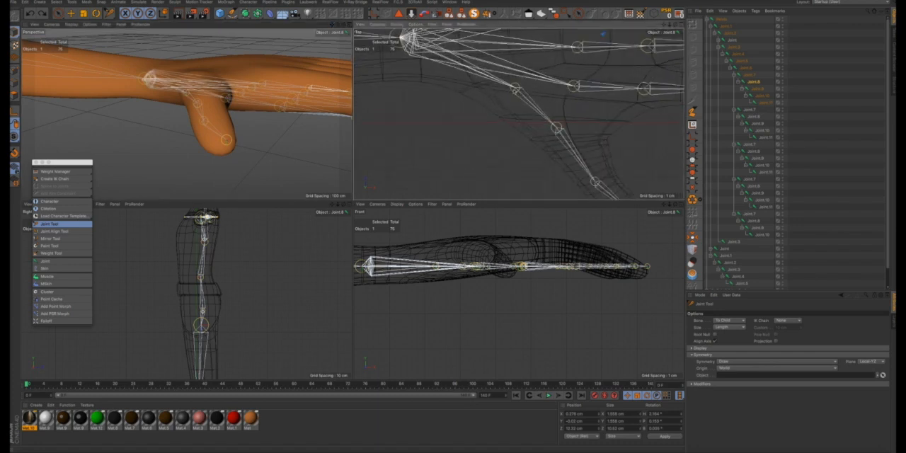
left_click(515, 87)
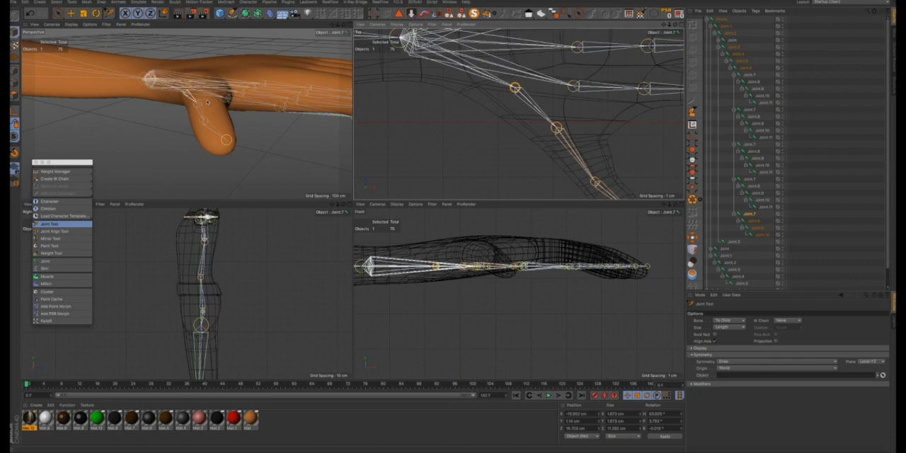
left_click_drag(208, 102, 234, 94, "alt")
left_click_drag(133, 162, 317, 189, "alt")
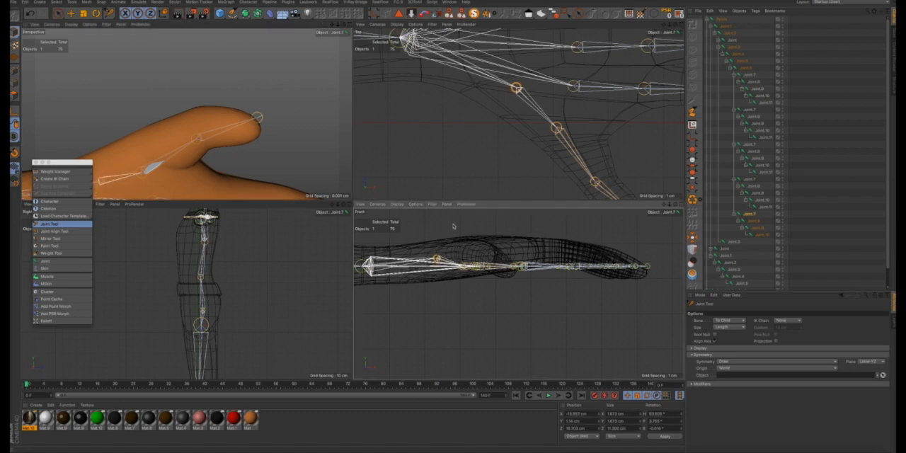
left_click_drag(437, 259, 436, 269)
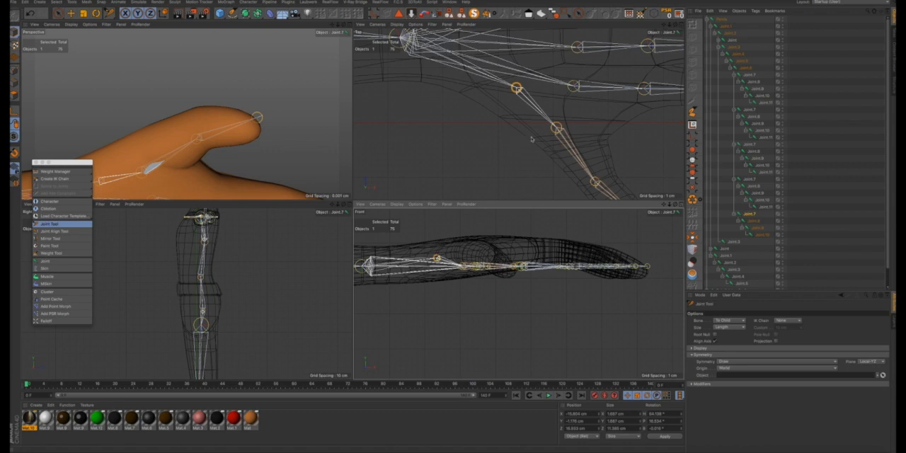
left_click_drag(257, 137, 164, 193, "alt")
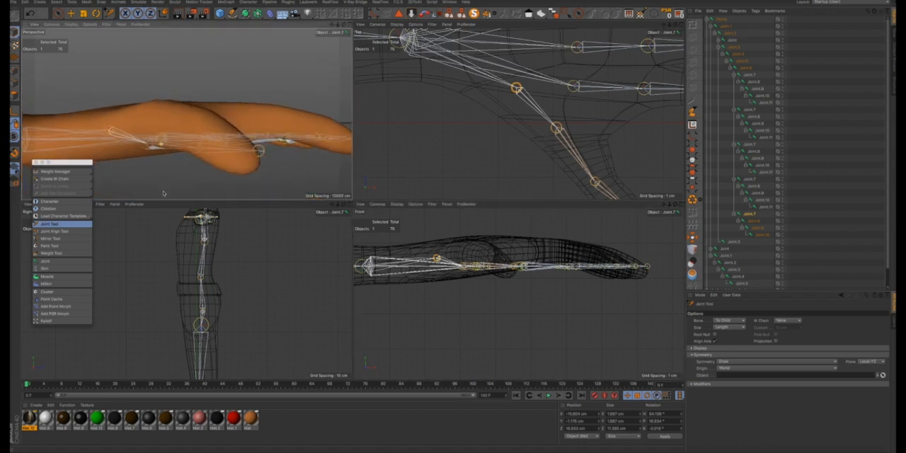
- Raise the second thumb joint in the front view so it sits centred inside the thumb mesh
left_click_drag(121, 126, 181, 145, "alt")
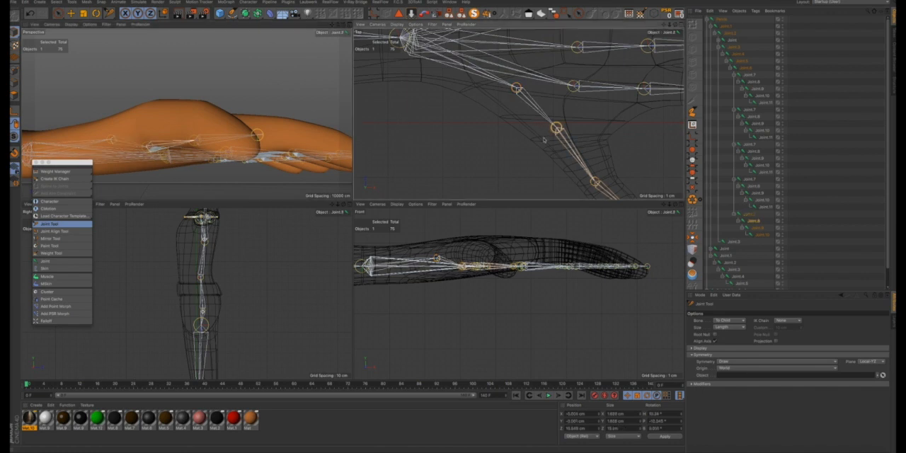
mouse_move(463, 266)
left_mouse_down()
mouse_move(470, 309)
mouse_move(462, 255)
left_mouse_up()
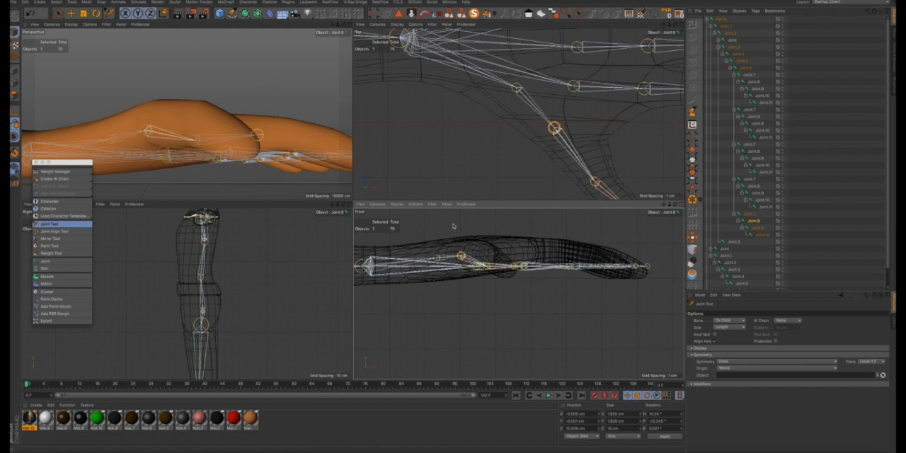
left_click_drag(197, 126, 109, 184, "alt")
left_click_drag(216, 177, 347, 57, "alt")
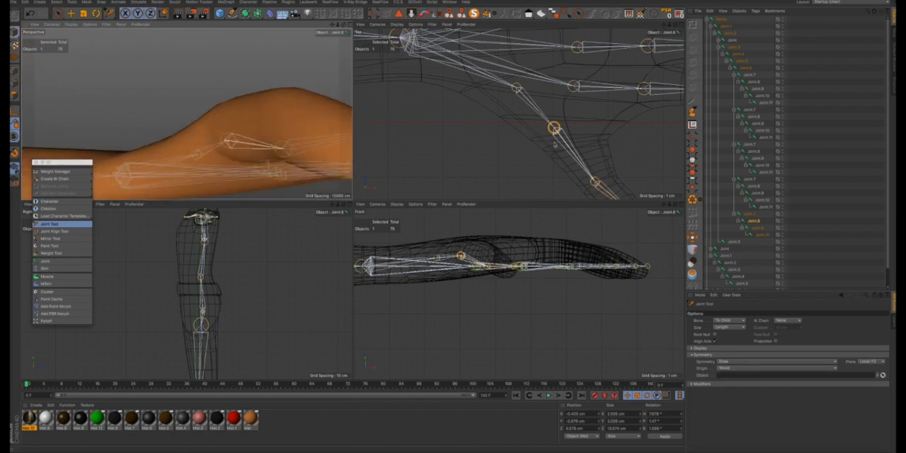
- Raise the third thumb joint in the front view so it follows the bend of the thumb mesh
scroll(593, 149, "down", 5)
scroll(605, 179, "up", 5)
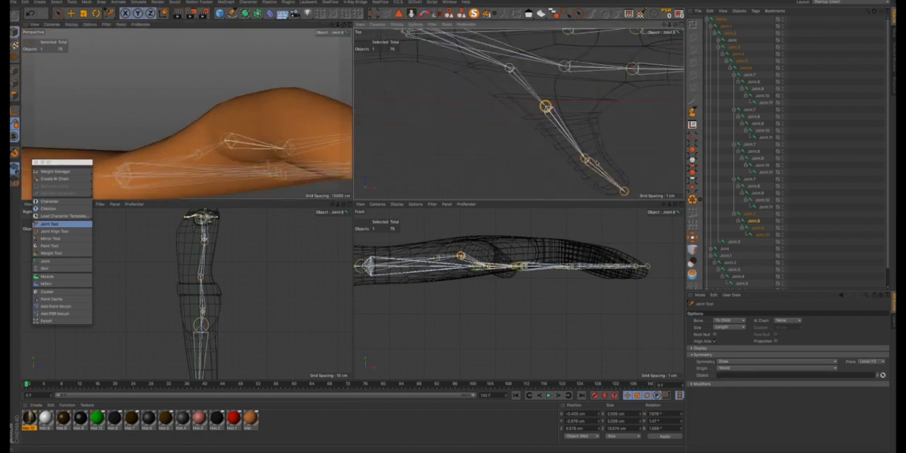
left_click(586, 160)
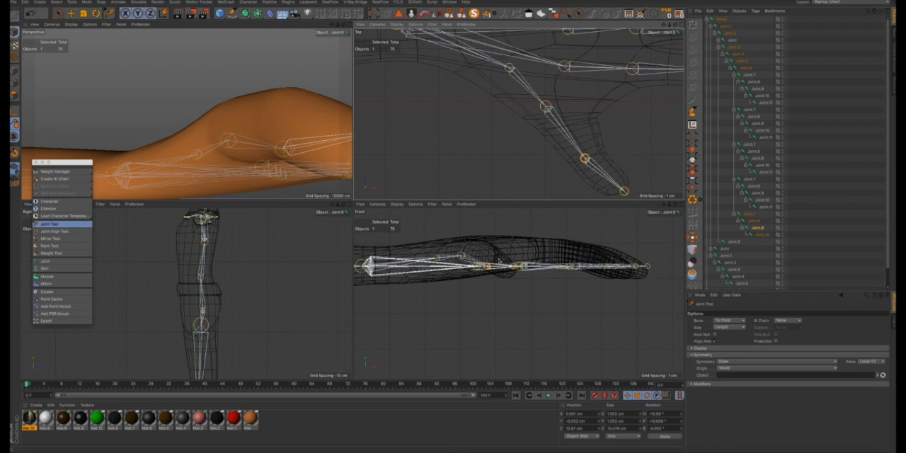
left_click(454, 227)
left_click_drag(454, 226, 455, 217)
scroll(277, 122, "down", 3)
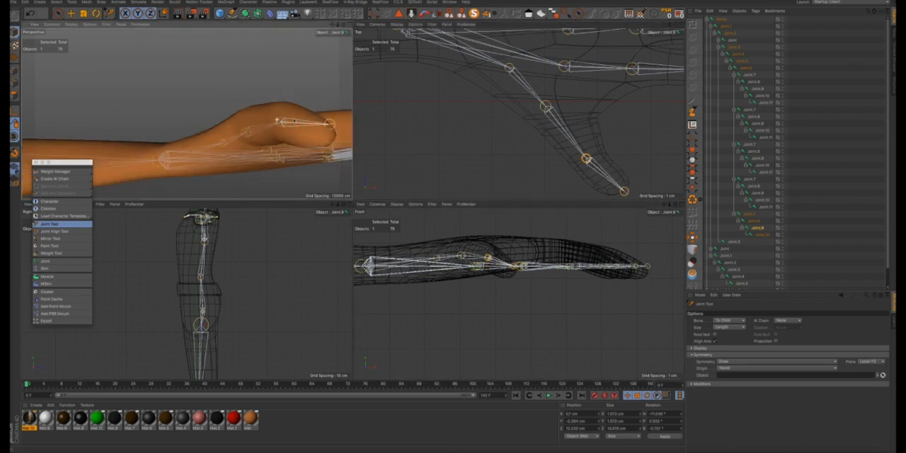
mouse_move(293, 115)
left_mouse_down("alt")
mouse_move(271, 151)
mouse_move(211, 146)
mouse_move(291, 121)
left_mouse_up("alt")
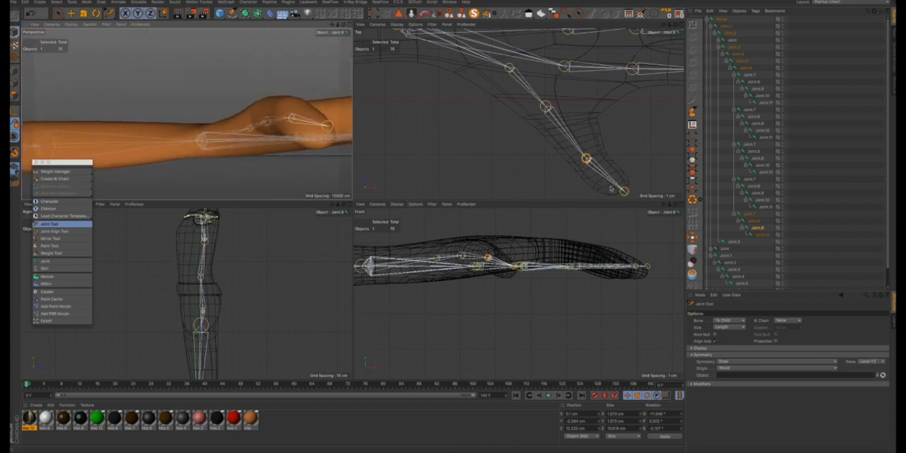
- Adjust the thumb's tip joint slightly in the top view and lower it in the front view so it sits inside the thumb tip
left_click(624, 191, "ctrl")
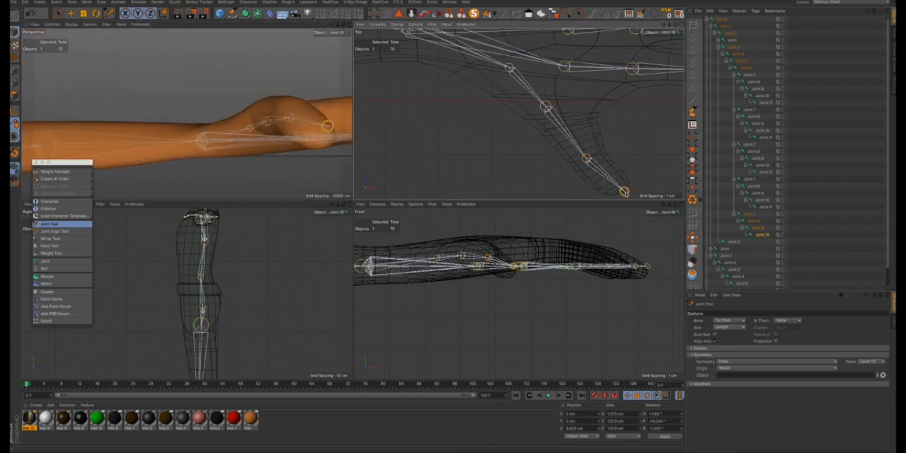
left_click_drag(624, 191, 622, 192, "ctrl")
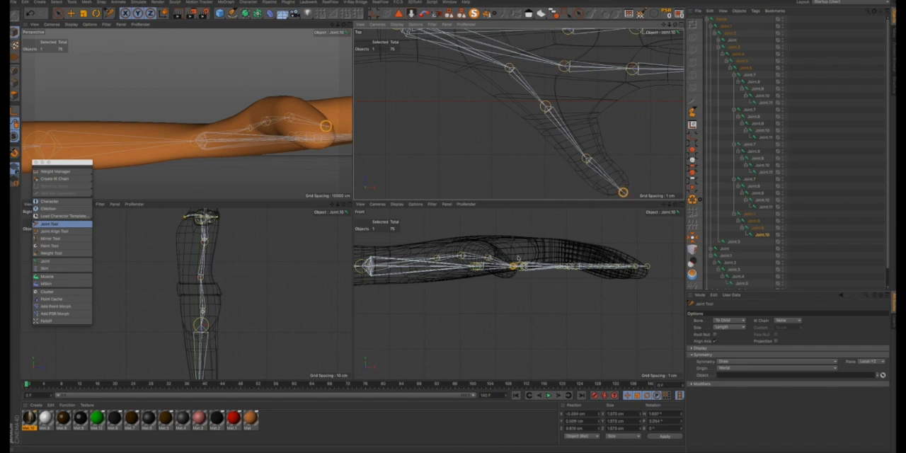
left_click_drag(453, 225, 453, 230)
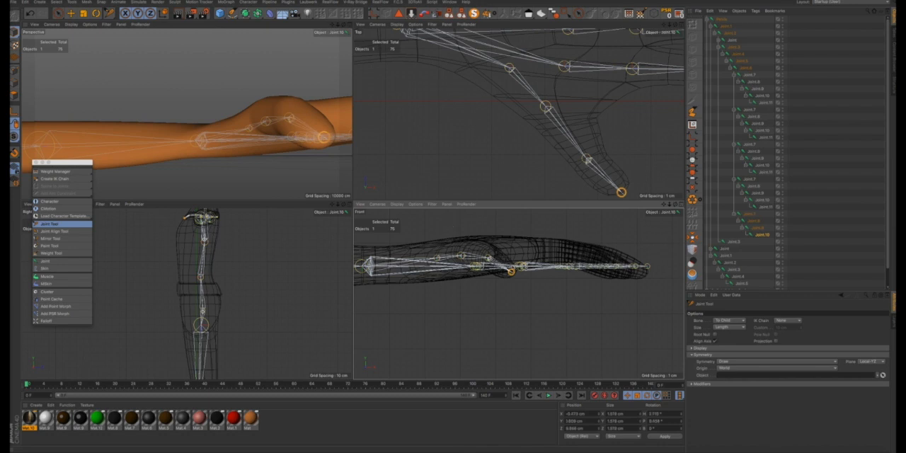
- Display the perspective view as Lines and check from several angles that the thumb joints sit inside the mesh
mouse_move(294, 105)
left_mouse_down("alt")
mouse_move(291, 135)
mouse_move(328, 124)
mouse_move(340, 66)
left_mouse_up("alt")
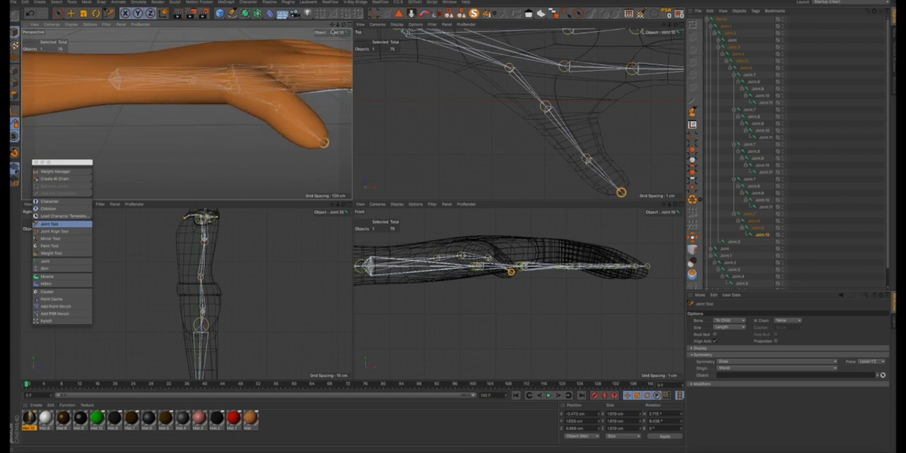
left_click_drag(332, 25, 300, 62)
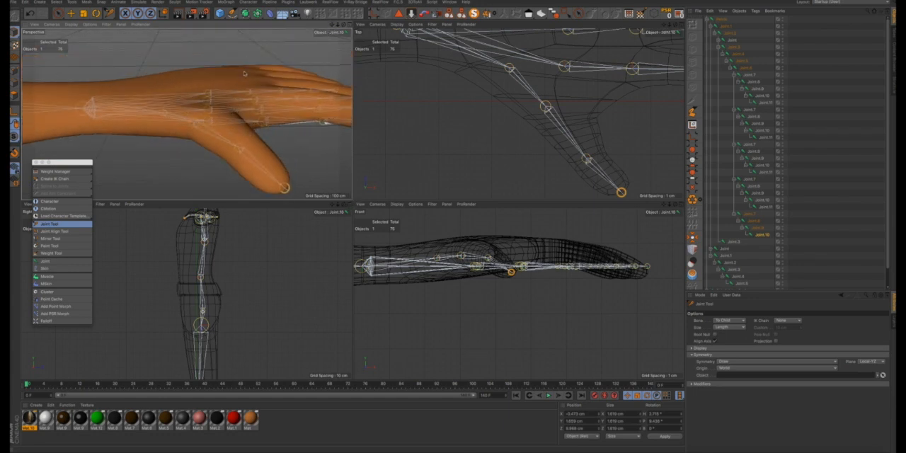
left_click_drag(243, 73, 221, 103, "alt")
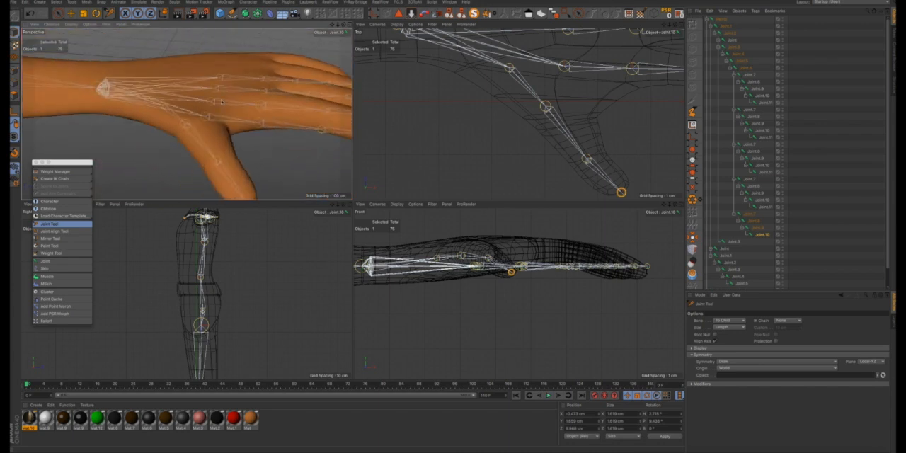
left_click_drag(156, 87, 146, 47, "alt")
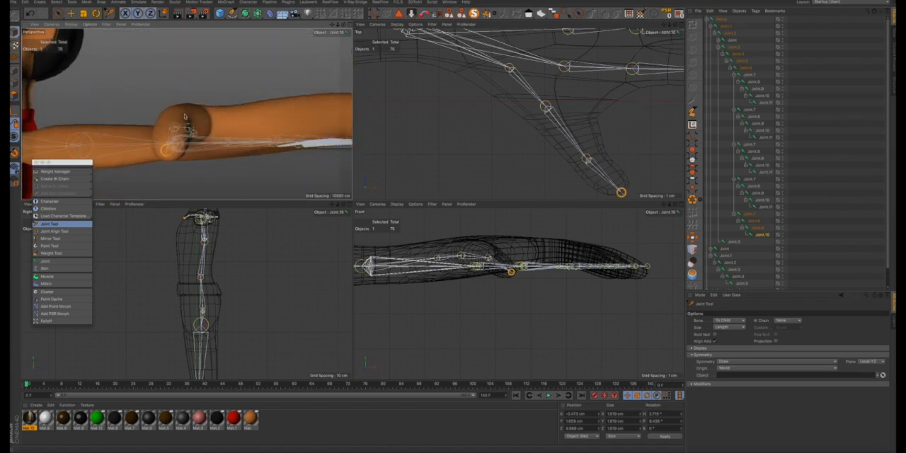
left_click_drag(185, 114, 165, 122, "alt")
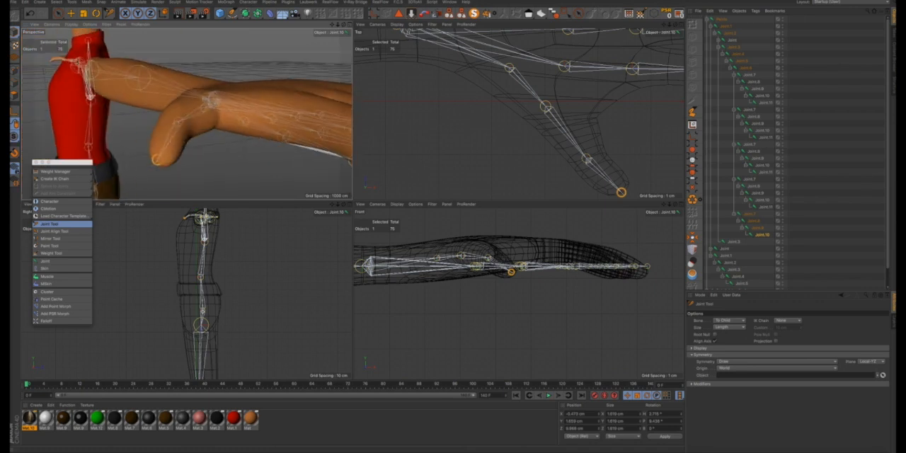
left_click(72, 24)
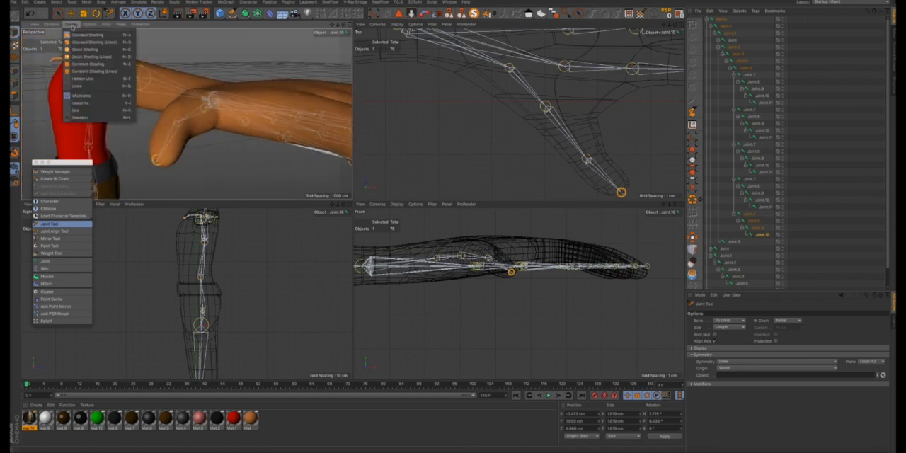
left_click(78, 87)
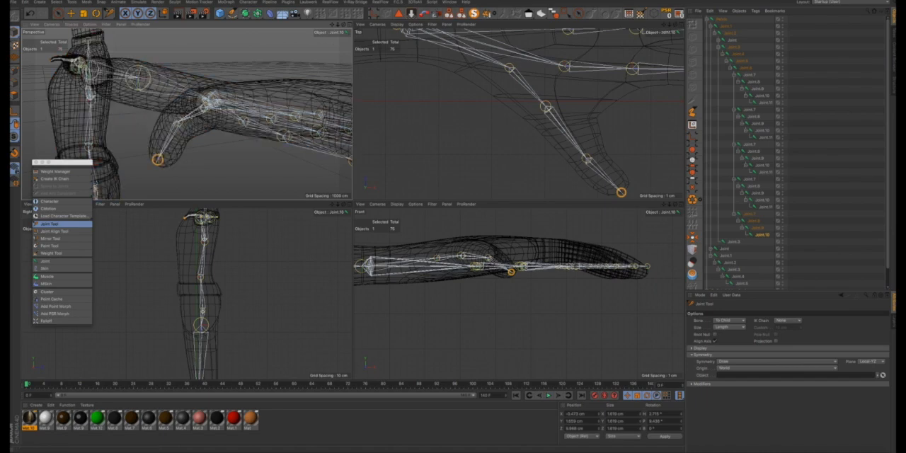
left_click_drag(177, 127, 264, 143, "alt")
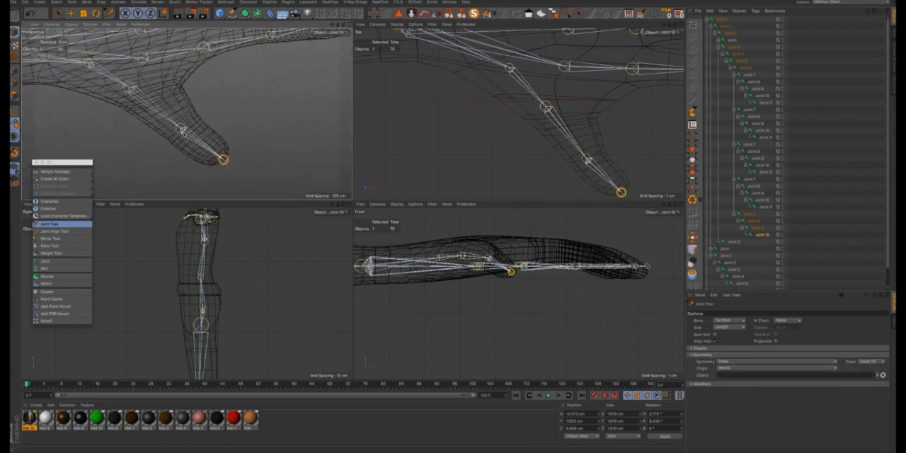
left_click_drag(194, 138, 151, 69, "alt")
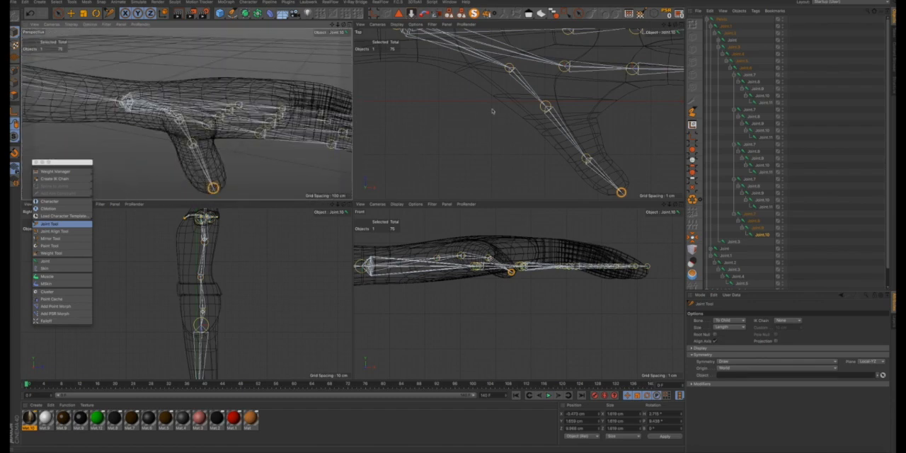
- Raise the index finger's first joint at the knuckle in the front view so it sits higher inside the hand mesh
scroll(524, 105, "down", 6)
scroll(549, 87, "up", 7)
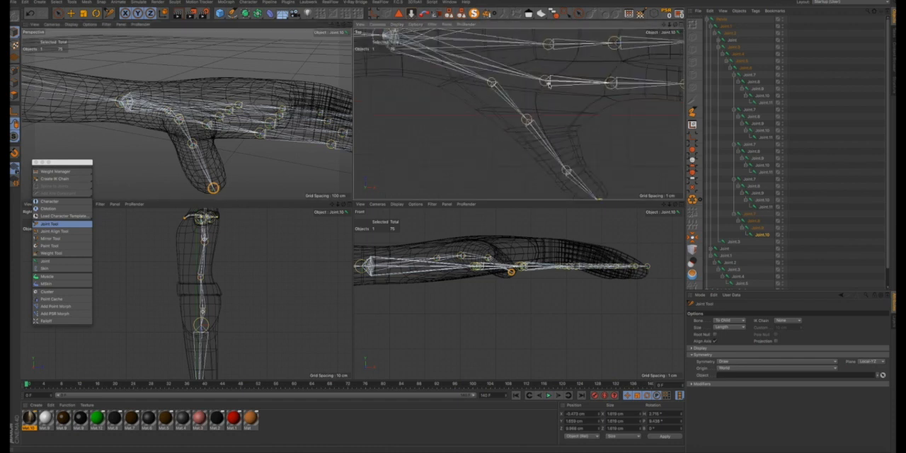
left_click(544, 80)
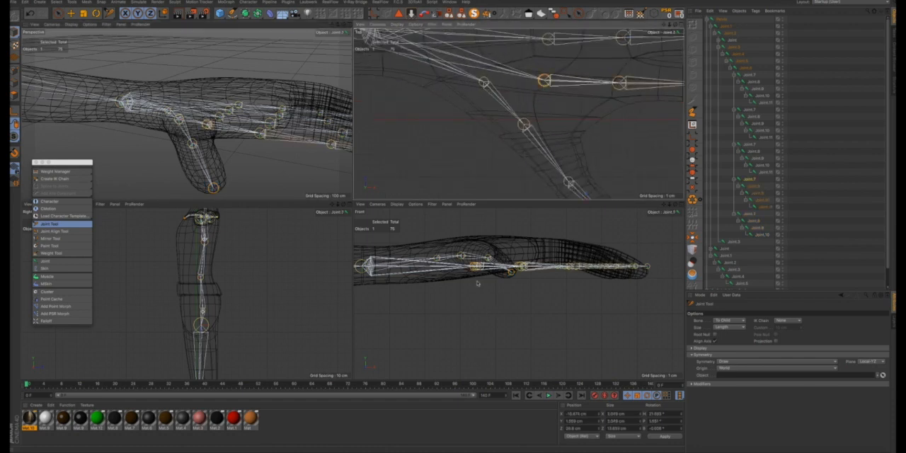
left_click_drag(448, 265, 454, 225)
key("super+z")
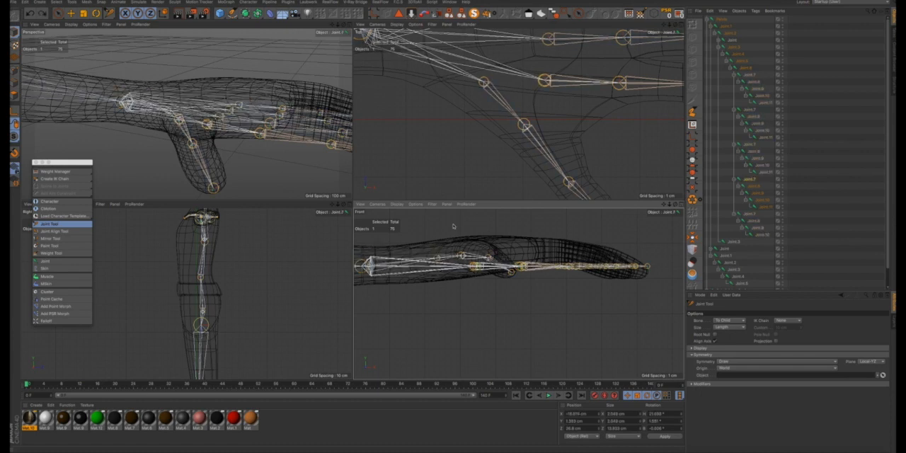
key("super+z")
key("super+z")
key("super+z")
key("super+z")
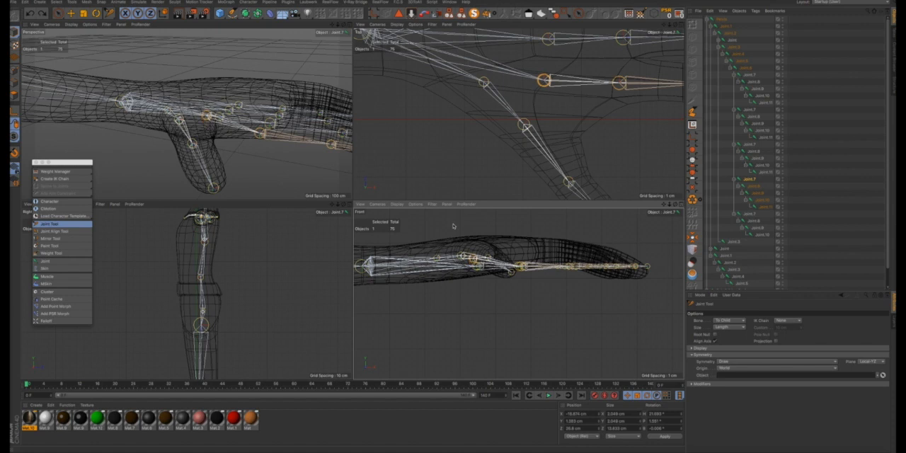
key("super+z")
key("super+z")
key("super+z")
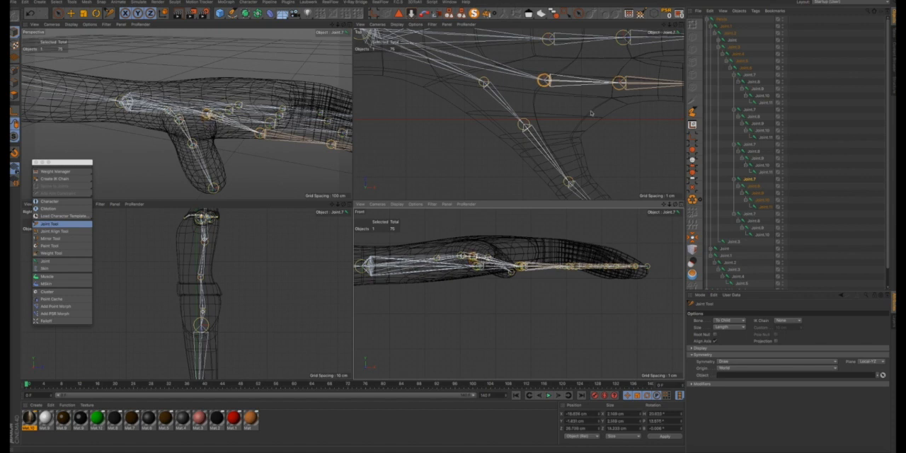
- Raise the index finger's second joint in the front view to bring it near the height of the first joint
left_click(621, 88)
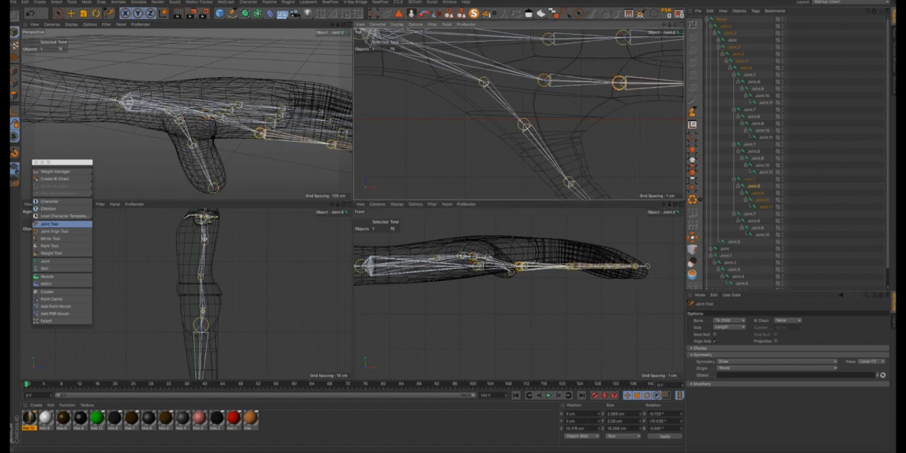
left_click_drag(454, 226, 453, 213)
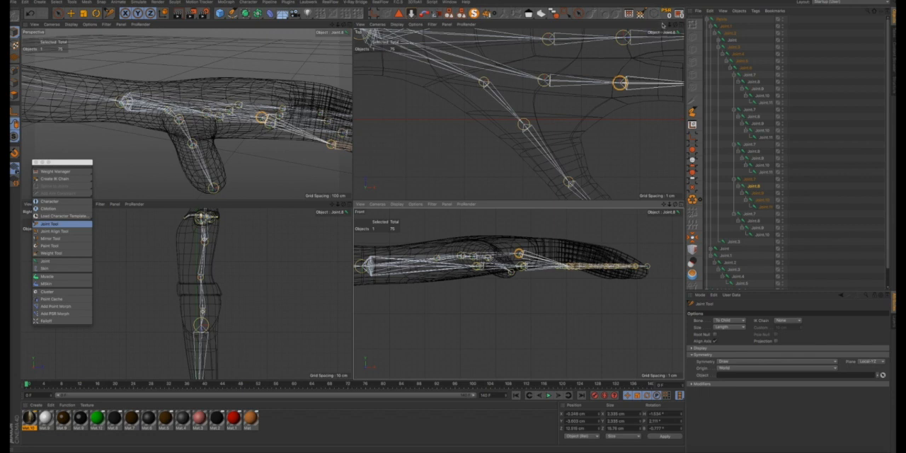
- Raise the index finger's third joint in the front view and centre its tip joint in the top view
left_click_drag(664, 26, 663, 29)
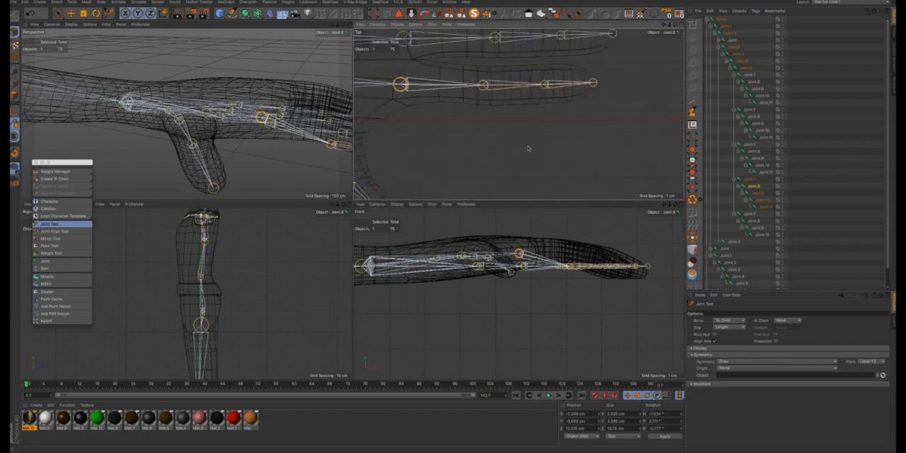
left_click(483, 85)
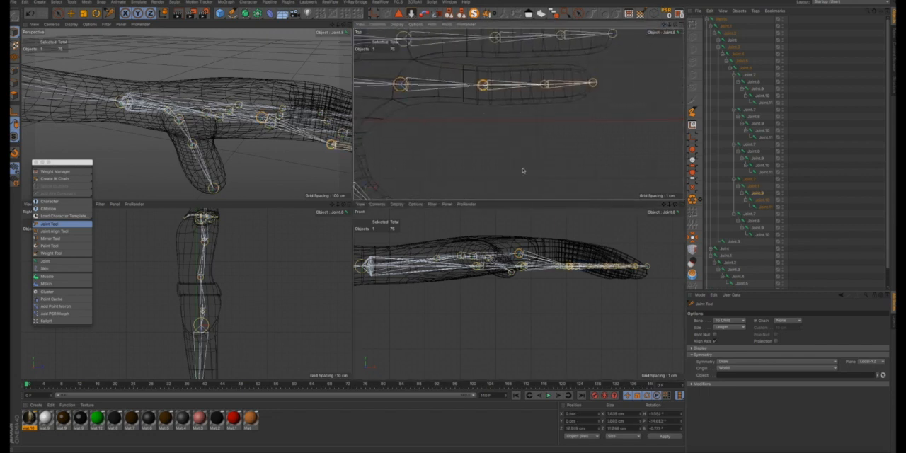
left_click_drag(569, 267, 569, 256)
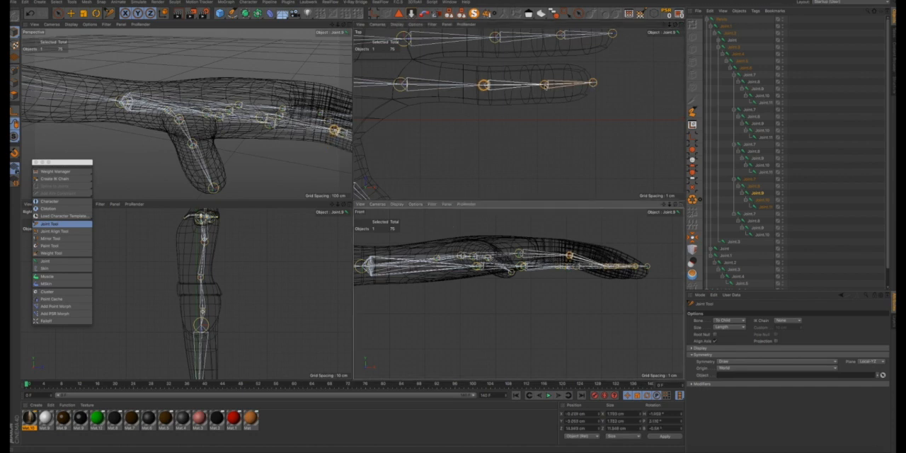
left_click_drag(594, 84, 592, 85)
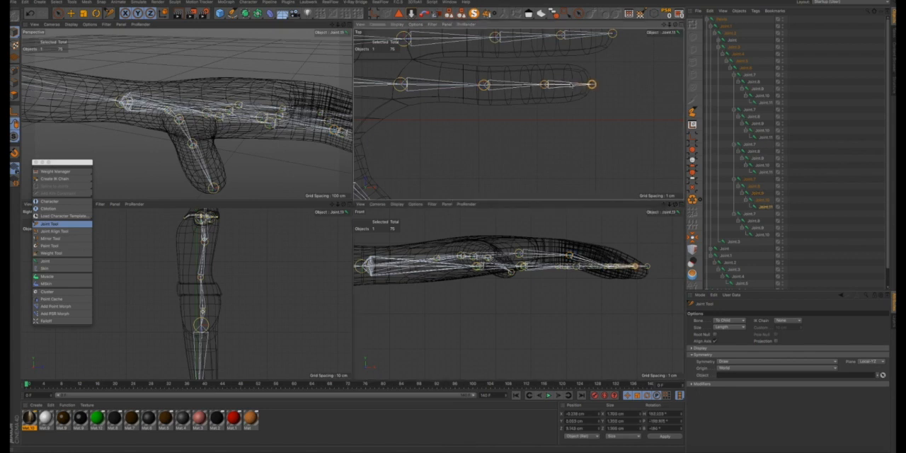
left_click(543, 85)
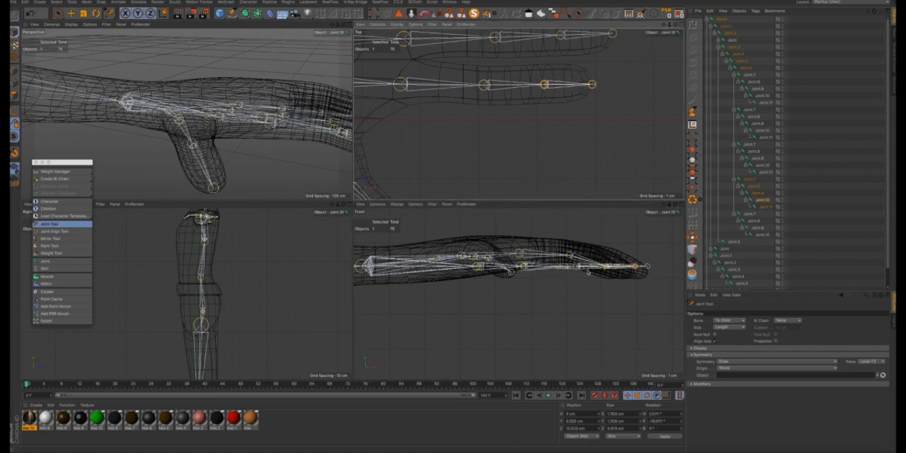
left_click(569, 254)
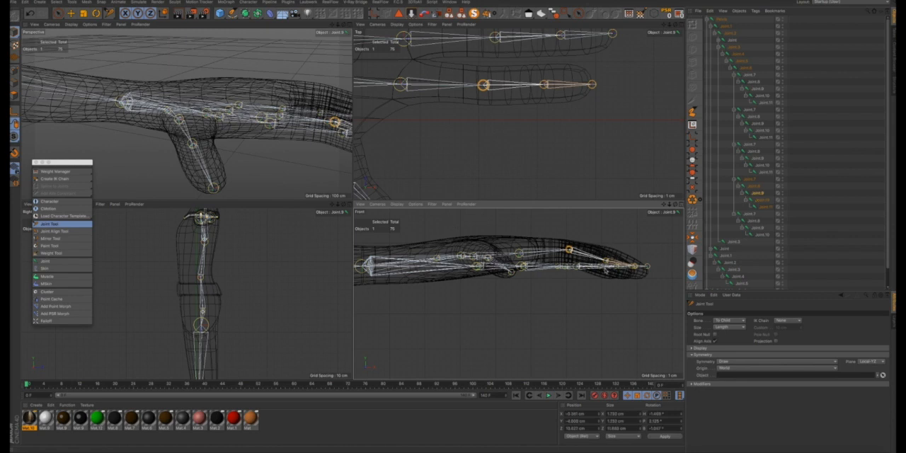
left_click(606, 266)
left_click(578, 267)
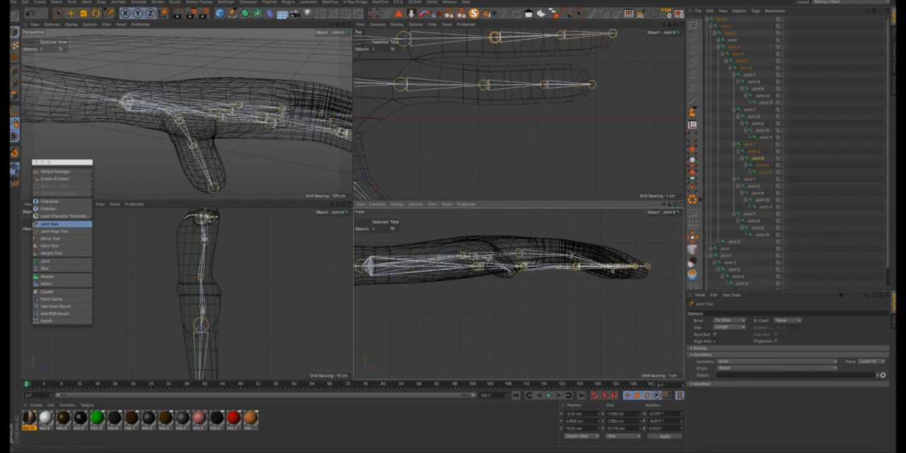
- Raise the index finger's fourth joint in the front view and fine-tune its height so it follows the finger's downward curve
left_click(543, 85)
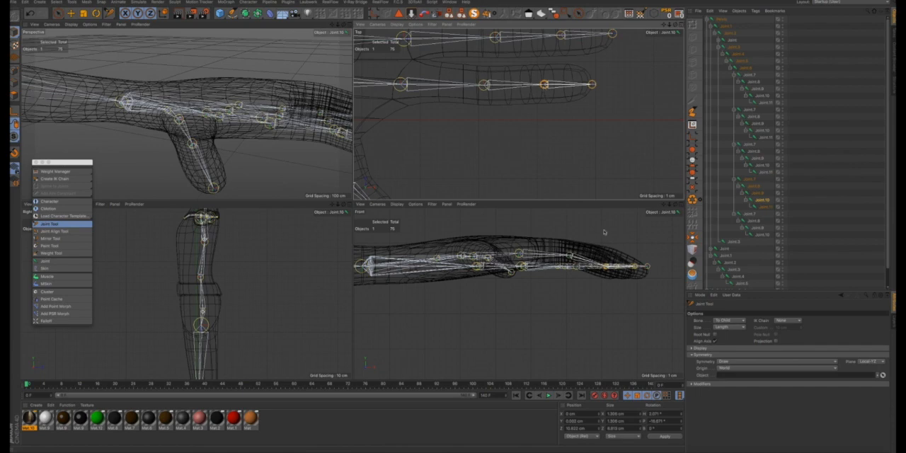
scroll(607, 266, "up", 5)
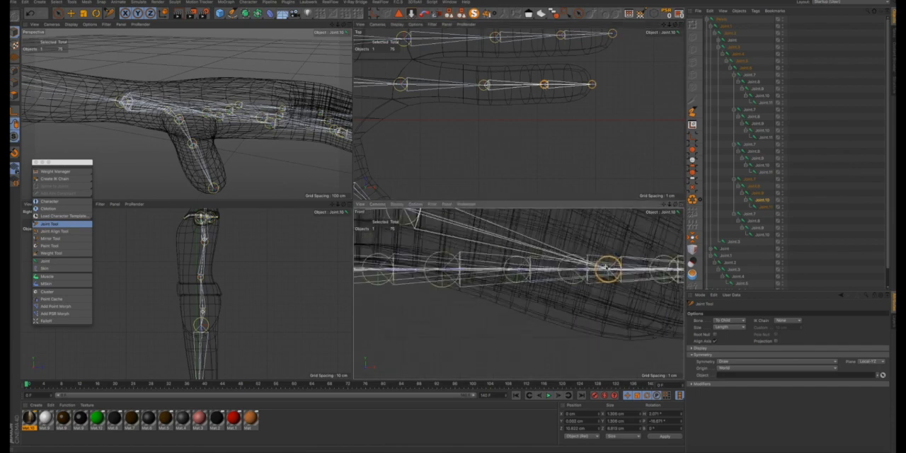
scroll(453, 226, "down", 1)
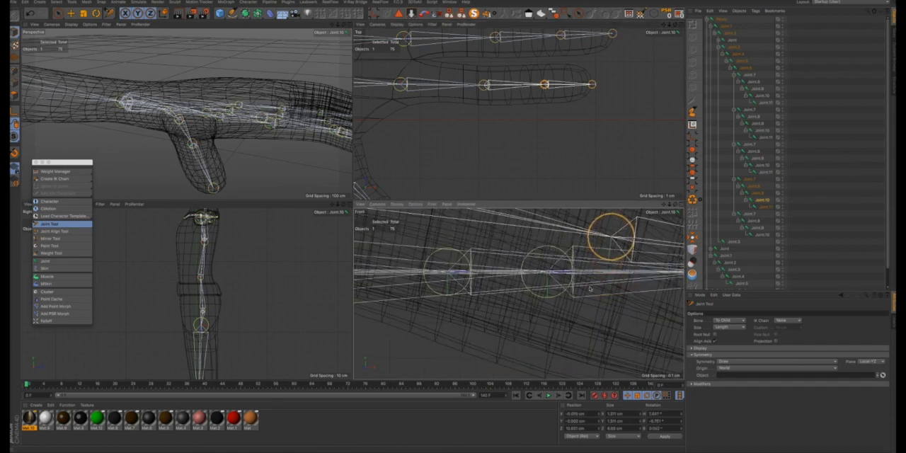
scroll(589, 286, "down", 5)
left_click_drag(594, 274, 596, 261)
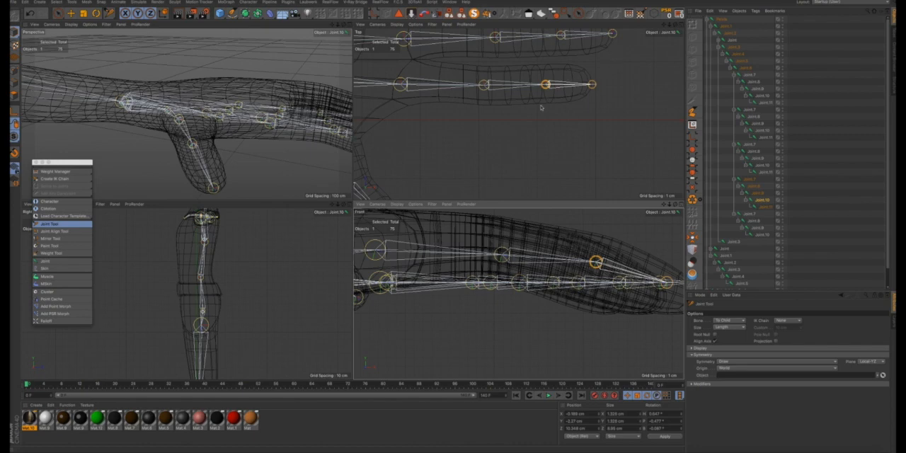
scroll(302, 133, "down", 5)
scroll(333, 131, "up", 4)
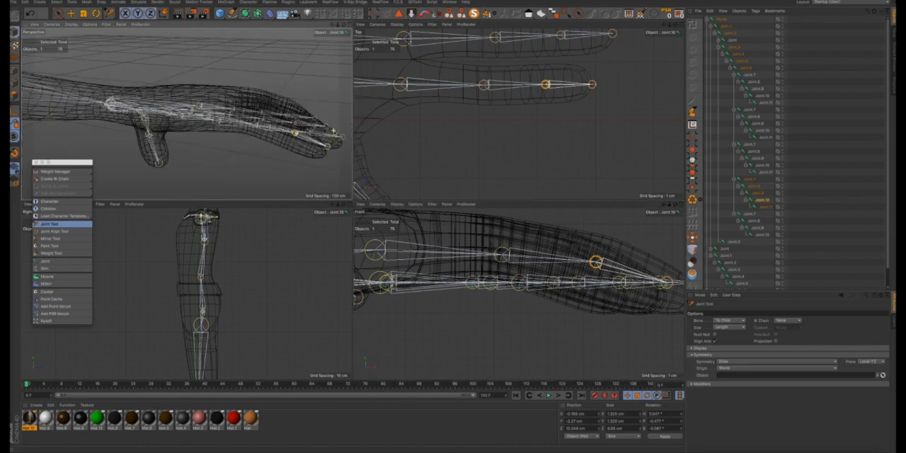
left_click_drag(333, 131, 335, 105, "alt")
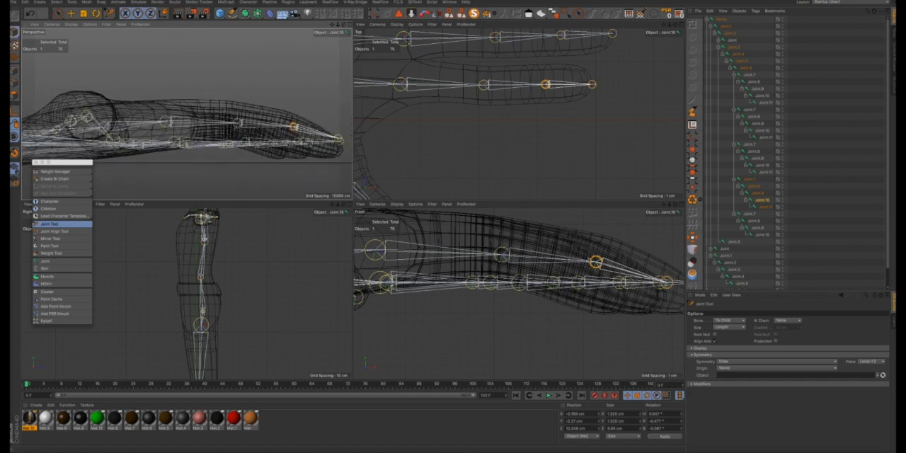
left_click_drag(595, 263, 595, 266)
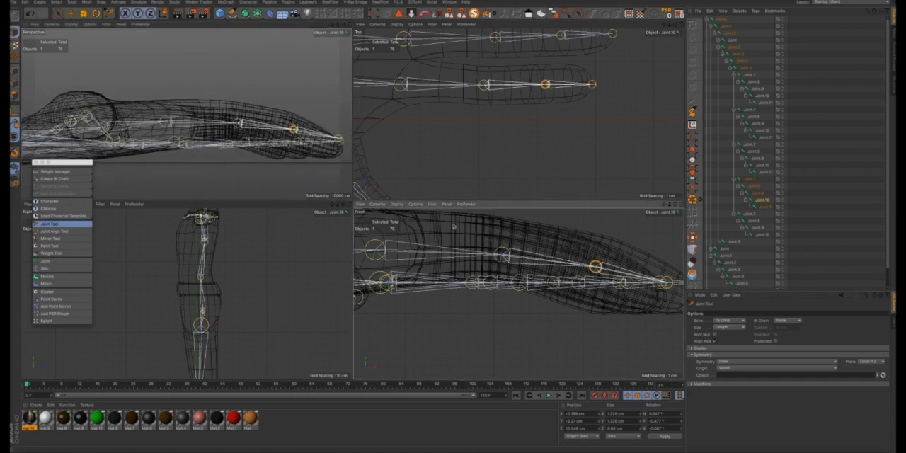
- Lower the index finger's tip joint in the front view so it sits inside the drooping fingertip
left_click(592, 85)
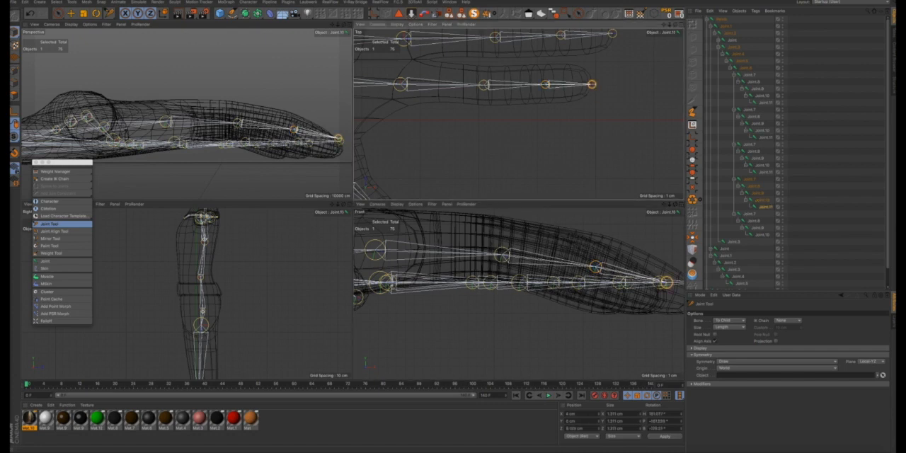
left_click_drag(666, 283, 665, 298)
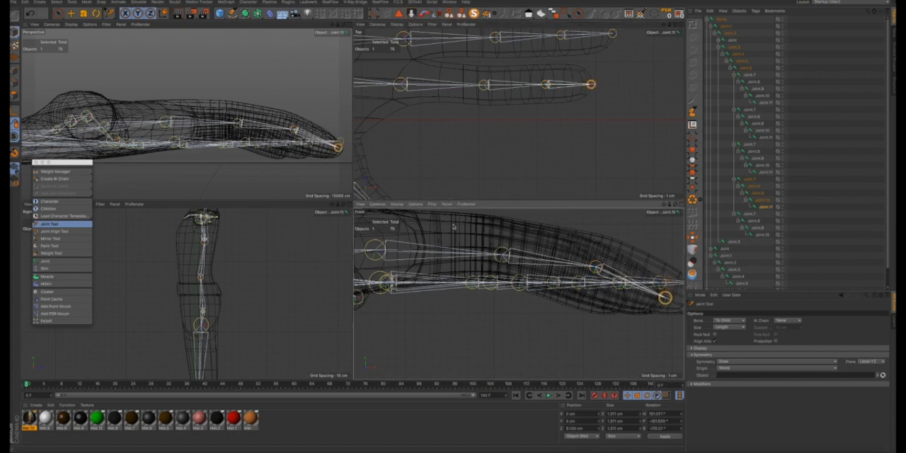
- Raise the index finger's third joint slightly to smooth the curve of its joint chain inside the finger
left_click_drag(282, 117, 300, 124, "alt")
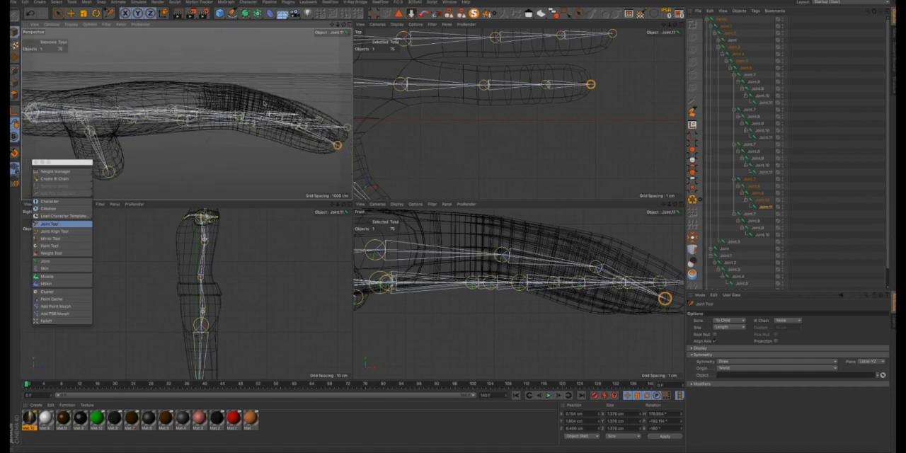
mouse_move(239, 94)
left_mouse_down("alt")
mouse_move(261, 66)
mouse_move(243, 83)
left_mouse_up("alt")
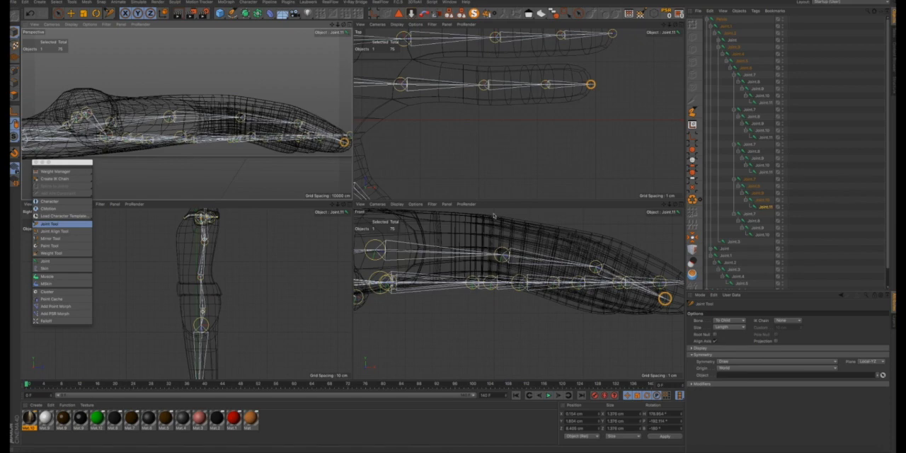
left_click(501, 252)
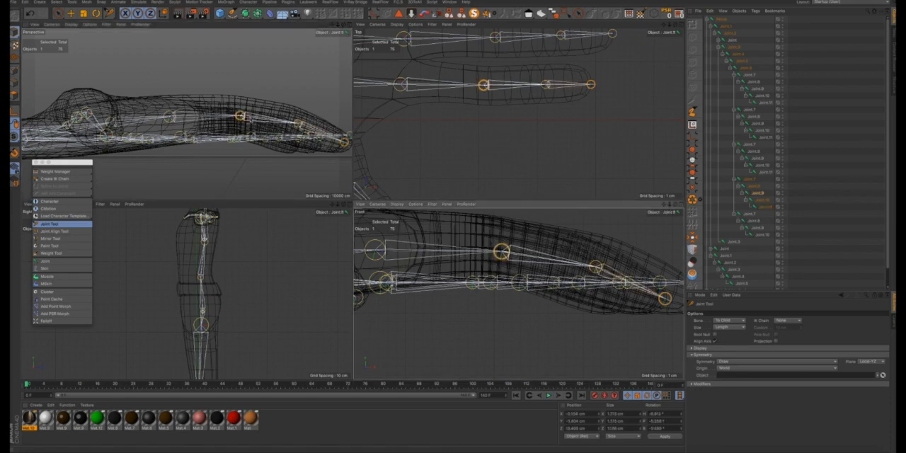
left_click_drag(240, 120, 238, 152, "alt")
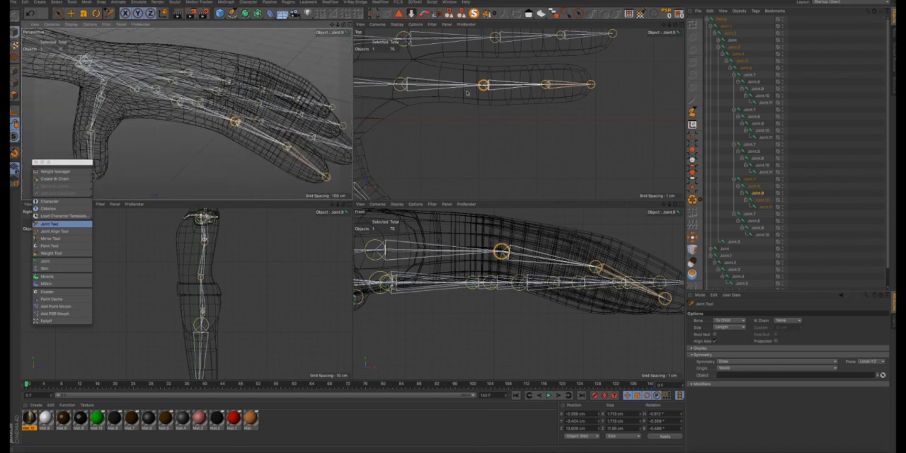
scroll(469, 97, "down", 3)
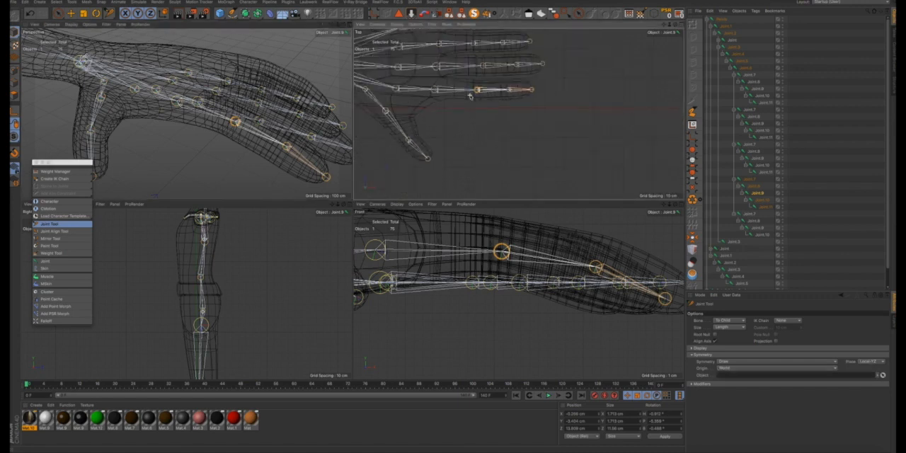
left_click(399, 69)
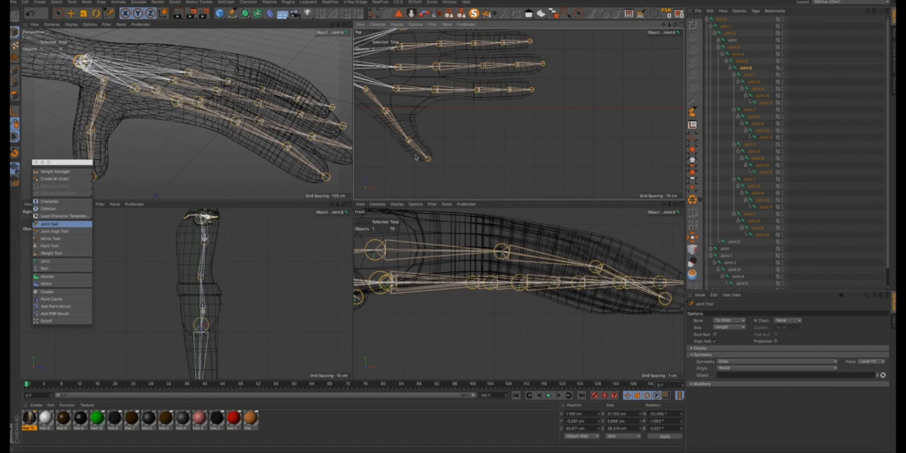
scroll(477, 210, "down", 4)
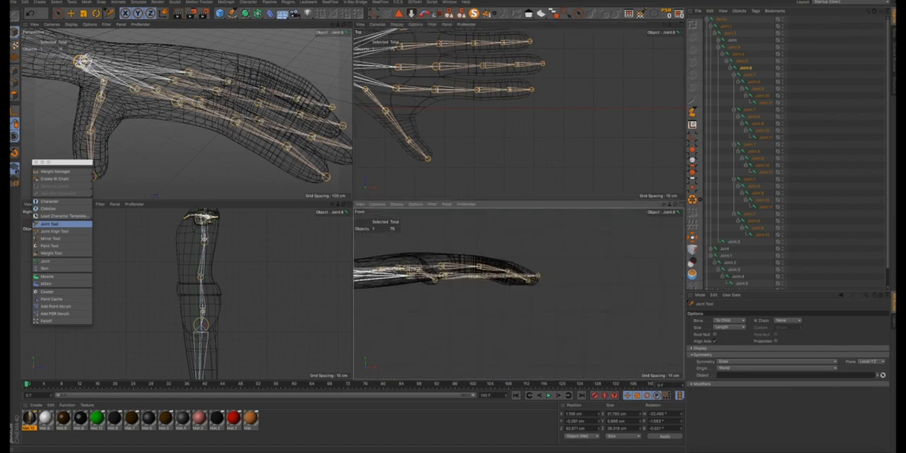
scroll(400, 273, "up", 4)
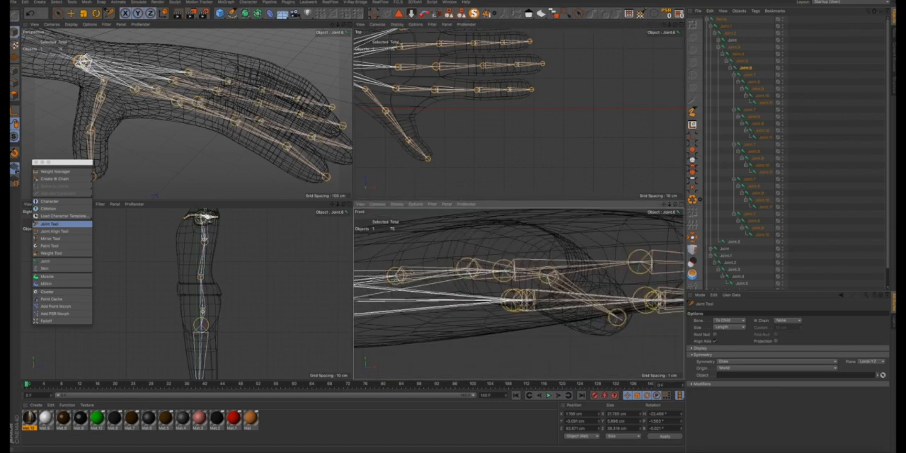
scroll(400, 273, "down", 4)
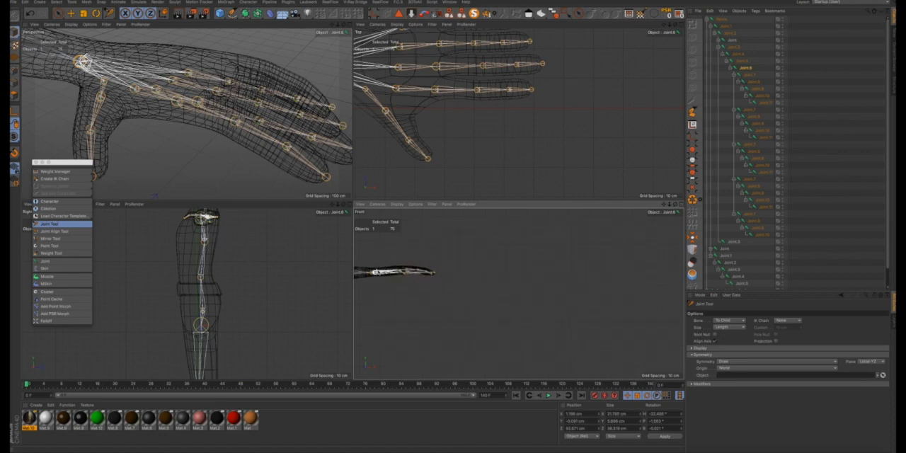
left_click_drag(663, 205, 454, 227)
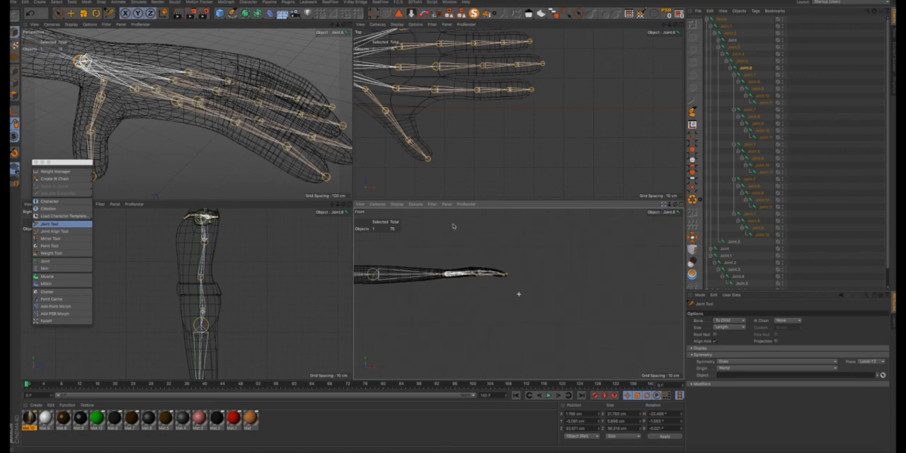
scroll(537, 273, "up", 5)
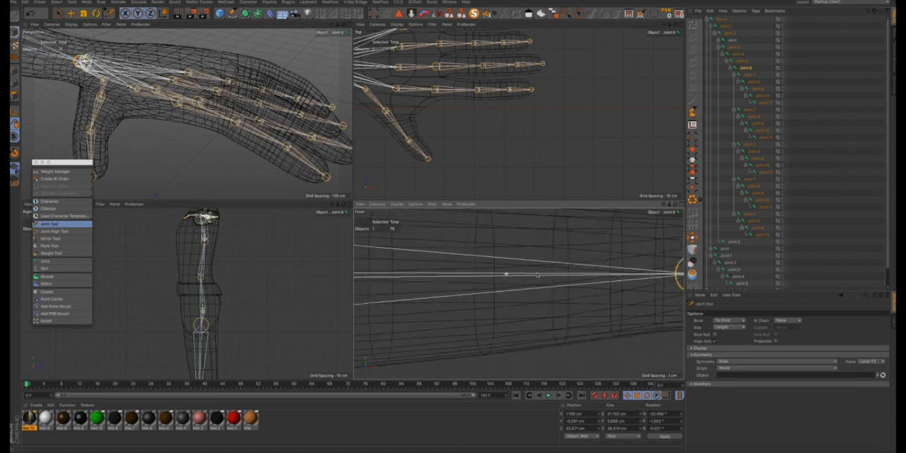
scroll(537, 272, "down", 1)
scroll(404, 119, "down", 2)
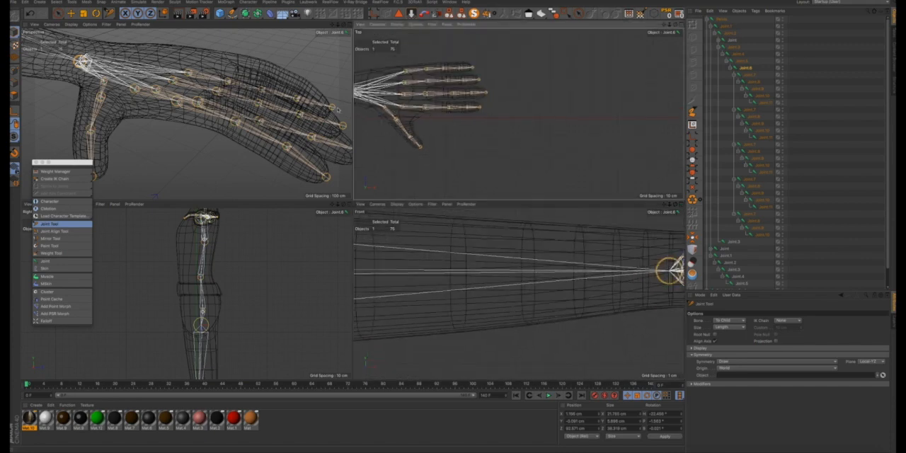
left_click_drag(226, 97, 313, 122, "alt")
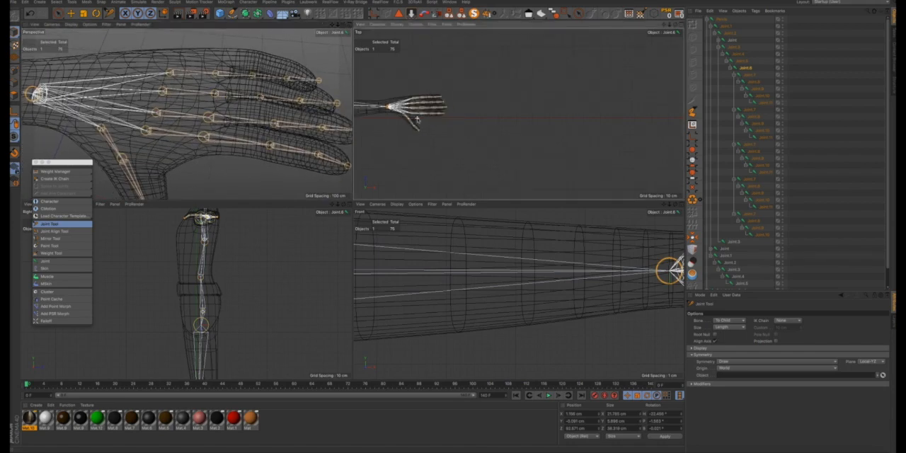
- Raise the middle finger's first joint in the front view to the height of the thumb and index finger base joints
scroll(416, 116, "up", 3)
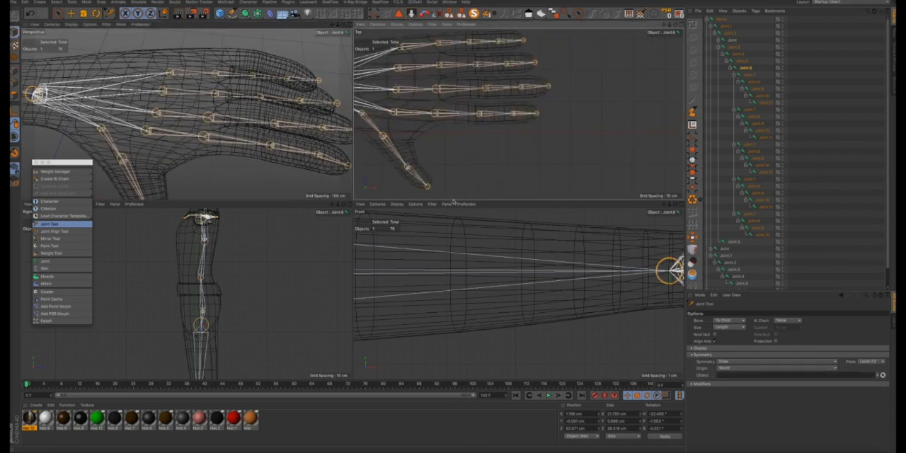
left_click(395, 92)
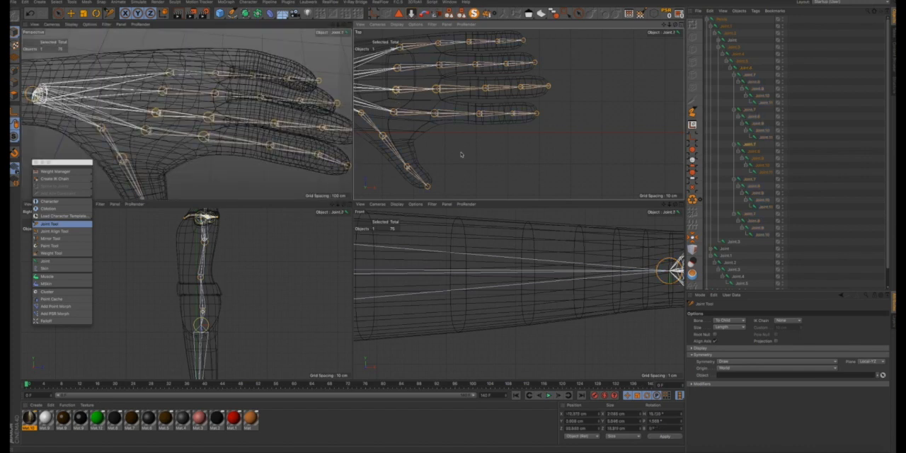
scroll(613, 246, "down", 8)
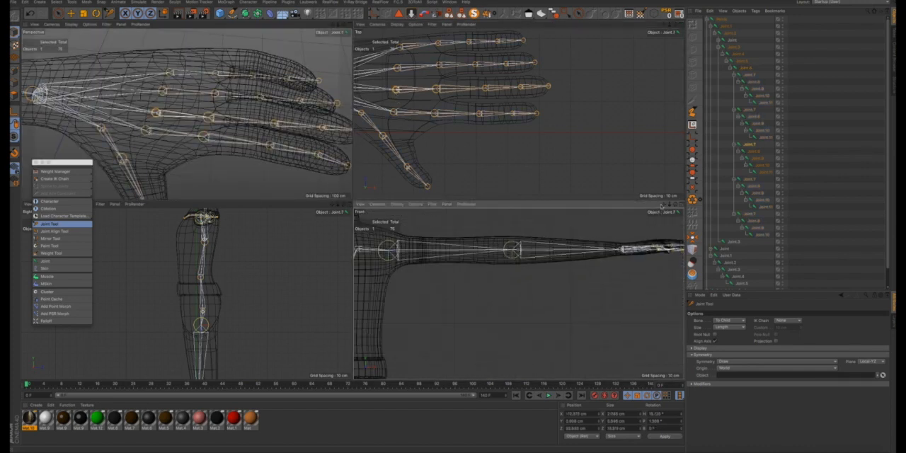
left_click_drag(663, 205, 535, 210)
scroll(538, 256, "up", 3)
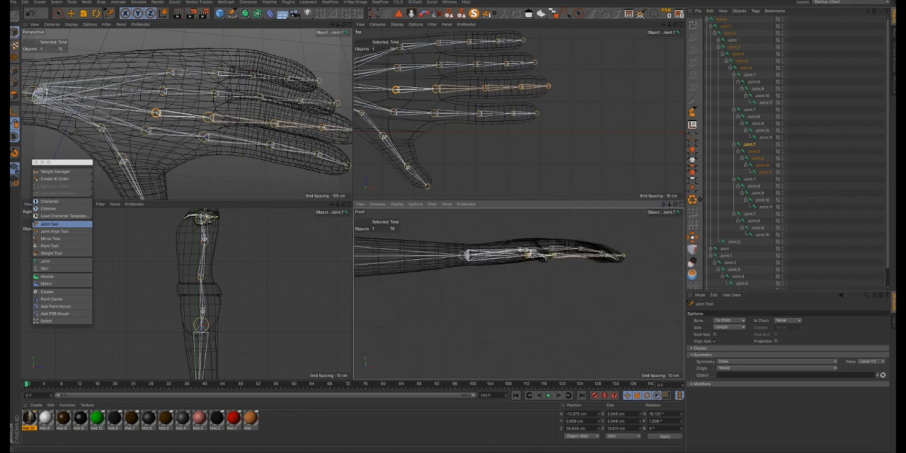
scroll(527, 254, "up", 4)
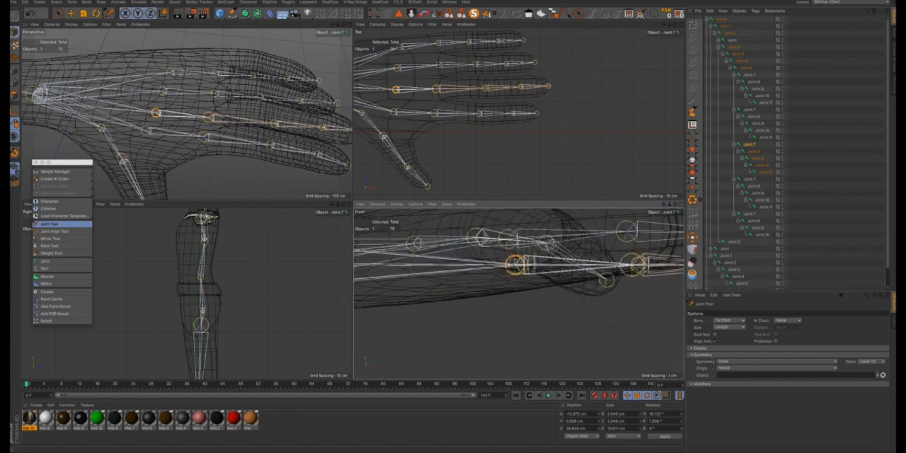
mouse_move(453, 226)
left_mouse_down()
mouse_move(453, 203)
mouse_move(451, 225)
left_mouse_up()
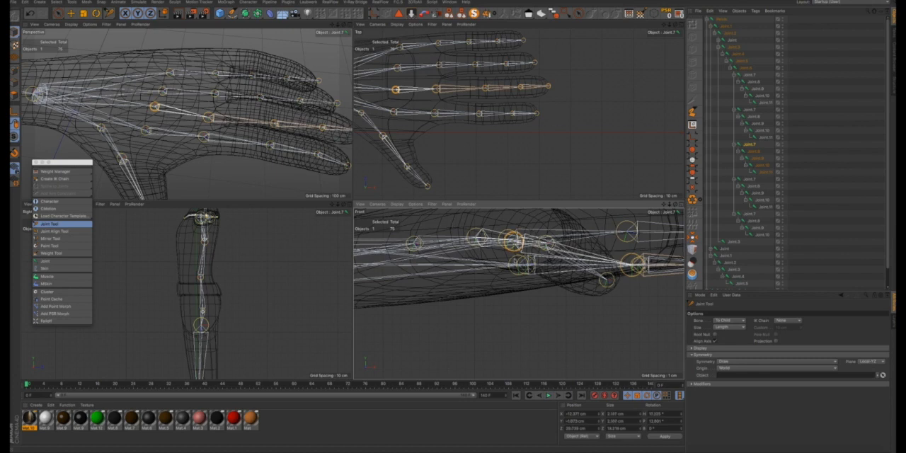
- Raise the middle finger's second and third joints in the front view to match the height of the index finger's corresponding joints
left_click(437, 88)
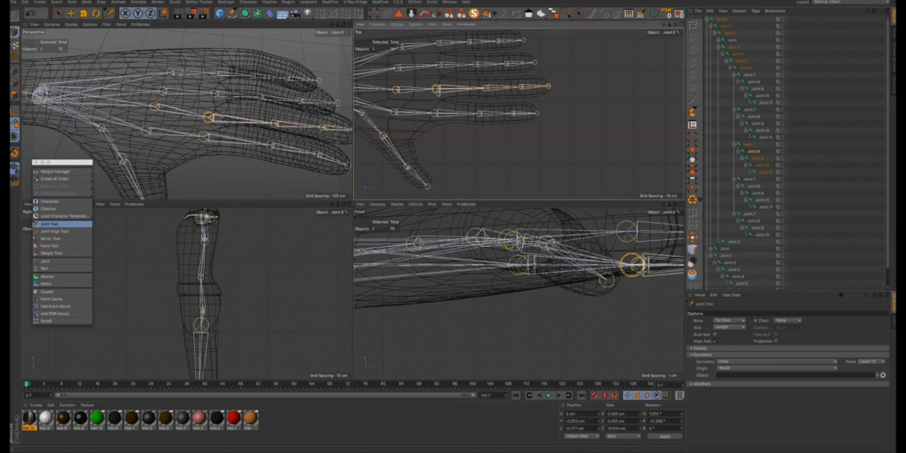
scroll(610, 243, "down", 5)
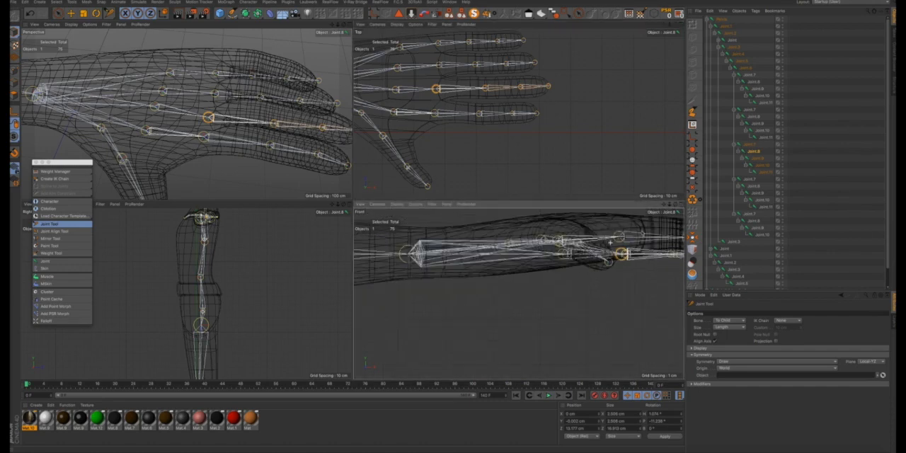
left_click_drag(663, 205, 491, 211)
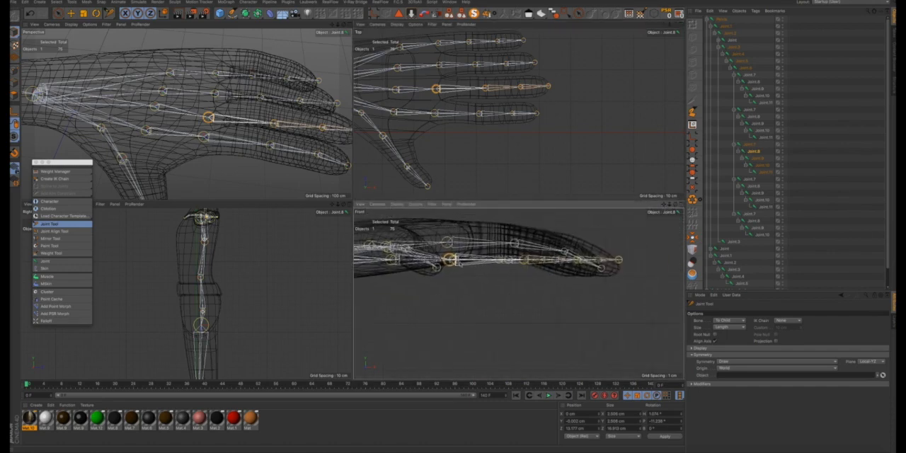
left_click_drag(450, 259, 448, 243)
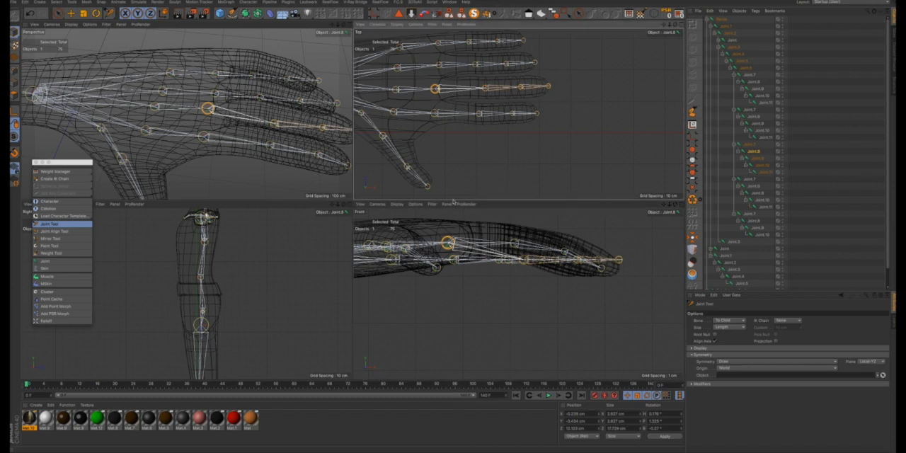
left_click(487, 89)
left_click_drag(525, 260, 520, 244)
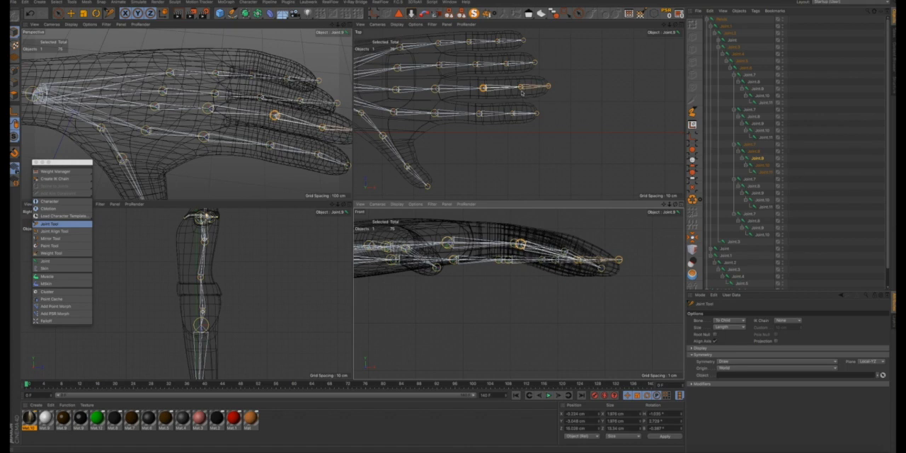
- Adjust the middle finger's fourth joint in the front view and lower its tip joint into the drooping fingertip
left_click(521, 87)
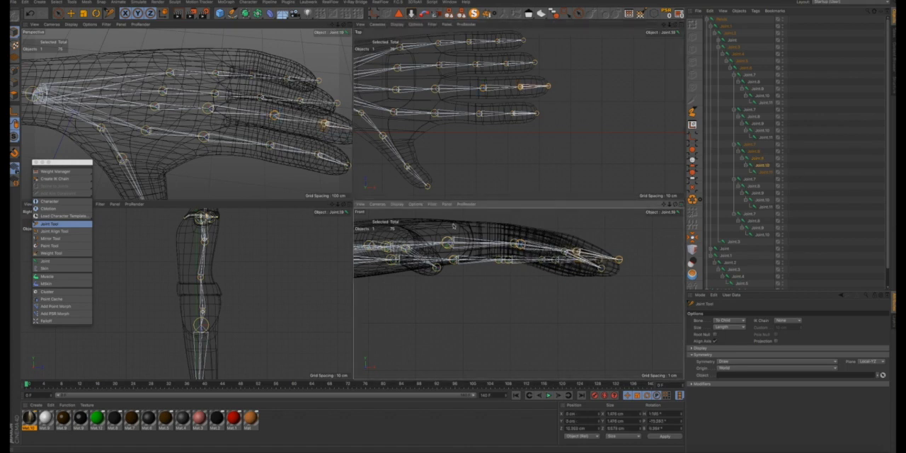
key("super+z")
left_click(550, 89, "ctrl")
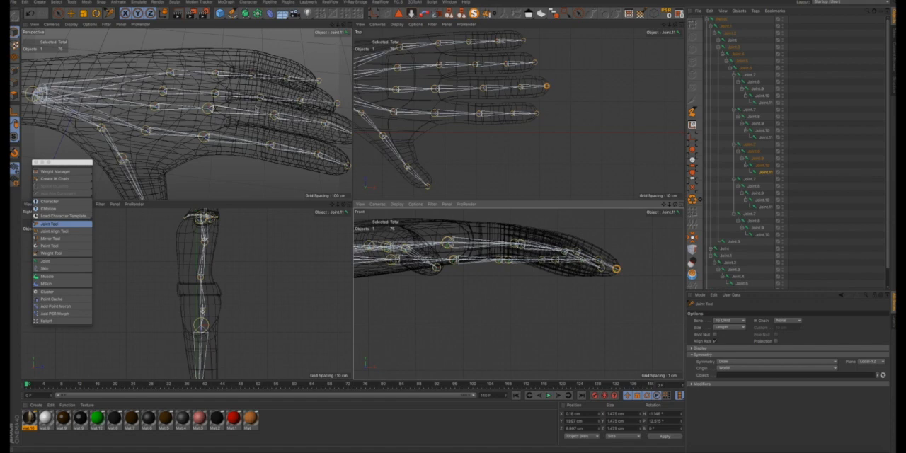
mouse_move(255, 106)
left_mouse_down("alt")
mouse_move(214, 111)
mouse_move(202, 85)
left_mouse_up("alt")
left_click_drag(283, 120, 253, 92, "alt")
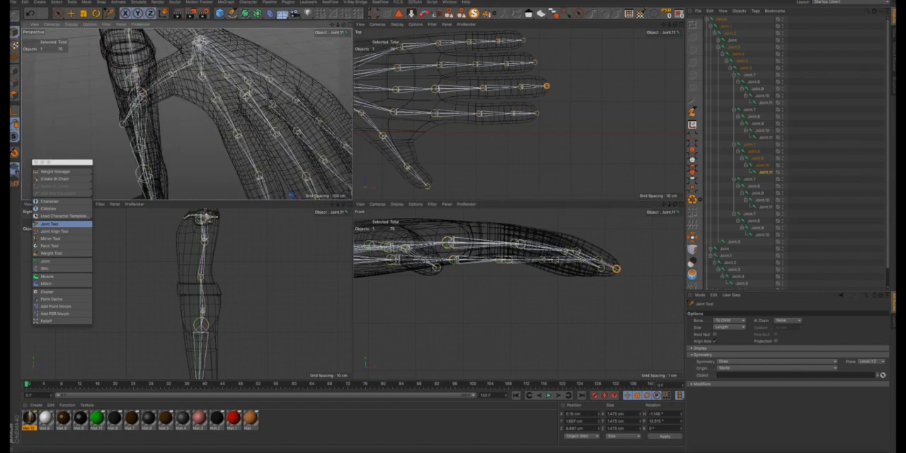
left_click_drag(332, 25, 286, 0)
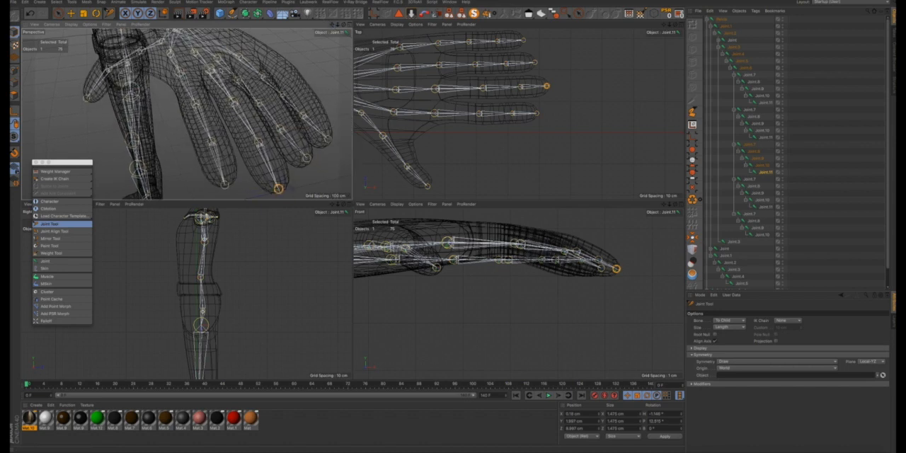
left_click_drag(256, 141, 225, 71, "alt")
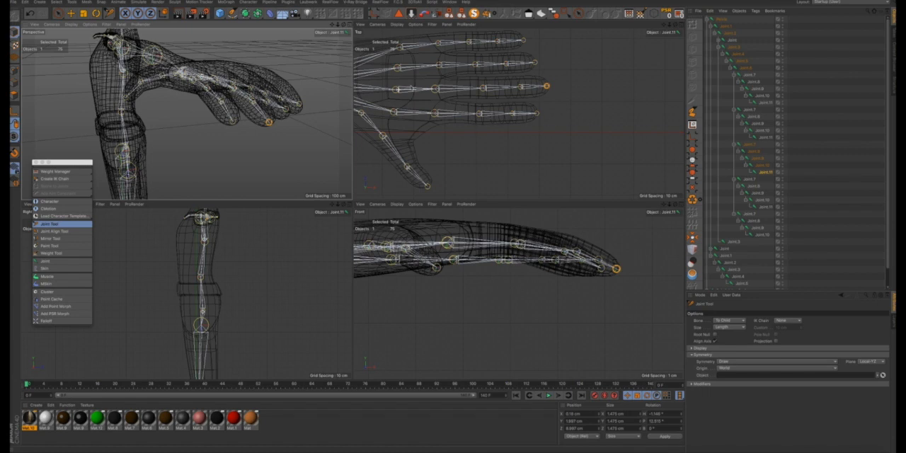
- Raise the ring finger's first and second joints in the front view to the height of the middle finger's corresponding joints
left_click(397, 68)
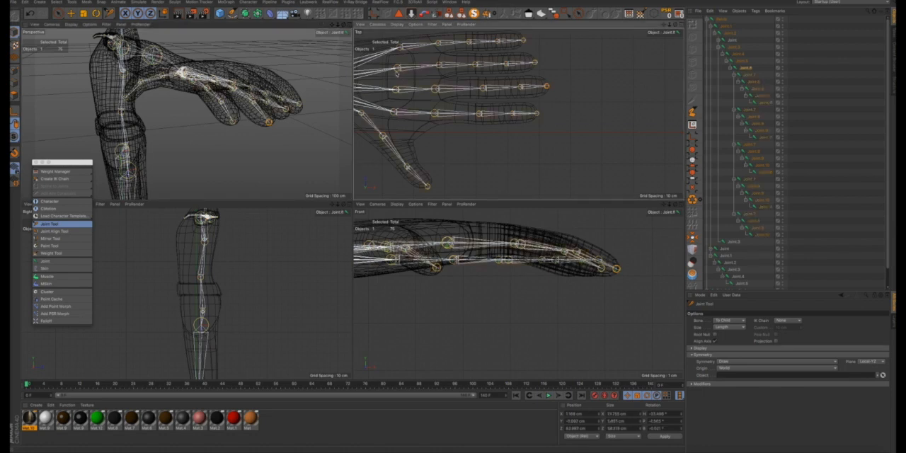
left_click(391, 259)
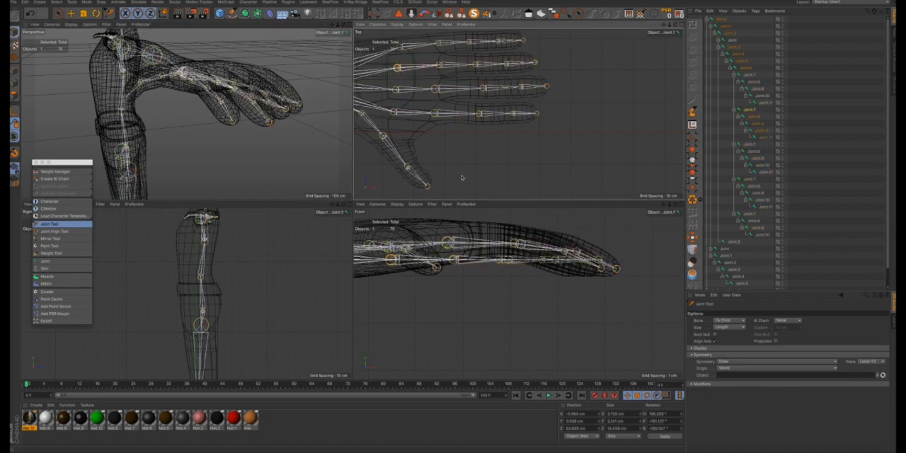
left_click_drag(392, 260, 391, 241)
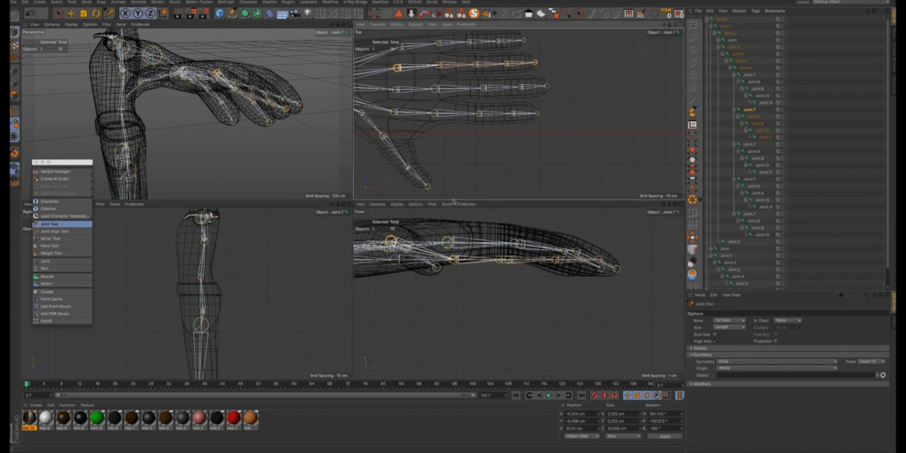
left_click(439, 64)
left_click_drag(453, 260, 454, 241)
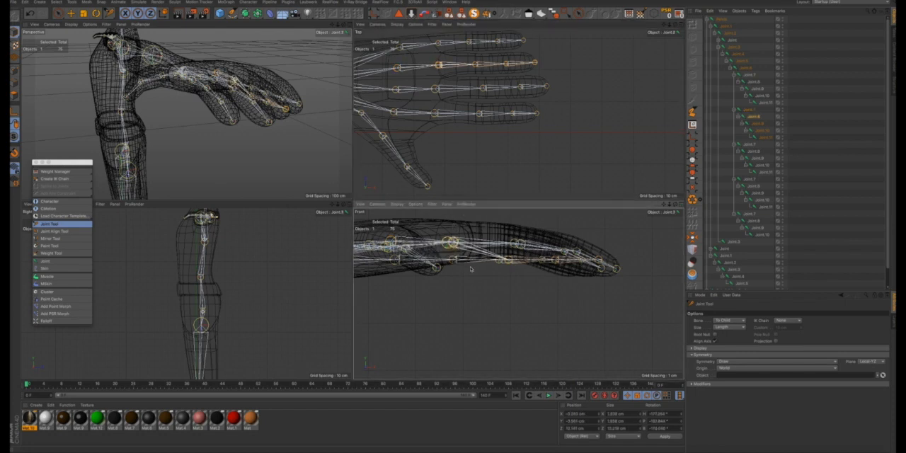
- Raise the ring finger's third joint in the front view, undoing the accidental move of a neighbouring finger's joint
left_click(474, 64)
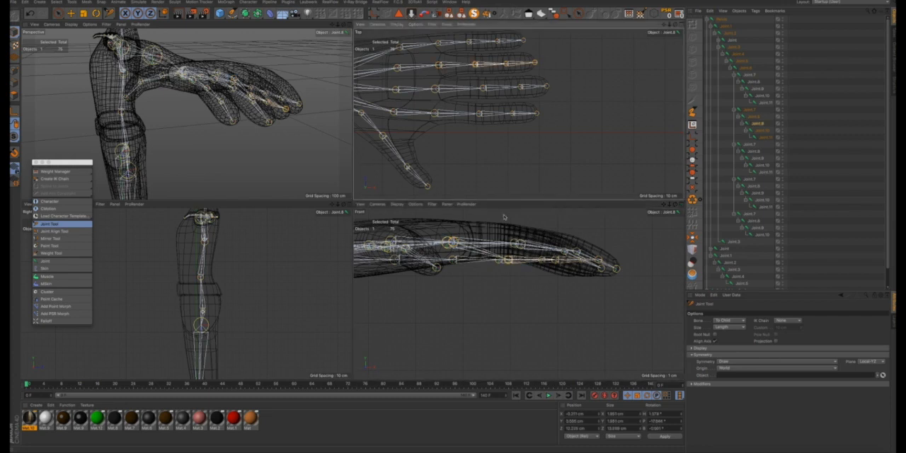
left_click_drag(447, 242, 447, 233)
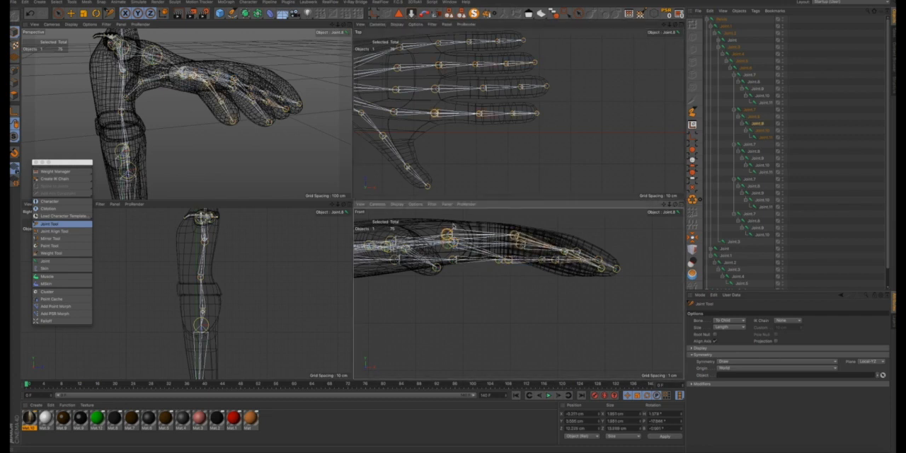
key("ctrl+z")
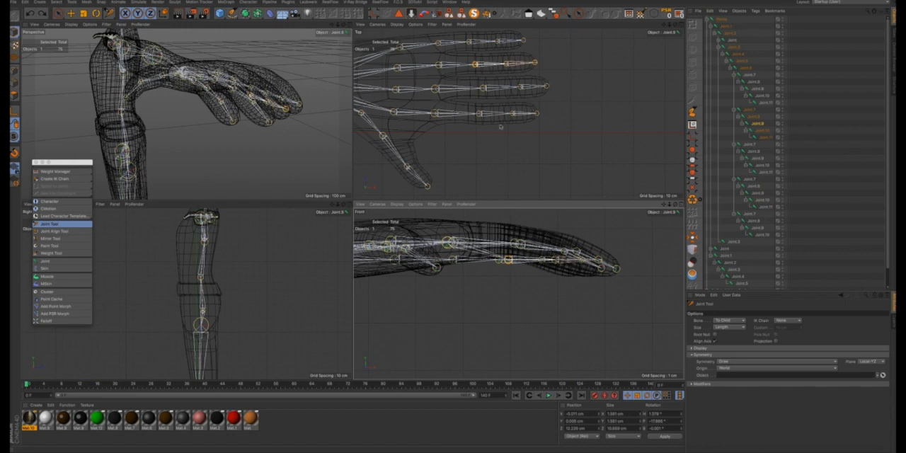
scroll(507, 266, "up", 2)
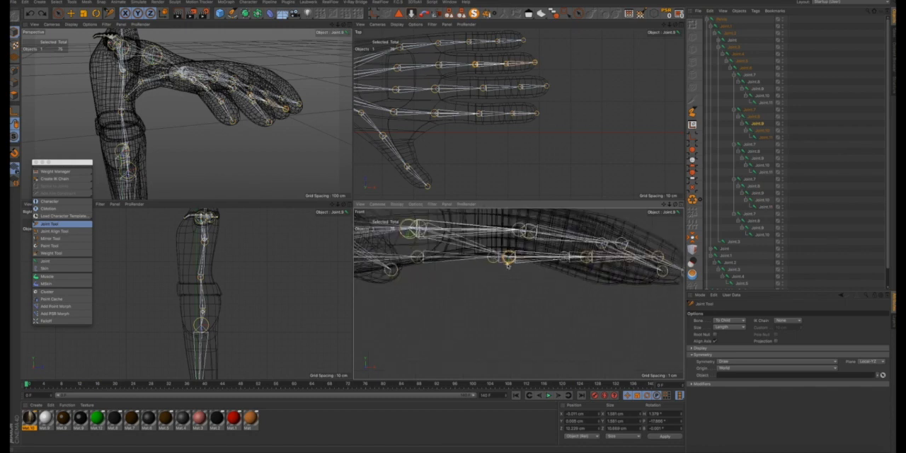
left_click_drag(509, 257, 509, 230)
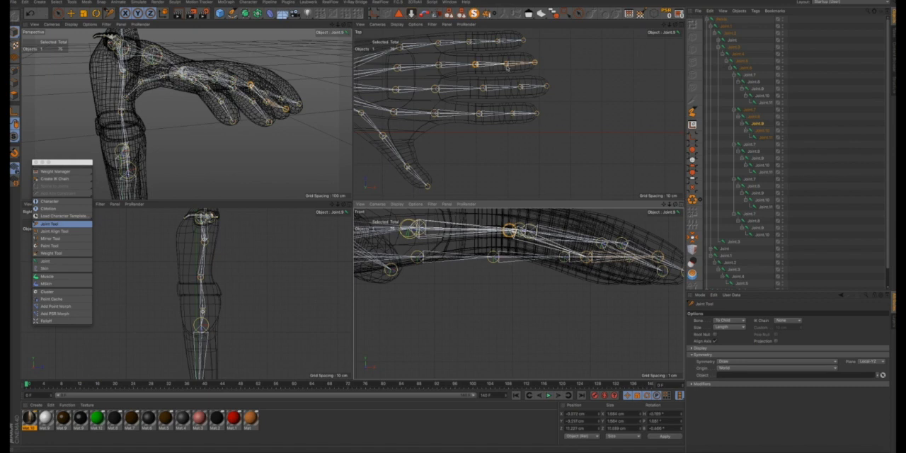
- Raise the ring finger's fourth joint in the front view and lower its tip joint into the drooping fingertip
left_click(506, 65)
left_click_drag(586, 257, 587, 241)
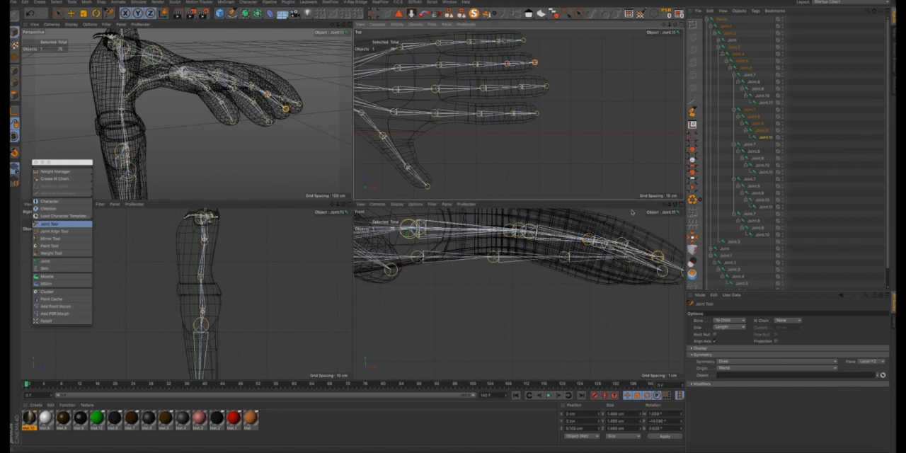
left_click(535, 63)
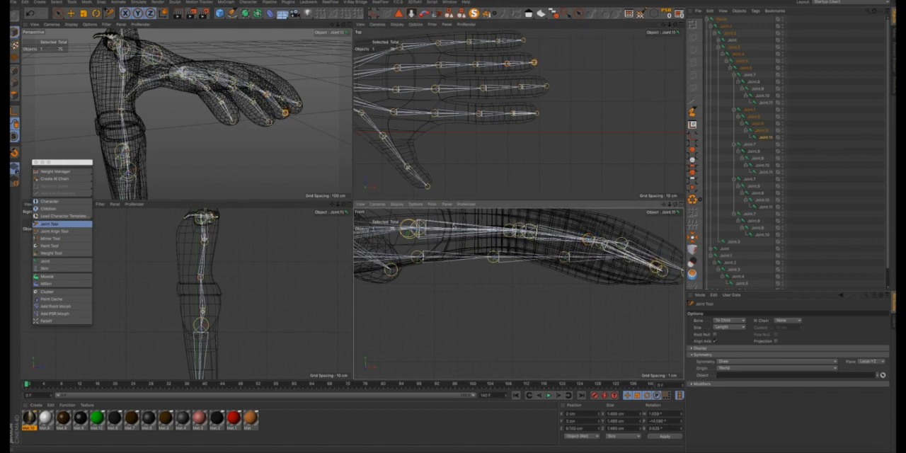
- Nudge the ring finger's tip joint in the top view to centre it in the finger, and check its fourth joint's placement
left_click_drag(260, 95, 291, 144, "alt")
scroll(205, 102, "up", 5)
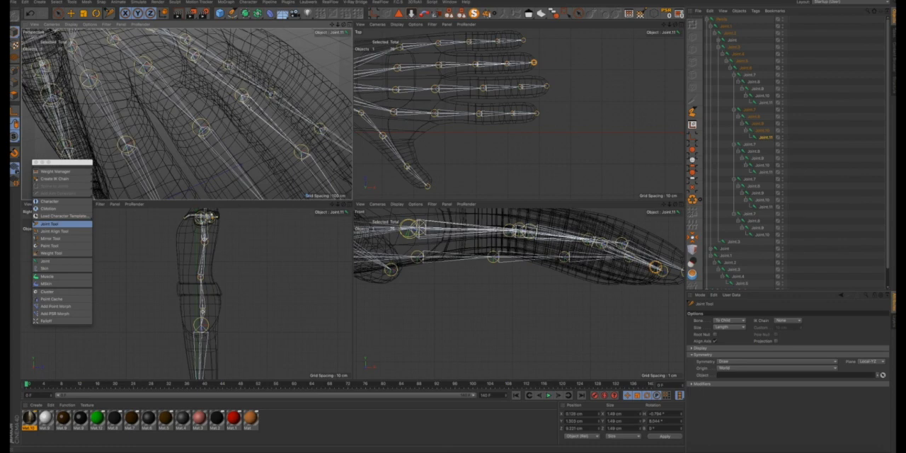
scroll(248, 106, "down", 5)
mouse_move(249, 107)
left_mouse_down("alt")
mouse_move(202, 96)
mouse_move(189, 59)
mouse_move(200, 38)
mouse_move(256, 112)
left_mouse_up("alt")
scroll(486, 75, "up", 4)
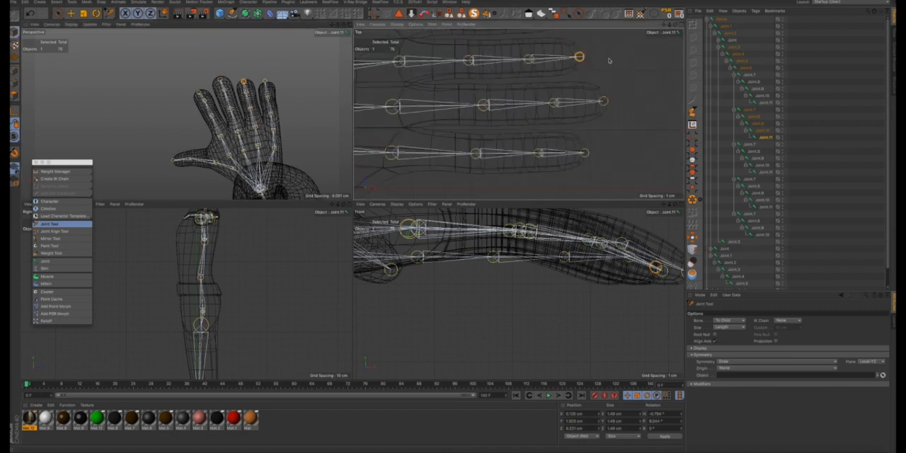
left_click(581, 58)
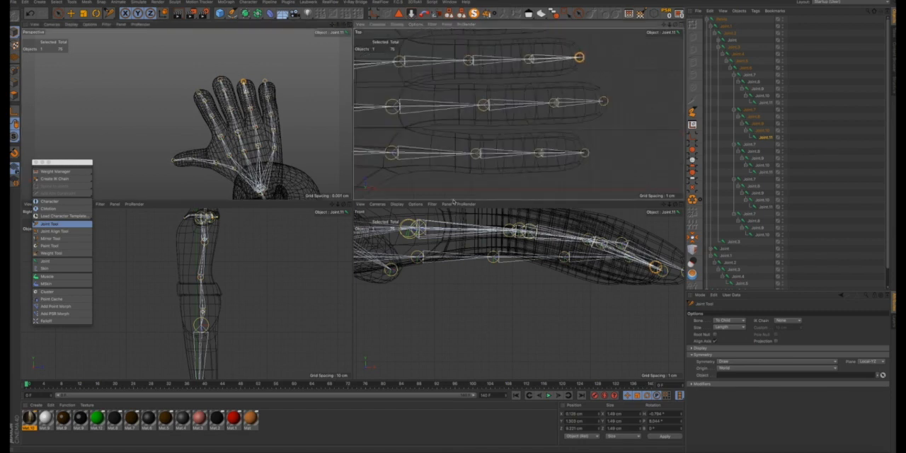
left_click(529, 58)
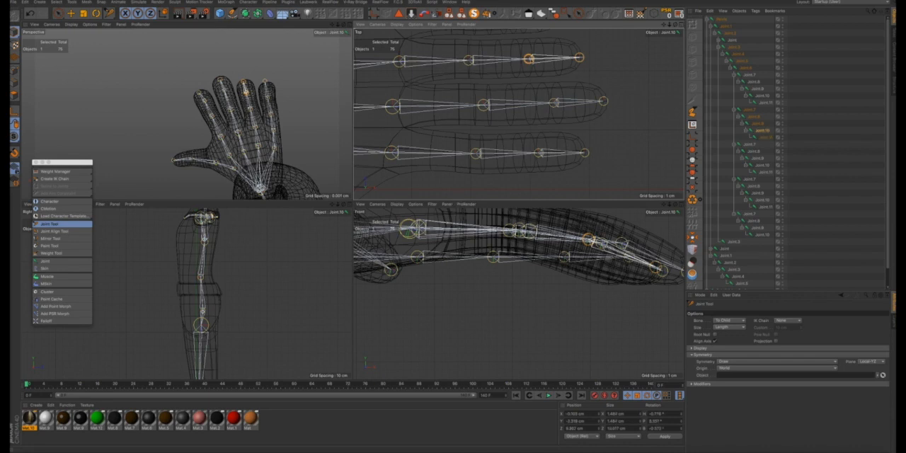
- Raise the pinky's first joint in the front view to the height of the other fingers' base joints
scroll(523, 69, "down", 5)
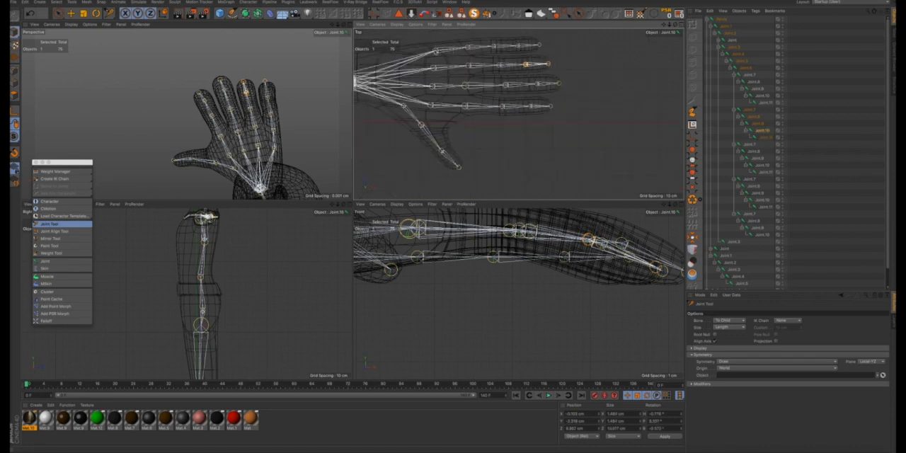
left_click(439, 259)
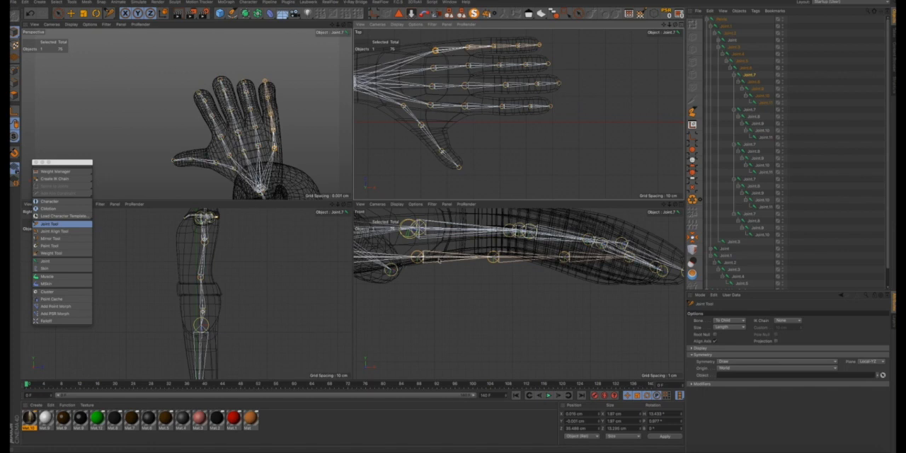
scroll(439, 255, "down", 4)
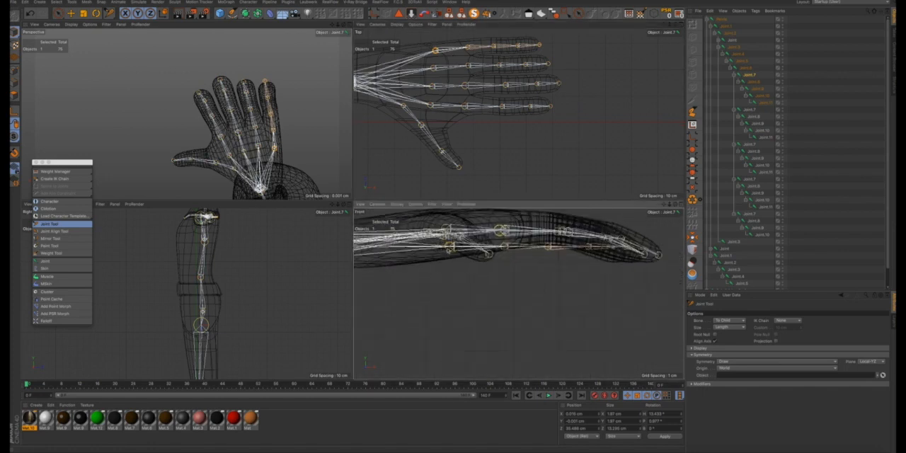
left_click(450, 252)
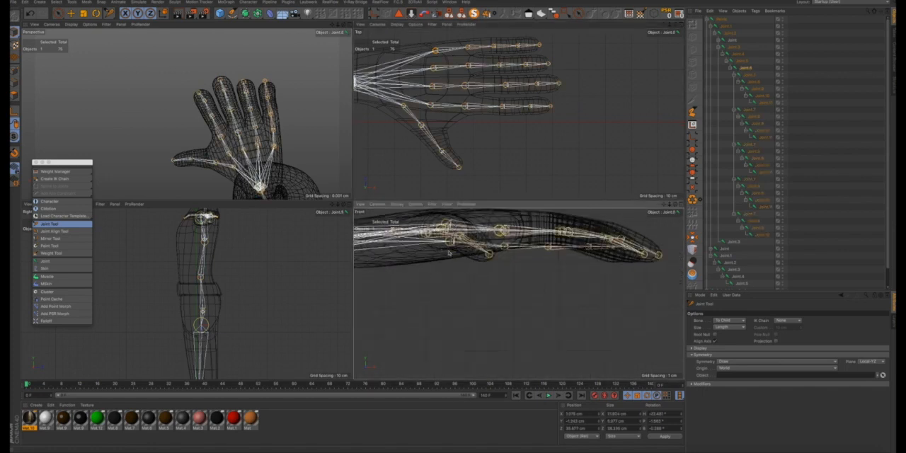
left_click(449, 253)
scroll(448, 251, "up", 5)
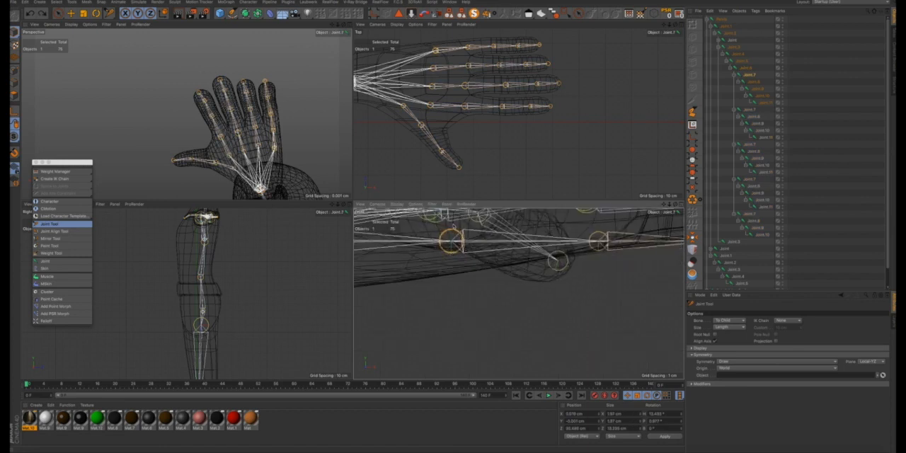
scroll(450, 252, "down", 5)
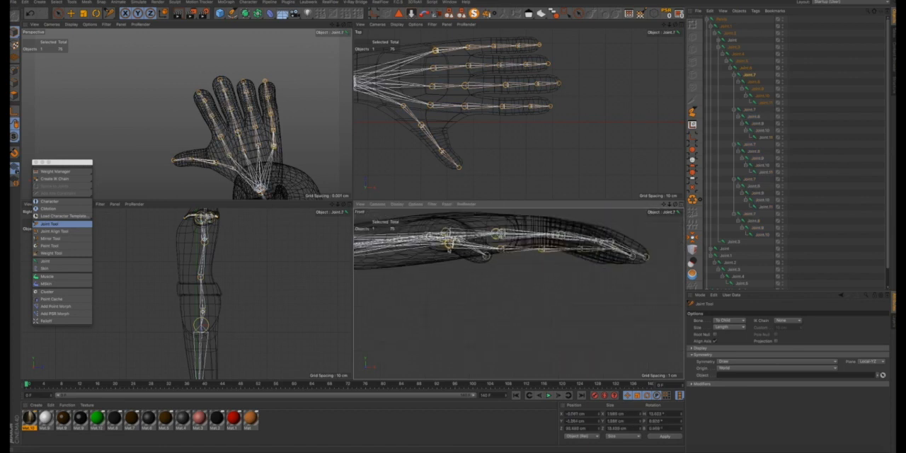
left_click_drag(449, 243, 451, 232)
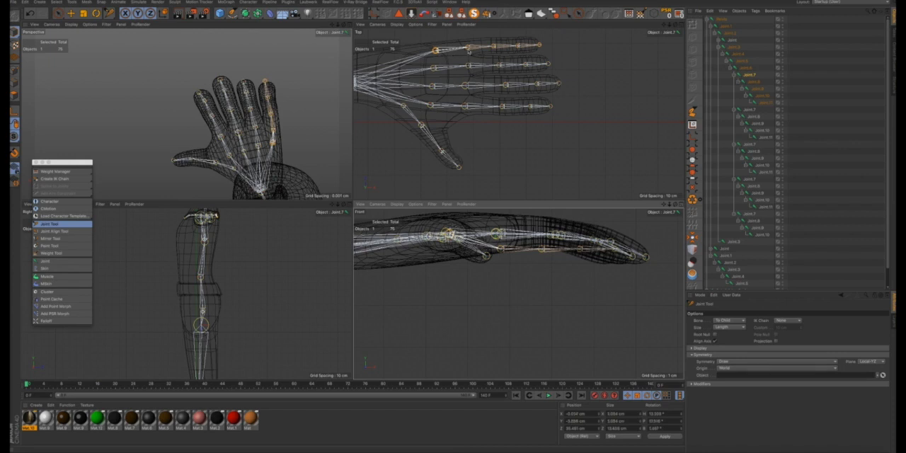
- Raise the pinky's second, third and fourth joints in the front view to follow the curve of the other fingers' joint chains
left_click(468, 50)
left_click(453, 227)
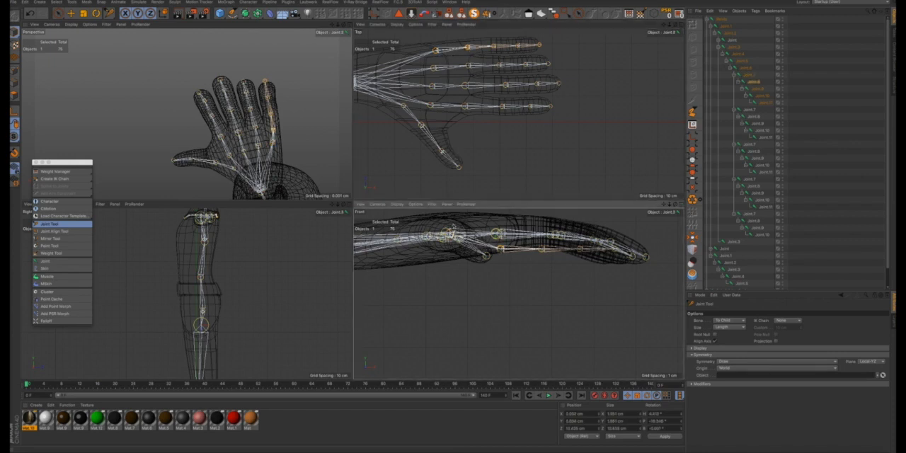
left_click_drag(453, 227, 453, 226)
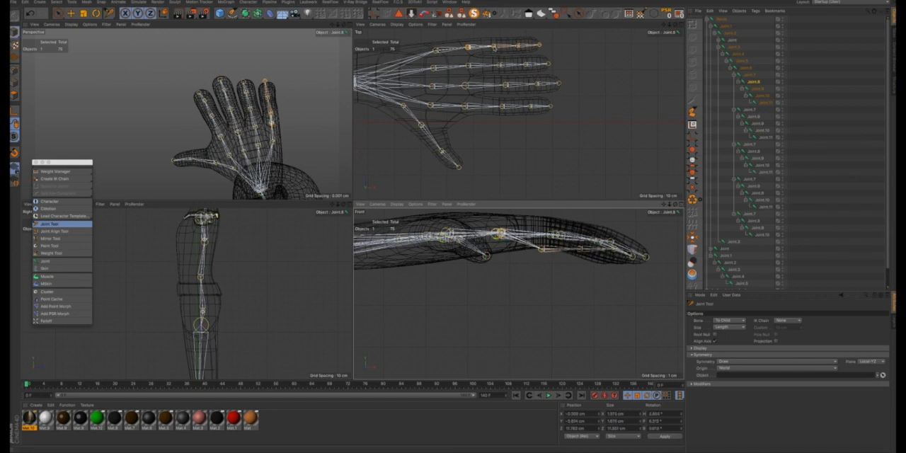
left_click(543, 249)
left_click_drag(543, 249, 544, 233)
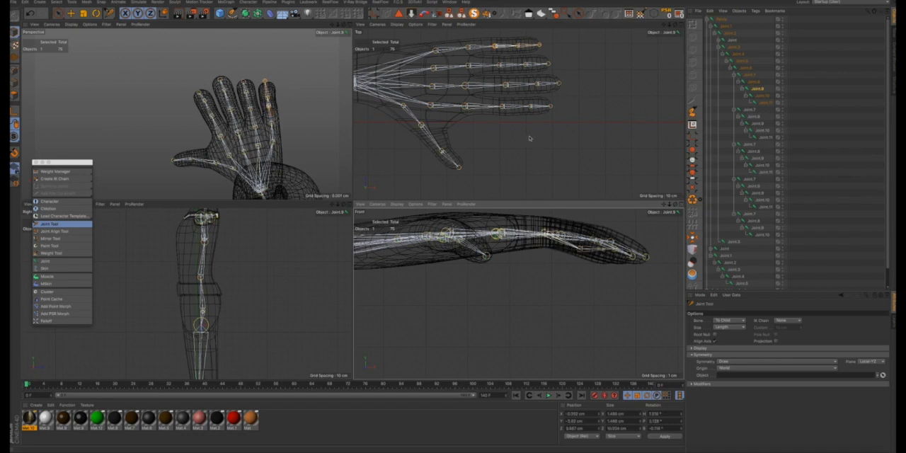
left_click(517, 47)
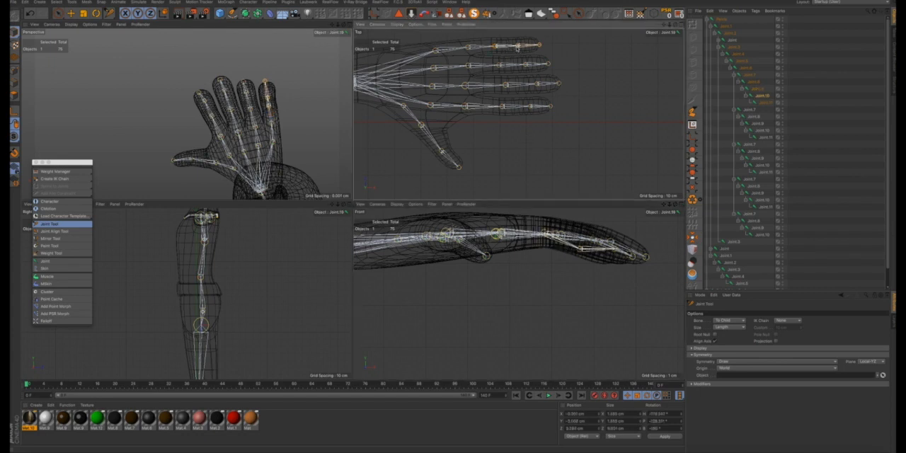
left_click_drag(579, 251, 580, 237)
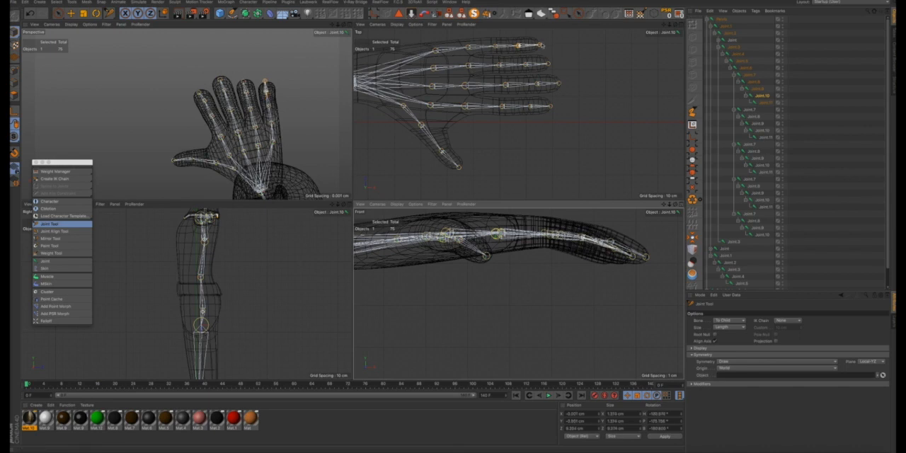
- Lower the pinky's tip joint in the front view so it sits inside the drooping fingertip
left_click(539, 44)
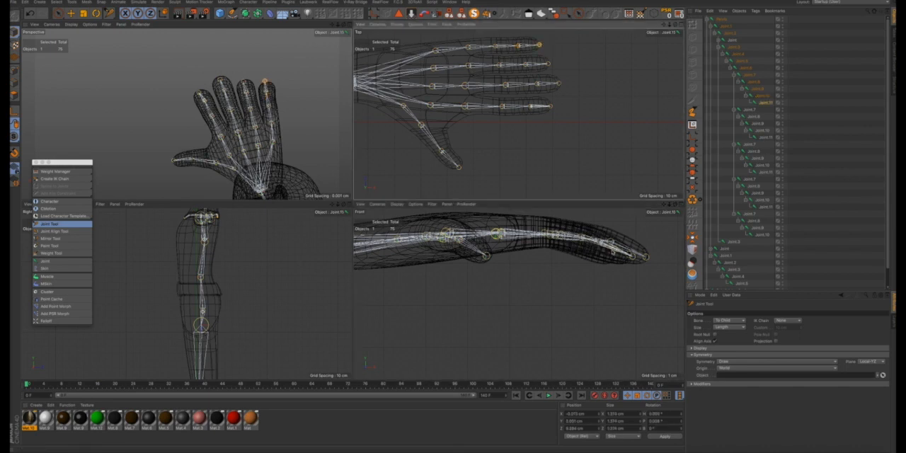
left_click(612, 250)
key("super+z")
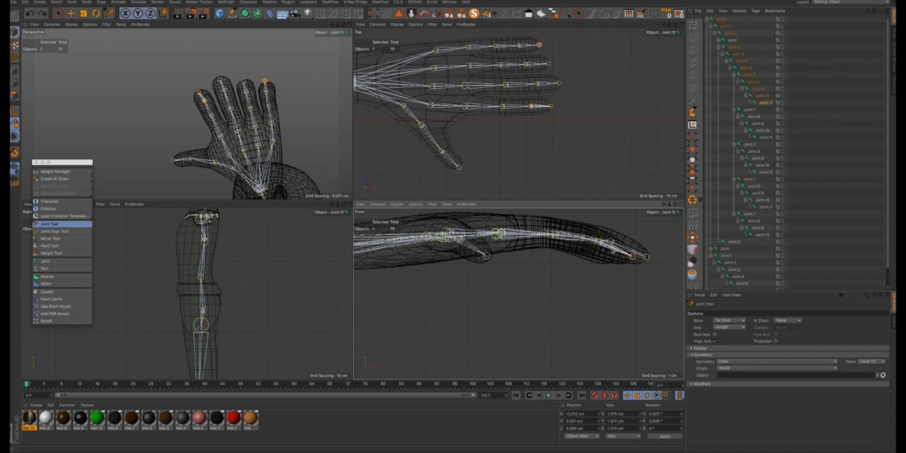
scroll(266, 82, "up", 5)
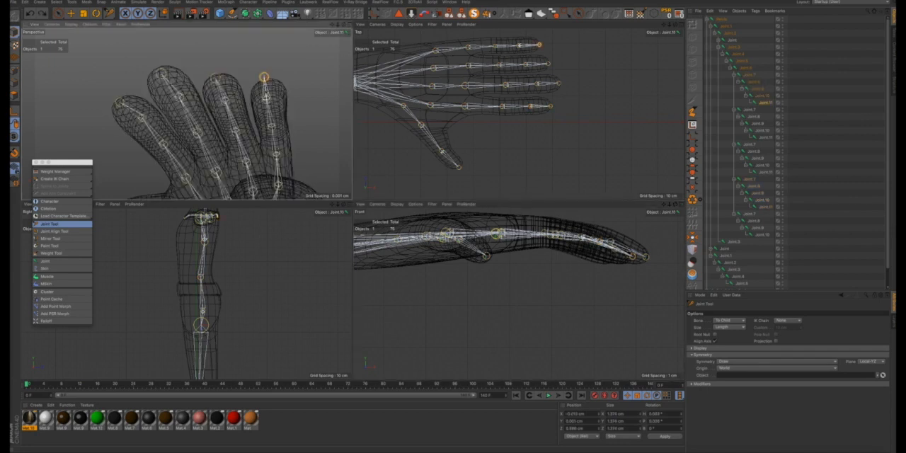
left_click_drag(265, 82, 192, 130, "alt")
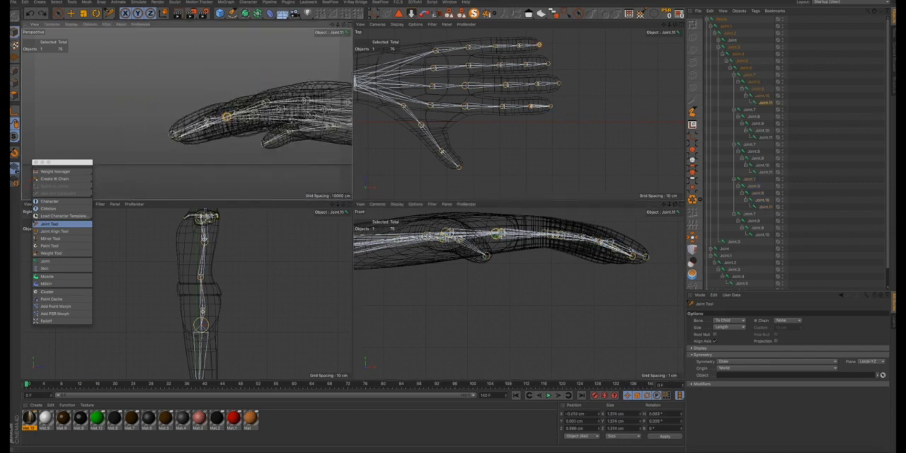
scroll(611, 250, "up", 10)
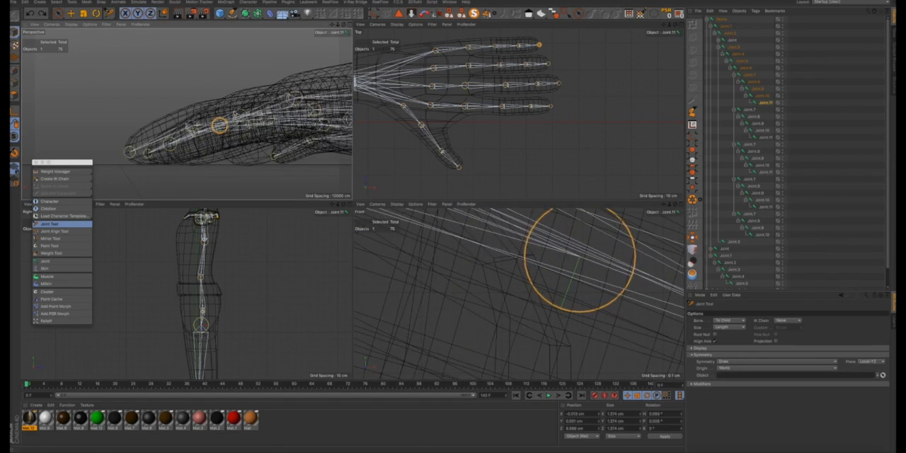
left_click_drag(237, 114, 312, 128, "alt")
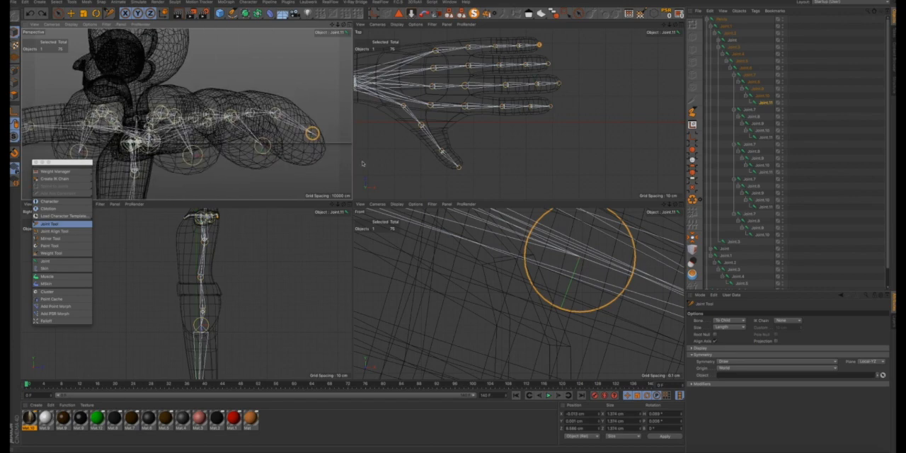
scroll(536, 225, "down", 3)
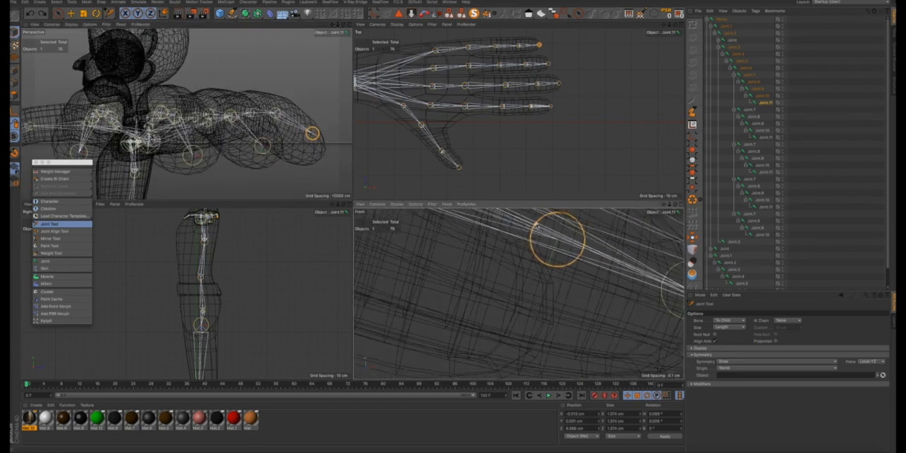
left_click_drag(555, 228, 554, 295)
scroll(556, 229, "down", 1)
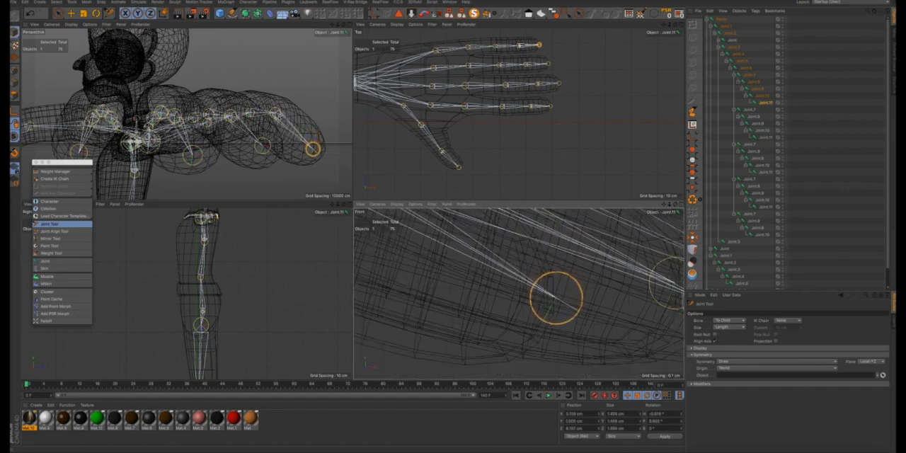
- Lower the pinky's fourth joint slightly in the front view so it follows the bend of the finger
left_click_drag(283, 120, 148, 117, "alt")
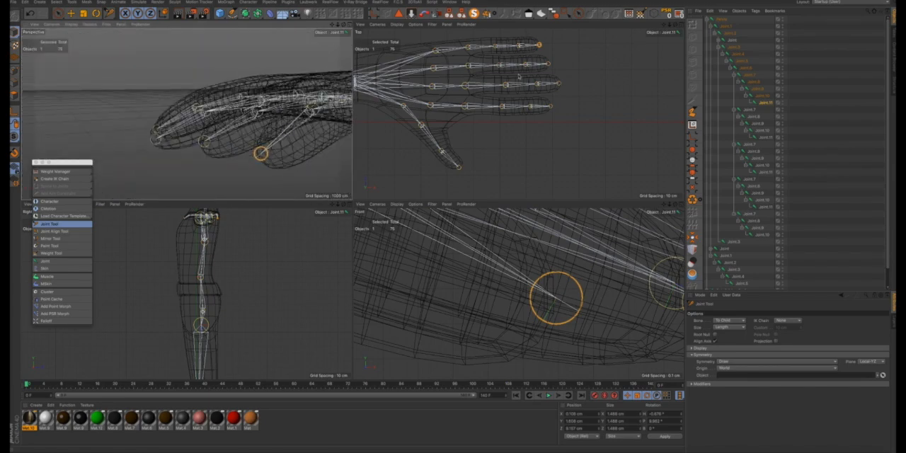
left_click(519, 47)
scroll(496, 242, "down", 10)
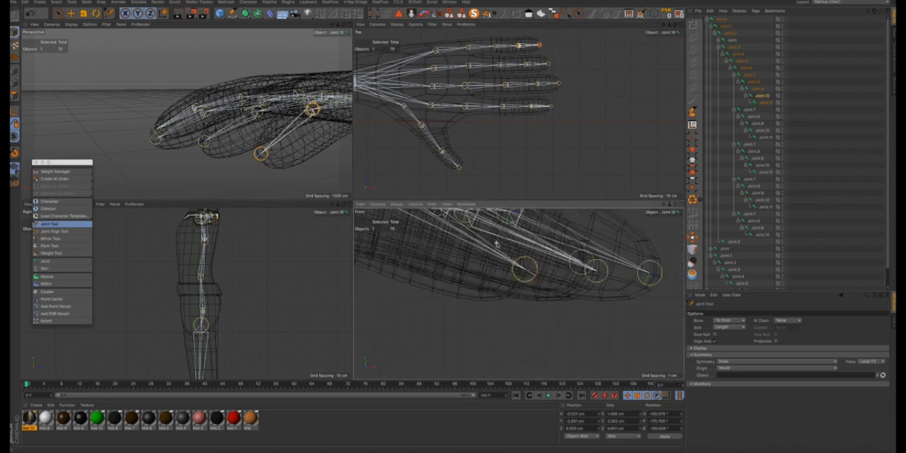
scroll(453, 221, "up", 5)
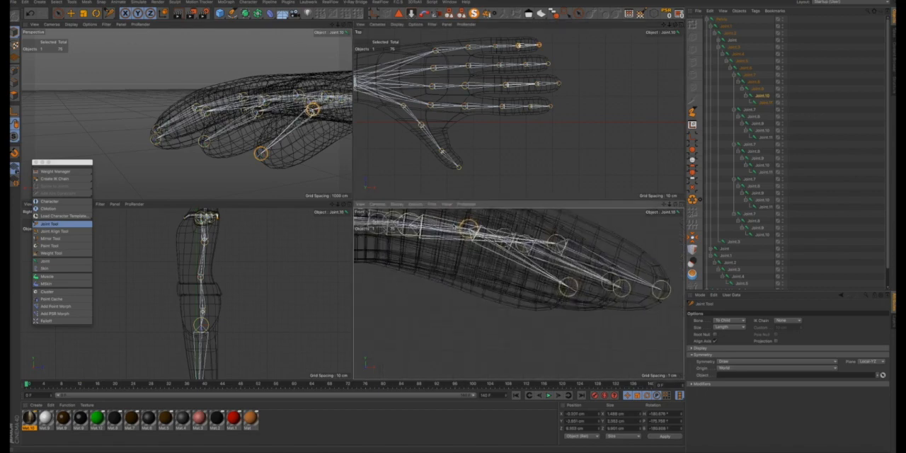
left_click_drag(469, 228, 467, 235)
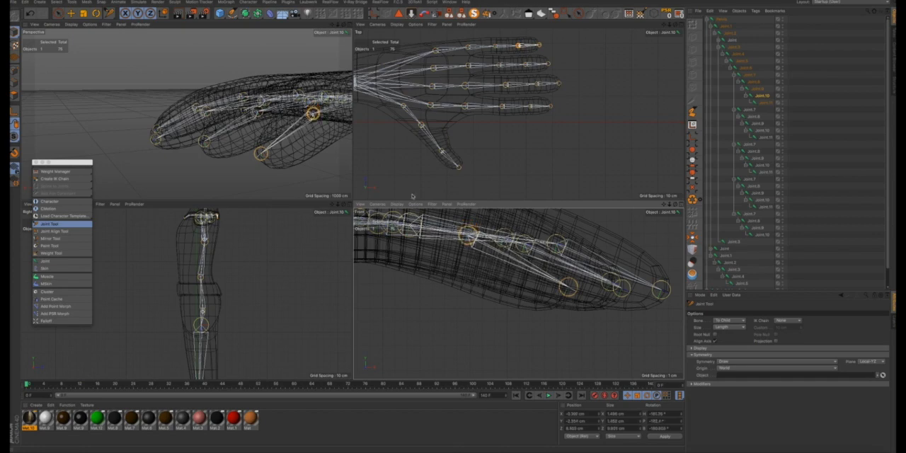
scroll(300, 116, "down", 5)
scroll(299, 115, "up", 5)
- Move the thumb's base joint in the top view slightly toward the wrist and the outer edge of the palm
left_click_drag(300, 115, 342, 134, "alt")
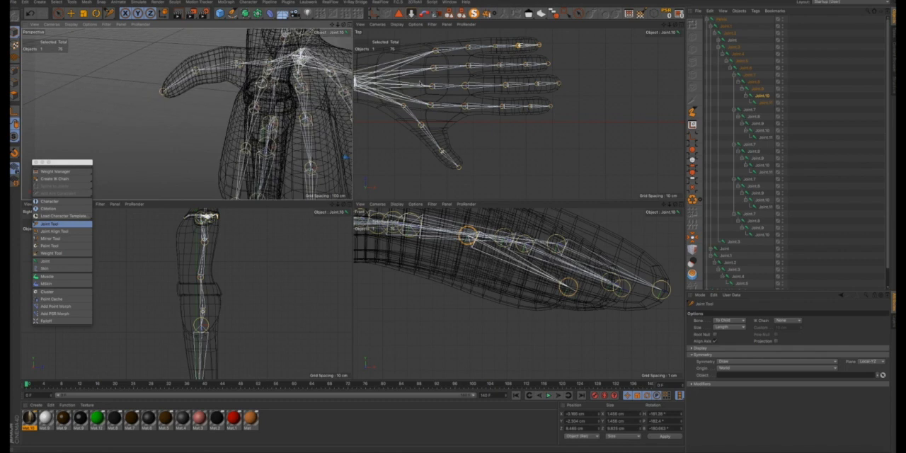
scroll(423, 81, "down", 10)
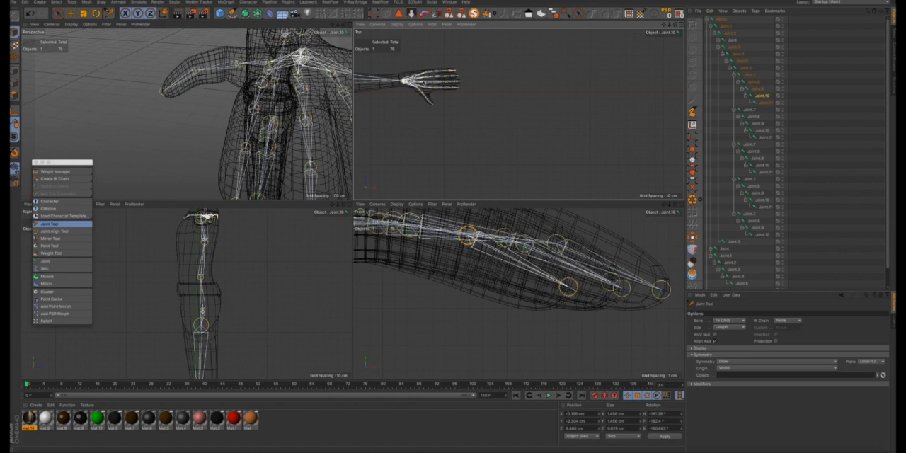
scroll(425, 82, "down", 3)
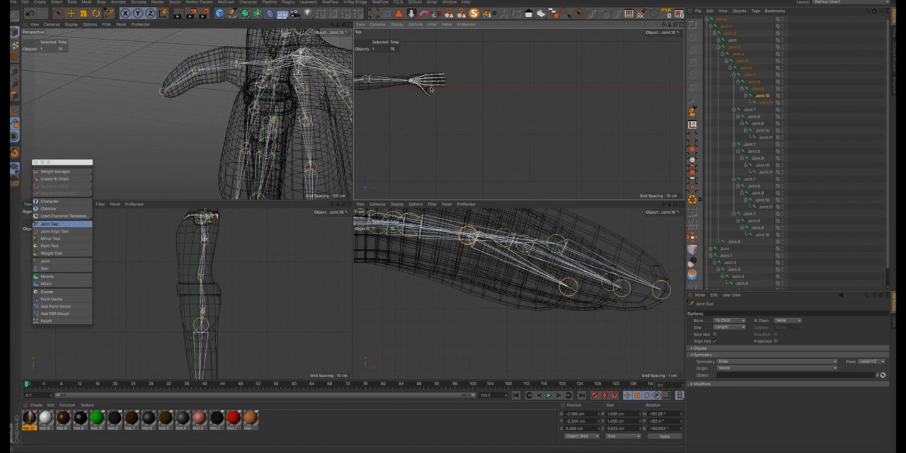
scroll(422, 89, "up", 10)
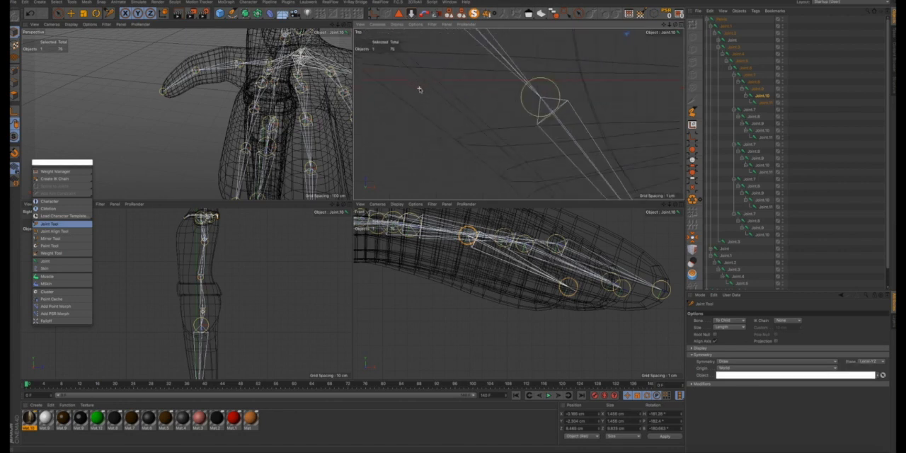
scroll(419, 90, "down", 8)
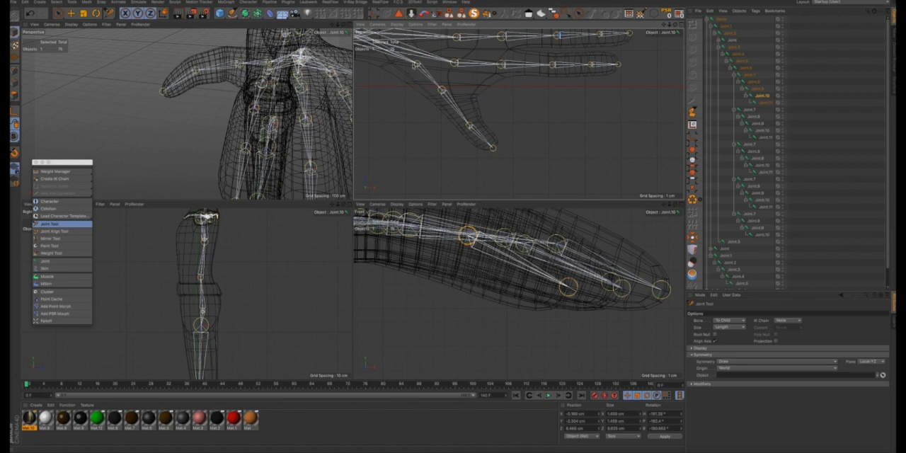
scroll(413, 65, "up", 5)
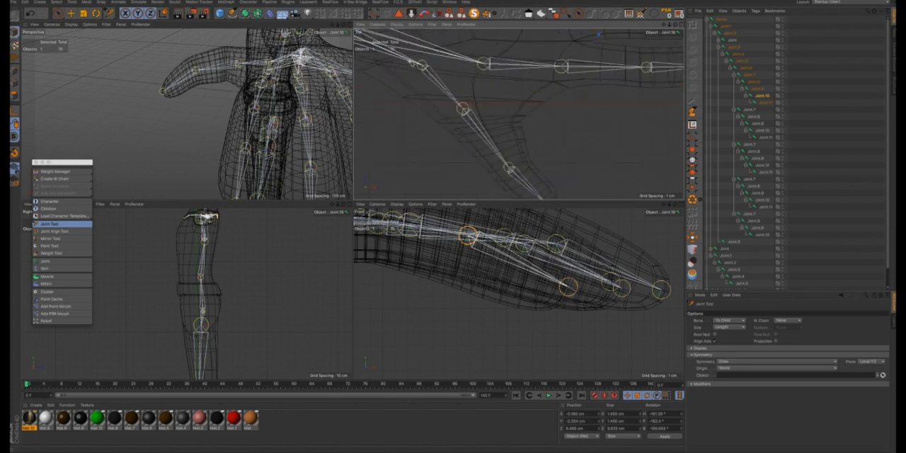
left_click(421, 65)
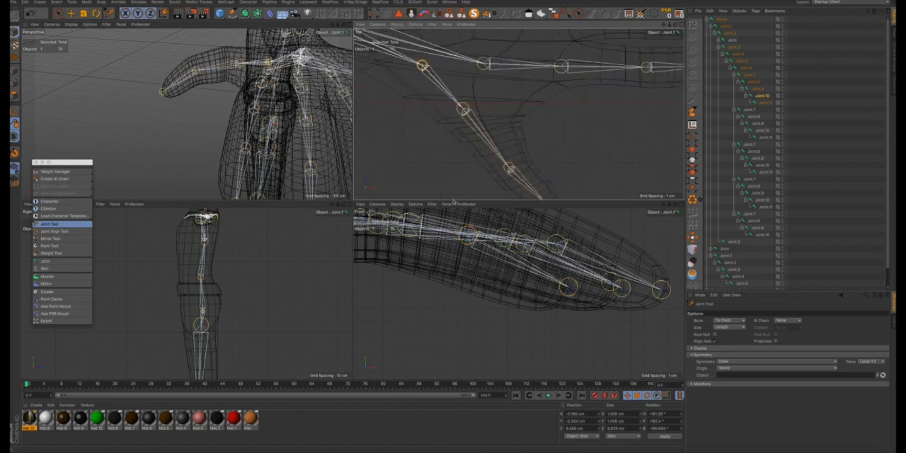
left_click_drag(422, 65, 416, 71)
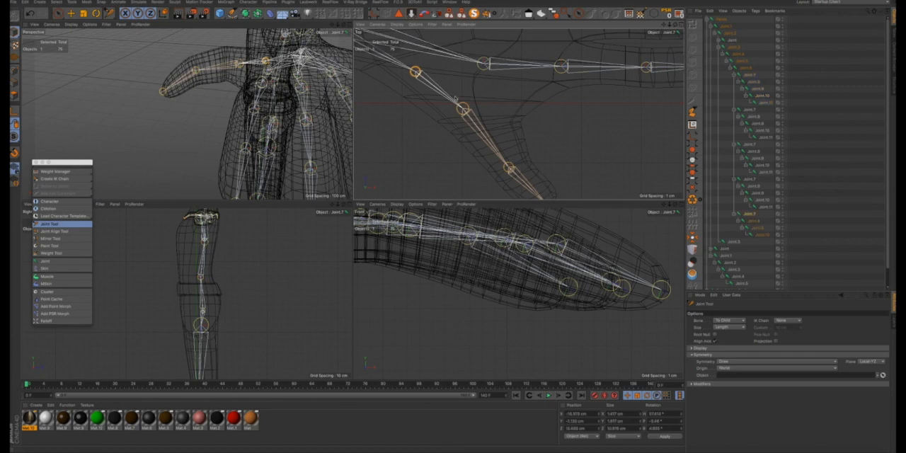
scroll(476, 116, "down", 2)
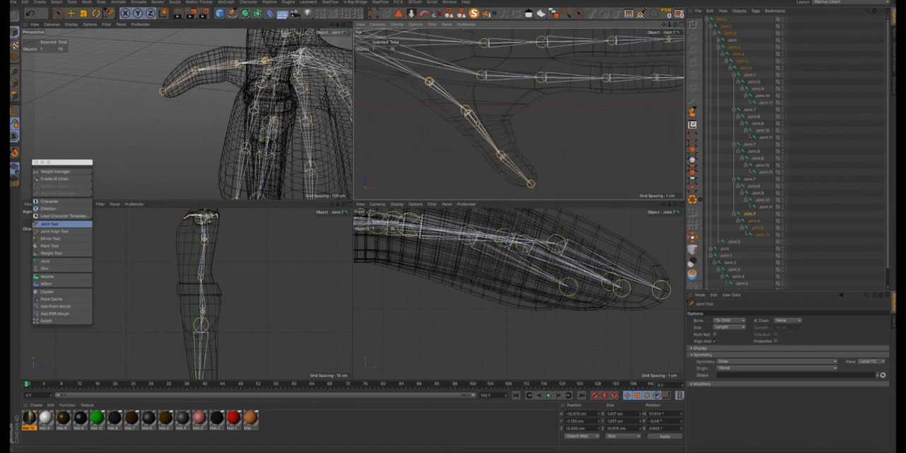
scroll(428, 223, "down", 5)
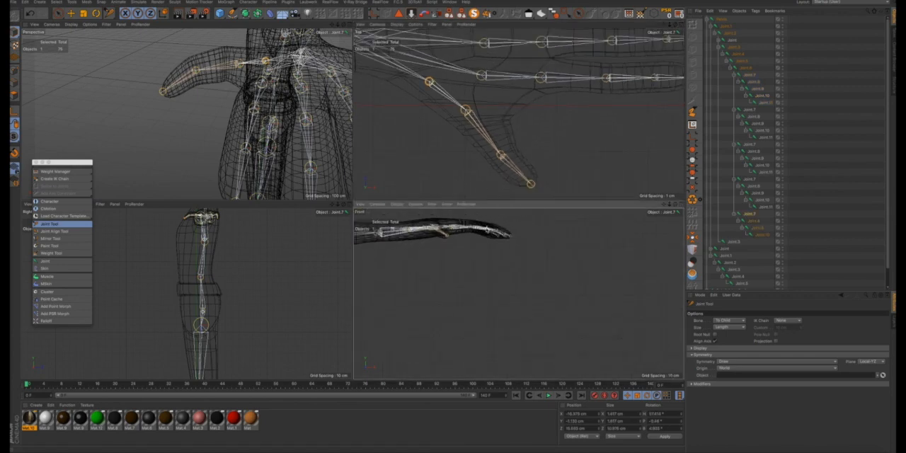
mouse_move(433, 231)
left_mouse_down("alt")
mouse_move(454, 245)
mouse_move(435, 227)
left_mouse_up("alt")
- Display the perspective view with Gouraud Shading (Lines) and inspect the skeleton inside the whole character
left_click(75, 26)
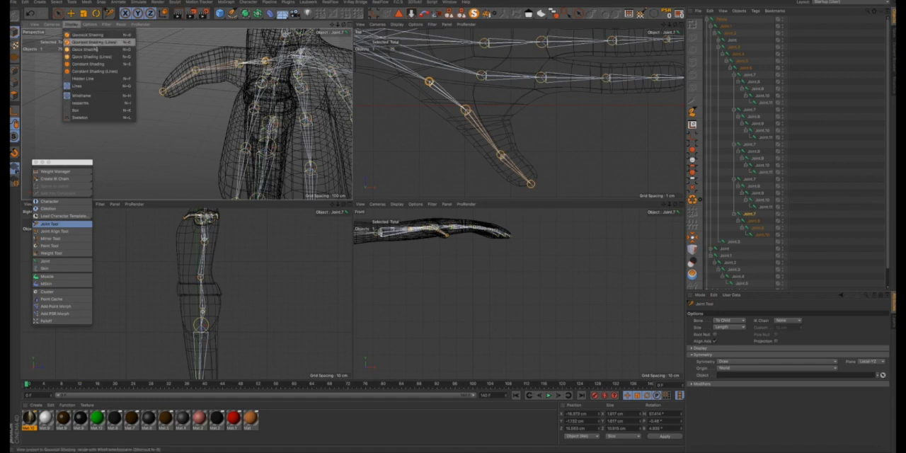
left_click(94, 43)
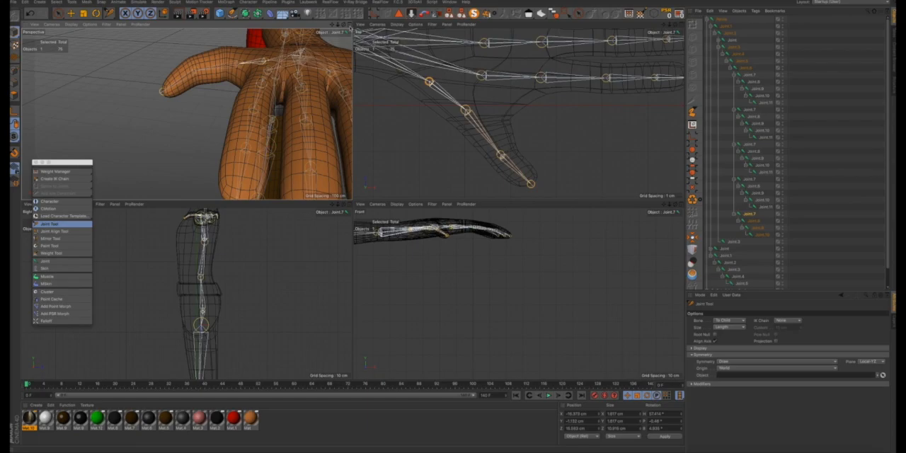
left_click(349, 25)
scroll(571, 137, "down", 8)
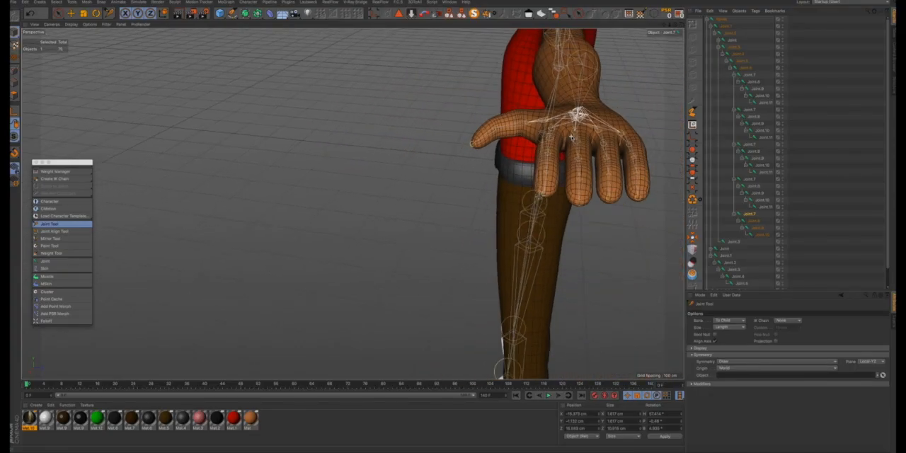
left_click_drag(569, 128, 637, 130, "alt")
scroll(631, 138, "down", 10)
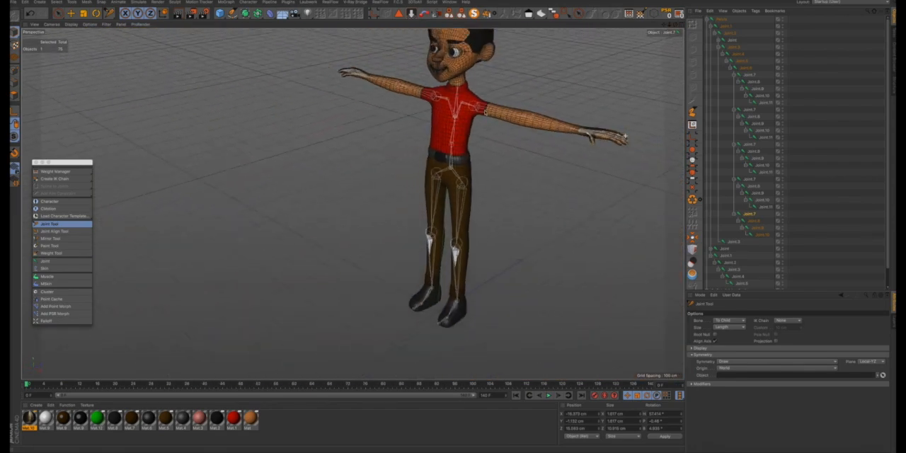
mouse_move(463, 107)
left_mouse_down("alt")
mouse_move(480, 110)
mouse_move(468, 107)
left_mouse_up("alt")
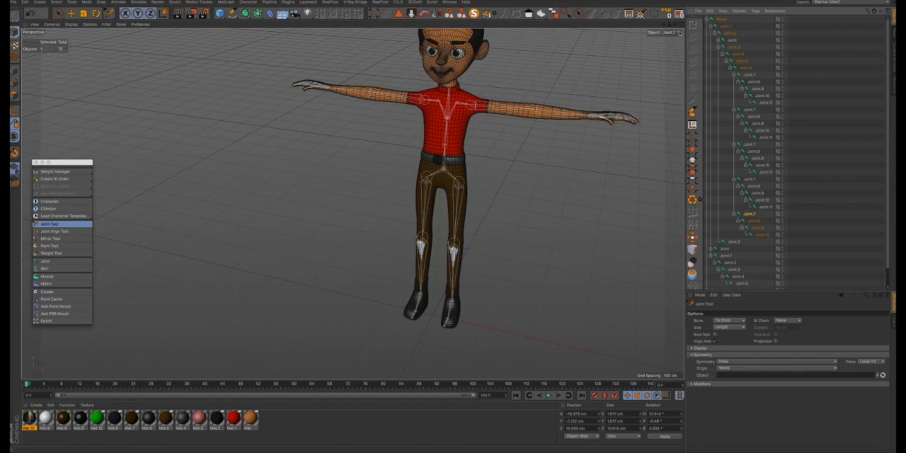
- Set the Joint Tool's symmetry to None
left_click(682, 26)
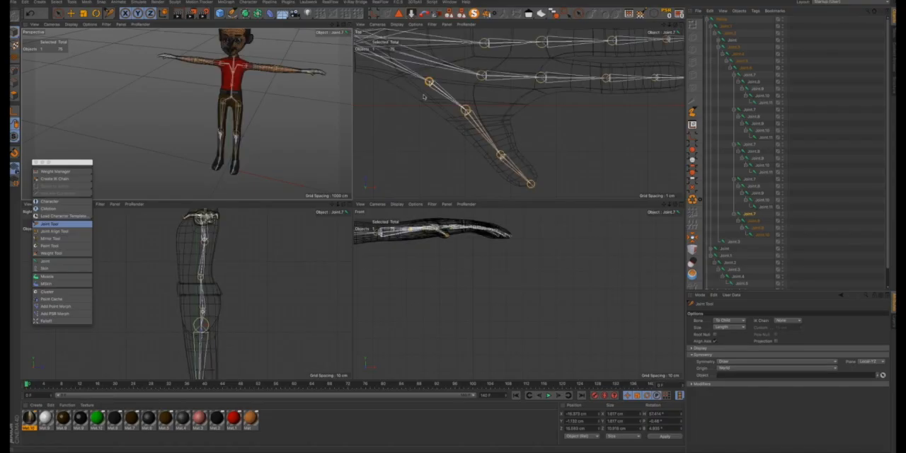
left_click(349, 24)
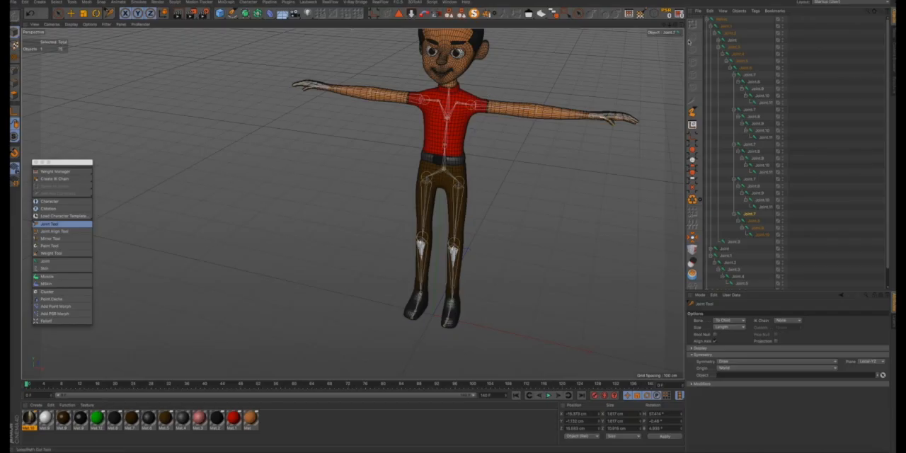
left_click(723, 362)
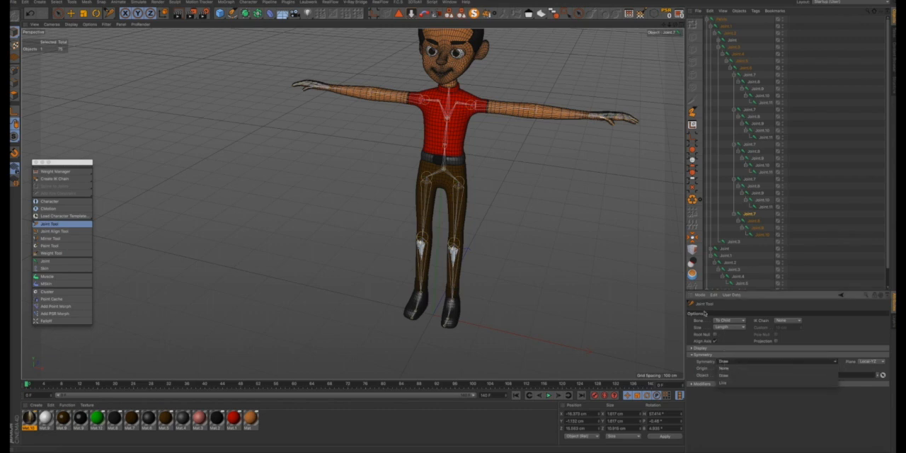
left_click(725, 369)
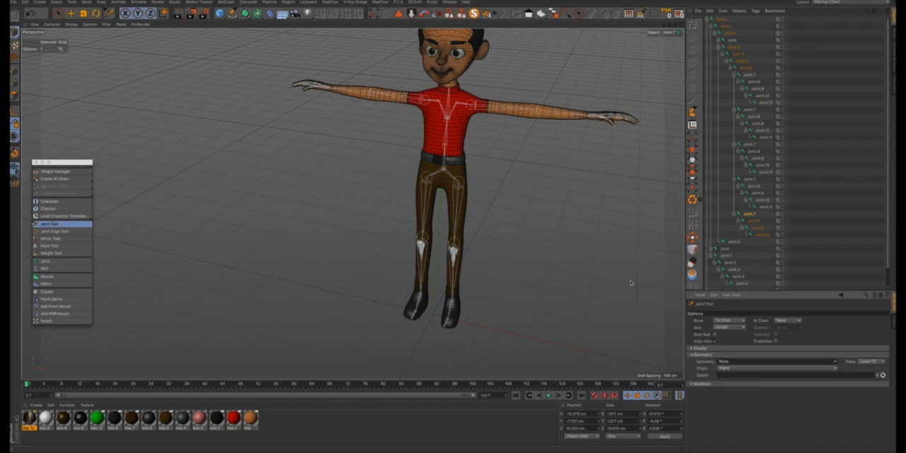
- Add a child joint above the neck's base joint in the front view, centred at chin height
left_click(679, 27)
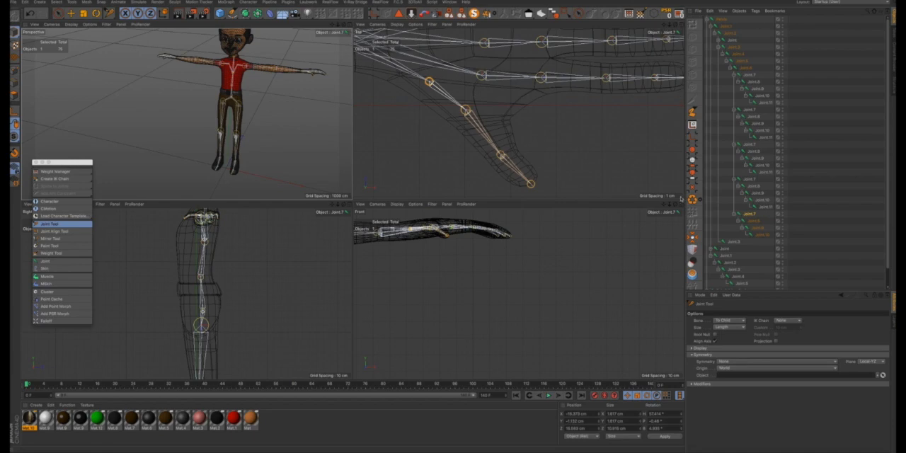
left_click(680, 212)
scroll(570, 197, "down", 8)
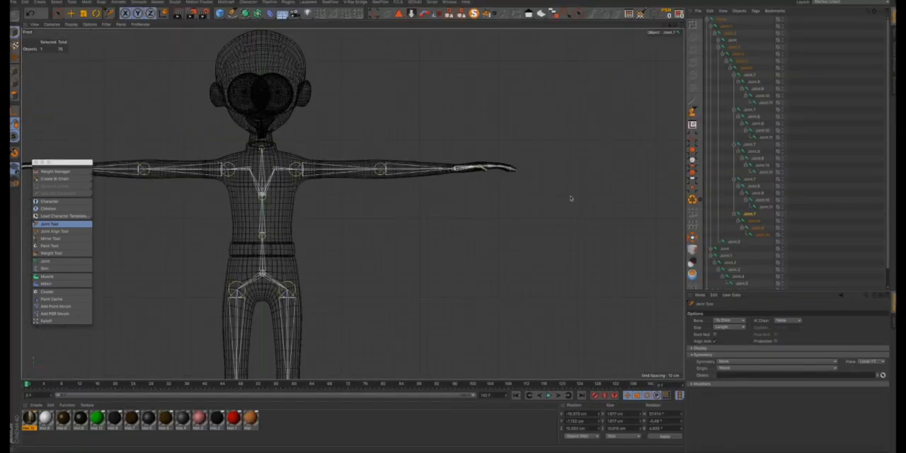
scroll(394, 170, "up", 10)
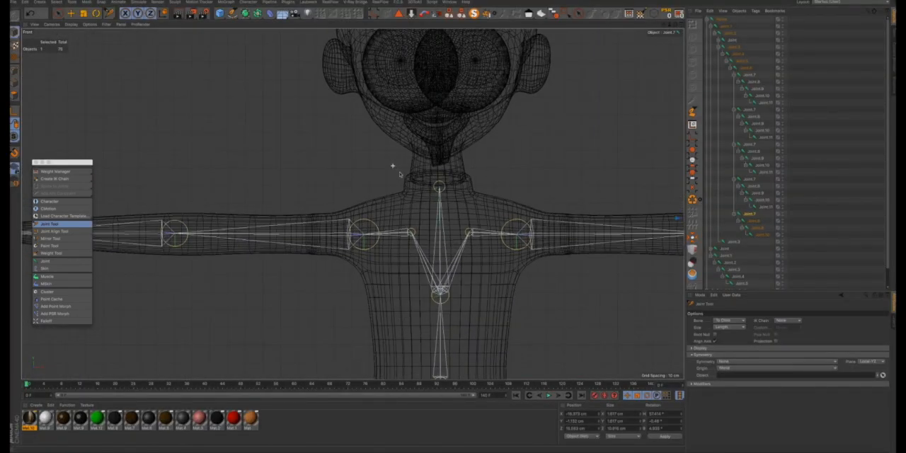
left_click(448, 189)
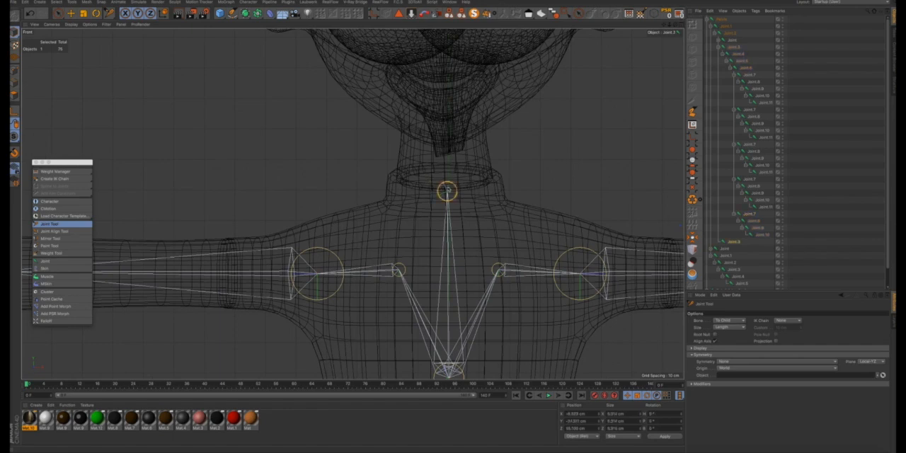
left_click(444, 126, "ctrl")
left_click_drag(445, 126, 446, 121)
scroll(446, 124, "down", 4)
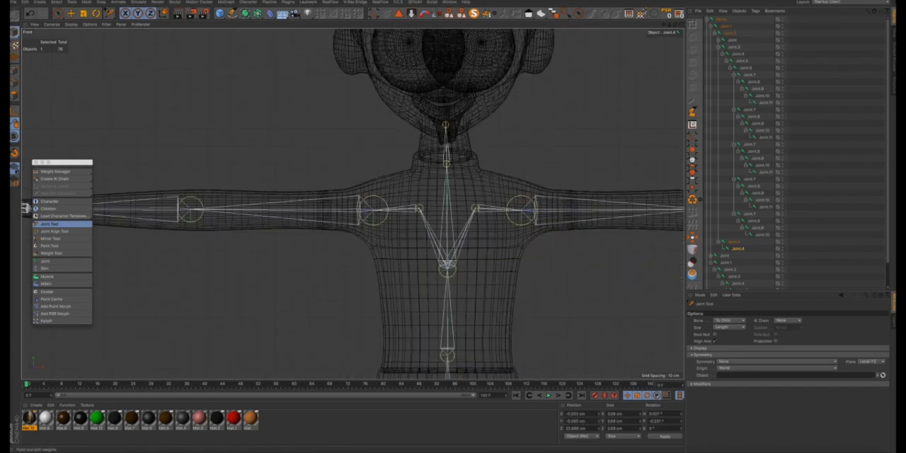
- Shift the new upper neck joint forward and slightly up in the right view to sit inside the neck
key("F5")
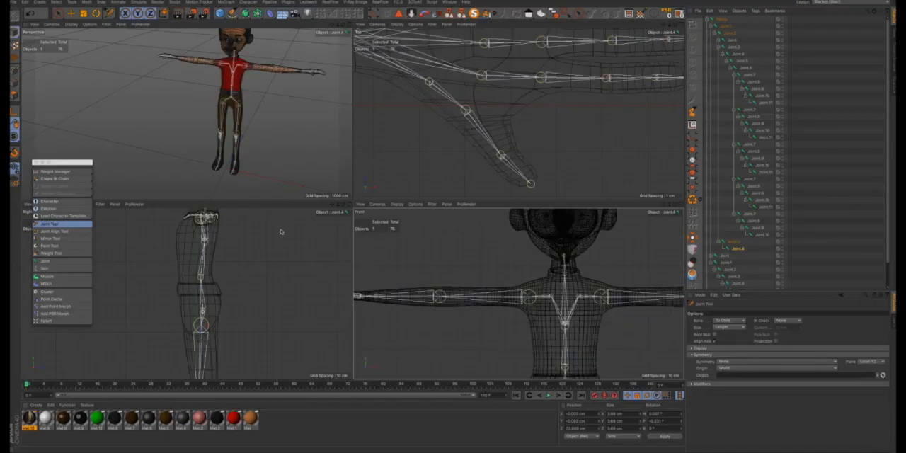
left_click(349, 205)
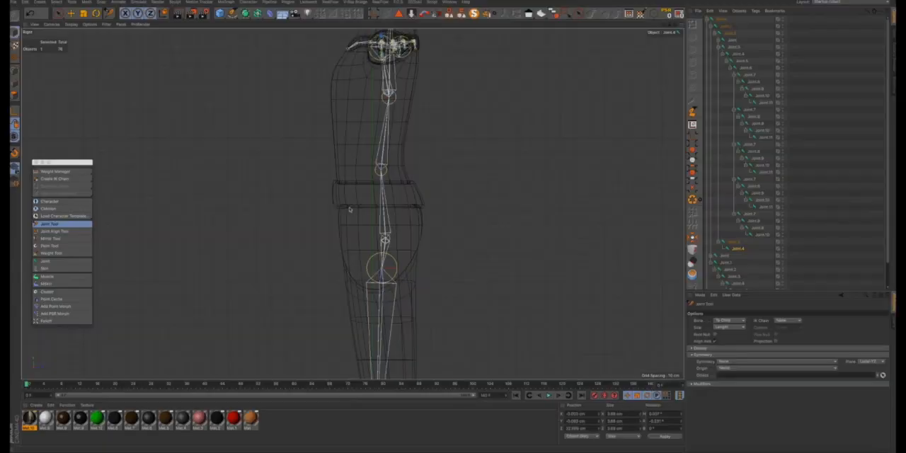
scroll(370, 161, "down", 6)
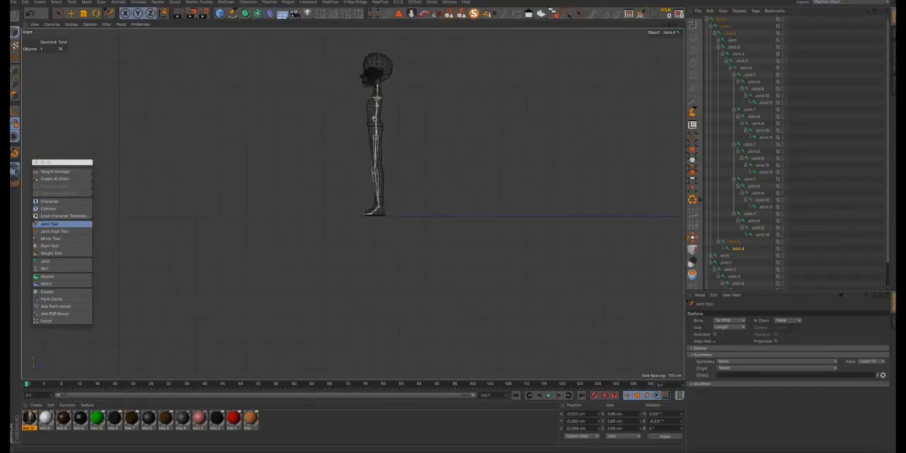
scroll(376, 71, "up", 3)
scroll(376, 71, "up", 5)
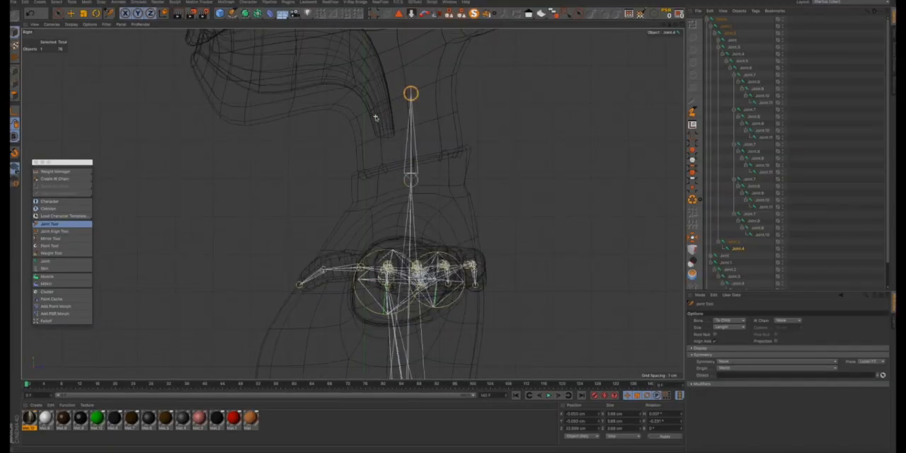
left_click(412, 180)
left_click(411, 165)
mouse_move(411, 95)
left_mouse_down()
mouse_move(416, 105)
mouse_move(439, 99)
mouse_move(436, 87)
mouse_move(401, 94)
mouse_move(401, 85)
left_mouse_up()
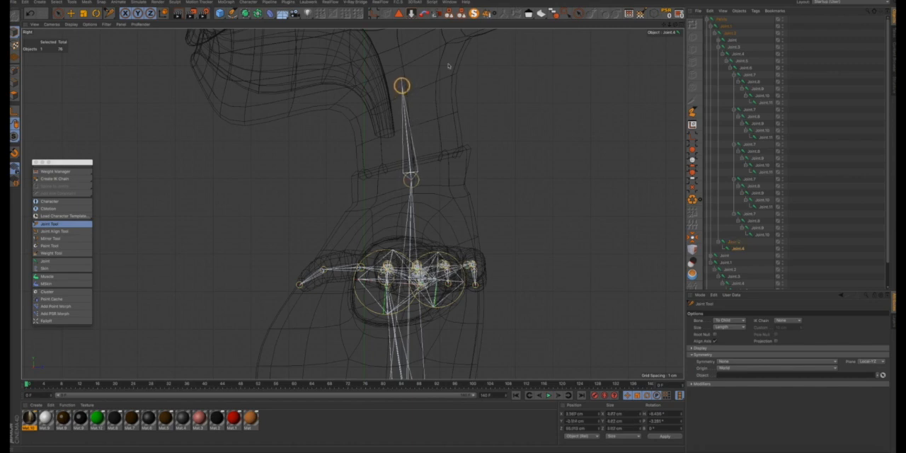
- Add a head joint at the crown of the skull in the right view, continuing the neck chain
left_click_drag(663, 24, 675, 167)
scroll(416, 220, "down", 5)
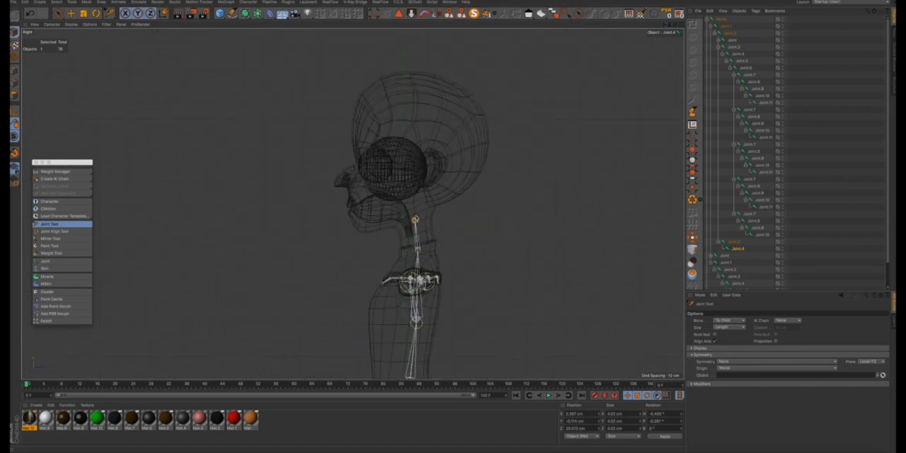
left_click(409, 76, "ctrl")
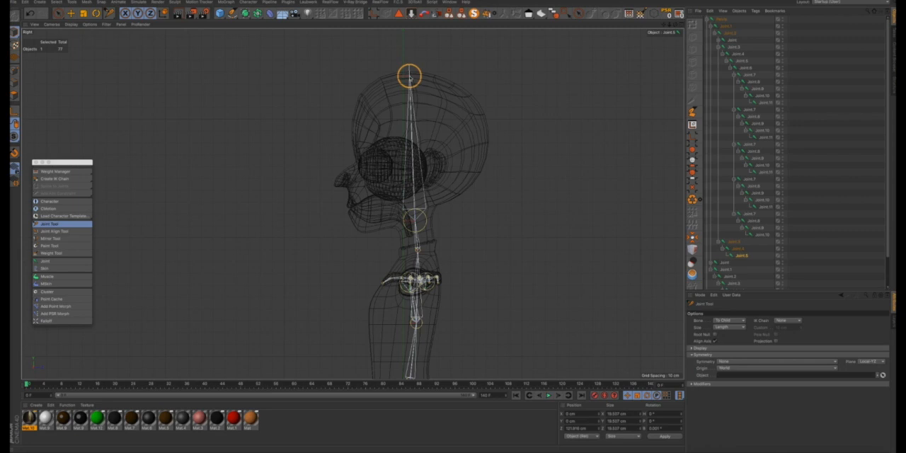
- Nudge the upper neck joint at the base of the skull slightly forward and up in the right view
left_click_drag(454, 226, 416, 219)
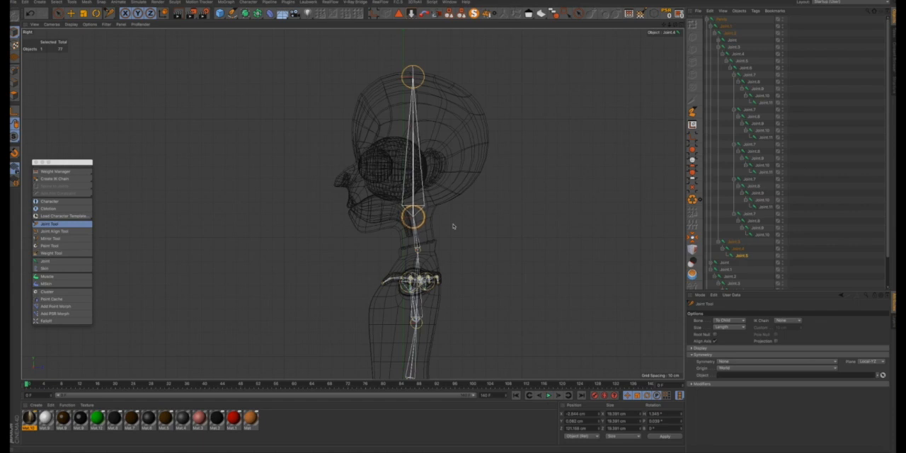
left_click(417, 225)
left_click_drag(411, 244, 427, 236, "alt")
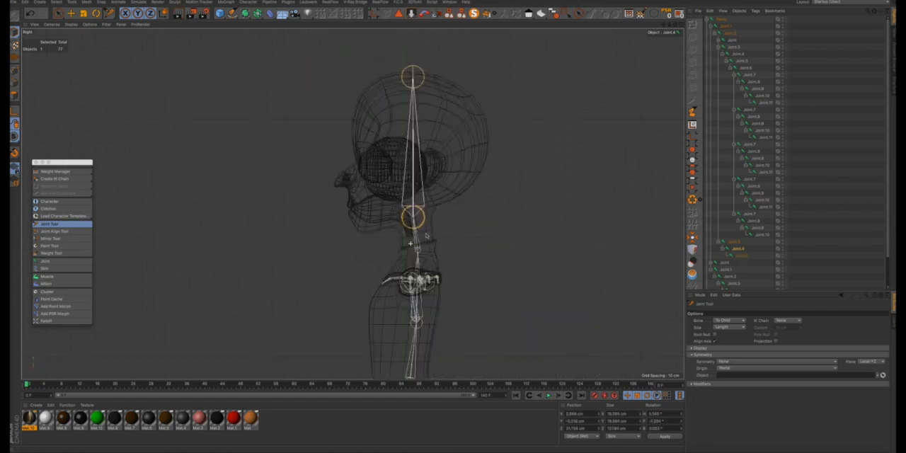
- Examine the Pelvis joint's rotation axes with the Rotate tool in the front view, including a slight test rotation
left_click(680, 27)
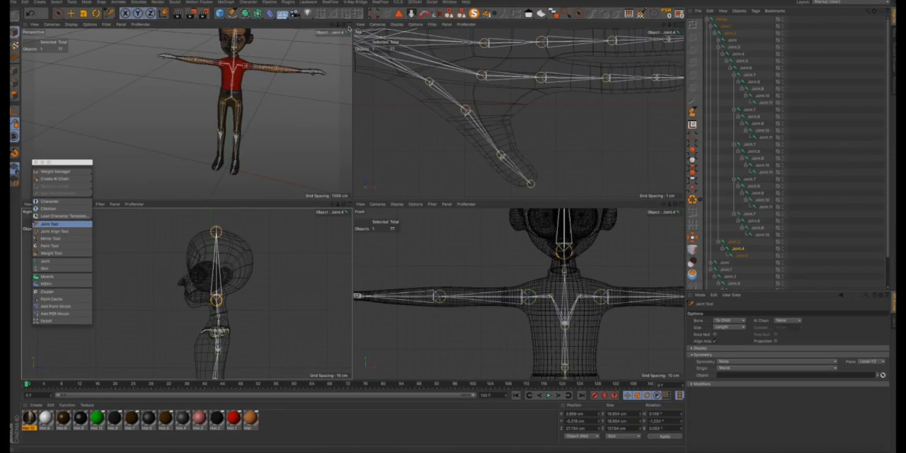
left_click(349, 27)
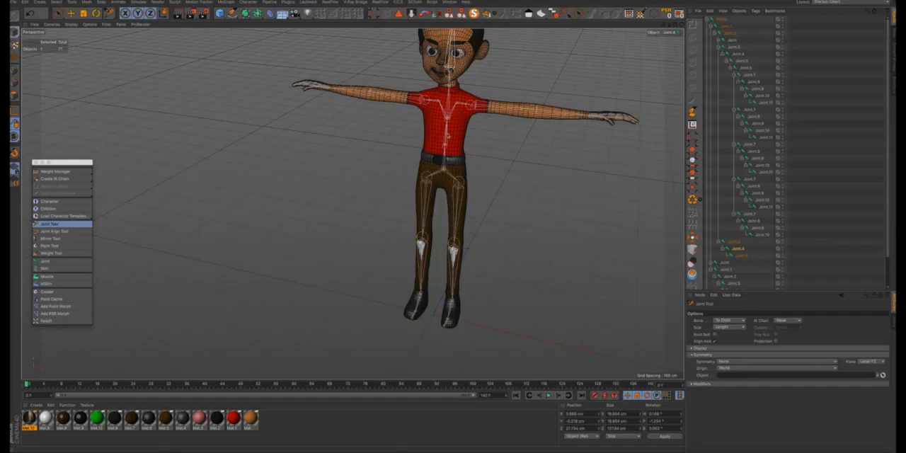
left_click_drag(447, 133, 467, 142, "alt")
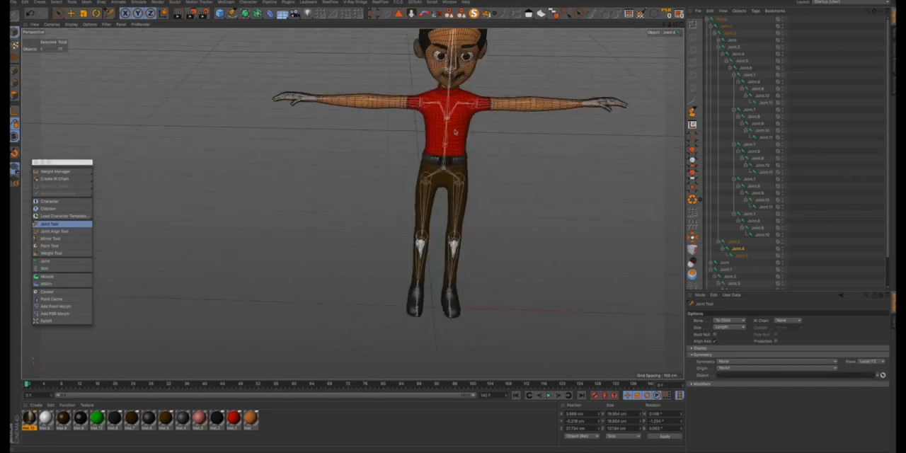
scroll(456, 131, "down", 3)
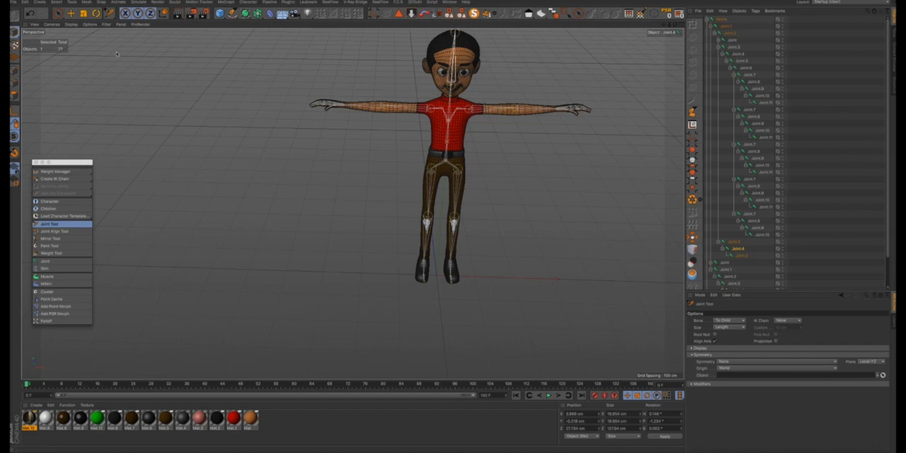
left_click(96, 14)
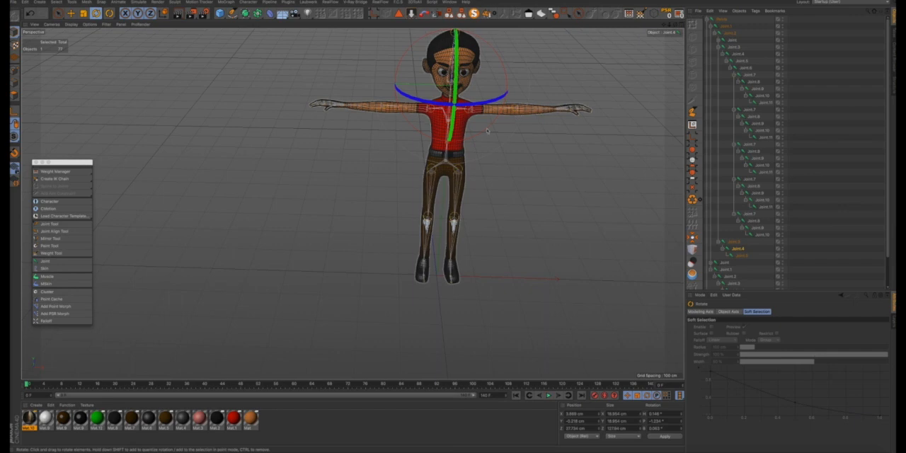
left_click_drag(477, 151, 476, 124, "alt")
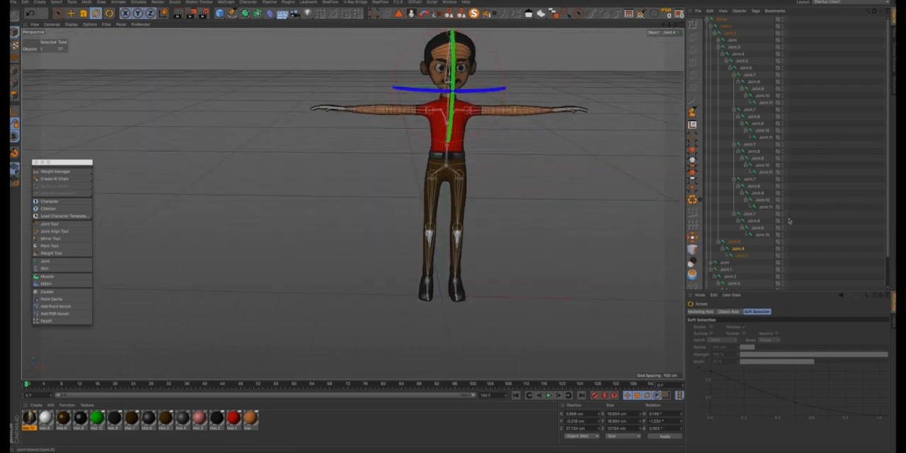
left_click(723, 21)
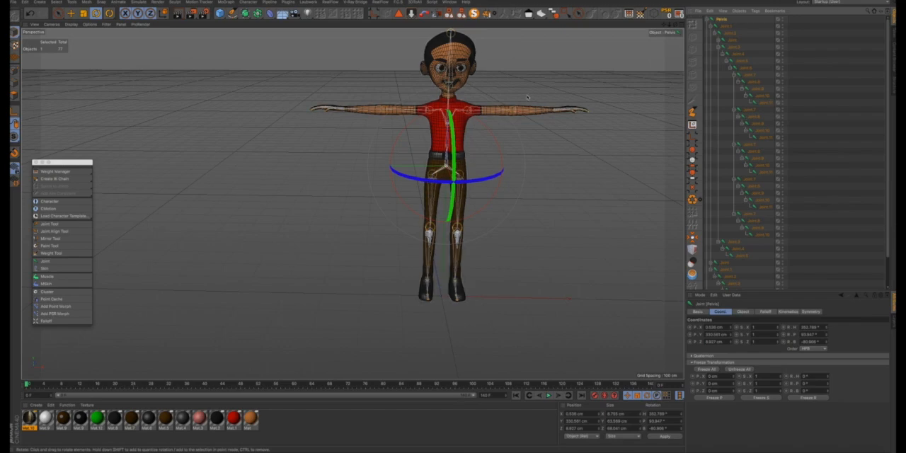
left_click(679, 32)
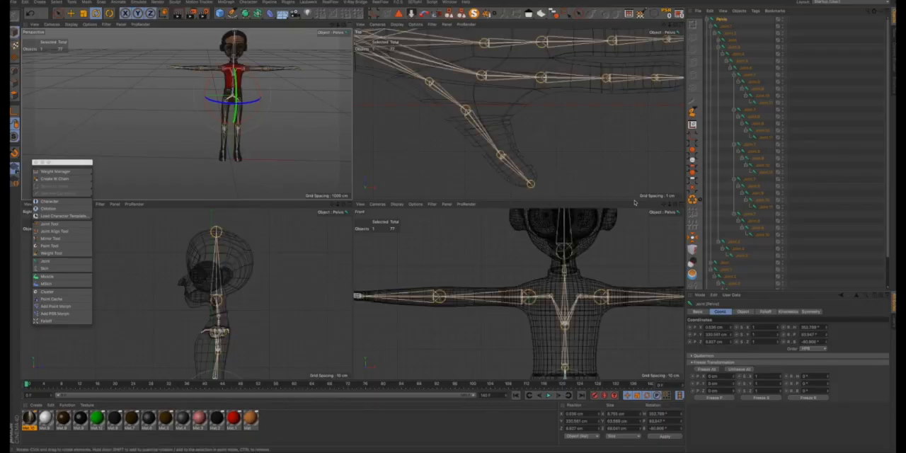
left_click(679, 212)
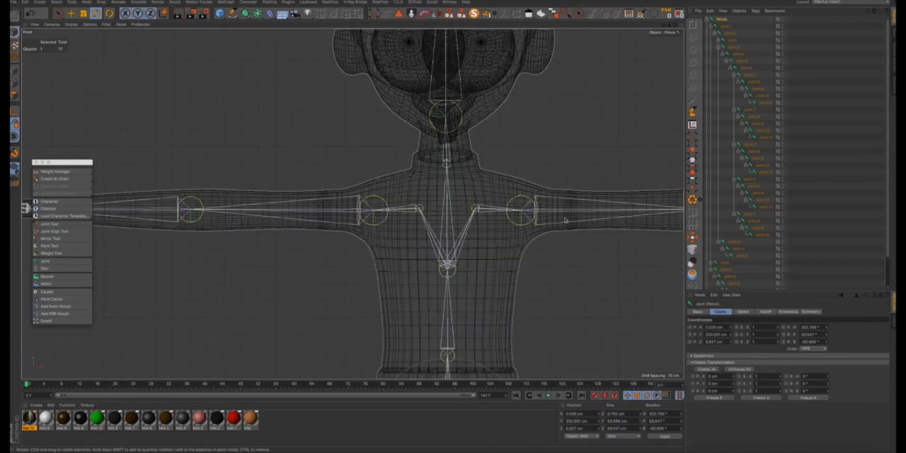
scroll(561, 218, "down", 3)
scroll(545, 270, "up", 3)
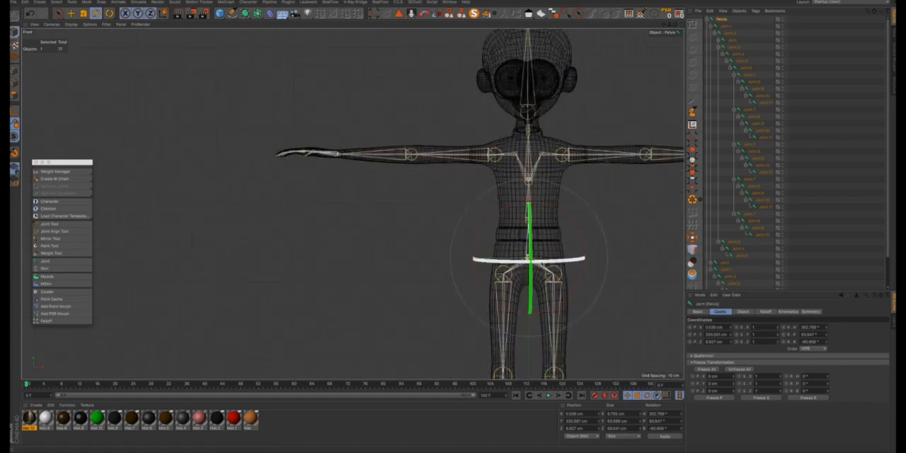
mouse_move(536, 261)
left_mouse_down()
mouse_move(554, 263)
mouse_move(540, 263)
left_mouse_up()
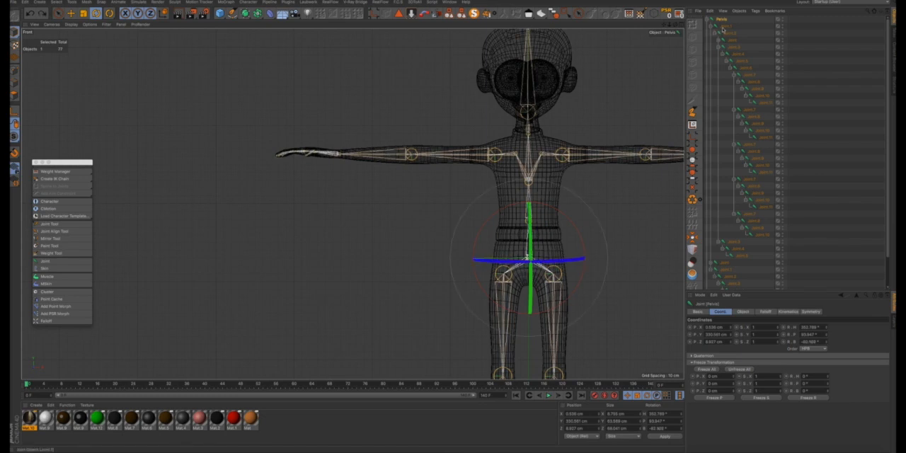
- Examine the rotation axes of the spine joints Joint.1 and Joint.2 and the arm joints Joint.3 and Joint.4
left_click(725, 26)
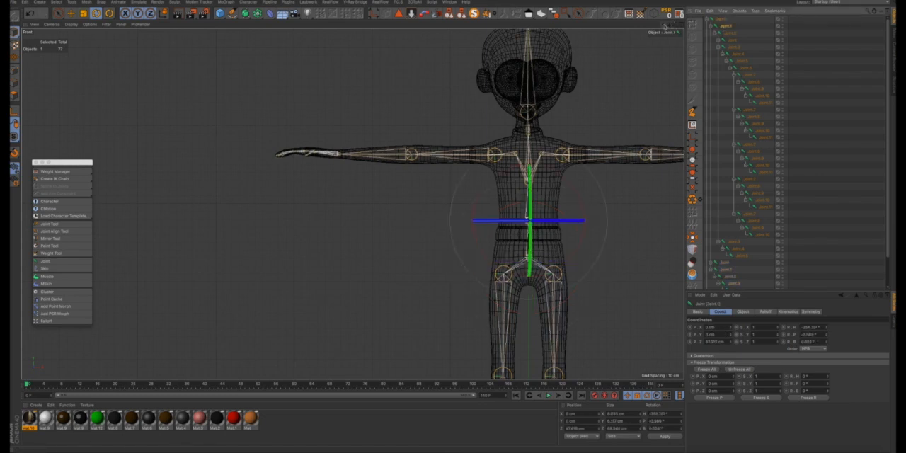
left_click_drag(664, 26, 600, 27)
scroll(559, 136, "down", 6)
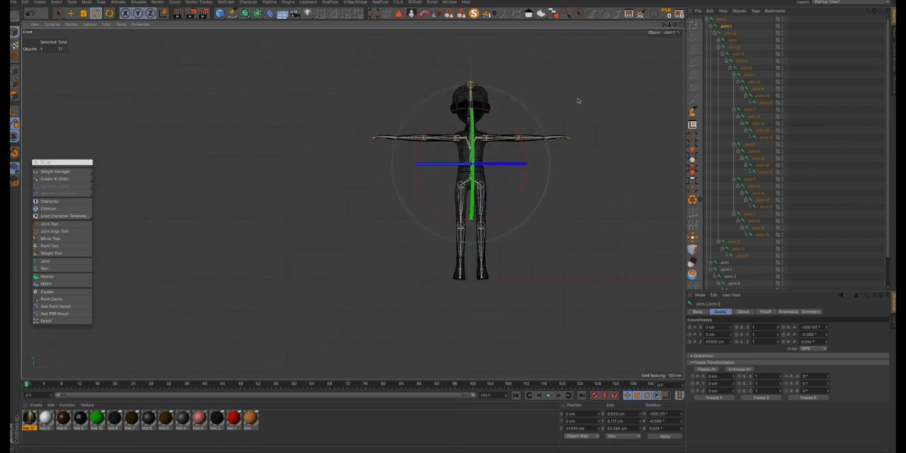
left_click(732, 34)
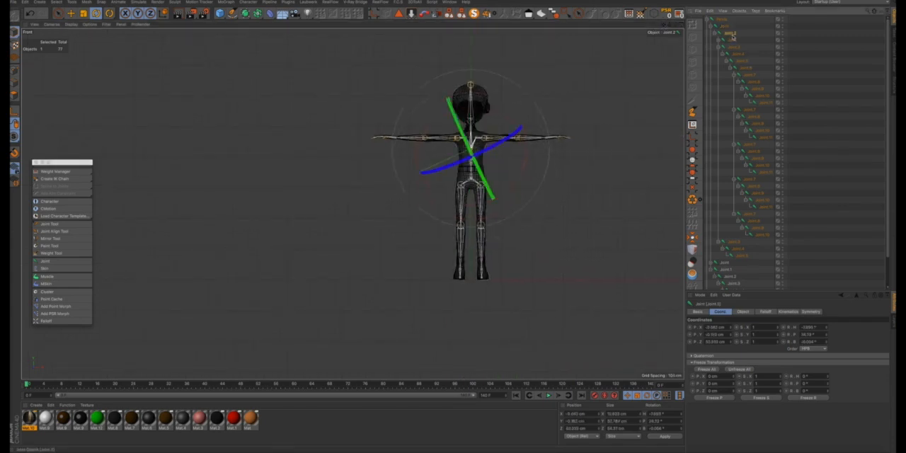
left_click(733, 46)
left_click(737, 54)
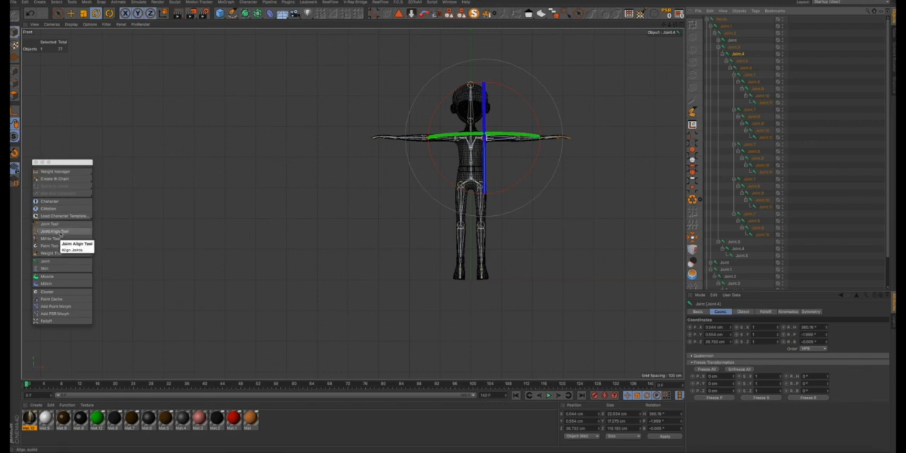
- Select the Pelvis joint with all its children and align their axes using the Joint Align Tool
left_click(720, 25)
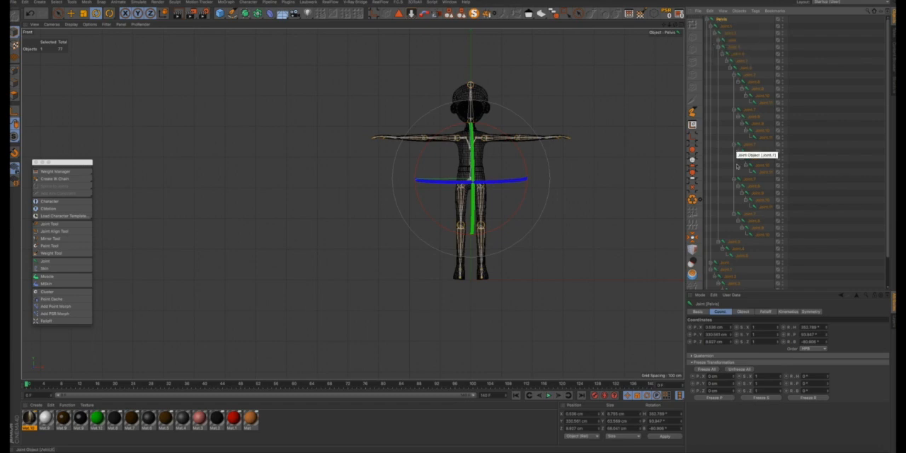
scroll(738, 257, "down", 3)
scroll(731, 79, "up", 3)
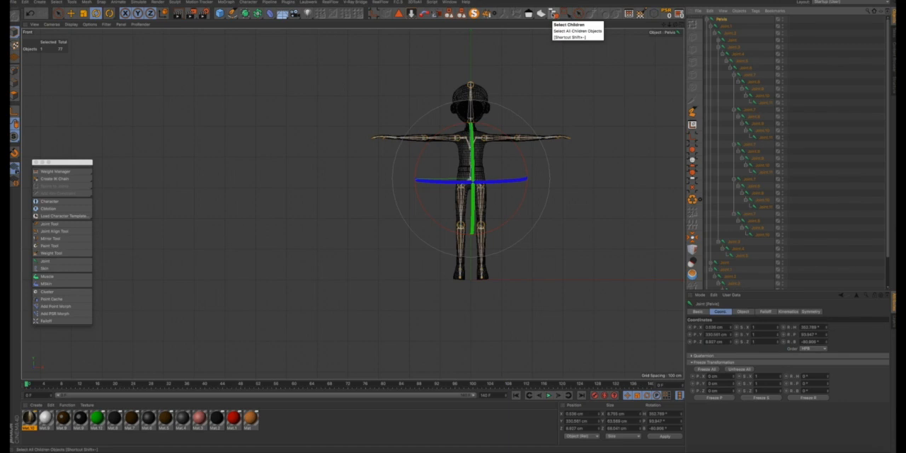
left_click(554, 14)
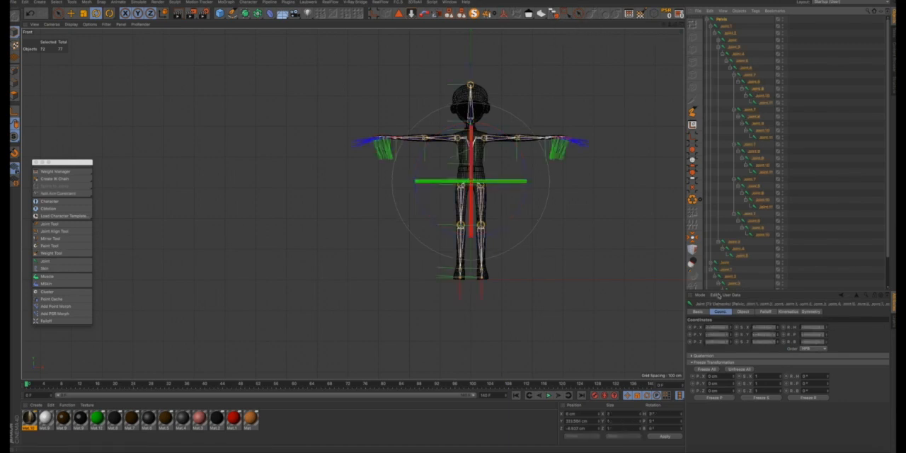
left_click(56, 234)
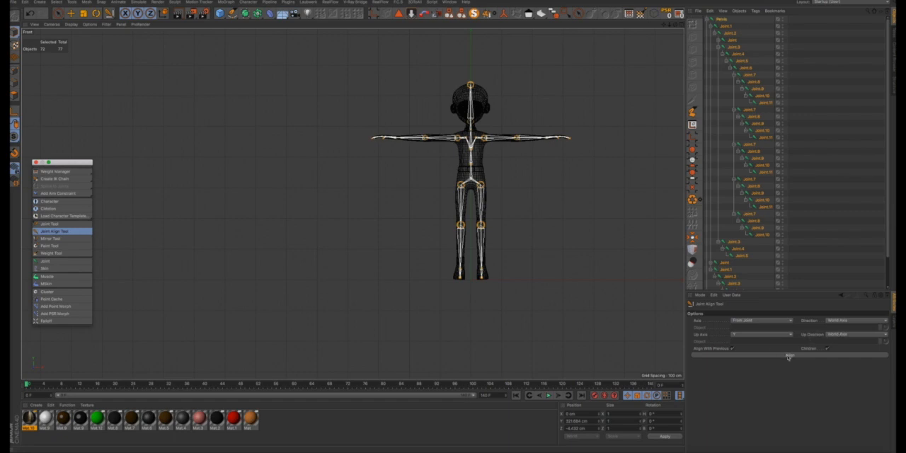
left_click(789, 355)
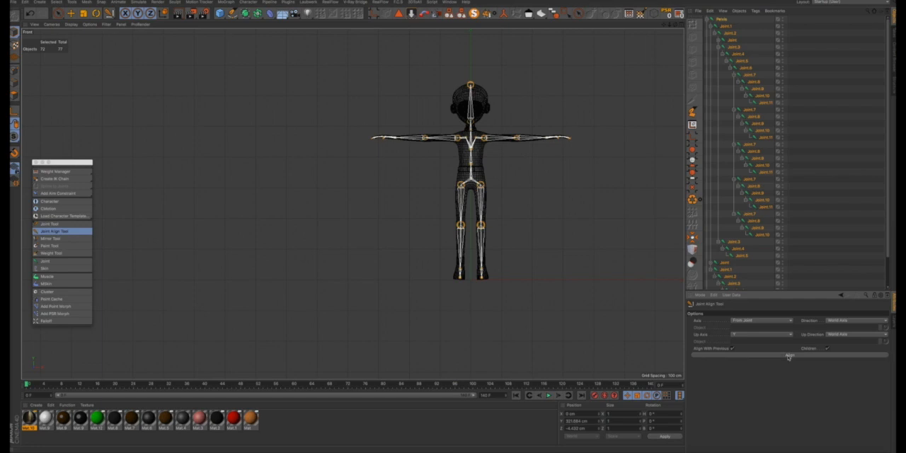
- Check the aligned rotation axes of the Pelvis and the spine joints with the Rotate tool in the front view
scroll(388, 143, "up", 5)
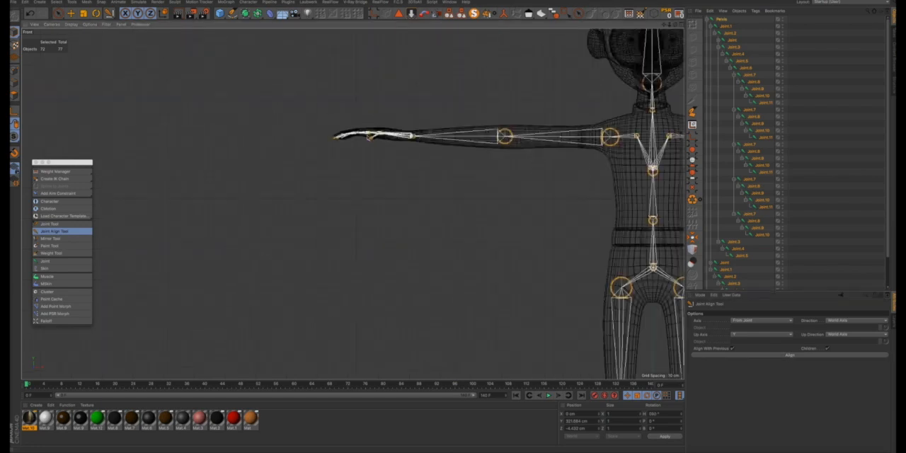
scroll(544, 141, "down", 6)
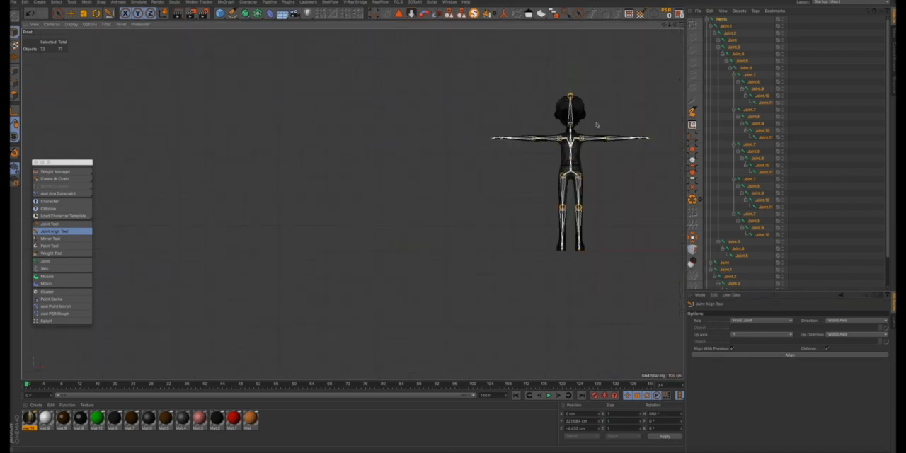
left_click(721, 20)
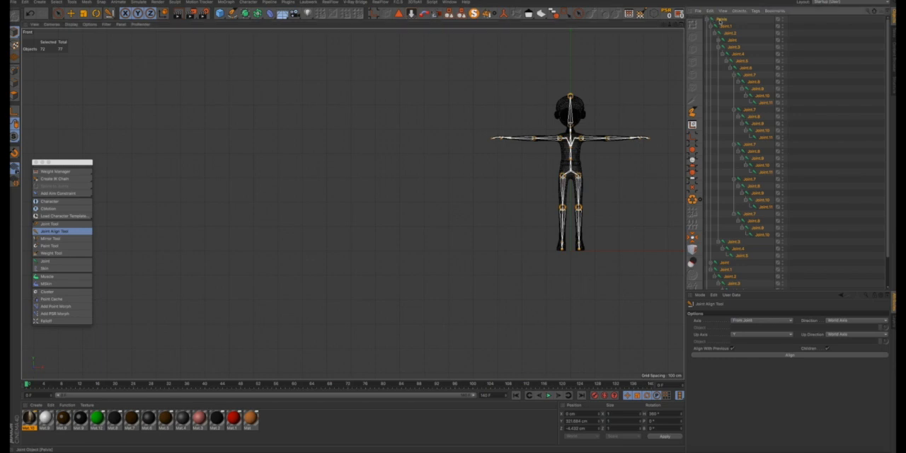
left_click(97, 13)
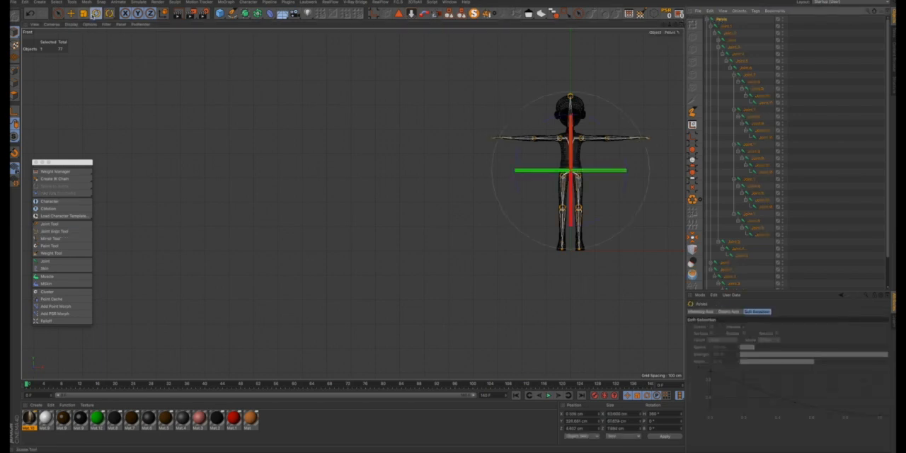
scroll(571, 170, "up", 3)
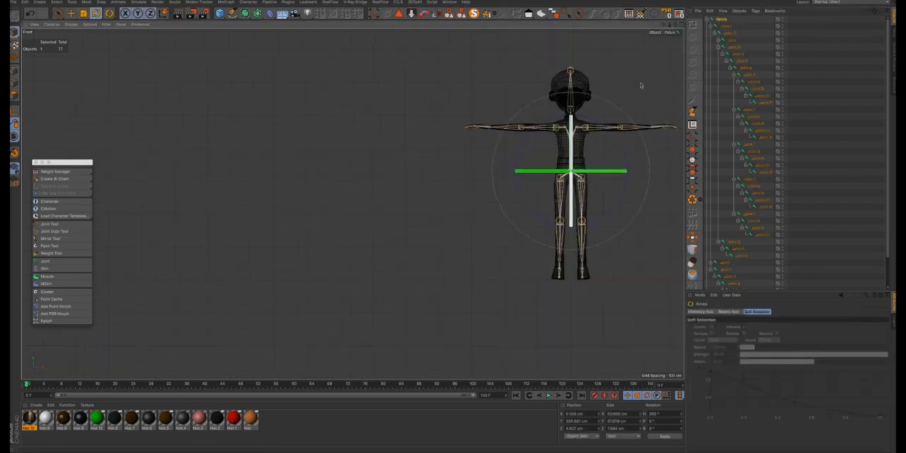
left_click(728, 26)
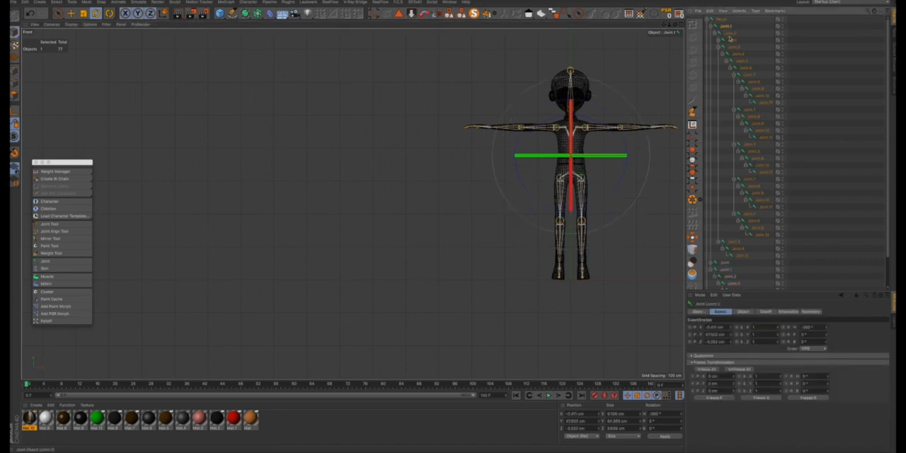
left_click(730, 35)
- Check the aligned rotation axes of the arm, finger and hip joints one by one in the front view
left_click(733, 41)
left_click(735, 47)
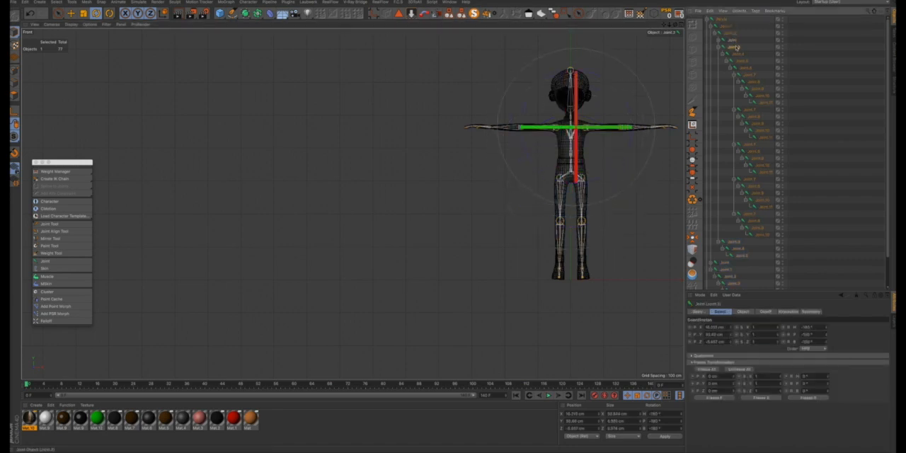
left_click(739, 55)
left_click(742, 62)
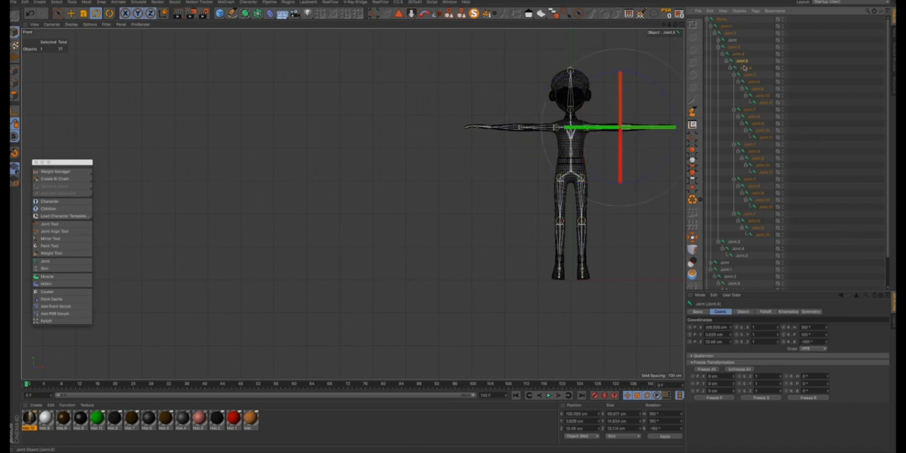
left_click(745, 68)
left_click(749, 74)
left_click(757, 125)
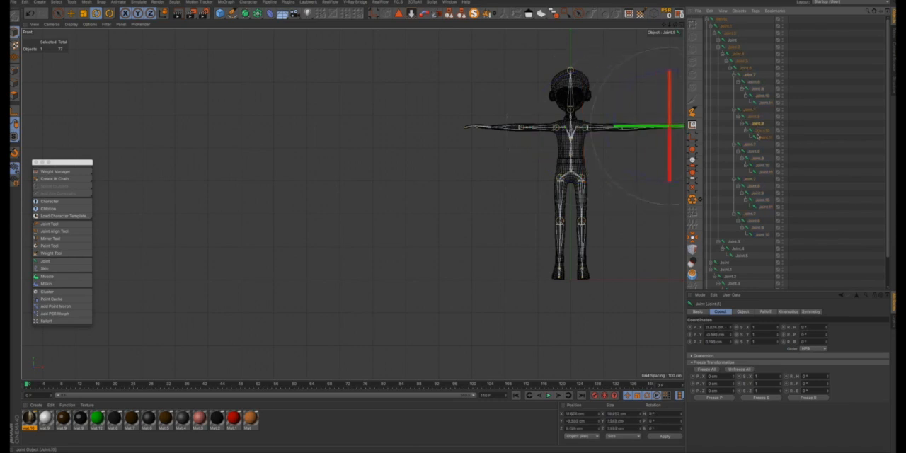
left_click(765, 137)
left_click(723, 262)
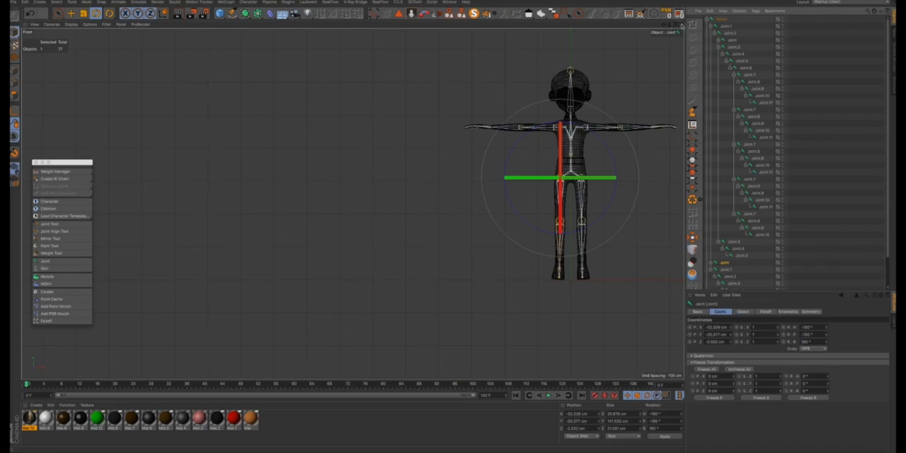
- Examine the rotation axes of the left hand's finger joint Joint.8 up close in the perspective view
left_click(682, 25)
left_click(350, 25)
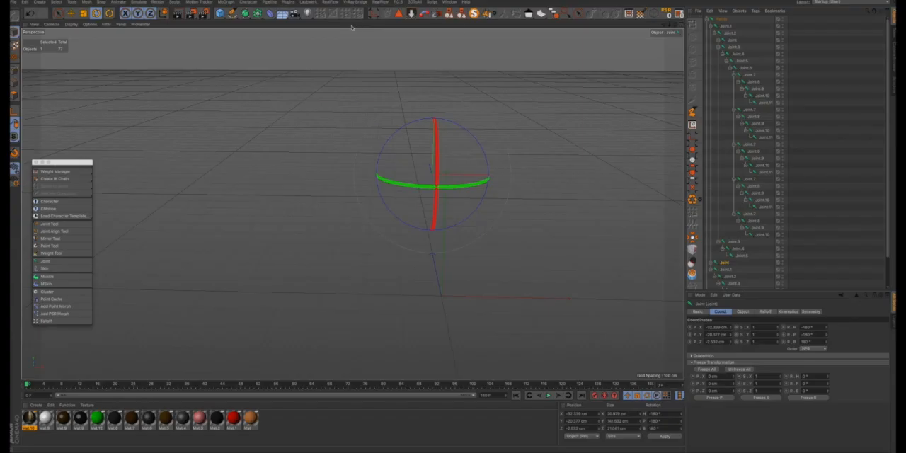
left_click_drag(520, 93, 467, 186, "alt")
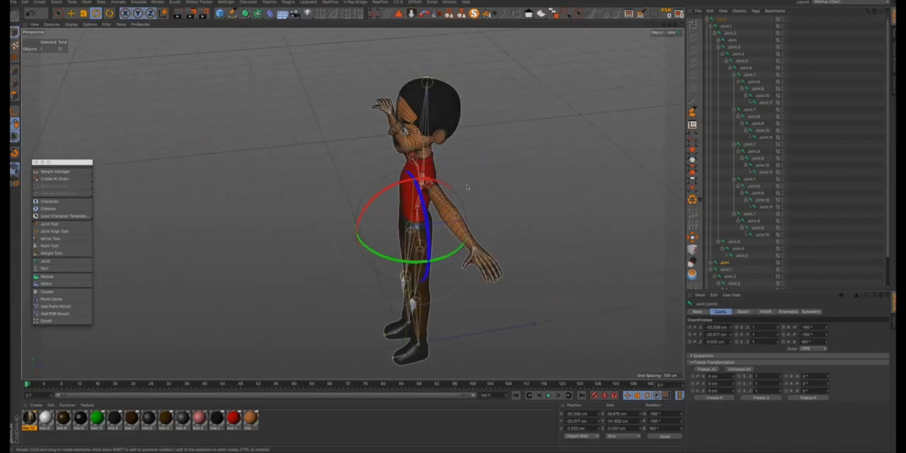
scroll(487, 266, "up", 10)
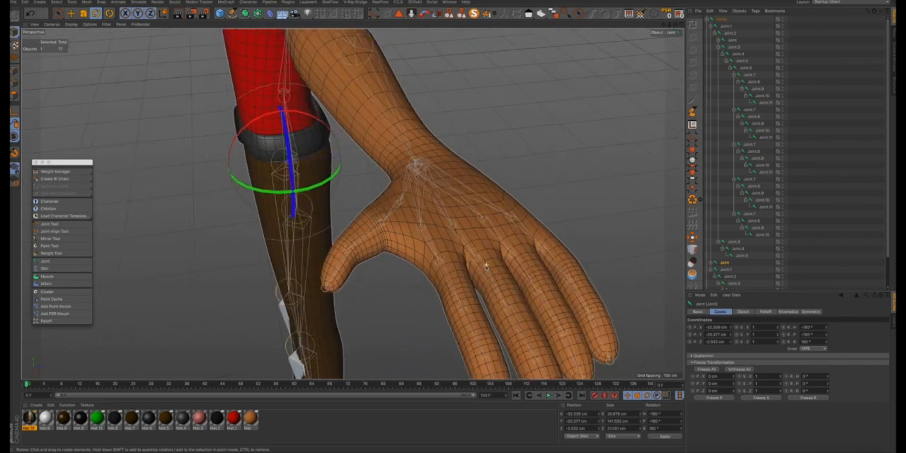
left_click_drag(487, 266, 352, 204, "alt")
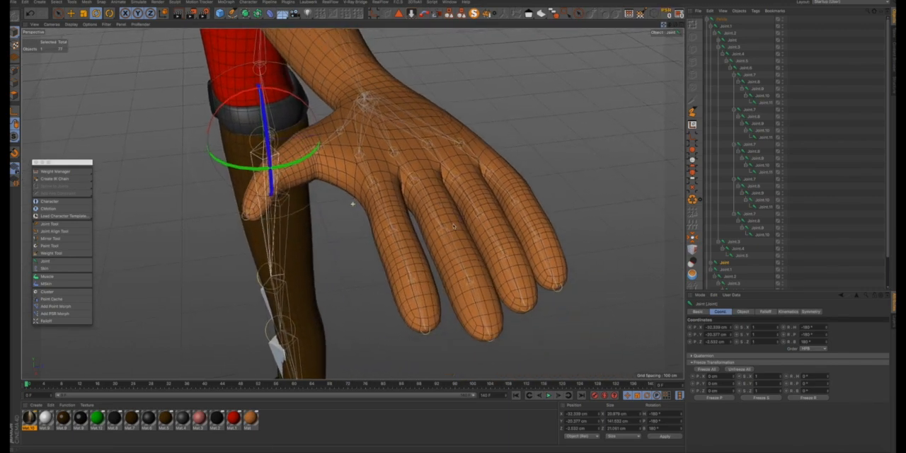
left_click(751, 112)
left_click(752, 118)
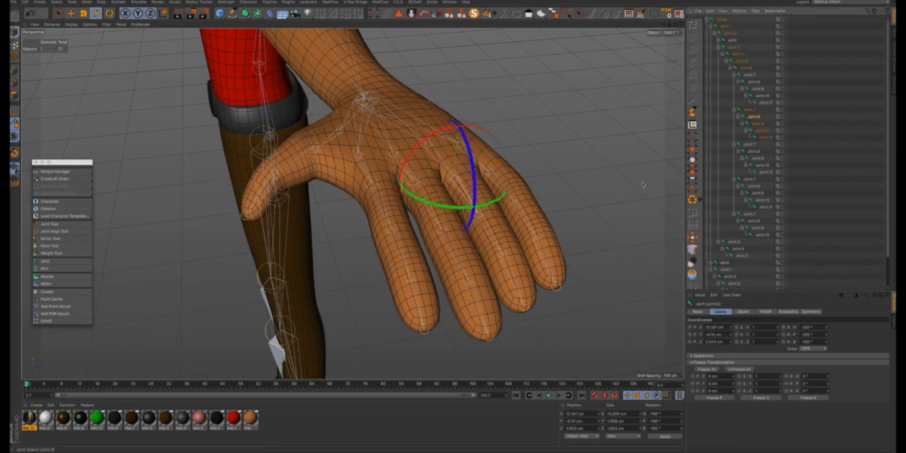
mouse_move(471, 161)
left_mouse_down()
mouse_move(472, 201)
mouse_move(441, 190)
mouse_move(442, 182)
mouse_move(481, 185)
mouse_move(484, 164)
left_mouse_up()
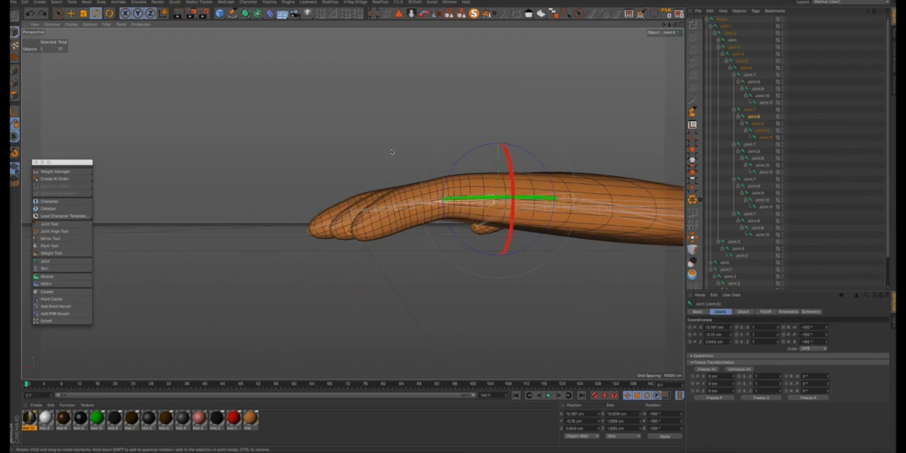
left_click_drag(414, 204, 584, 213, "alt")
scroll(540, 213, "down", 10)
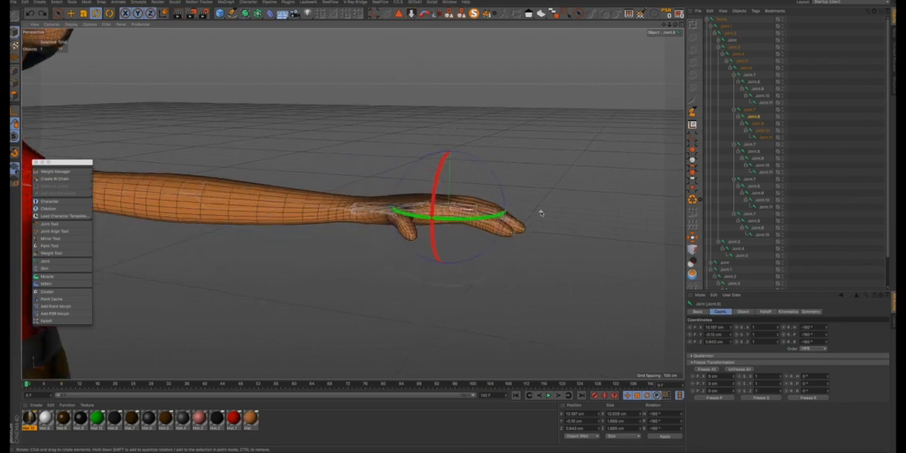
scroll(522, 206, "down", 1)
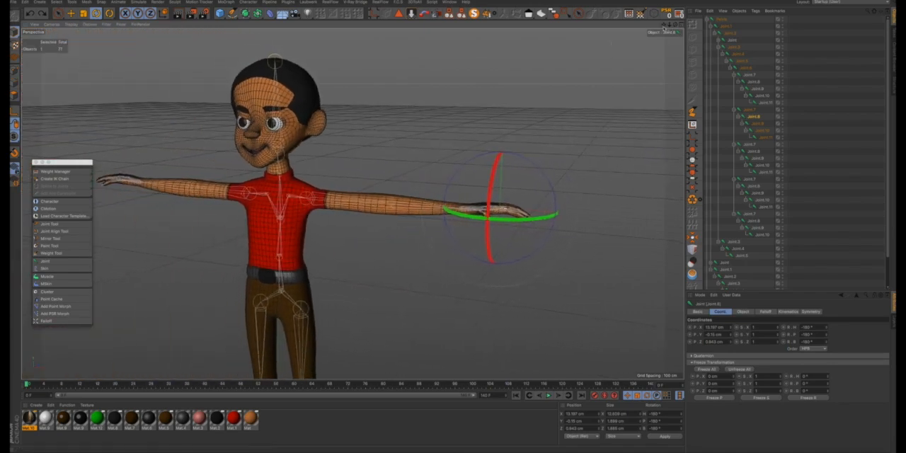
- Rename the first spine joint Joint.1, directly above the Pelvis, as Spine
left_click_drag(663, 25, 454, 226)
scroll(392, 167, "down", 5)
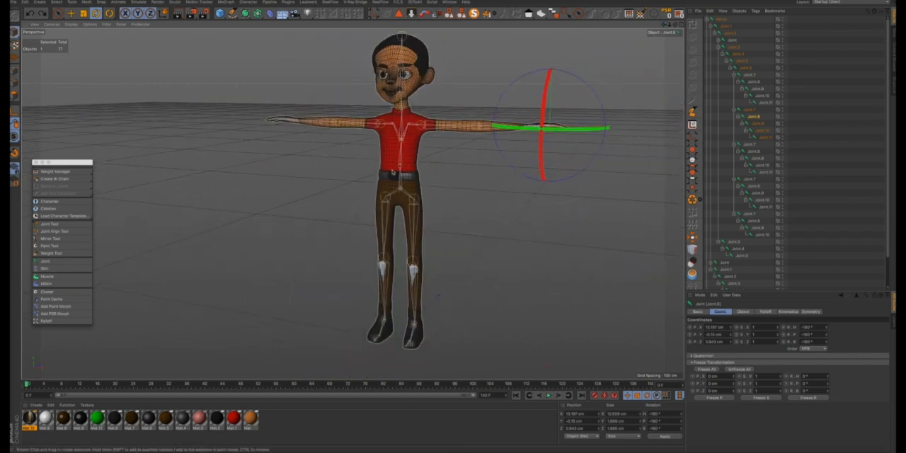
left_click_drag(392, 187, 439, 178, "alt")
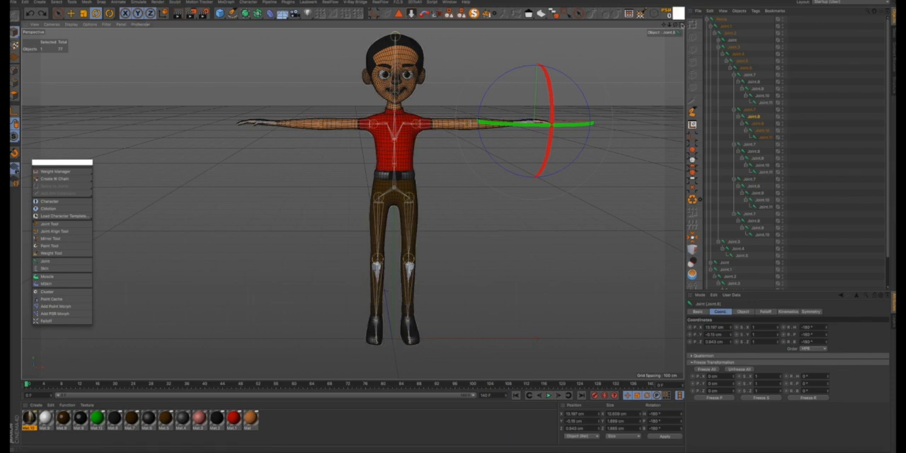
left_click(717, 21)
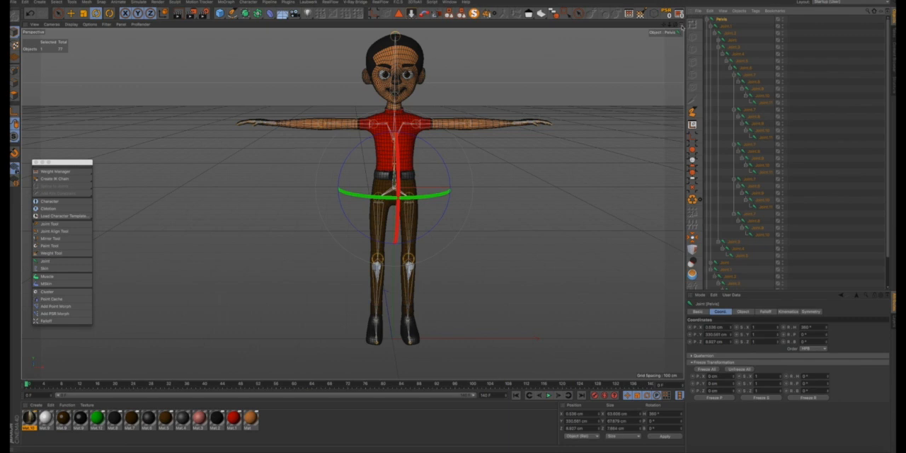
left_click(725, 27)
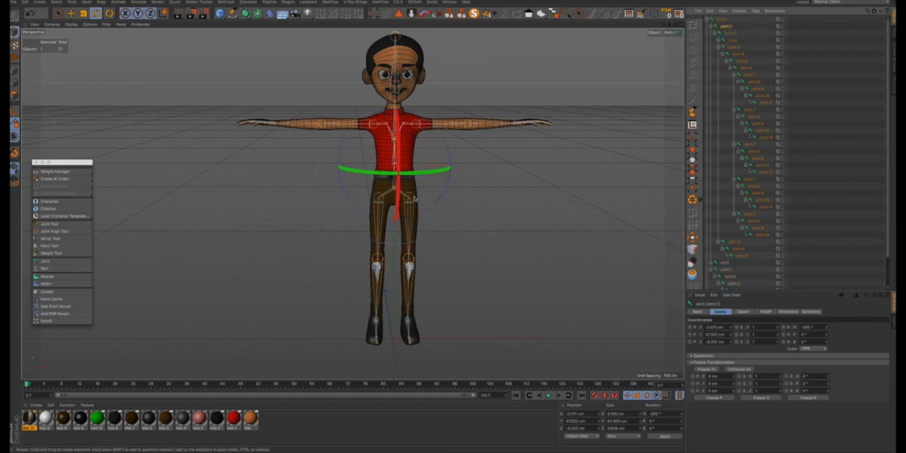
scroll(393, 200, "up", 5)
scroll(396, 177, "up", 3)
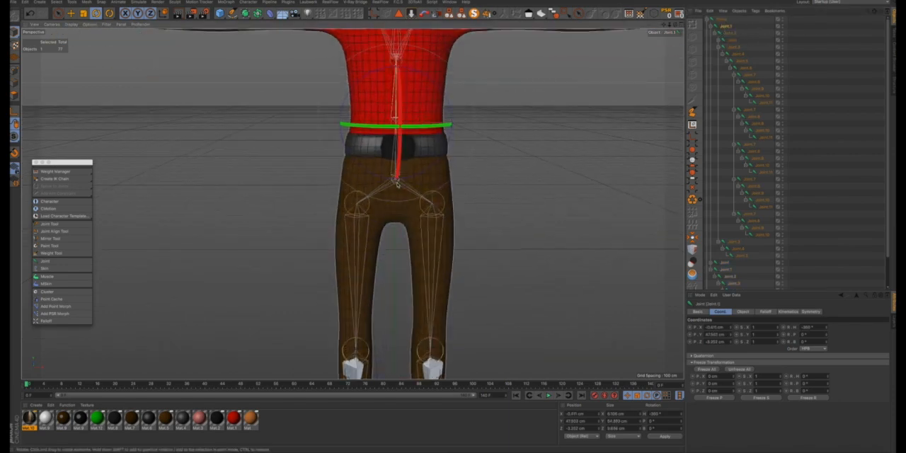
double_click(727, 27)
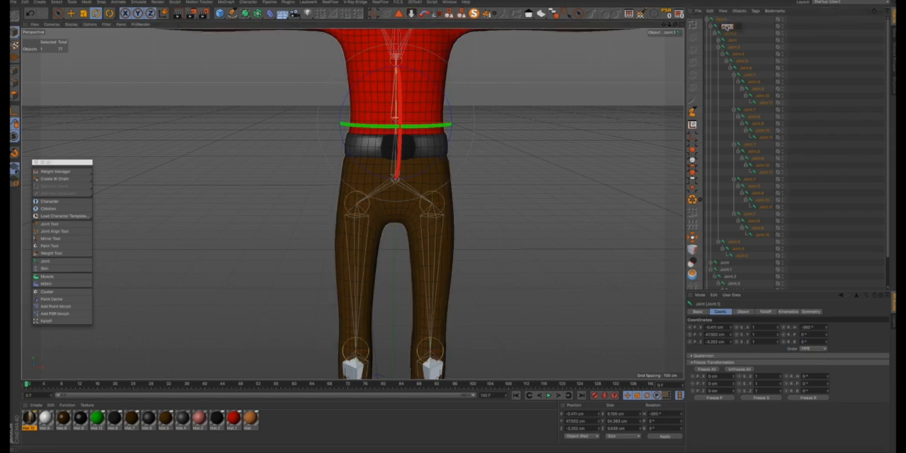
key("BackSpace")
type("Spine")
- Rename Joint.2, the child of the Spine joint, as Chest
left_click(732, 34)
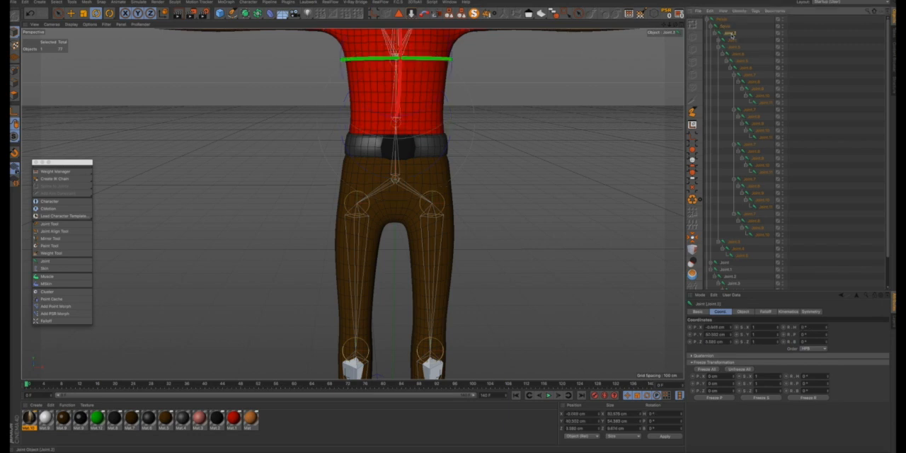
double_click(732, 34)
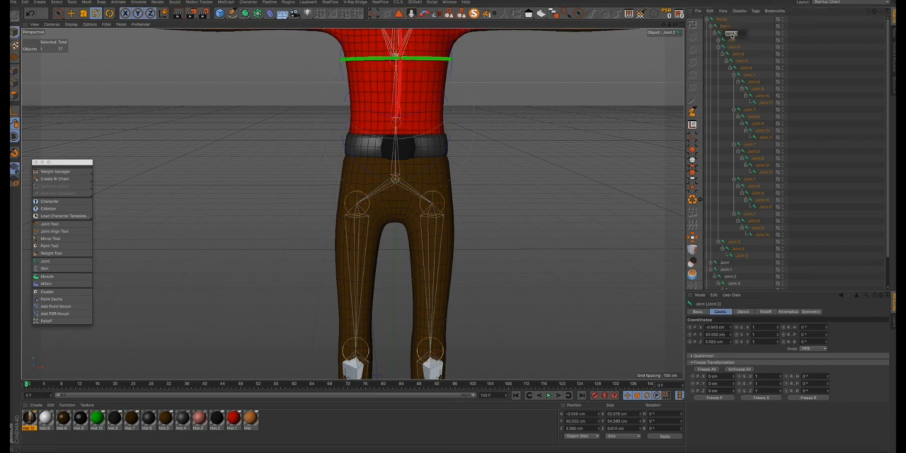
key("BackSpace")
key("Return")
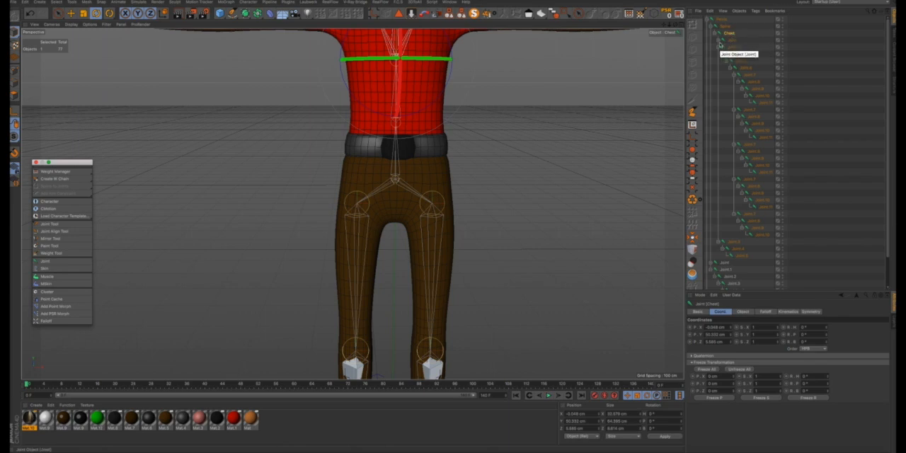
- Expand the right arm's joint chain under Chest and rename its first joint as R_Shoulder
scroll(512, 48, "down", 3)
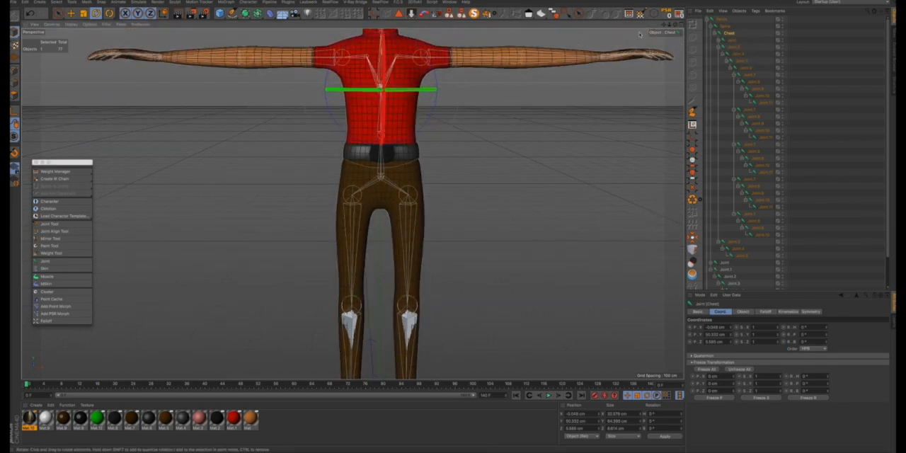
left_click_drag(664, 26, 658, 57)
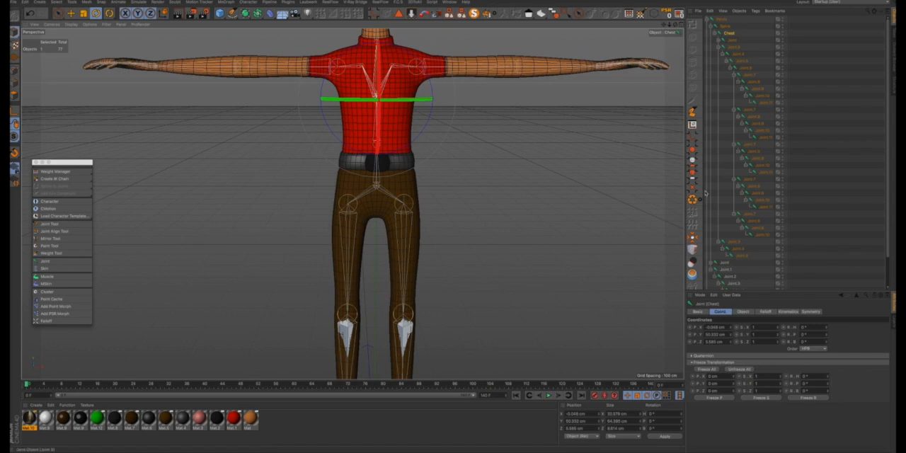
left_click(719, 40)
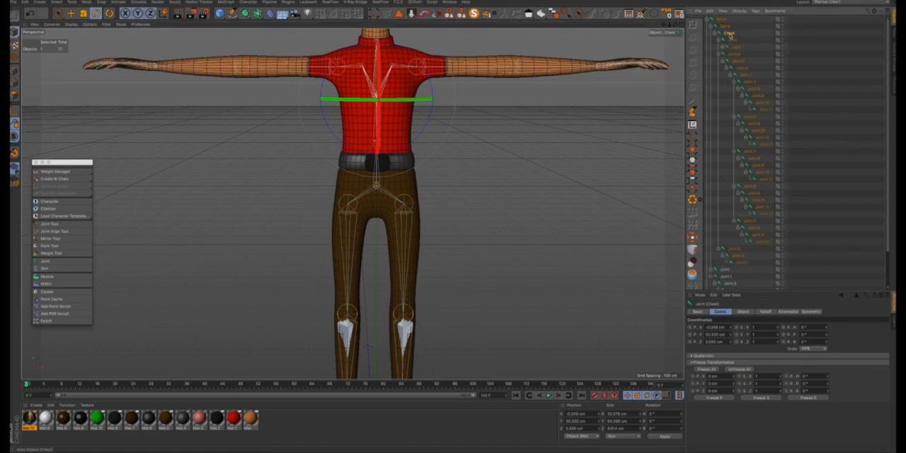
left_click(733, 41)
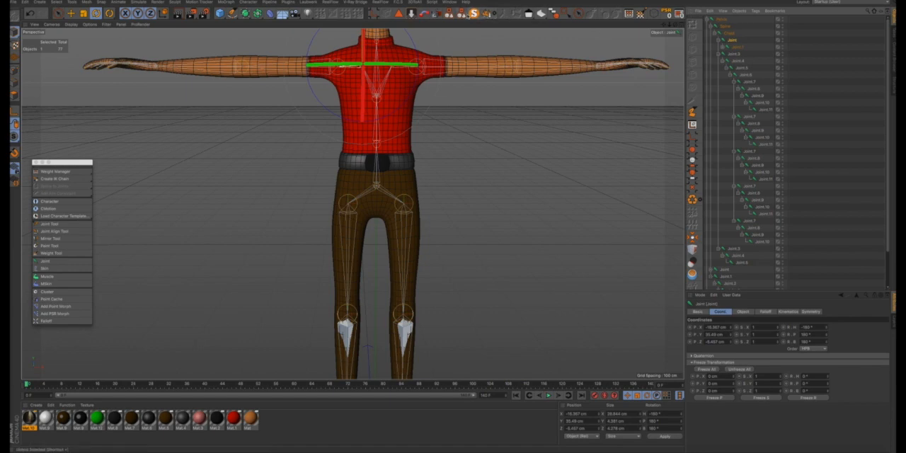
left_click(723, 48)
left_click(738, 47)
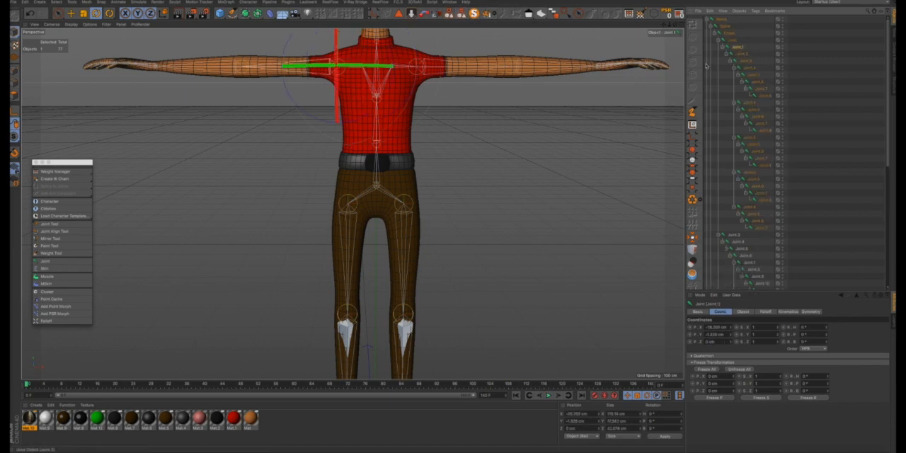
left_click(733, 41)
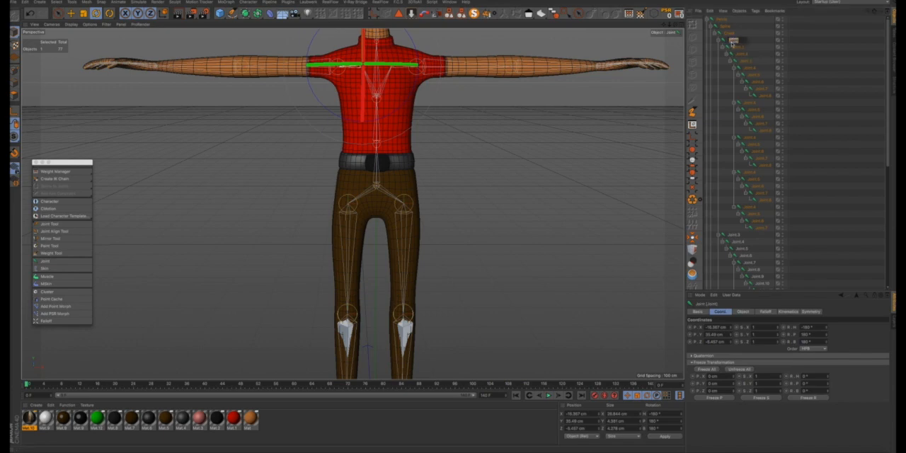
type("R_Shoulder")
- Rename the right upper-arm joint Joint.1 as R_Arm and the elbow joint Joint.2 below it as R_Elbow
left_click(739, 48)
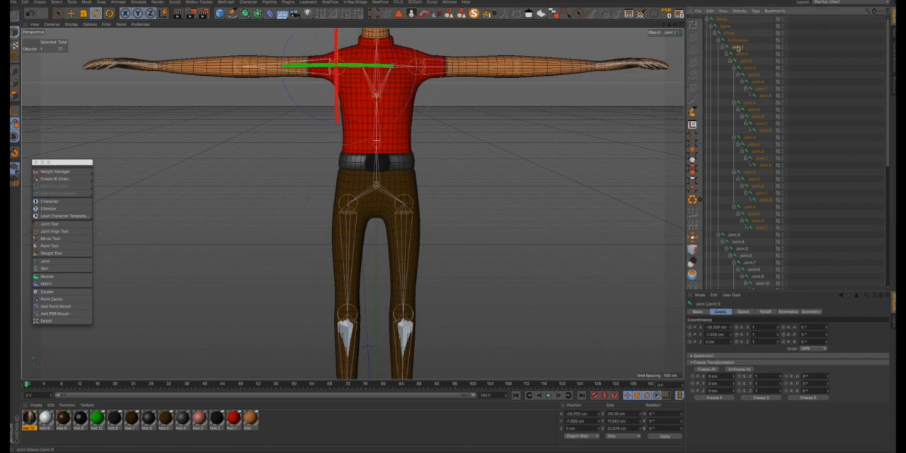
double_click(738, 48)
key("BackSpace")
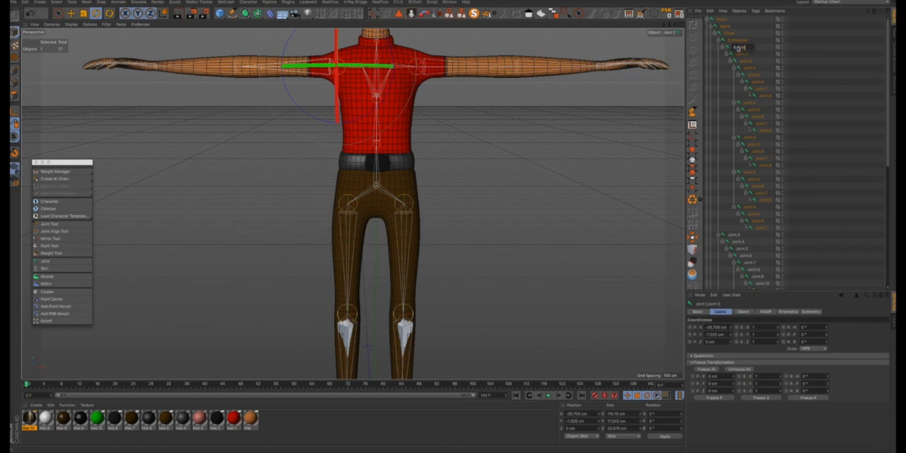
left_click(741, 54)
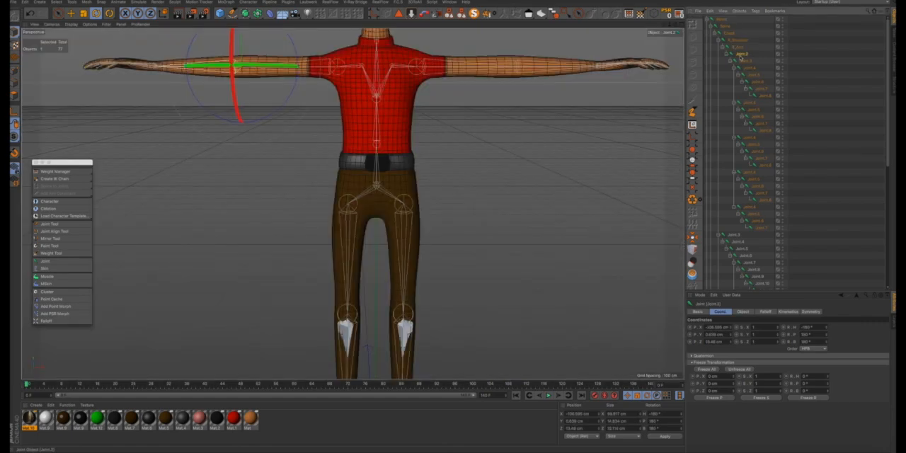
double_click(741, 55)
key("BackSpace")
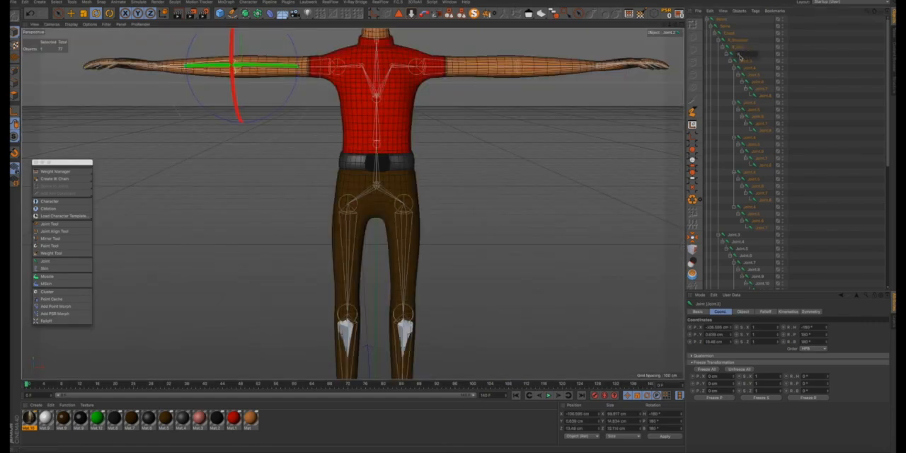
type("R_Elbow")
key("Return")
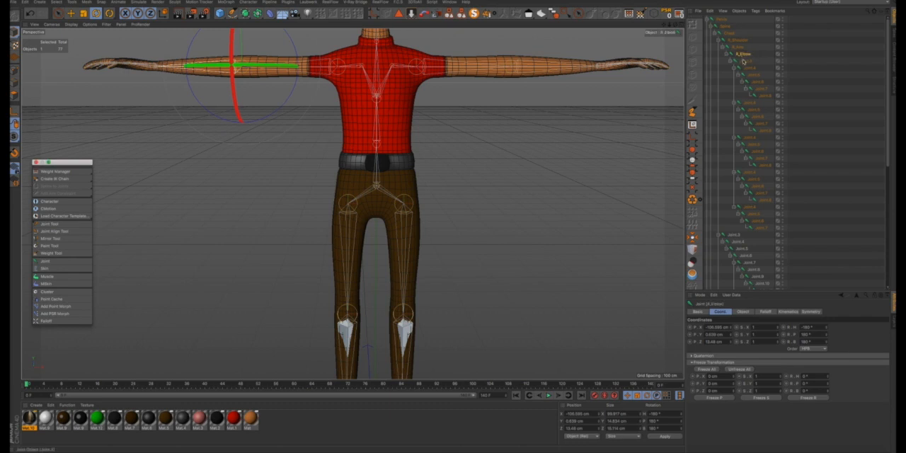
- Rename Joint.3 under R_Elbow as R_Wrist and collapse its finger joints in the hierarchy
left_click(746, 61)
double_click(746, 62)
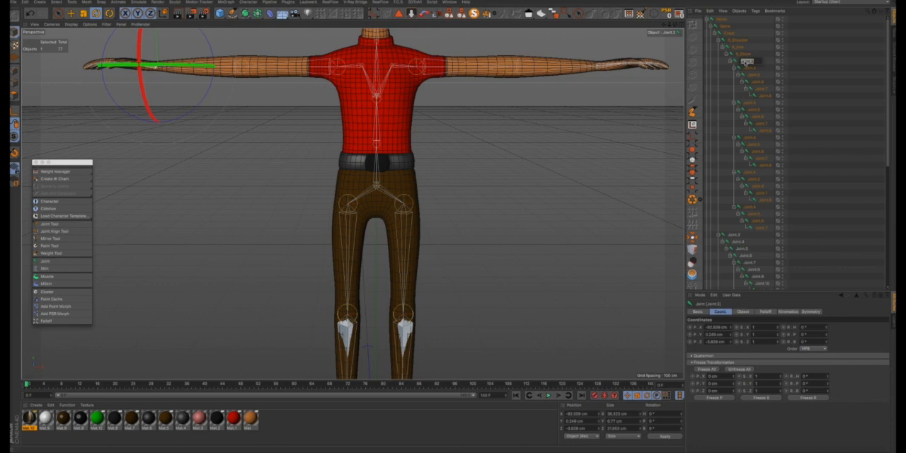
key("BackSpace")
type("R_Wrist")
key("Return")
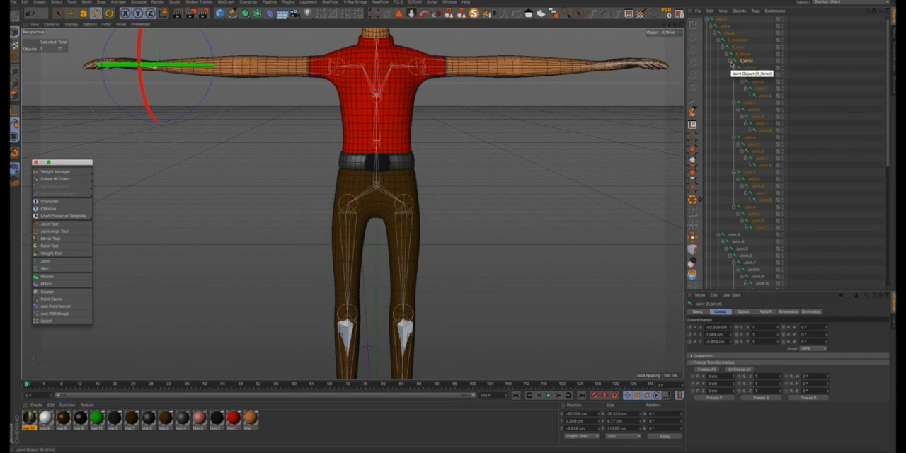
left_click(730, 63)
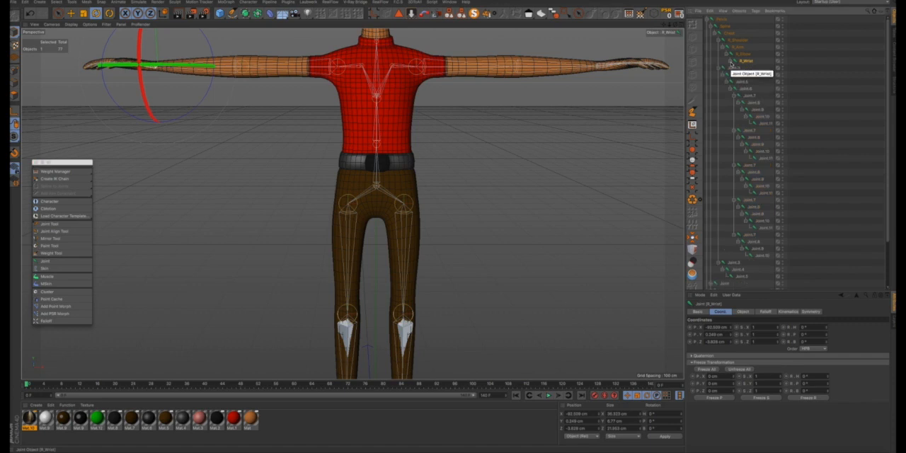
left_click(731, 62)
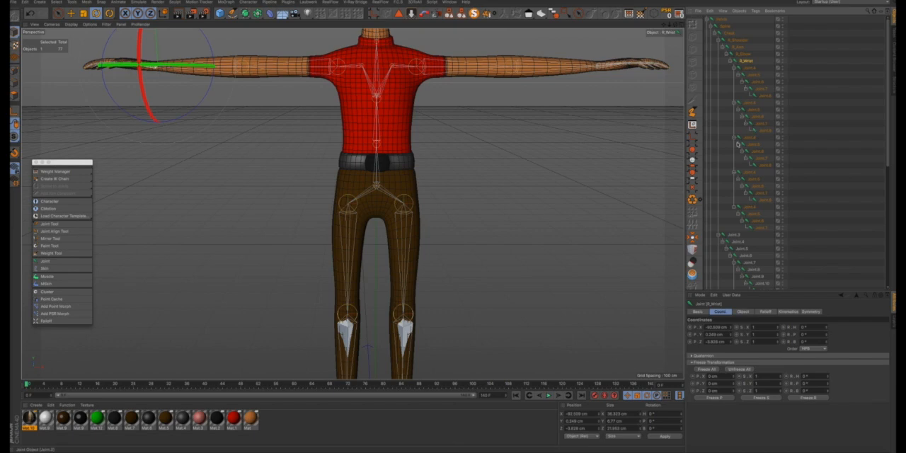
left_click(732, 64)
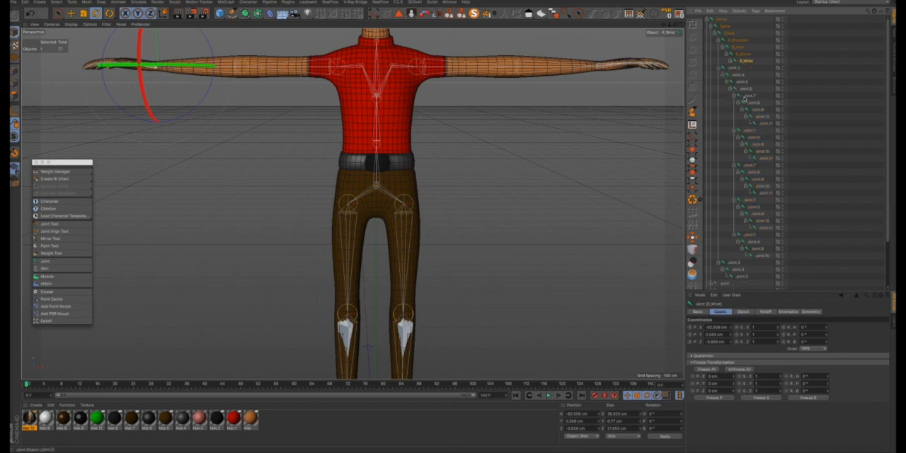
- Rename the left arm chain's first joint, Joint.3 under Chest, as L_Shoulder and its child joint as L_Arm
left_click(736, 74)
double_click(736, 69)
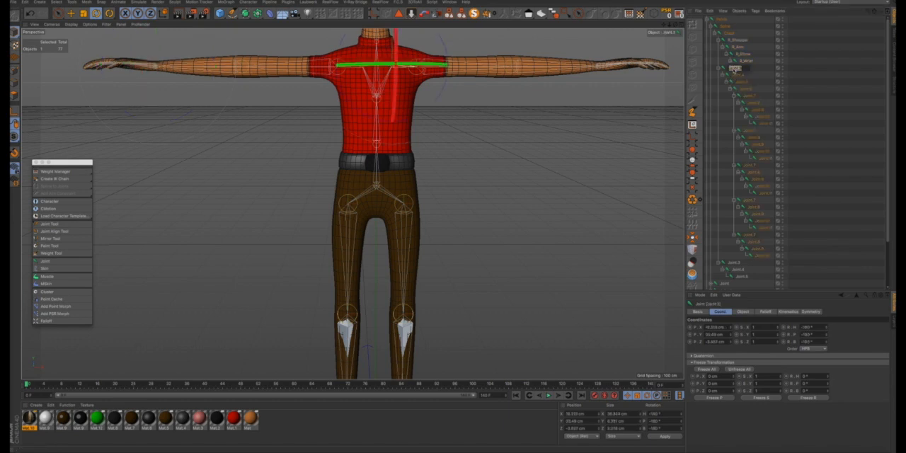
type("L")
type("oulder")
left_click(739, 75)
double_click(739, 75)
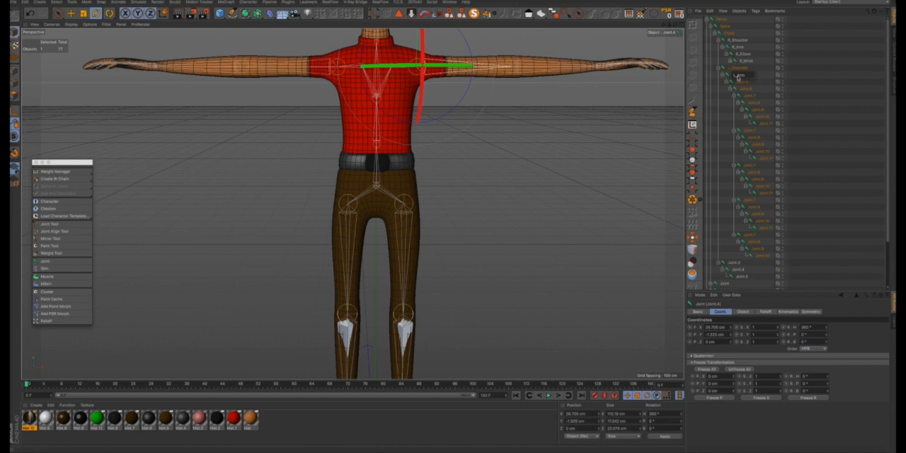
- Rename the left elbow joint, the child of L_Arm, as L_Elbow
double_click(741, 83)
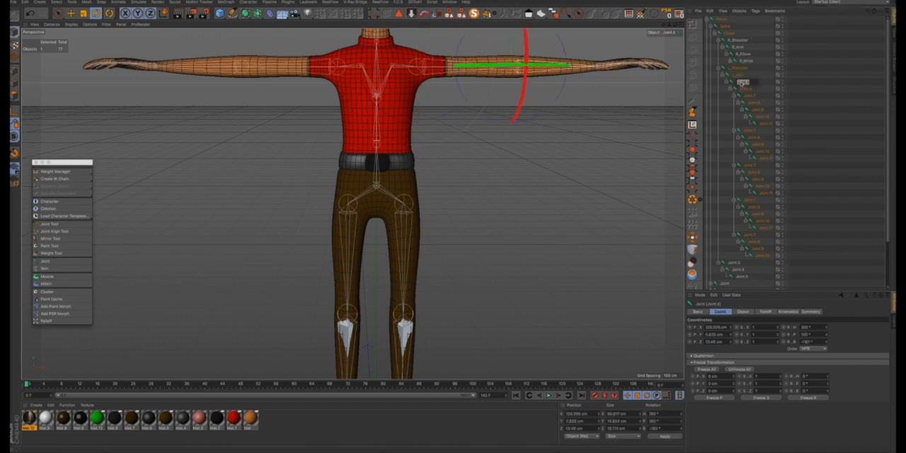
key("BackSpace")
type("L_Elbow")
key("Return")
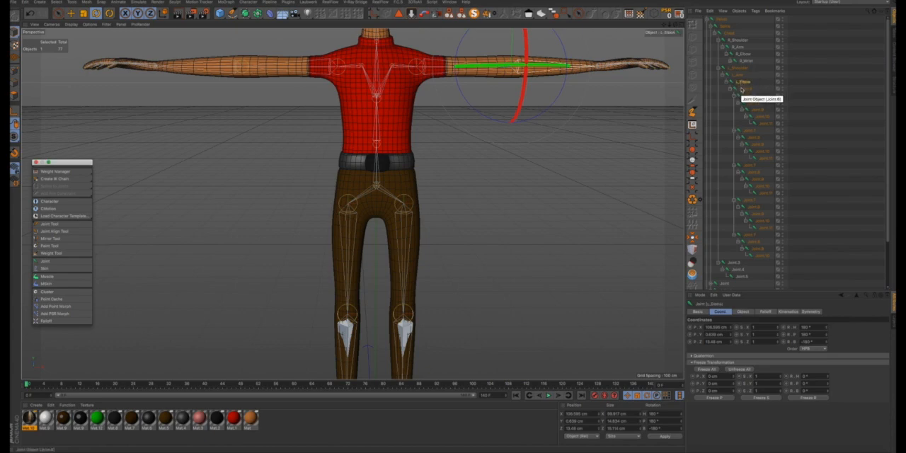
- Rename the joint under L_Elbow as L_Wrist and collapse its finger joints in the hierarchy
double_click(747, 89)
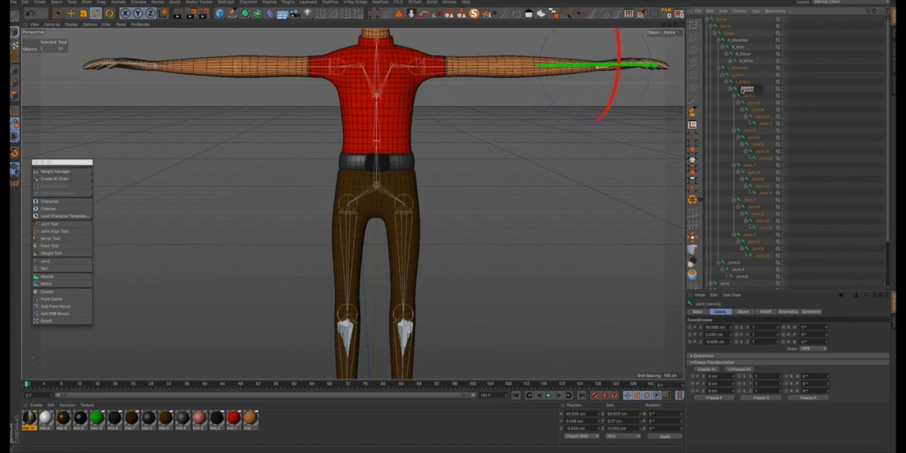
type("L_Wrist")
key("Return")
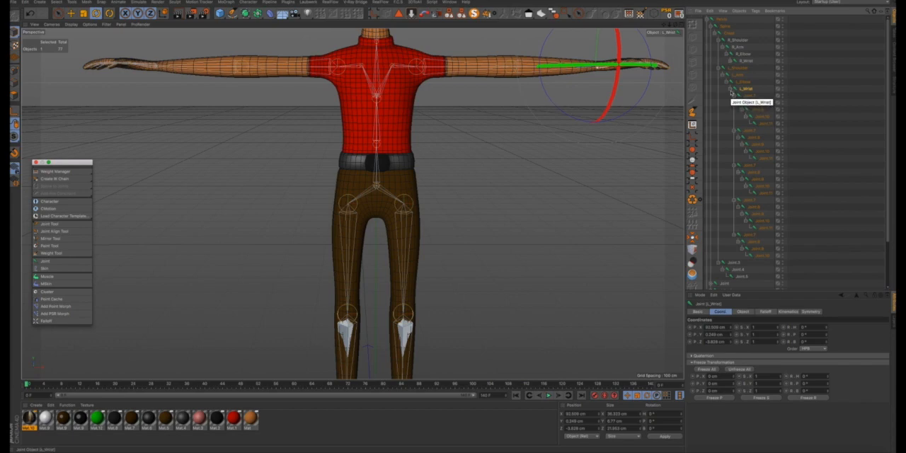
left_click(730, 90)
- Rename the remaining joint directly under Chest as Neck and its child joint as Head
left_click(732, 97)
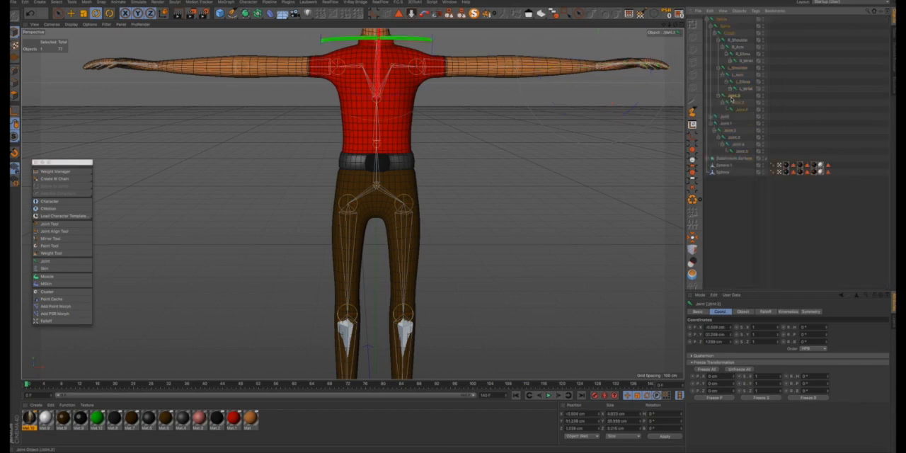
double_click(734, 97)
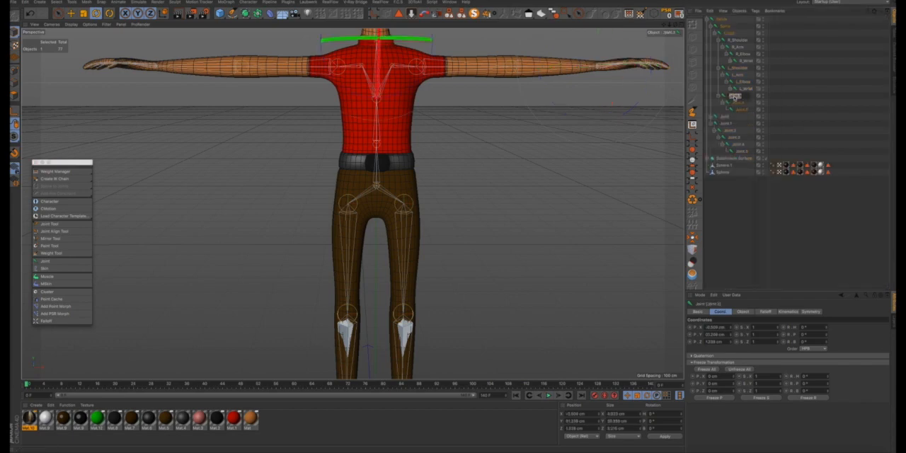
type("Neck")
double_click(737, 105)
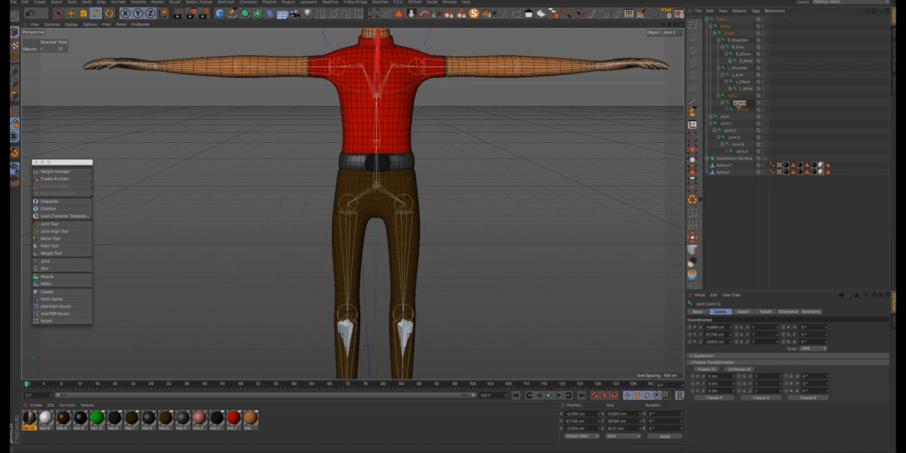
type("Head")
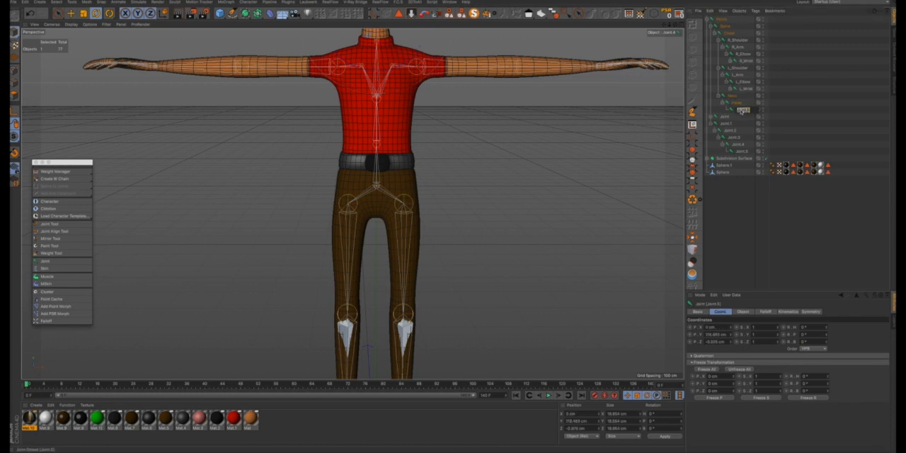
- Rename the last joint of the head chain, below Head, as Head End
double_click(742, 110)
type("Head End")
key("Return")
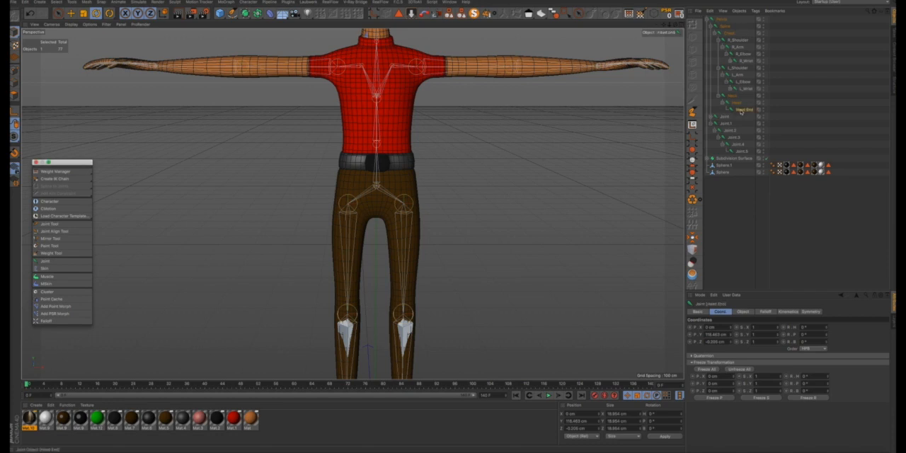
- Expand the right leg's joint chain in the hierarchy and rename its first joint as R_Leg
left_click(711, 117)
left_click(715, 124)
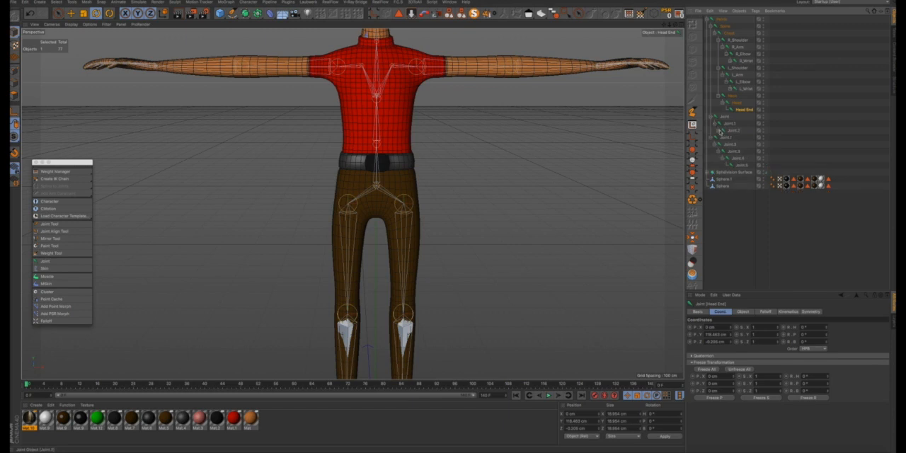
left_click(721, 131)
left_click(725, 137)
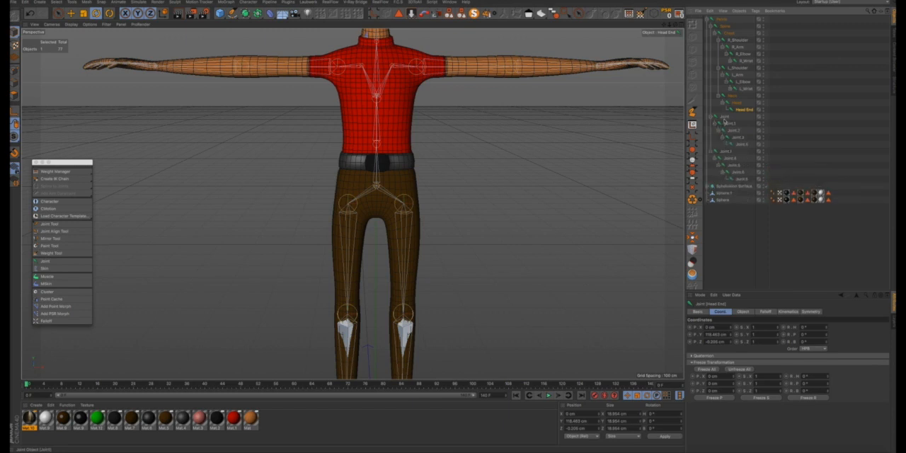
left_click(725, 118)
double_click(726, 119)
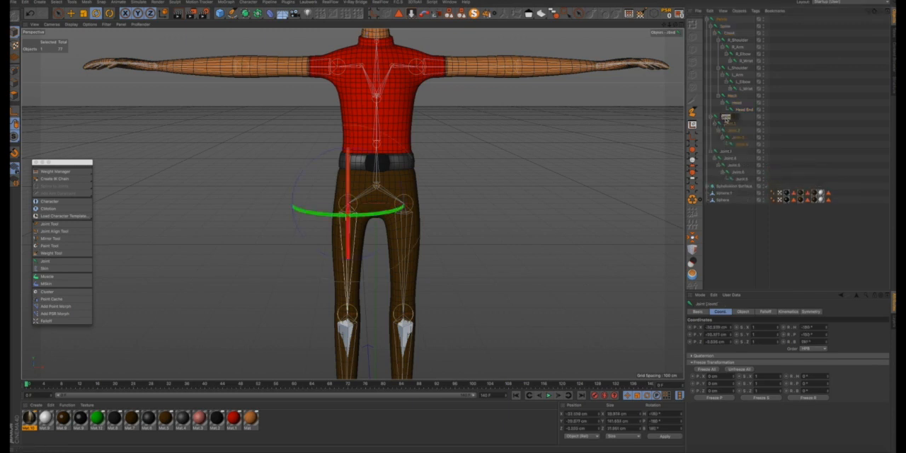
key("BackSpace")
- Rename the right knee joint under R_Leg as R_Knee and the joint below it as R_Heel
left_click(729, 124)
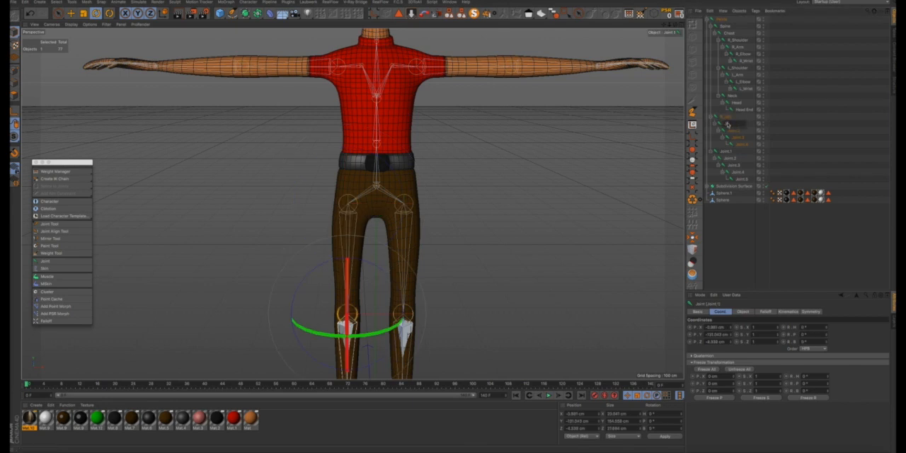
type("R_Knee")
key("Return")
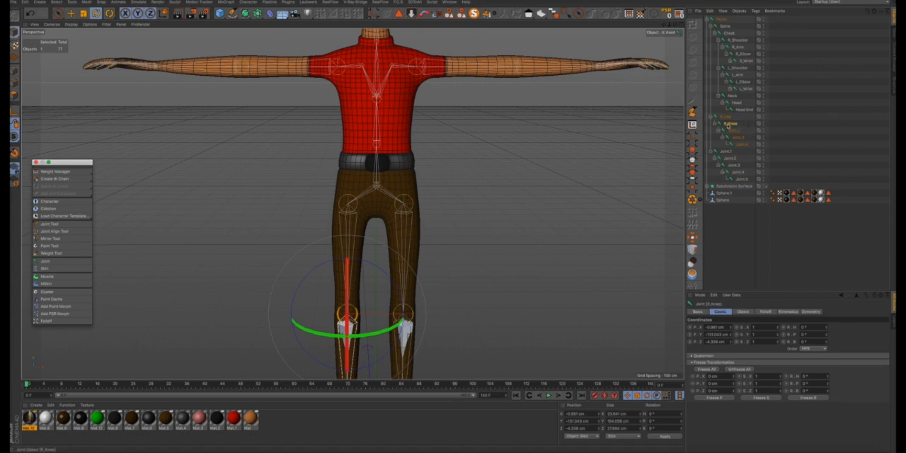
left_click(735, 130)
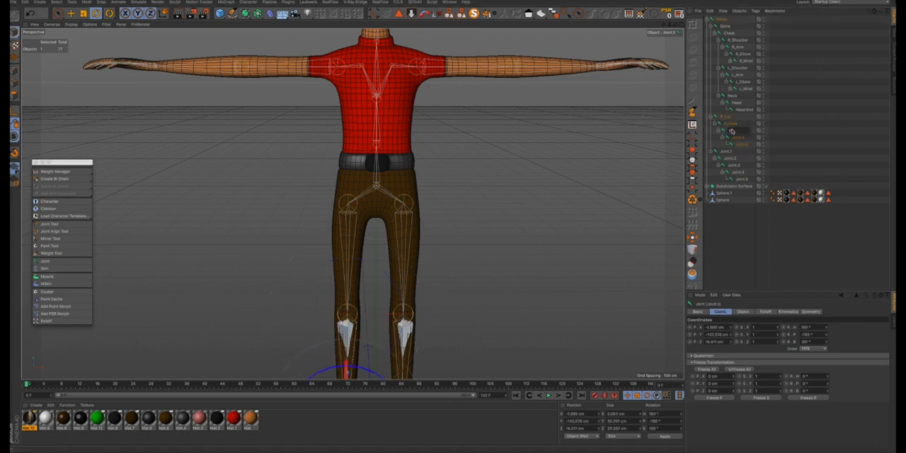
type("R_Ank")
key("Return")
- Rename the joint under R_Heel as R_Toe and the last joint of the right leg chain as R_Toe End
left_click(738, 139)
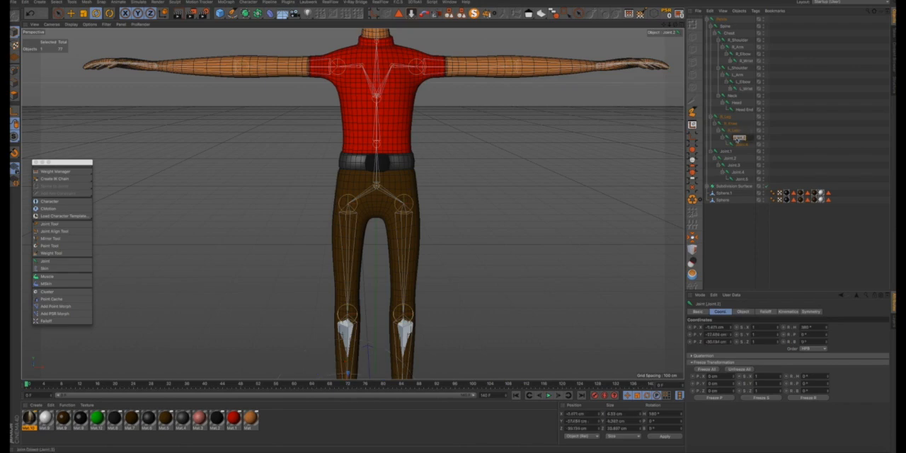
type("R_Toe")
key("Return")
double_click(741, 145)
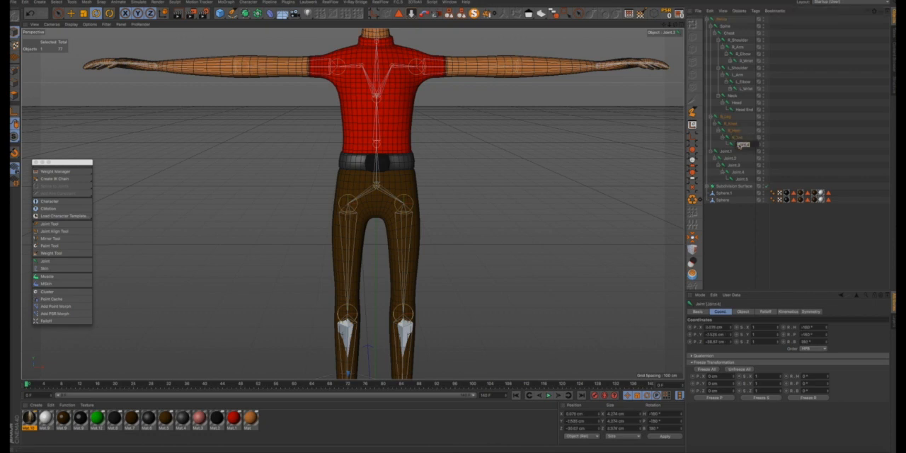
type("R_Toe End")
key("Return")
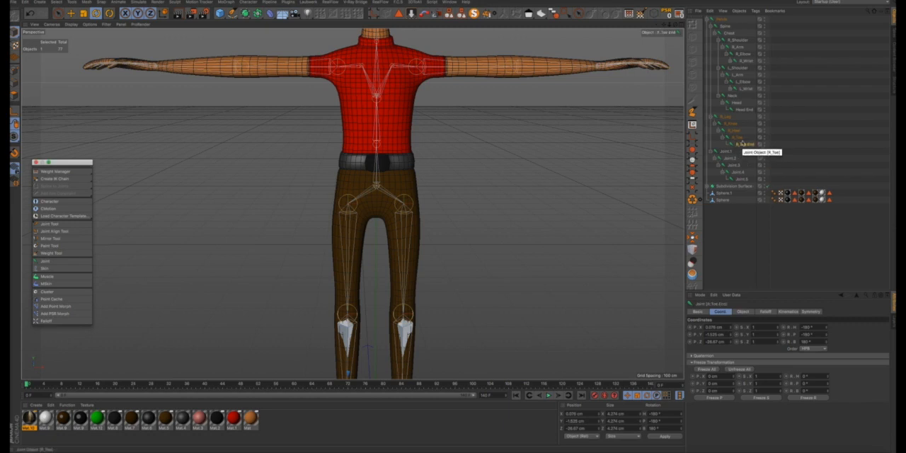
- Rename the left leg chain's first joint as L_Leg and the knee joint below it as L_Knee
left_click(727, 151)
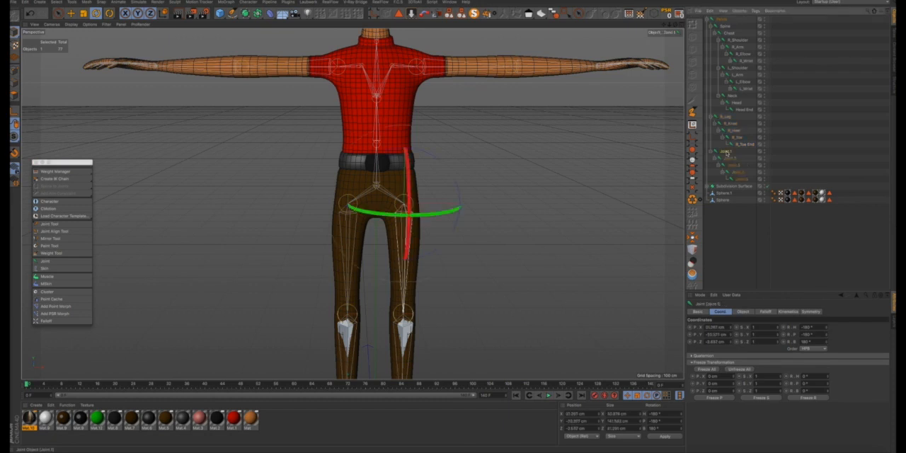
double_click(726, 152)
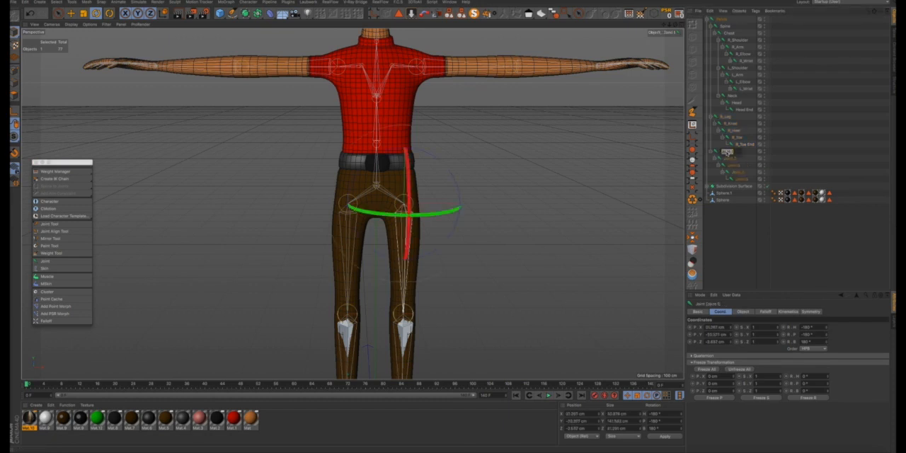
type("L_Leg")
left_click(730, 158)
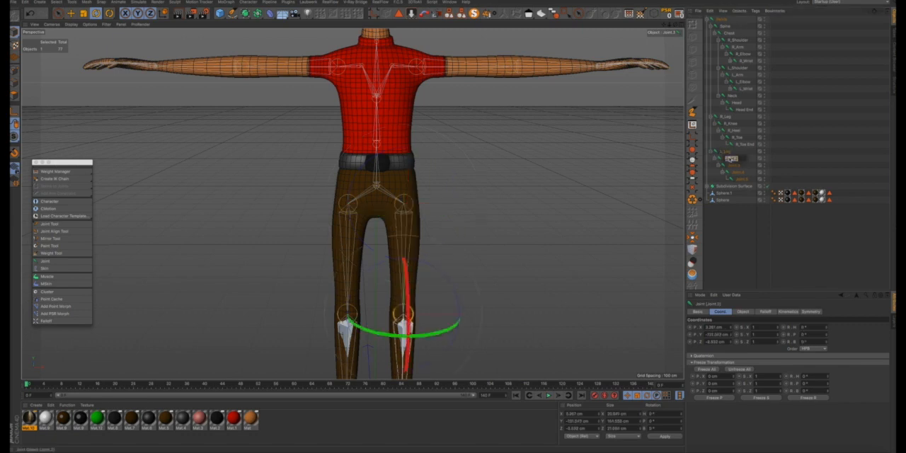
type("L_Knee")
key("Return")
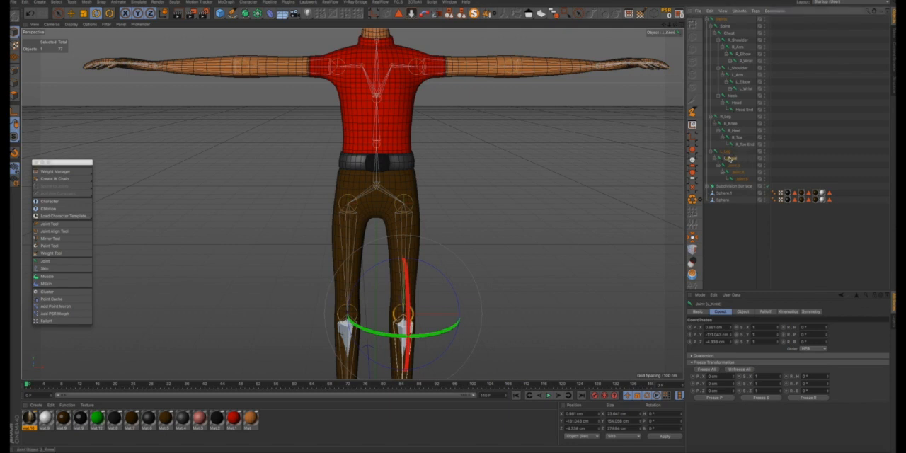
- Rename the joint under L_Knee as L_Heel and the following joint as L_Toe
left_click(736, 167)
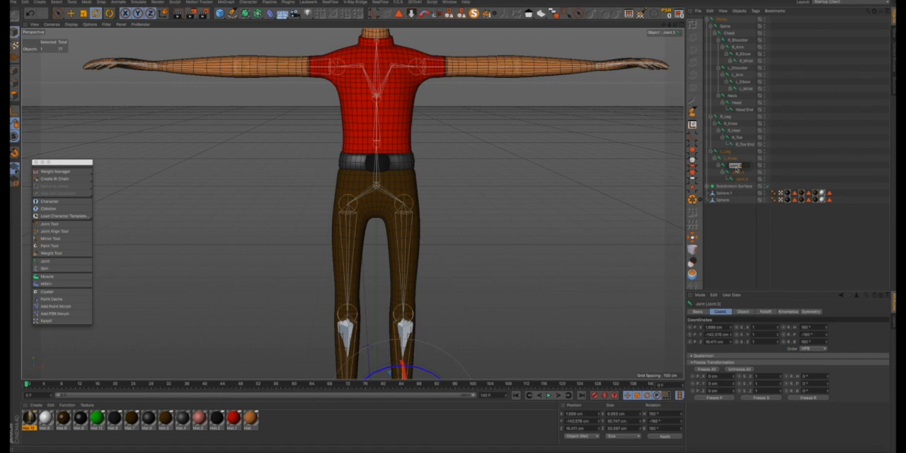
type("L_Heel")
key("Return")
double_click(736, 174)
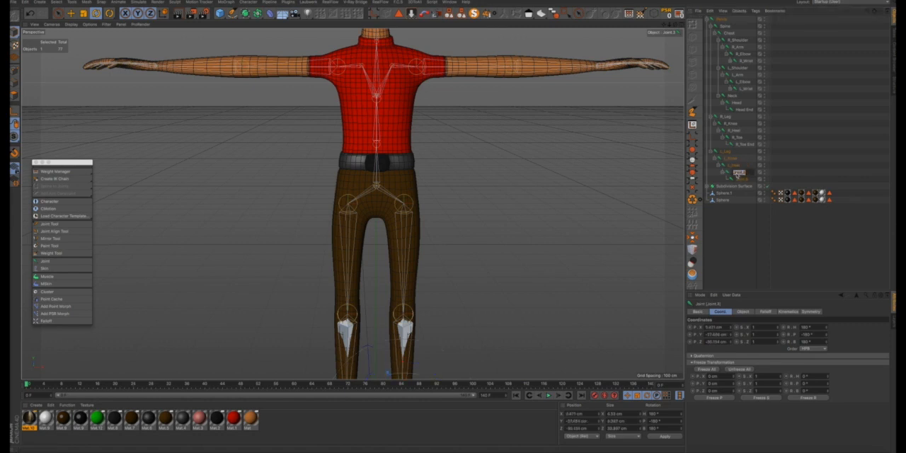
- Rename the last joint of the left leg chain, below L_Toe, as L_Toe End
double_click(741, 181)
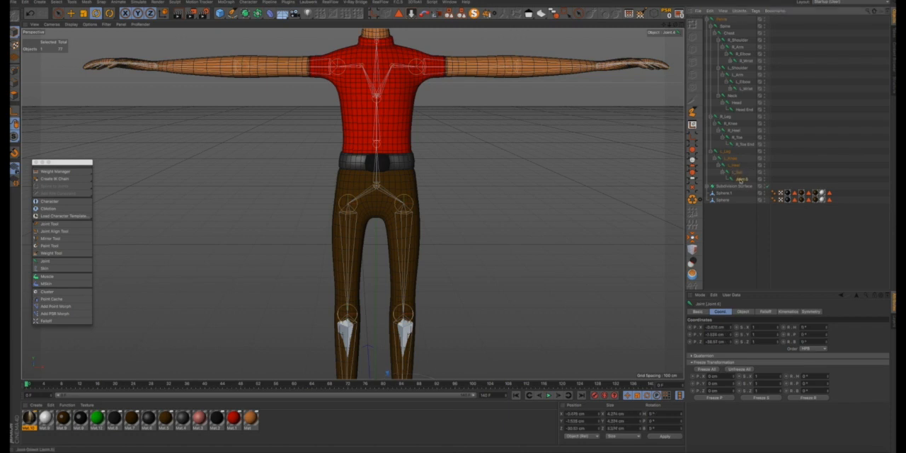
type("L")
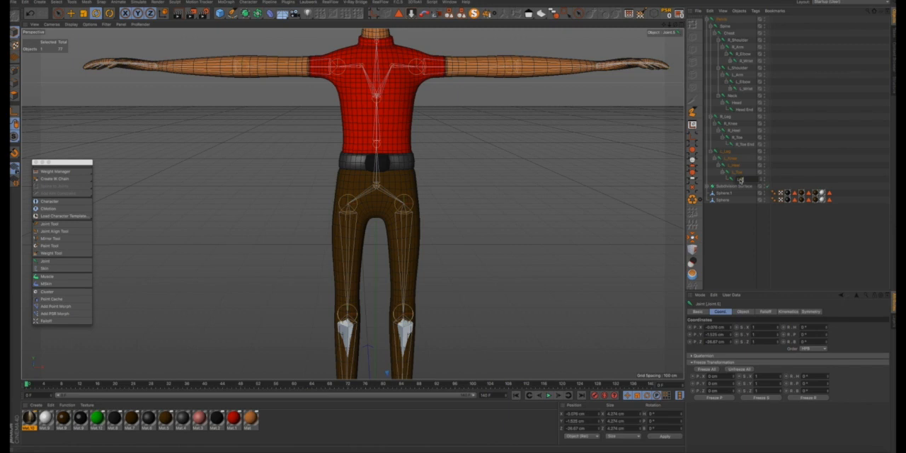
type("_Toe End")
key("Return")
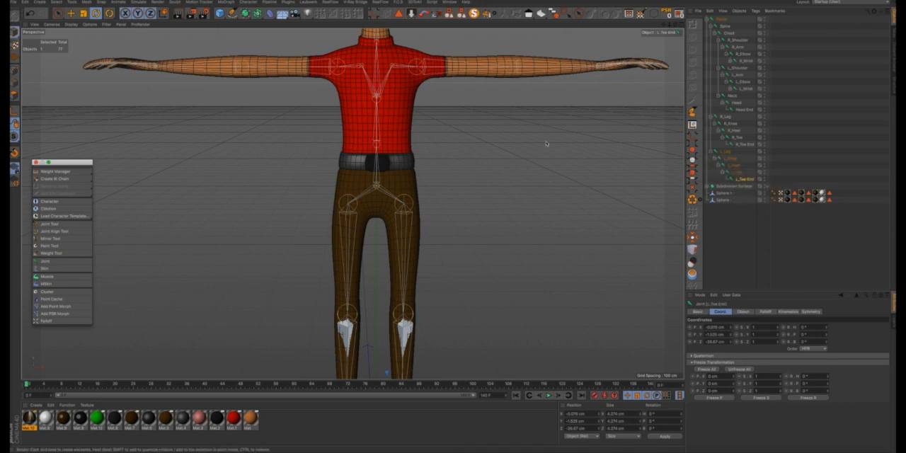
- Create IK chains for both legs, from L_Leg to L_Heel and from R_Leg to R_Heel
scroll(416, 154, "down", 5)
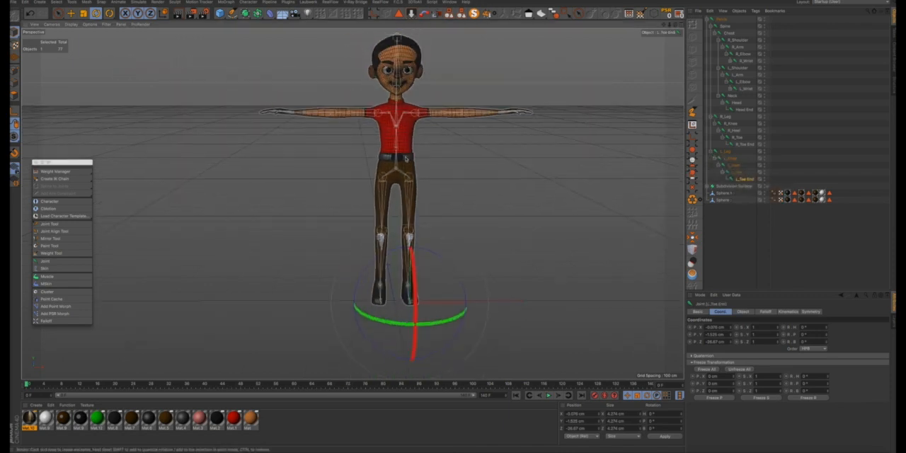
left_click_drag(402, 159, 376, 165, "alt")
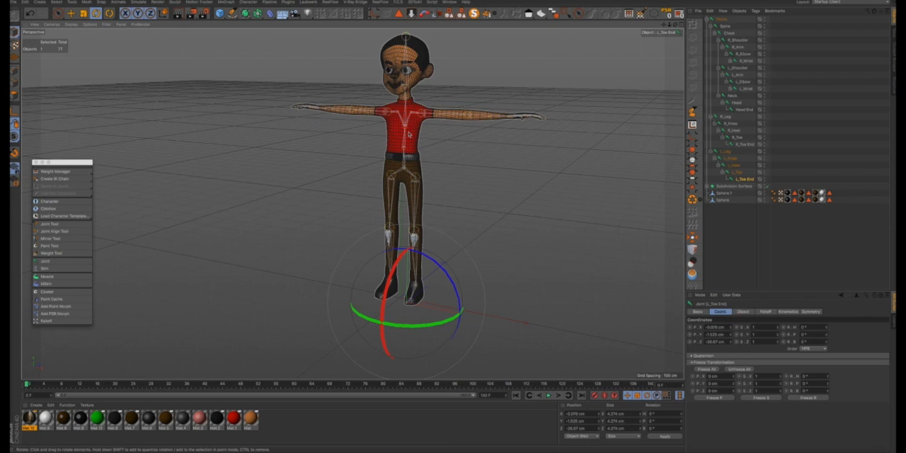
left_click(726, 153)
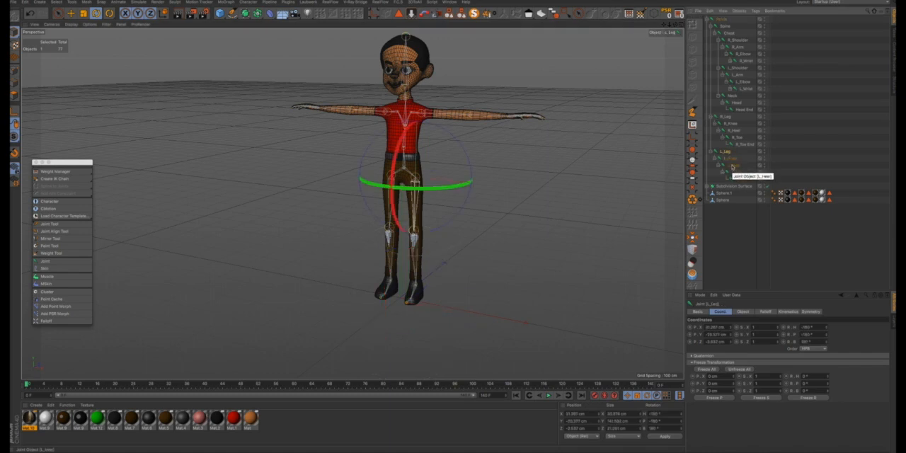
left_click(733, 167, "shift")
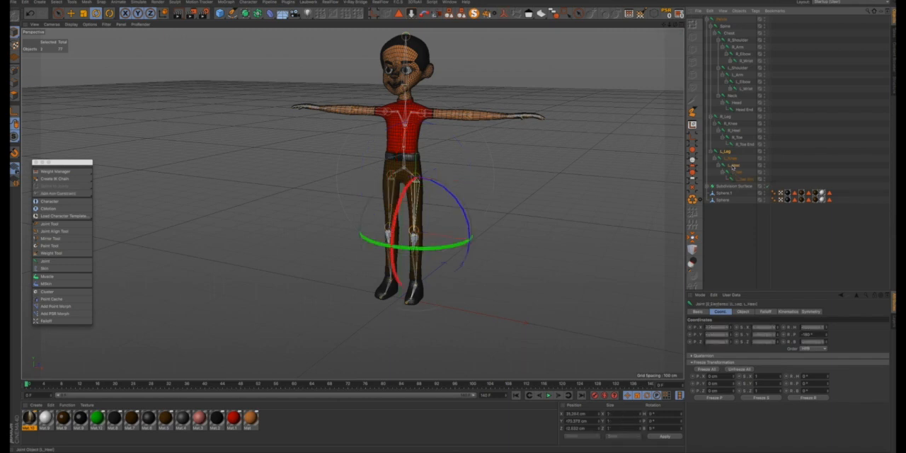
left_click(727, 123, "shift")
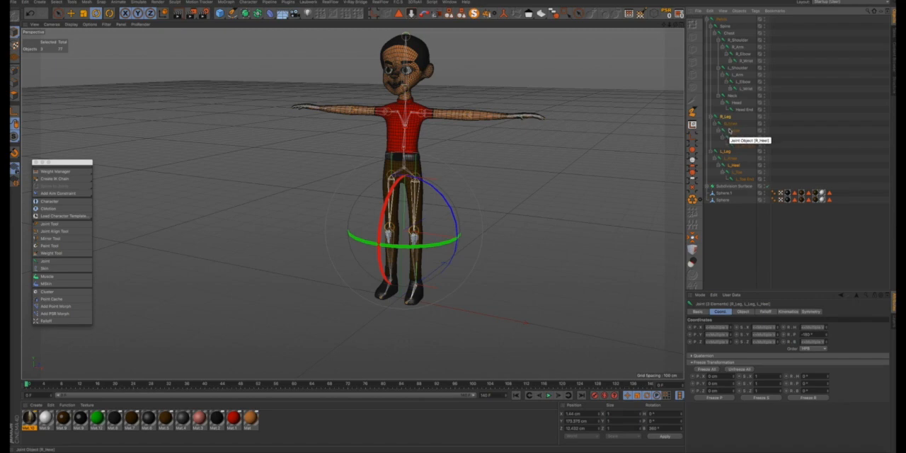
left_click(731, 132, "shift")
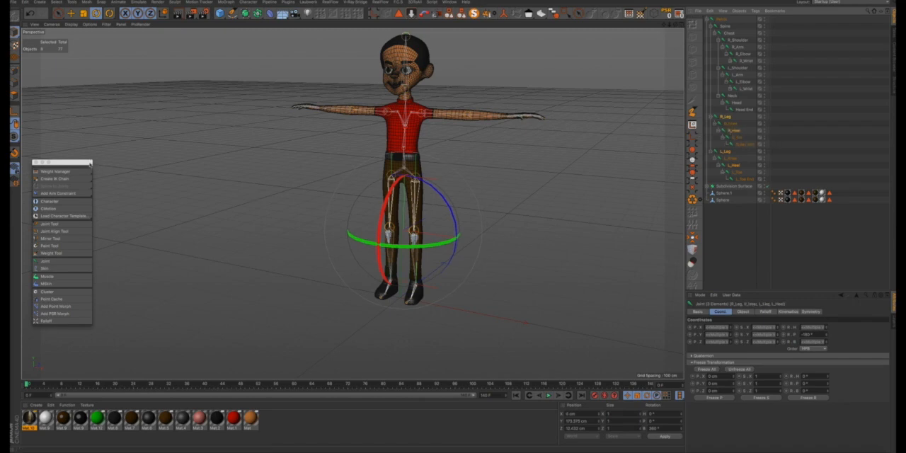
left_click_drag(91, 165, 280, 59)
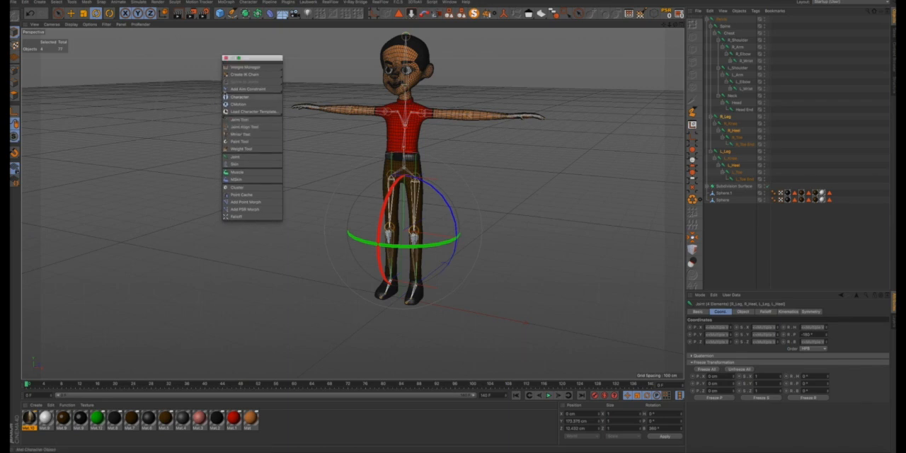
left_click(243, 76)
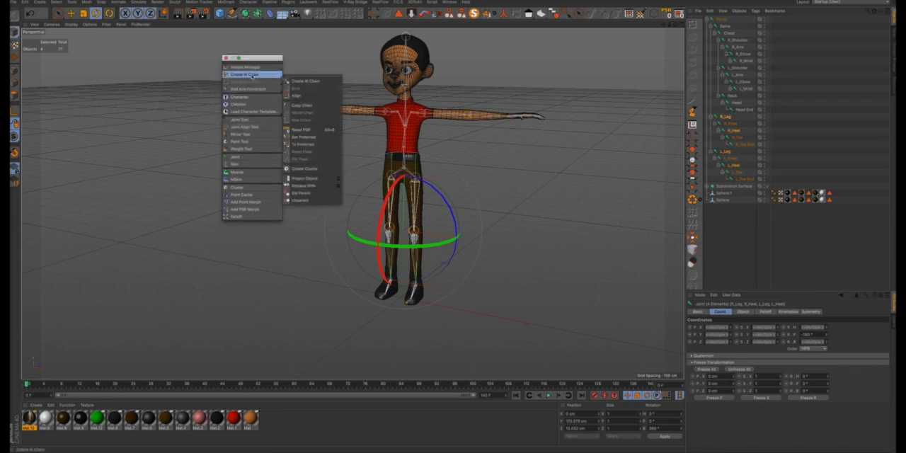
left_click(301, 82)
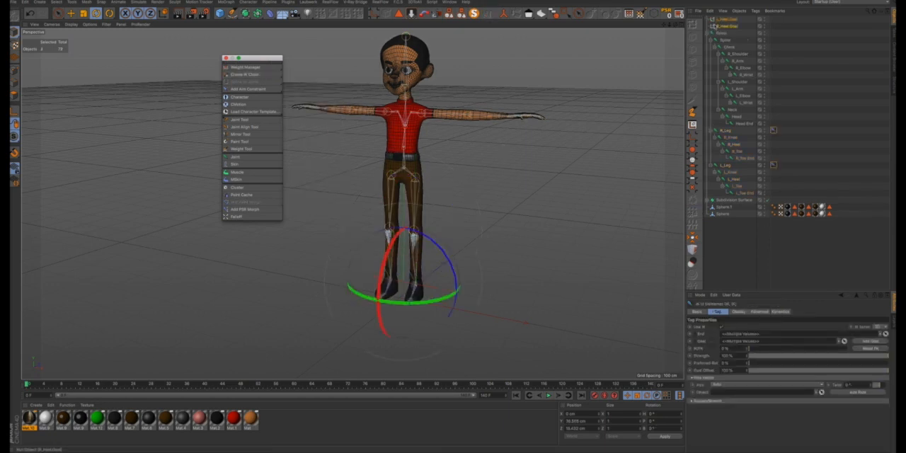
- Turn on the display colour for the L_Heel.Goal null, apply it to its icon and set it to red
left_click(718, 25)
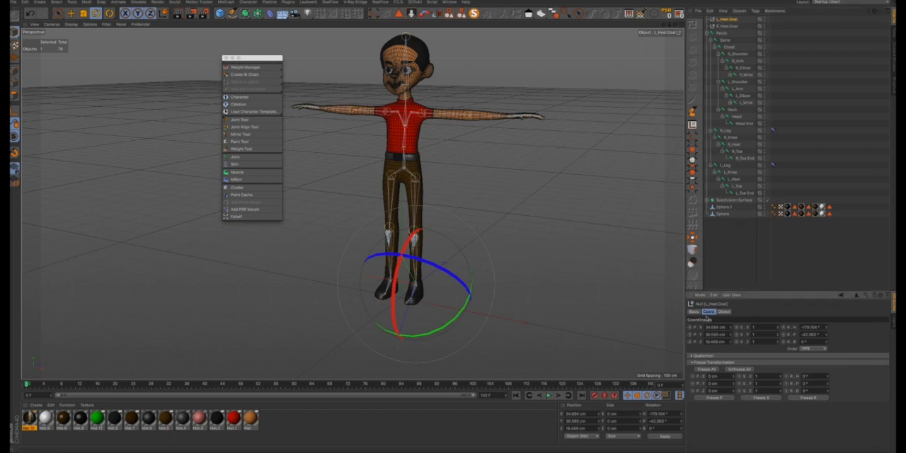
left_click(694, 312)
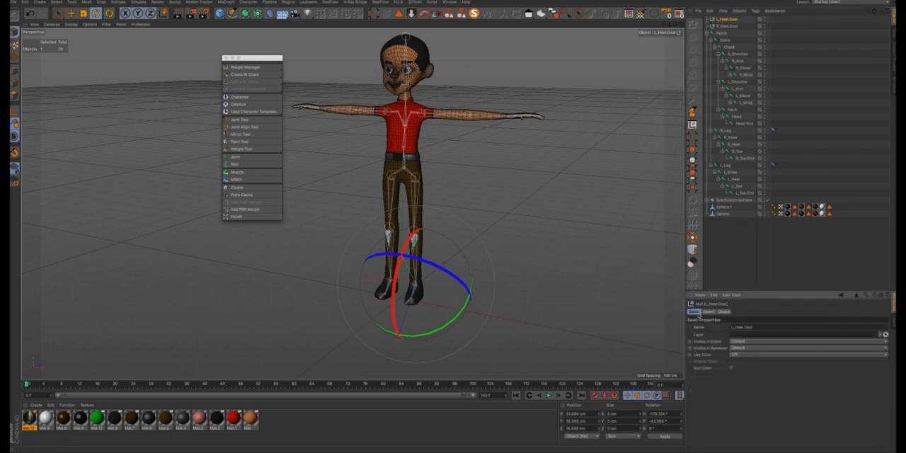
left_click(736, 354)
left_click(733, 368)
left_click(736, 362)
left_click_drag(763, 369, 804, 367)
left_click(745, 388)
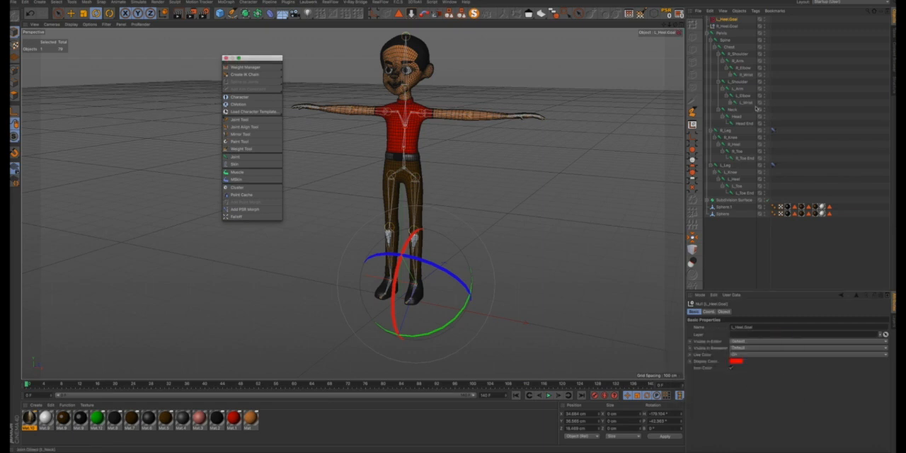
- Give the R_Heel.Goal null a fully saturated blue display colour and use that colour for its icon
left_click(725, 26)
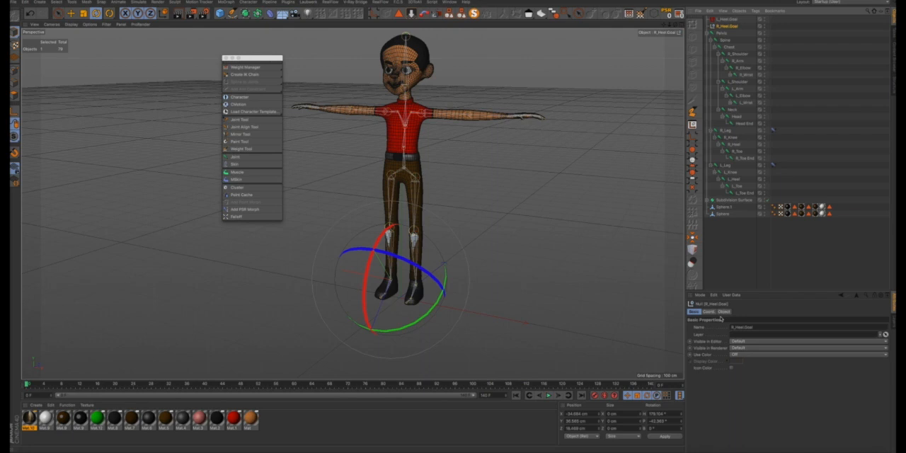
left_click(734, 354)
left_click(735, 375)
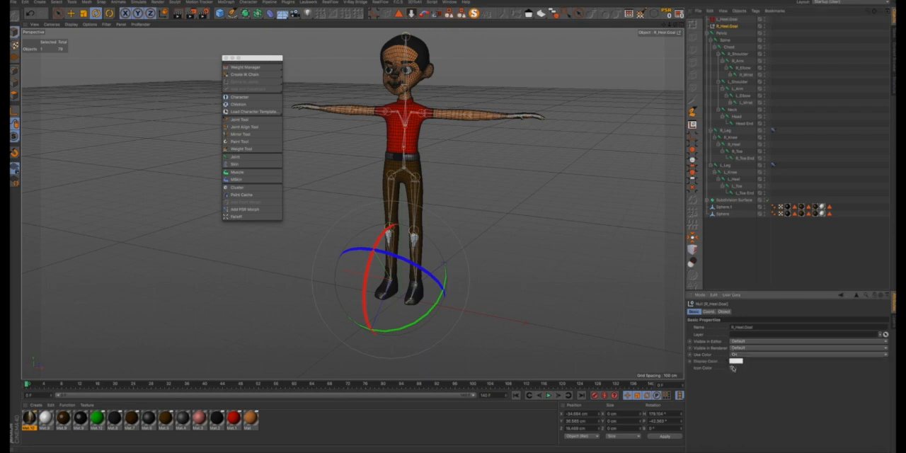
left_click(739, 361)
left_click(764, 358)
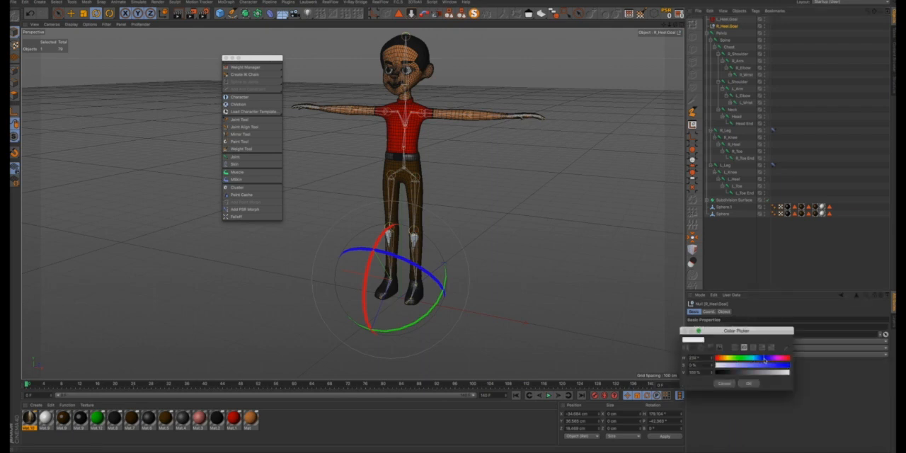
left_click_drag(769, 365, 790, 366)
left_click(750, 383)
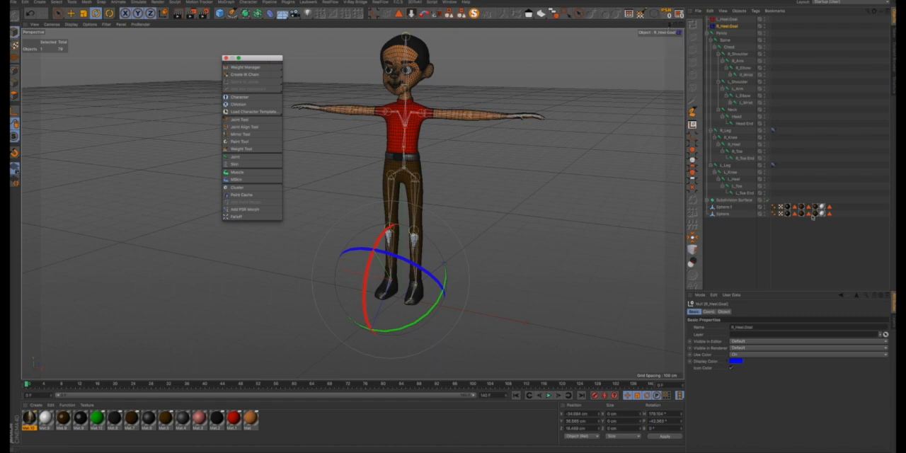
- Add pole vector objects to the IK tags of both R_Leg and L_Leg
left_click(773, 131)
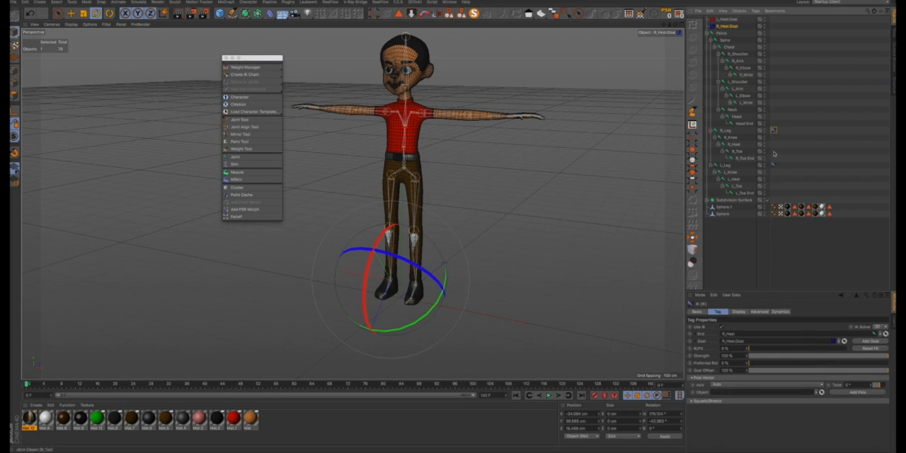
left_click(774, 164, "ctrl")
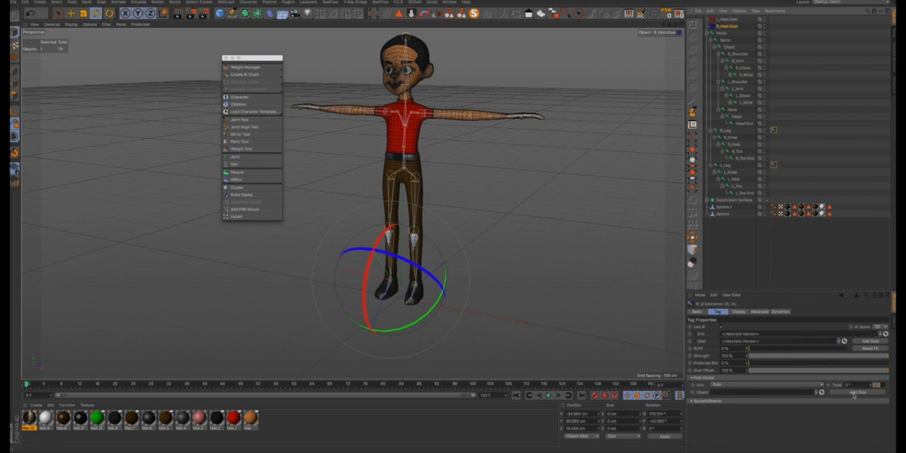
left_click(854, 393)
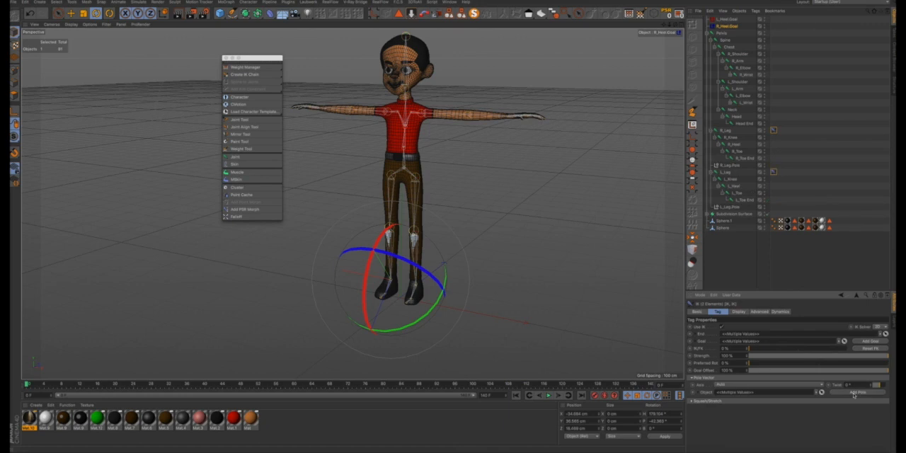
- Move R_Leg.Pole and L_Leg.Pole out of the pelvis hierarchy to the top level, directly below the heel goals
left_click(735, 165)
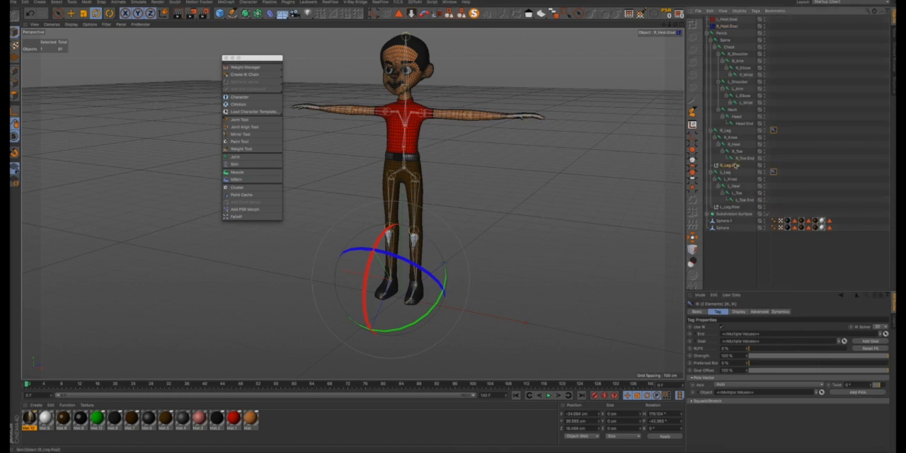
left_click(732, 207, "ctrl")
left_click_drag(733, 170, 725, 31)
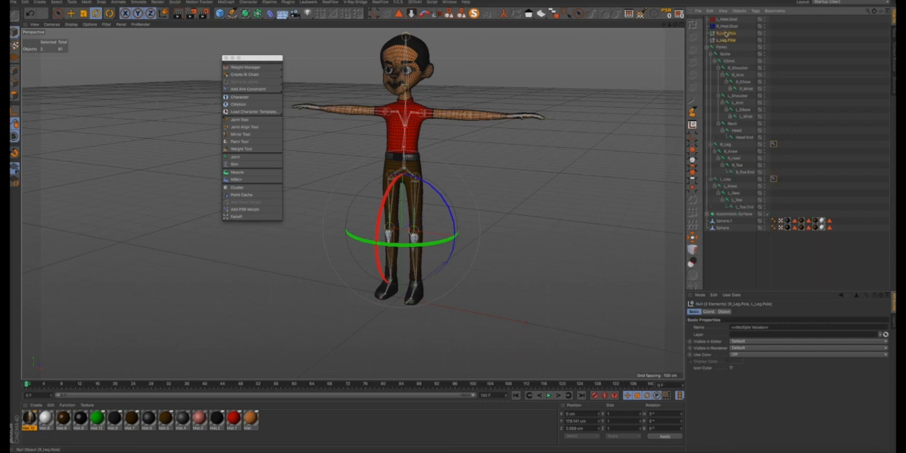
- Enable a blue display colour for R_Leg.Pole and colour its icon to match
left_click(722, 40)
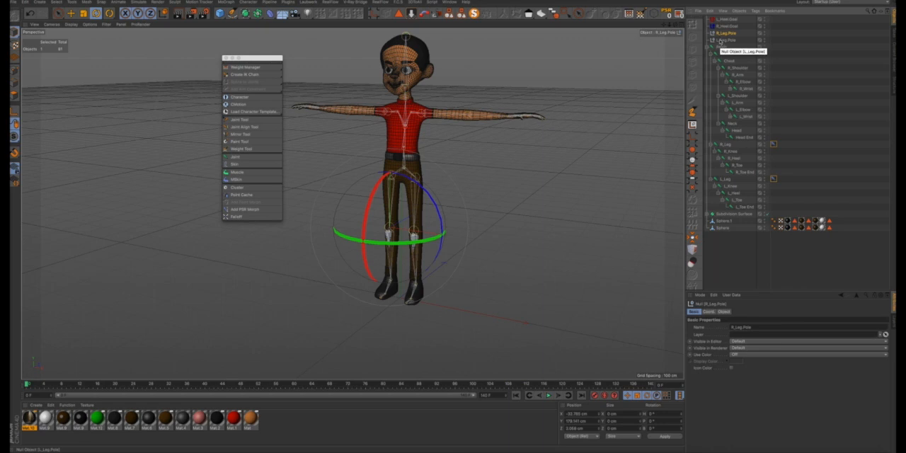
left_click(736, 355)
left_click(734, 369)
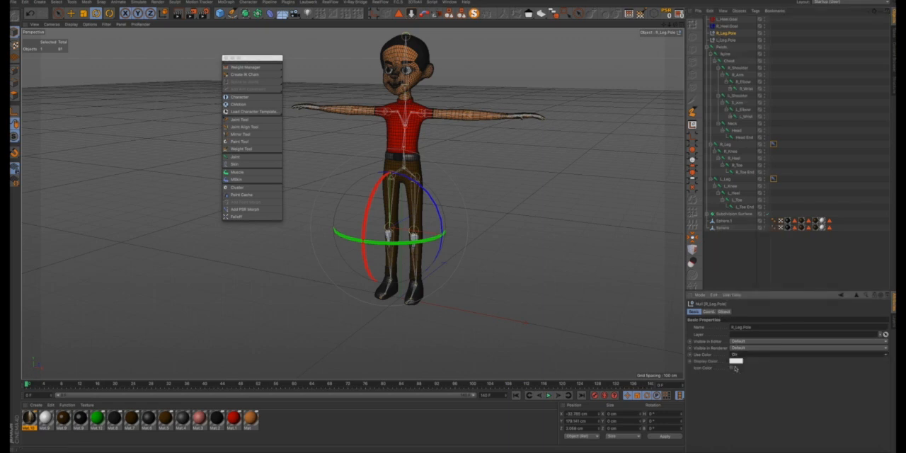
left_click(734, 361)
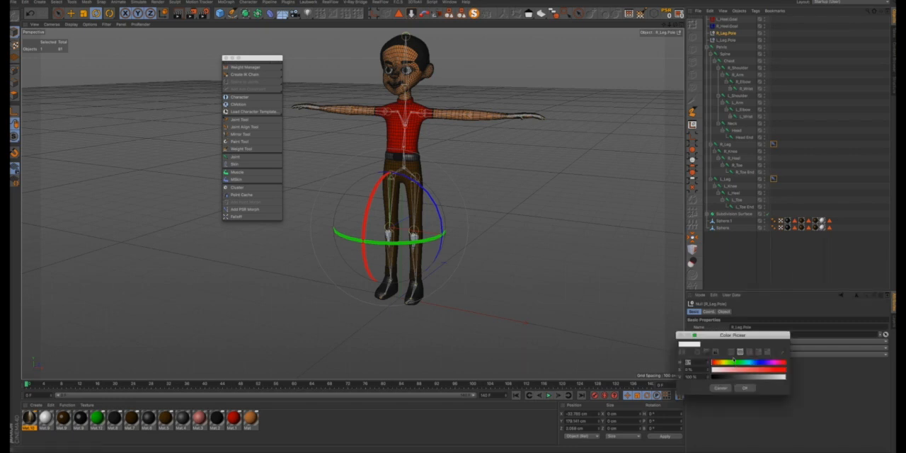
left_click(760, 362)
left_click_drag(761, 370, 800, 371)
left_click(752, 387)
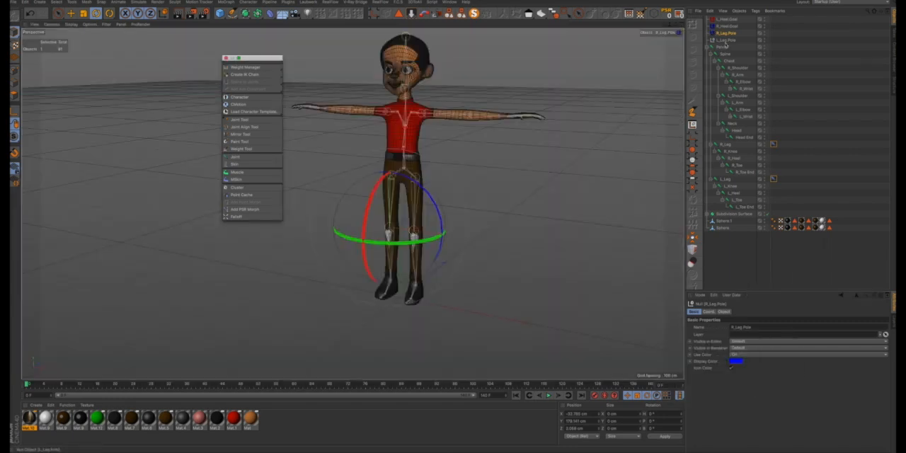
- Enable a red display colour for L_Leg.Pole with 100% saturation and apply it to the icon
key("Down")
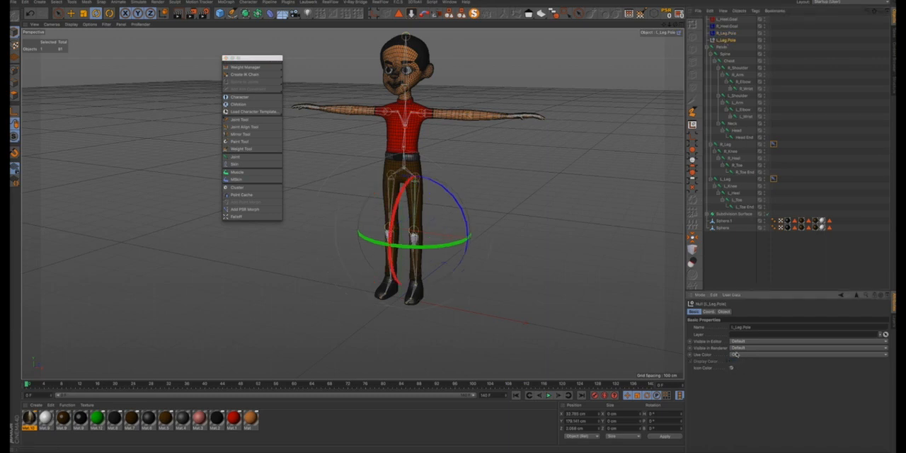
left_click(736, 353)
left_click(739, 367)
left_click(737, 361)
left_click_drag(765, 372, 790, 371)
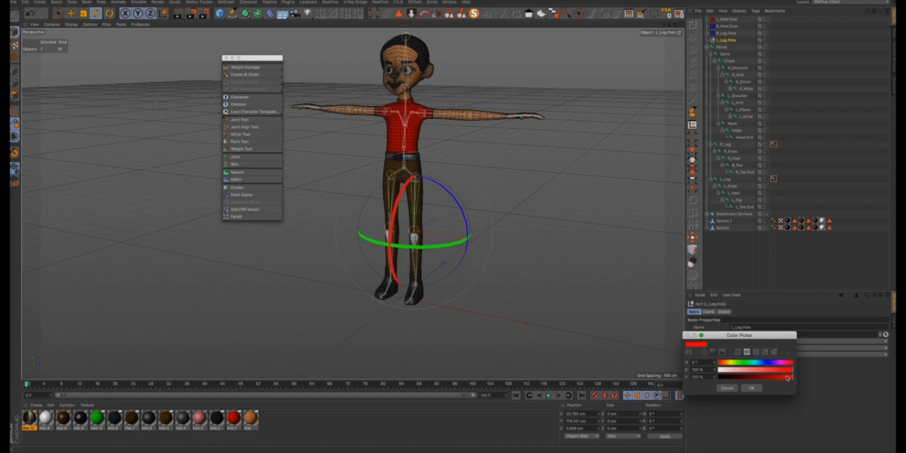
left_click(752, 388)
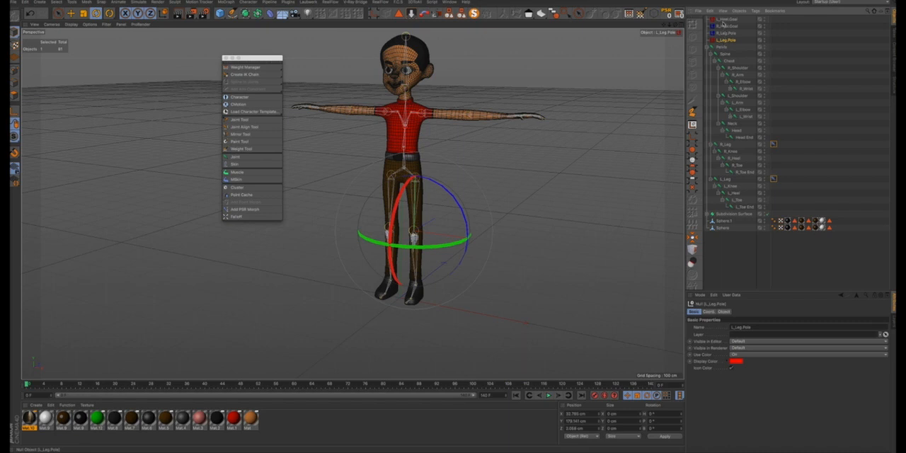
- Parent L_Leg.Pole under L_Heel.Goal and R_Leg.Pole under R_Heel.Goal
left_click_drag(723, 23, 723, 25)
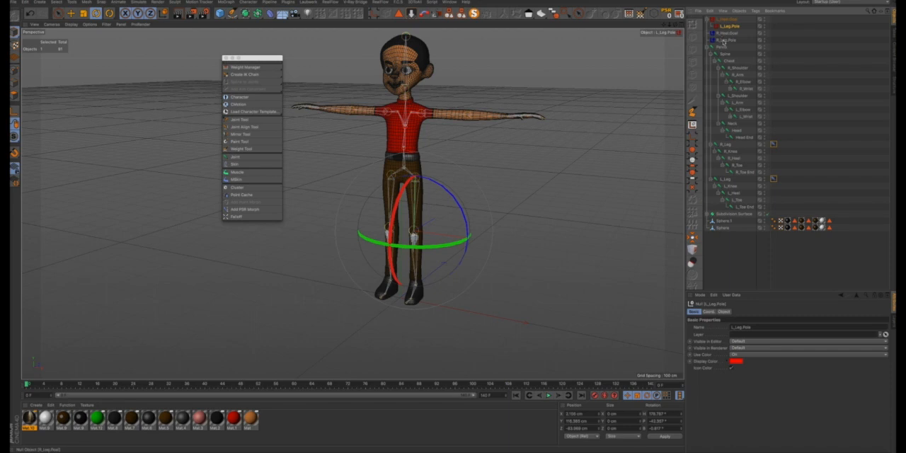
left_click_drag(723, 42, 723, 37)
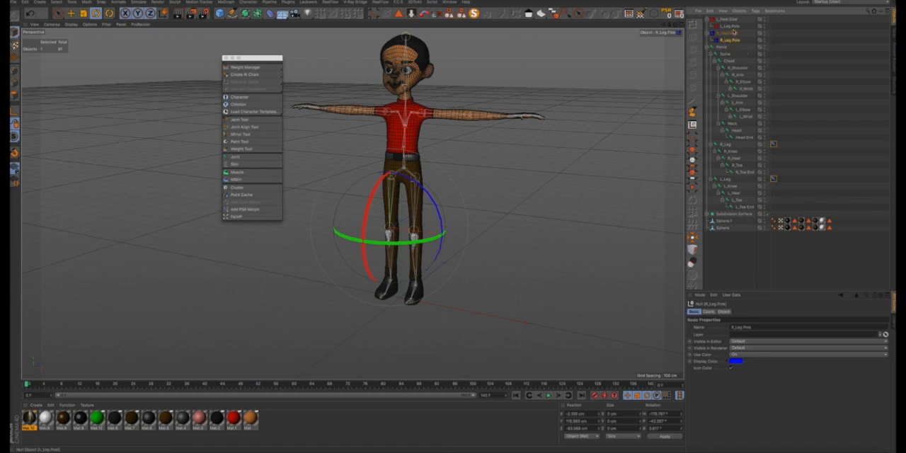
- Move both leg pole nulls together forward, well in front of the character's legs, and raise them slightly
left_click(733, 29, "ctrl")
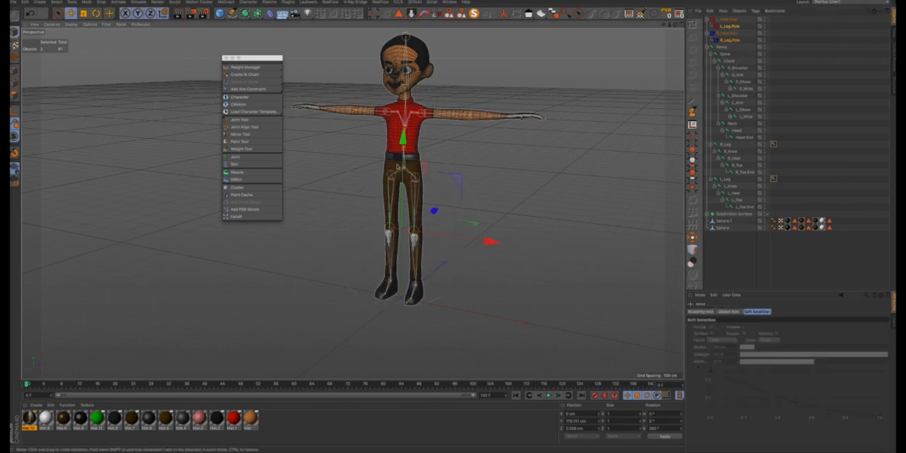
left_click_drag(399, 179, 361, 171, "alt")
left_click_drag(467, 220, 414, 225)
left_click_drag(349, 148, 348, 105)
scroll(354, 204, "up", 3)
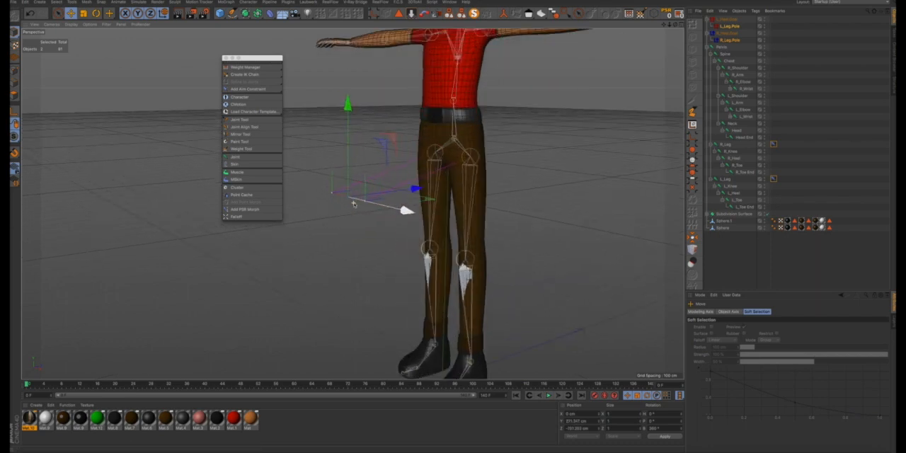
left_click_drag(427, 195, 541, 210, "alt")
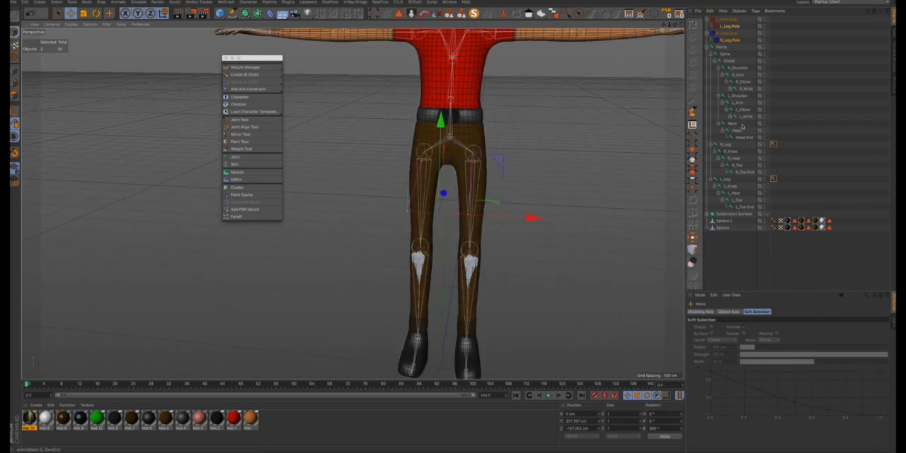
- Display both leg pole nulls as pyramids in XY orientation with a 7 cm radius
left_click(730, 26)
left_click(731, 39, "ctrl")
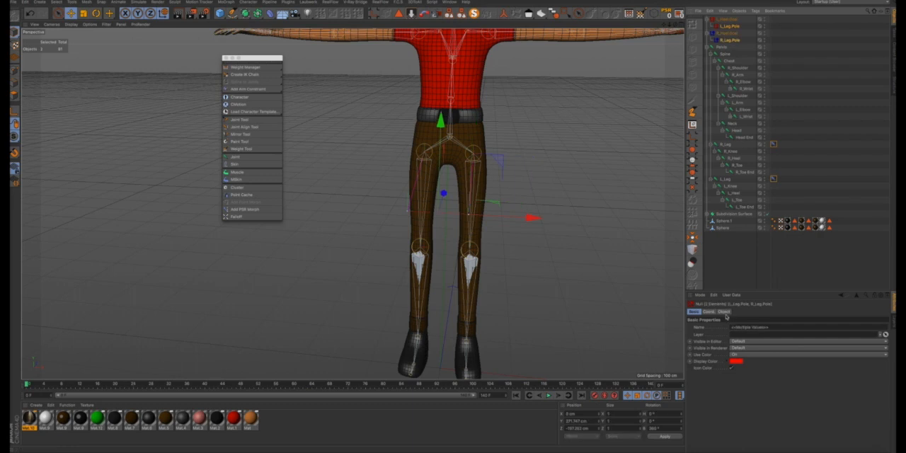
left_click(724, 312)
left_click(738, 327)
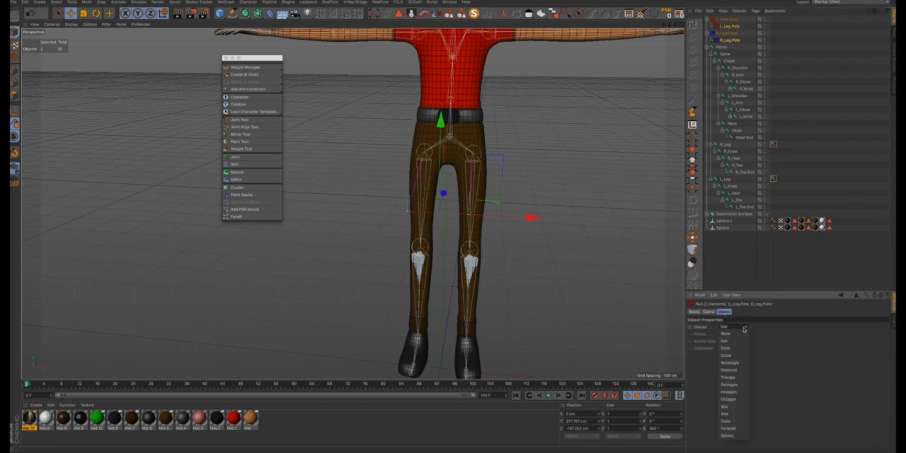
left_click(733, 429)
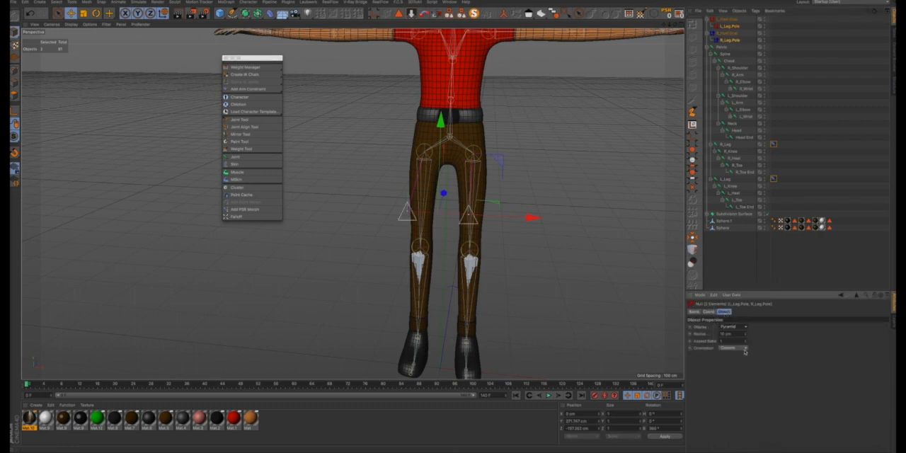
left_click(745, 349)
left_click(741, 363)
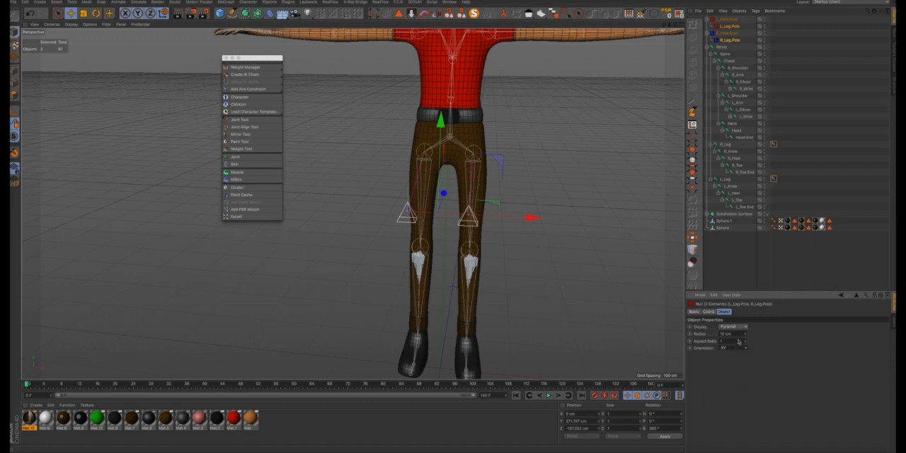
left_click(746, 336)
left_click(745, 335)
left_click(745, 335)
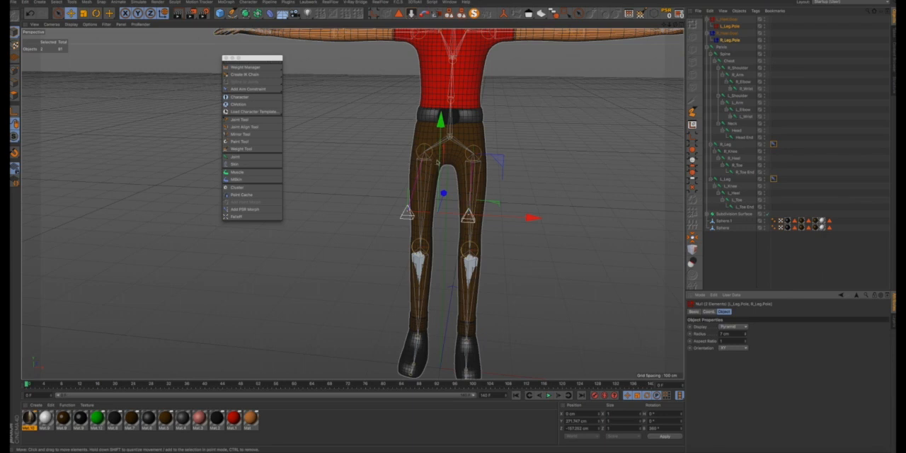
left_click_drag(439, 161, 389, 143, "alt")
left_click(498, 147)
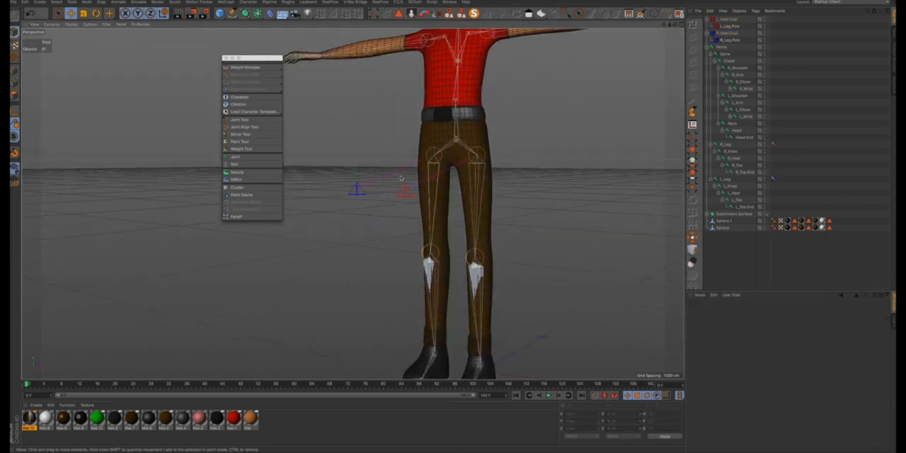
left_click_drag(419, 167, 496, 181, "alt")
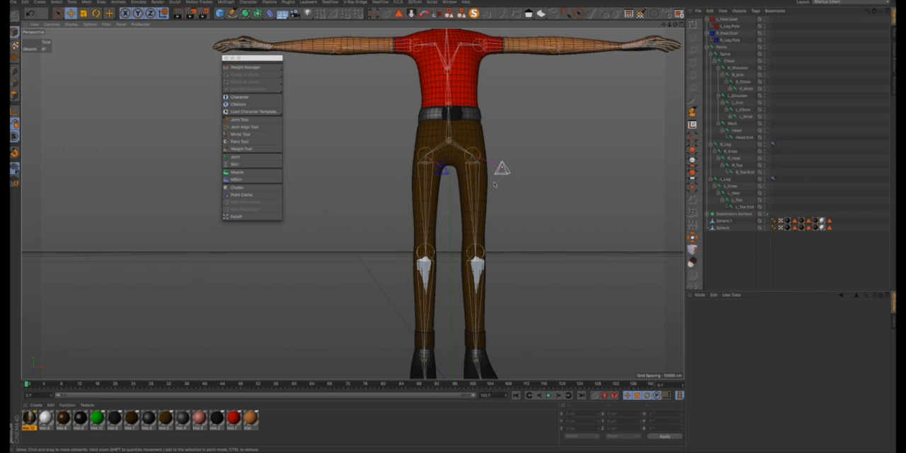
left_click_drag(494, 184, 451, 179, "alt")
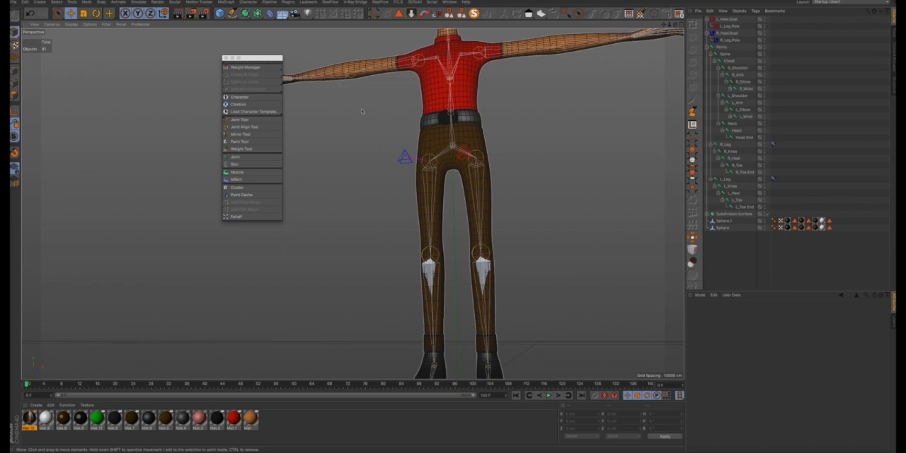
left_click_drag(404, 157, 415, 200, "alt")
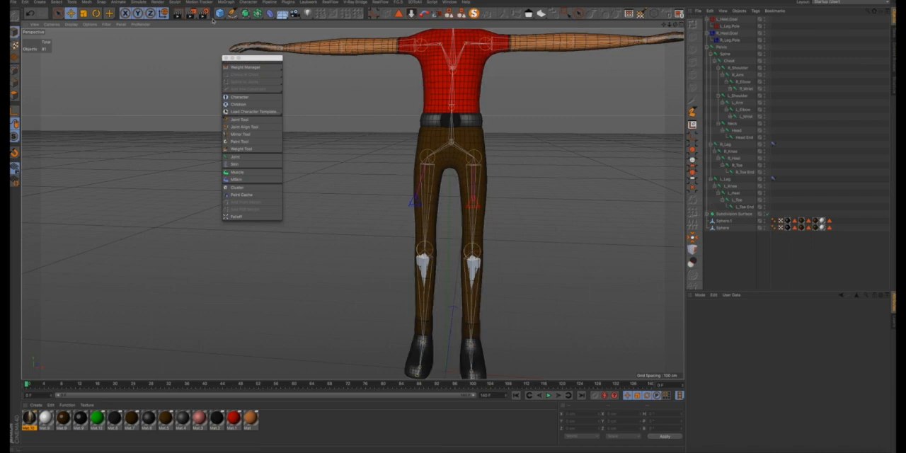
- Add a cube primitive and move it over the character's left foot
scroll(535, 148, "down", 3)
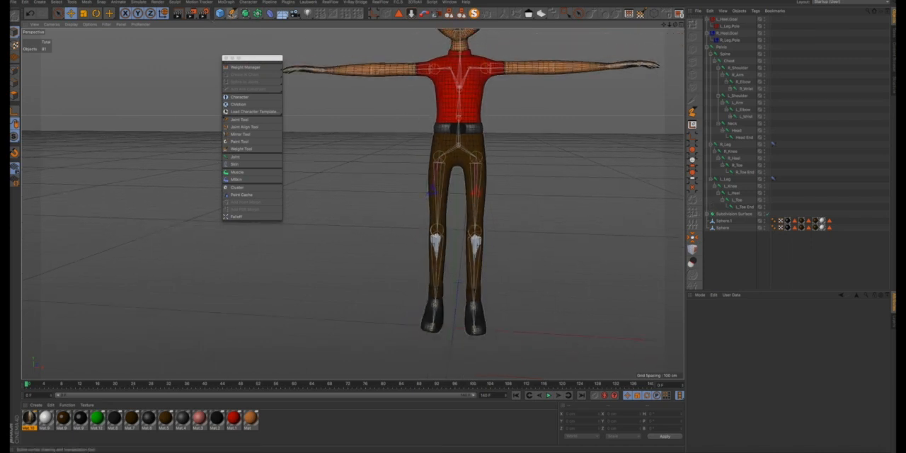
left_click(220, 14)
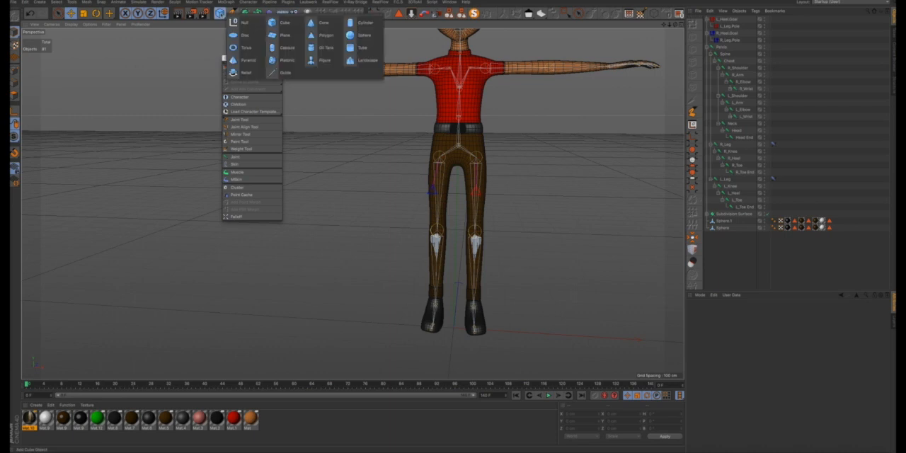
left_click(280, 26)
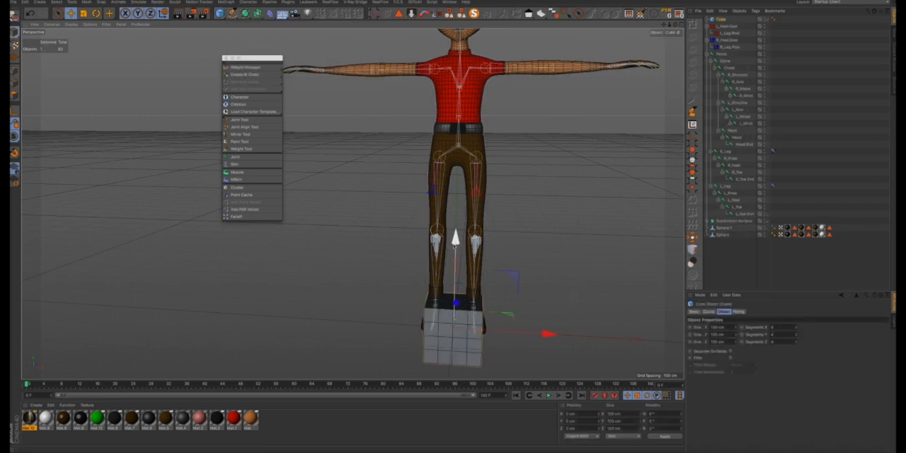
left_click_drag(546, 312, 571, 311)
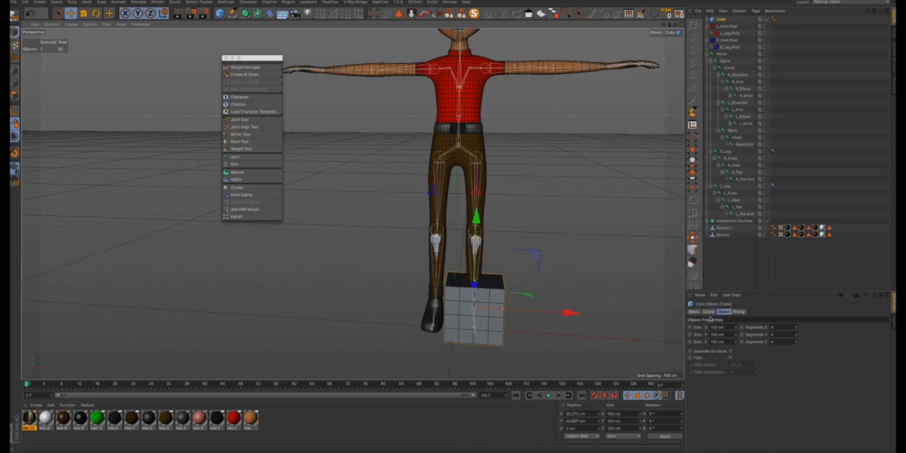
- Reduce the cube's X, Y and Z segments to 1 each
left_click_drag(777, 327, 763, 330)
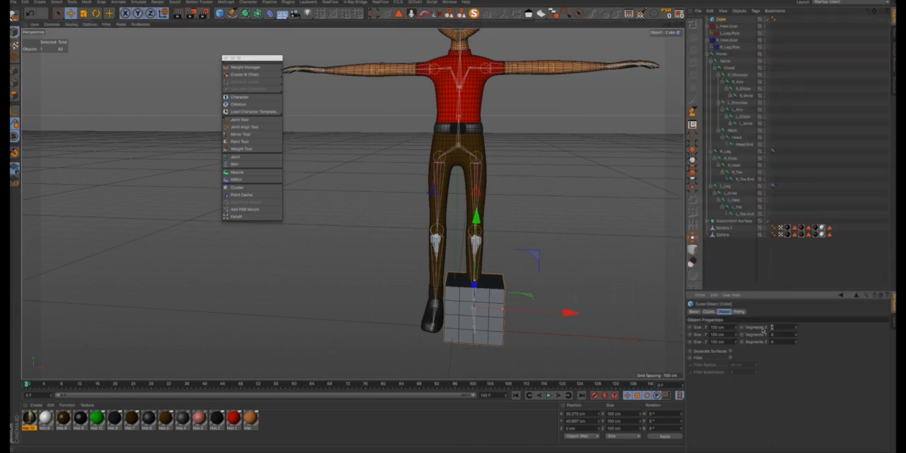
type("1")
key("Return")
left_click_drag(778, 342, 771, 343)
type("1")
key("Return")
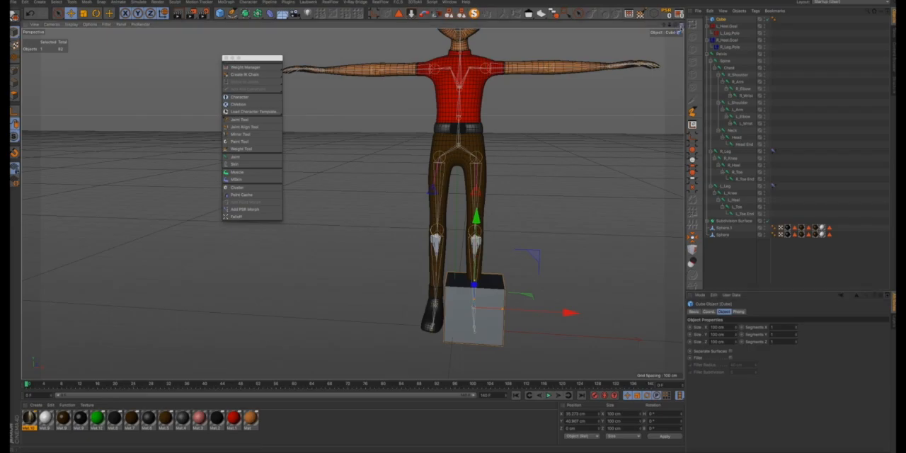
- In the front view, narrow the cube to about 42 cm in X and align it with the left foot
middle_click(530, 298)
middle_click(669, 224)
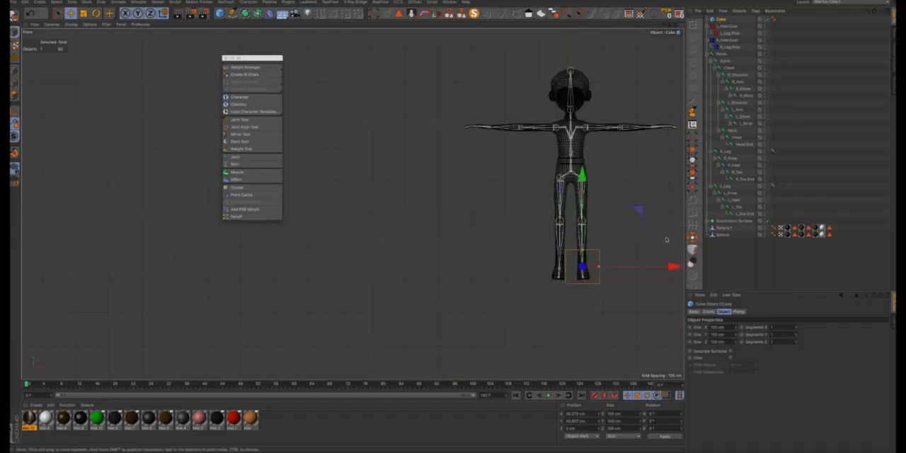
scroll(594, 278, "up", 5)
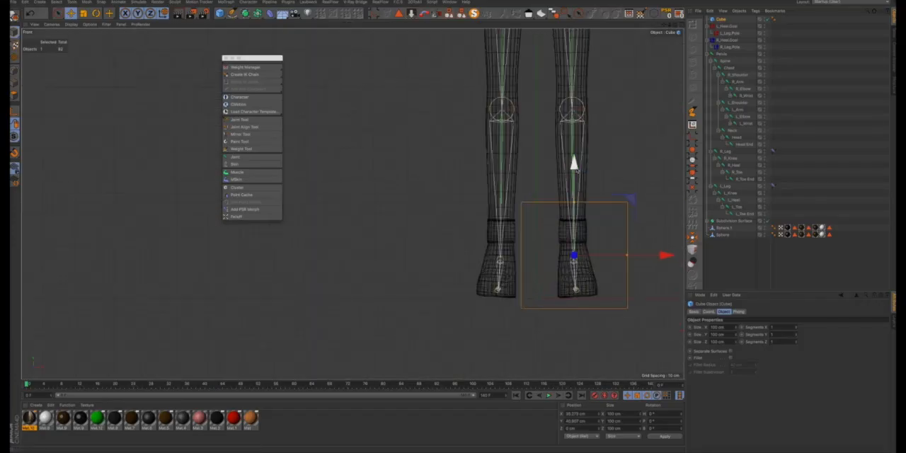
left_click_drag(573, 160, 575, 155)
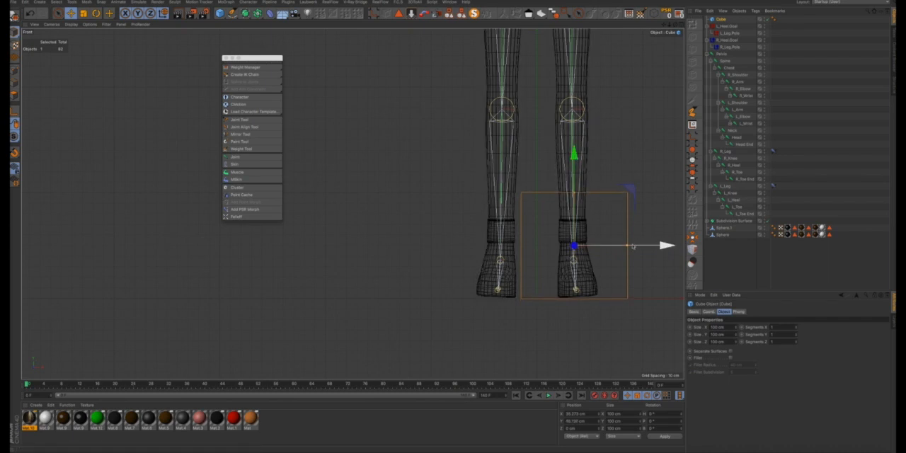
left_click_drag(627, 247, 596, 247)
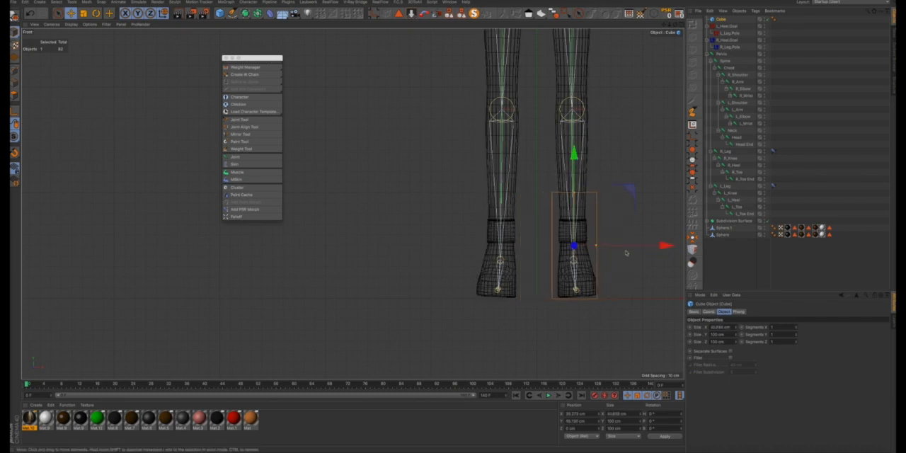
left_click_drag(663, 250, 665, 249)
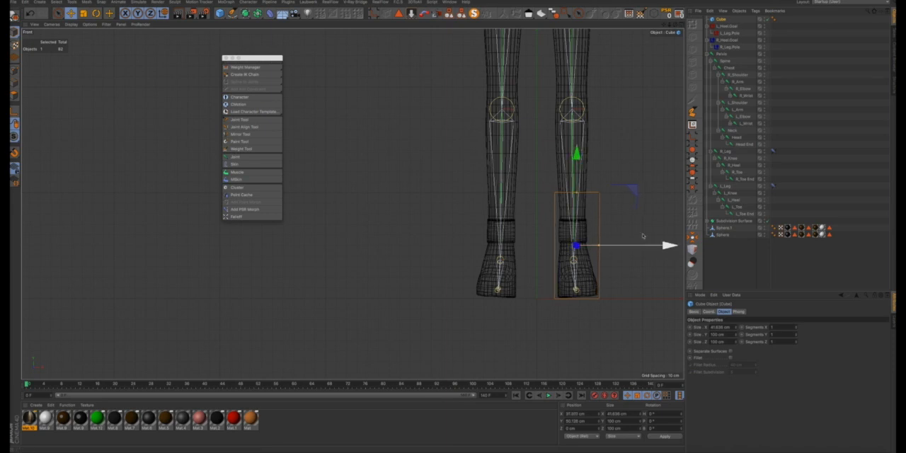
- Reduce the cube's height to about 46 cm and lower it so its base meets the sole
left_click_drag(575, 192, 577, 210)
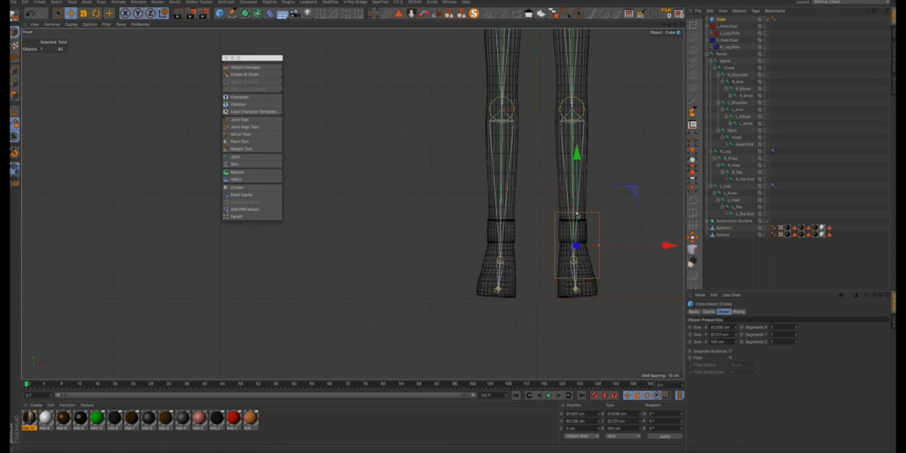
left_click_drag(576, 152, 576, 173)
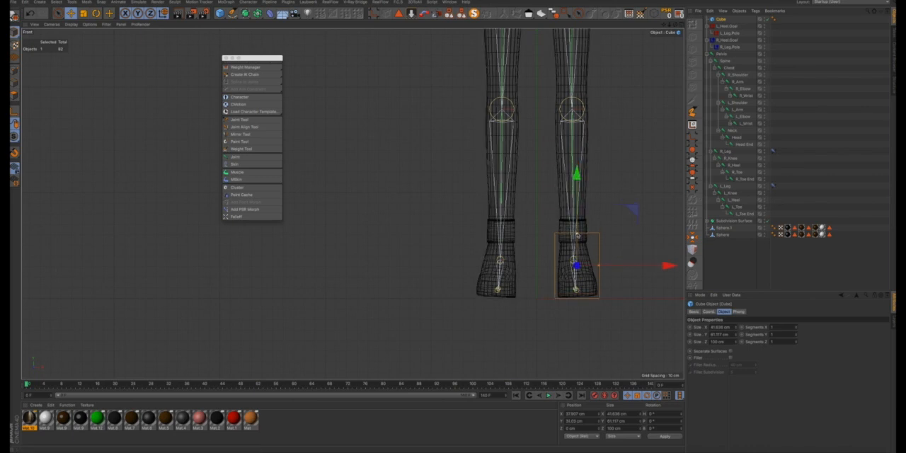
left_click_drag(577, 234, 577, 242)
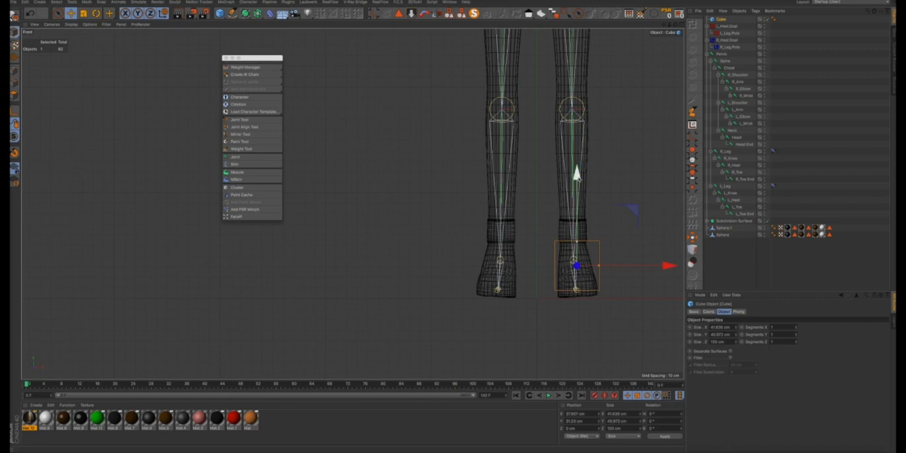
left_click_drag(576, 173, 576, 182)
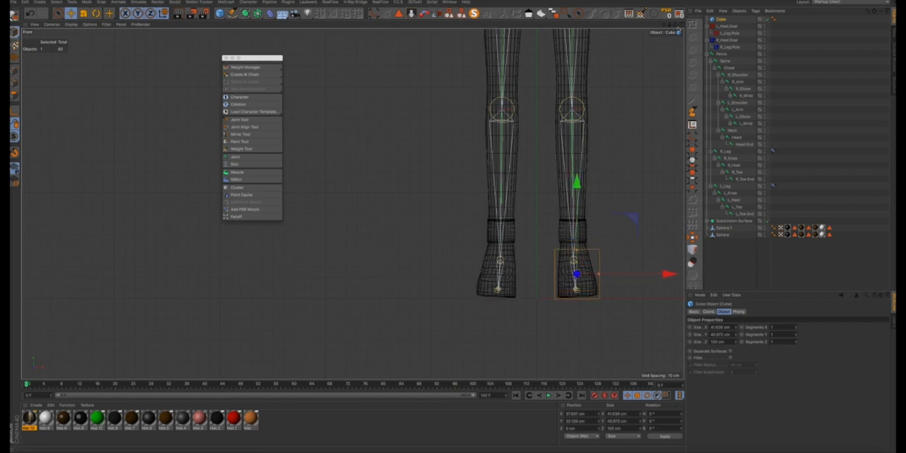
- In the right view, fit the cube around the heel at about 55 cm deep and make it an editable polygon object
middle_click(386, 214)
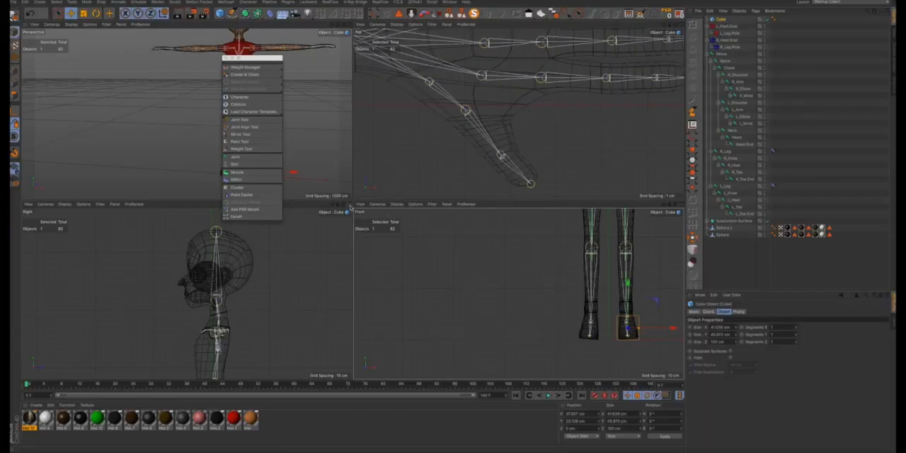
middle_click(348, 215)
scroll(353, 281, "up", 10)
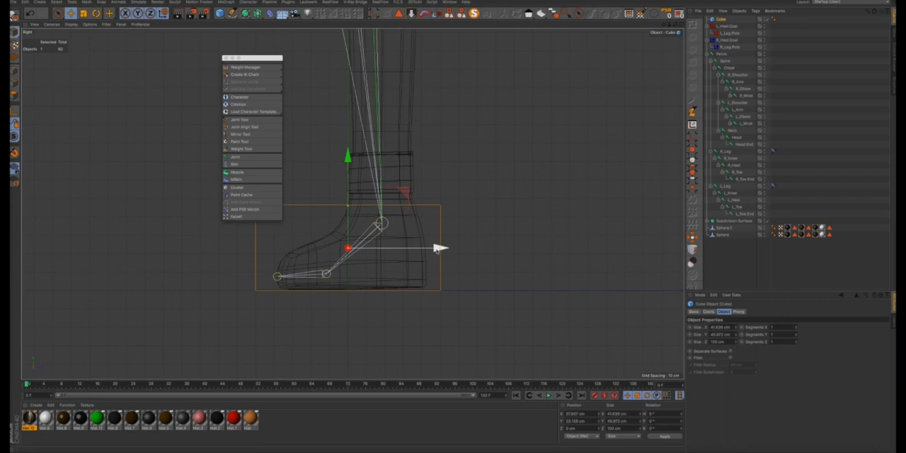
left_click_drag(439, 248, 460, 252)
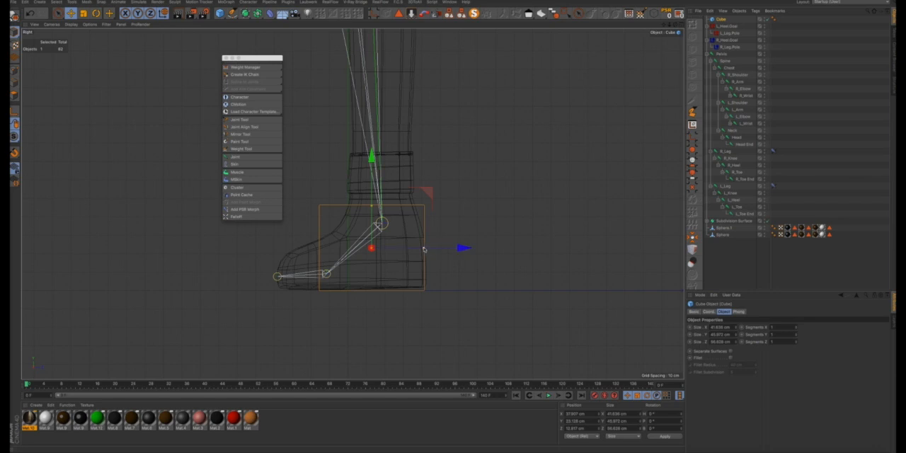
left_click_drag(423, 249, 468, 250)
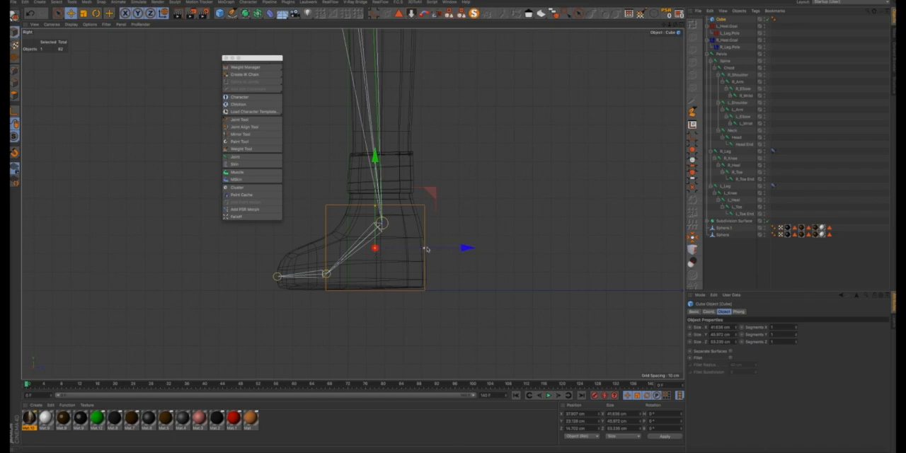
left_click_drag(425, 249, 463, 249)
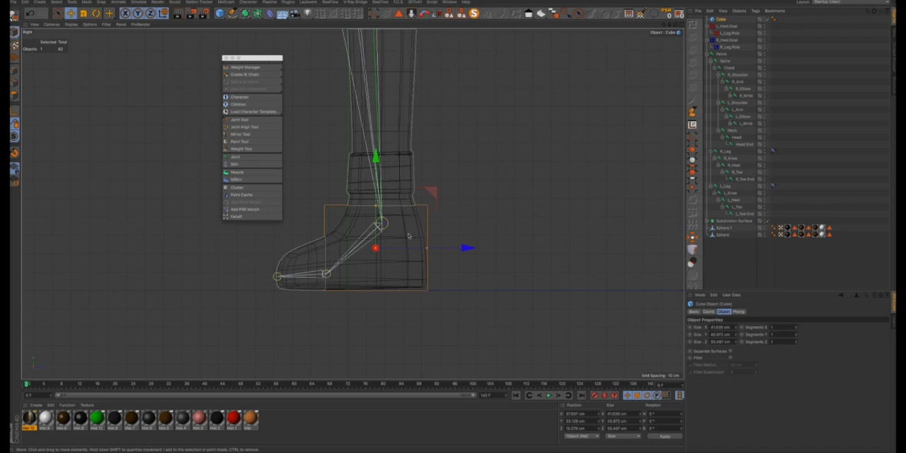
left_click_drag(404, 234, 427, 244, "alt")
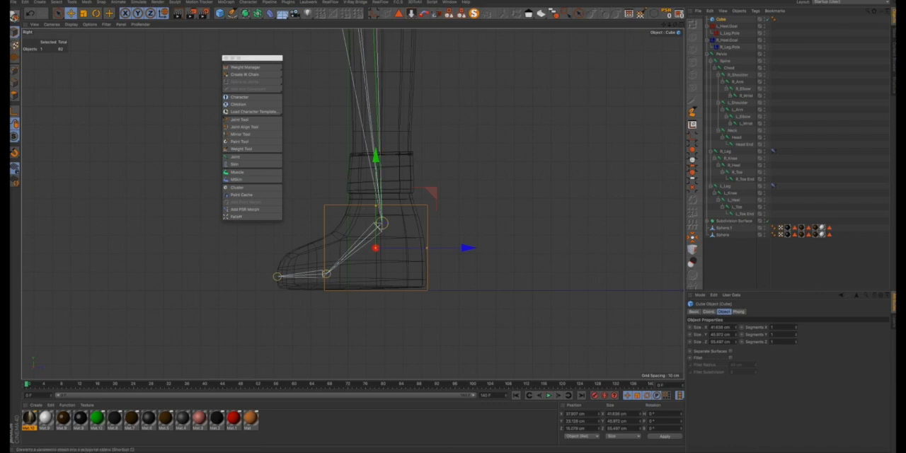
left_click(14, 16)
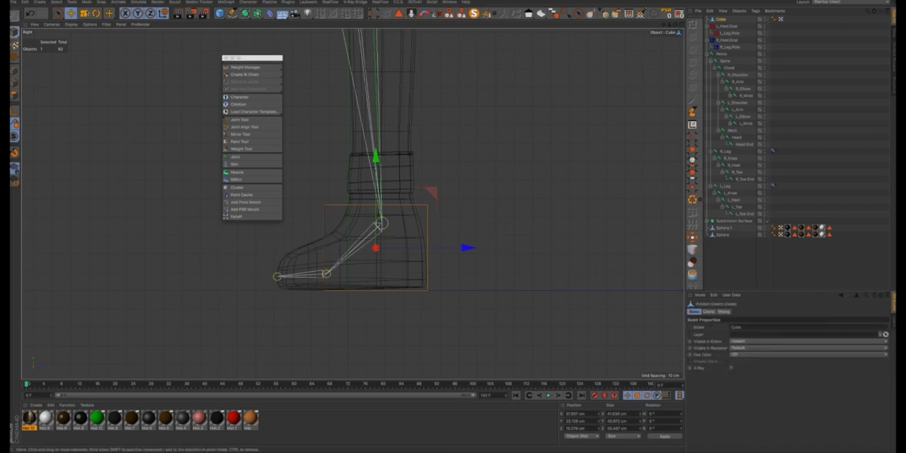
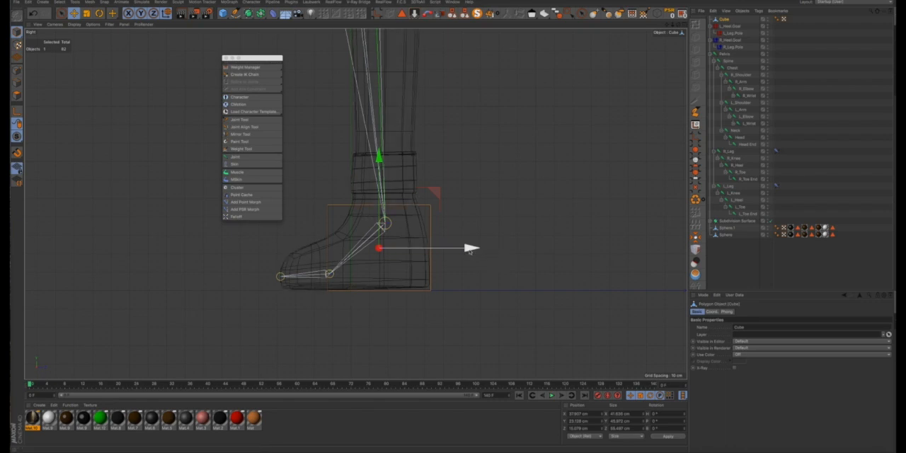
- Lower the heel box's front top points in the right view so its top slopes down along the instep
left_click(17, 71)
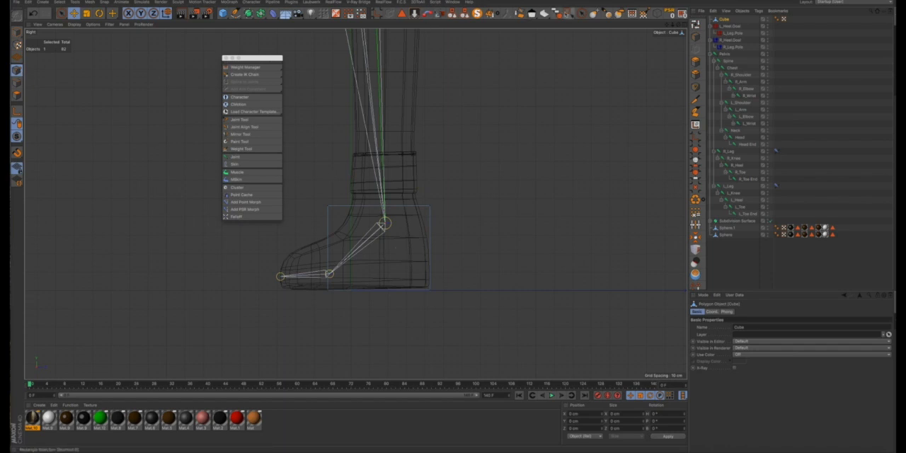
key("0")
left_click_drag(310, 187, 349, 231)
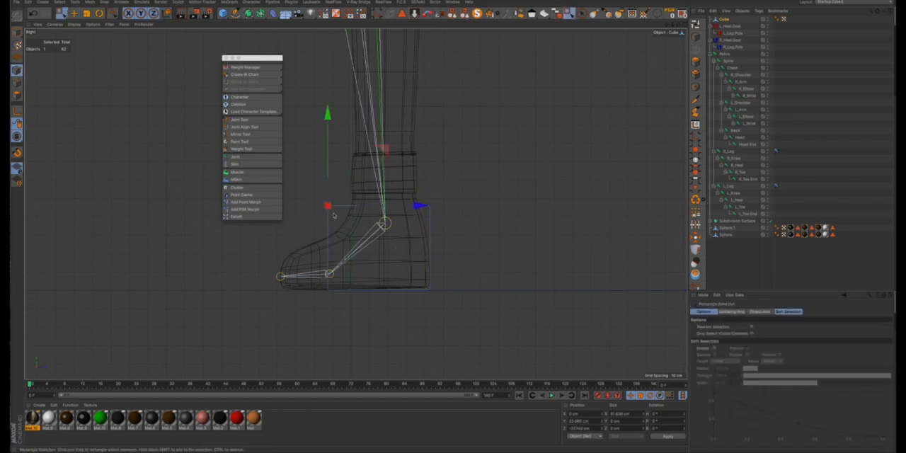
left_click_drag(328, 115, 328, 143)
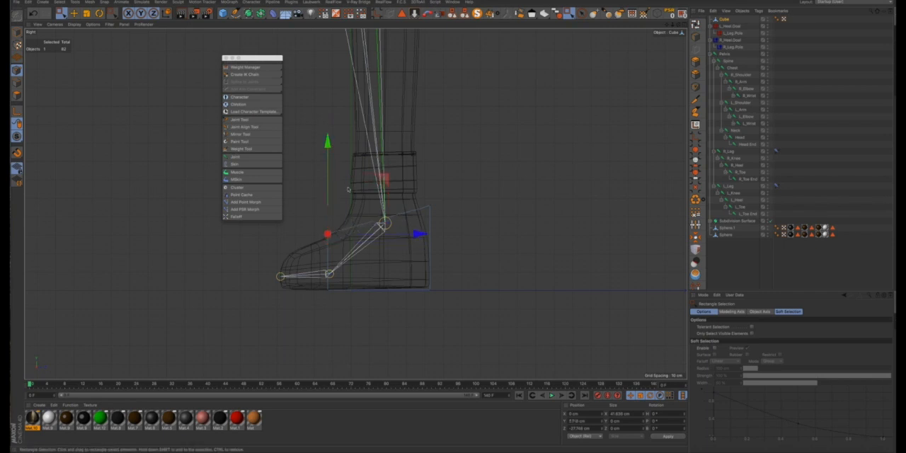
- Duplicate the heel box forward and fit the copy around the toes, moving its front points to the toe tip and lowering its top points
left_click(16, 33)
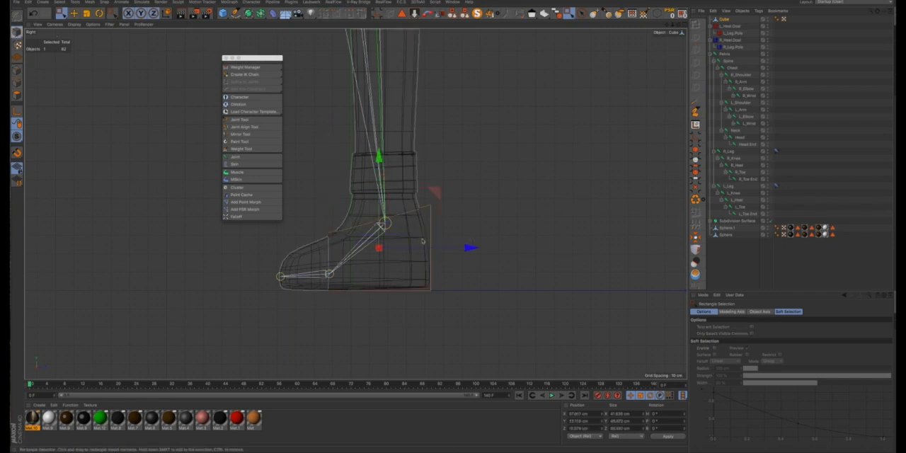
left_click_drag(470, 248, 363, 253)
left_click(17, 71)
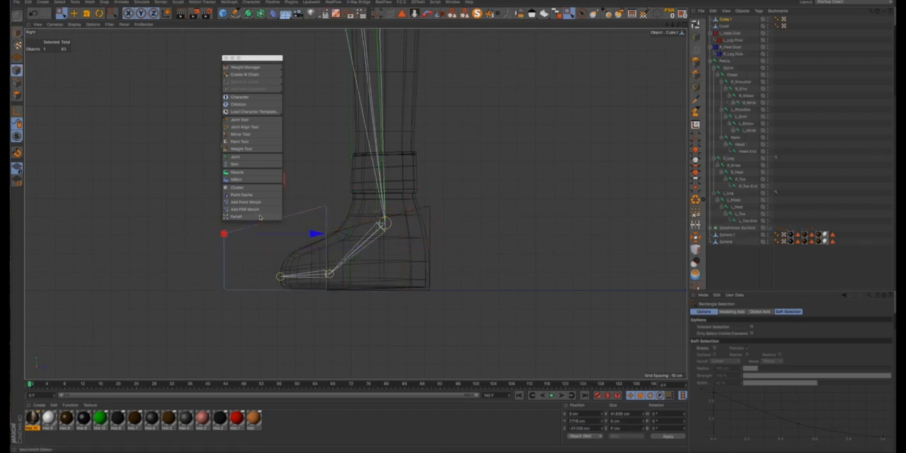
left_click_drag(248, 59, 157, 40)
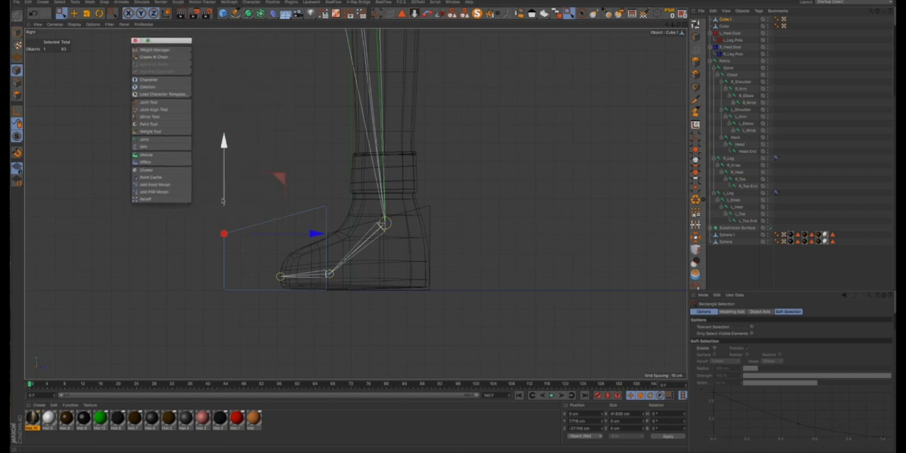
left_click_drag(244, 205, 211, 306)
left_click_drag(316, 262, 368, 264)
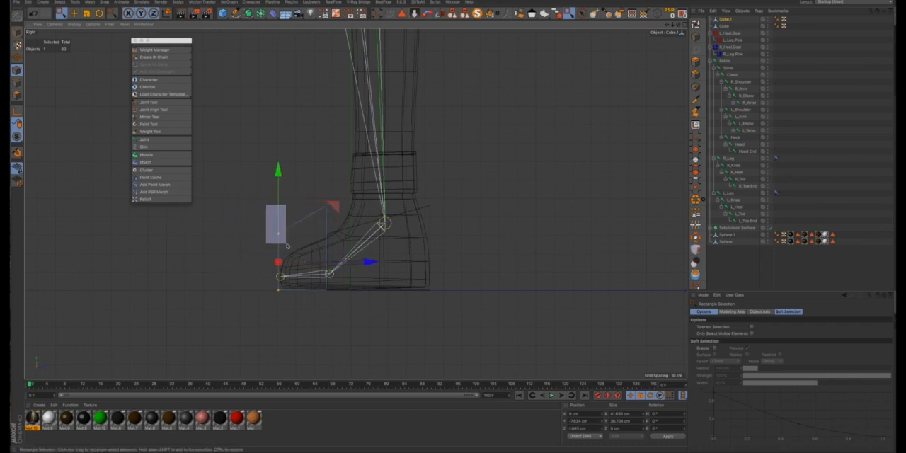
left_click_drag(277, 195, 334, 219)
left_click_drag(327, 123, 326, 148)
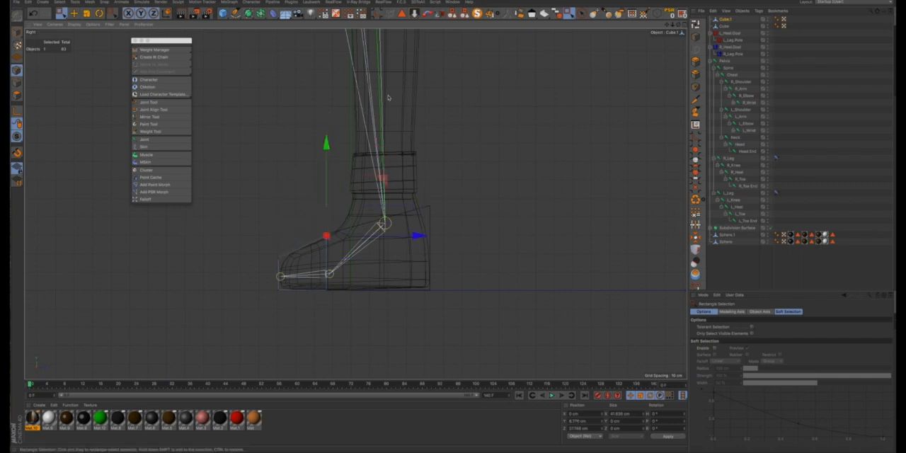
- Add a Display tag to both the heel box and the toe box
left_click(683, 27)
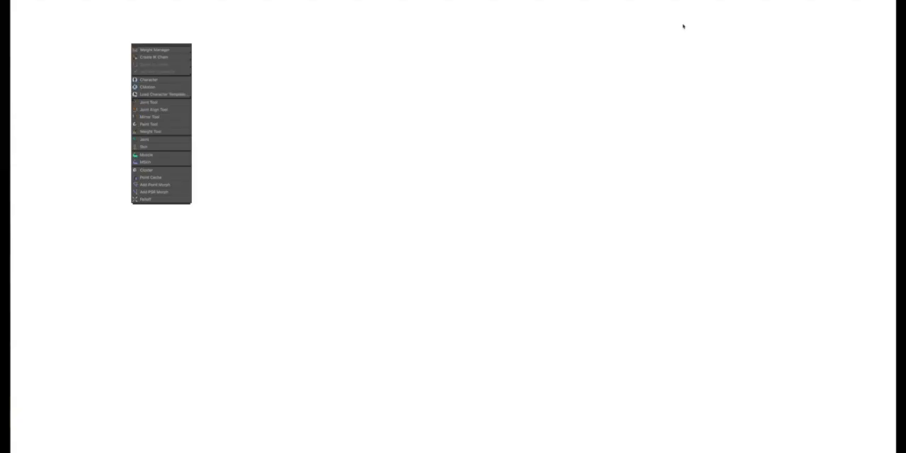
scroll(246, 178, "up", 8)
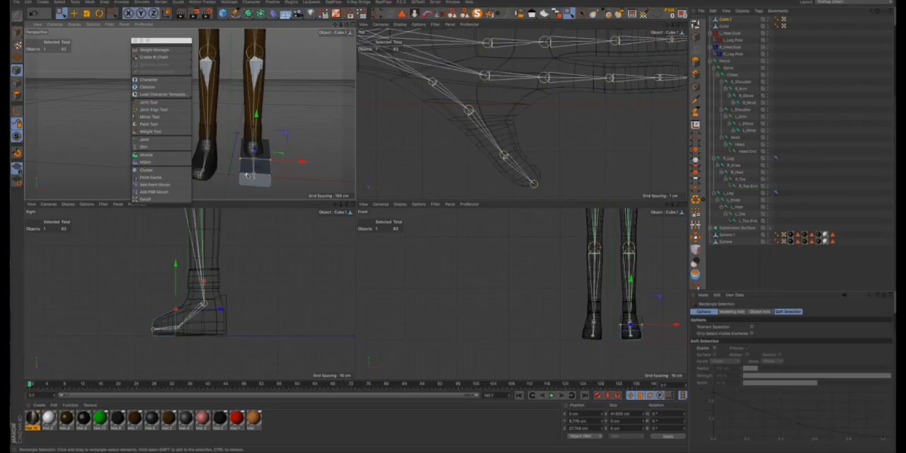
scroll(259, 162, "up", 1)
left_click_drag(267, 147, 312, 125, "alt")
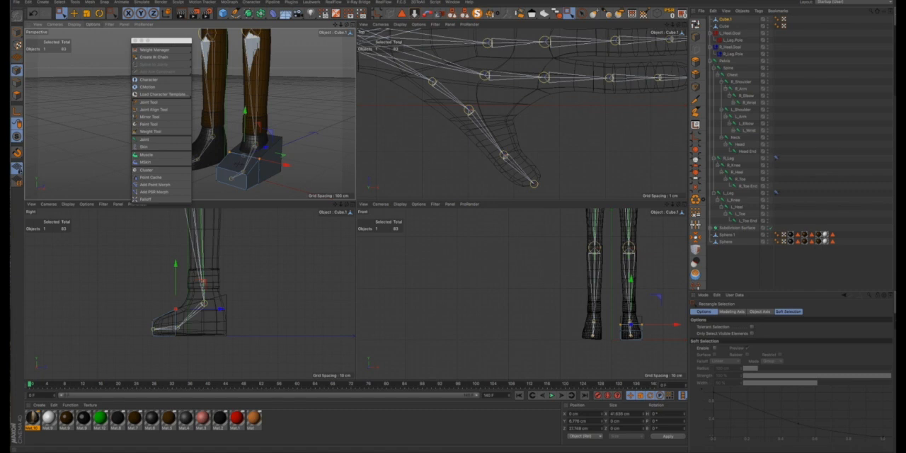
left_click(74, 13)
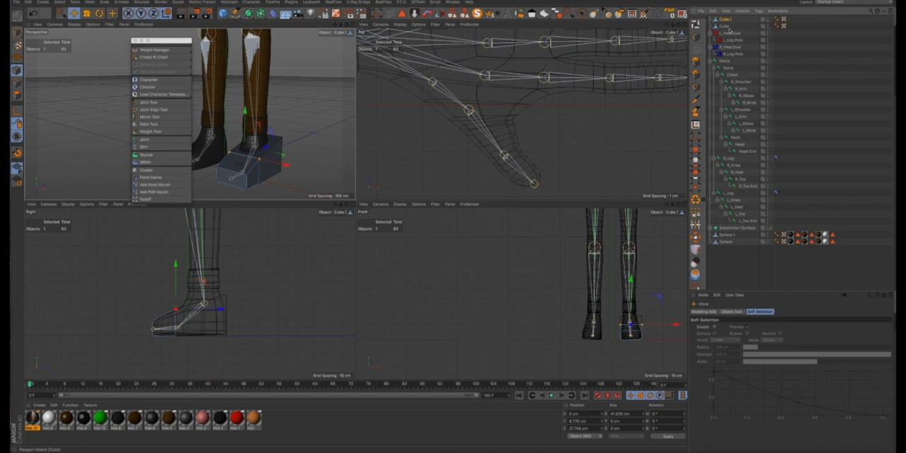
double_click(727, 25)
left_click_drag(722, 29, 722, 25)
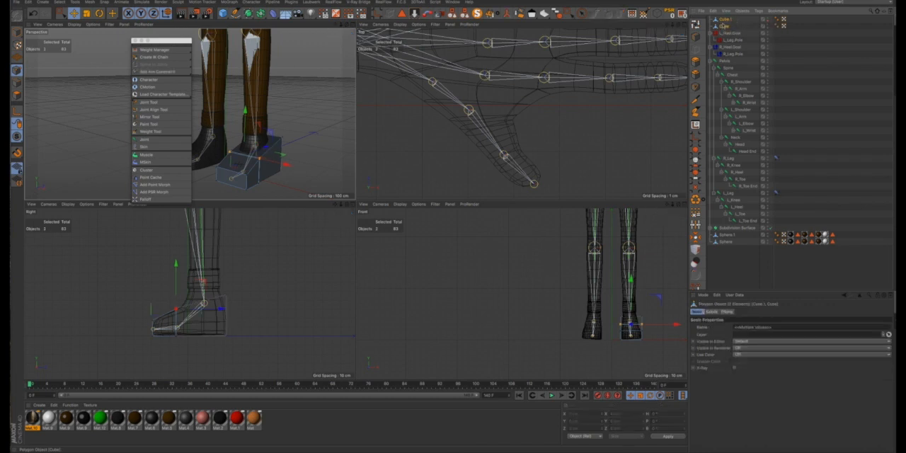
right_click(725, 24)
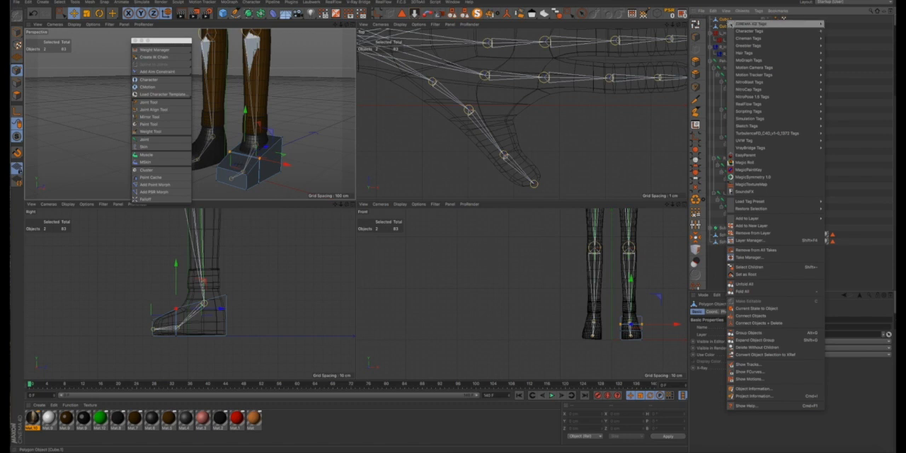
mouse_move(733, 25)
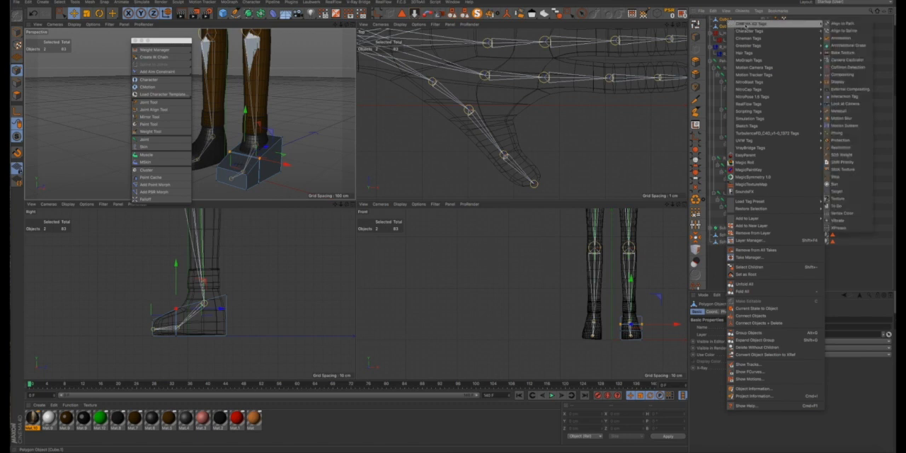
left_click(839, 82)
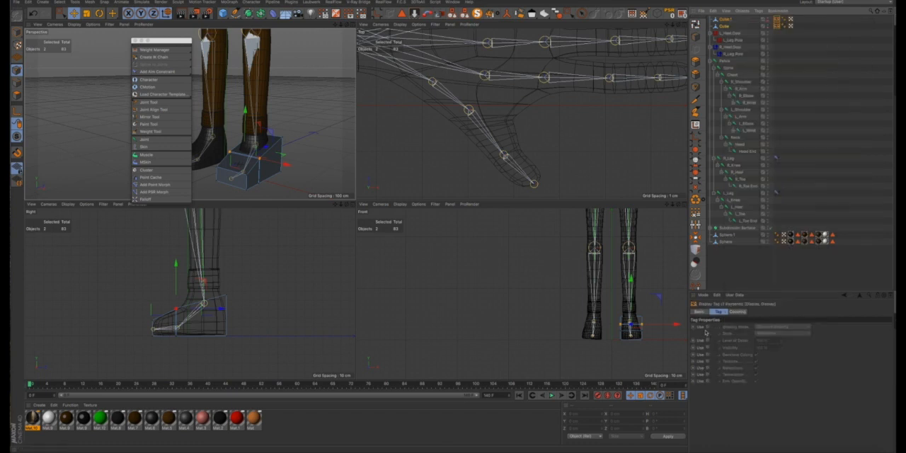
- Enable the shading mode override on both Display tags and set it to Lines
left_click(707, 328)
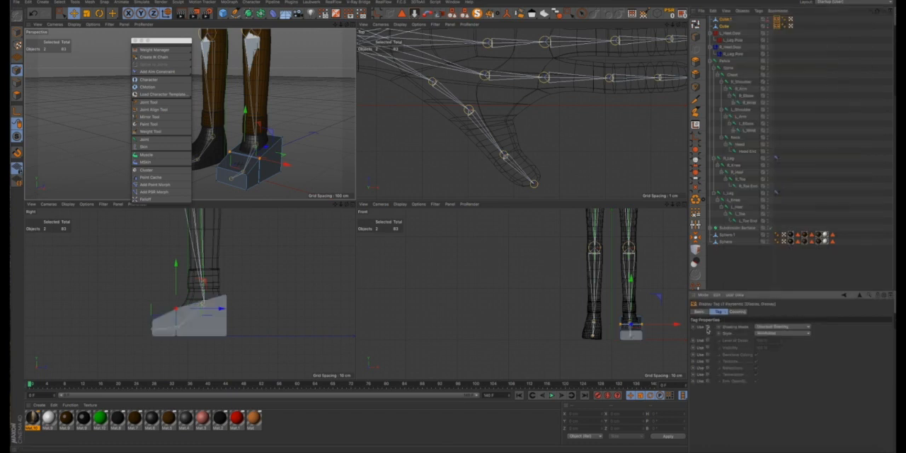
left_click(780, 328)
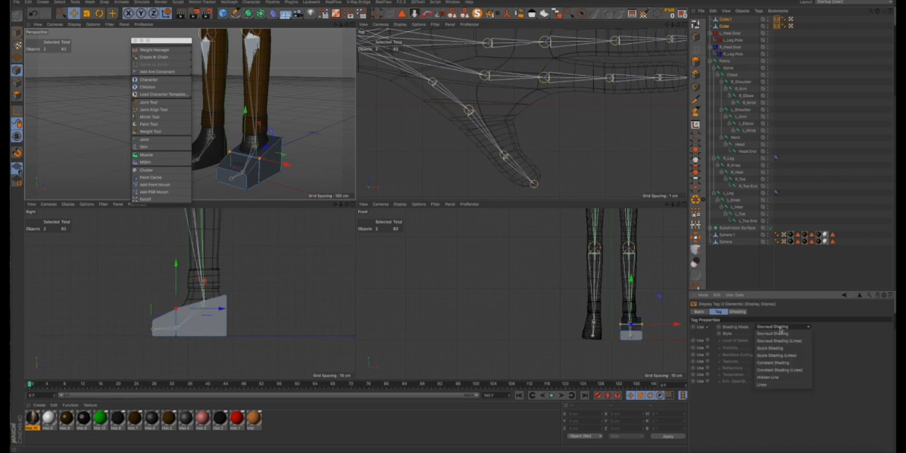
left_click(770, 384)
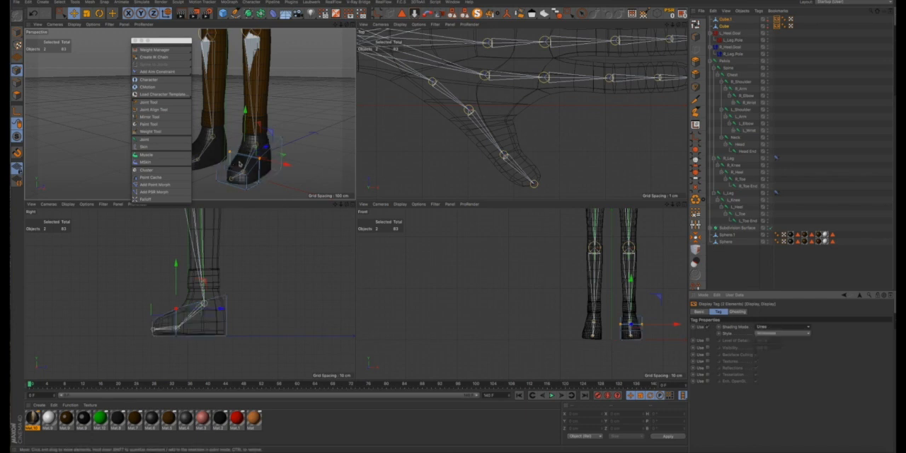
- Add a null object to the scene for the foot controls
scroll(241, 162, "up", 2)
left_click_drag(251, 160, 297, 134, "alt")
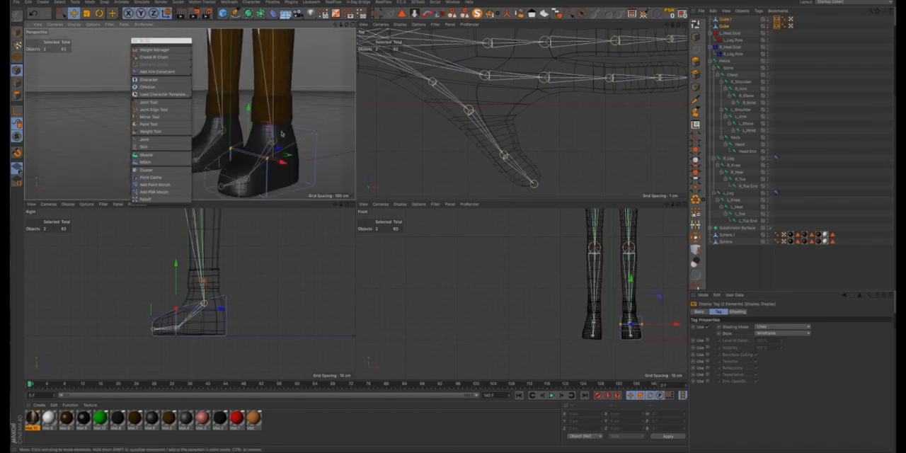
left_click(353, 25)
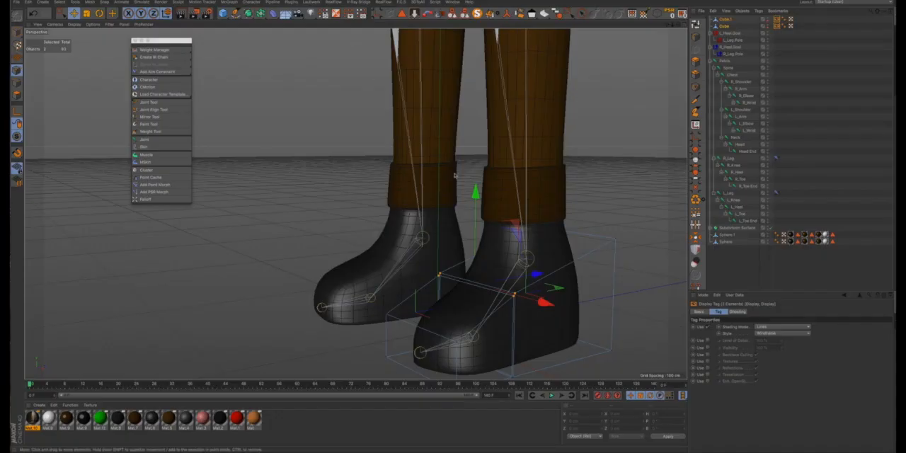
scroll(475, 184, "down", 3)
scroll(475, 185, "down", 5)
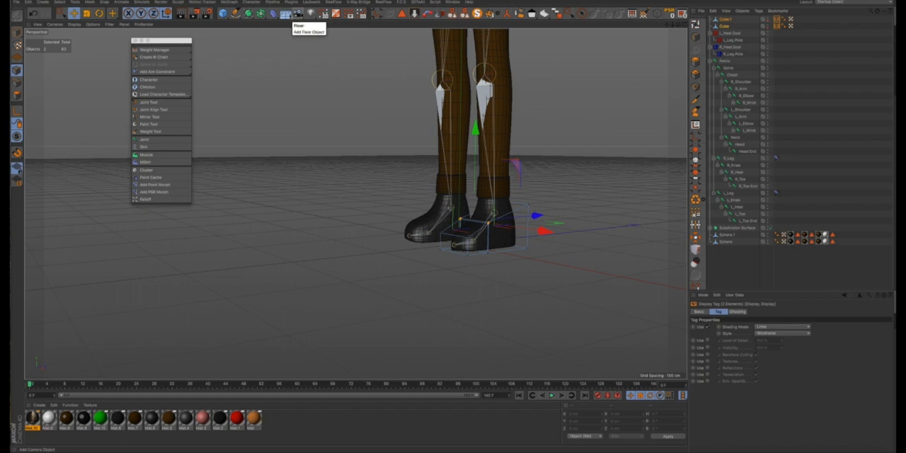
left_click(223, 13)
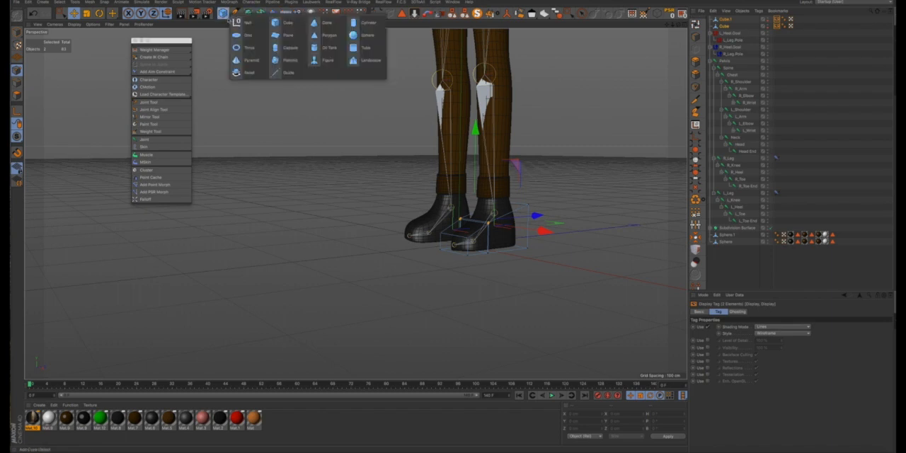
left_click(242, 22)
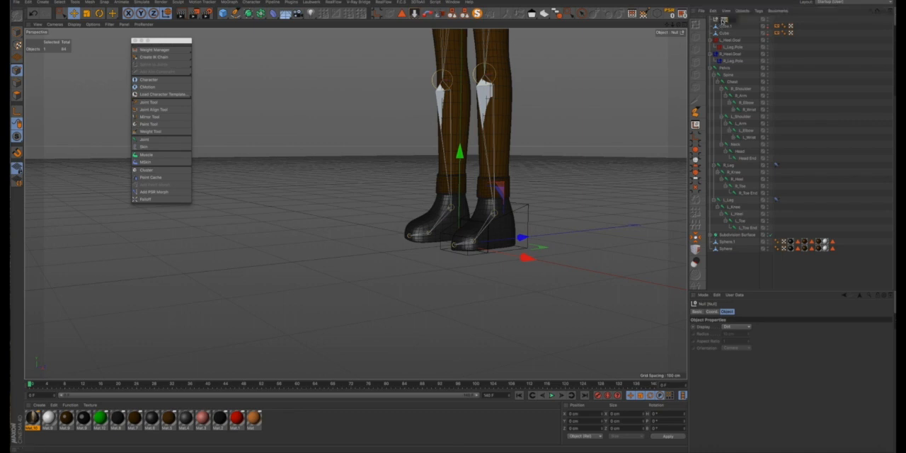
- Rename the heel box as Heel Ctrl
left_click(725, 33)
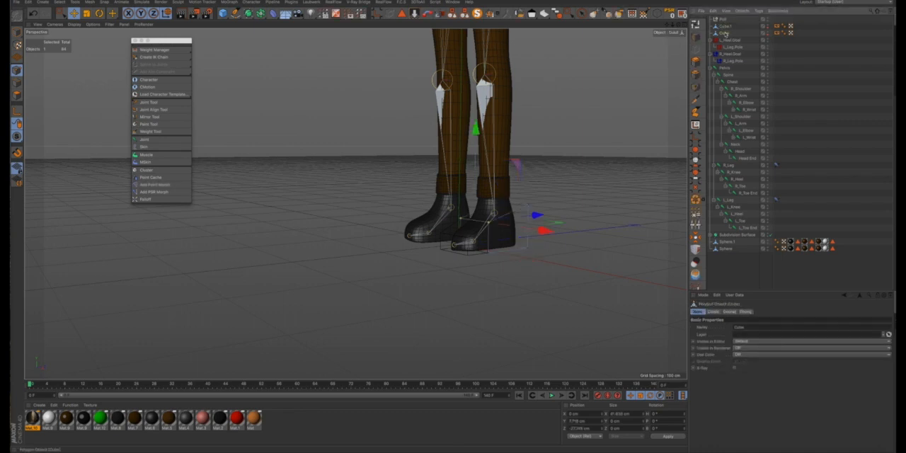
double_click(725, 33)
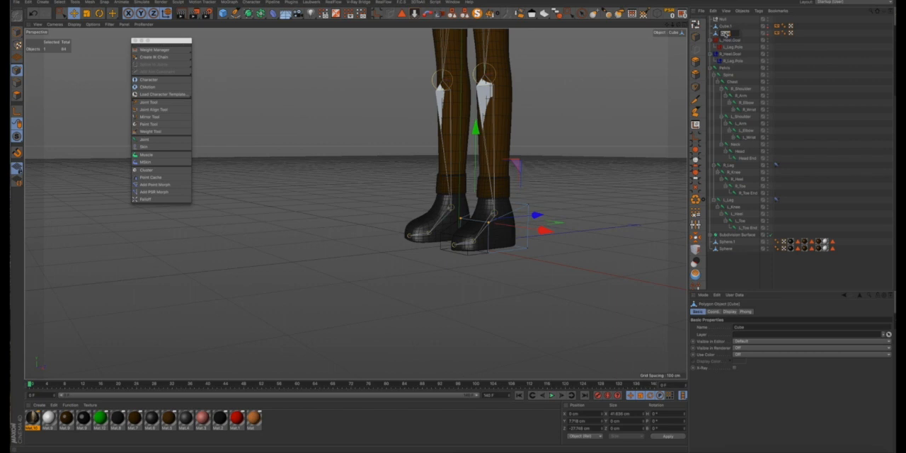
type("L")
left_click(724, 34)
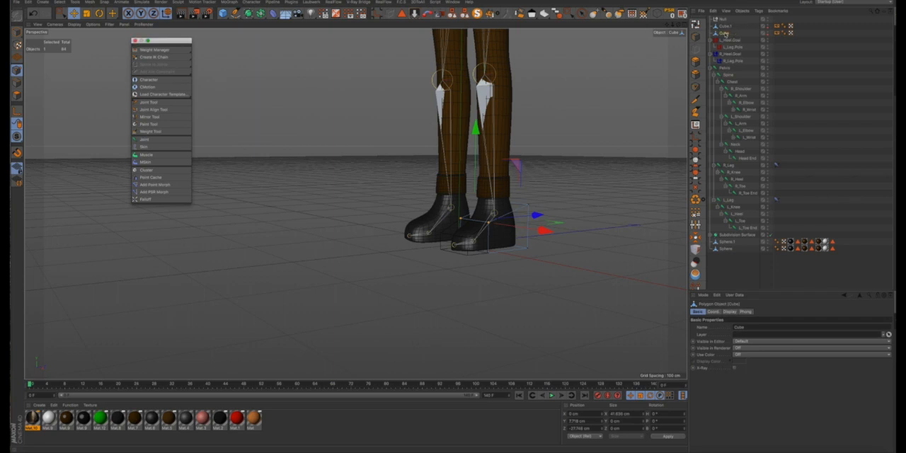
- Rename the toe box as Toe Ctrl
left_click(726, 26)
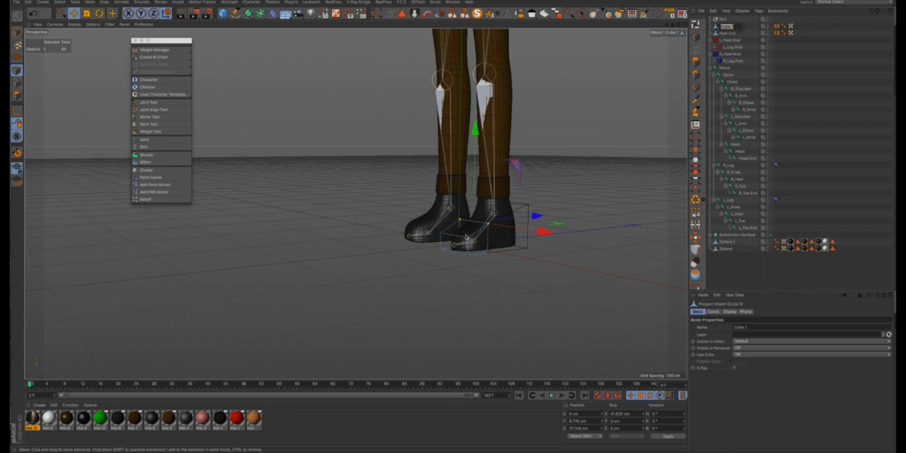
type("Toe Ctrl")
key("Return")
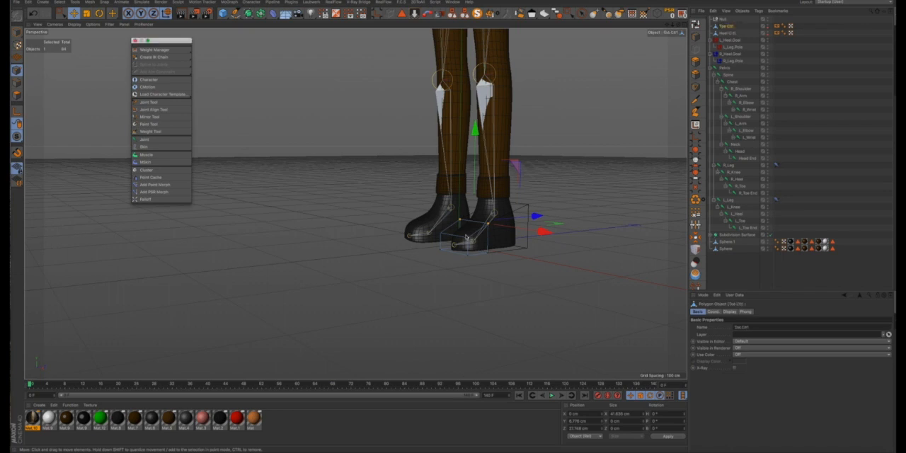
- Set the null's display shape to Cube and its orientation to XY
left_click(722, 20)
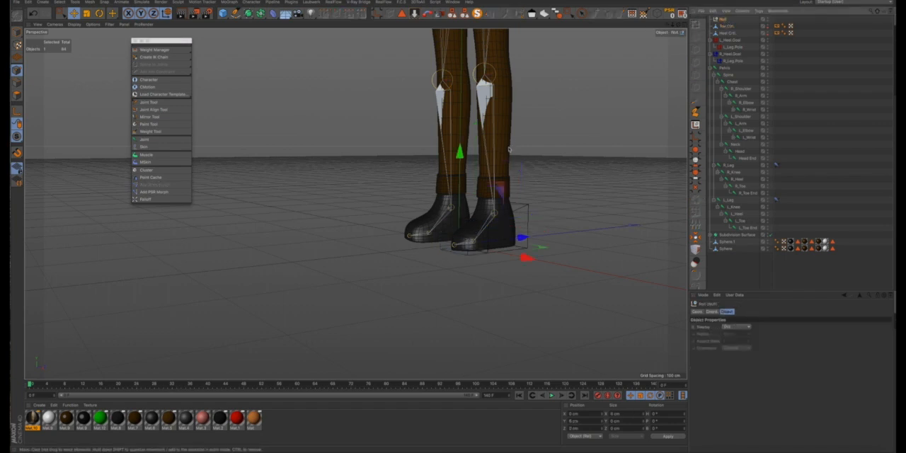
left_click(749, 328)
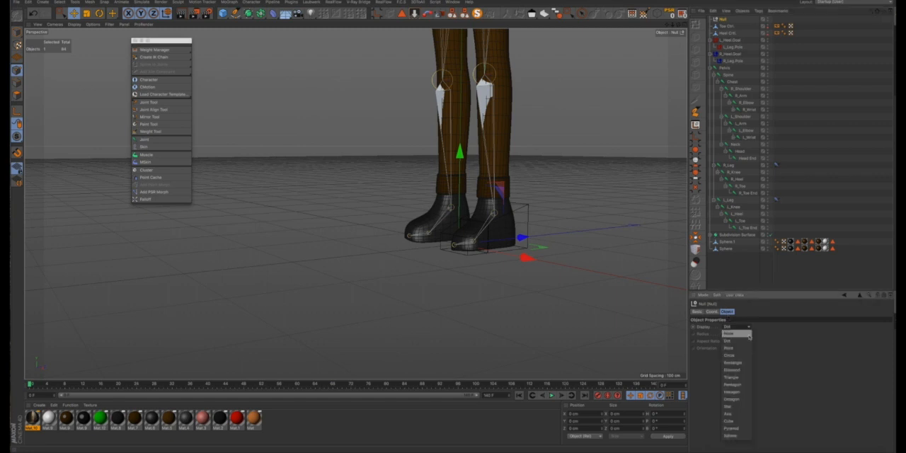
left_click(737, 421)
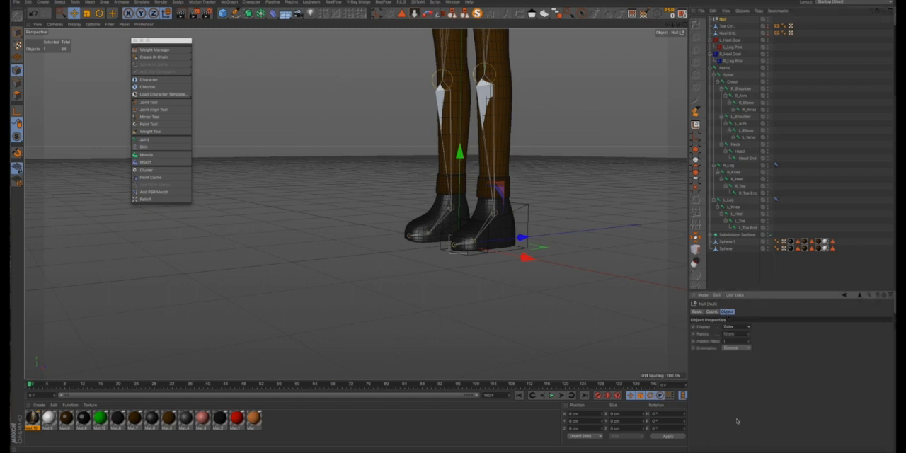
left_click(740, 349)
left_click(739, 361)
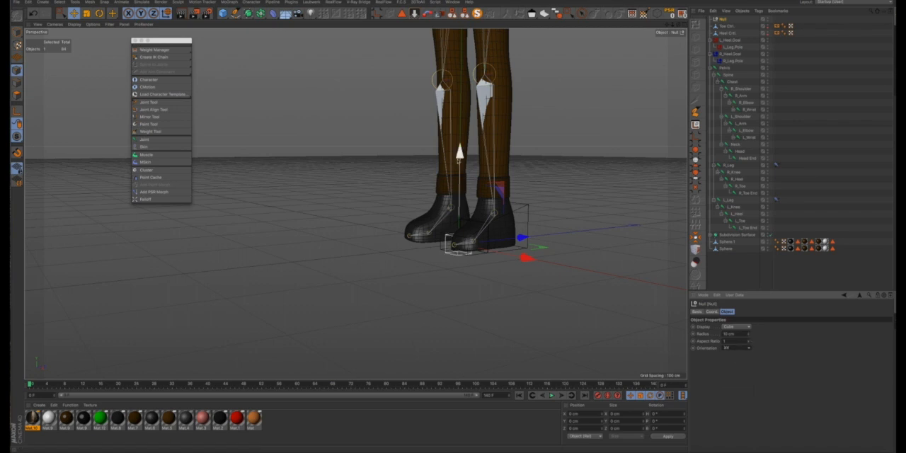
- Raise the null to about ankle height, turn on snapping and keep the snap options open as a floating palette
left_click_drag(459, 152, 459, 107)
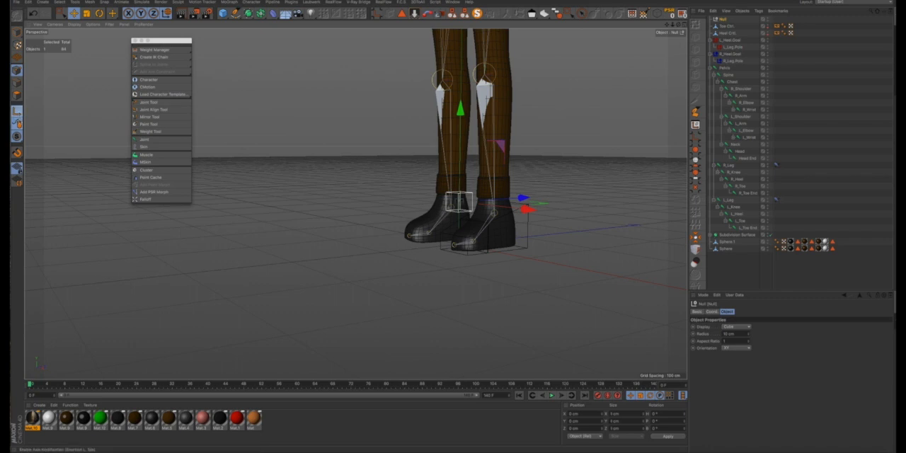
left_click(17, 150)
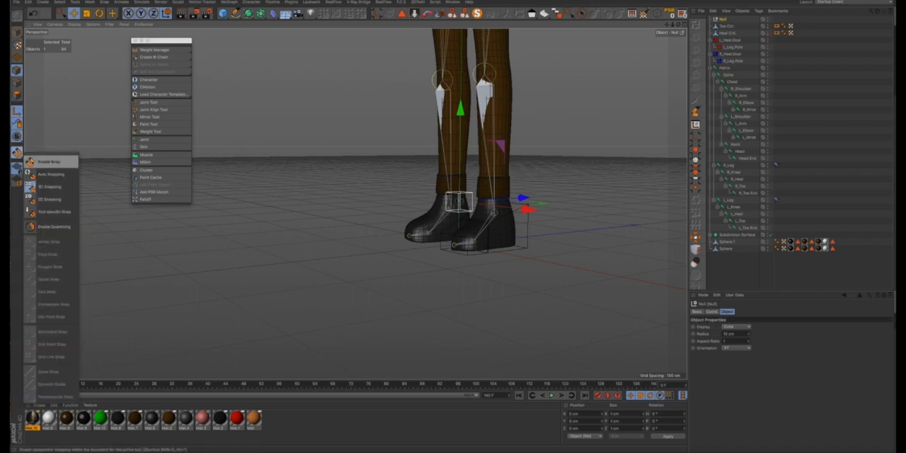
left_click(47, 170)
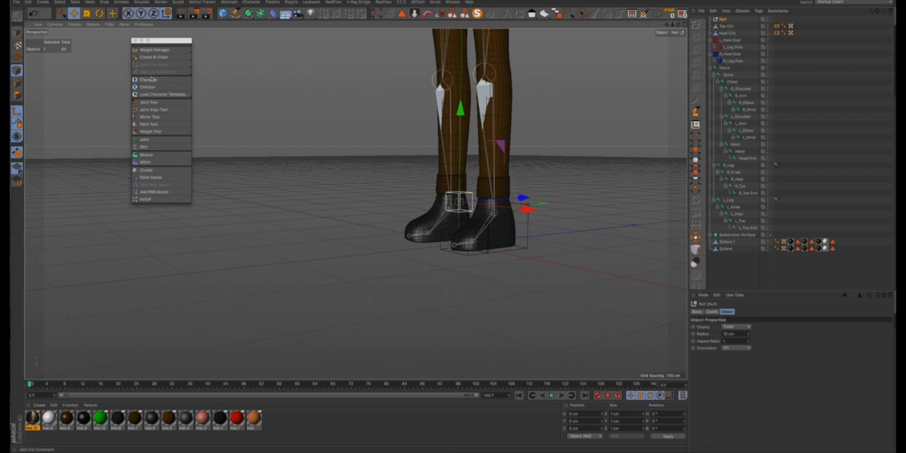
left_click(17, 151)
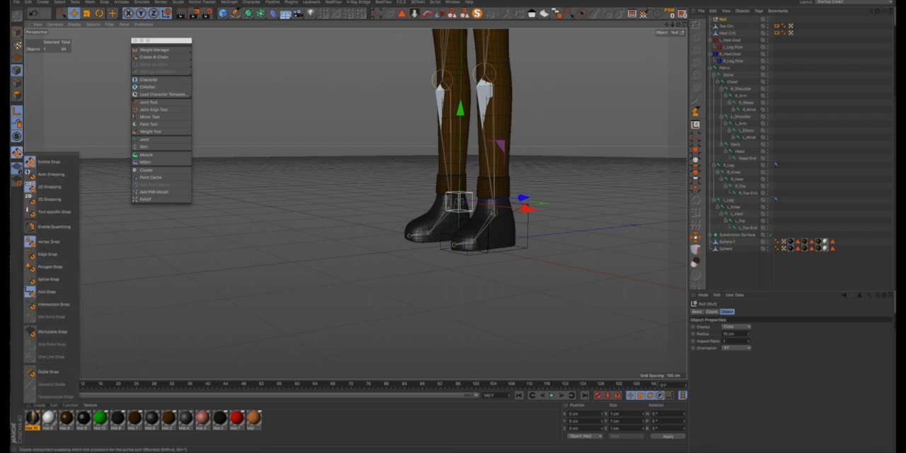
left_click_drag(51, 152, 130, 131)
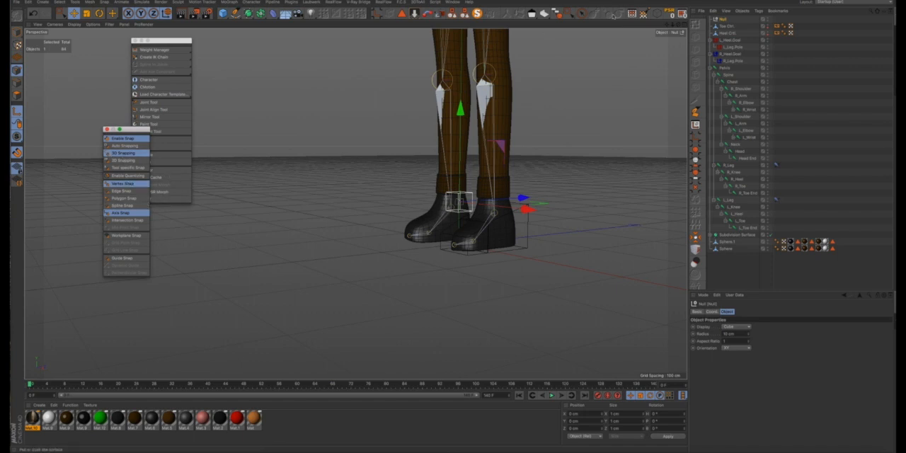
- Move the null with Live Selection so that it snaps onto the left heel joint
left_click(61, 14)
scroll(456, 193, "up", 2)
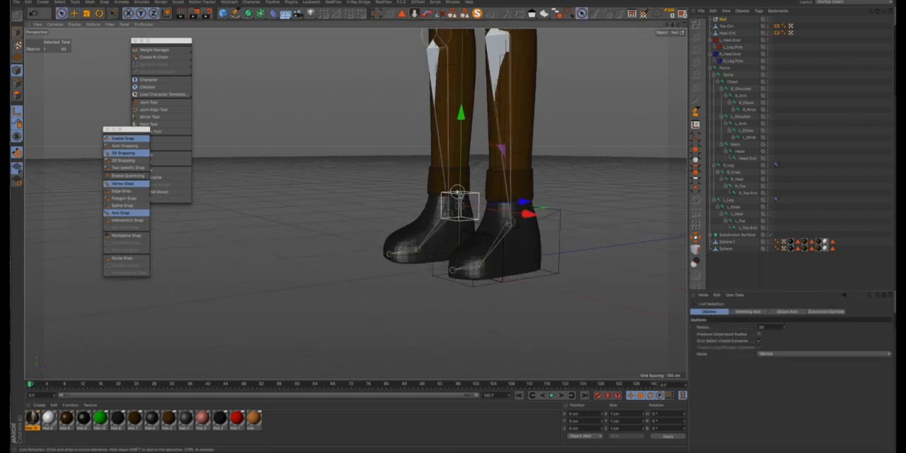
scroll(471, 213, "up", 2)
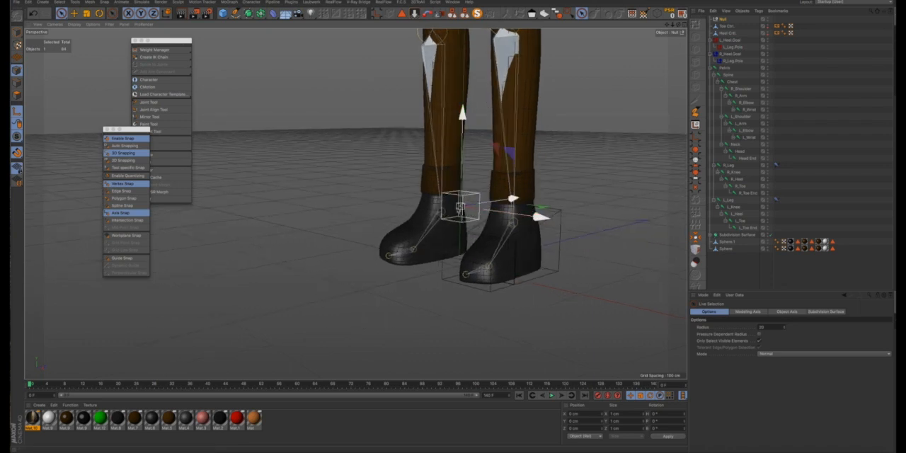
left_click_drag(461, 206, 518, 232)
scroll(513, 223, "up", 3)
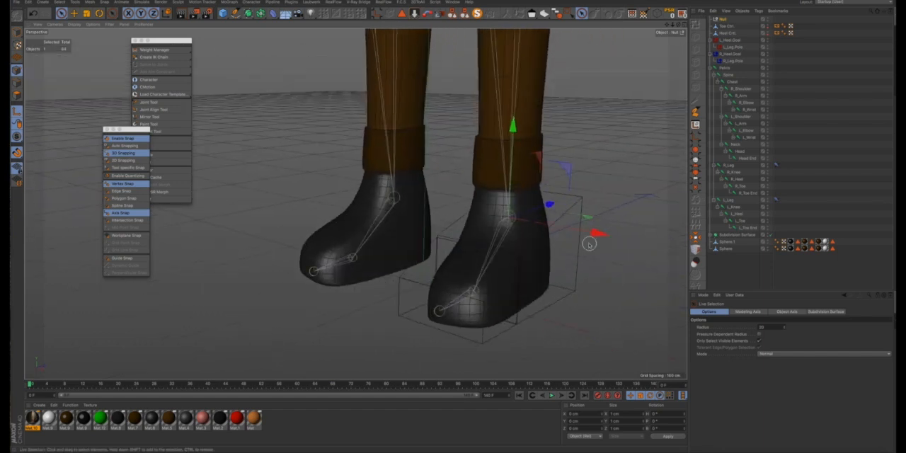
- Set the null's radius to 31 cm so its cube surrounds the left ankle
left_click(722, 20)
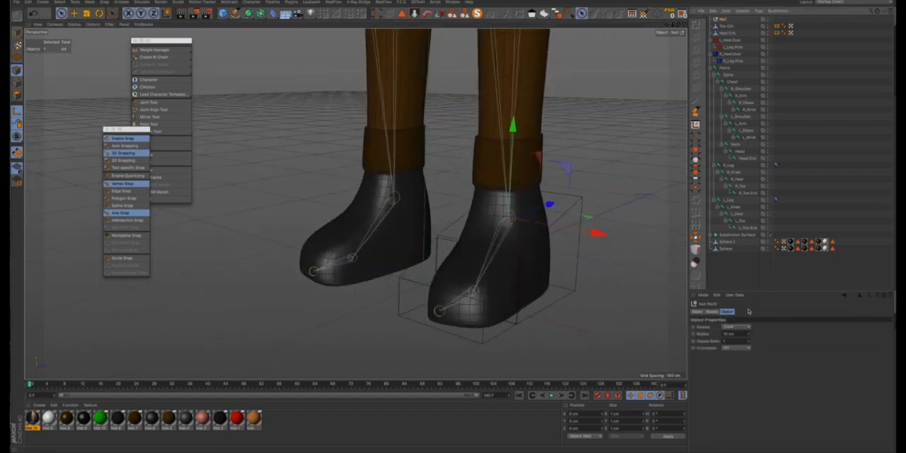
left_click_drag(749, 336, 749, 334)
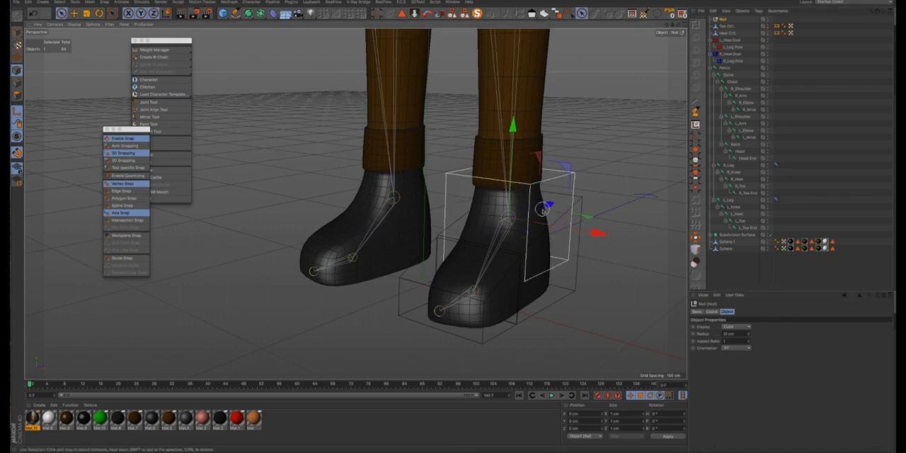
left_click_drag(543, 210, 515, 244, "alt")
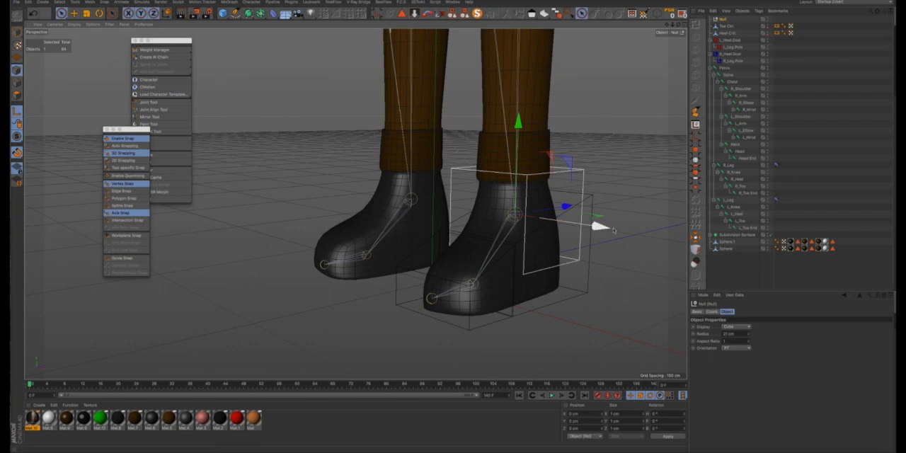
- Set the null's display colour to red
left_click(697, 311)
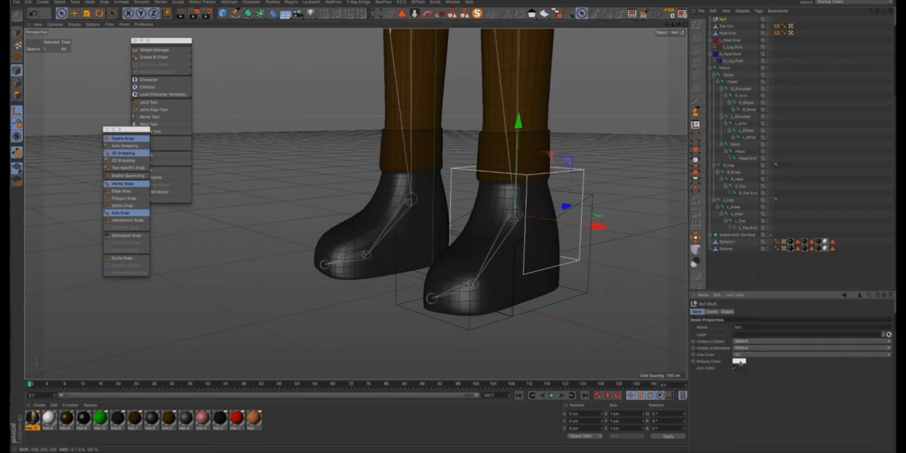
left_click(738, 362)
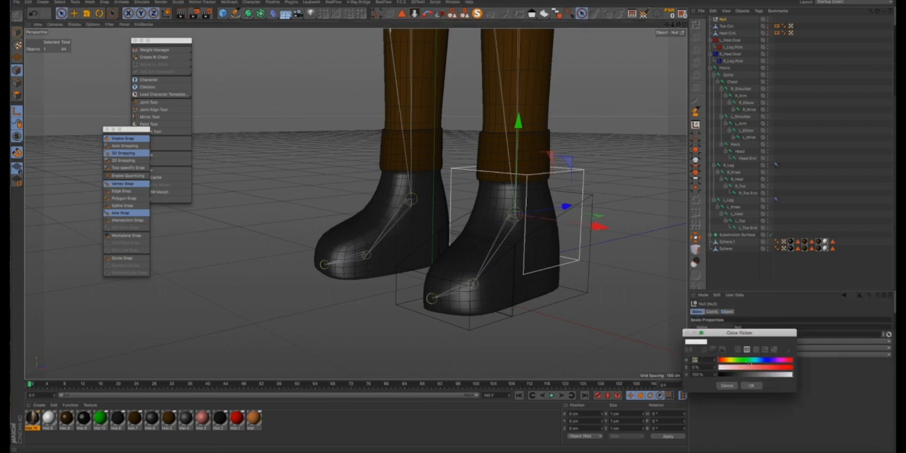
left_click_drag(763, 369, 793, 368)
left_click(756, 386)
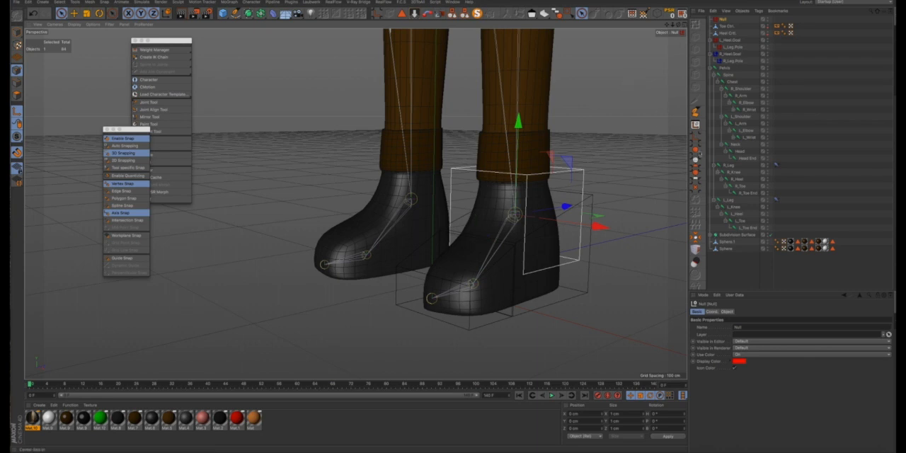
- Rename the null as Leg Ctrl
left_click(755, 151)
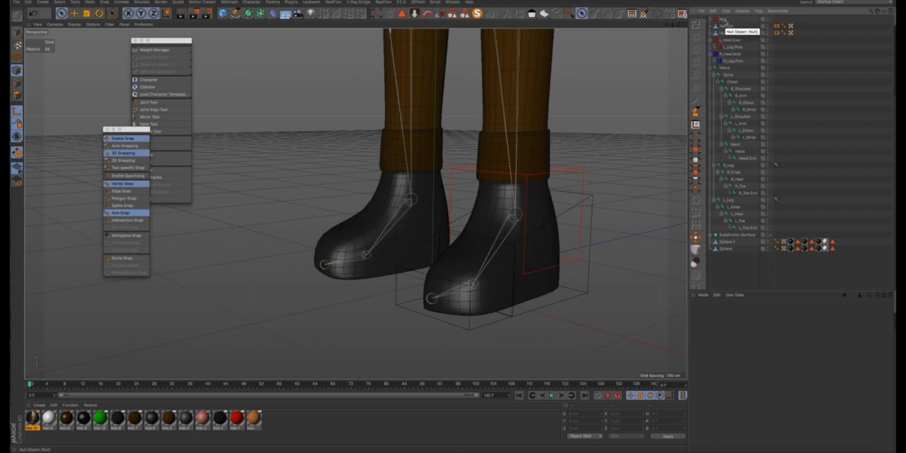
left_click(723, 21)
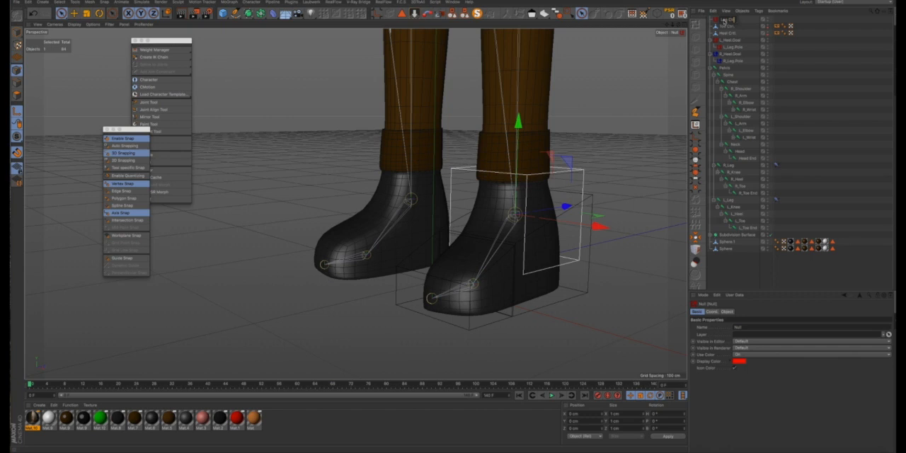
key("Return")
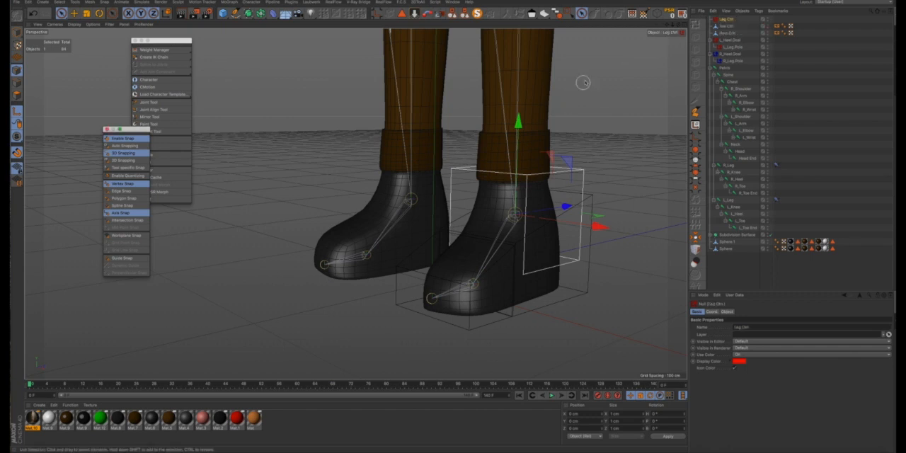
- Enable axis modification and snap the Toe Ctrl's axis onto the left foot's toe joint at the ball of the foot
scroll(593, 80, "down", 1)
scroll(593, 80, "down", 1)
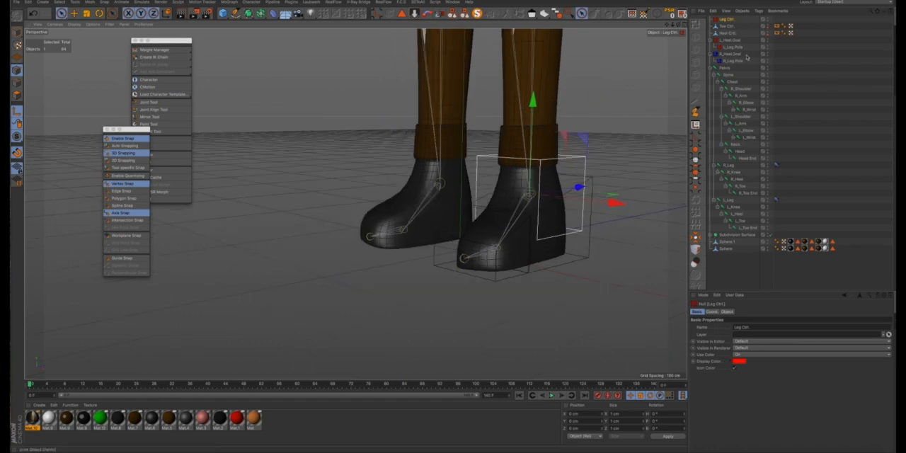
left_click(727, 27)
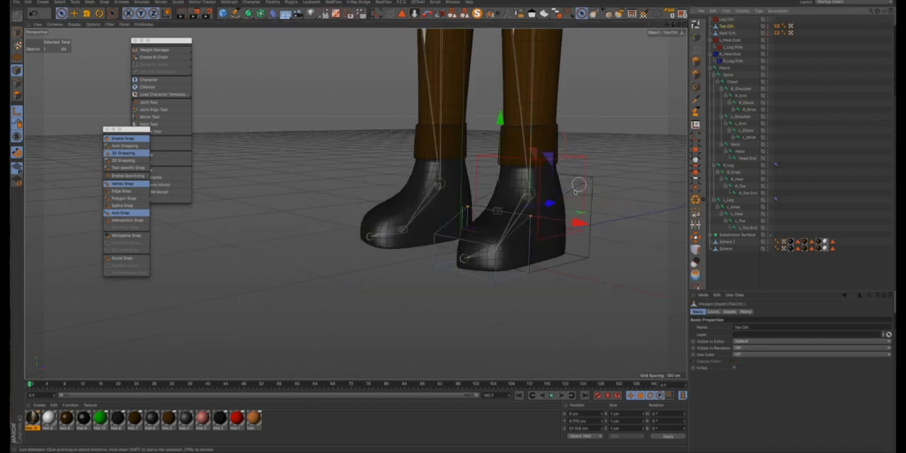
left_click_drag(532, 207, 483, 203, "alt")
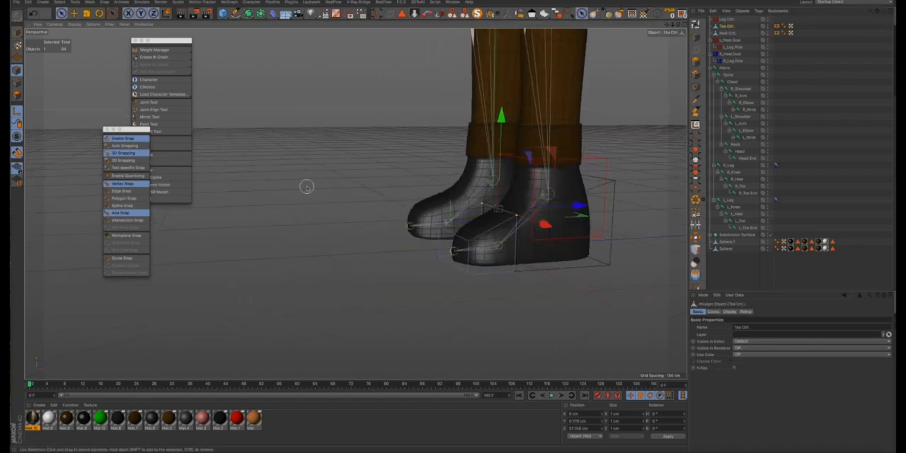
scroll(492, 240, "up", 2)
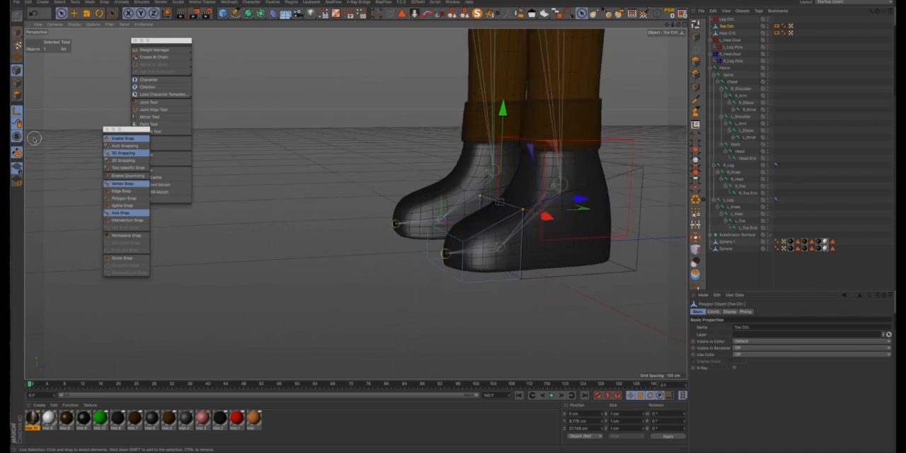
left_click(17, 111)
key("e")
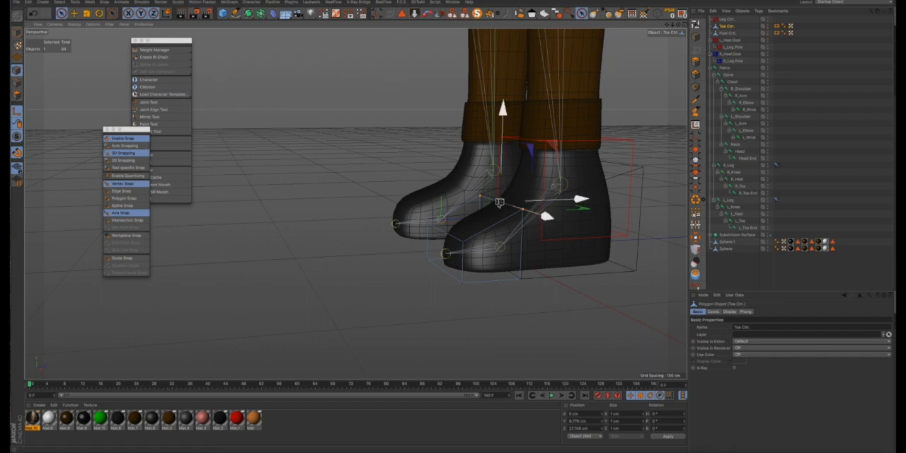
left_click_drag(499, 203, 511, 251)
right_click_drag(491, 238, 467, 232, "alt")
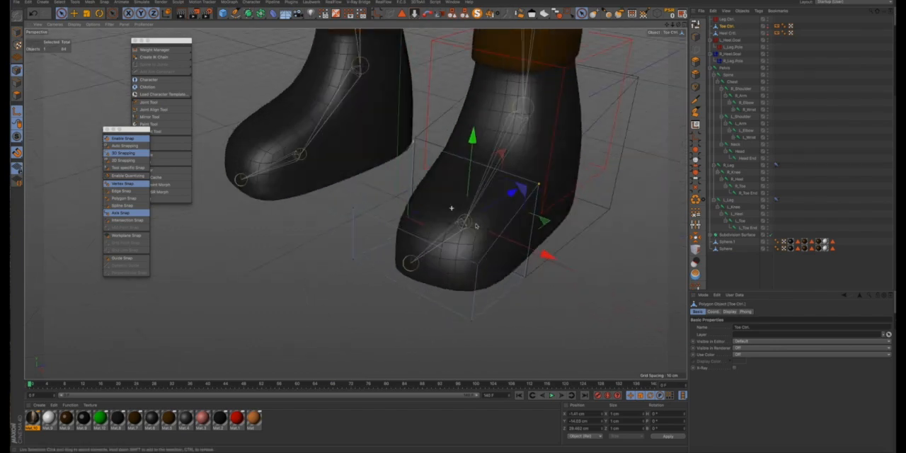
mouse_move(452, 207)
left_mouse_down("alt")
mouse_move(536, 212)
mouse_move(429, 208)
mouse_move(447, 209)
left_mouse_up("alt")
scroll(448, 210, "down", 4)
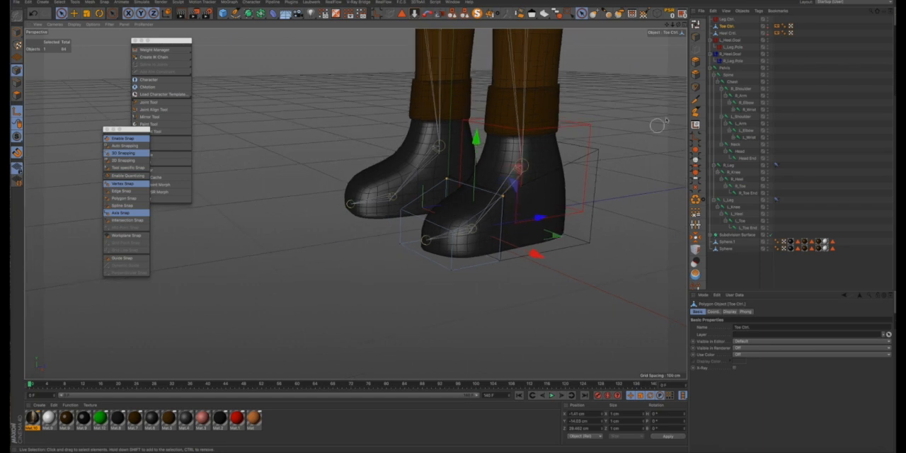
- Snap the Heel Ctrl's axis onto the same toe joint at the ball of the left foot
left_click(727, 32)
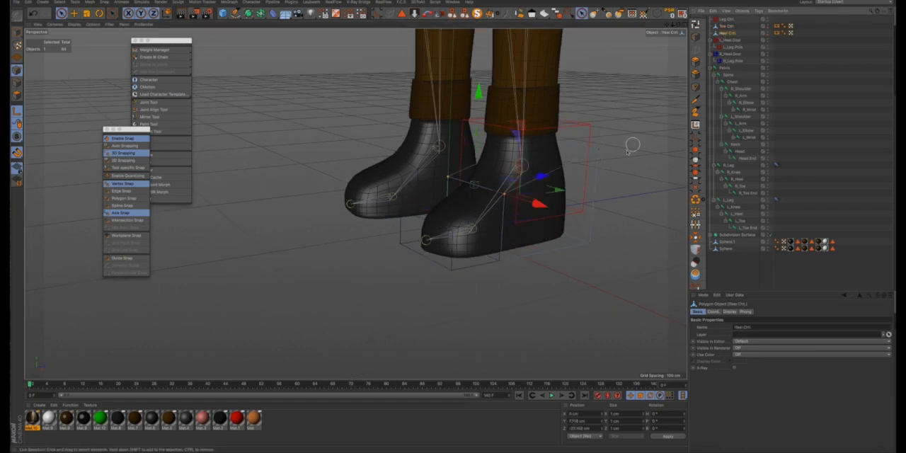
left_click_drag(474, 186, 534, 233)
scroll(472, 229, "up", 15)
scroll(534, 234, "down", 10)
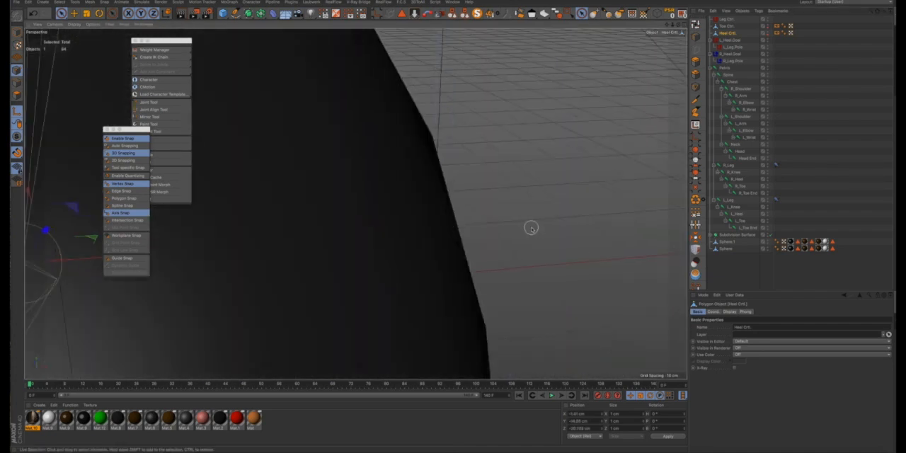
left_click_drag(478, 278, 423, 261, "alt")
scroll(422, 261, "down", 5)
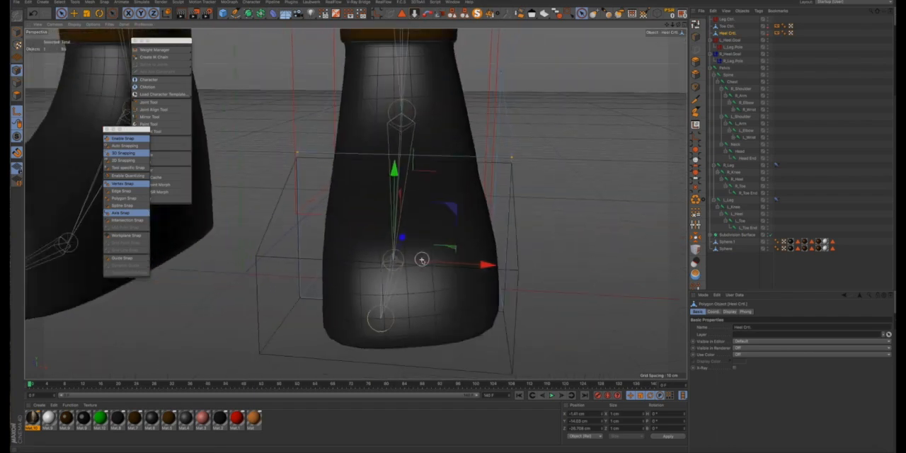
- Turn off snapping and axis modification, and switch to Model mode
left_click(116, 140)
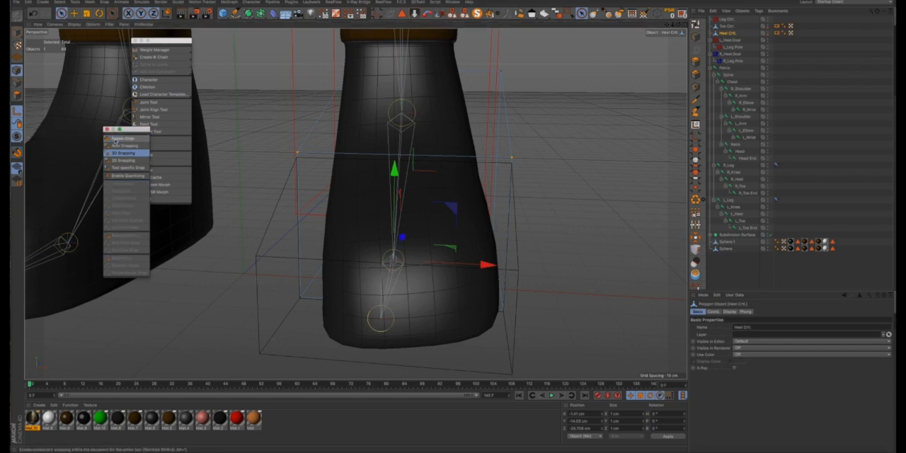
scroll(319, 132, "down", 3)
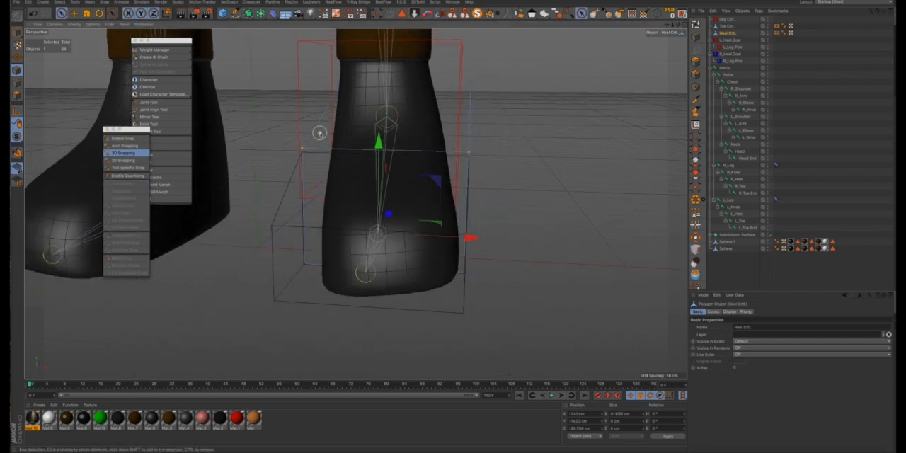
left_click(16, 32)
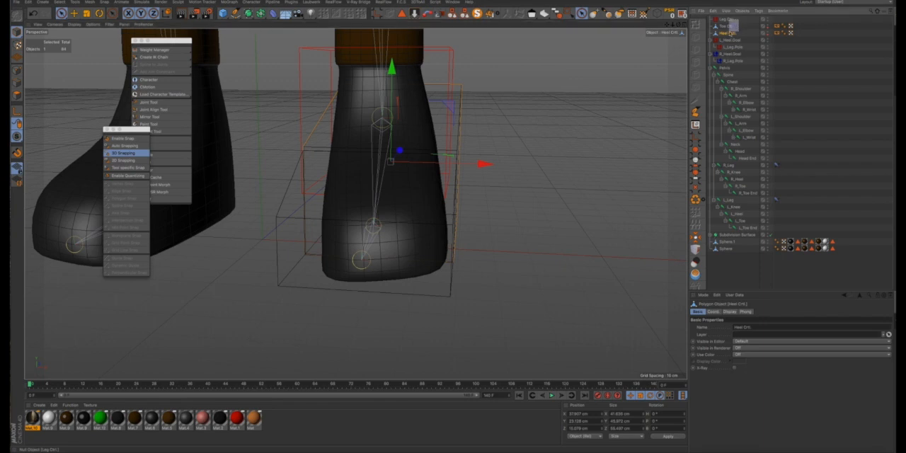
- Duplicate the Leg, Toe and Heel Ctrl objects together and move the copies along X toward the right foot
left_click_drag(726, 36, 724, 36)
scroll(631, 86, "down", 4)
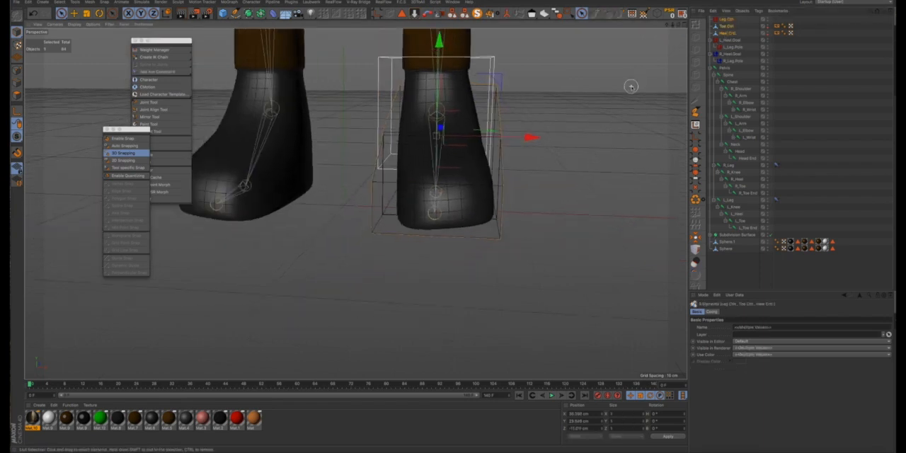
left_click_drag(534, 123, 394, 138, "alt")
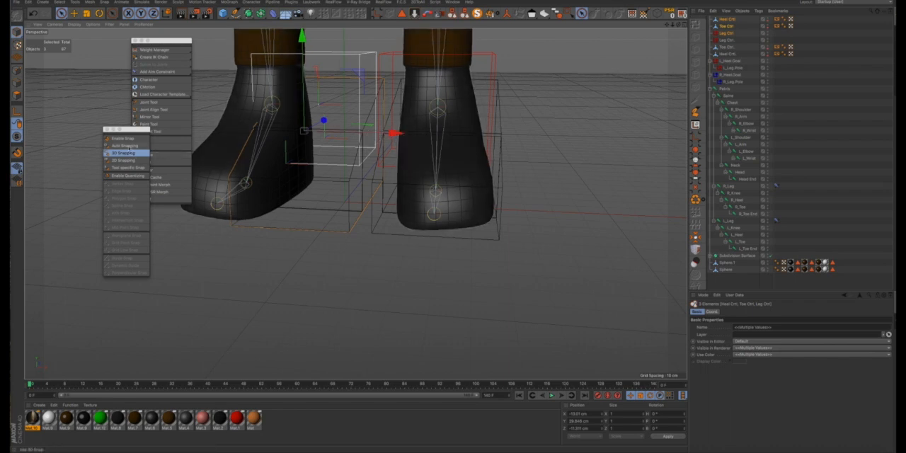
- Turn snapping and axis modification back on for the copied controls, and undo a trial move along X
left_click(124, 138)
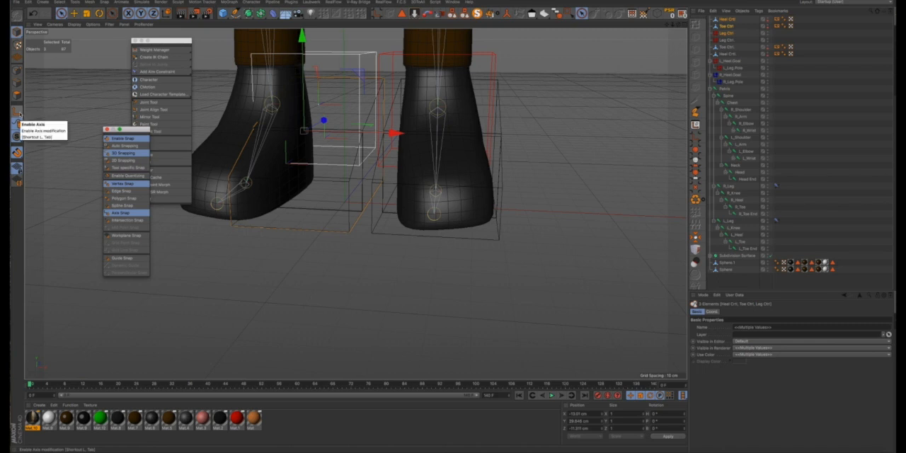
left_click(18, 114)
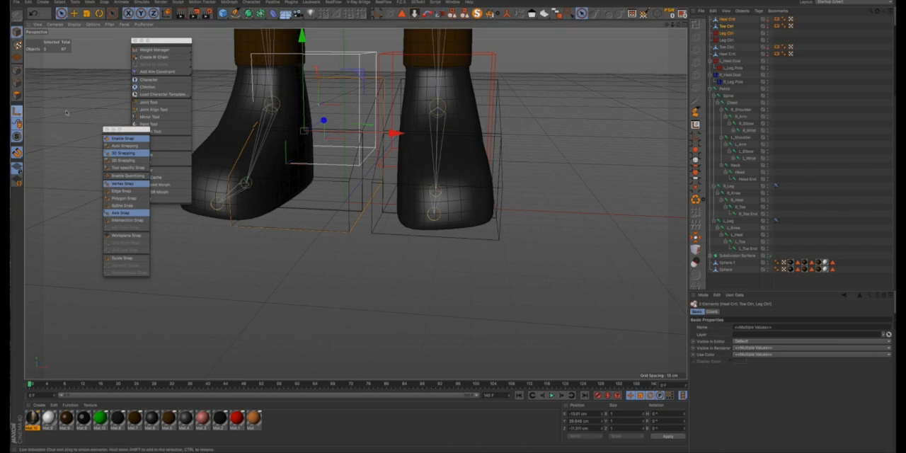
left_click_drag(394, 133, 368, 133)
key("ctrl+z")
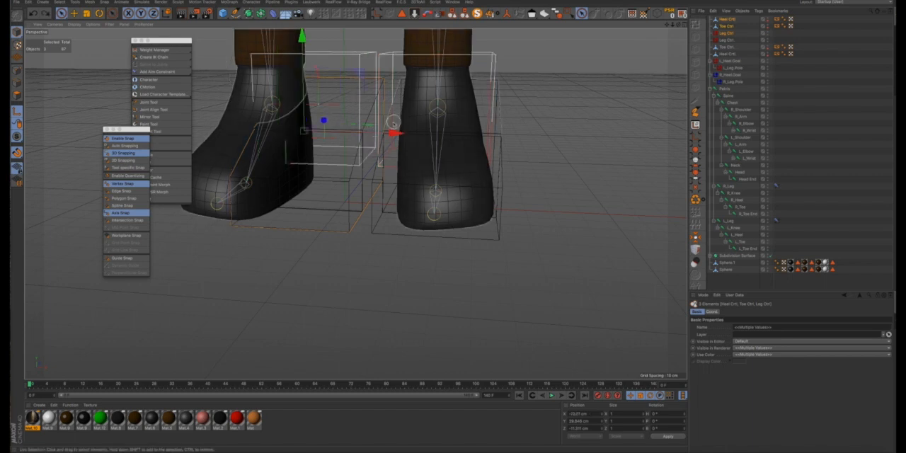
left_click_drag(666, 27, 743, 28)
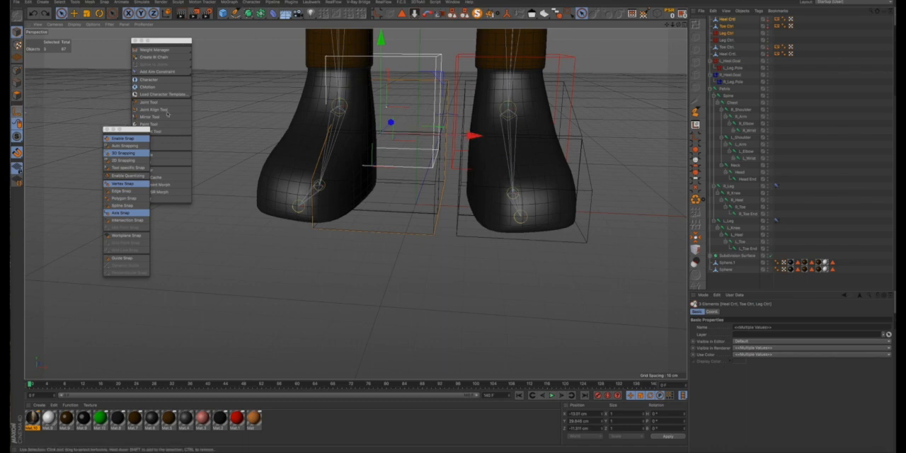
- Move the copied Leg, Toe and Heel Ctrl objects along X onto the right foot and check their fit
left_click_drag(472, 135, 397, 134)
left_click_drag(331, 152, 367, 151, "alt")
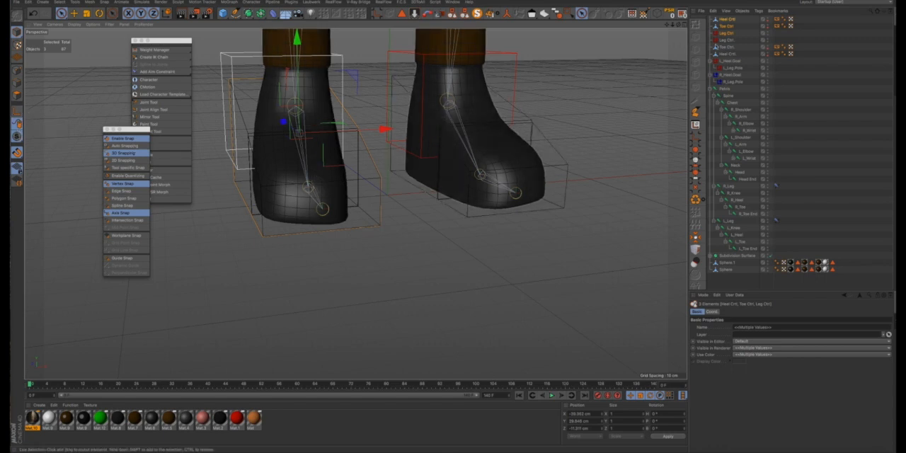
left_click(725, 20)
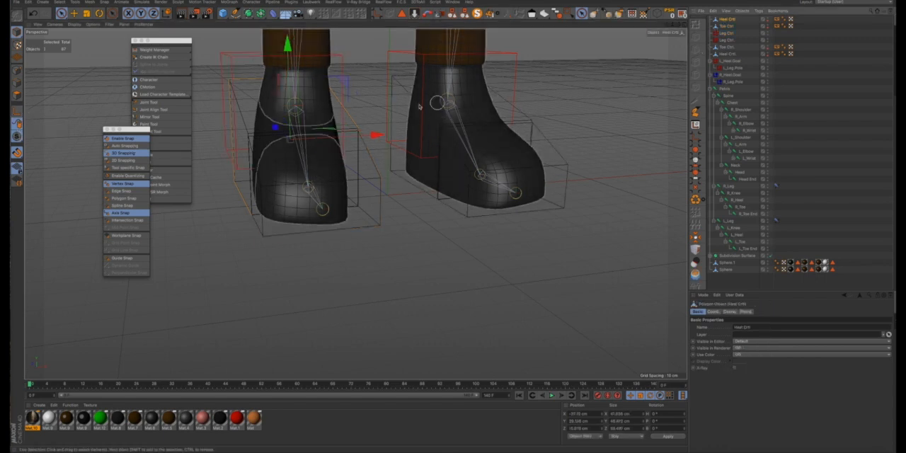
mouse_move(336, 153)
left_mouse_down("alt")
mouse_move(443, 154)
mouse_move(414, 167)
left_mouse_up("alt")
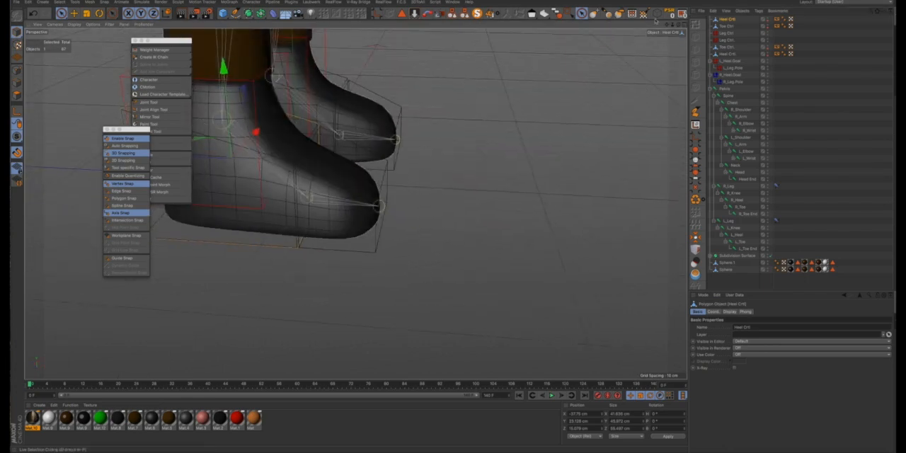
middle_click_drag(454, 227, 571, 263, "alt")
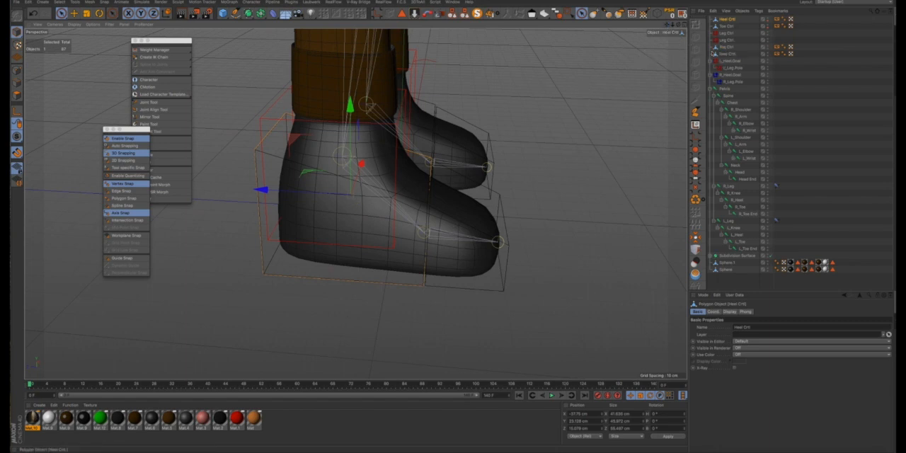
- Snap the copied Leg Ctrl onto the heel joint at the right ankle
left_click(727, 40)
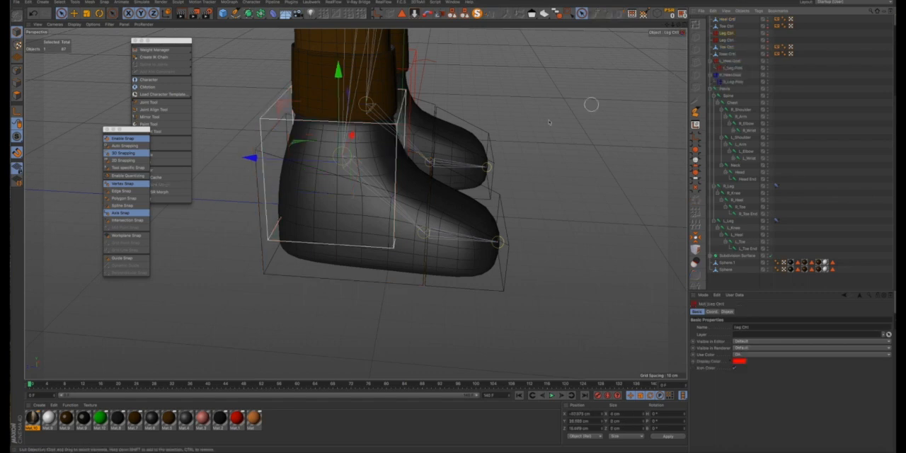
left_click_drag(435, 200, 370, 196, "alt")
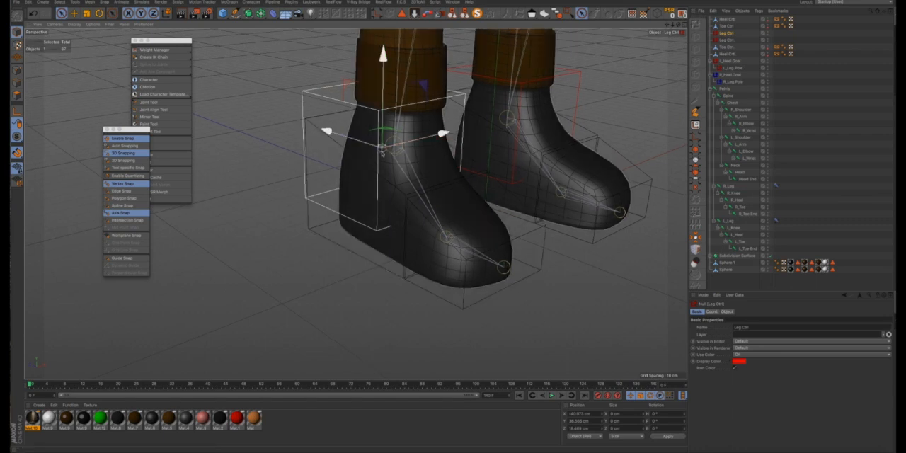
left_click_drag(382, 150, 395, 148)
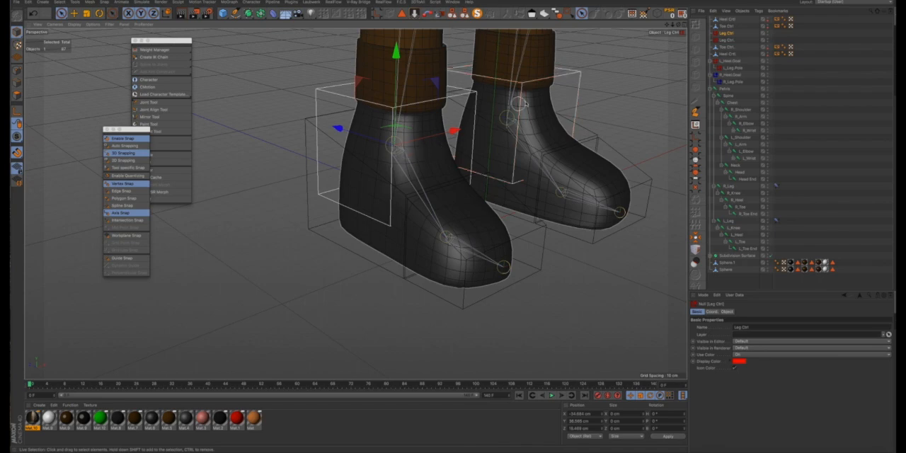
left_click_drag(414, 151, 390, 158, "alt")
right_click_drag(393, 134, 430, 157, "alt")
left_click_drag(430, 157, 377, 143, "alt")
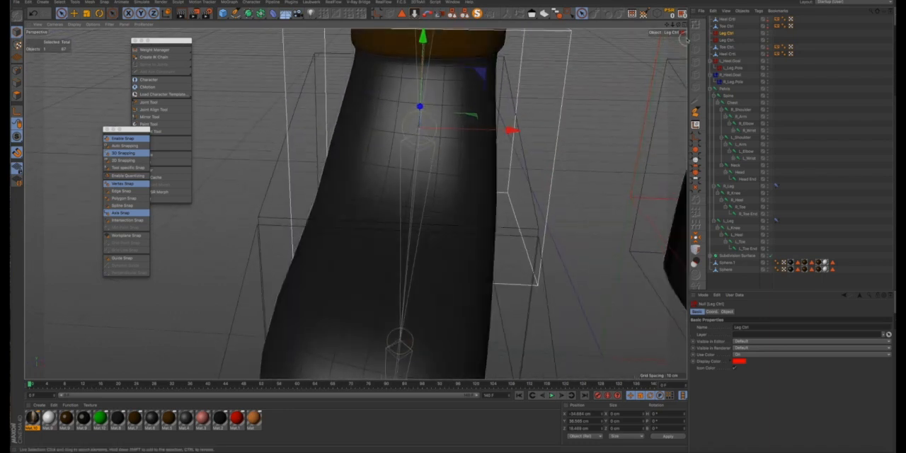
- Try to move the copied Toe Ctrl toward the toe joint of the right foot, and undo the move
left_click(722, 27)
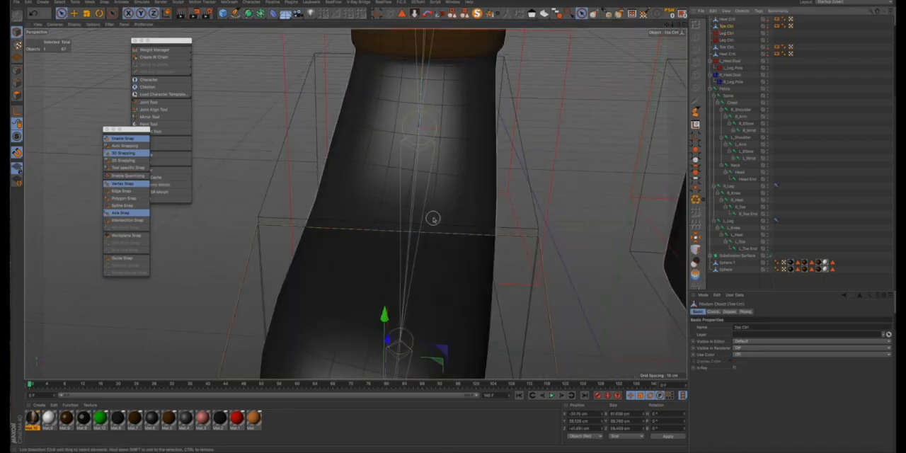
scroll(432, 217, "down", 5)
left_click_drag(398, 253, 432, 253, "alt")
scroll(399, 284, "up", 5)
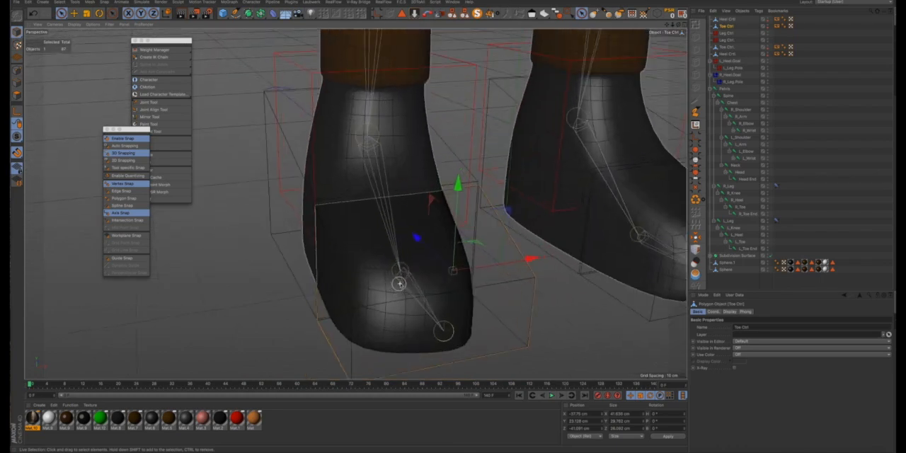
left_click_drag(403, 282, 502, 242, "alt")
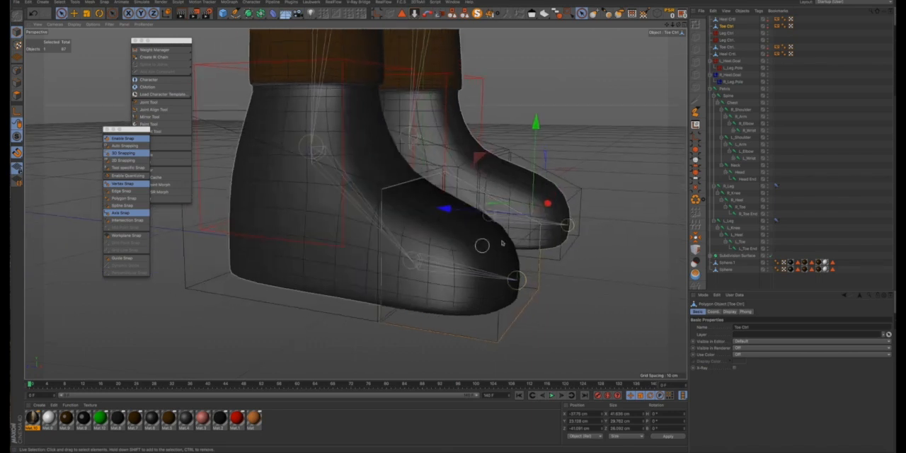
left_click_drag(547, 204, 431, 241)
key("ctrl+z")
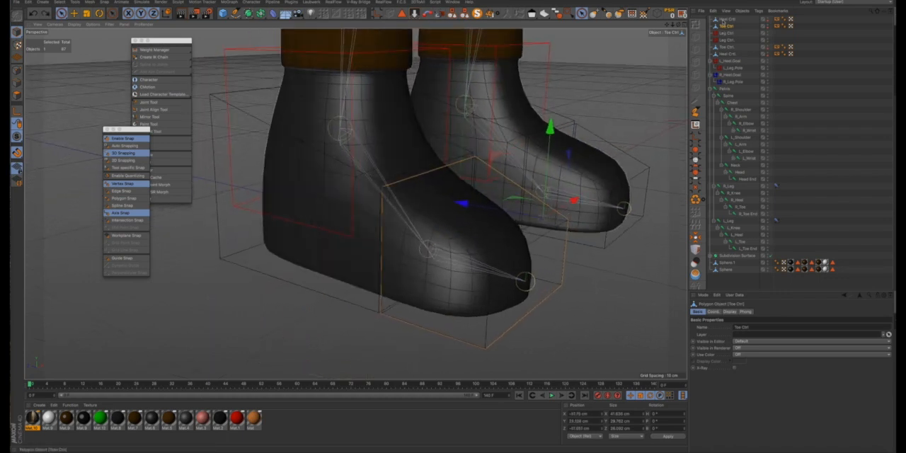
- Turn on axis modification and snap the copied Heel Ctrl's axis onto the toe joint at the ball of the right foot
left_click(725, 19)
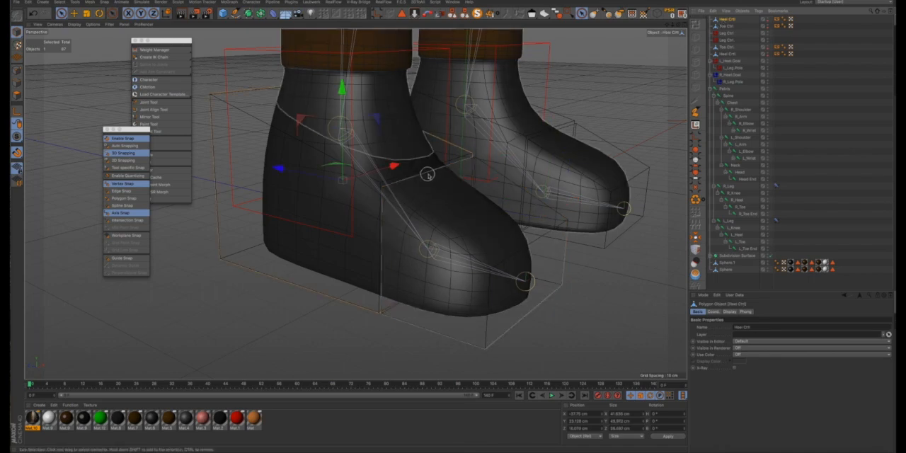
left_click_drag(417, 160, 340, 168, "alt")
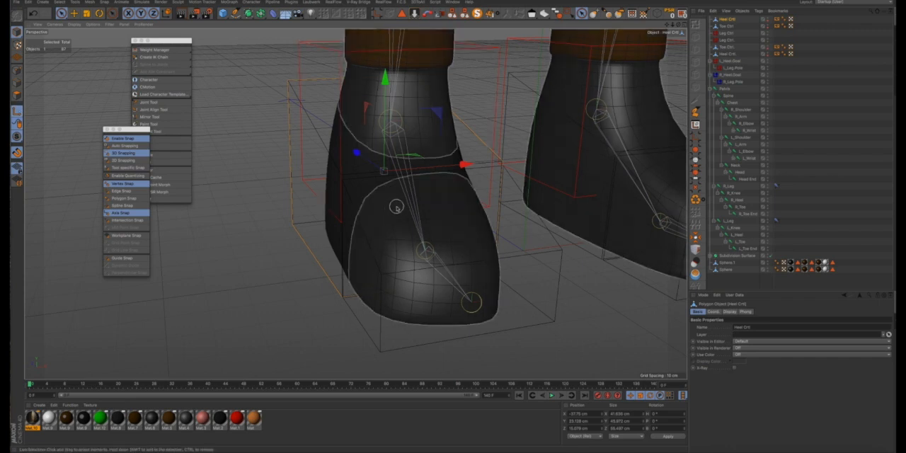
left_click_drag(396, 207, 405, 204, "alt")
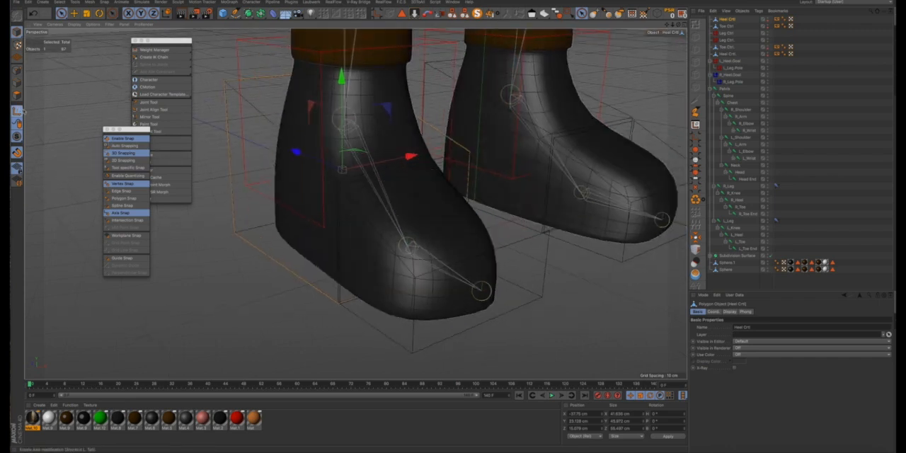
left_click_drag(311, 179, 408, 243, "alt")
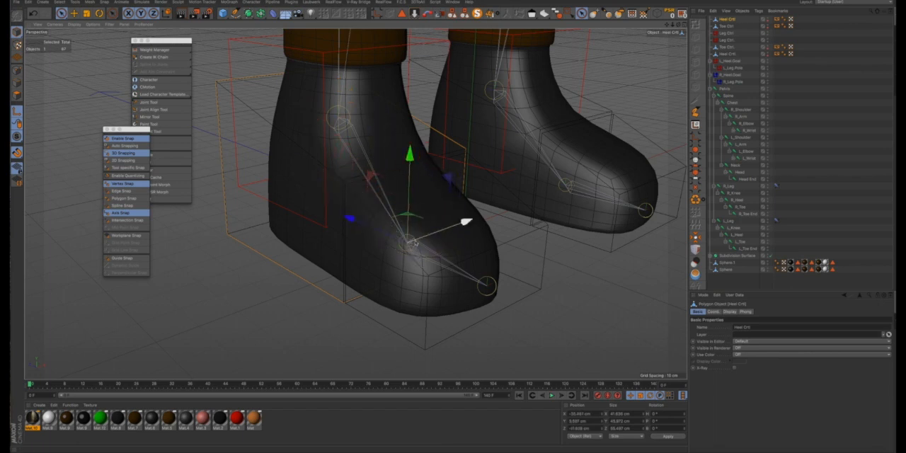
- Snap the copied Toe Ctrl's axis onto the same toe joint at the ball of the right foot
left_click(726, 26)
left_click_drag(503, 227, 409, 214)
left_click_drag(393, 134, 412, 131, "alt")
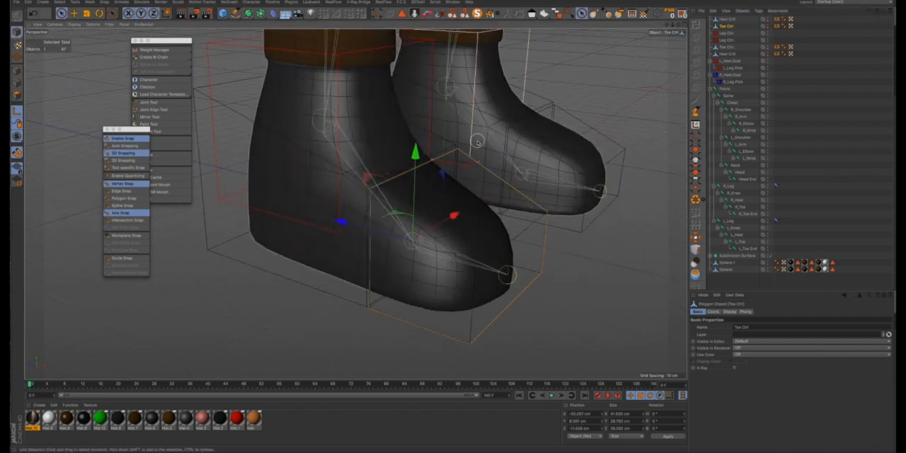
left_click_drag(491, 89, 307, 88, "alt")
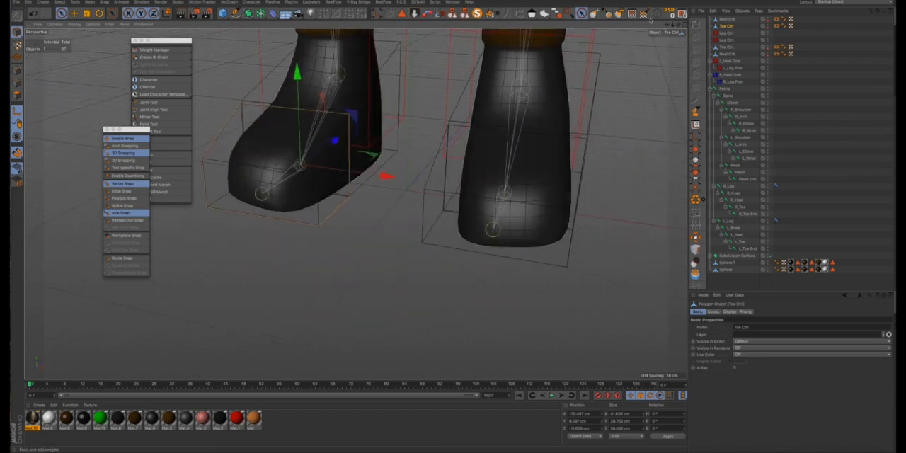
- Reorder the right foot's controls in the object hierarchy as Leg Ctrl, Toe Ctrl, Heel Ctrl
left_click(724, 19)
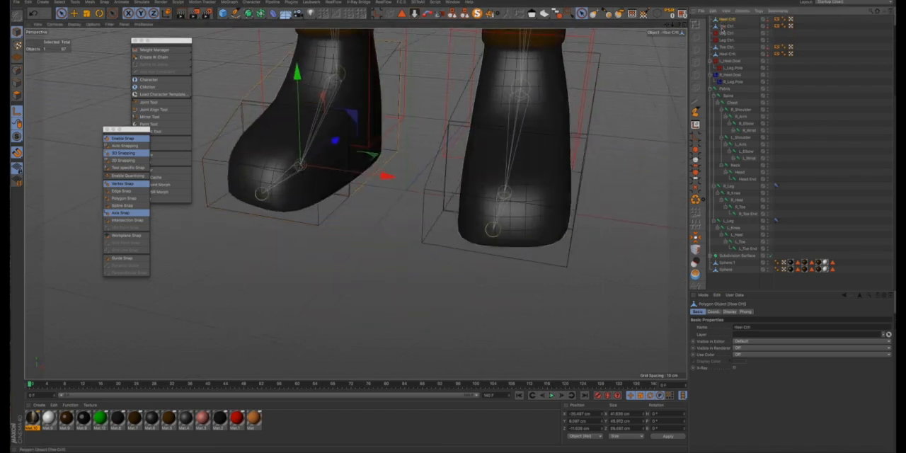
left_click(723, 32)
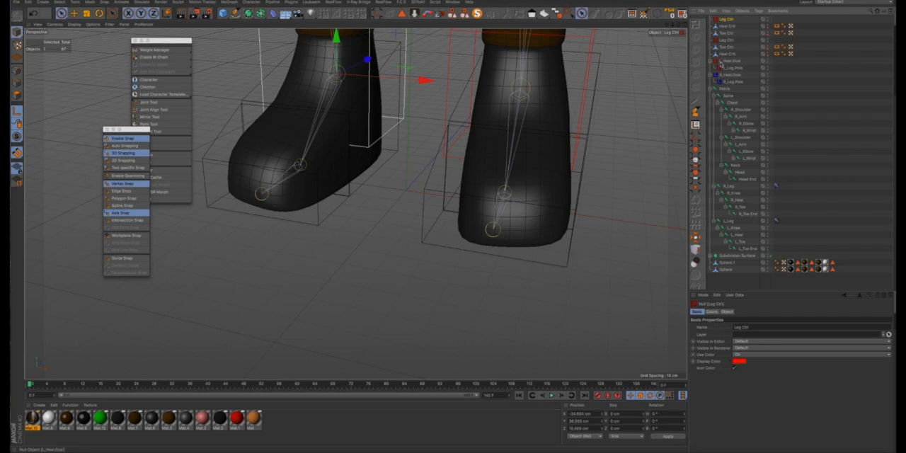
left_click(724, 26)
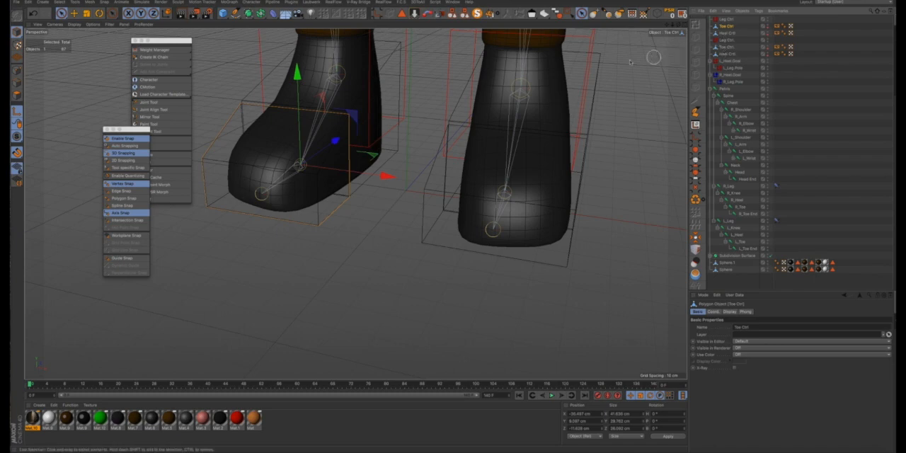
- Turn off snapping and axis modification, and move the floating snap and character palettes clear of the feet
left_click_drag(415, 101, 349, 109, "alt")
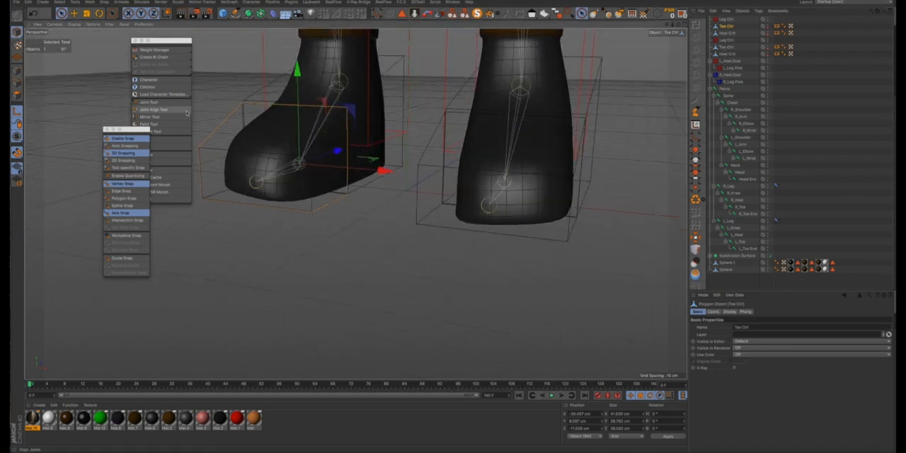
left_click(126, 138)
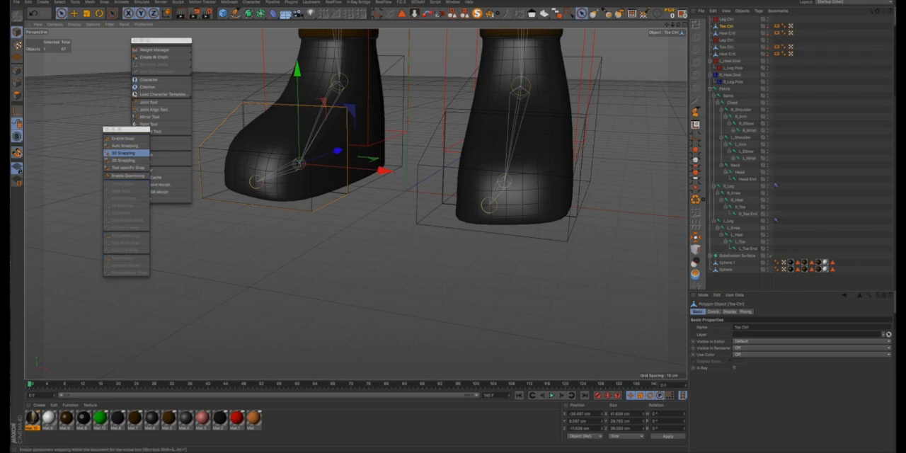
left_click_drag(132, 131, 70, 206)
left_click_drag(158, 41, 120, 187)
scroll(364, 143, "down", 3)
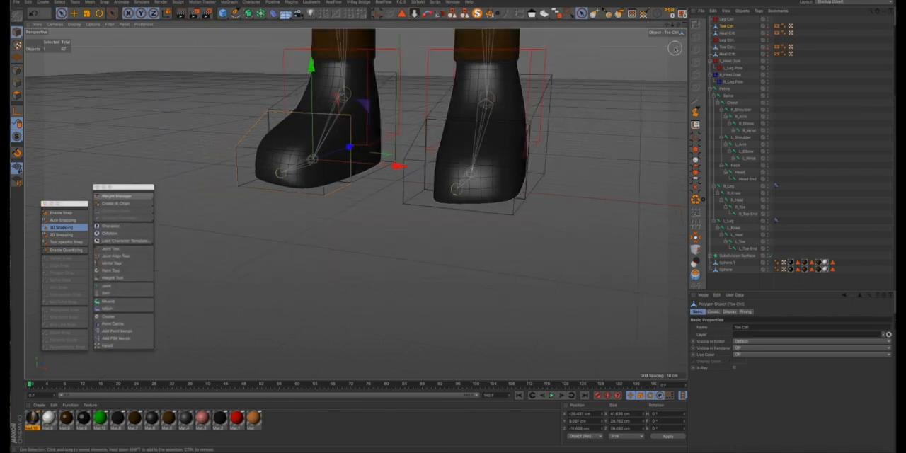
- Set the display color of the right foot's Leg Ctrl to blue
middle_click_drag(365, 92, 415, 218, "alt")
scroll(417, 215, "down", 5)
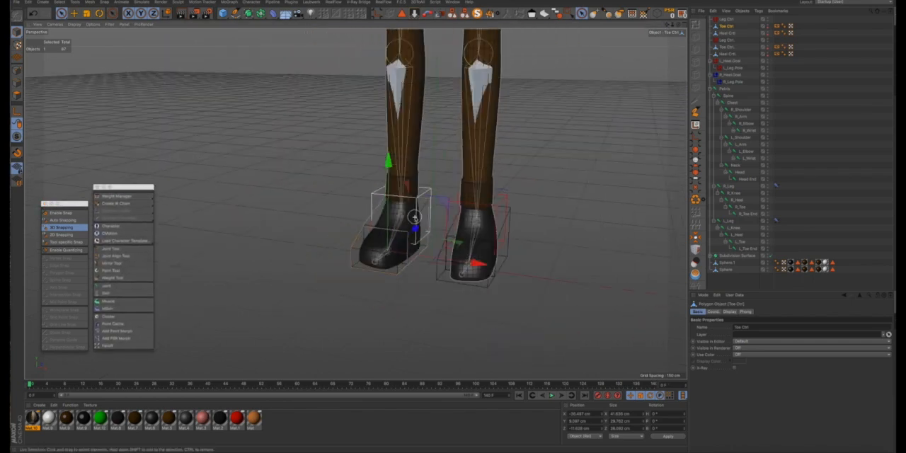
mouse_move(405, 184)
left_mouse_down("alt")
mouse_move(442, 172)
mouse_move(391, 186)
mouse_move(368, 174)
left_mouse_up("alt")
left_click(385, 191)
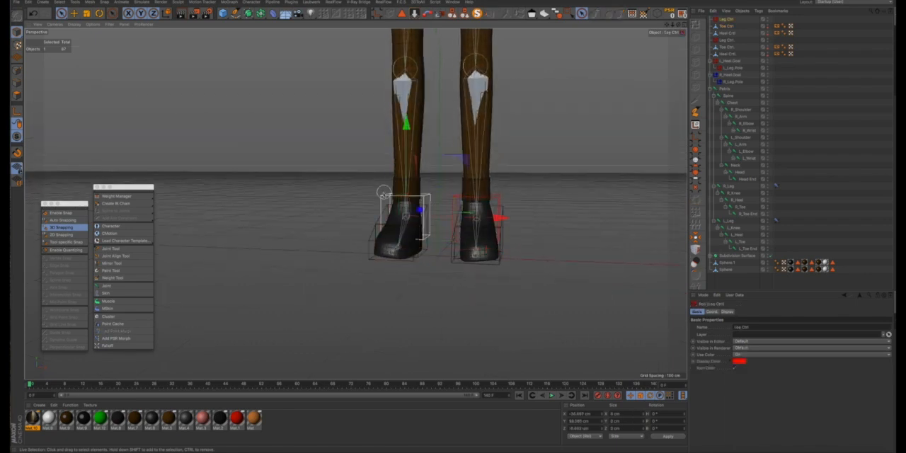
left_click(736, 361)
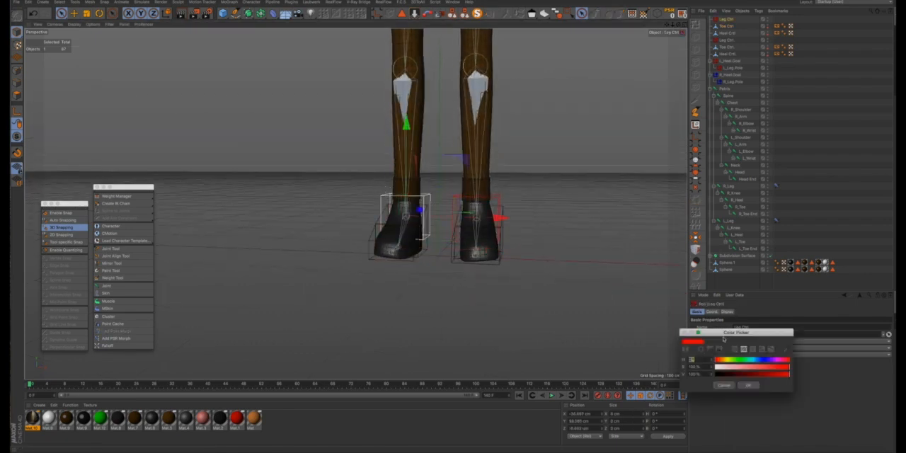
left_click(765, 361)
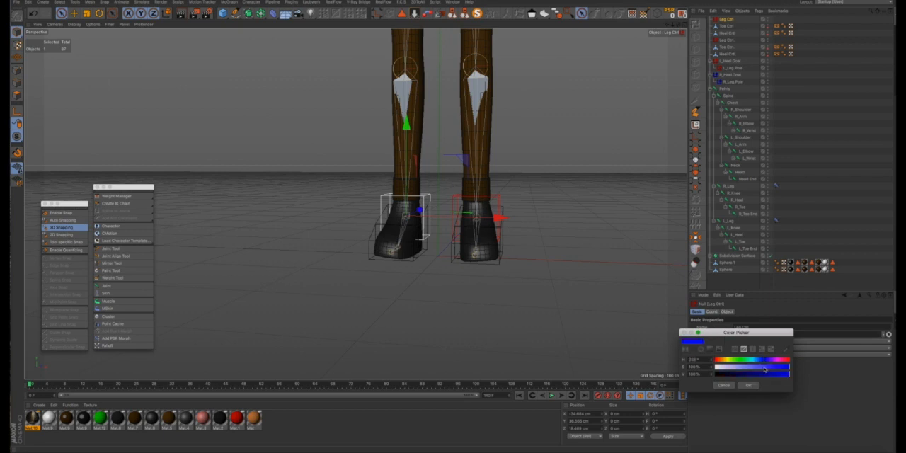
left_click(756, 386)
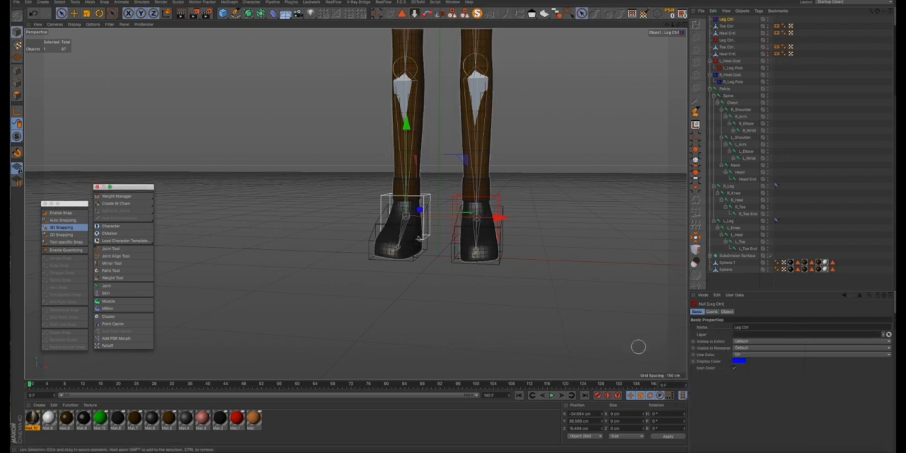
- Turn on Use Color for both feet's Toe and Heel Ctrl objects and set their display color to green
left_click(724, 28)
left_click(725, 33, "ctrl")
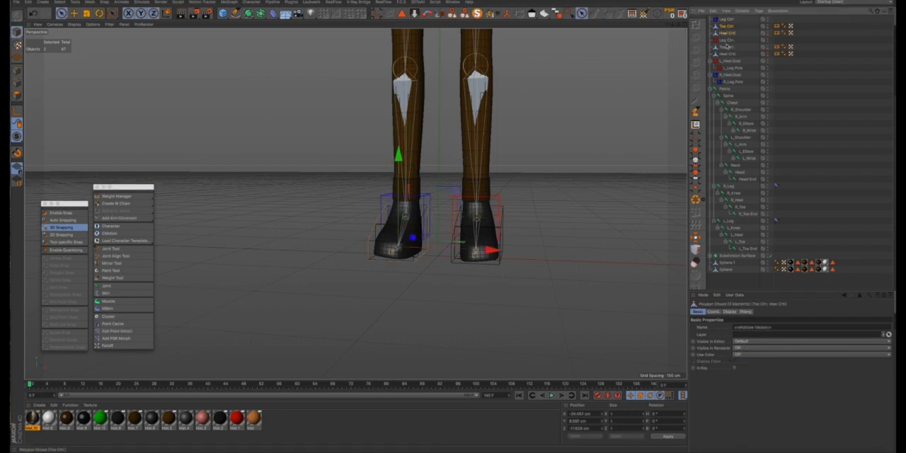
left_click(728, 54, "ctrl")
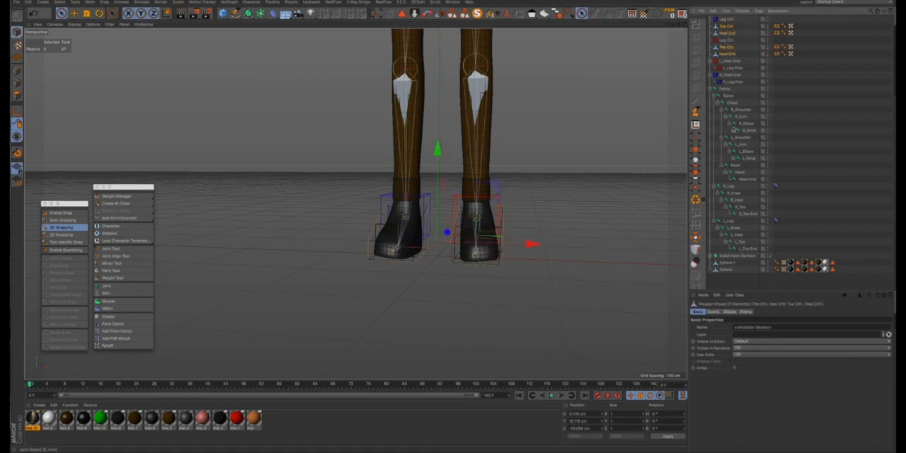
left_click(739, 354)
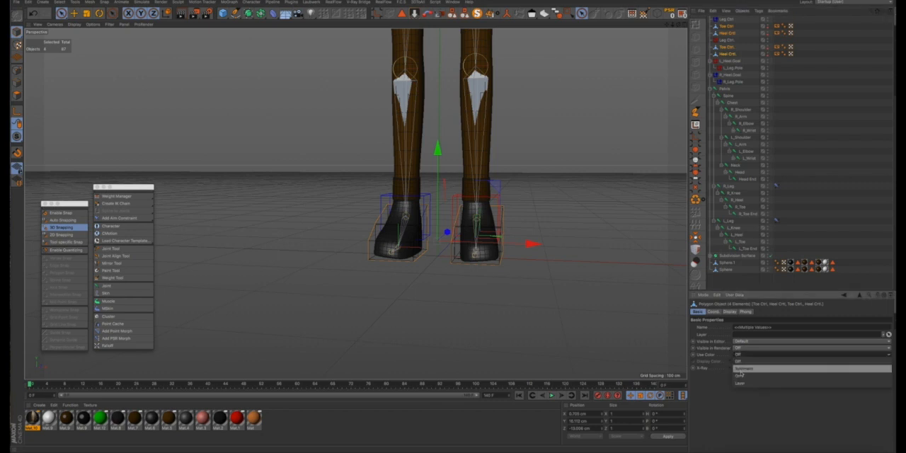
left_click(741, 376)
left_click(739, 361)
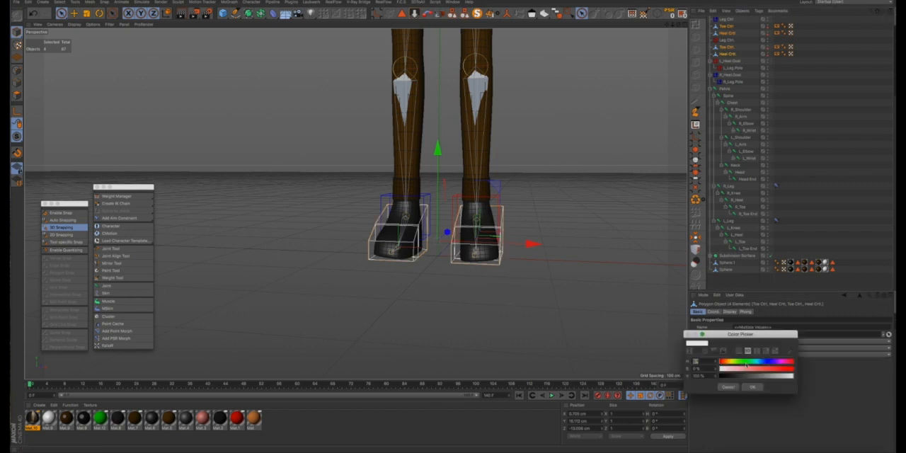
left_click(745, 363)
left_click_drag(756, 370, 796, 370)
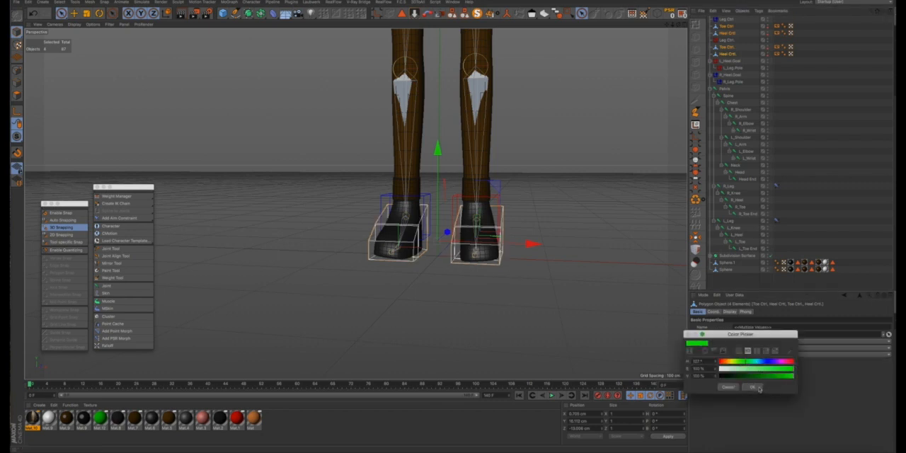
left_click(758, 388)
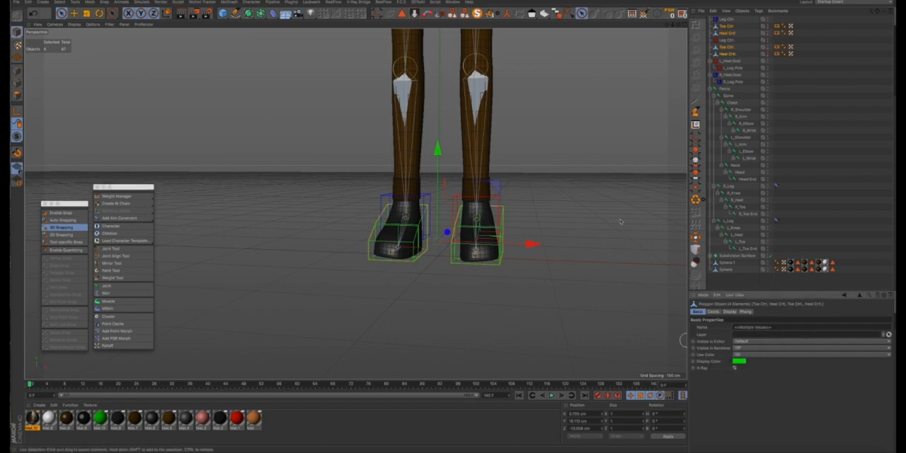
- Nest each foot's Toe Ctrl and Heel Ctrl under that foot's Leg Ctrl in the object hierarchy
left_click(580, 101)
left_click_drag(486, 123, 550, 152, "alt")
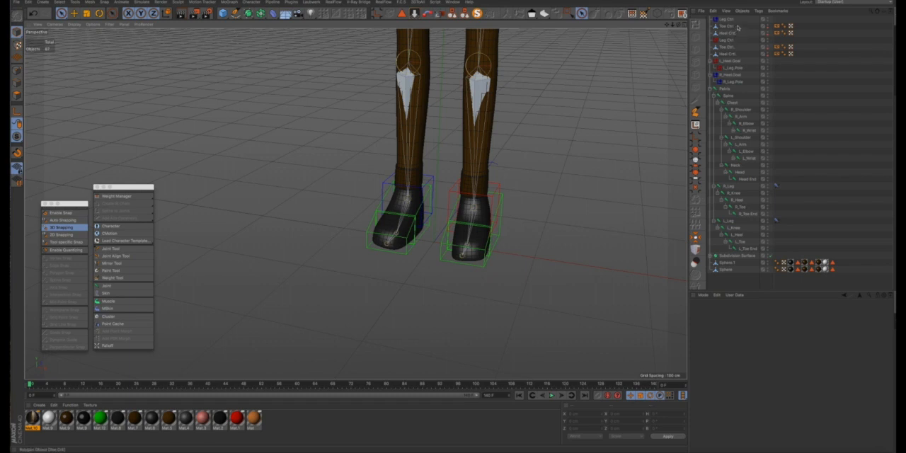
left_click_drag(738, 26, 726, 41)
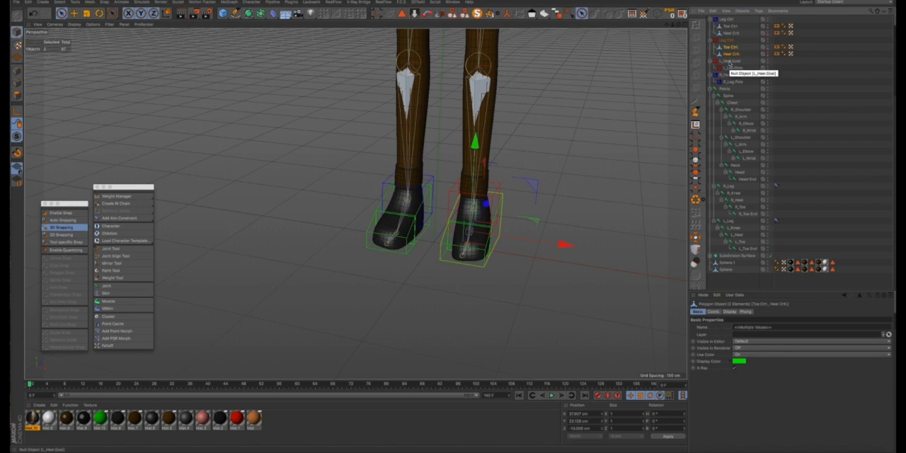
- Parent L_Heel.Goal under the left foot's Heel Ctrl and R_Heel.Goal under the right foot's Heel Ctrl
left_click(731, 60)
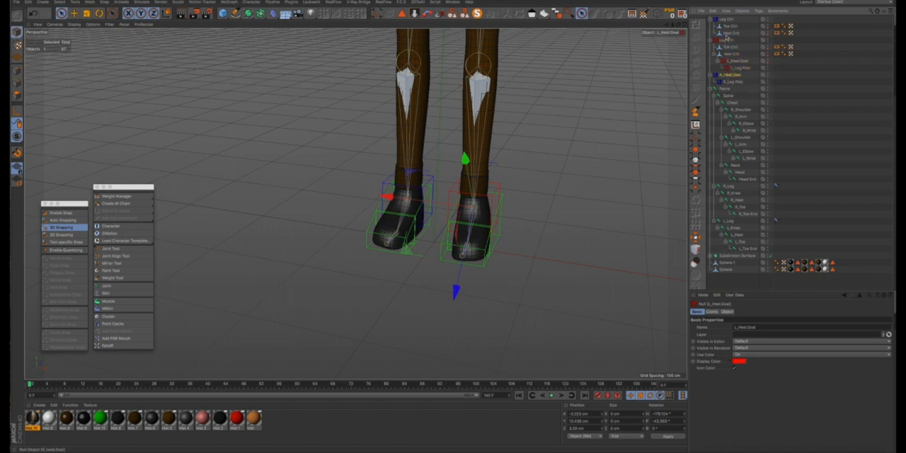
left_click_drag(727, 34, 726, 36)
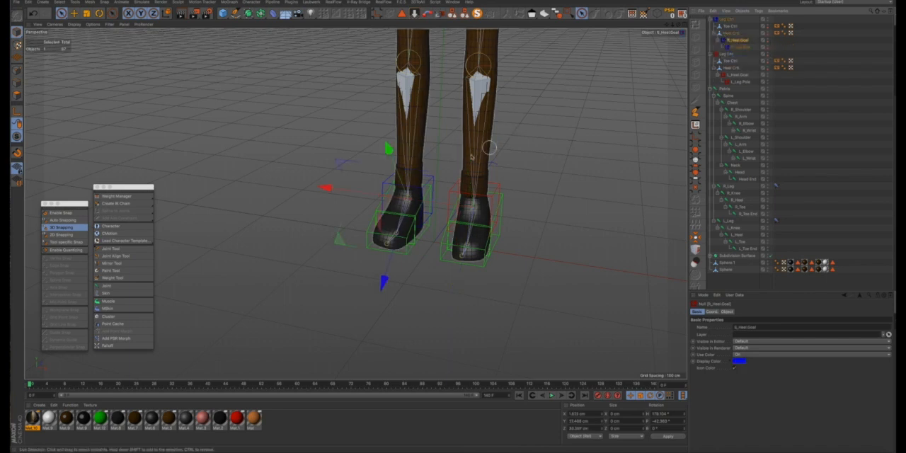
- Try rotating the right foot's Heel Ctrl to test how the foot follows it
left_click(725, 34)
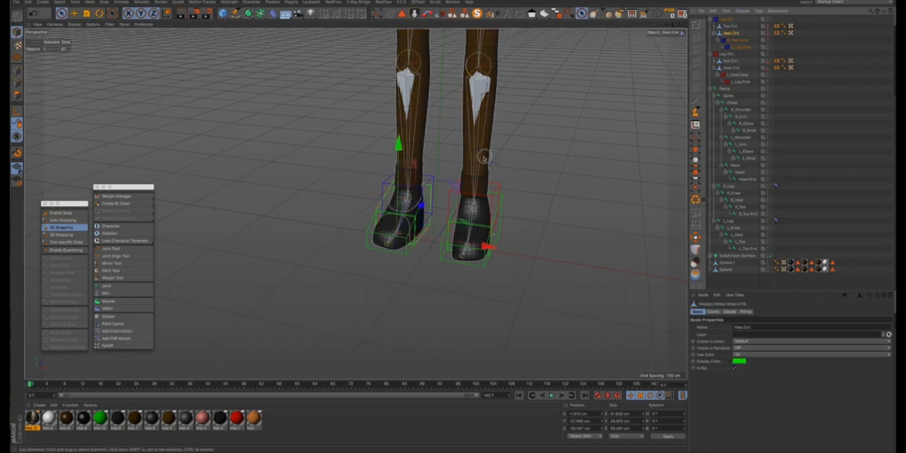
left_click_drag(479, 160, 428, 184, "alt")
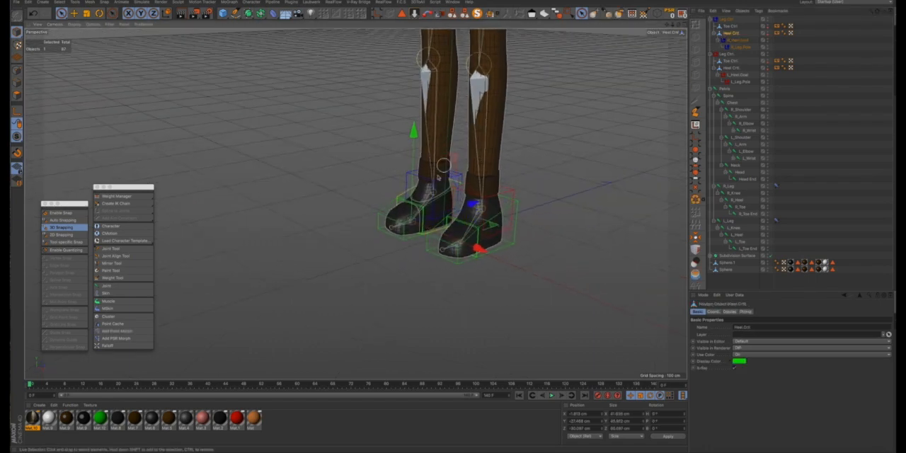
key("r")
scroll(417, 195, "up", 3)
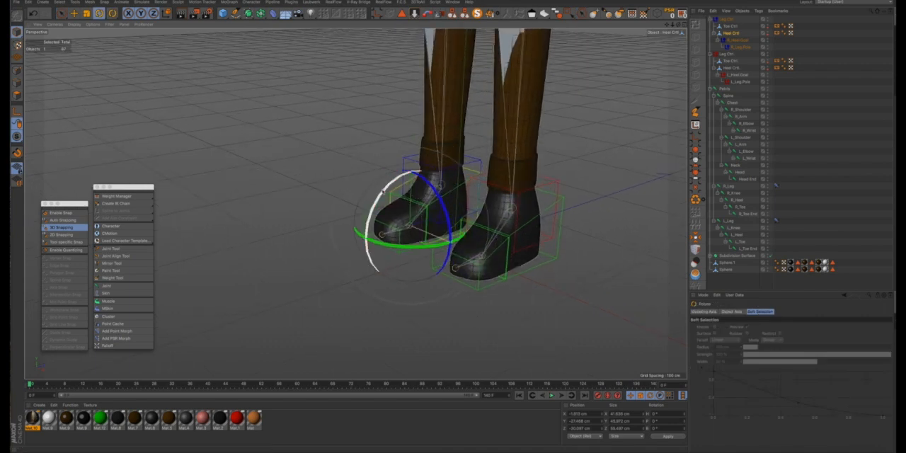
left_click_drag(382, 191, 365, 226)
scroll(365, 227, "down", 5)
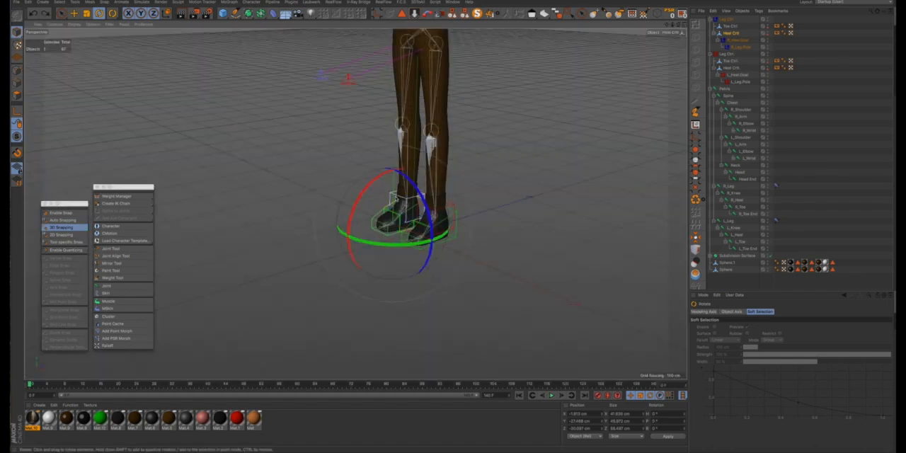
- Add a Constraint tag to the L_Heel joint and enable PSR with the left foot's Heel Ctrl as target
left_click_drag(397, 199, 567, 123, "alt")
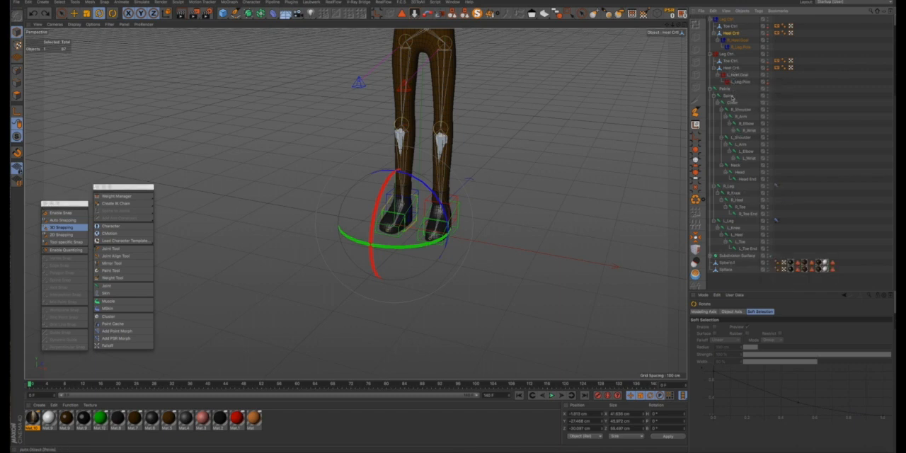
left_click(738, 234)
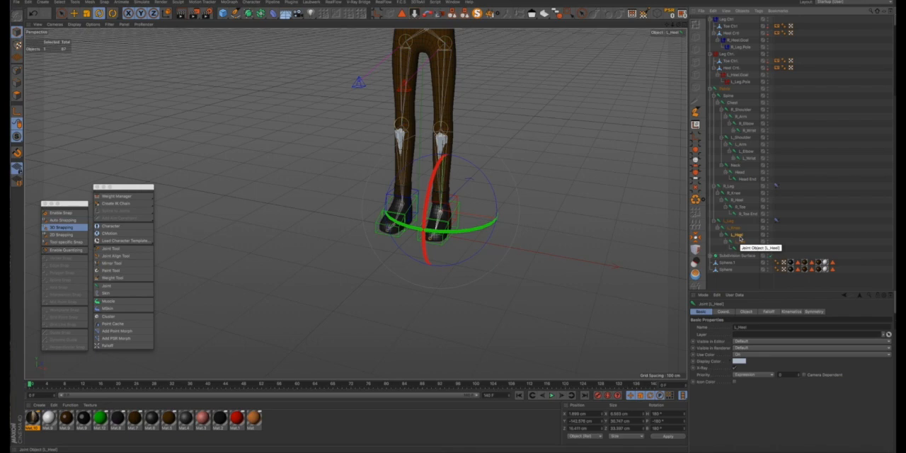
right_click(740, 239)
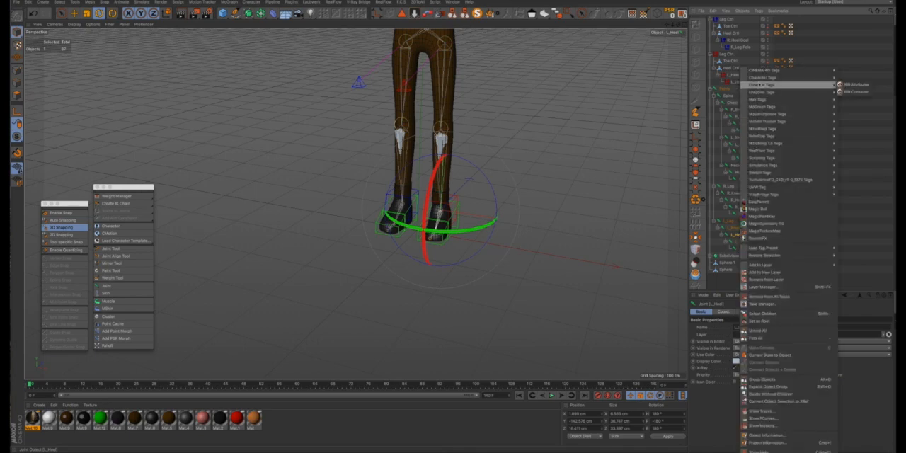
mouse_move(759, 83)
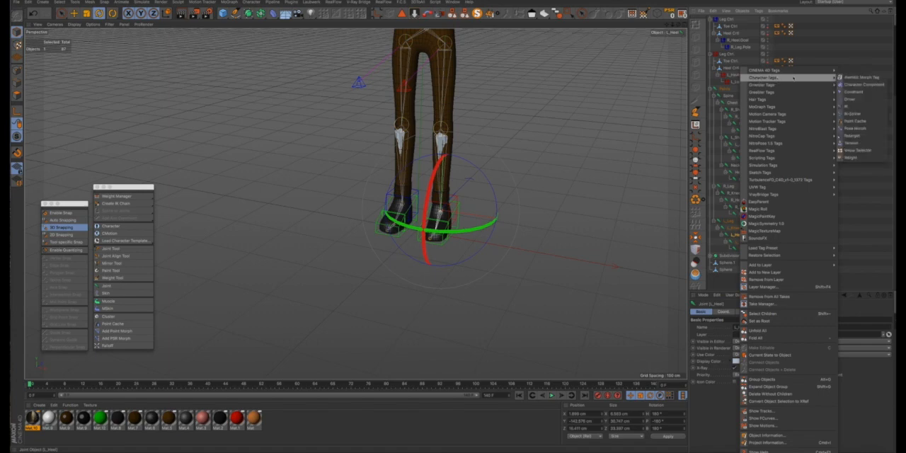
left_click(853, 92)
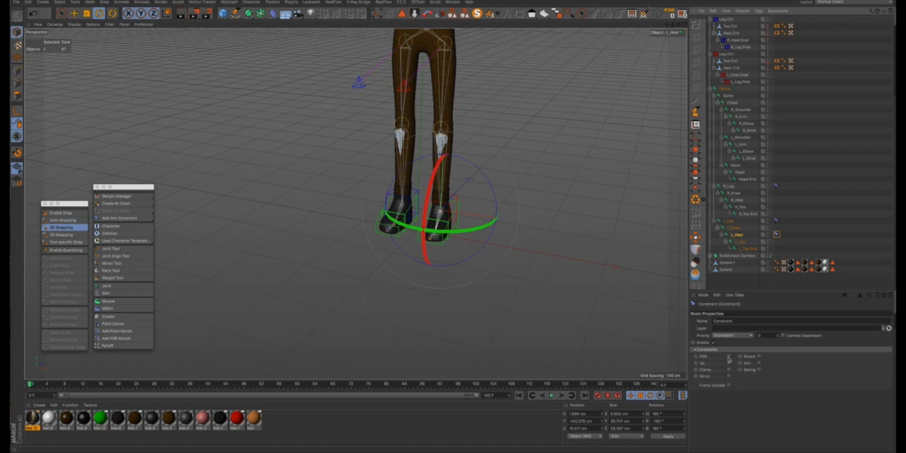
left_click(729, 357)
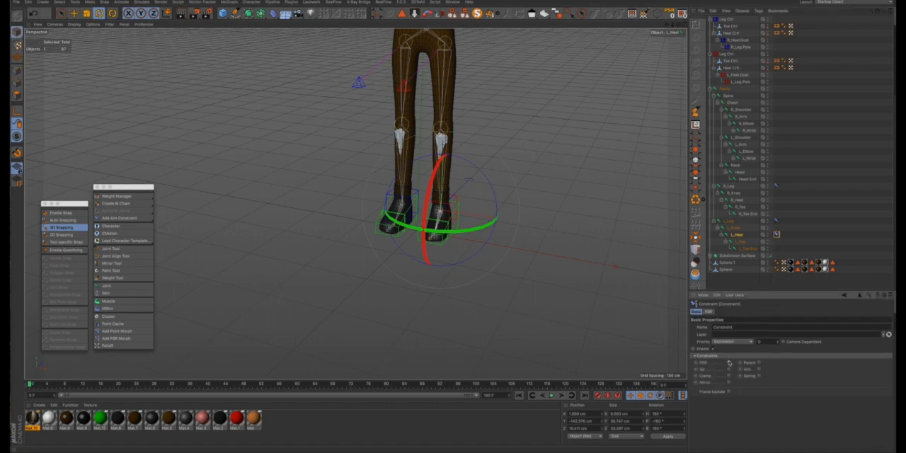
left_click(708, 312)
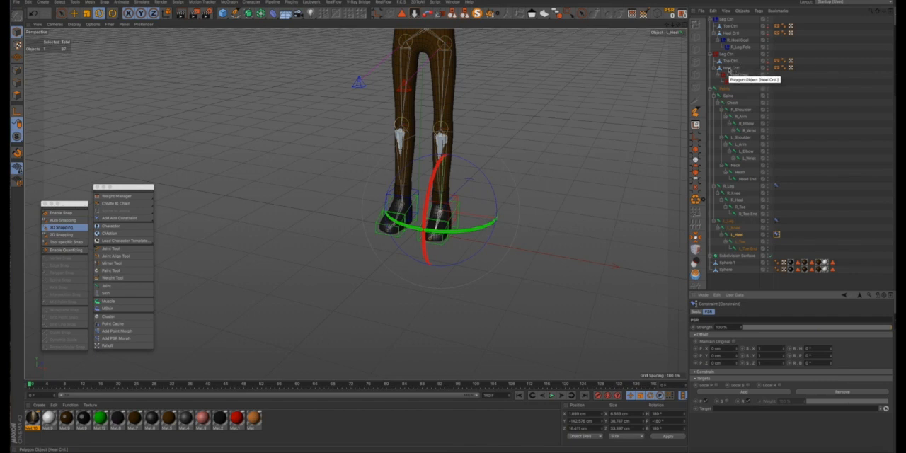
left_click_drag(729, 70, 735, 167)
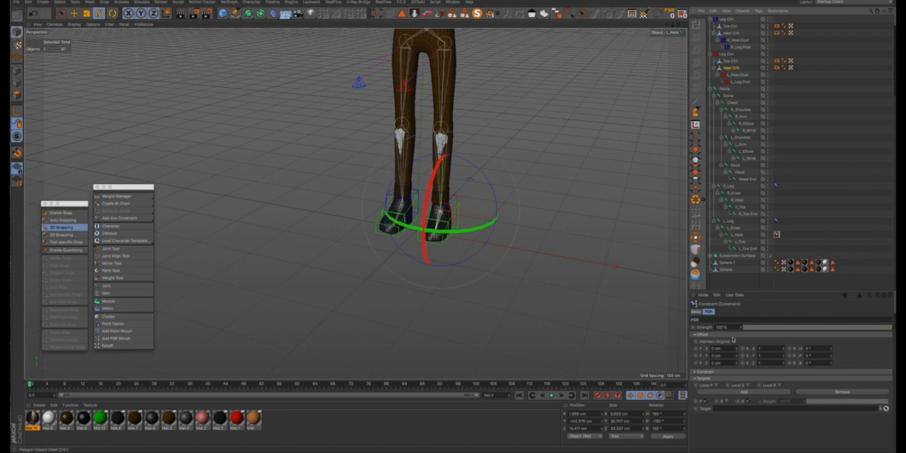
left_click_drag(725, 404, 727, 406)
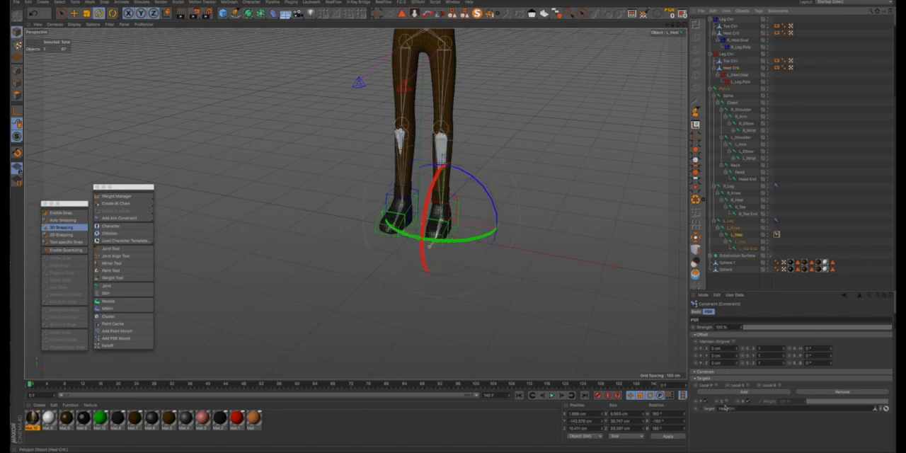
- Add a Constraint tag to the L_Toe joint, enabling PSR and Maintain Original
right_click(745, 244)
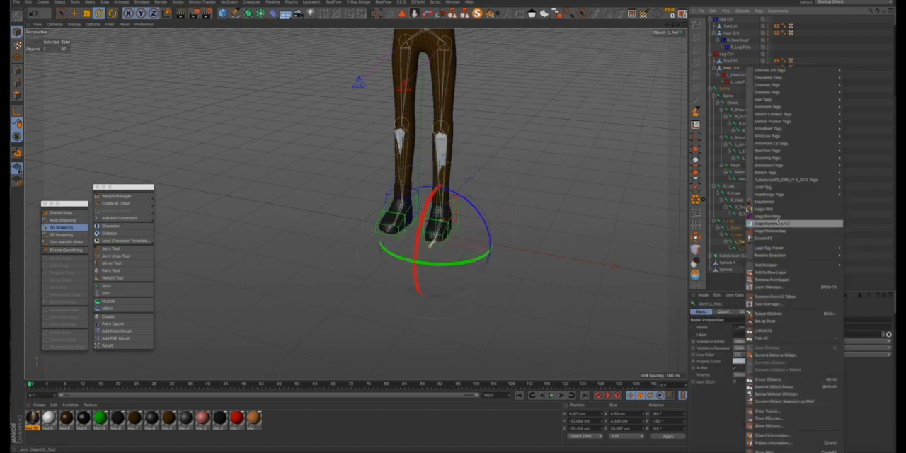
mouse_move(801, 81)
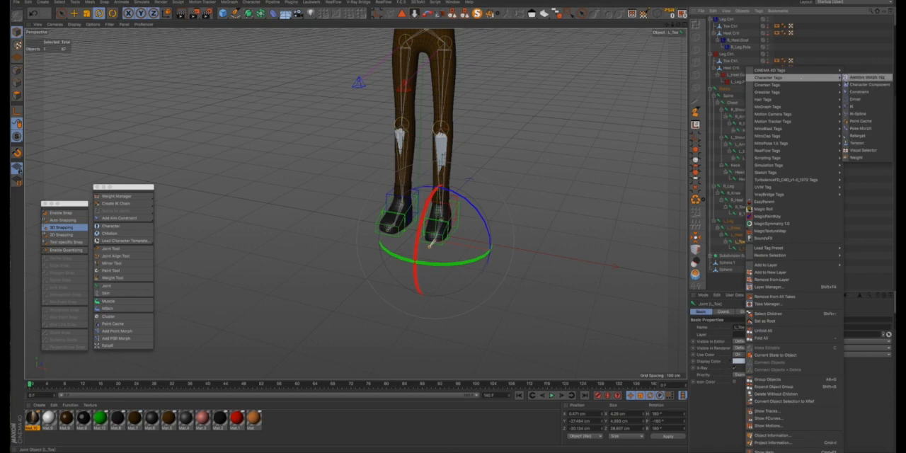
left_click(855, 92)
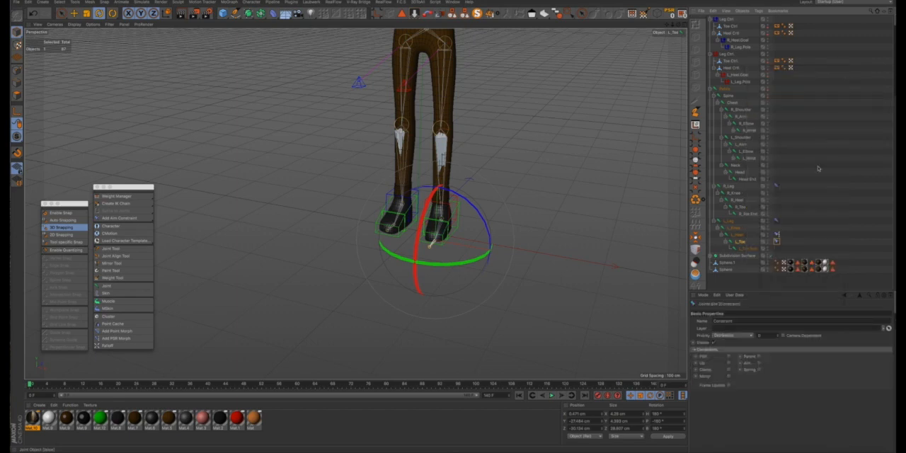
left_click(729, 356)
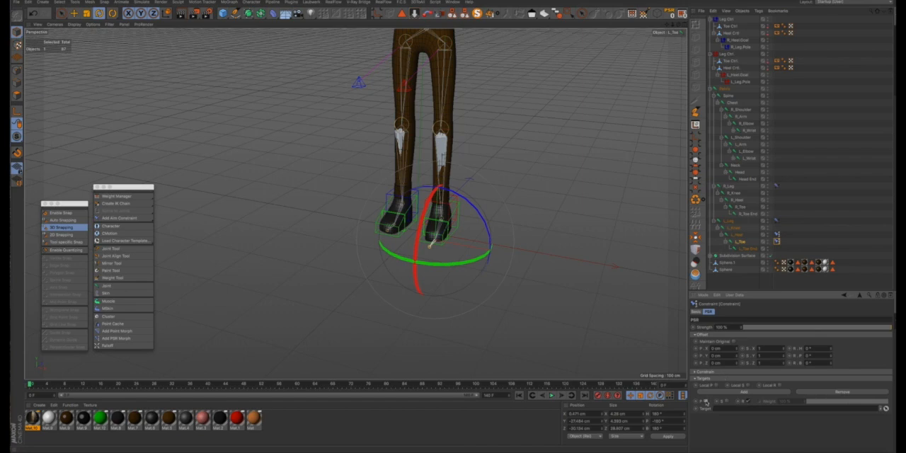
- Turn on Maintain Original for the L_Heel constraint and set the left foot's Toe Ctrl as the L_Toe constraint's target
left_click(777, 235)
left_click(735, 342)
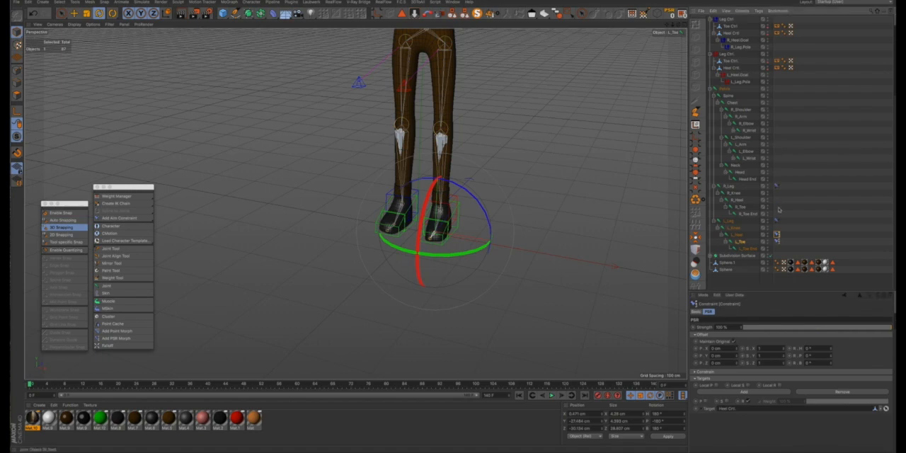
left_click(777, 241)
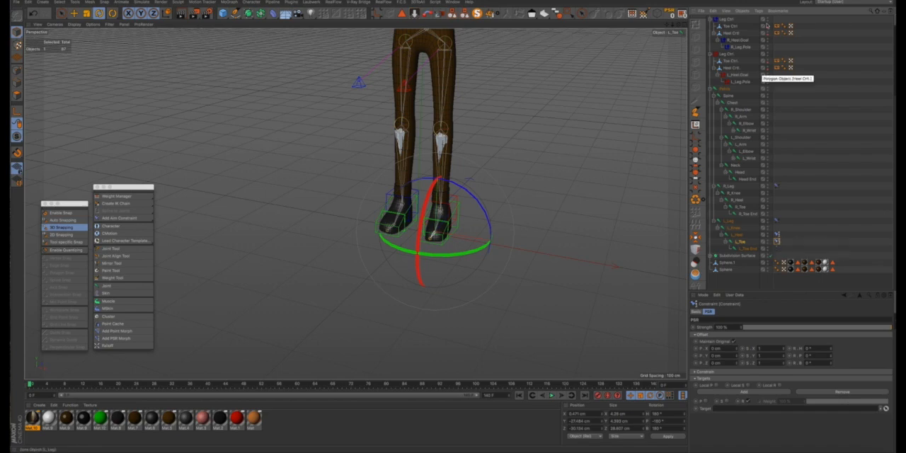
left_click_drag(729, 62, 729, 63)
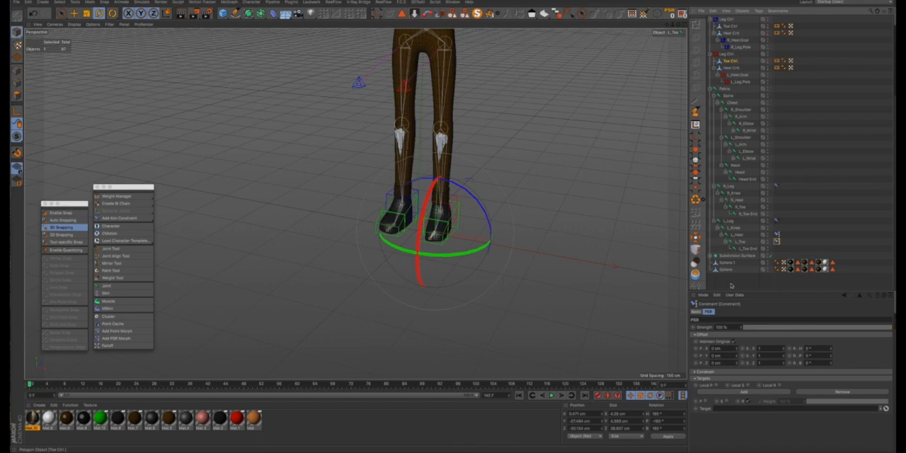
left_click_drag(731, 285, 733, 409)
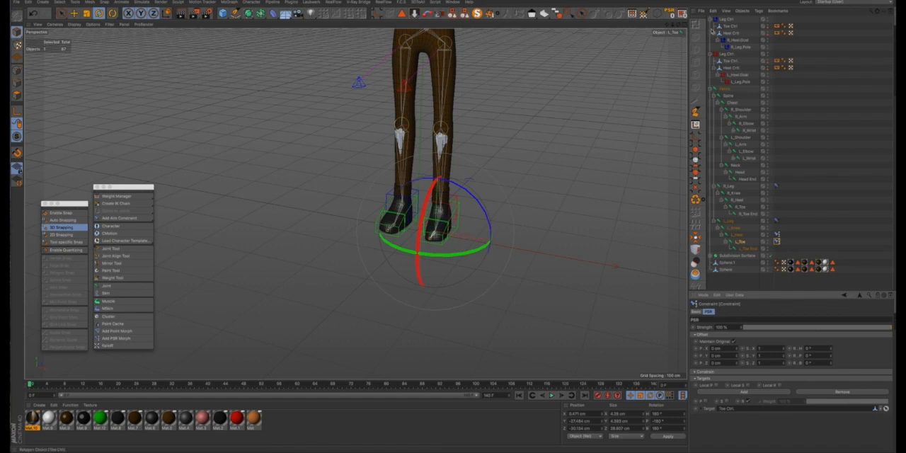
- Try rotating the left foot's Heel Ctrl, undo the rotation, and review the L_Heel and L_Toe constraint settings
left_click(732, 68)
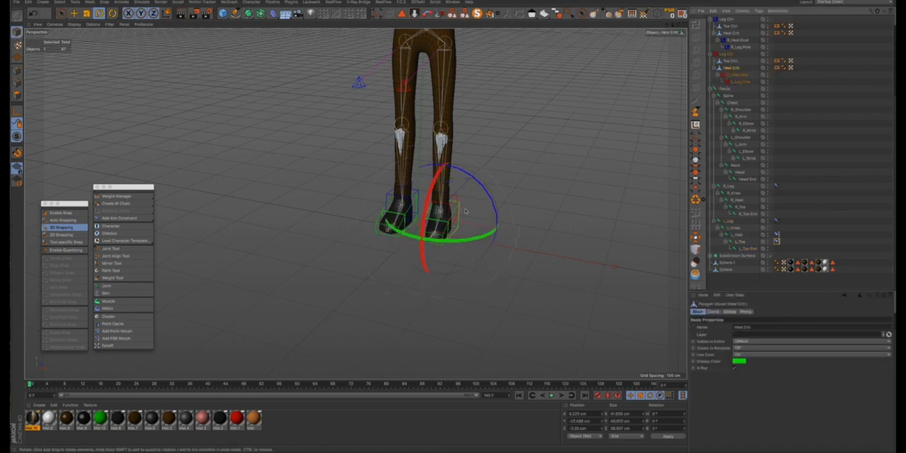
scroll(465, 211, "up", 4)
left_click_drag(444, 220, 421, 229, "alt")
scroll(426, 225, "up", 4)
key("ctrl+z")
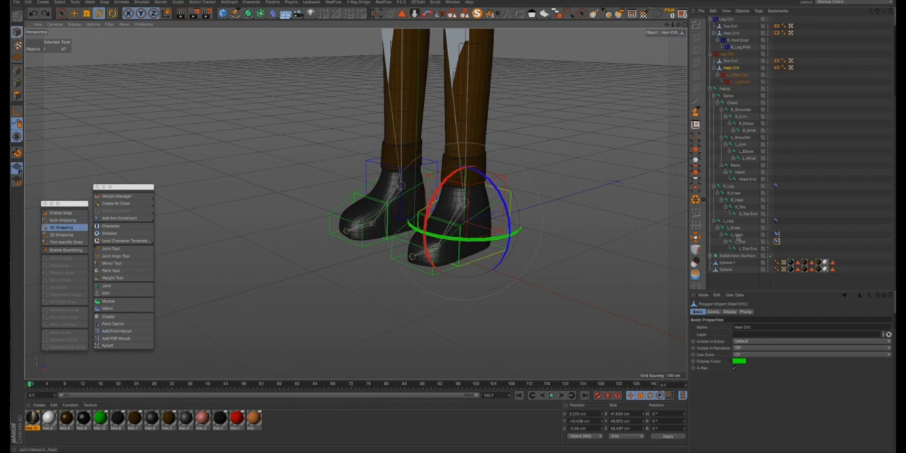
left_click(777, 238)
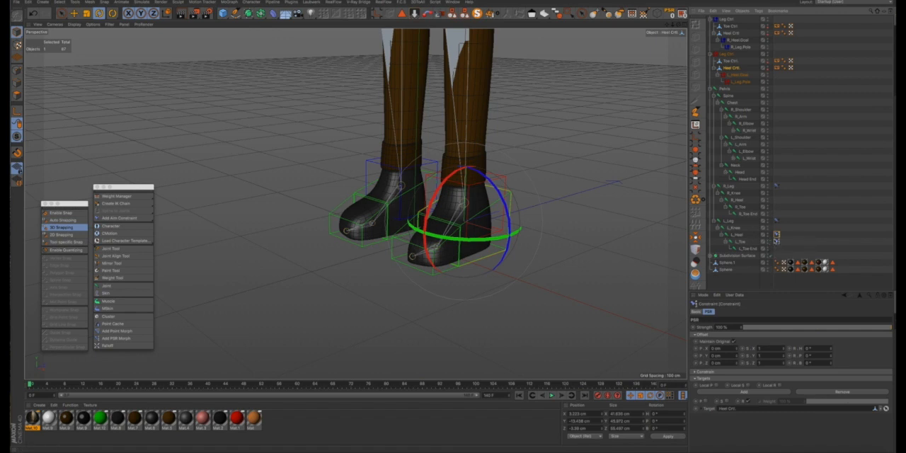
left_click(777, 241)
- Rename the left foot's Leg Ctrl as L_Leg Ctrl and the right foot's as R_Leg Ctrl
left_click(730, 34)
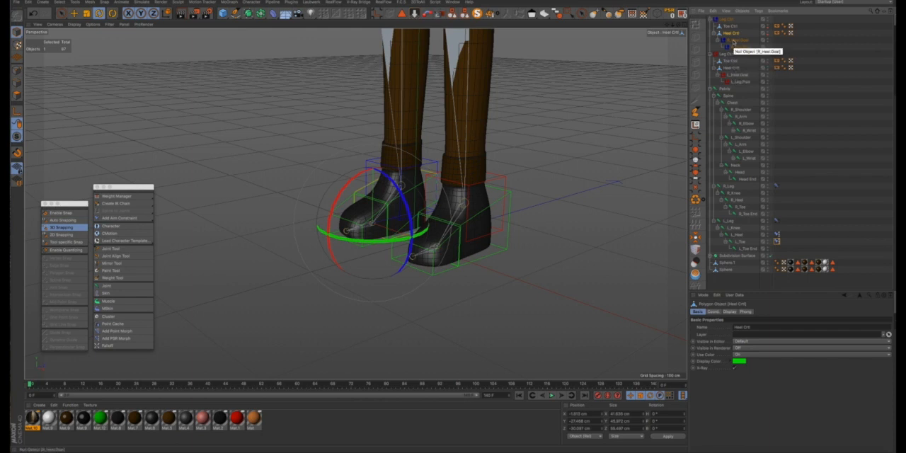
left_click(729, 55)
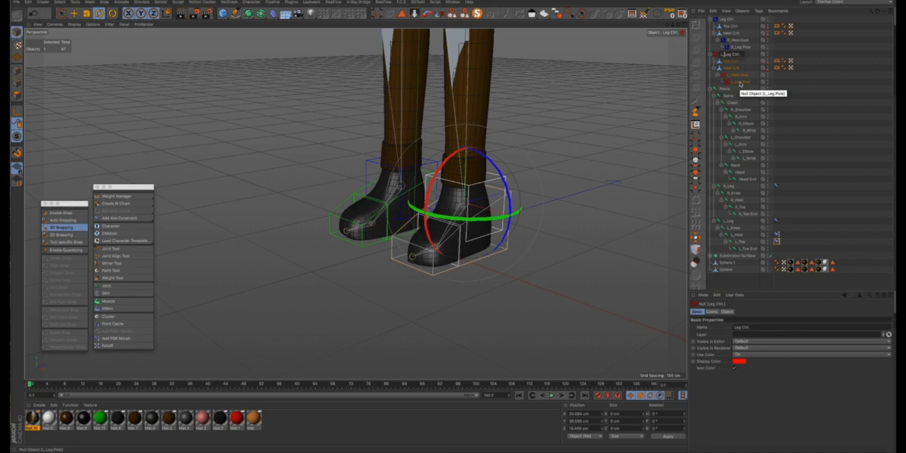
left_click(727, 21)
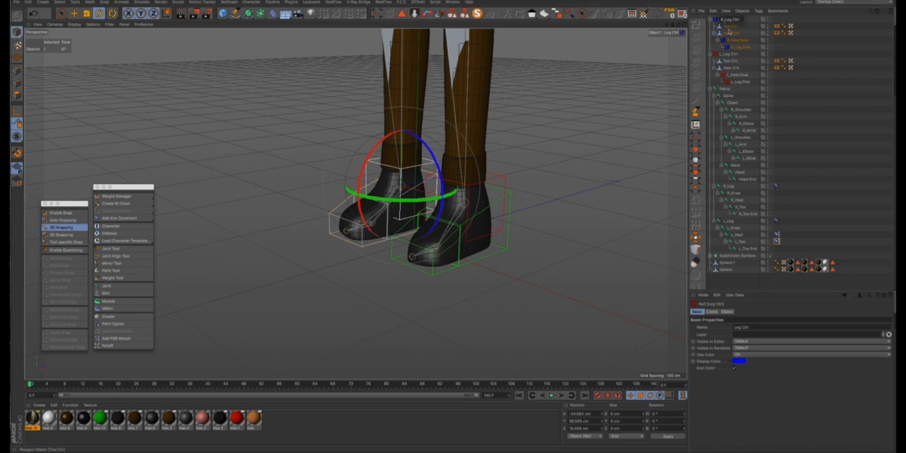
- Add a Constraint tag to the R_Heel joint
left_click(729, 32)
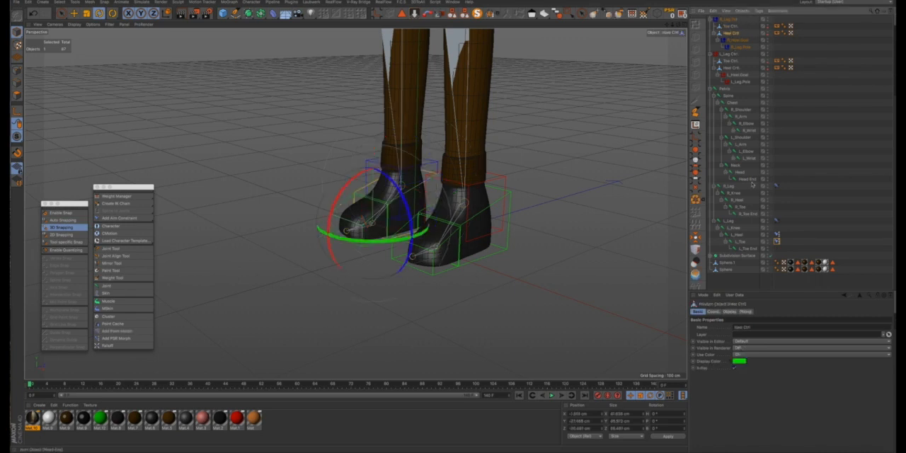
left_click(737, 201)
right_click(738, 201)
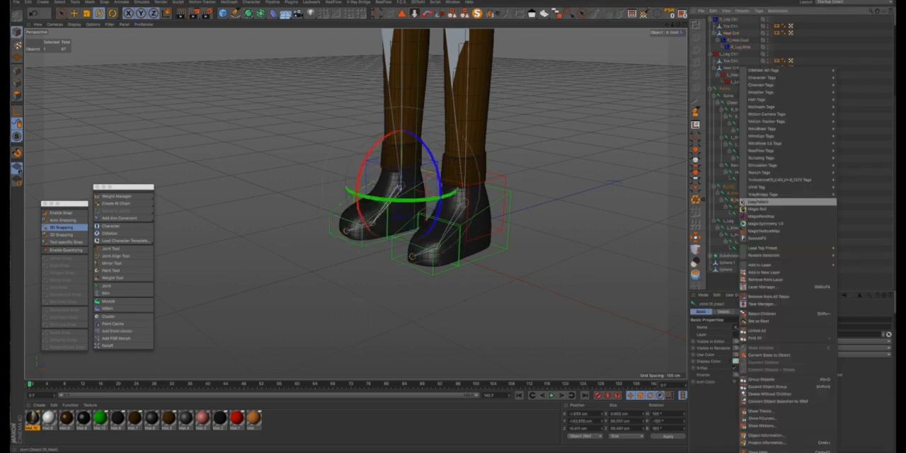
mouse_move(771, 79)
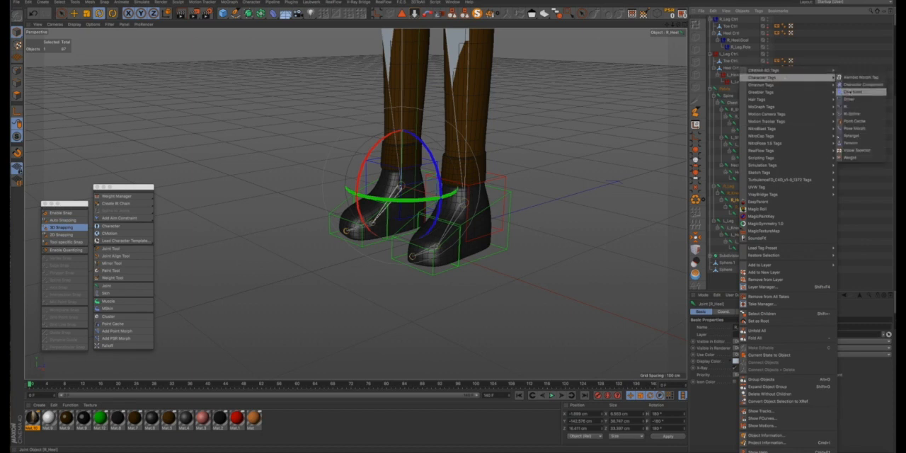
left_click(846, 92)
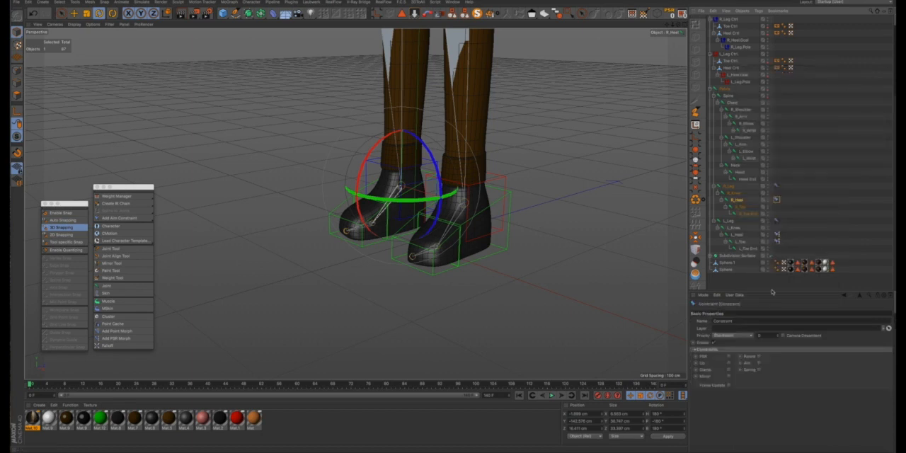
- Enable PSR with Maintain Original on the R_Heel constraint and copy the tag onto the R_Toe joint
left_click(728, 356)
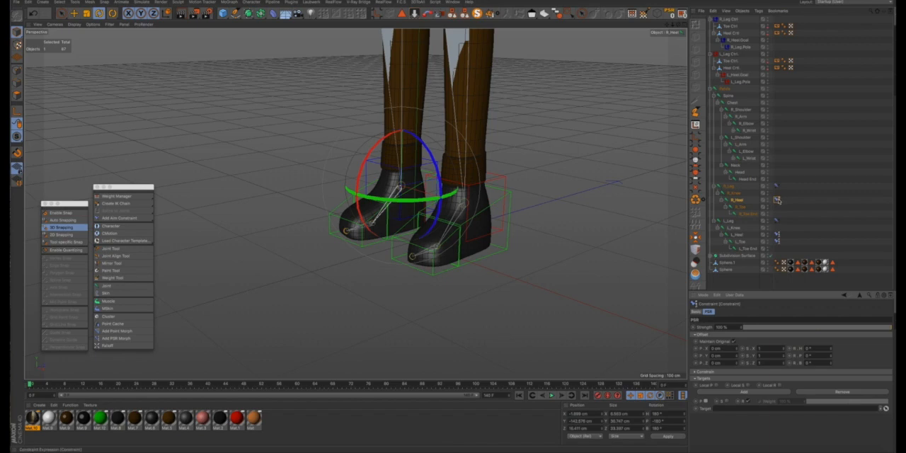
left_click_drag(777, 201, 778, 208, "ctrl")
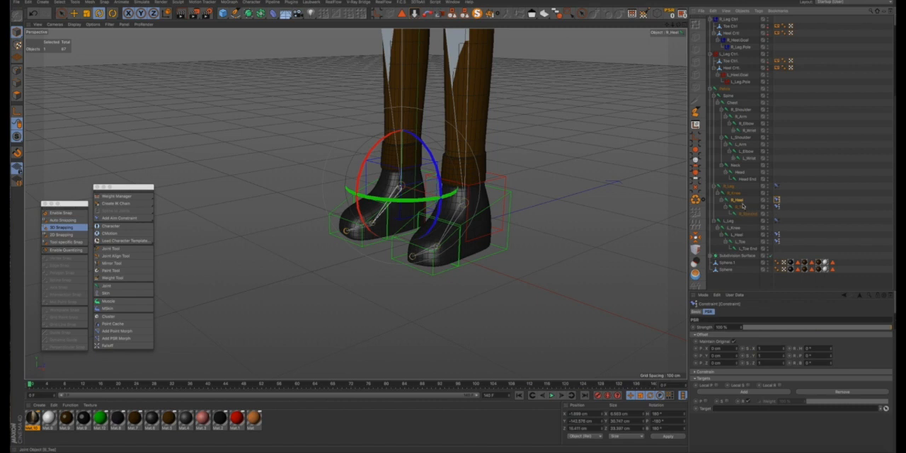
- Set the right foot's Heel Ctrl as the R_Heel constraint's target and its Toe Ctrl as the R_Toe constraint's target
left_click(729, 34)
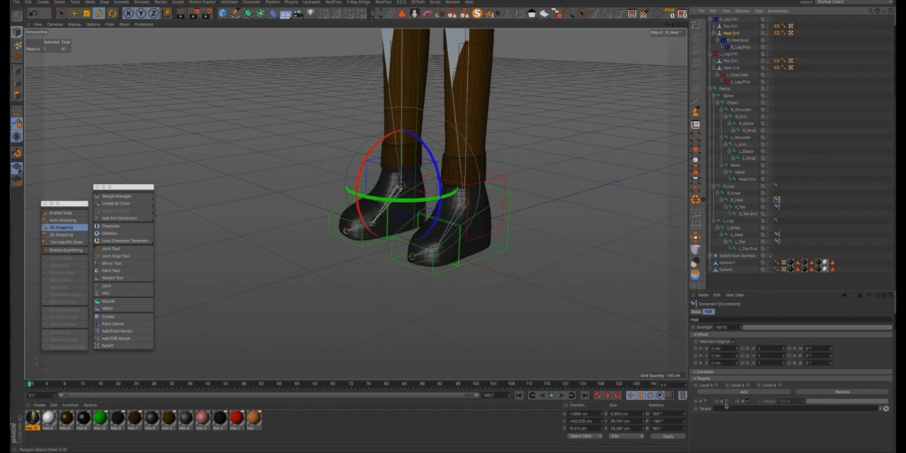
left_click_drag(724, 406, 727, 409)
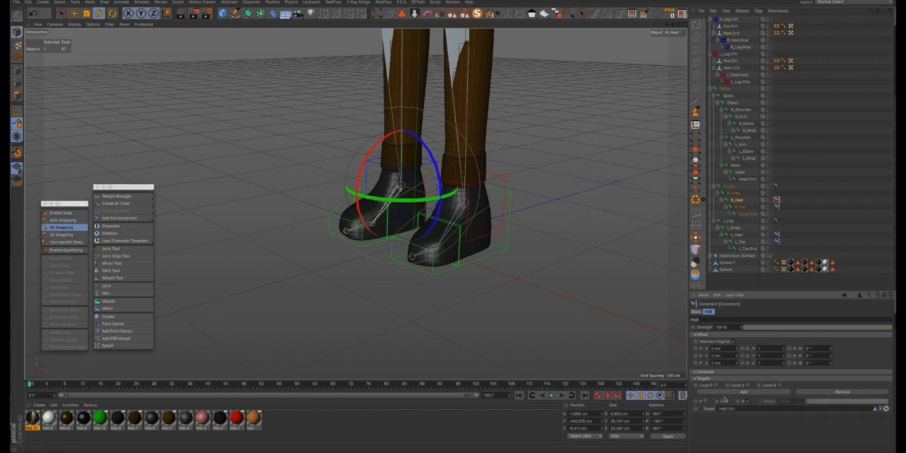
left_click(777, 207)
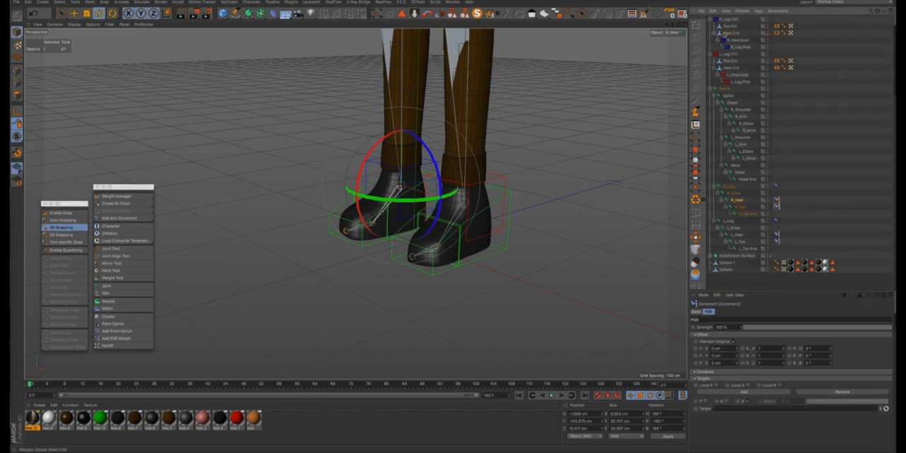
left_click_drag(727, 27, 754, 273)
left_click_drag(735, 404, 731, 411)
- Try rotating the right foot's Heel Ctrl and undo the rotation
left_click(729, 32)
left_click_drag(335, 196, 324, 229)
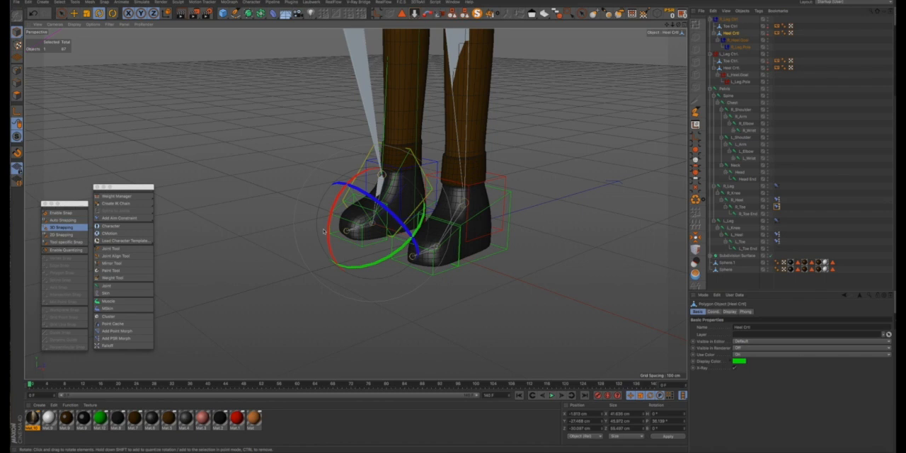
key("super+z")
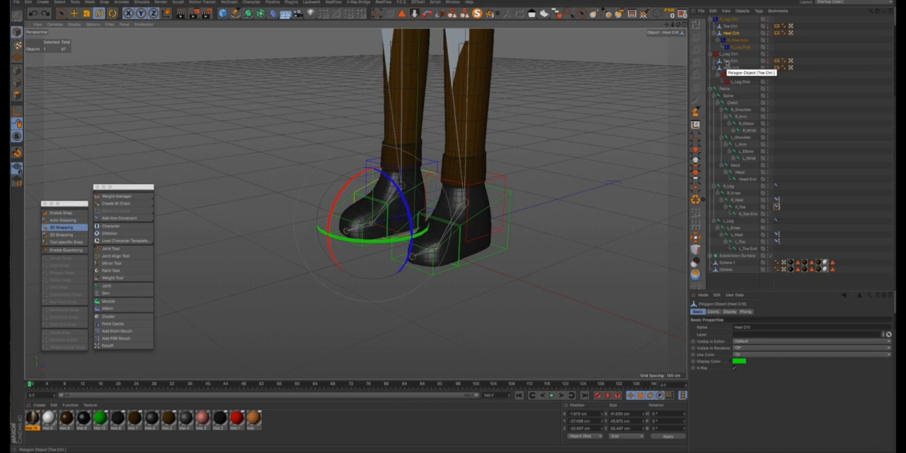
- Try rotating the left foot's Toe Ctrl and Heel Ctrl separately, undoing each rotation
left_click(728, 61)
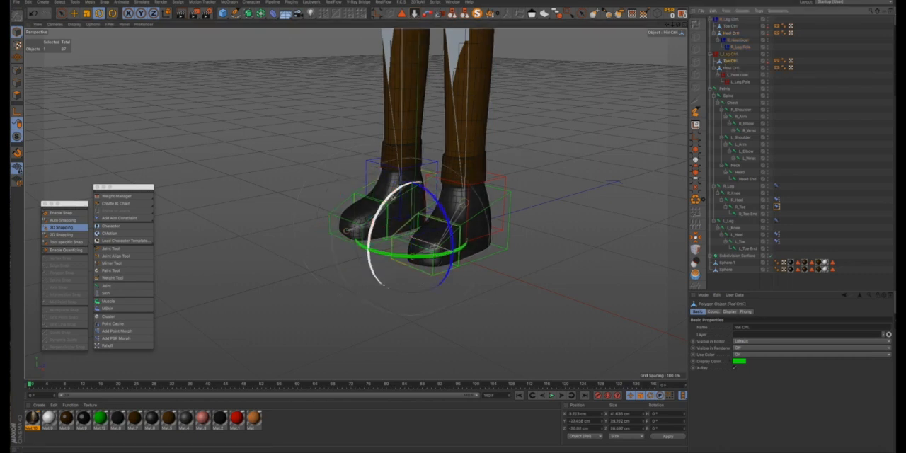
left_click_drag(392, 198, 380, 211)
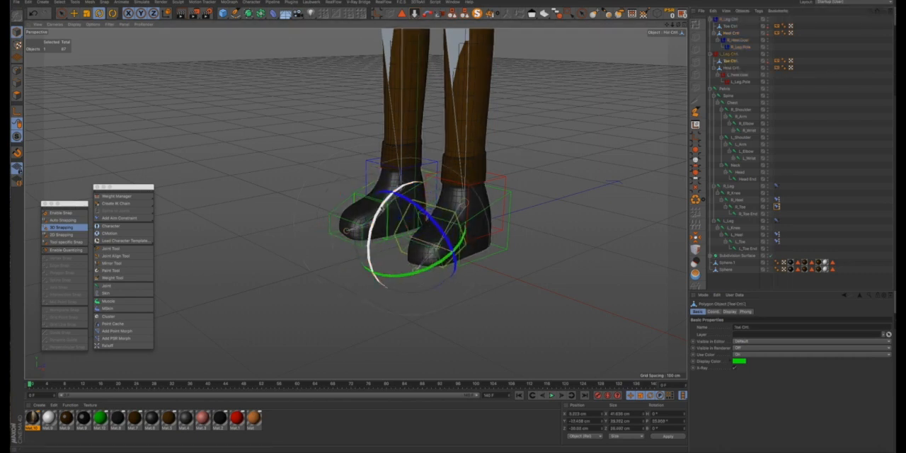
key("super+z")
left_click(730, 68)
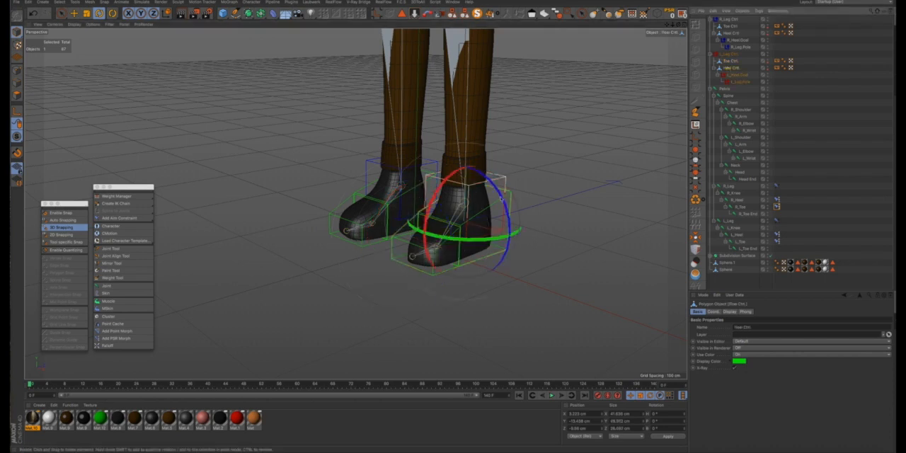
left_click_drag(444, 197, 423, 210)
scroll(430, 198, "down", 3)
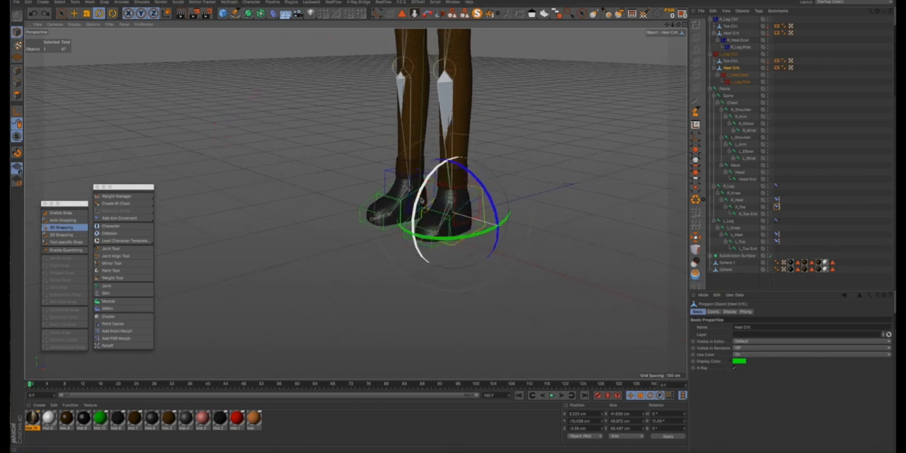
key("super+z")
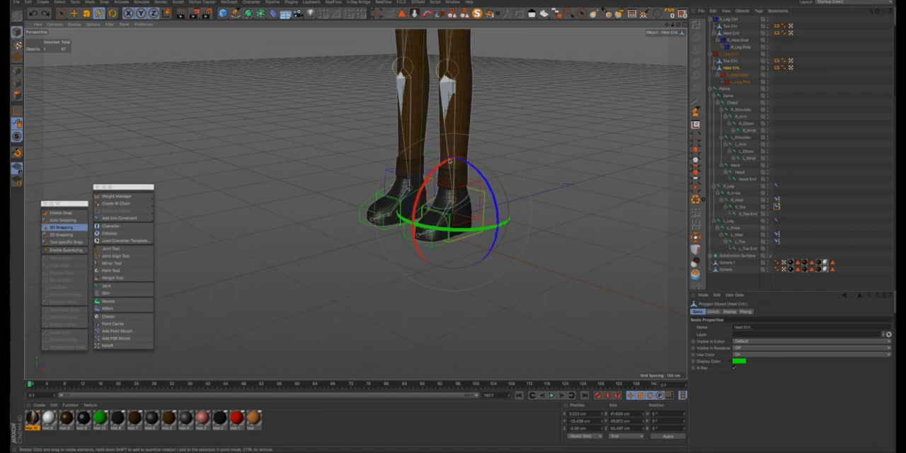
mouse_move(449, 161)
left_mouse_down("alt")
mouse_move(584, 155)
mouse_move(509, 174)
mouse_move(443, 165)
left_mouse_up("alt")
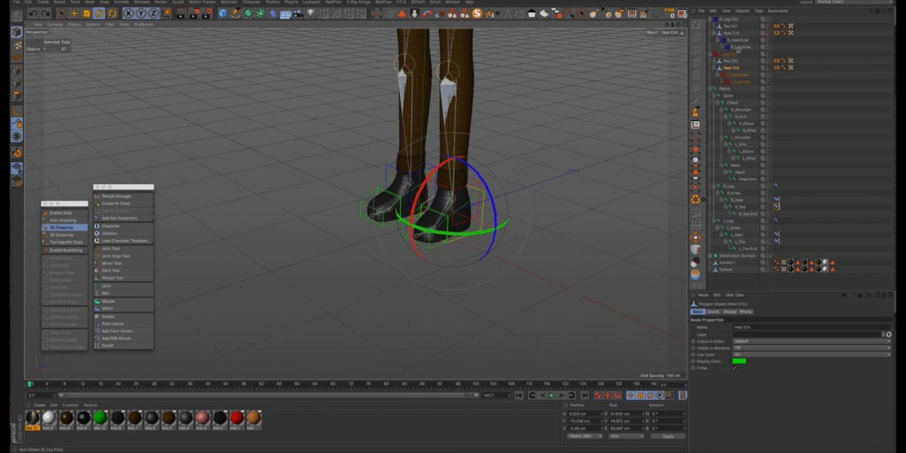
- Check the R_Heel.Goal null's object properties and clear the selection
left_click(737, 40)
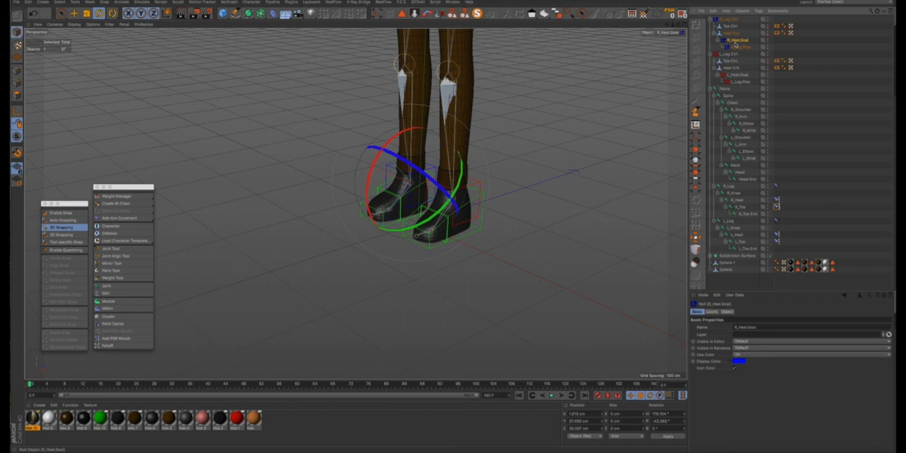
left_click(727, 312)
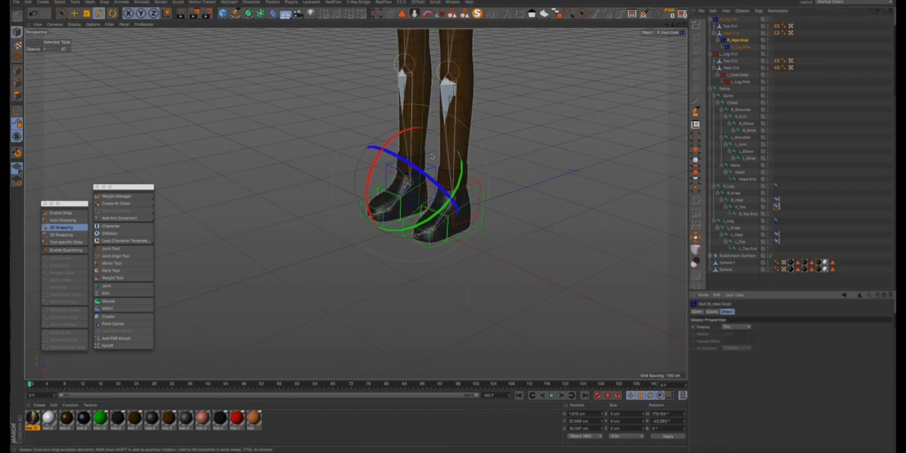
left_click(343, 154)
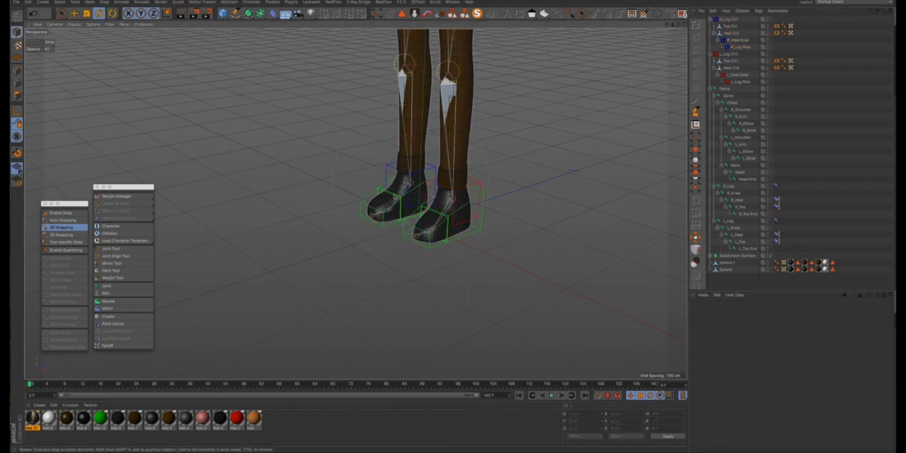
scroll(384, 195, "up", 2)
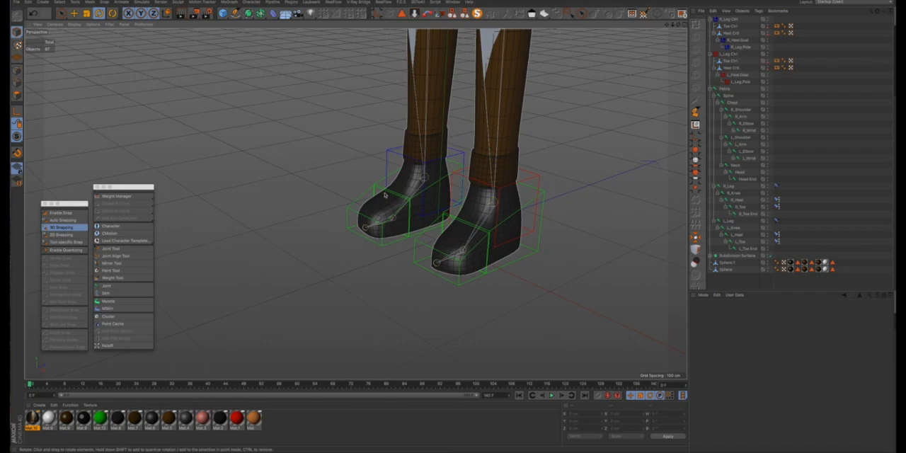
left_click_drag(384, 194, 395, 179, "alt")
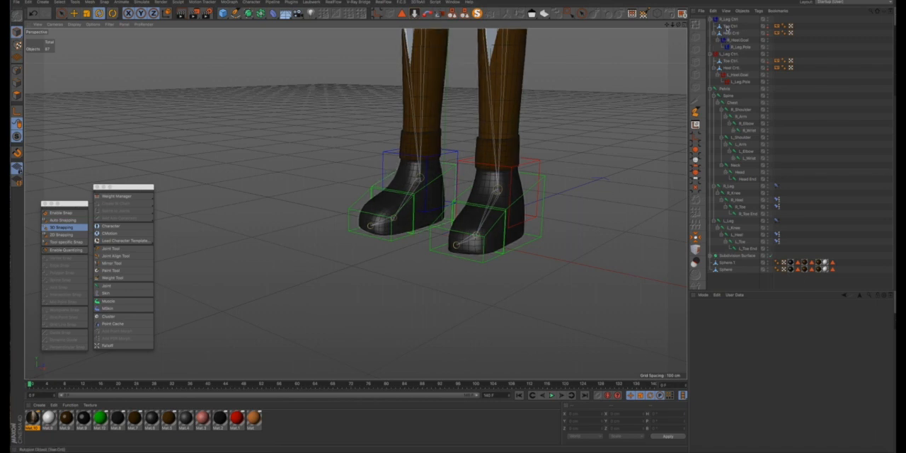
- Try rotating the right foot's Heel Ctrl and the left foot's Heel Ctrl, undoing each rotation for comparison
left_click(731, 34)
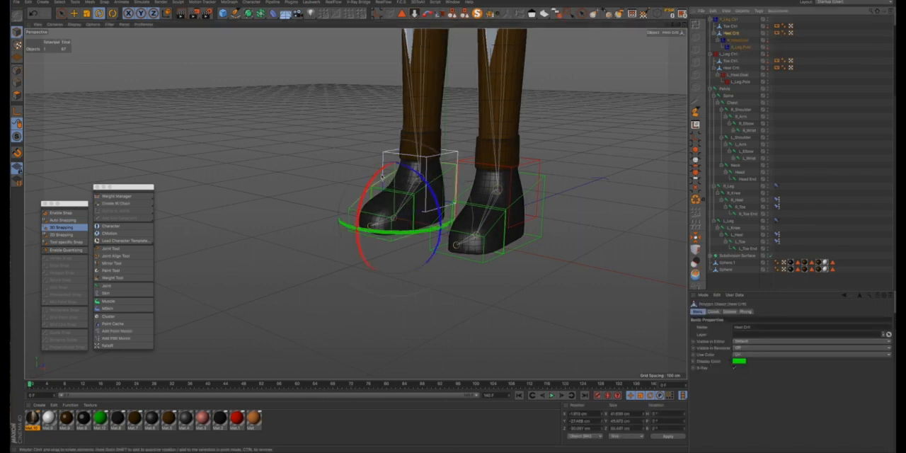
left_click_drag(387, 177, 364, 196)
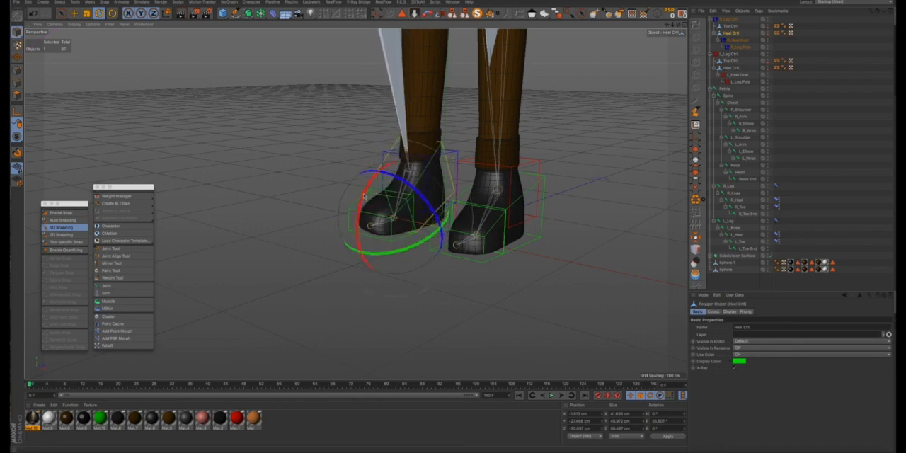
key("super+z")
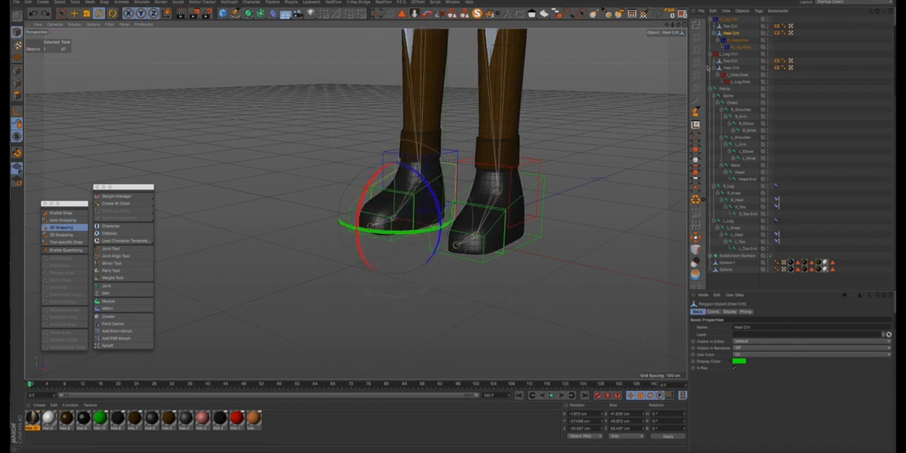
left_click(729, 68)
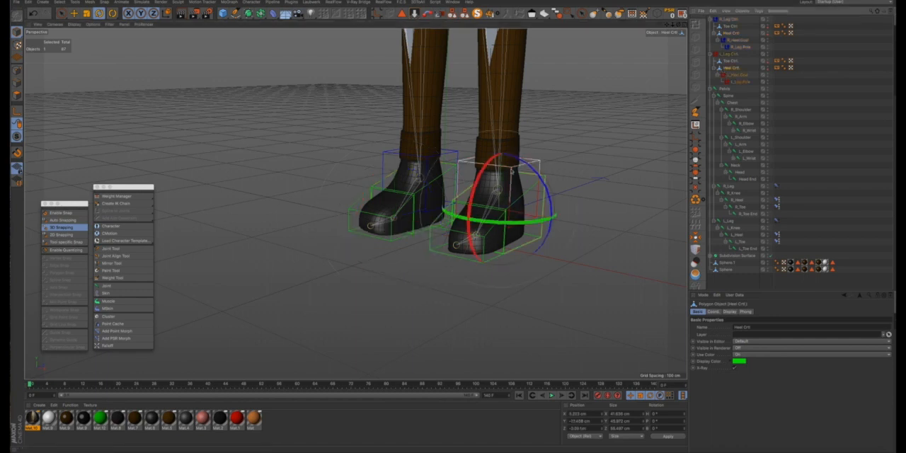
left_click_drag(477, 174, 467, 195)
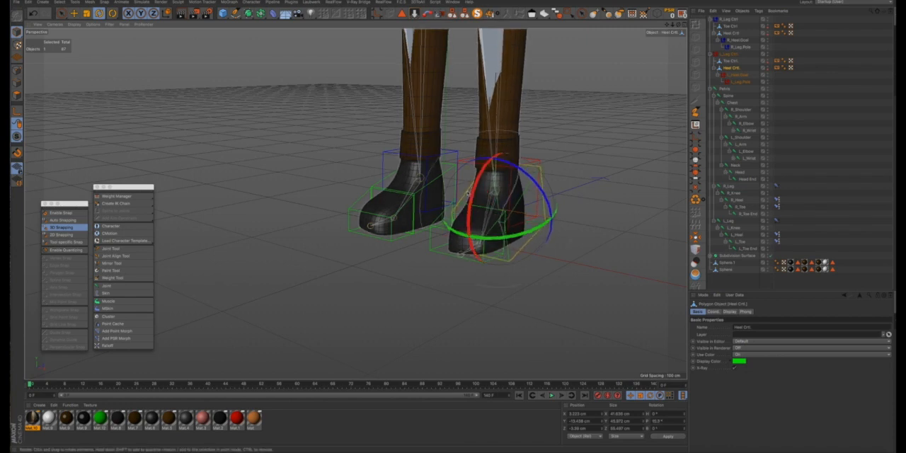
key("ctrl+z")
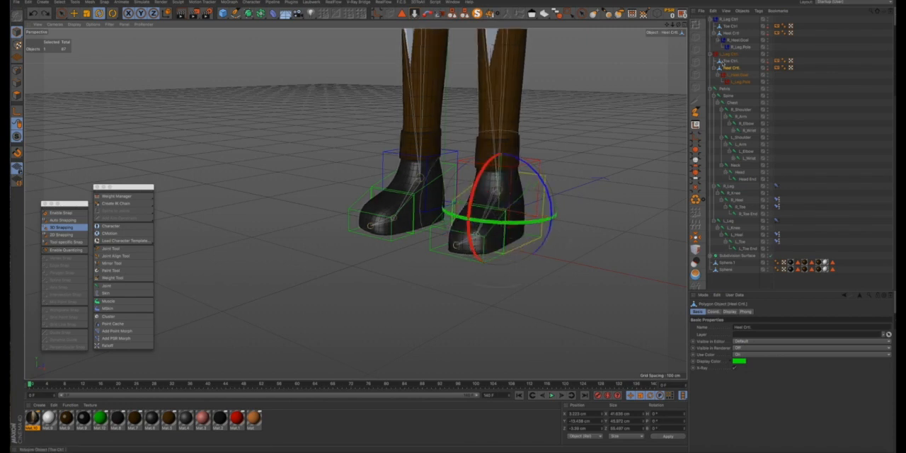
- Enable axis editing and snapping, and snap the left foot's Toe Ctrl axis onto the L_Toe joint
left_click(729, 61)
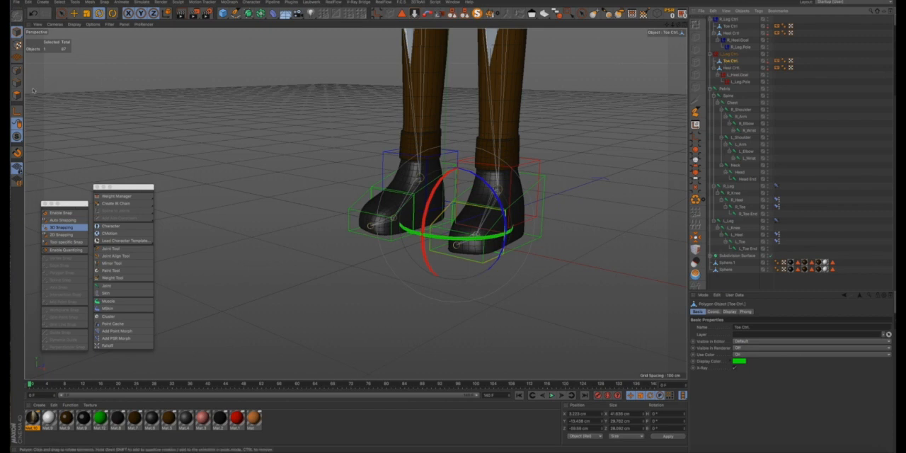
left_click(74, 13)
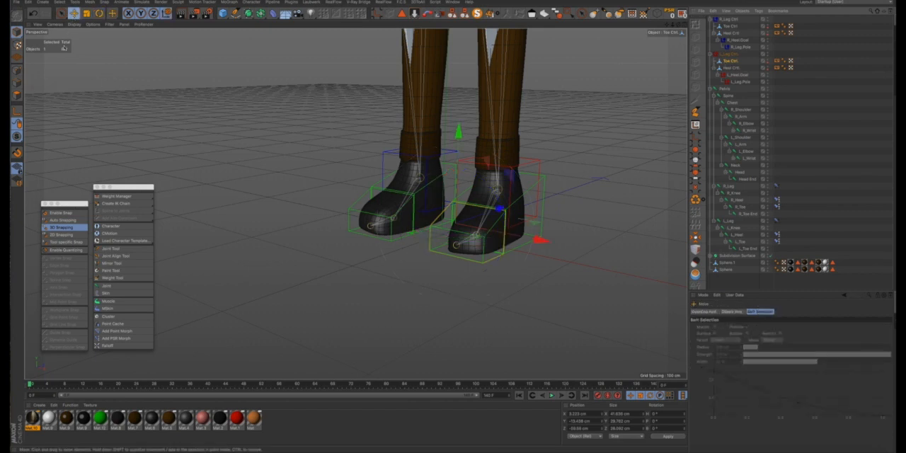
scroll(462, 238, "up", 2)
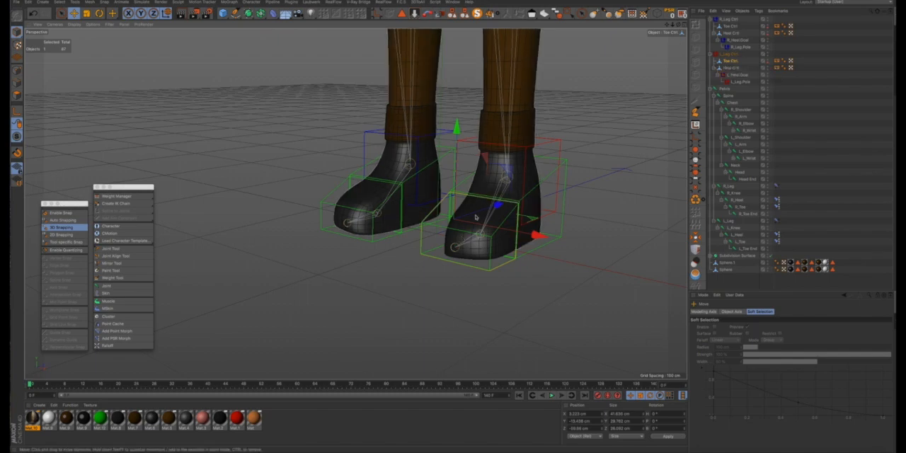
left_click_drag(476, 217, 431, 221, "alt")
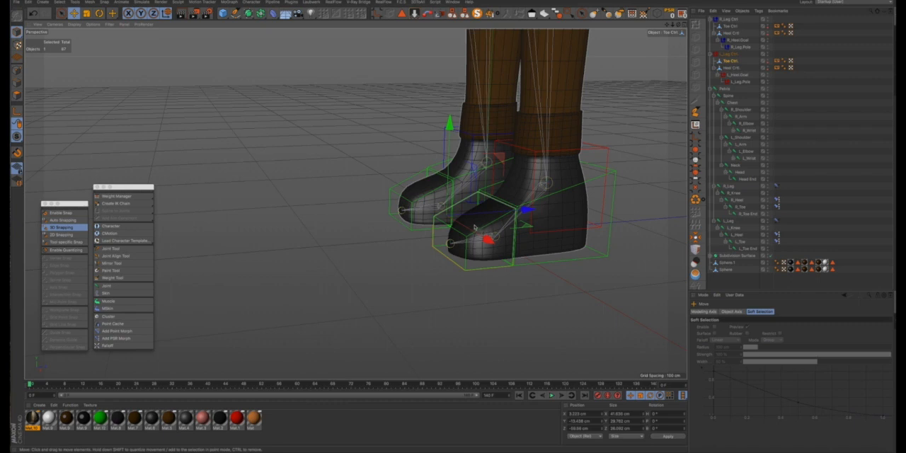
left_click_drag(475, 227, 487, 263, "alt")
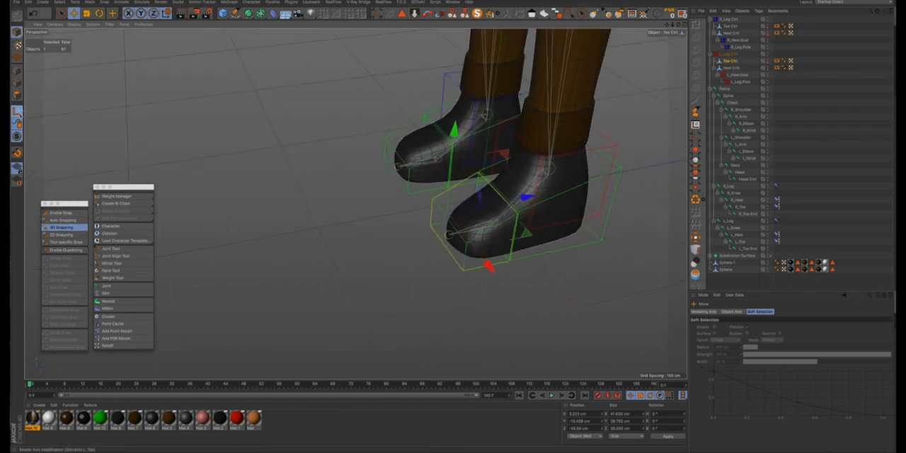
left_click(63, 212)
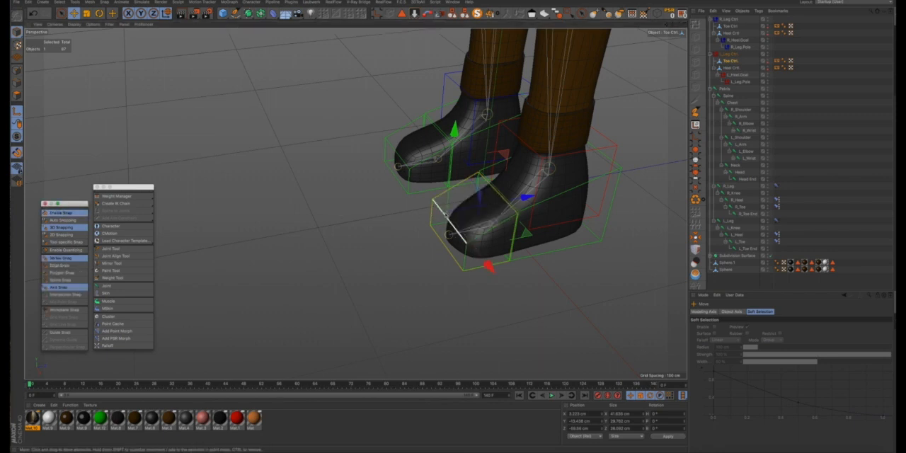
scroll(460, 209, "up", 10)
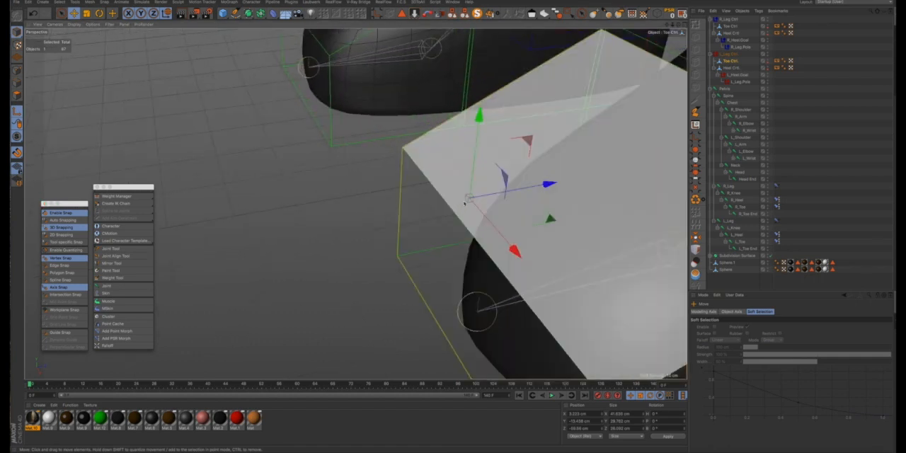
left_click_drag(465, 203, 677, 249)
scroll(677, 249, "down", 1)
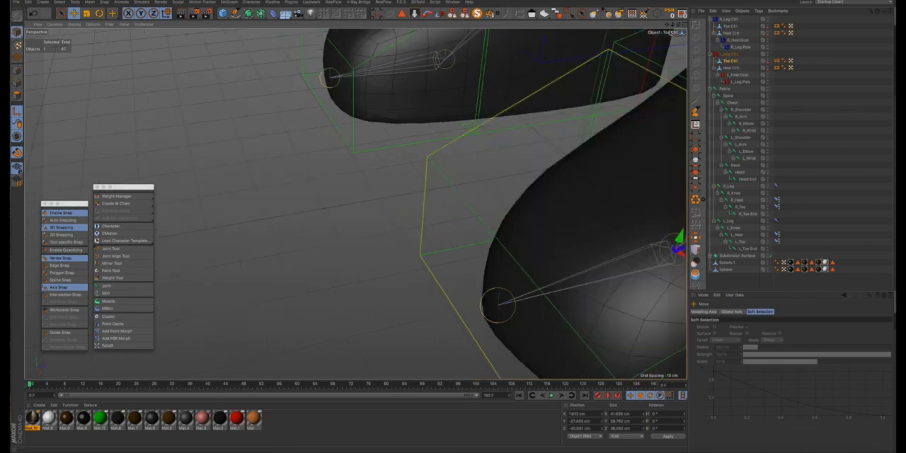
left_click_drag(667, 25, 439, 225)
scroll(440, 225, "down", 8)
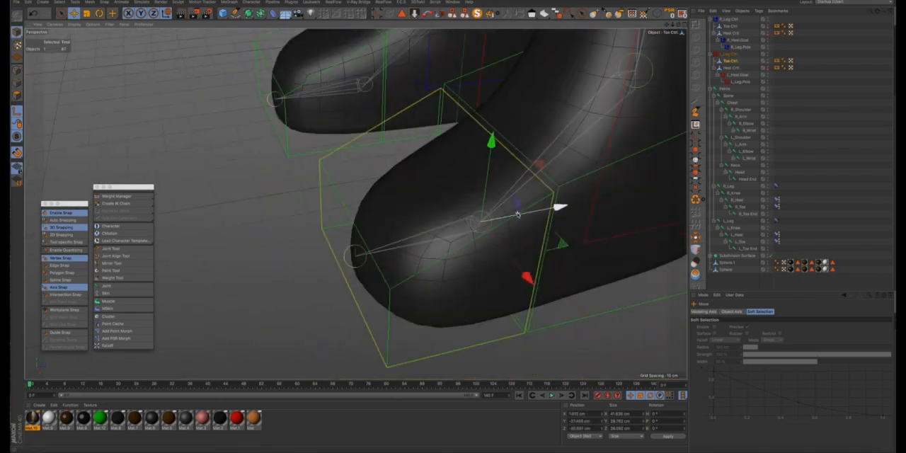
scroll(518, 215, "down", 1)
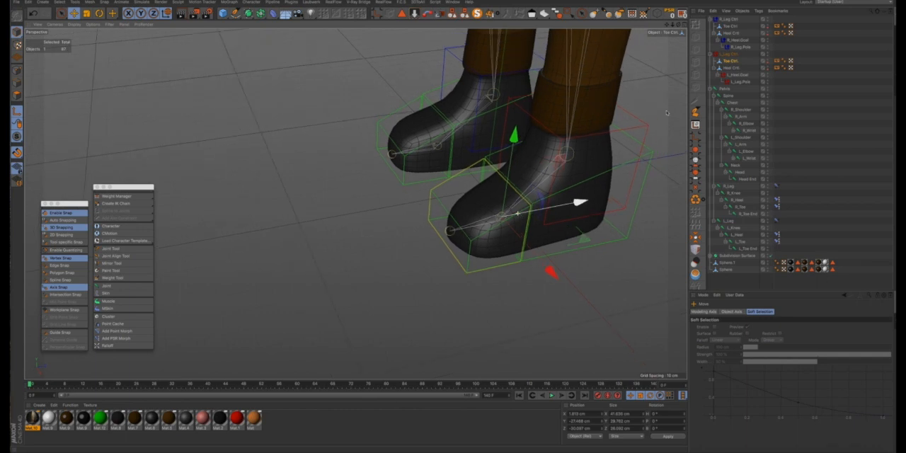
- Snap the axis of the left foot's Heel Ctrl onto the L_Toe joint
left_click(731, 68)
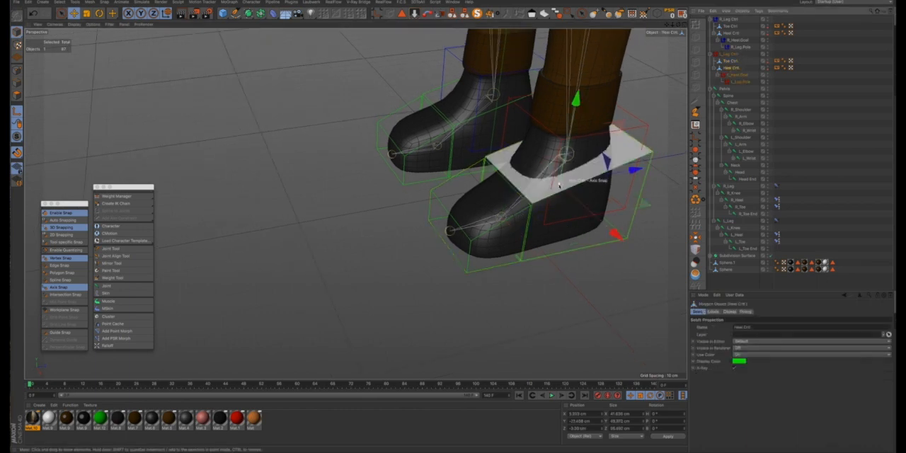
mouse_move(559, 184)
left_mouse_down()
mouse_move(502, 204)
mouse_move(500, 214)
mouse_move(514, 222)
mouse_move(566, 192)
left_mouse_up()
left_click_drag(603, 170, 484, 206, "alt")
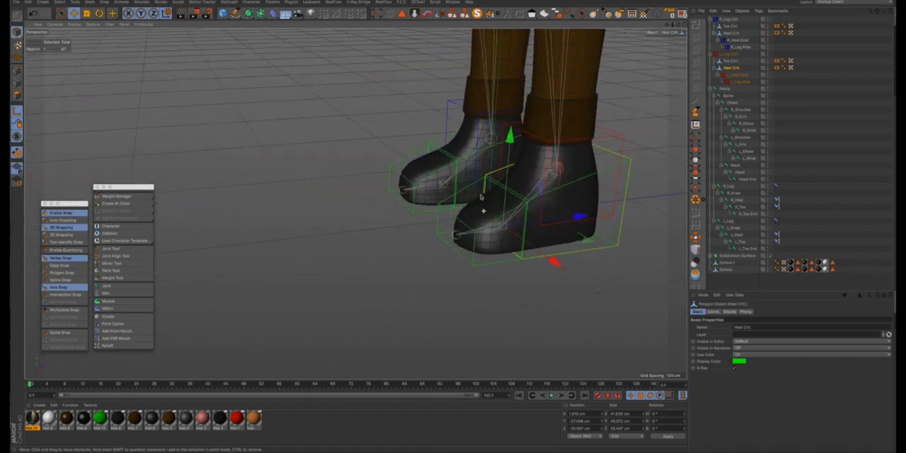
- Check the axis of L_Leg Ctrl and turn off axis editing and snapping
left_click(731, 55)
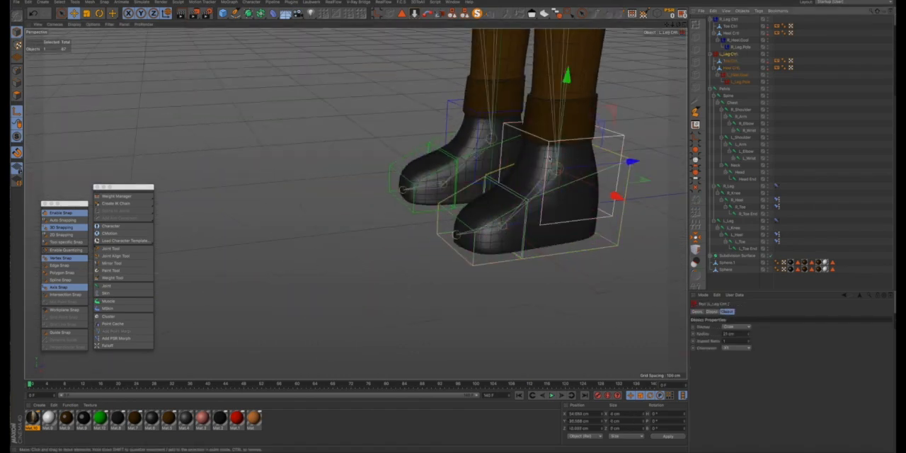
left_click_drag(534, 162, 121, 149, "alt")
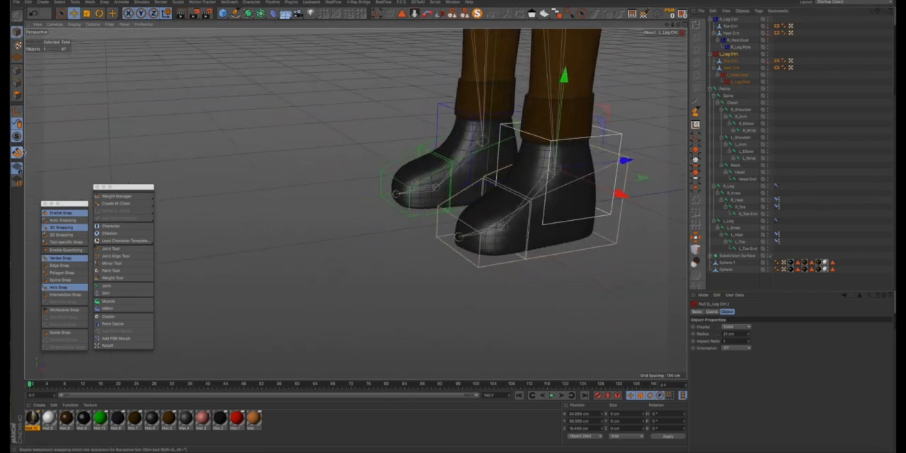
left_click(17, 152)
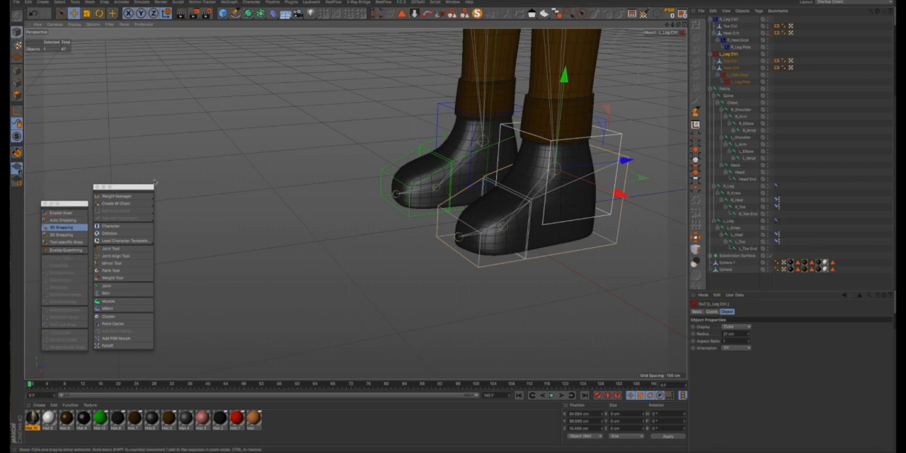
- Try rotating the left foot's Heel Ctrl and undo the rotation
left_click(729, 68)
key("r")
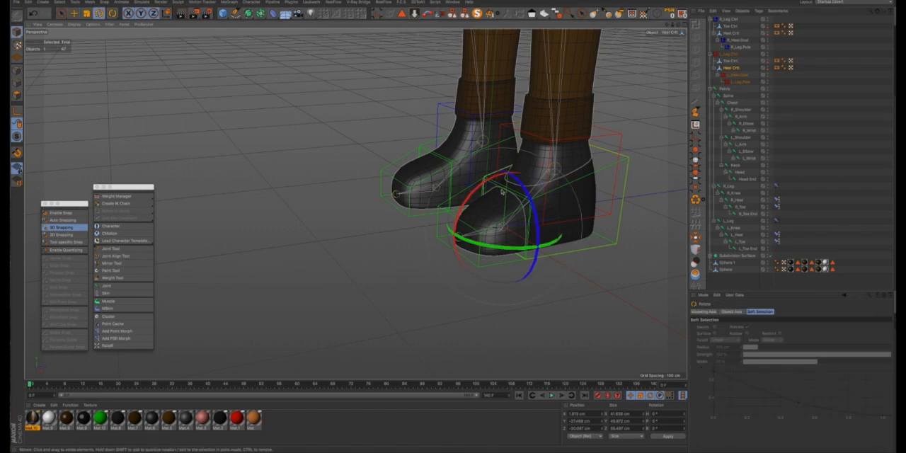
left_click_drag(482, 185, 455, 209)
key("ctrl+z")
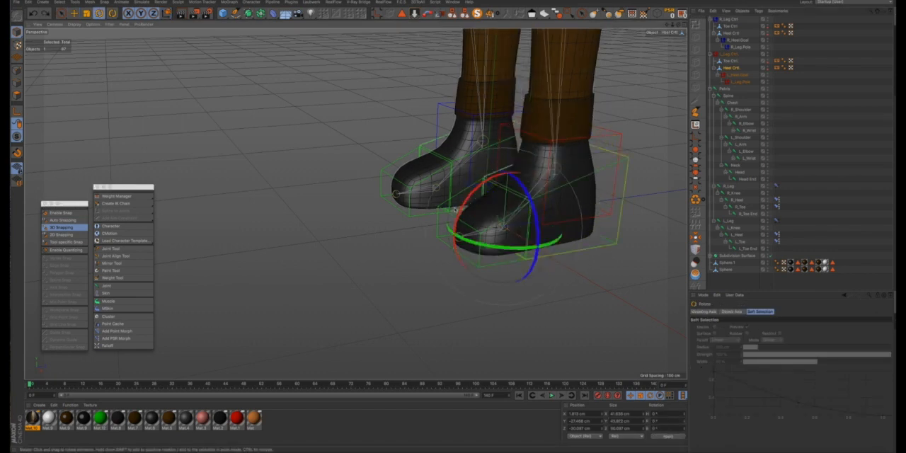
- Freeze all coordinates of R_Leg Ctrl, L_Leg Ctrl and Pelvis together with all of their children
scroll(455, 209, "down", 6)
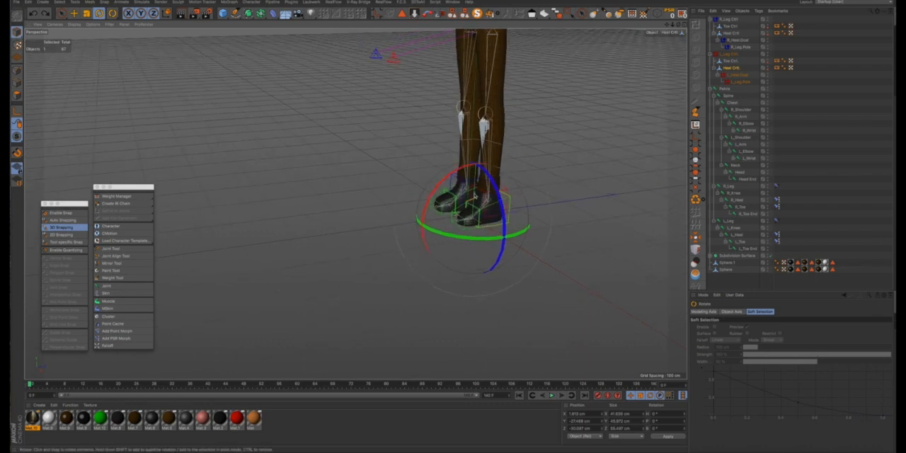
left_click_drag(475, 196, 516, 195, "alt")
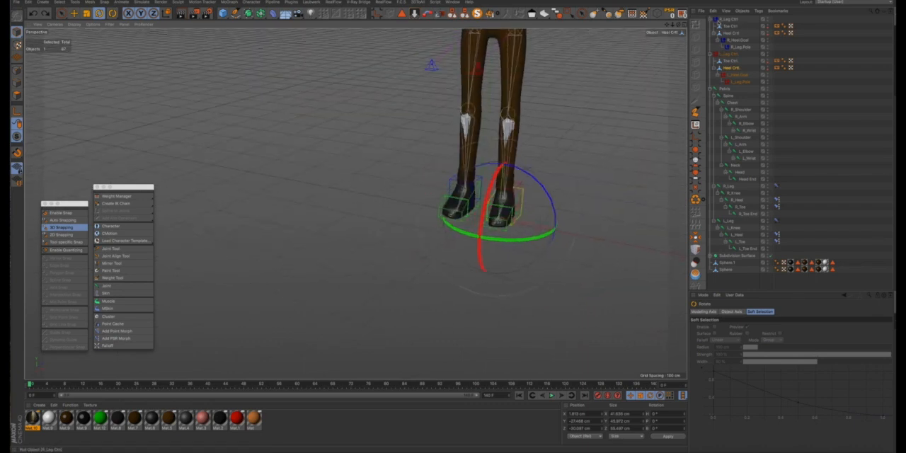
left_click(712, 21)
left_click(714, 28)
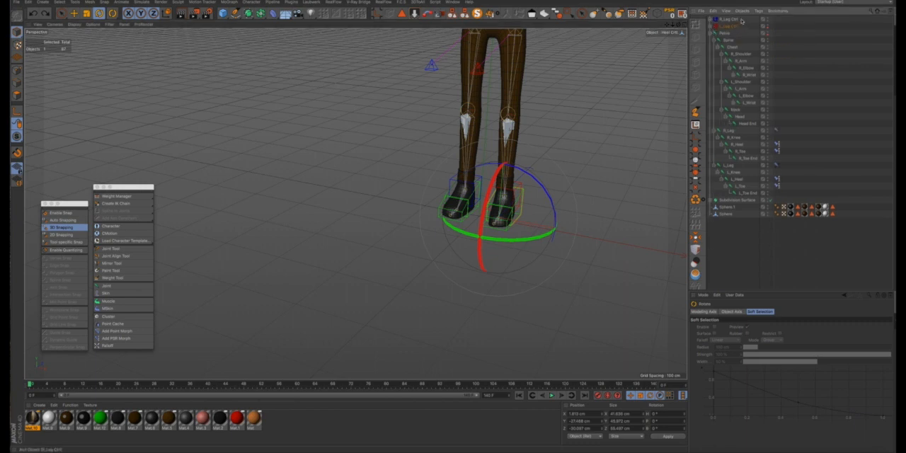
left_click(741, 21, "shift")
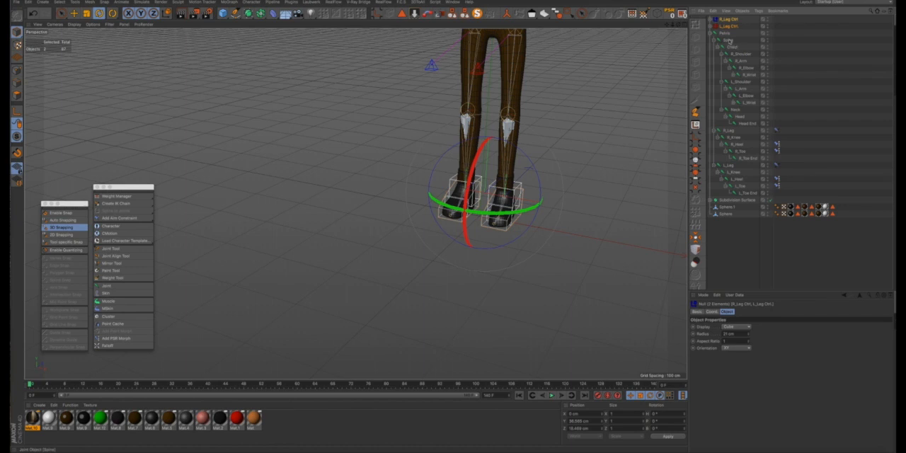
left_click(725, 34, "shift")
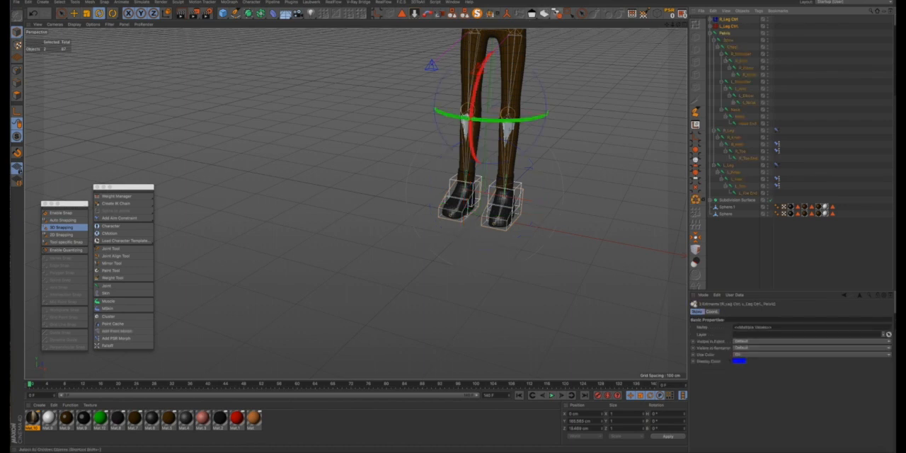
left_click(557, 13)
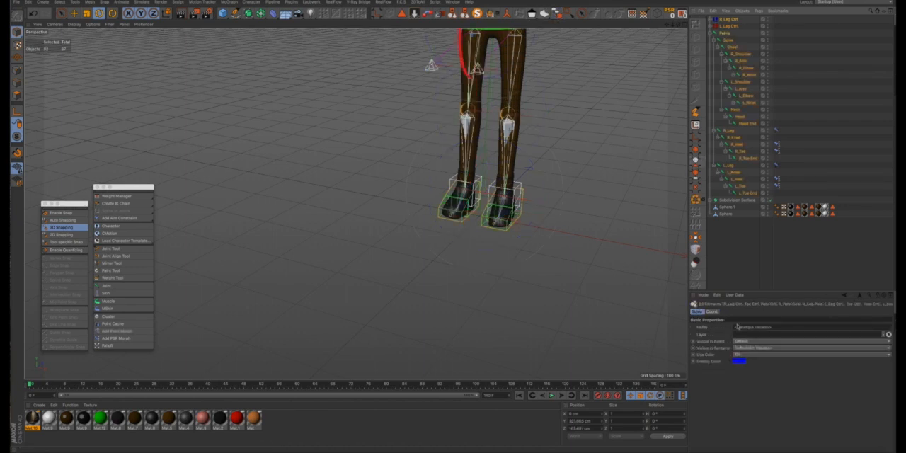
left_click(714, 312)
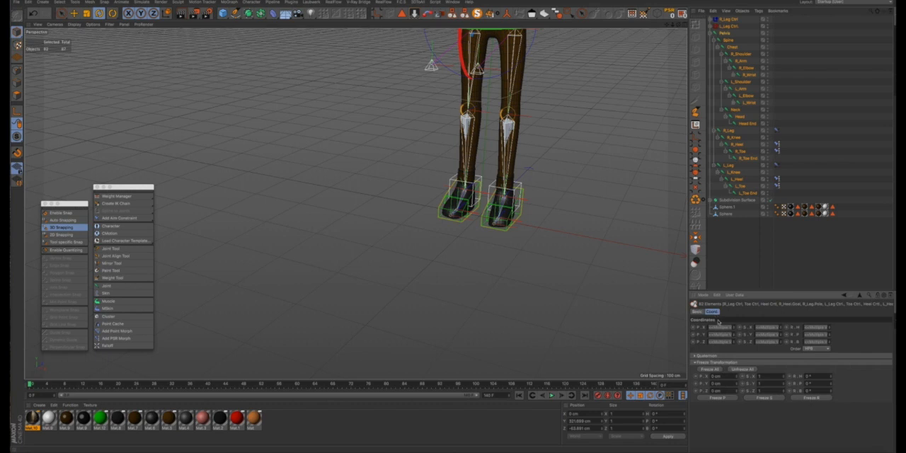
left_click(709, 369)
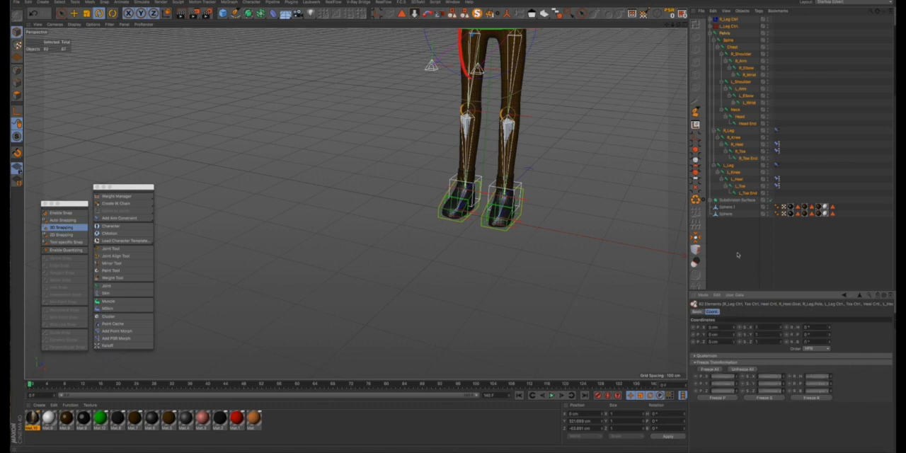
left_click(737, 252)
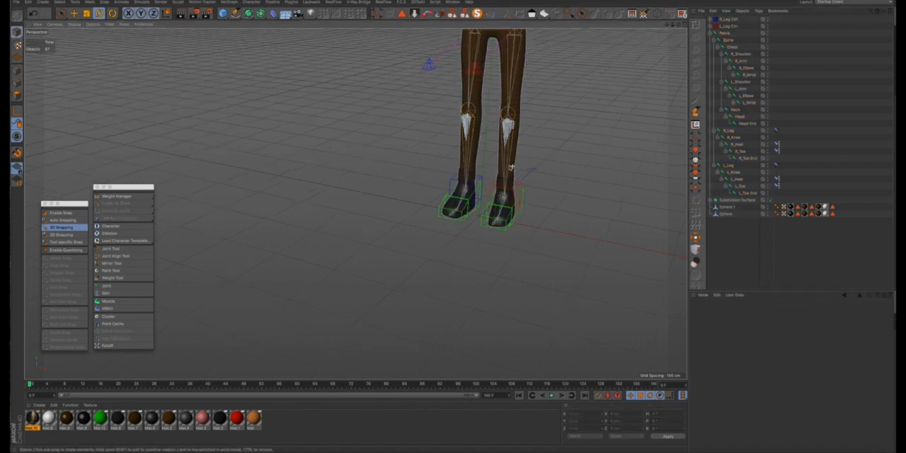
- Test the left leg's IK by moving L_Leg Ctrl about 113 cm up and 187 cm forward and rotating it
left_click_drag(541, 184, 505, 186, "alt")
scroll(504, 187, "up", 1)
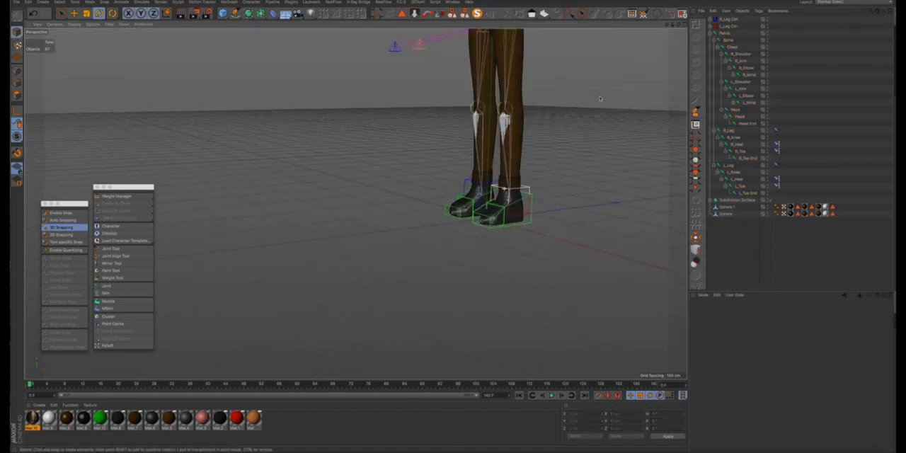
left_click(727, 25)
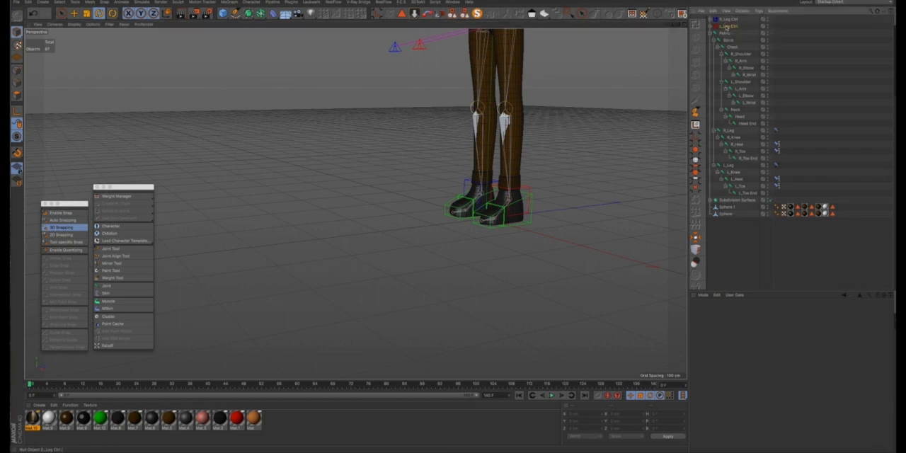
key("e")
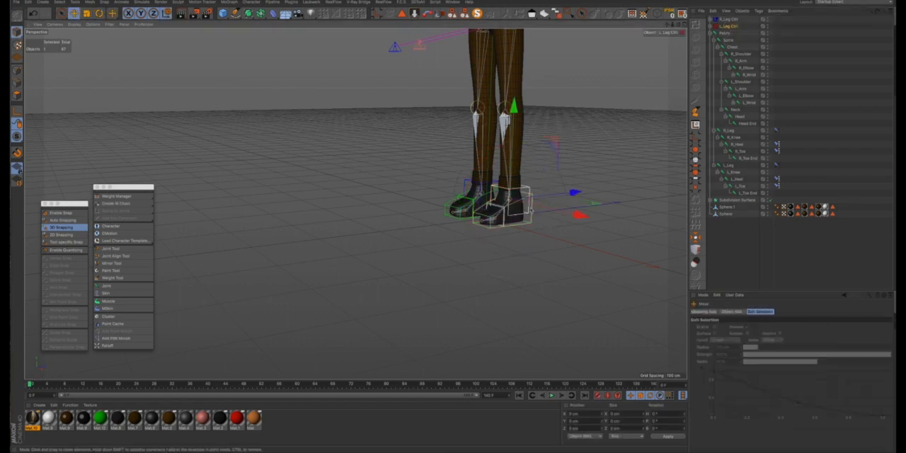
scroll(543, 203, "up", 3)
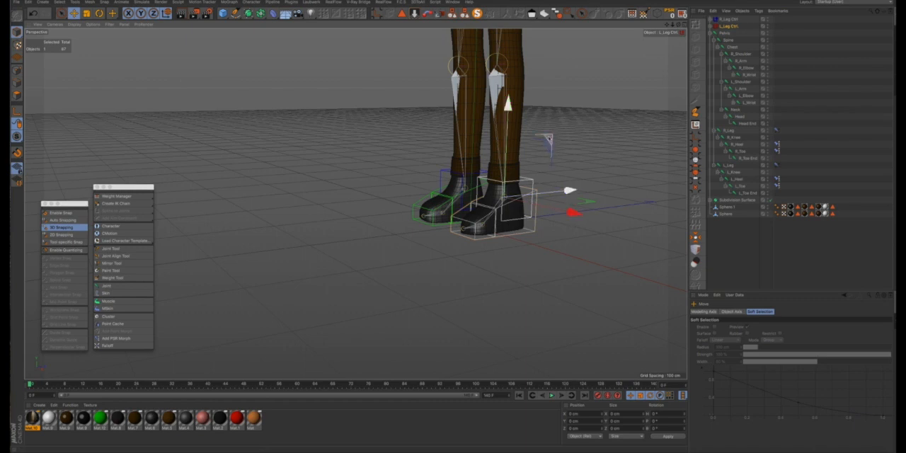
left_click_drag(547, 145, 492, 63)
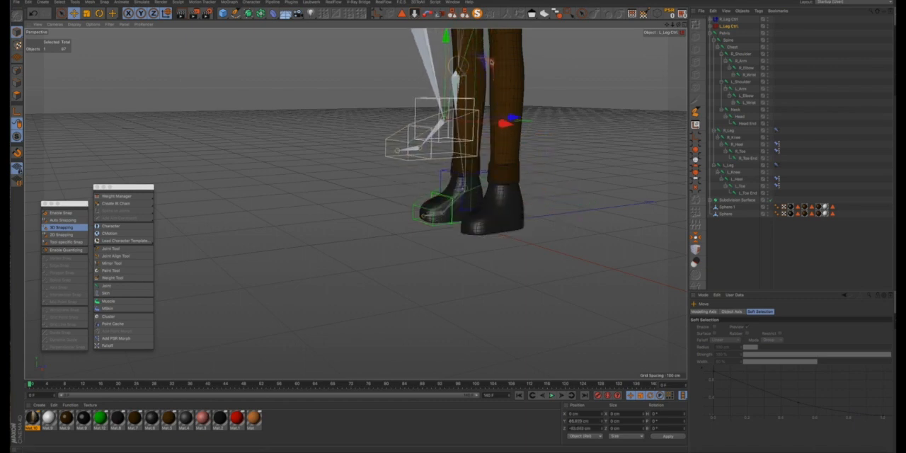
left_click_drag(666, 25, 669, 157)
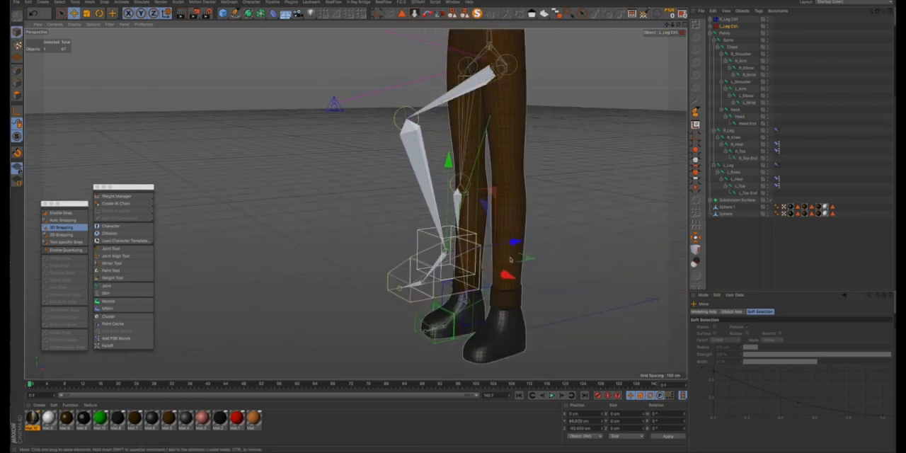
left_click_drag(496, 209, 475, 220, "alt")
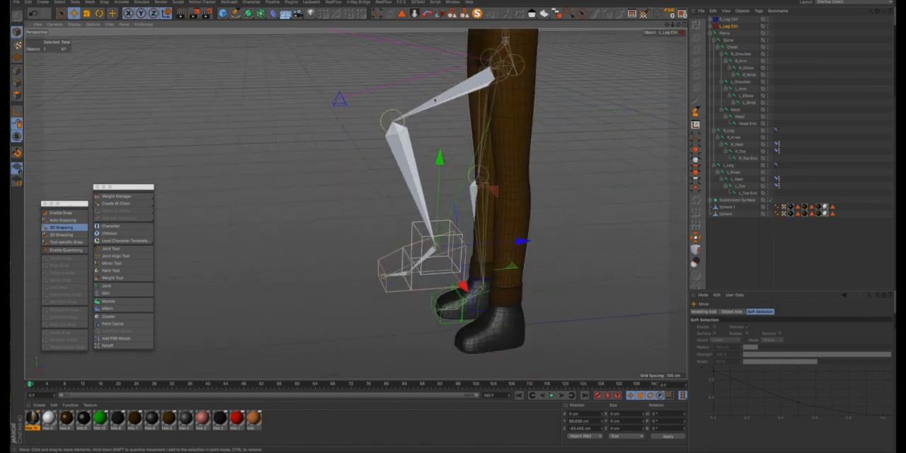
scroll(498, 176, "down", 3)
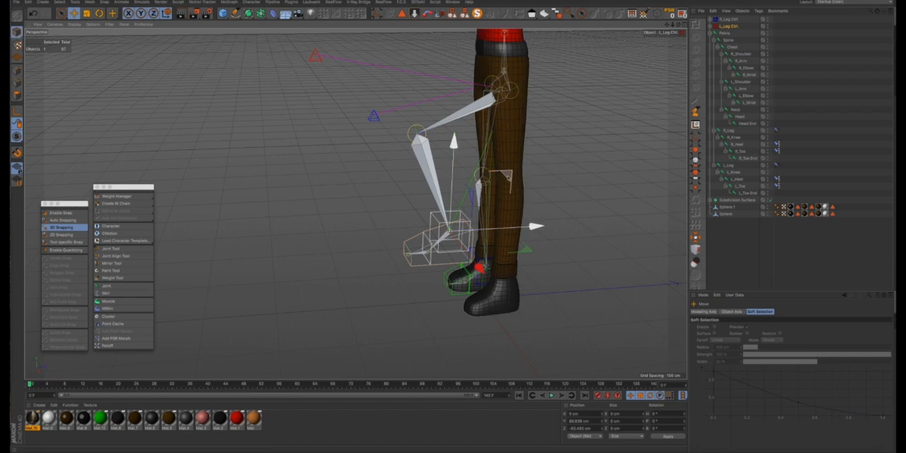
left_click_drag(508, 174, 402, 208)
key("r")
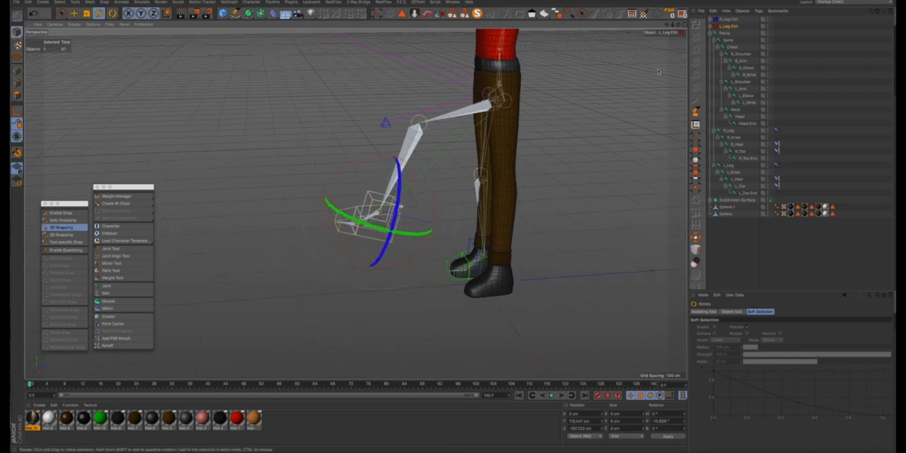
- Try rotating the left foot's Heel Ctrl and undo back to before L_Leg Ctrl was rotated
left_click(731, 39)
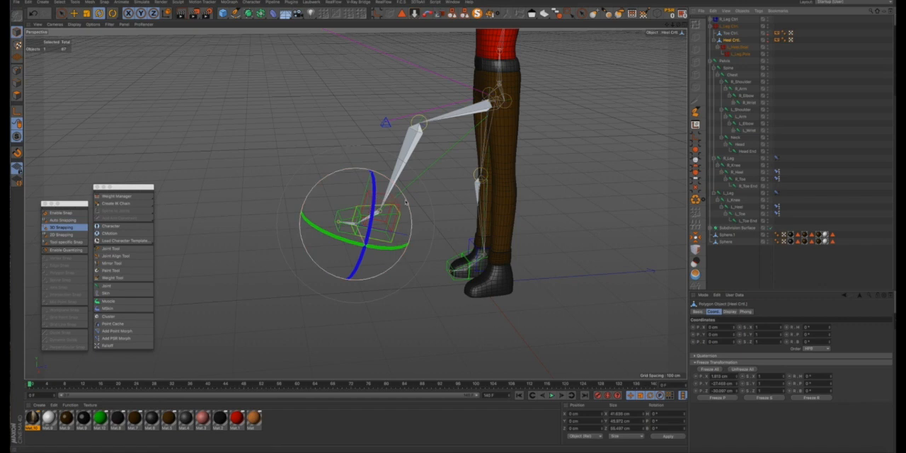
left_click_drag(401, 203, 380, 195)
key("super+z")
key("super+z")
key("super+z")
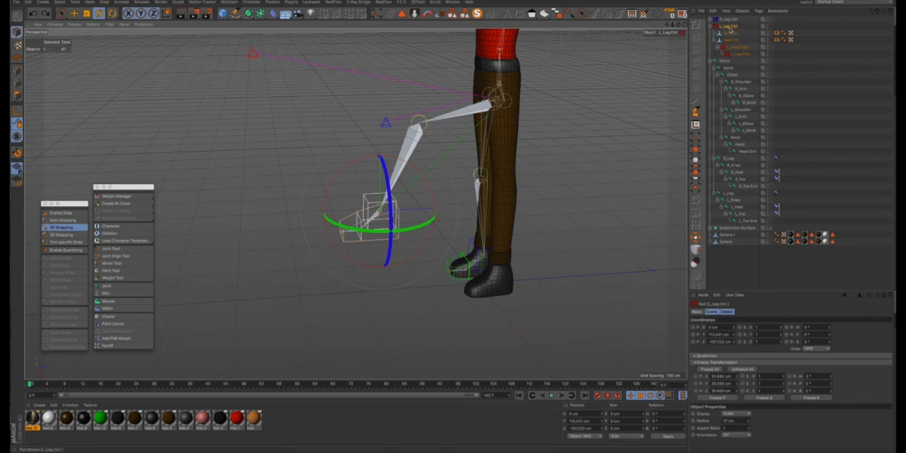
- Reset the PSR of L_Leg Ctrl and all its children to return the left leg to its frozen pose
left_click(557, 14)
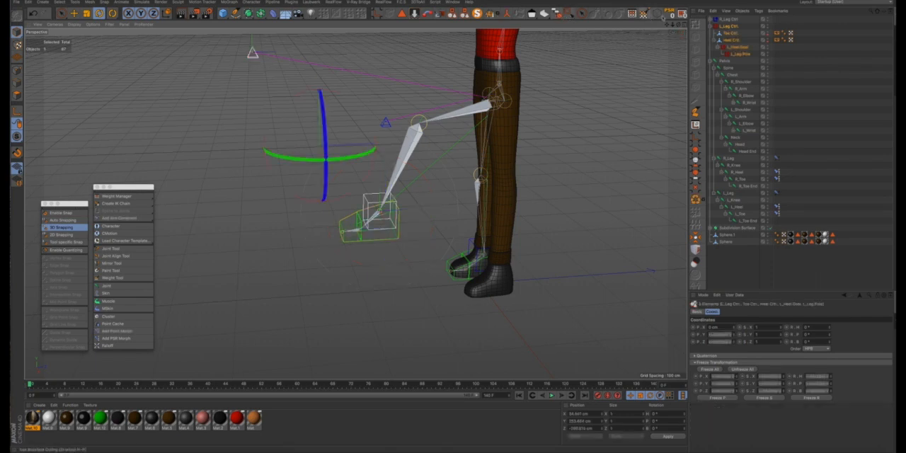
left_click(668, 15)
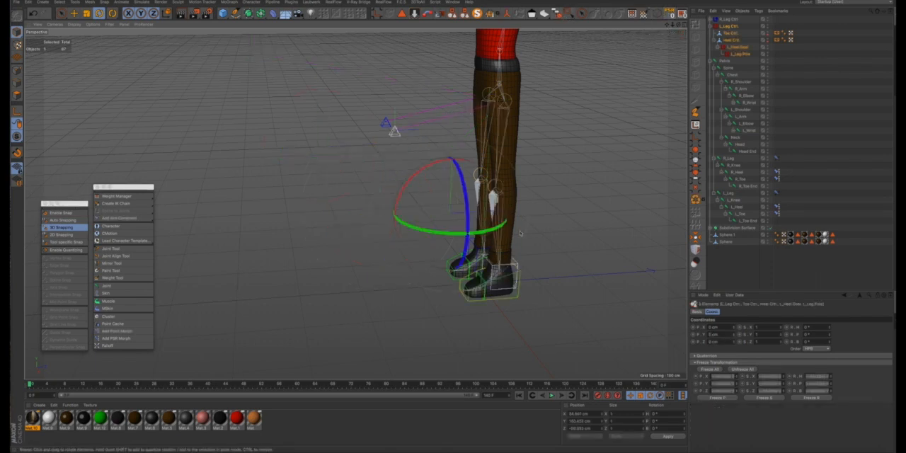
left_click_drag(499, 230, 569, 226, "alt")
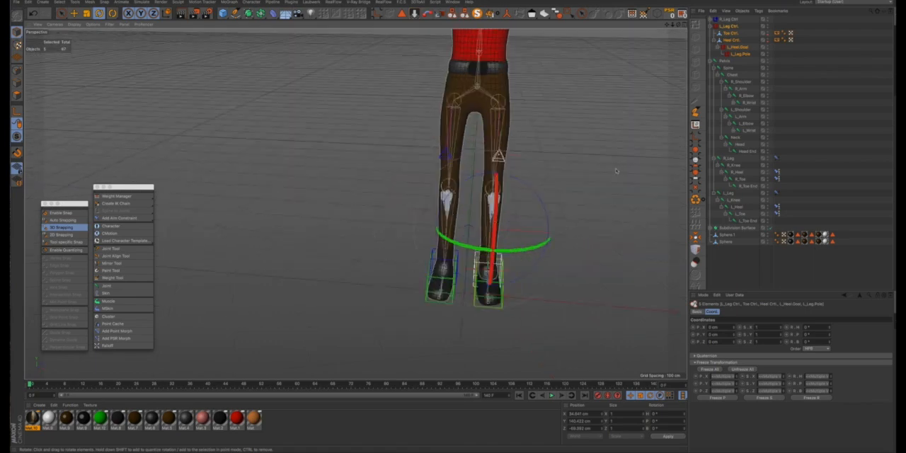
left_click(561, 174)
- Add a circle spline at the character's feet and rotate it 90° in pitch to lie flat
mouse_move(499, 203)
left_mouse_down("alt")
mouse_move(598, 97)
mouse_move(580, 182)
mouse_move(497, 200)
left_mouse_up("alt")
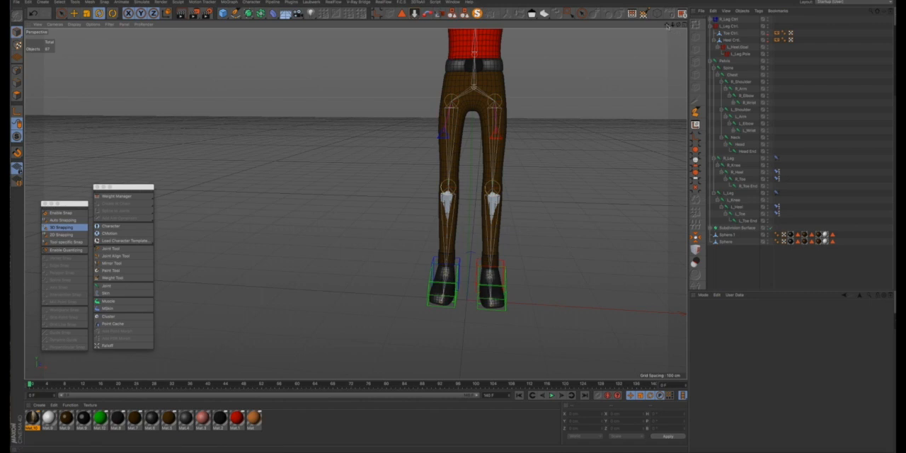
left_click_drag(667, 25, 587, 97)
scroll(428, 168, "down", 5)
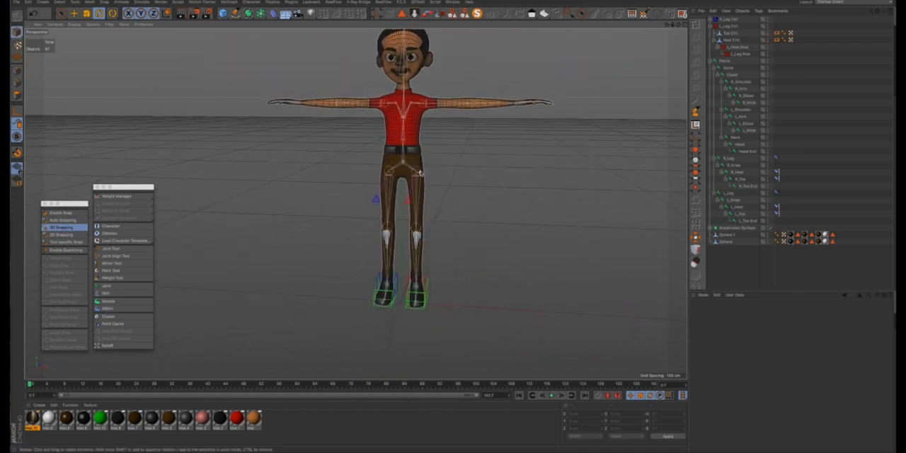
mouse_move(418, 166)
left_mouse_down("alt")
mouse_move(467, 167)
mouse_move(431, 167)
left_mouse_up("alt")
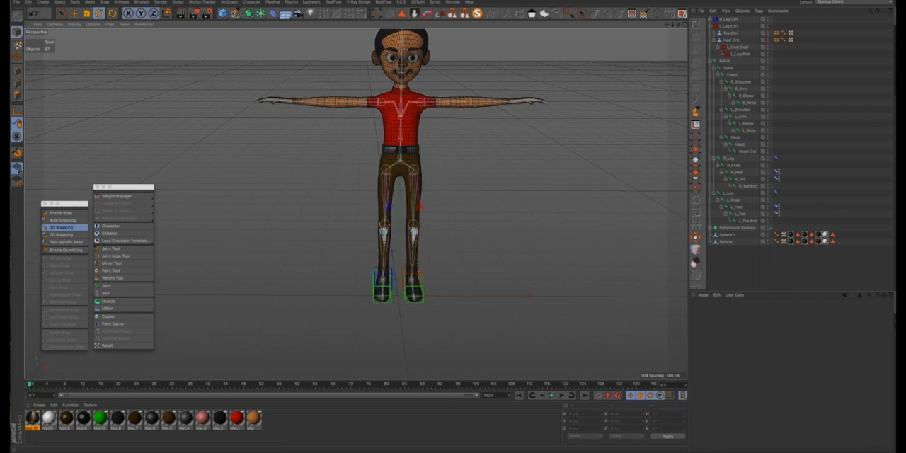
left_click(234, 14)
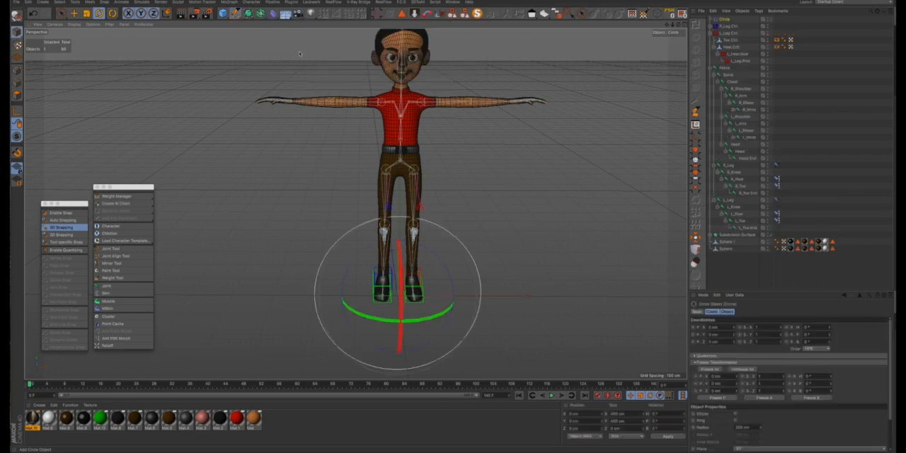
left_click(309, 35)
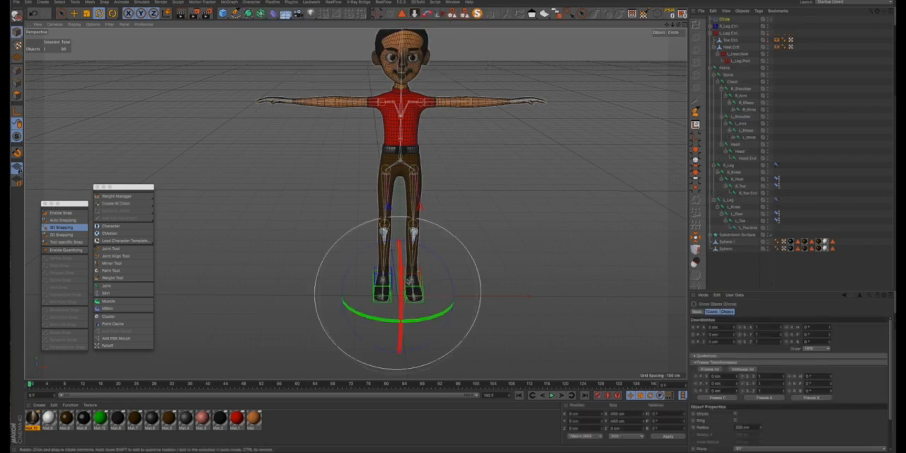
left_click_drag(408, 281, 401, 360)
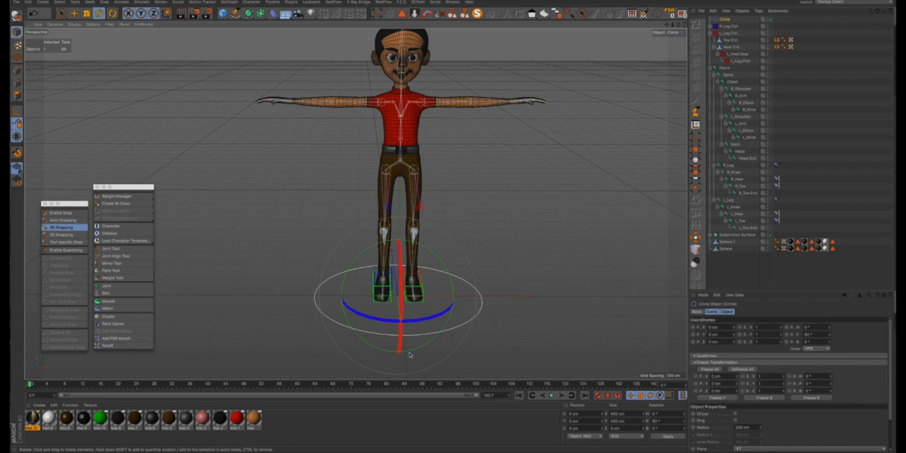
- Raise the circle to the height of the character's pelvis and check its placement in the Front view
key("e")
left_click_drag(402, 225, 401, 85)
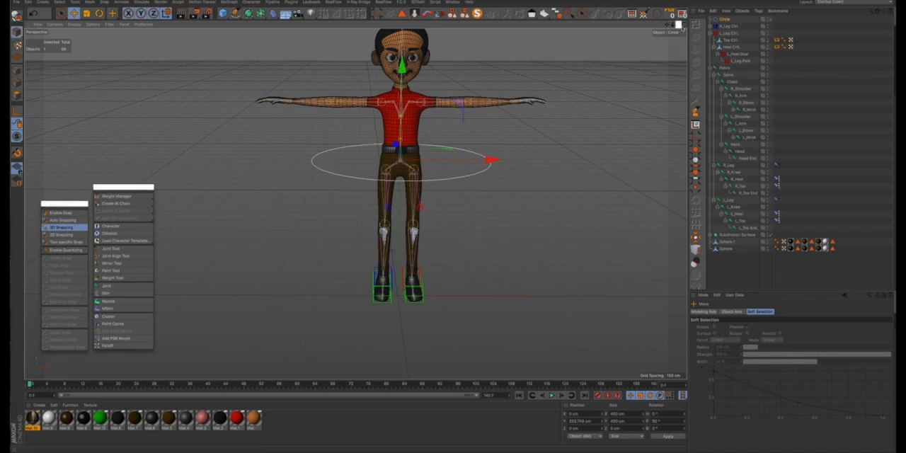
left_click(684, 25)
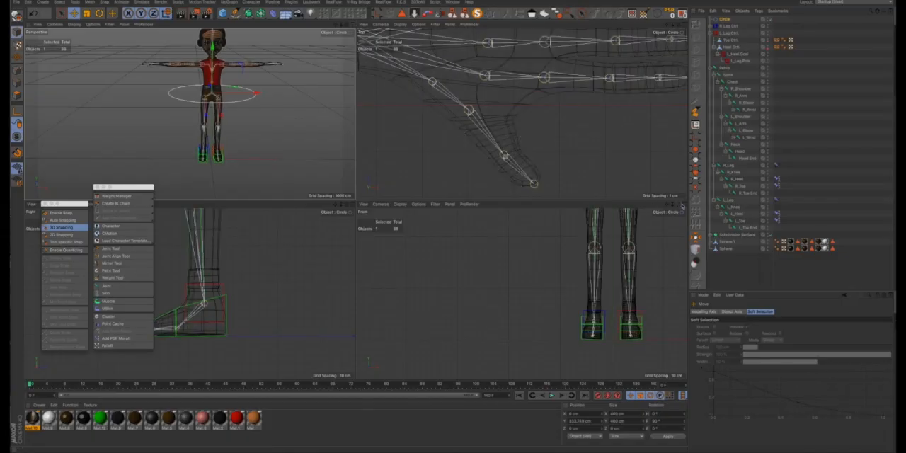
left_click(682, 205)
scroll(571, 84, "down", 3)
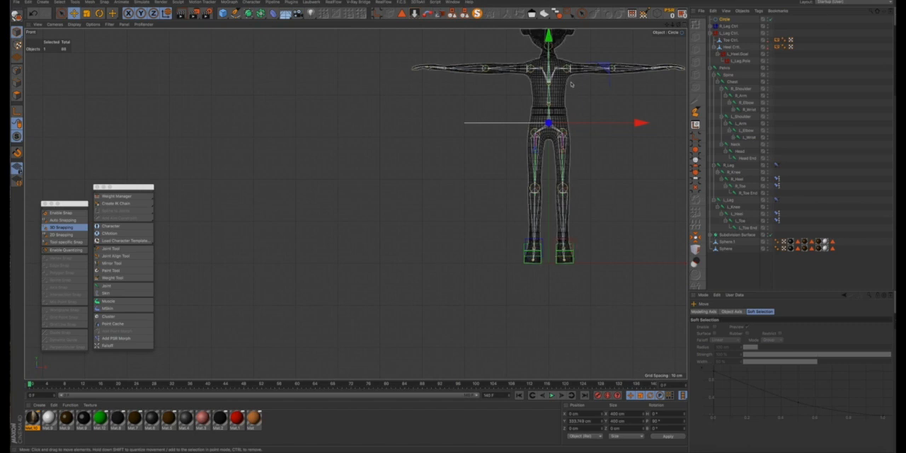
scroll(571, 83, "up", 5)
scroll(527, 188, "down", 3)
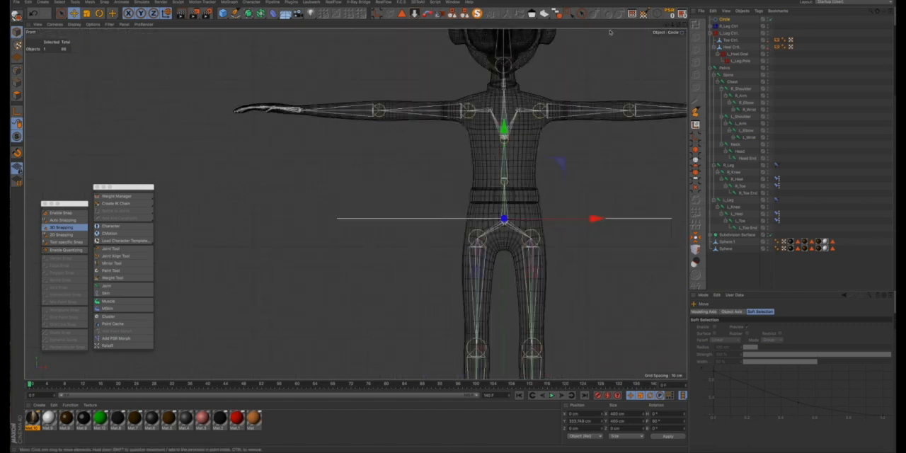
- Scale the pelvis circle down to about 138 cm across and align its height with the pelvis joint
left_click_drag(667, 24, 545, 24)
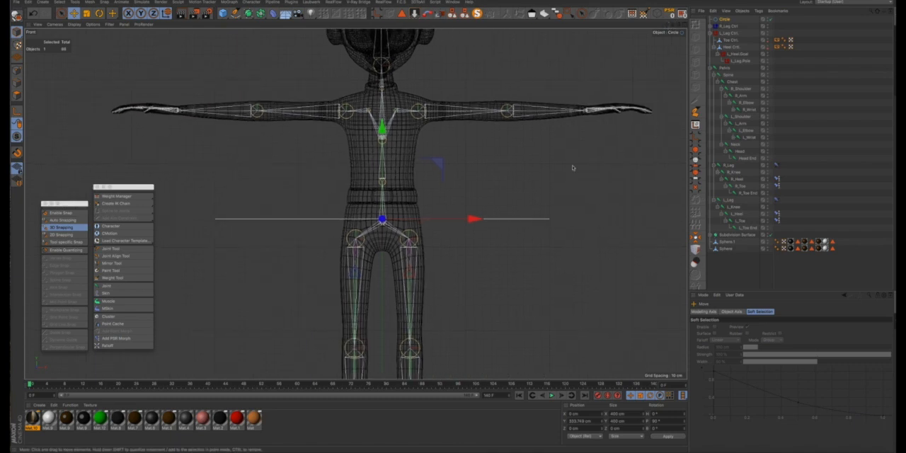
key("t")
left_click_drag(580, 195, 496, 201)
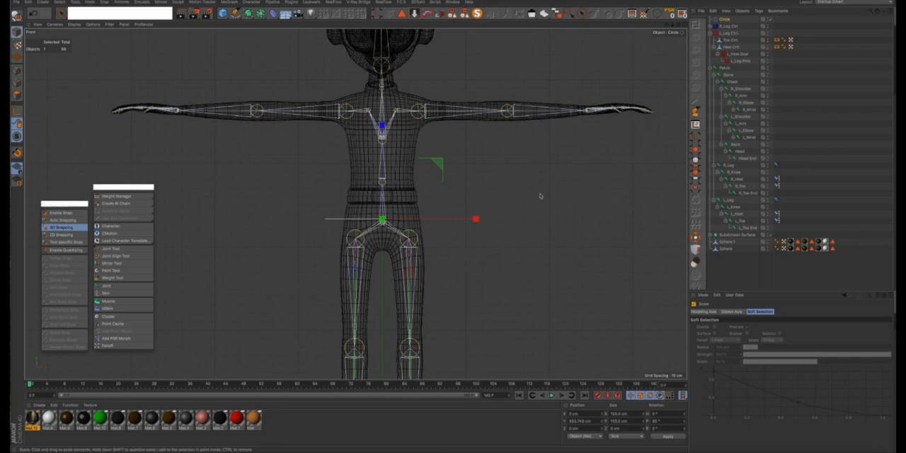
key("e")
scroll(382, 230, "up", 5)
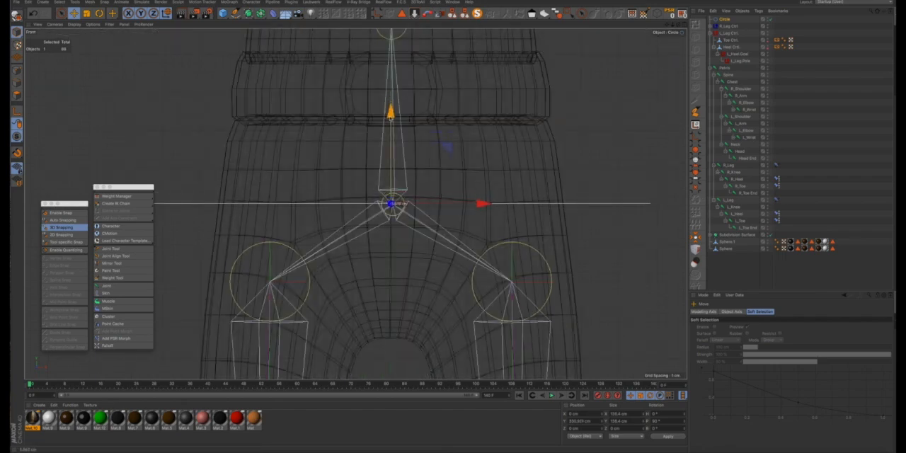
scroll(392, 133, "down", 4)
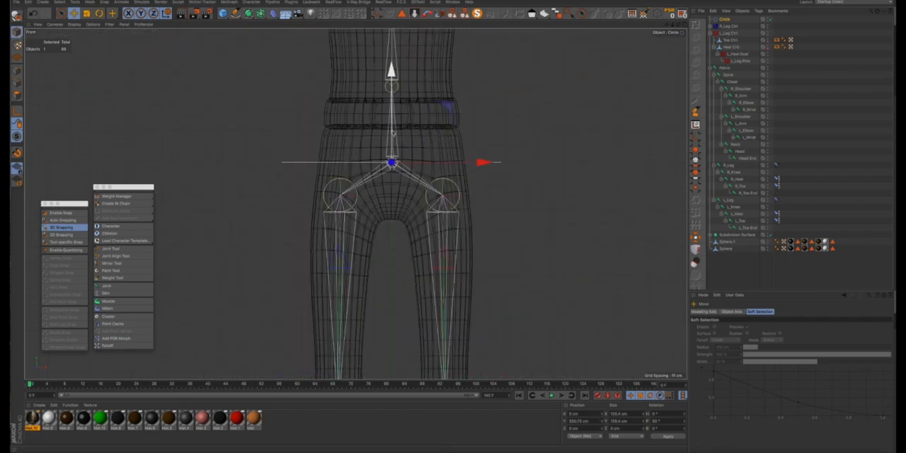
scroll(394, 132, "down", 2)
- Duplicate the circle up to the spine joint and again to the chest joint
left_click_drag(392, 74, 393, 9)
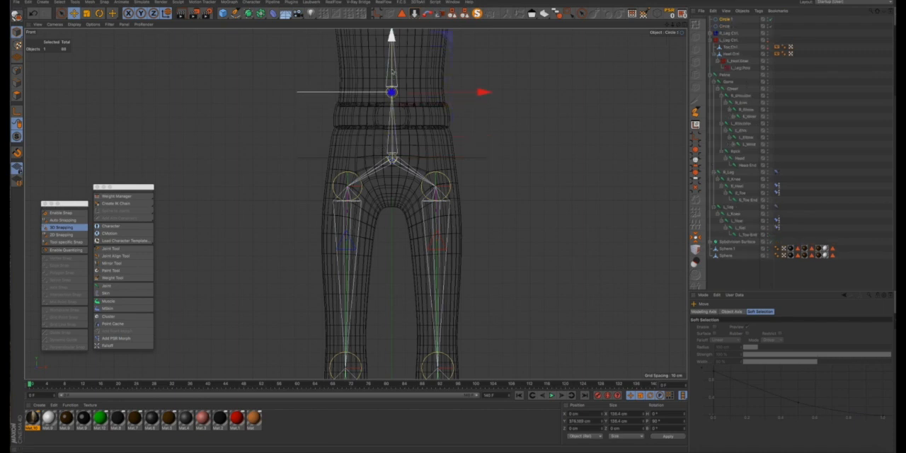
left_click_drag(666, 25, 647, 118)
left_click_drag(371, 96, 371, 27, "ctrl")
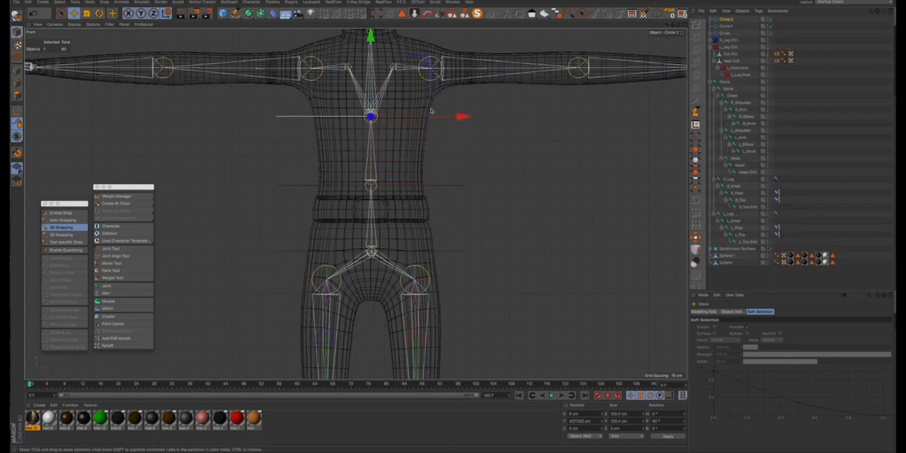
- Duplicate the chest circle up to the neck joint and the neck circle up to the head joint
scroll(468, 149, "down", 5)
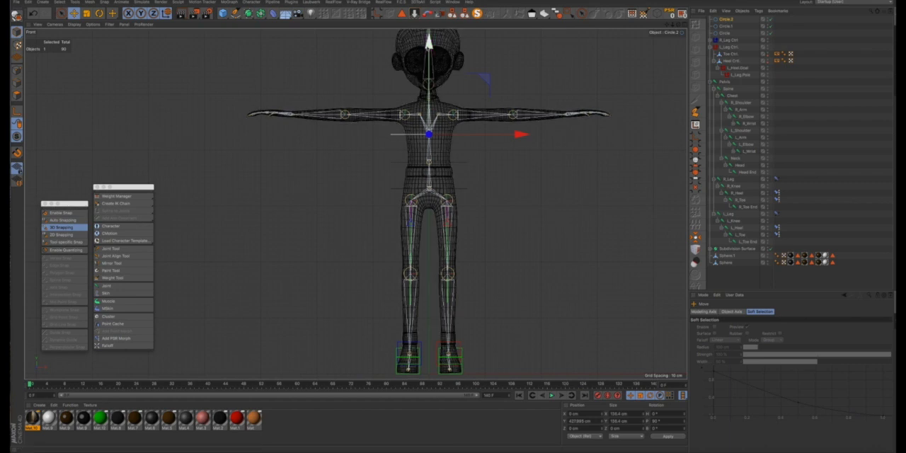
left_click_drag(429, 45, 429, 9, "ctrl")
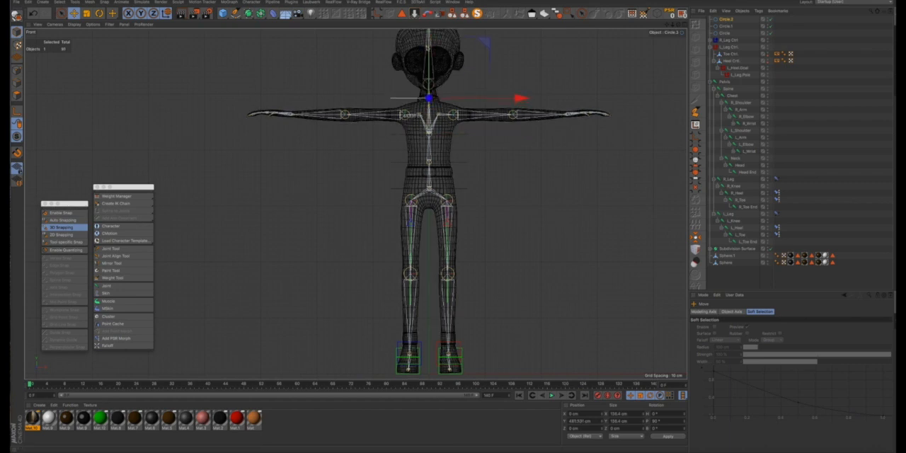
scroll(429, 100, "up", 5)
scroll(429, 98, "up", 3)
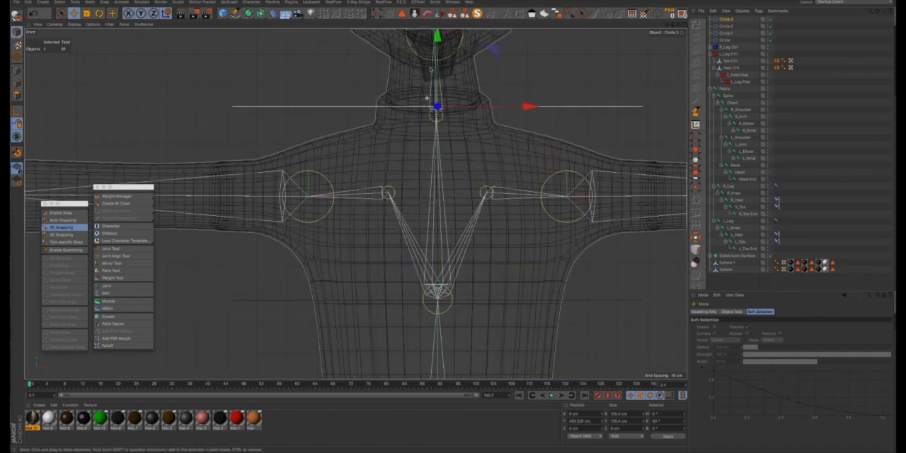
left_click_drag(438, 44, 437, 1)
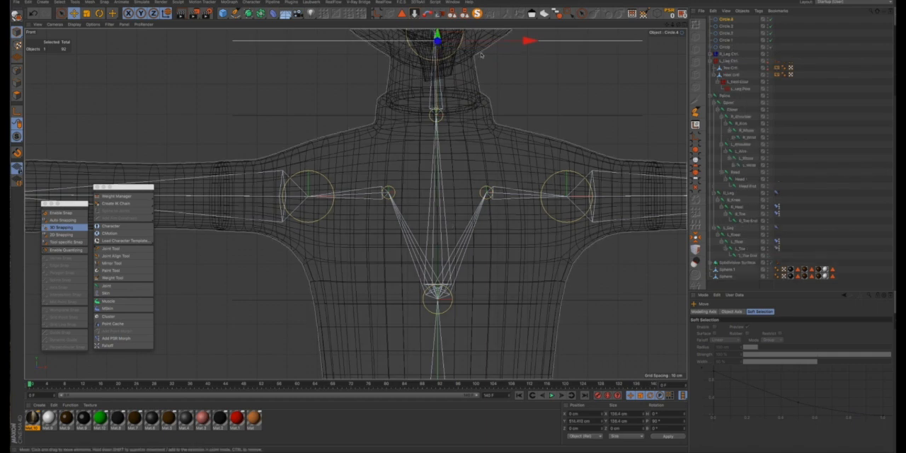
- Raise the head circle, Circle.4, to just above the top of the character's head
left_click_drag(668, 26, 675, 150)
scroll(456, 118, "down", 5)
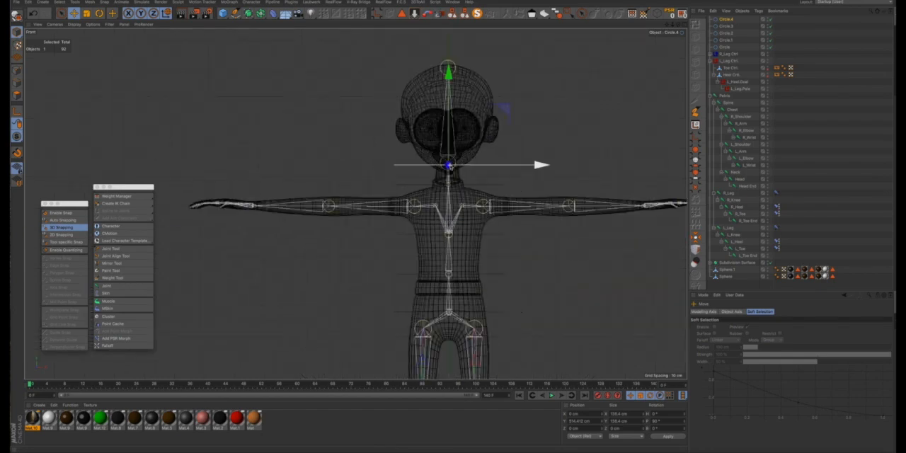
left_click_drag(451, 79, 450, 0)
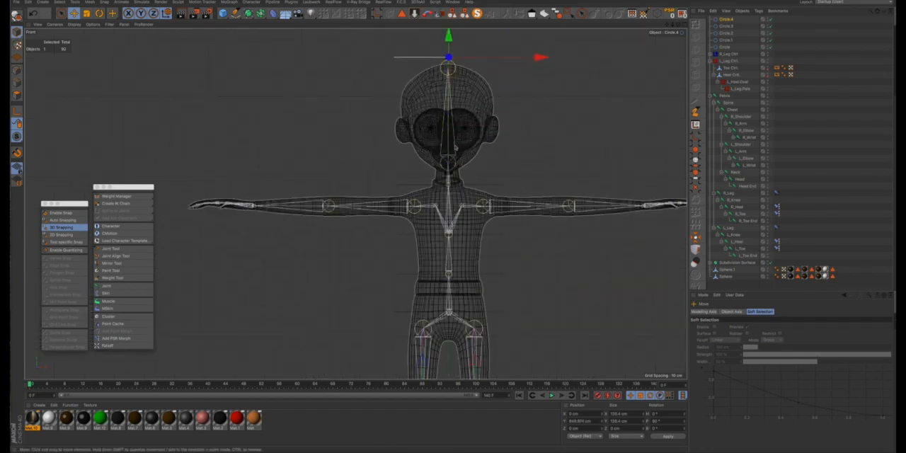
- Select all five circle splines and turn on their custom display color
left_click(494, 186)
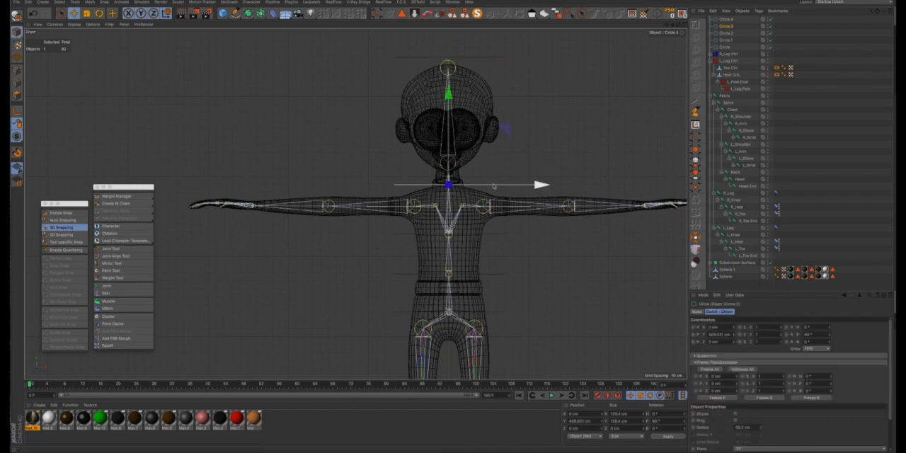
left_click(683, 26)
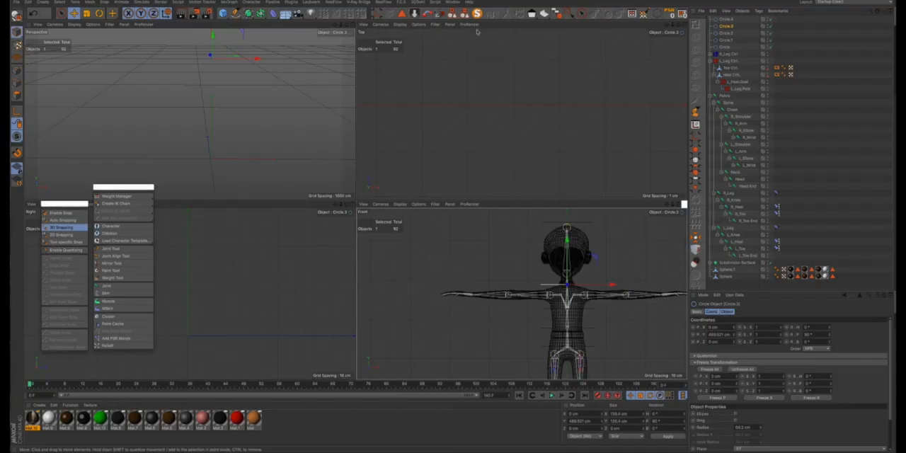
left_click(351, 25)
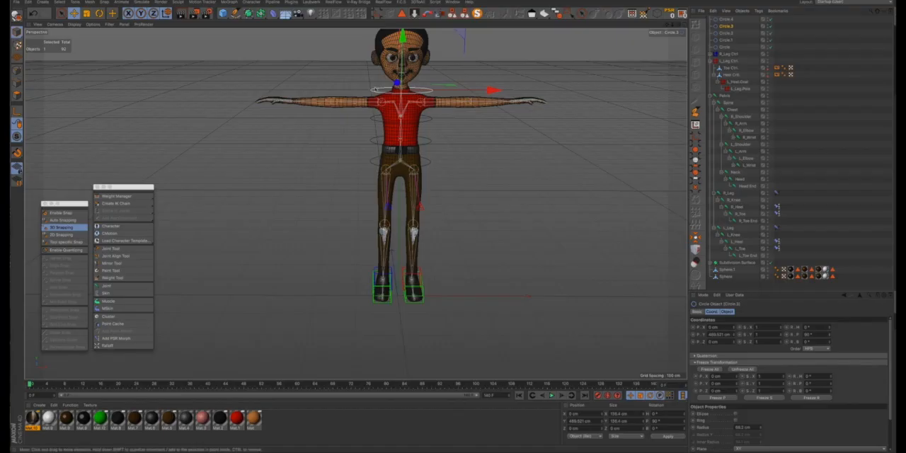
scroll(373, 90, "up", 1)
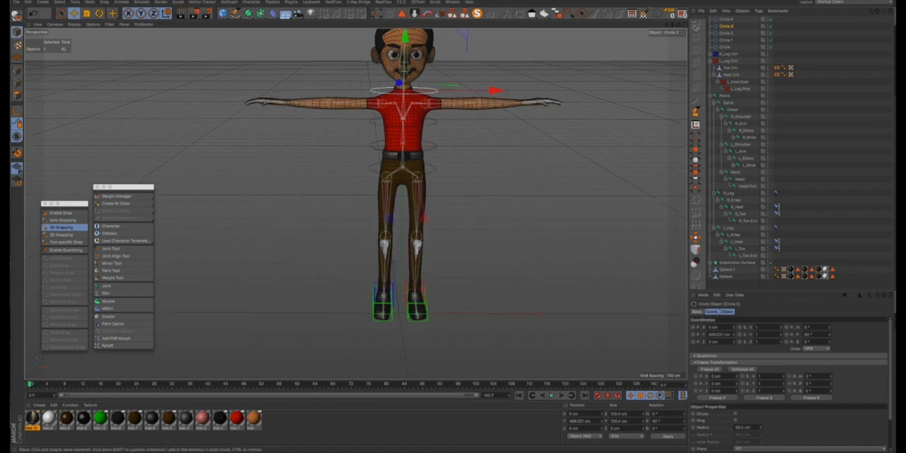
left_click_drag(739, 22, 721, 47)
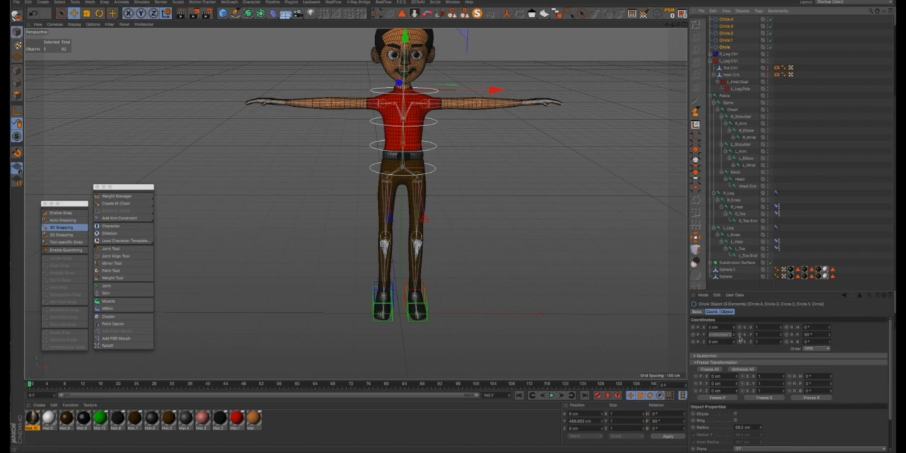
left_click(698, 312)
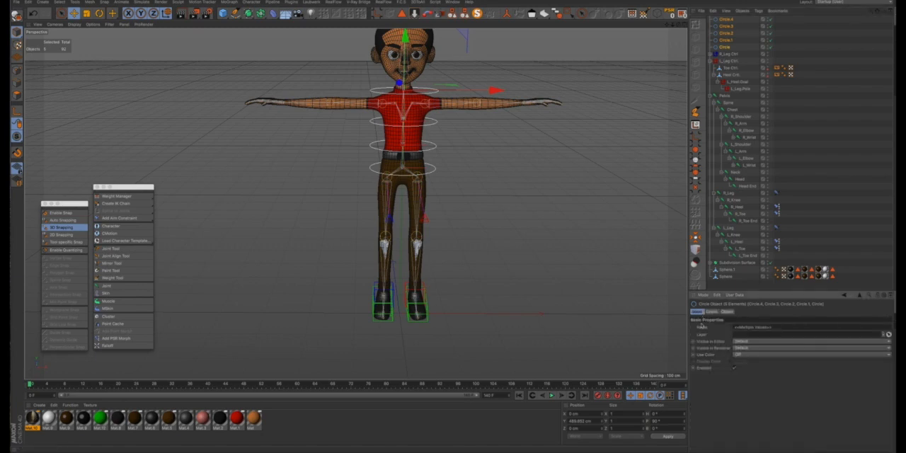
left_click(739, 356)
left_click(742, 376)
- Set the five circles' display color to a bright green with 100% saturation and value
left_click(742, 362)
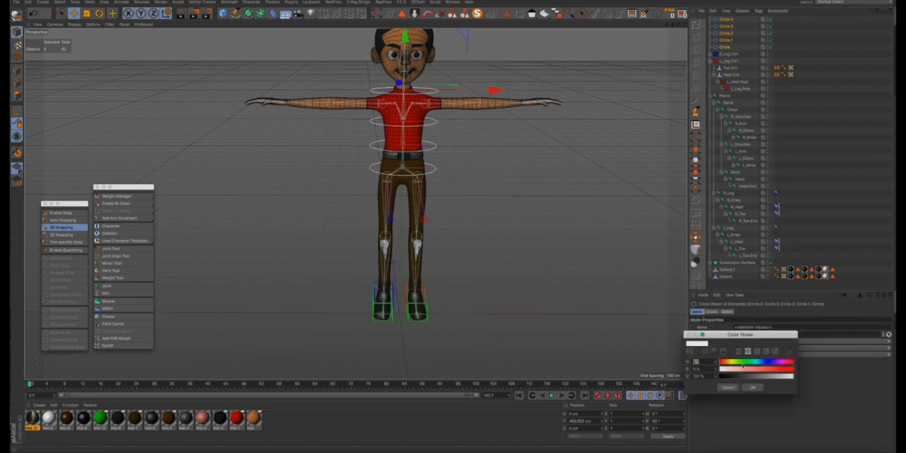
left_click(748, 362)
left_click_drag(754, 370, 810, 372)
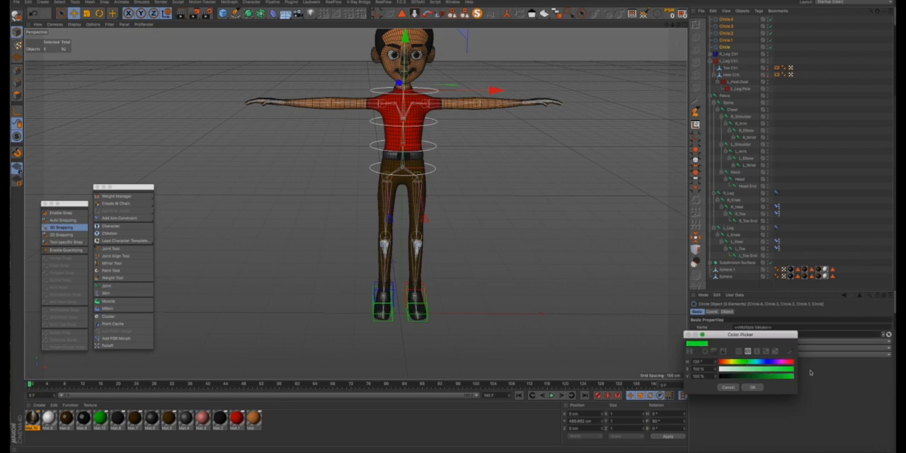
left_click(754, 387)
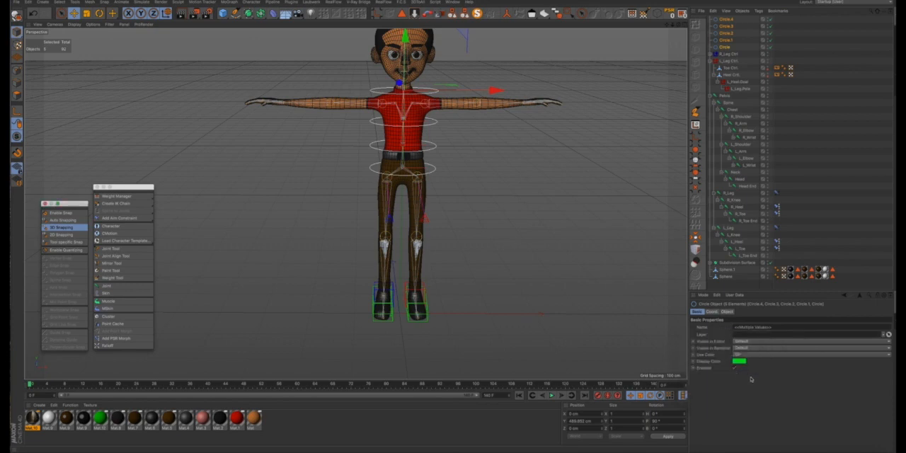
left_click(482, 59)
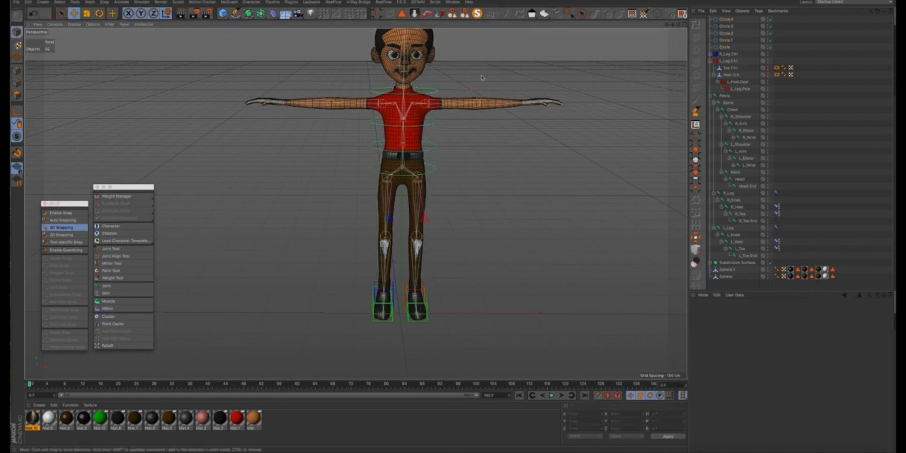
- Scale down Circle.4 above the head slightly
left_click(728, 19)
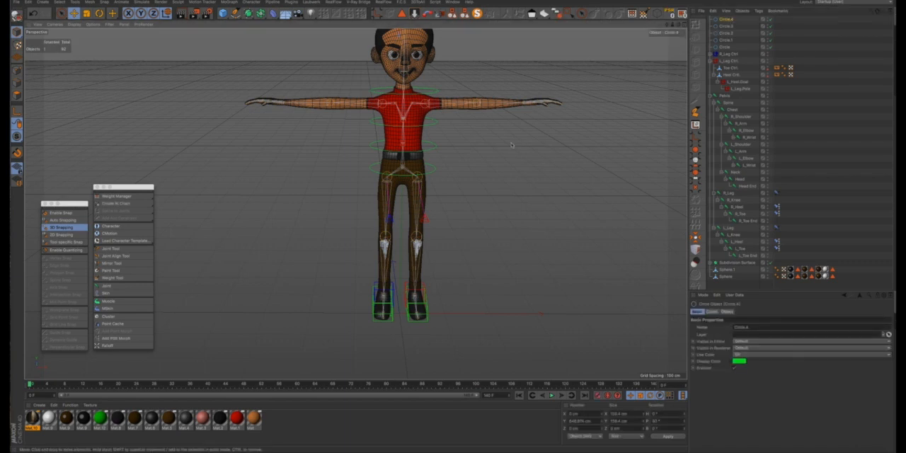
scroll(511, 143, "down", 3)
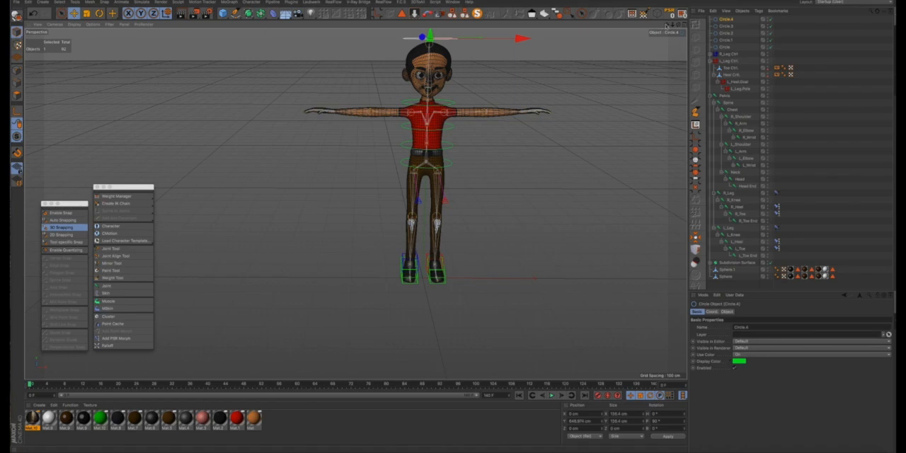
left_click_drag(666, 27, 622, 75)
scroll(385, 103, "up", 4)
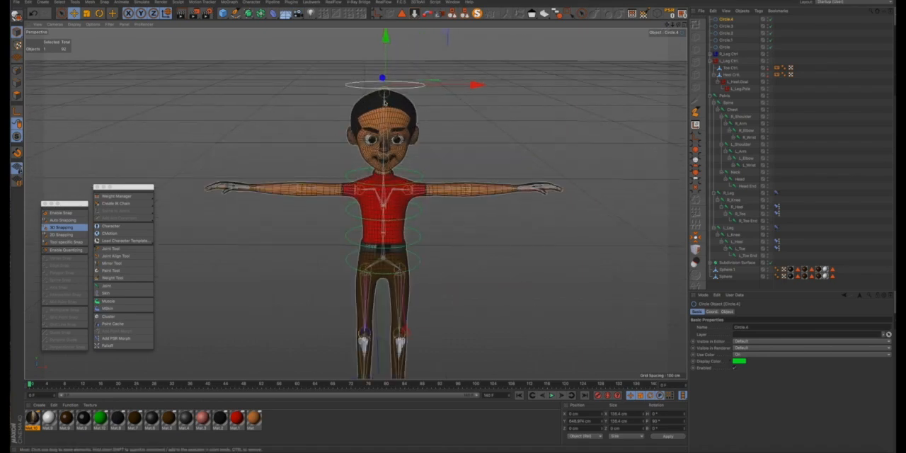
left_click_drag(385, 103, 437, 117, "alt")
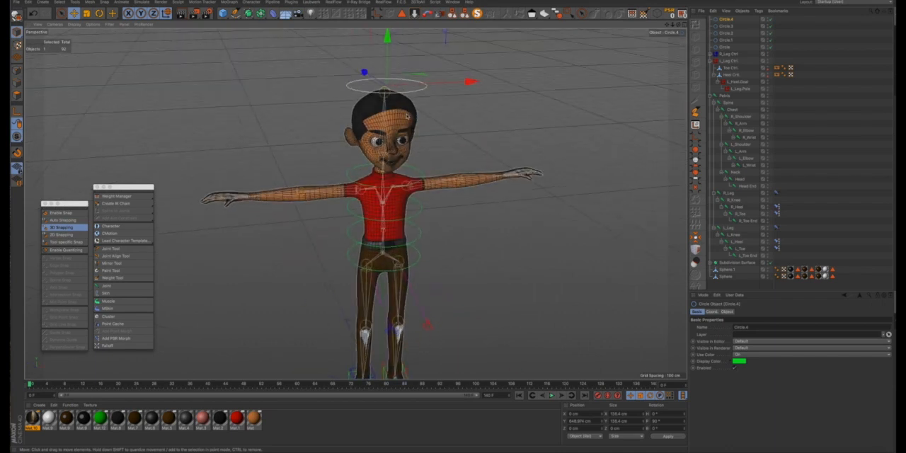
key("t")
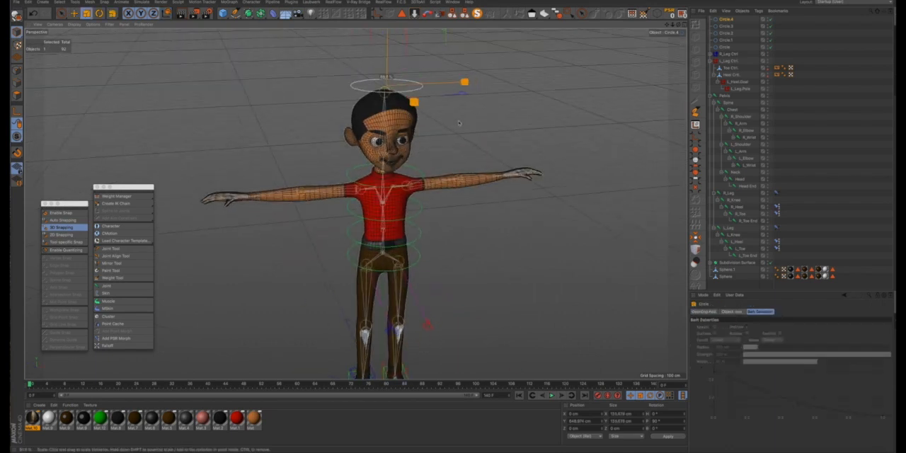
left_click(451, 125)
- Scale the neck circle, Circle.3, to about 77 cm across and move it about 11 cm backward to center it on the neck
left_click(727, 27)
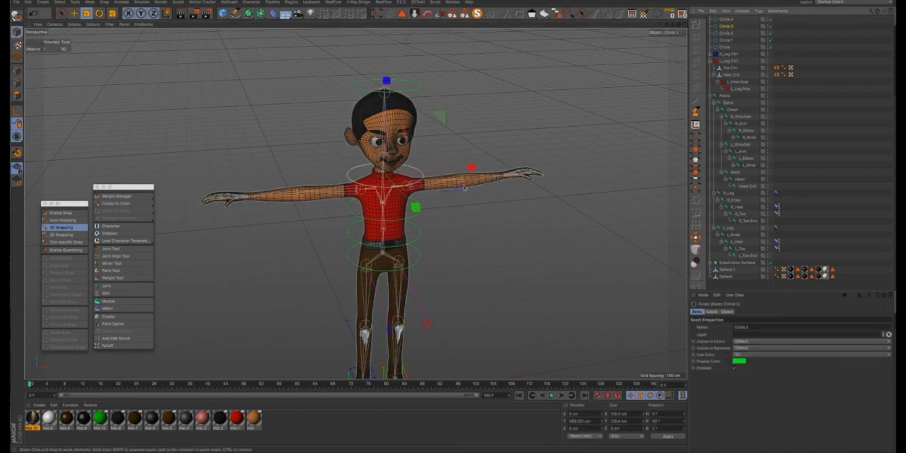
mouse_move(465, 189)
left_mouse_down()
mouse_move(392, 186)
mouse_move(473, 186)
left_mouse_up()
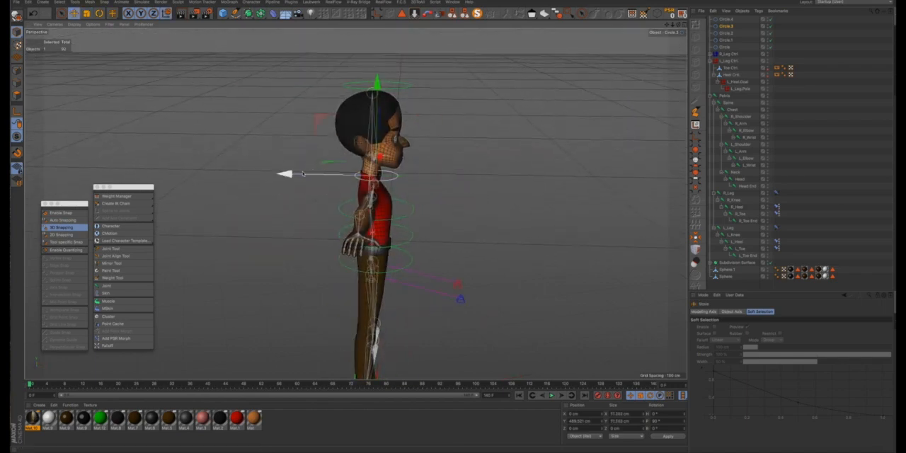
left_click_drag(295, 174, 291, 175)
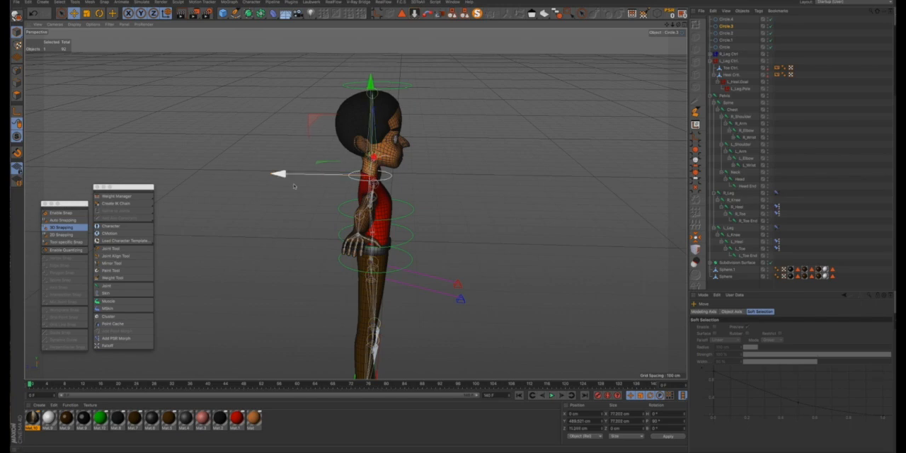
left_click_drag(441, 203, 458, 218, "alt")
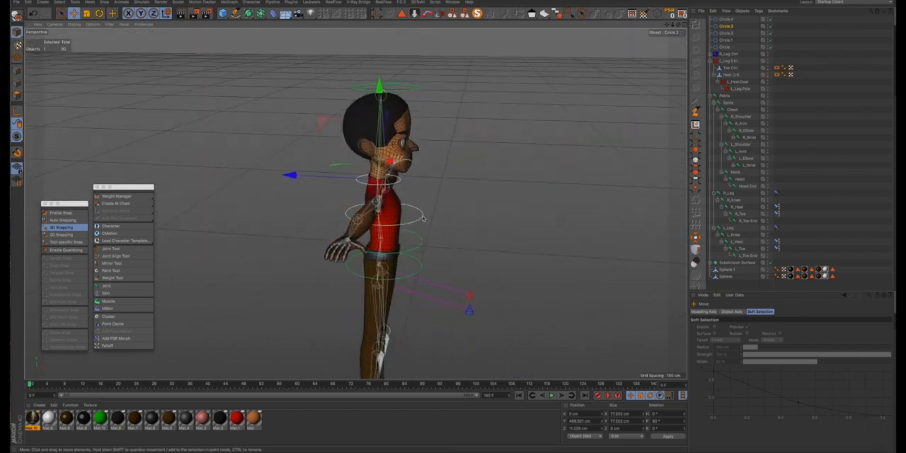
- Shift the chest circle, Circle.2, slightly backward and scale it to about 121 cm across
left_click(422, 217)
left_click(296, 209)
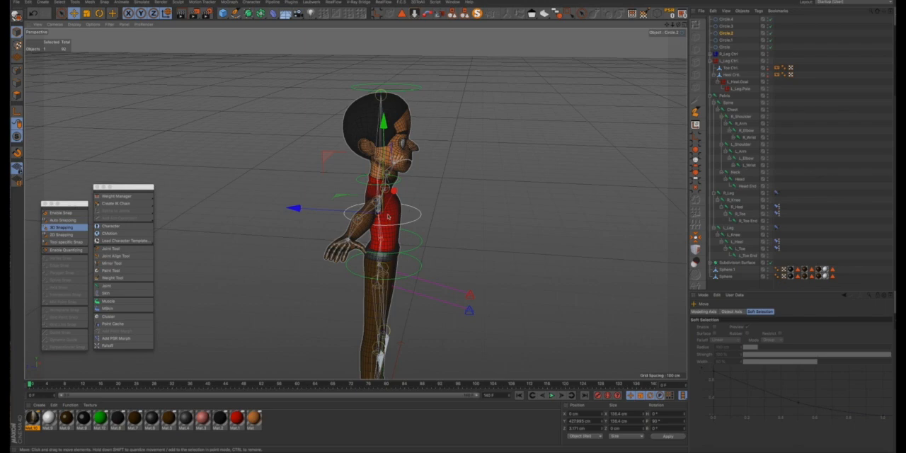
left_click_drag(391, 216, 479, 241, "alt")
key("t")
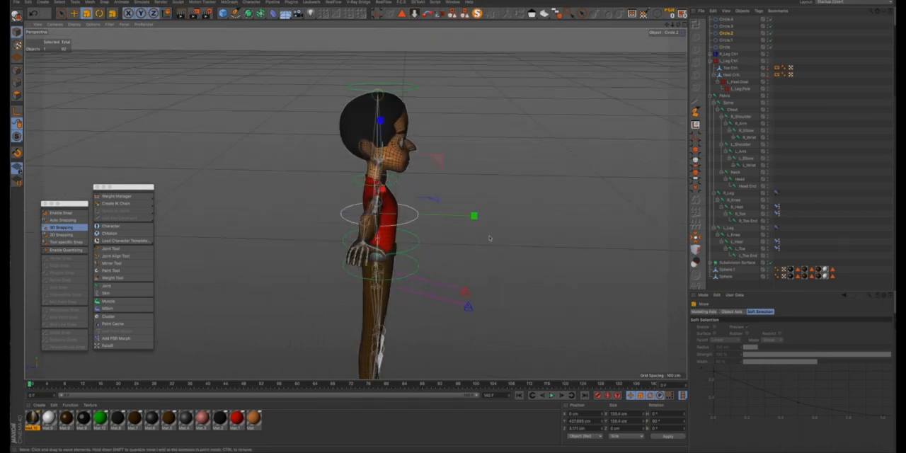
left_click_drag(472, 241, 462, 241)
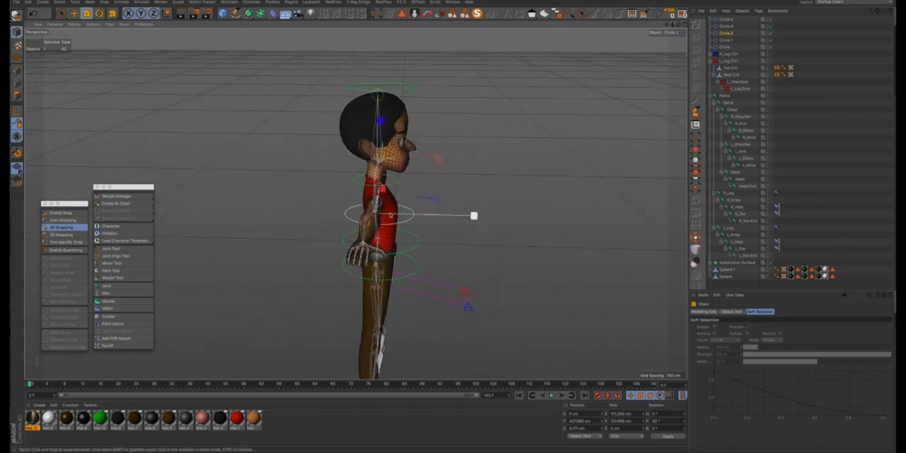
left_click_drag(394, 210, 361, 251, "alt")
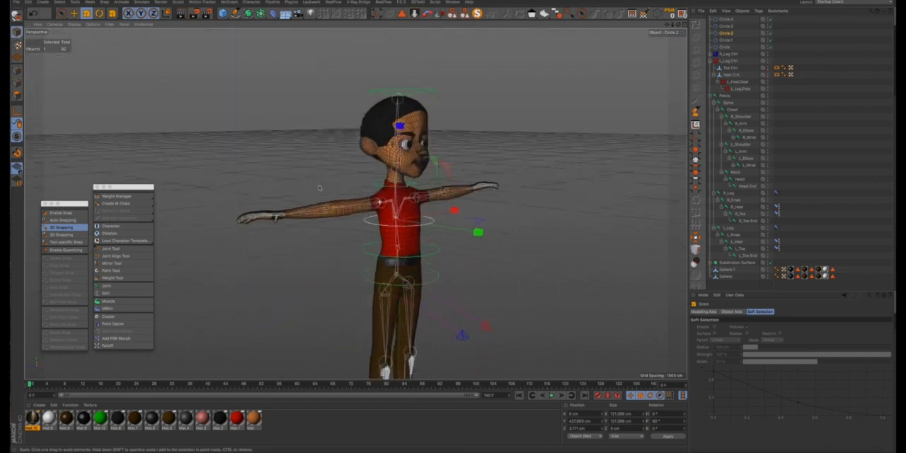
- Scale the waist circle, Circle.1, down to about 104 cm across
left_click(361, 251)
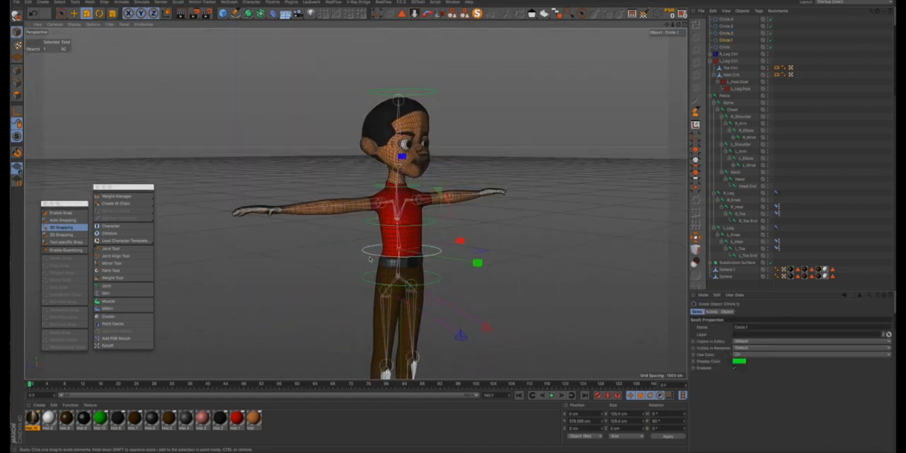
left_click_drag(563, 239, 486, 260)
left_click_drag(429, 235, 379, 241, "alt")
- Scale the pelvis circle up to about 162 cm across so it surrounds the hips
left_click(386, 283)
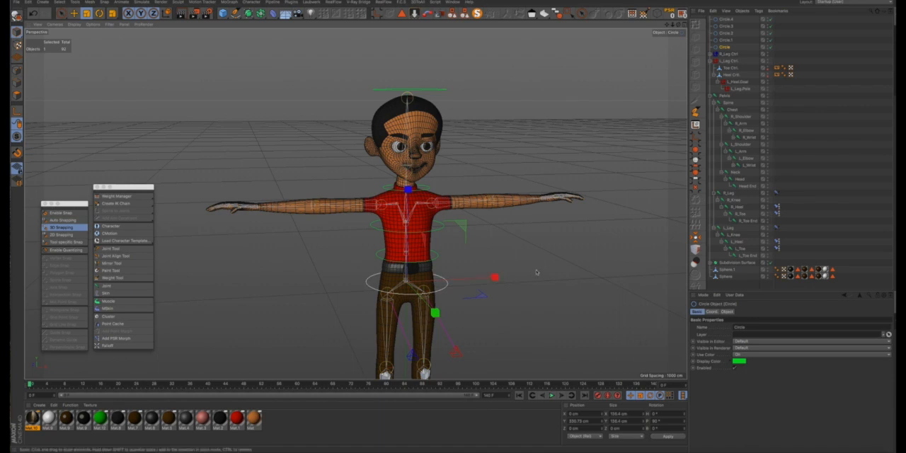
left_click_drag(537, 272, 602, 272)
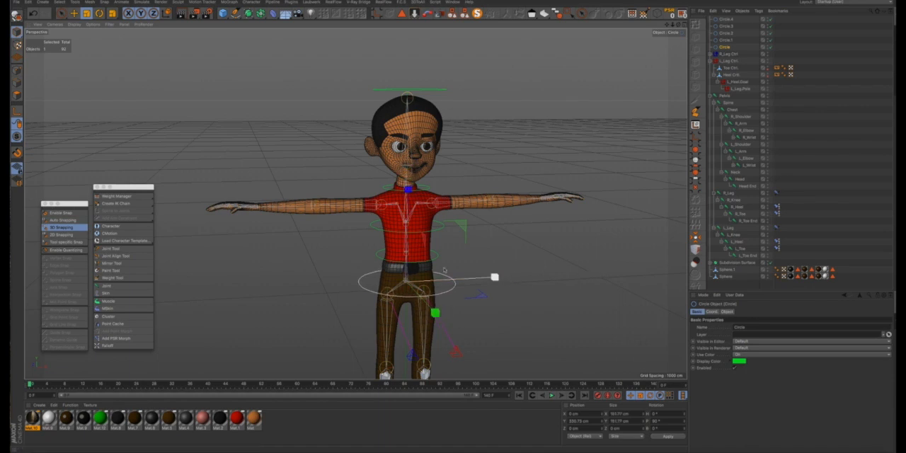
left_click_drag(381, 251, 463, 248, "alt")
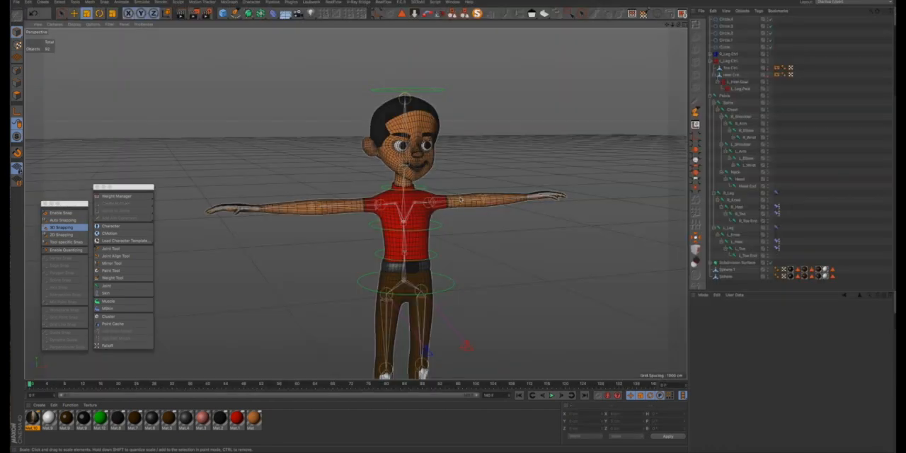
- Select all five green circles, from Circle to Circle.4, and make them editable splines
scroll(460, 200, "down", 2)
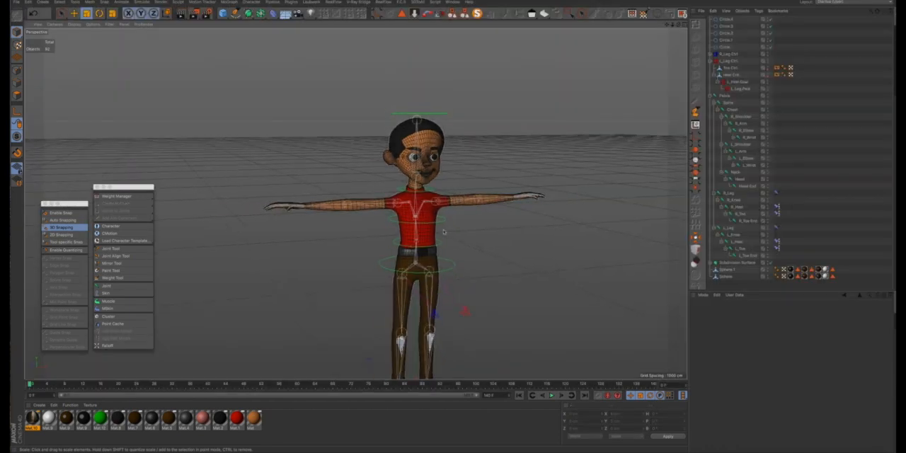
left_click_drag(429, 247, 460, 239, "alt")
left_click_drag(741, 18, 718, 56)
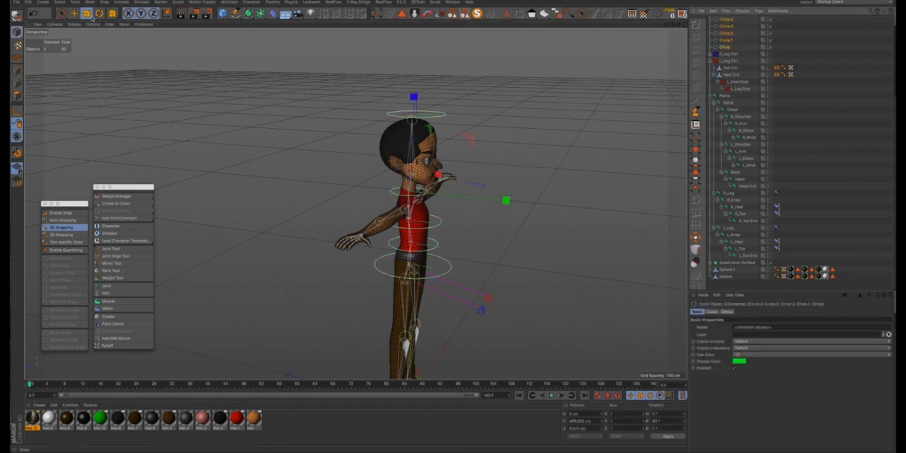
left_click(17, 14)
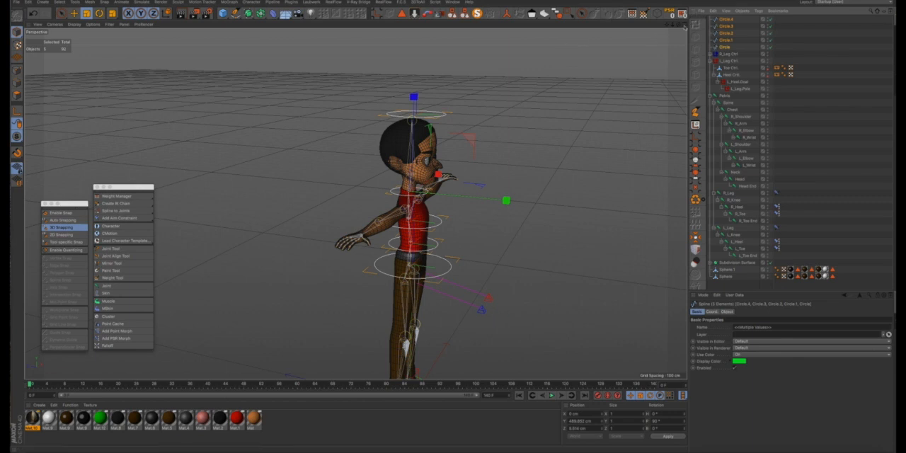
- Rename Circle to "Pelvis Ctrl." and Circle.1 to "Spine Ctrl."
left_click(726, 47)
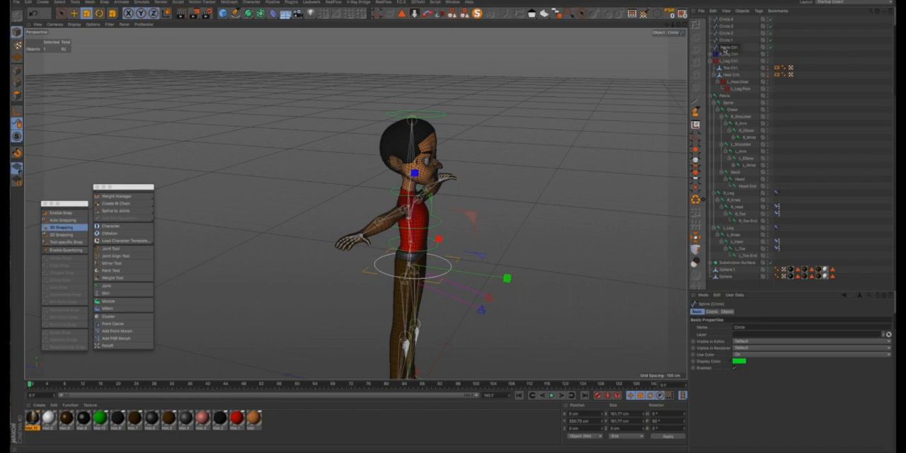
left_click(726, 47)
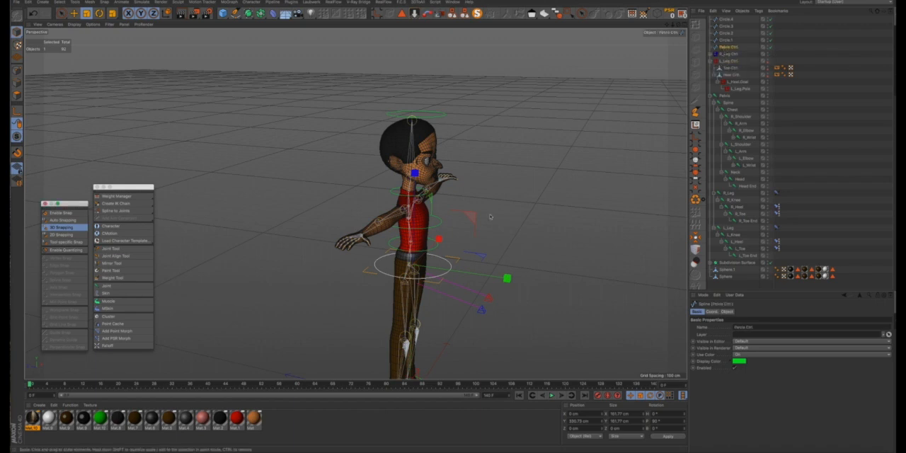
left_click(727, 41)
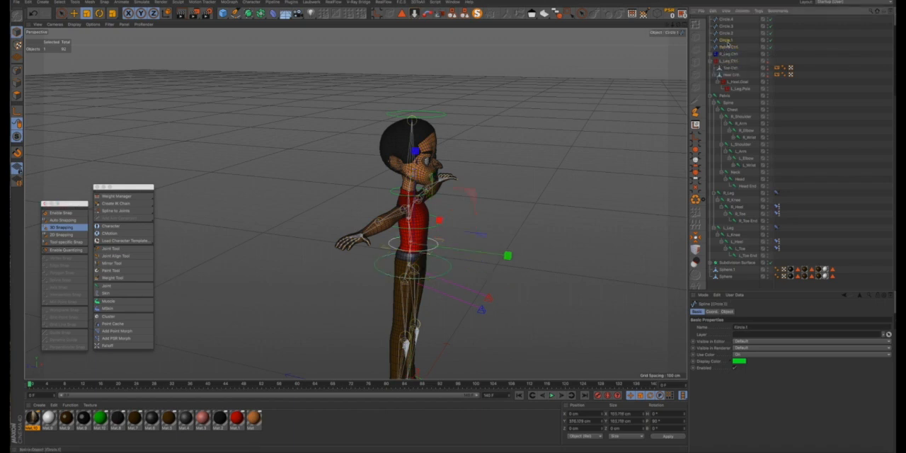
double_click(727, 40)
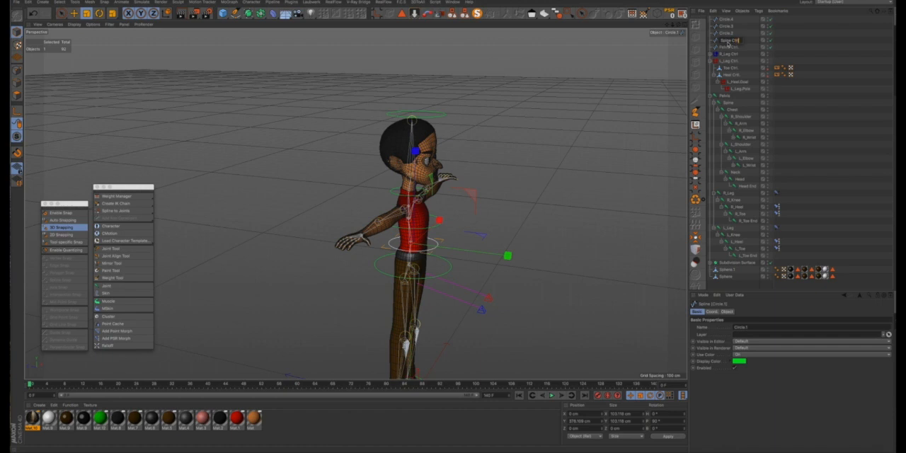
key("Return")
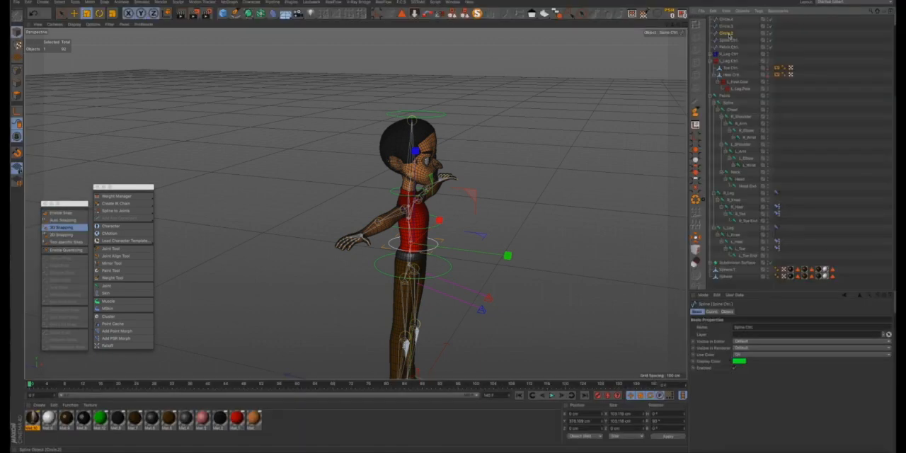
- Rename Circle.2, Circle.3 and Circle.4 to "Chest Ctrl.", "Neck Ctrl." and "Head Ctrl." respectively
left_click(728, 33)
double_click(729, 34)
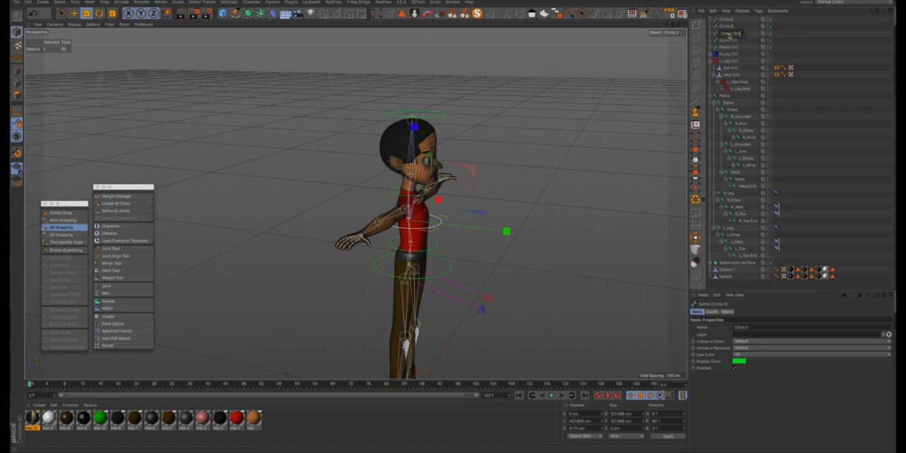
key("Return")
double_click(727, 26)
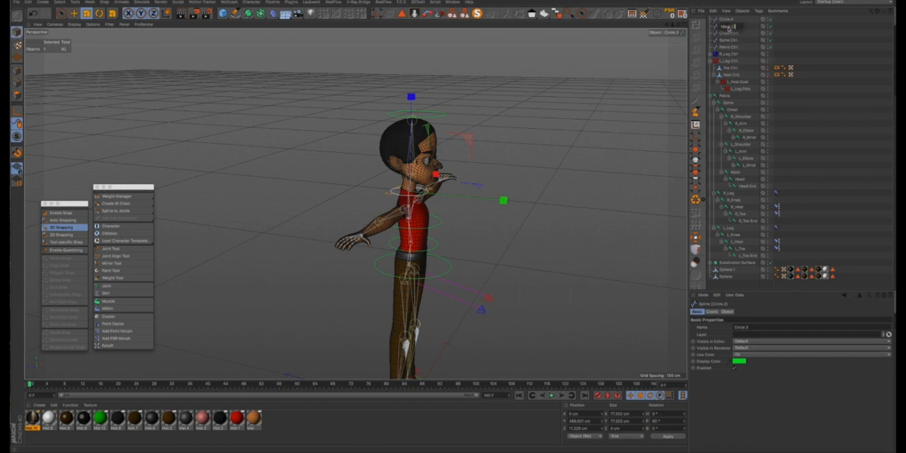
key("Return")
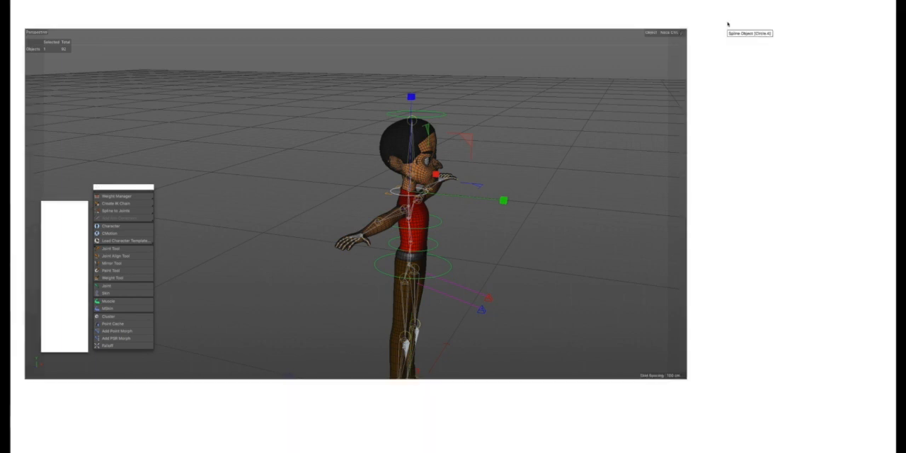
double_click(728, 22)
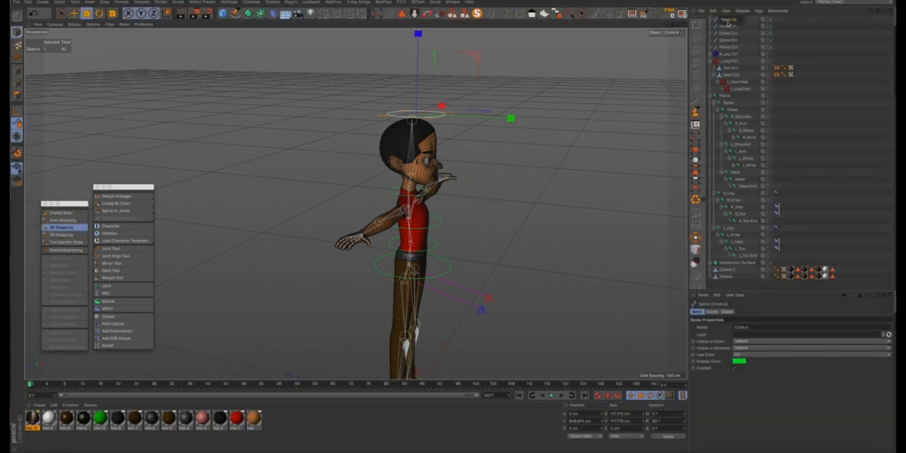
key("Return")
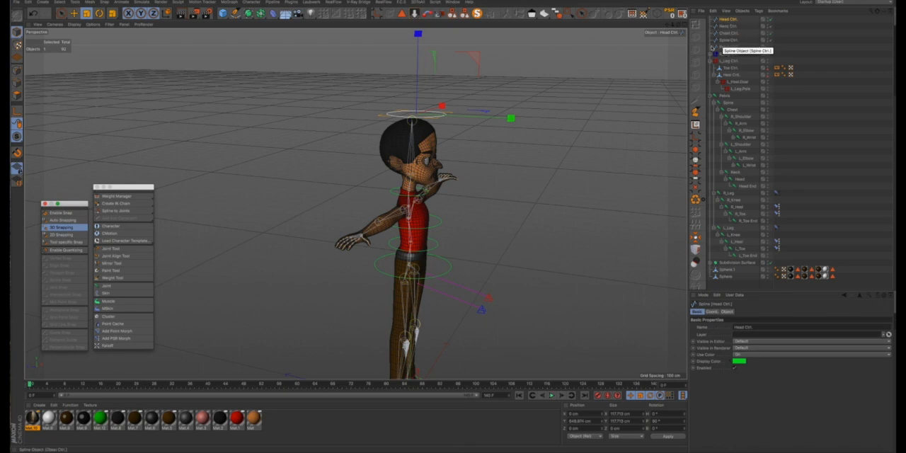
- Enable axis modification and snapping, and move the snap palette clear of the character tools
left_click_drag(453, 162, 433, 155, "alt")
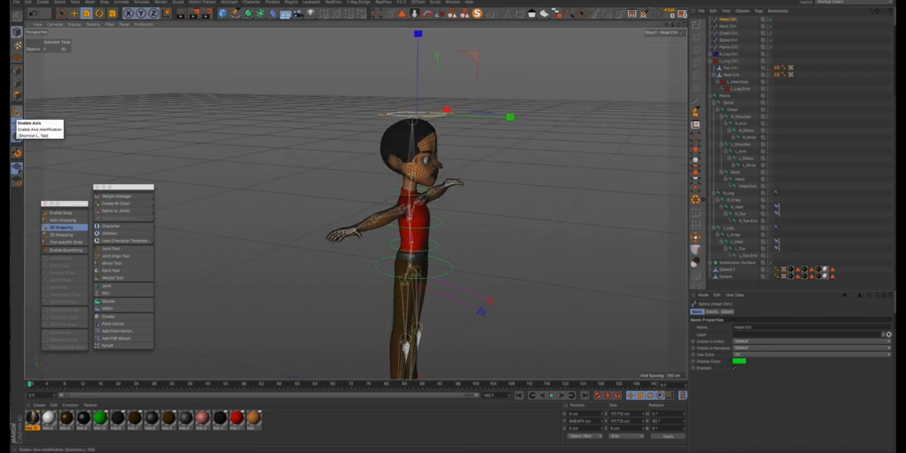
left_click(15, 125)
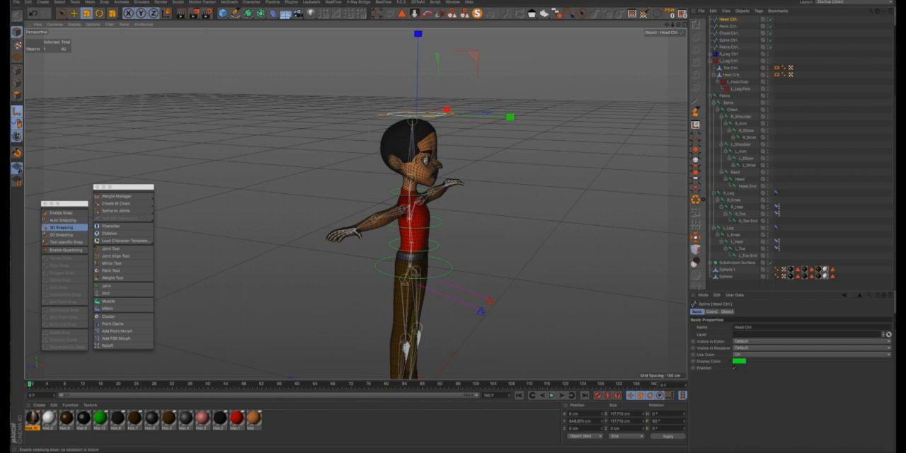
left_click(53, 214)
left_click_drag(68, 206, 87, 104)
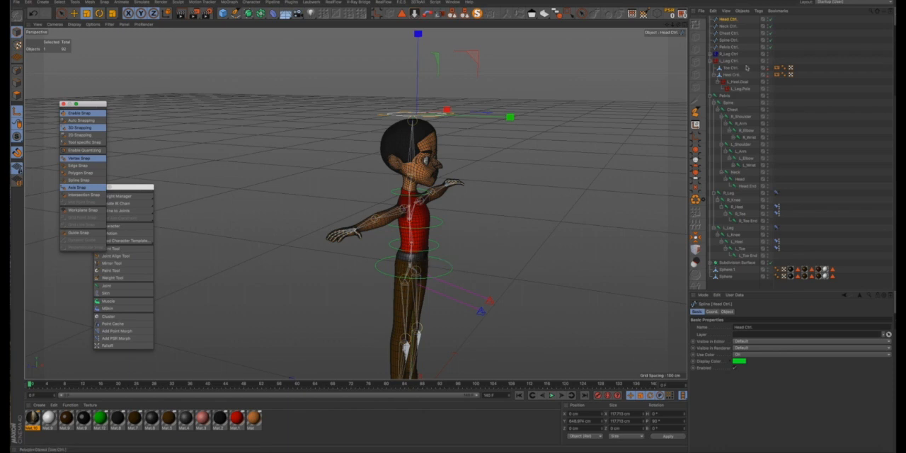
- Move the axis of Pelvis Ctrl. onto the pelvis joint using Live Selection with snapping
left_click(728, 48)
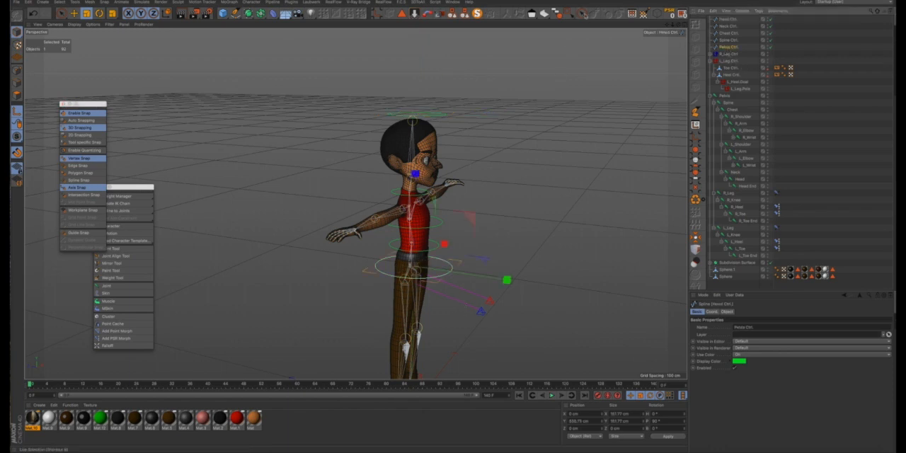
left_click(582, 13)
scroll(396, 269, "up", 5)
scroll(396, 268, "up", 5)
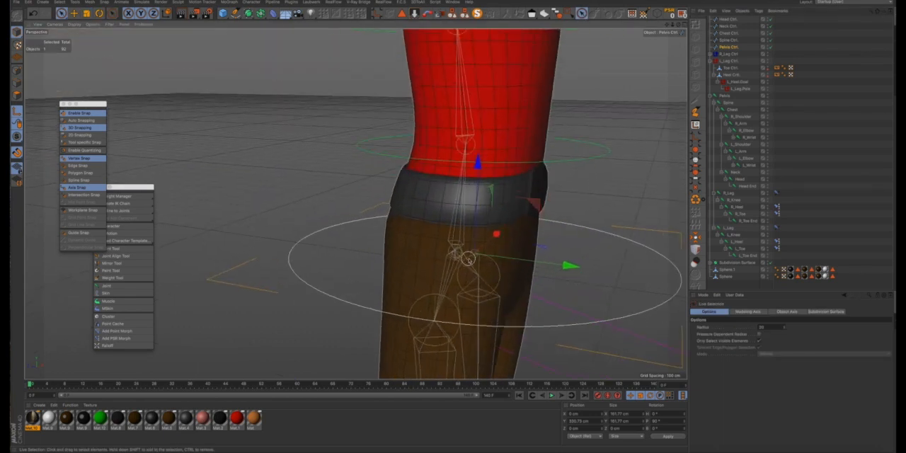
left_click_drag(475, 253, 520, 272)
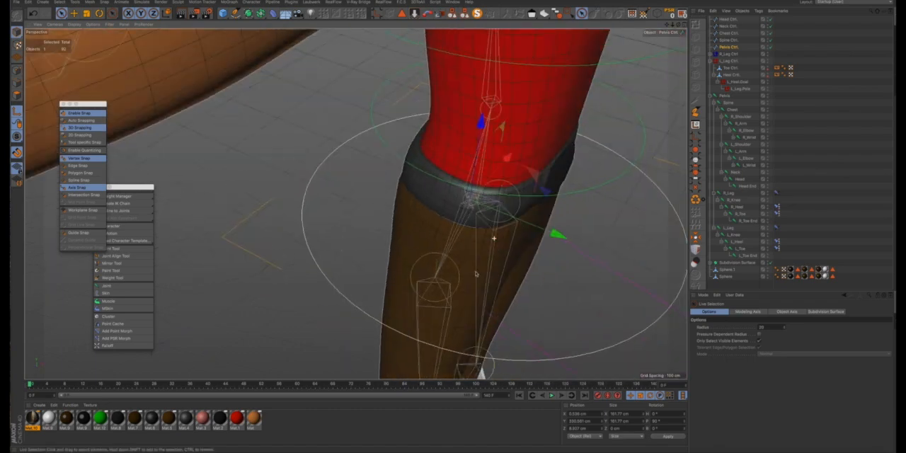
- Snap the axis of Spine Ctrl. onto the spine joint just above the belt
left_click(722, 41)
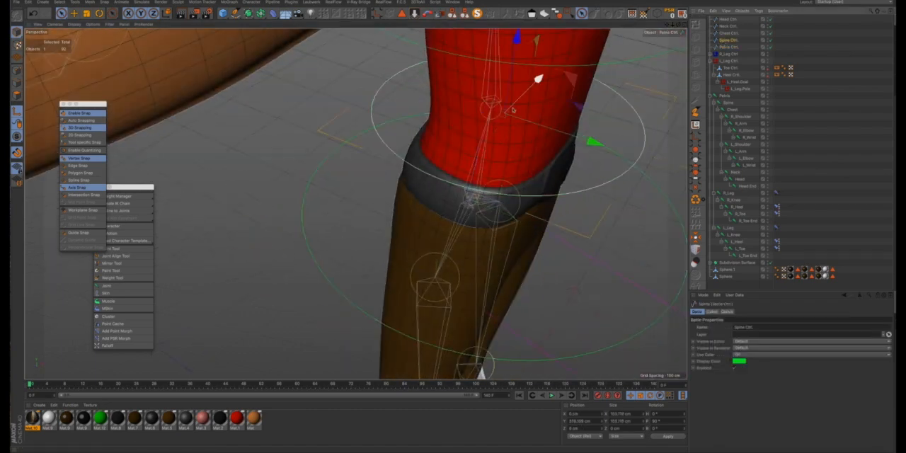
left_click_drag(505, 114, 603, 112)
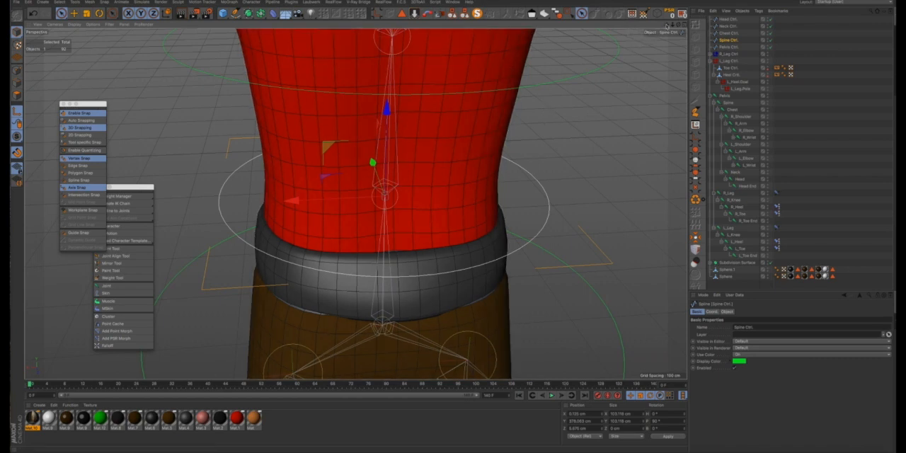
left_click_drag(666, 27, 633, 138)
- Snap the axis of Chest Ctrl. onto the chest joint
left_click(728, 33)
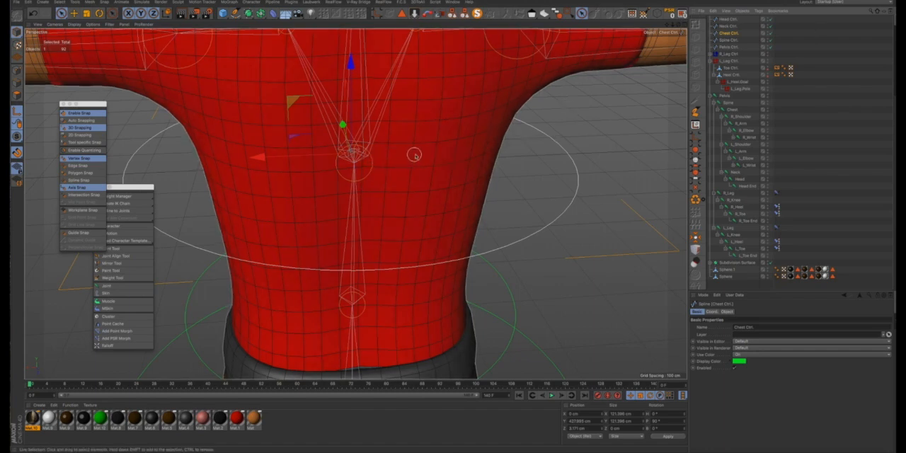
left_click_drag(414, 155, 349, 140, "alt")
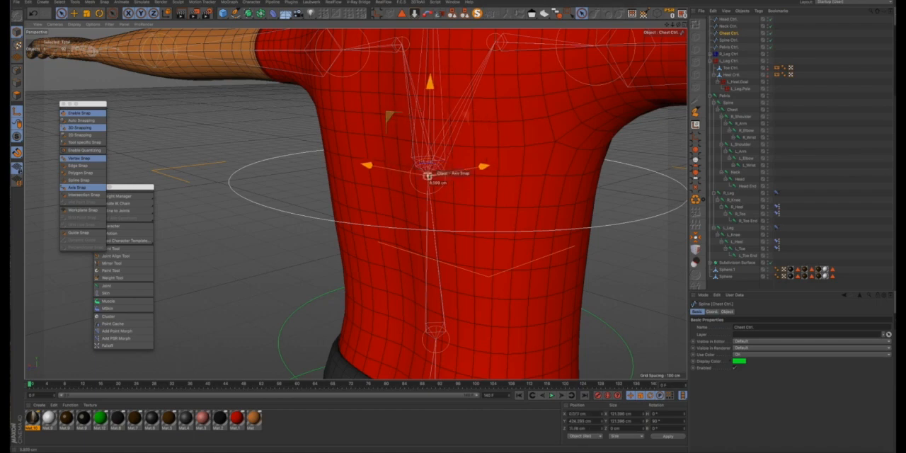
left_click_drag(432, 174, 549, 144, "alt")
scroll(549, 144, "down", 2)
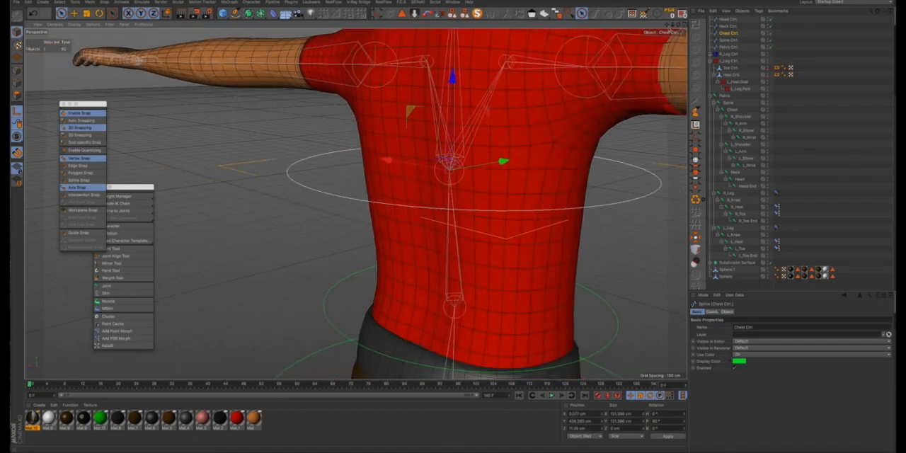
- Snap the axis of Neck Ctrl. onto the neck joint at the shirt collar
left_click_drag(454, 226, 671, 26)
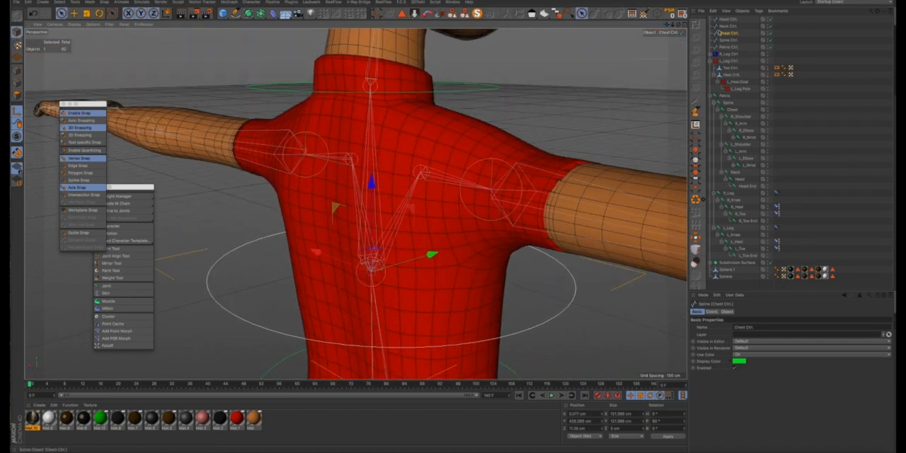
left_click(722, 27)
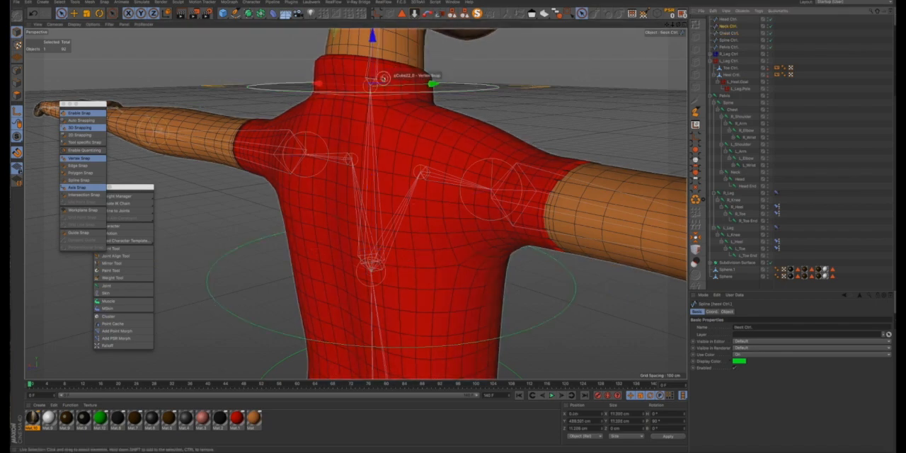
left_click_drag(383, 79, 459, 101, "alt")
scroll(381, 79, "up", 4)
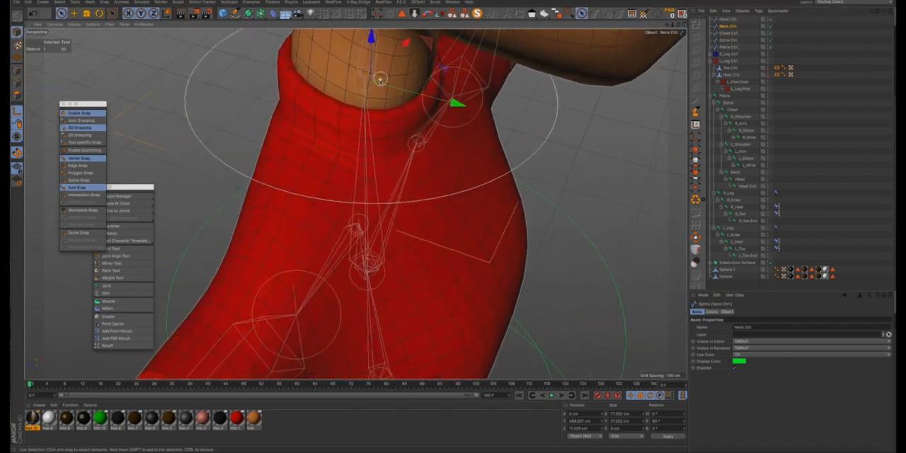
left_click_drag(380, 79, 366, 88, "alt")
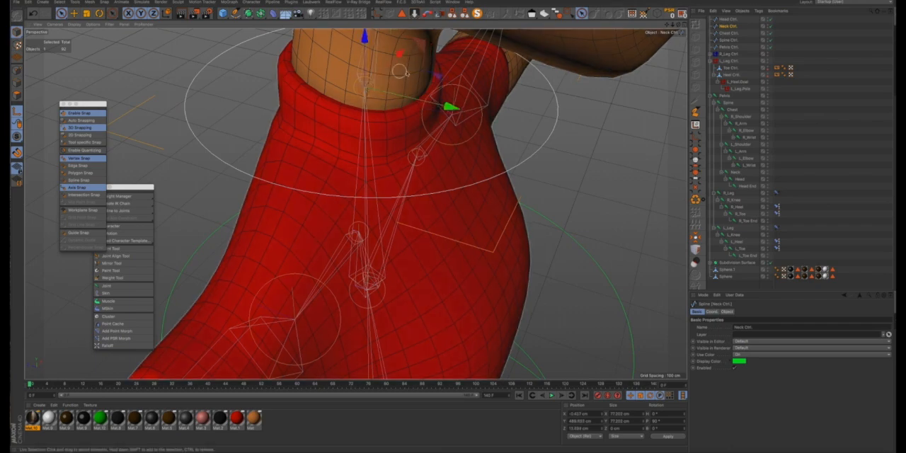
left_click_drag(410, 72, 356, 51, "alt")
scroll(447, 98, "down", 4)
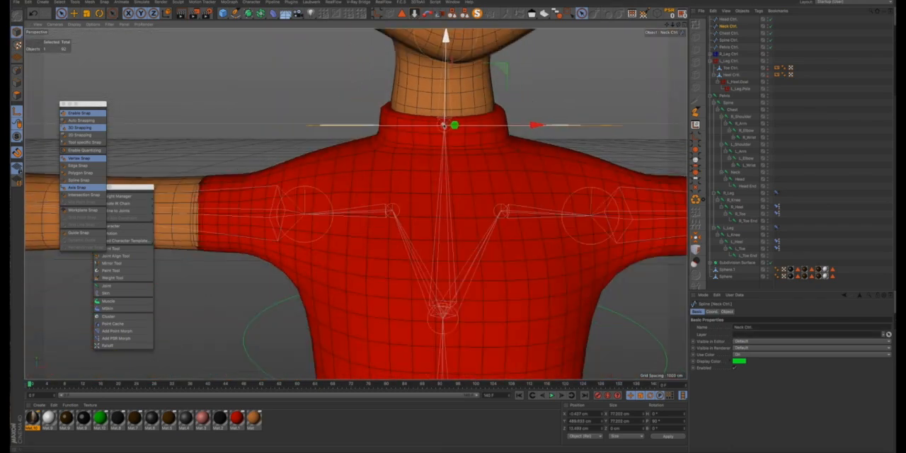
left_click_drag(459, 100, 457, 102, "alt")
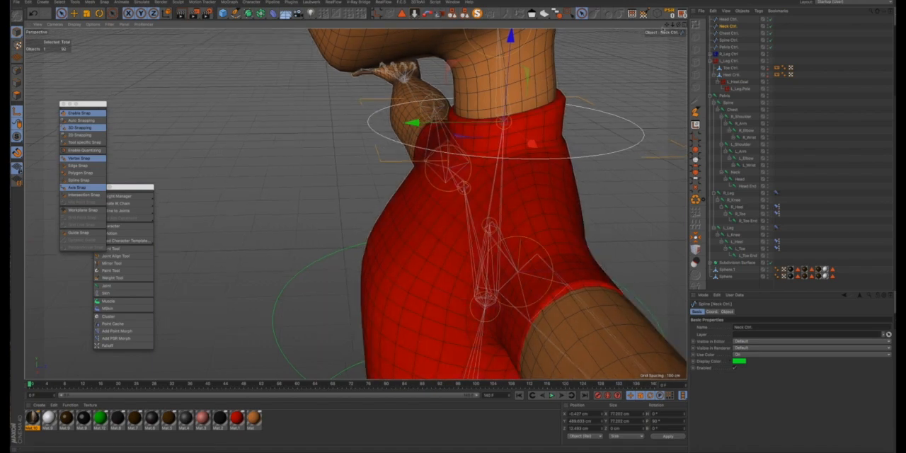
left_click_drag(667, 26, 576, 137)
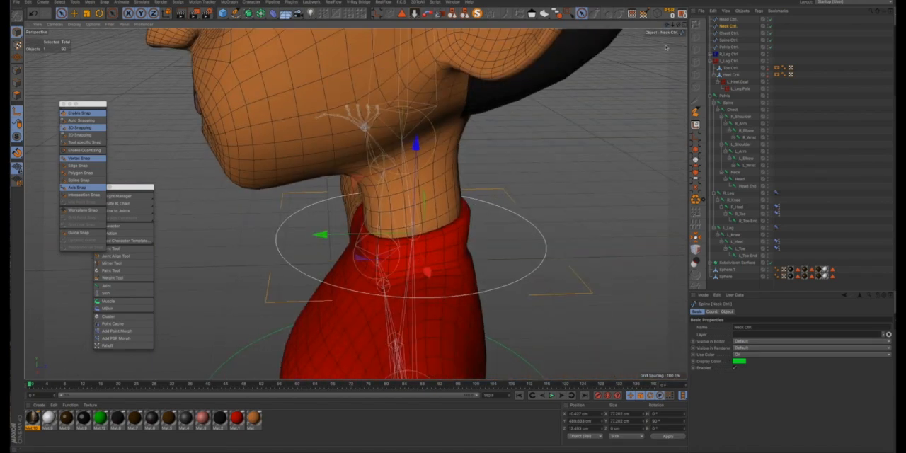
- Snap the axis of Head Ctrl. onto the head joint at the base of the skull
left_click(727, 21)
left_click_drag(391, 218, 385, 215, "alt")
scroll(388, 202, "down", 5)
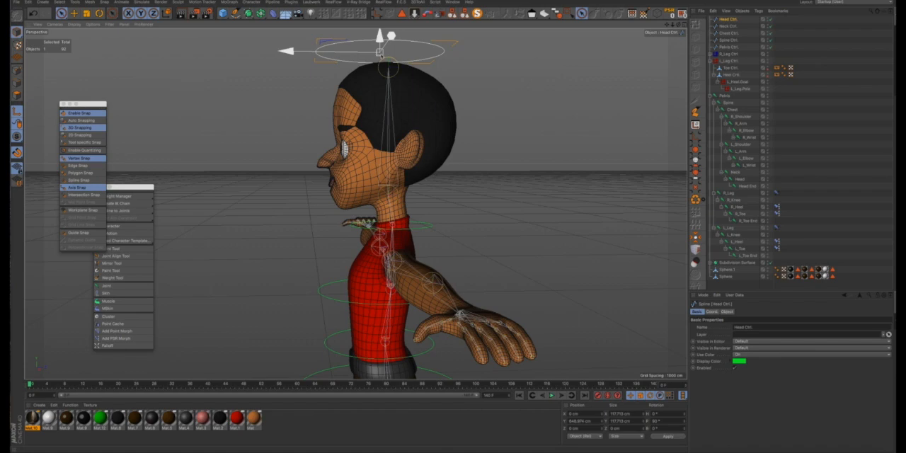
left_click_drag(379, 51, 508, 210)
- Add a Constraint tag to the Pelvis joint and enable its PSR constraint
scroll(488, 208, "down", 3)
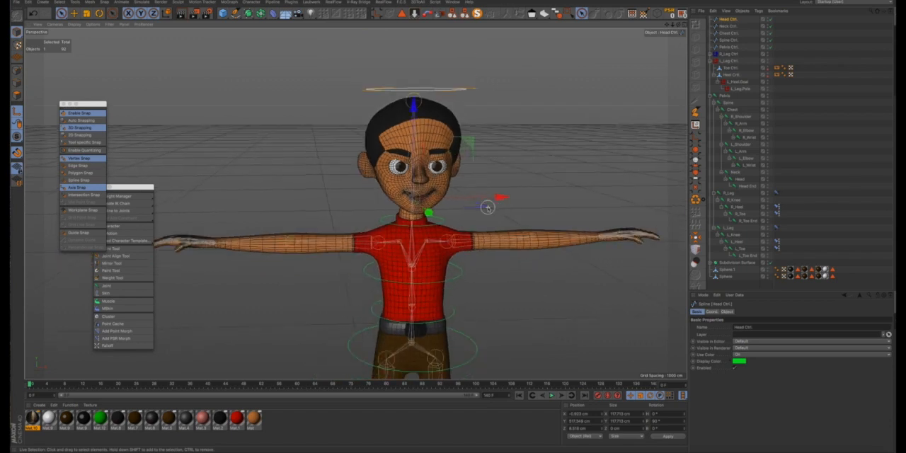
scroll(488, 207, "down", 5)
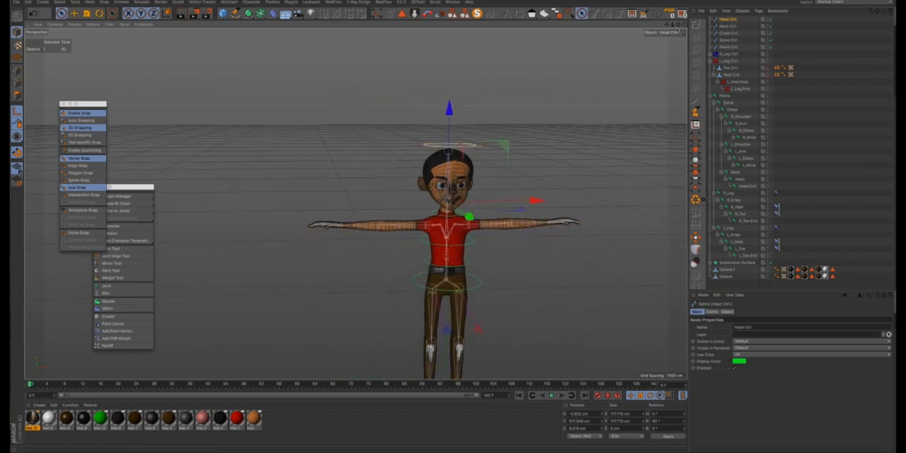
left_click_drag(667, 26, 637, 0)
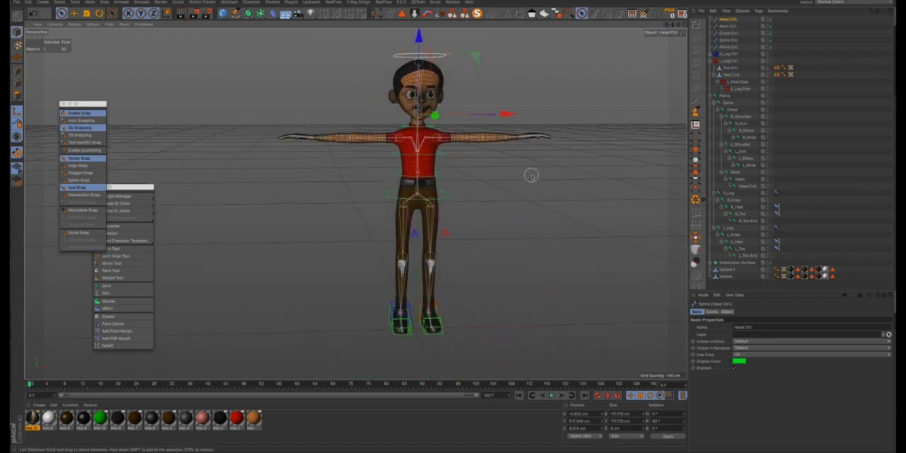
left_click_drag(480, 184, 430, 159, "alt")
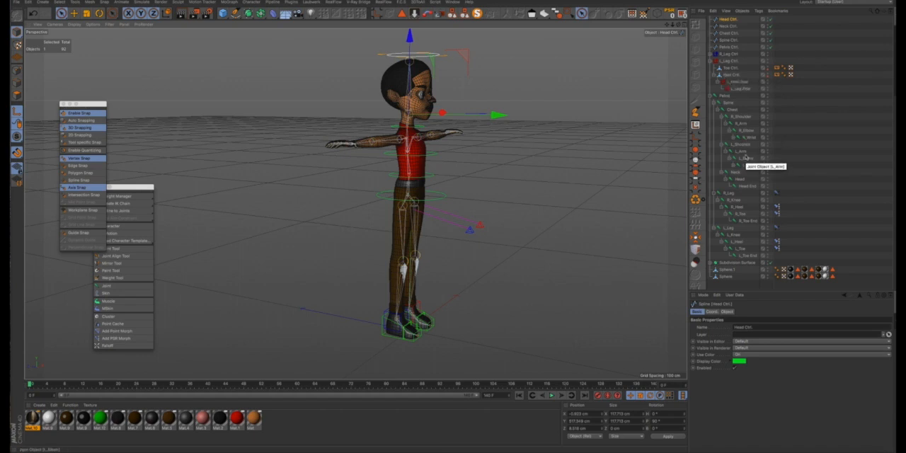
left_click(725, 98)
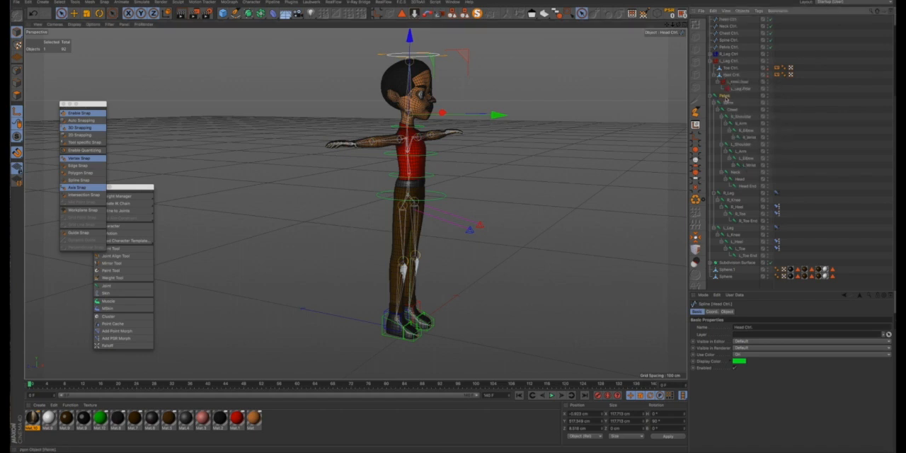
right_click(724, 98)
mouse_move(749, 79)
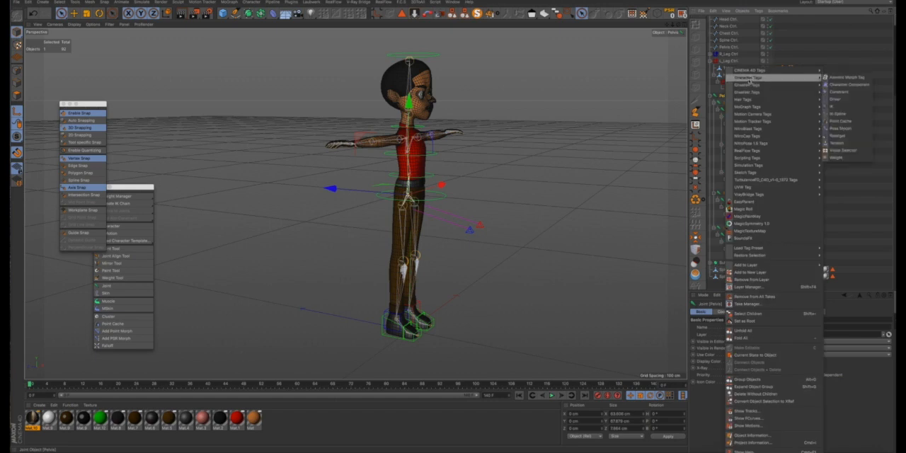
left_click(834, 93)
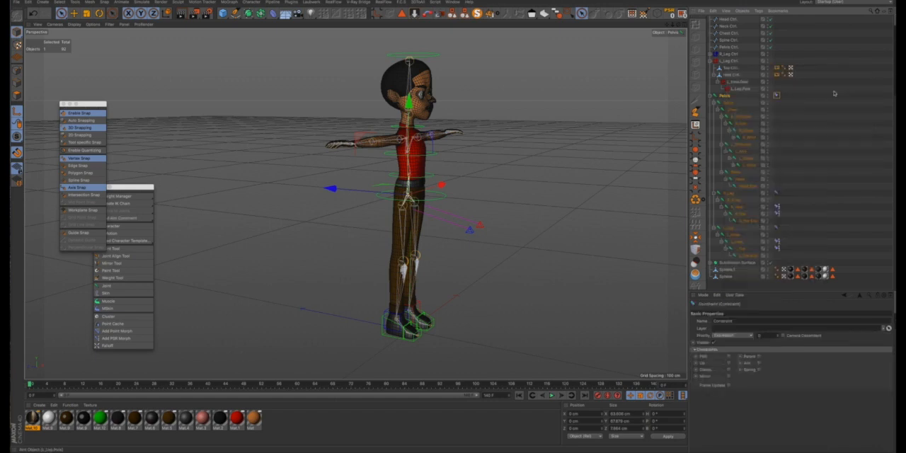
left_click(729, 357)
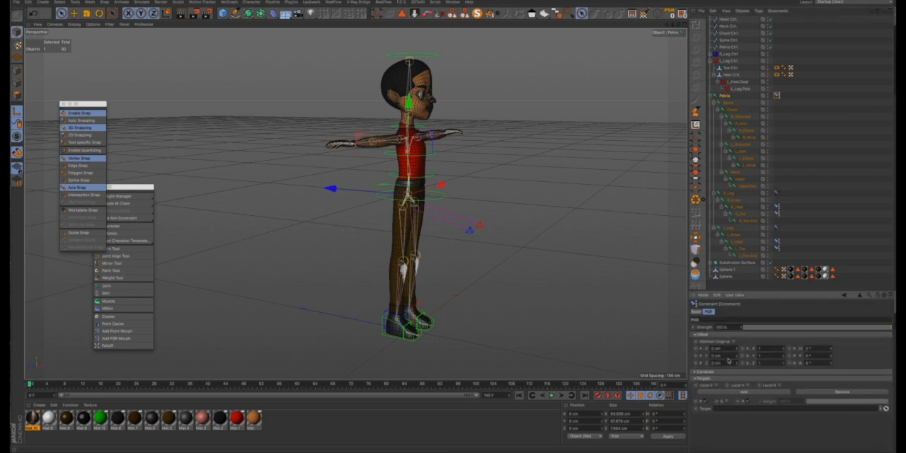
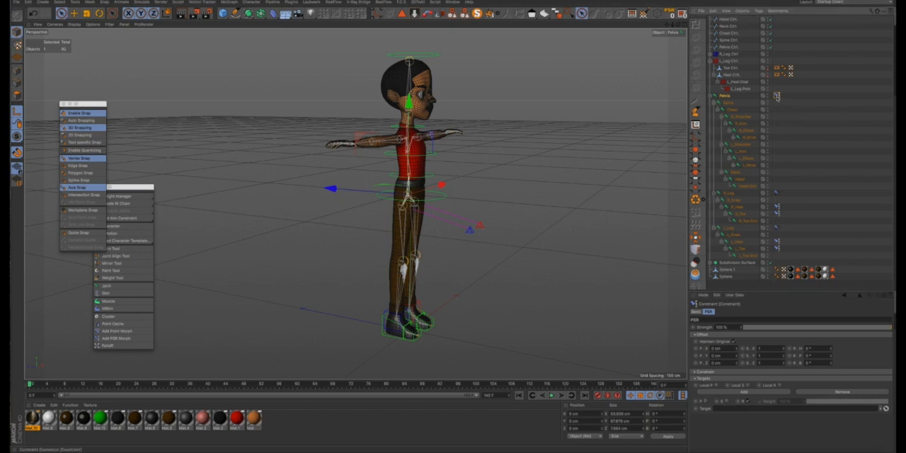
- Copy the Pelvis joint's Constraint tag onto the Spine, Chest, Neck and Head joints
left_click_drag(776, 95, 777, 103, "ctrl")
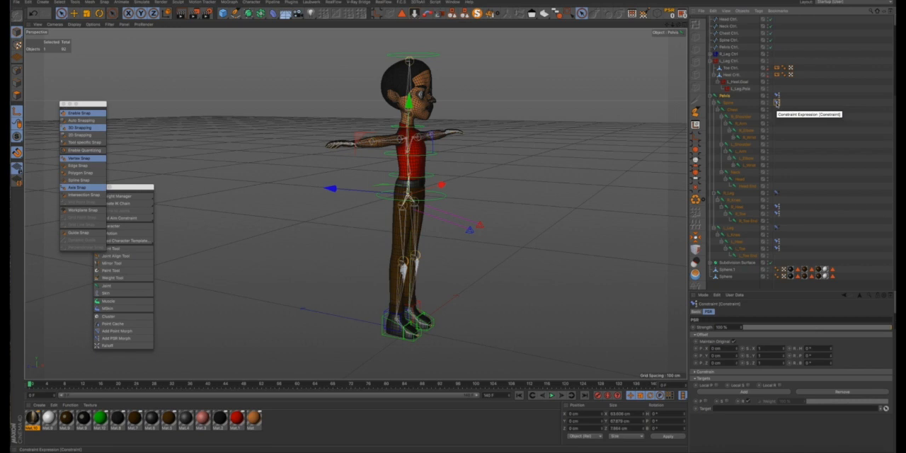
left_click_drag(776, 104, 776, 110, "ctrl")
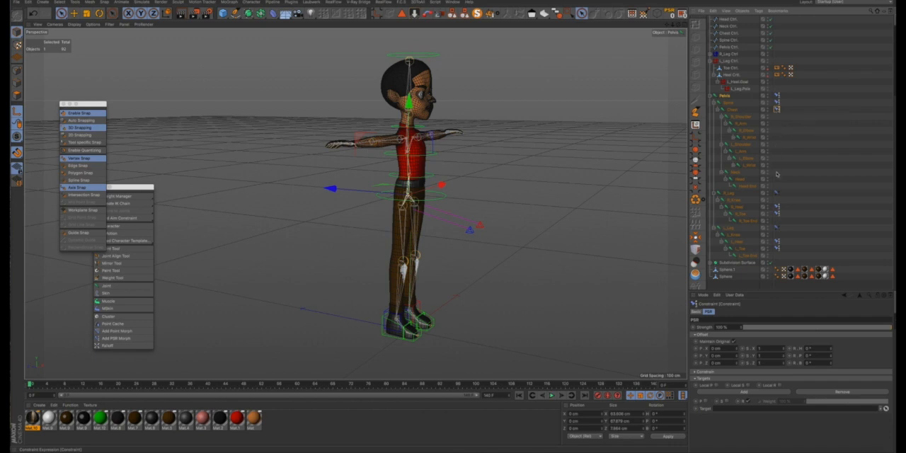
left_click_drag(777, 173, 778, 173, "ctrl")
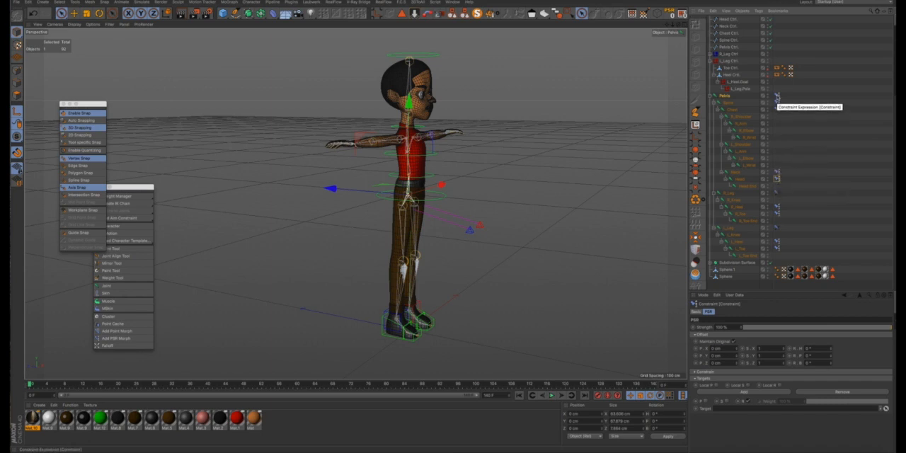
- Set Pelvis Ctrl., Spine Ctrl. and Chest Ctrl. as the PSR constraint targets of the Pelvis, Spine and Chest joints respectively
left_click(776, 95)
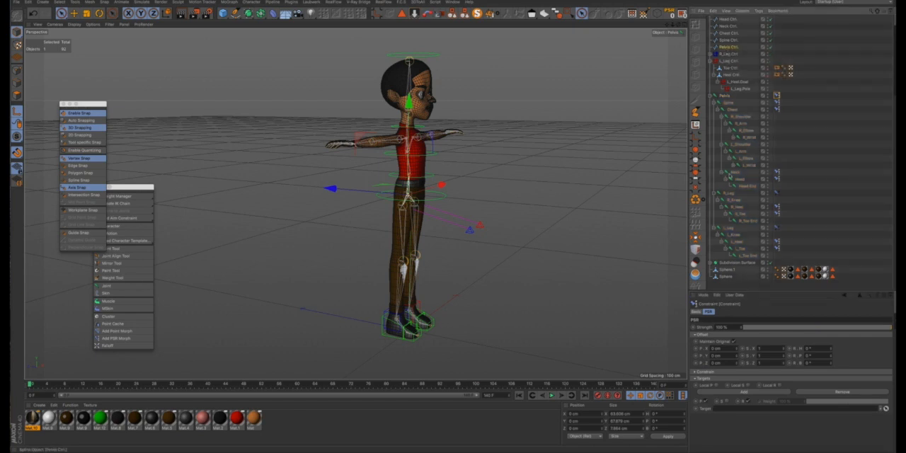
left_click_drag(730, 177, 725, 408)
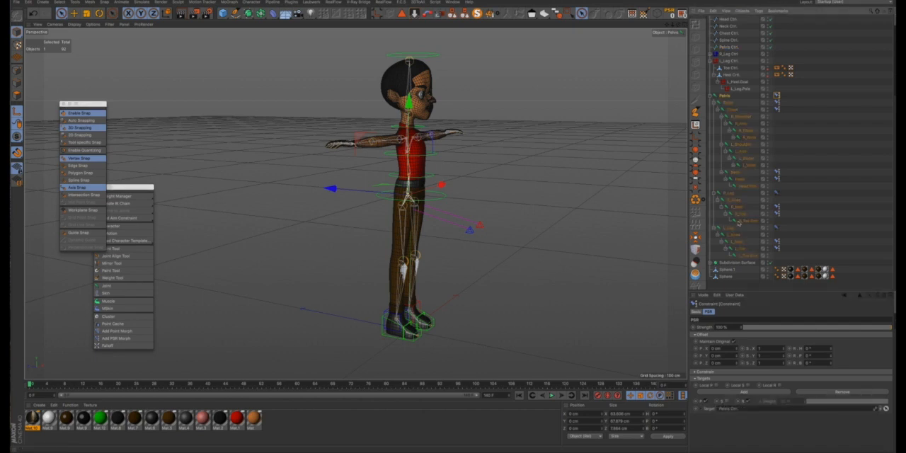
left_click(776, 104)
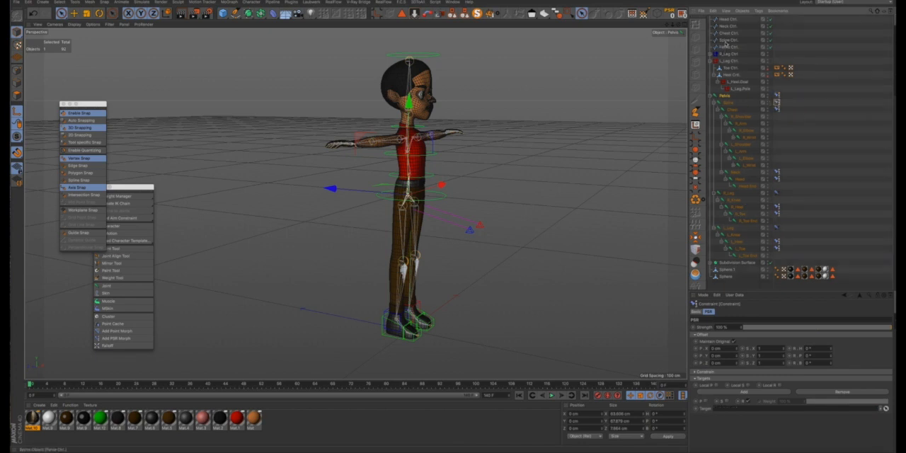
left_click_drag(725, 386, 726, 408)
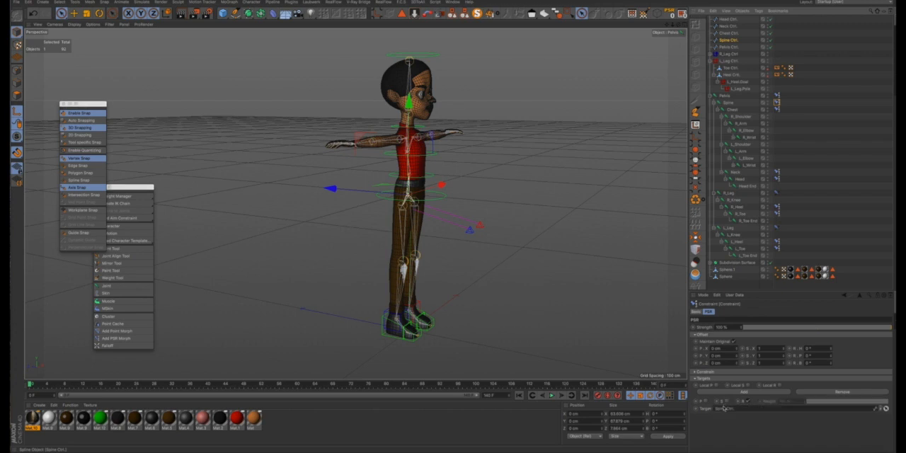
left_click(777, 110)
left_click_drag(723, 408, 724, 408)
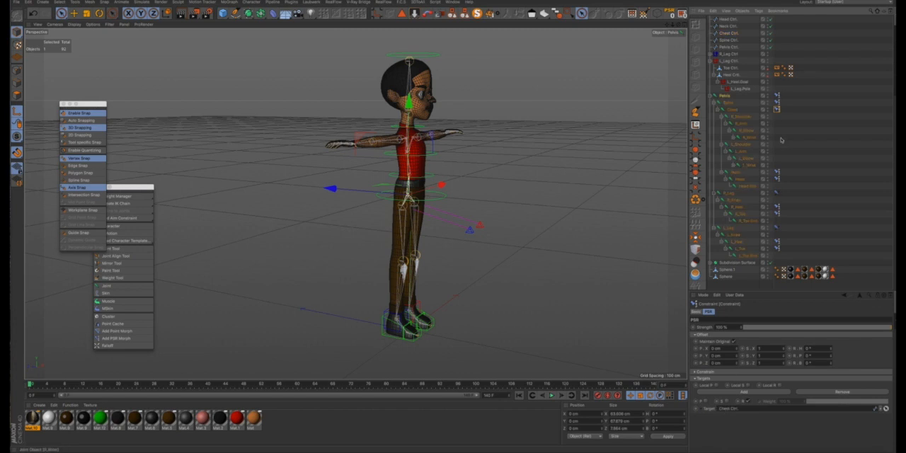
- Set Neck Ctrl. and Head Ctrl. as the PSR constraint targets of the Neck and Head joints respectively
left_click(776, 172)
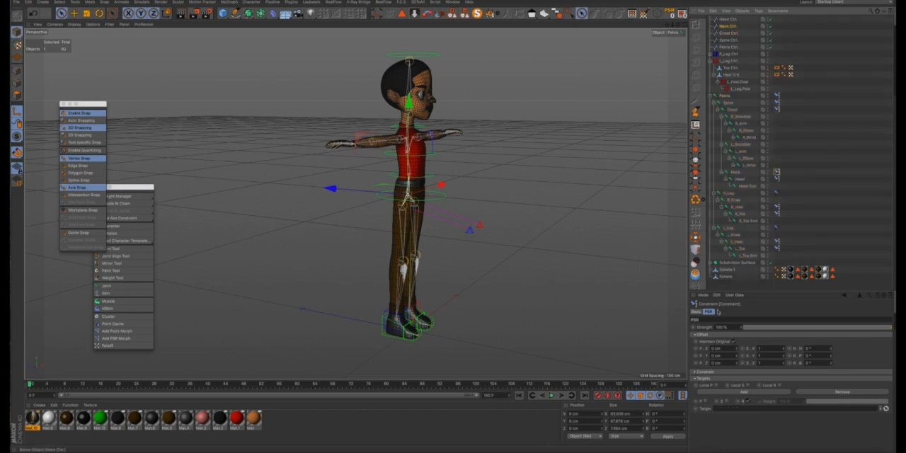
left_click_drag(719, 311, 723, 408)
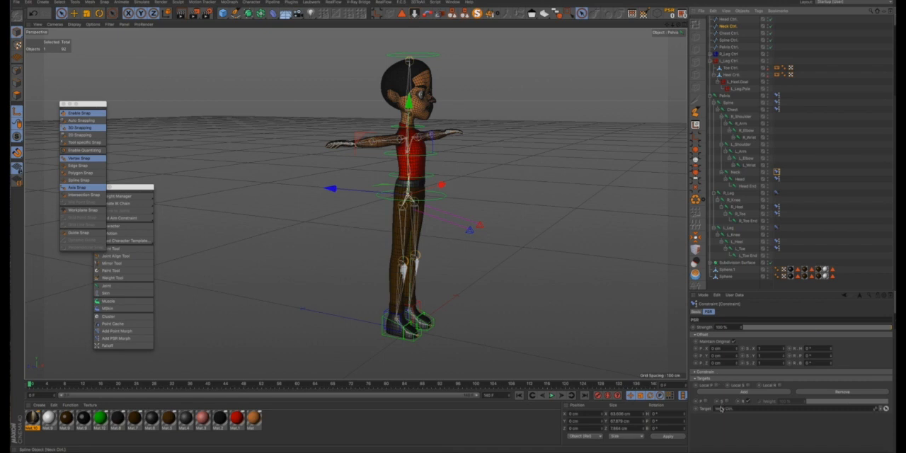
left_click(776, 179)
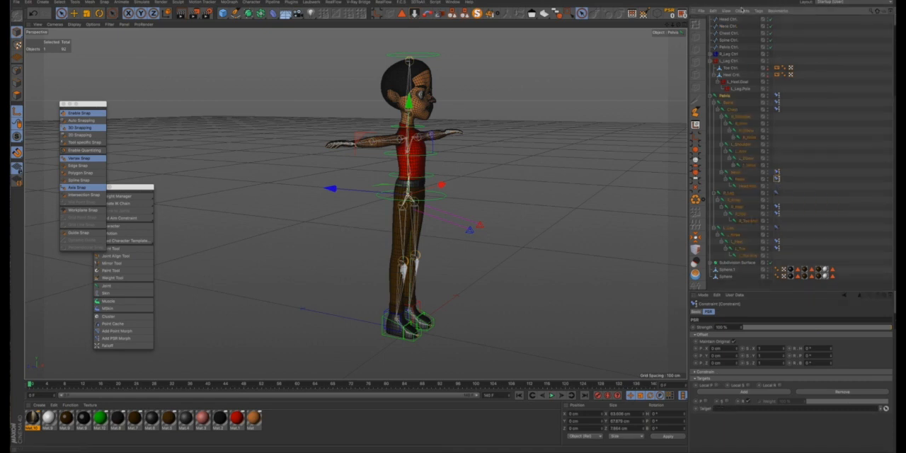
left_click_drag(730, 19, 730, 365)
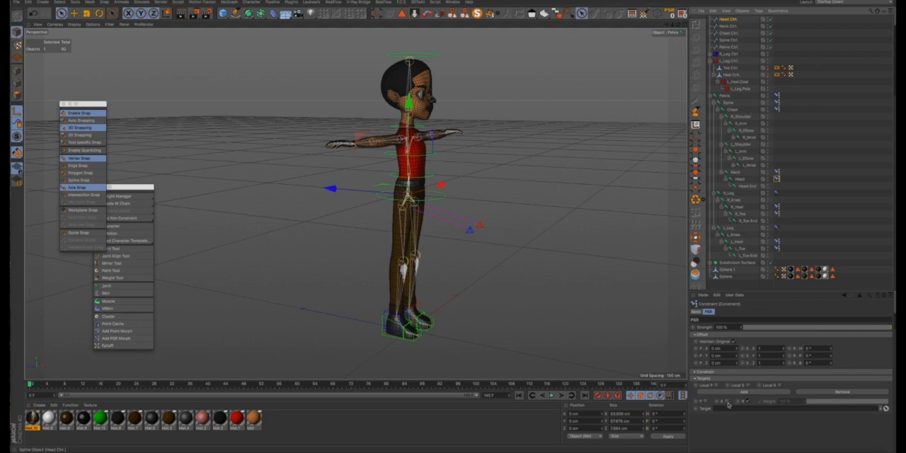
left_click_drag(729, 405, 729, 407)
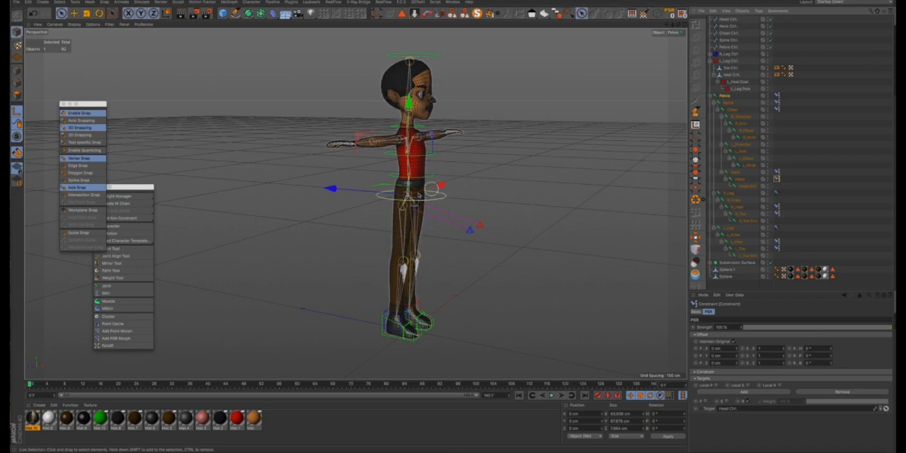
- Rotate Pelvis Ctrl. to test how the joints follow, closing the snap palette, and undo the rotation
left_click(727, 48)
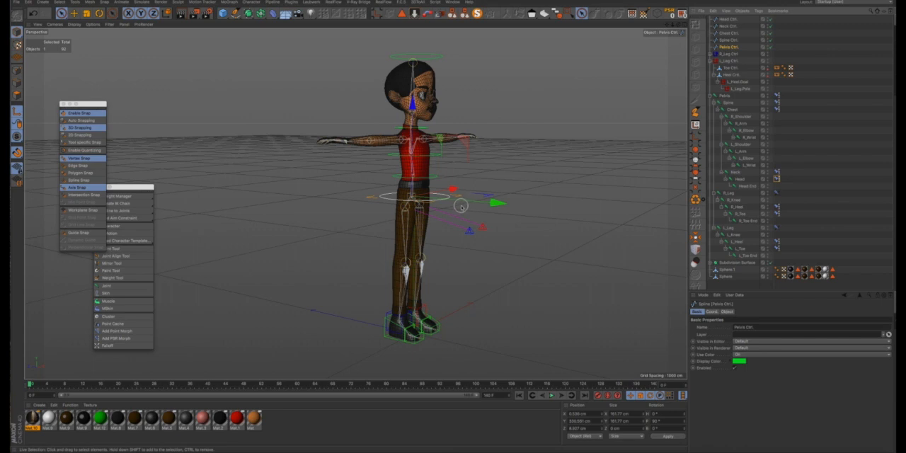
key("r")
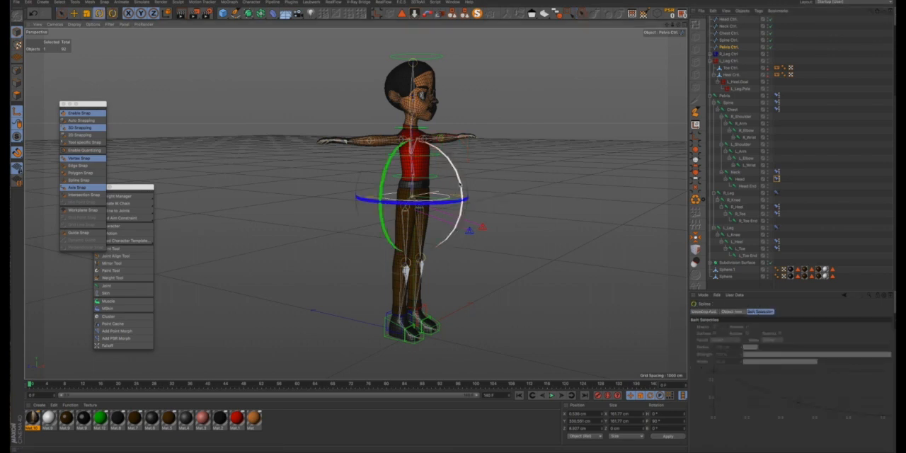
left_click_drag(459, 184, 460, 211)
scroll(418, 186, "up", 5)
left_click_drag(419, 186, 381, 153, "alt")
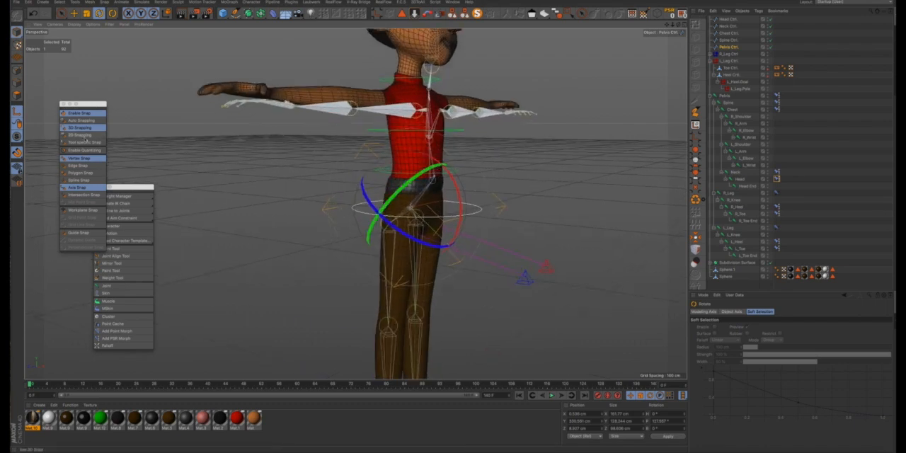
left_click(63, 104)
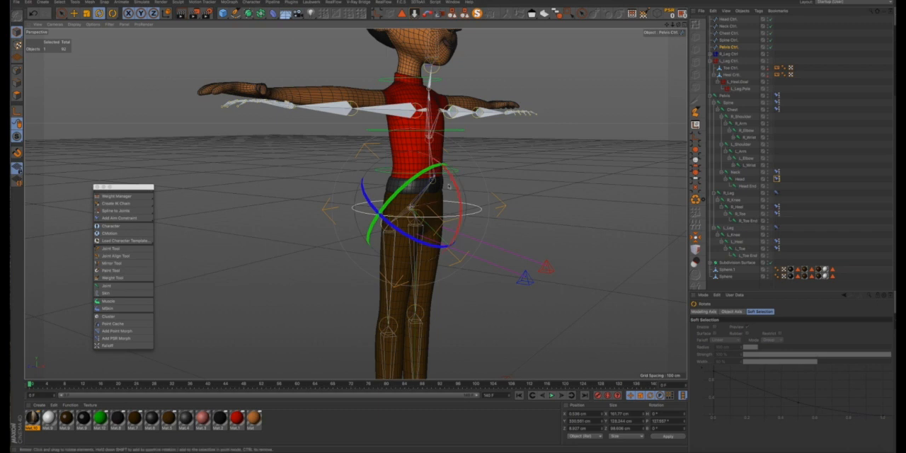
left_click_drag(458, 189, 439, 193)
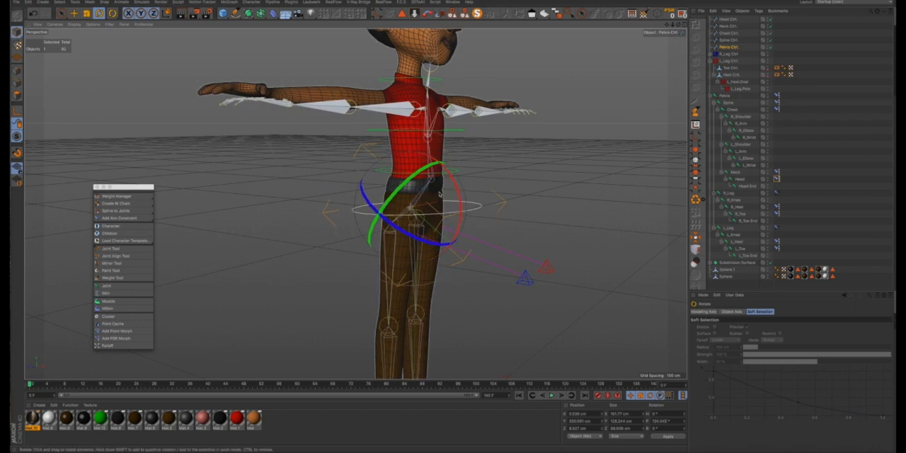
key("ctrl+z")
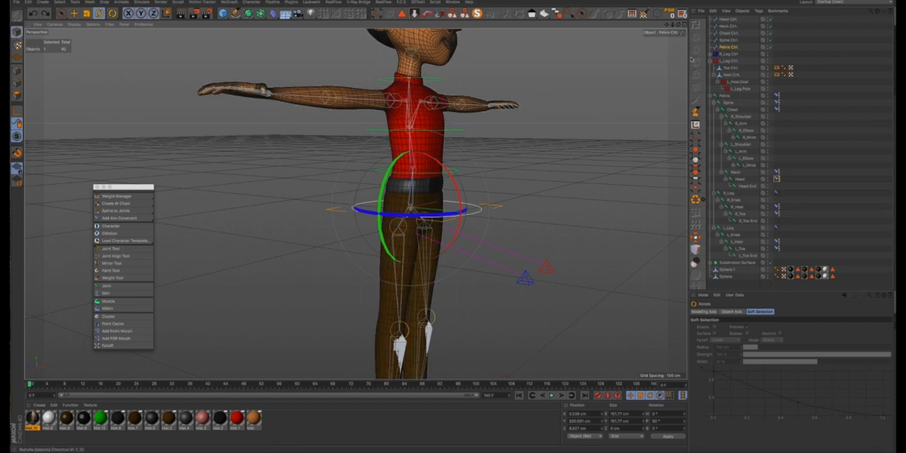
- Nest the spline controls into one chain, with Spine under Pelvis Ctrl., followed by Chest, Neck and Head Ctrl
left_click(727, 40)
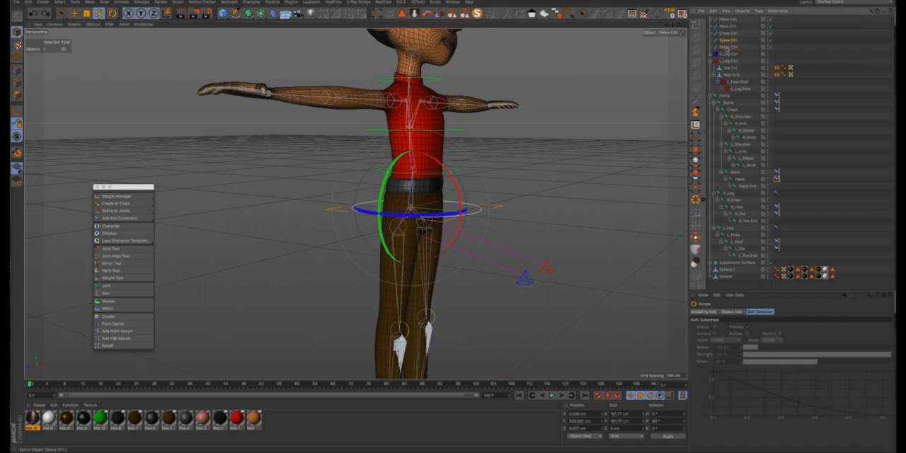
left_click_drag(727, 48, 727, 48)
left_click(726, 34)
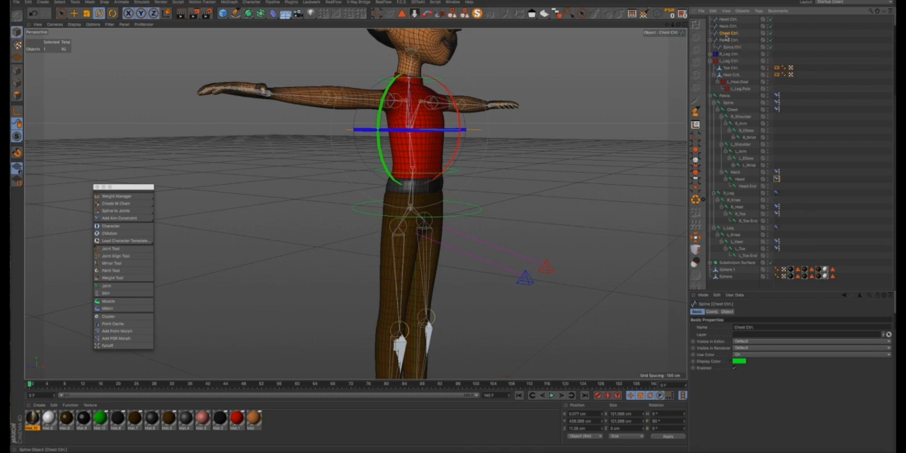
left_click_drag(726, 48, 726, 47)
left_click_drag(729, 47, 733, 49)
left_click(725, 24)
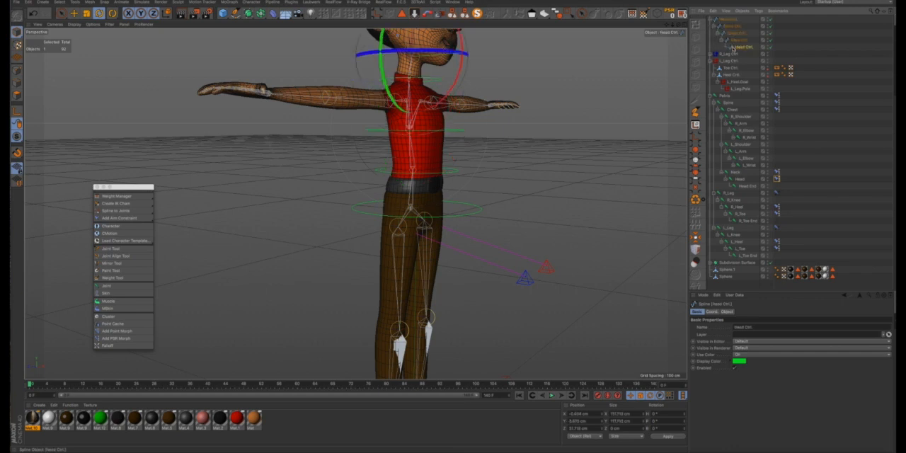
- Rotate Pelvis Ctrl. back and forth to test the nested control chain, undoing each rotation
left_click(729, 20)
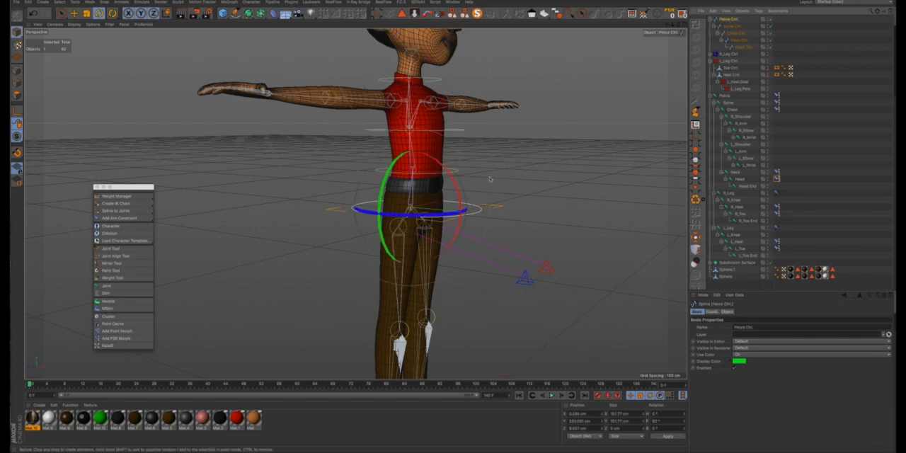
left_click_drag(467, 186, 441, 173)
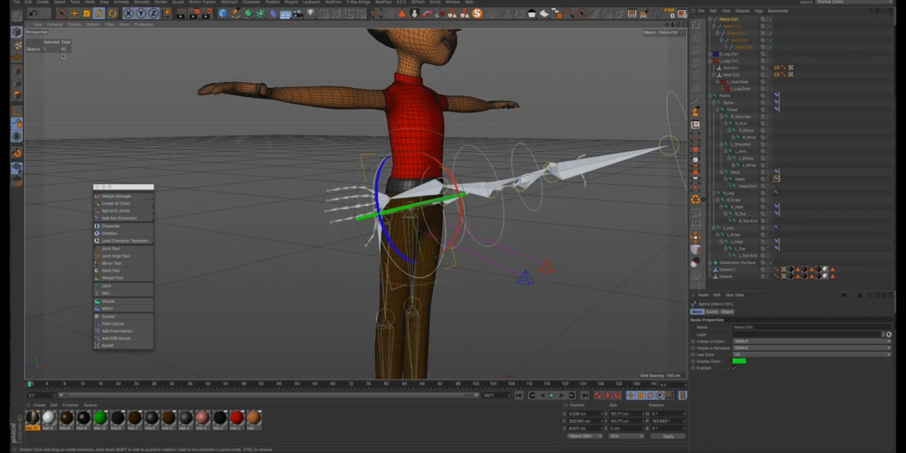
left_click(33, 13)
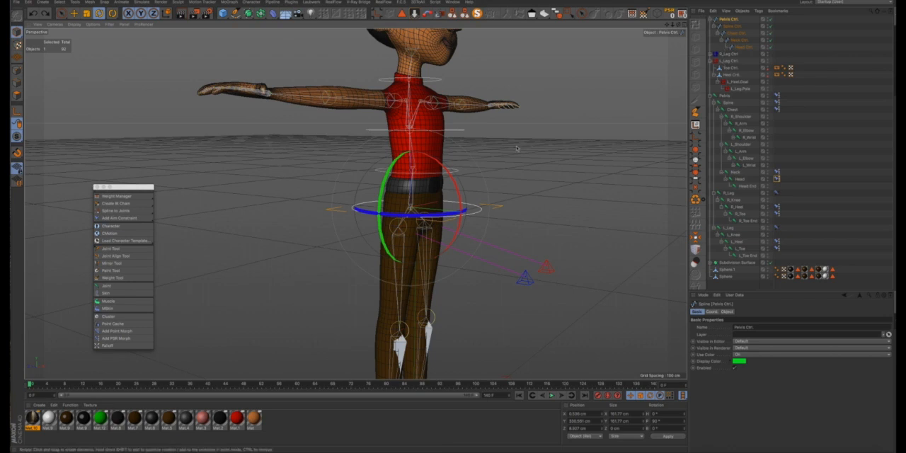
left_click_drag(455, 179, 452, 171)
left_click_drag(461, 207, 461, 208)
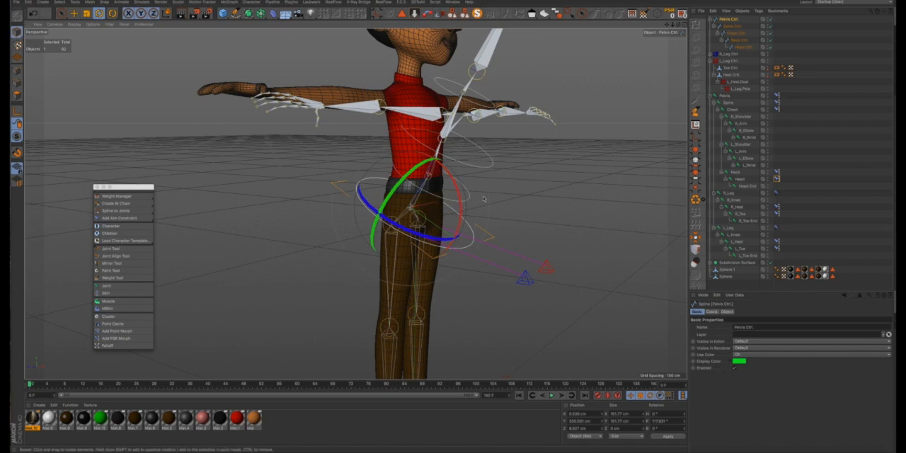
key("super+z")
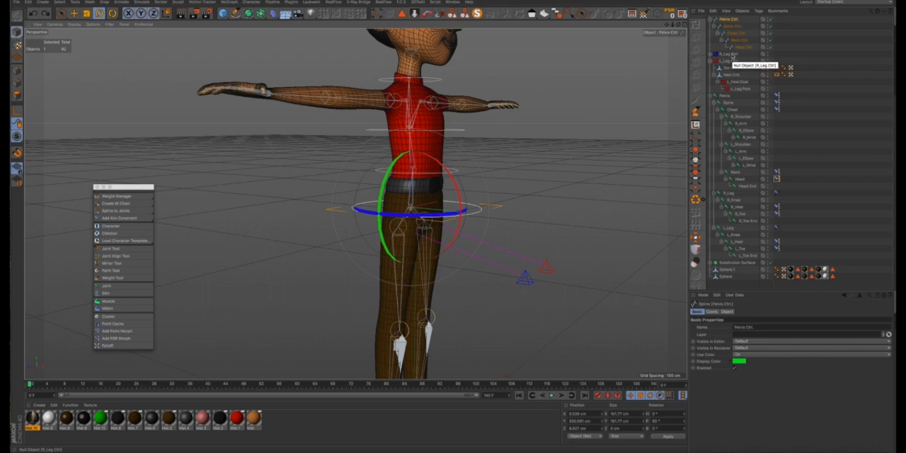
- Collapse the L_Leg Ctrl group and move R_Leg Ctrl and L_Leg Ctrl above Pelvis Ctrl. in the hierarchy
left_click(711, 62)
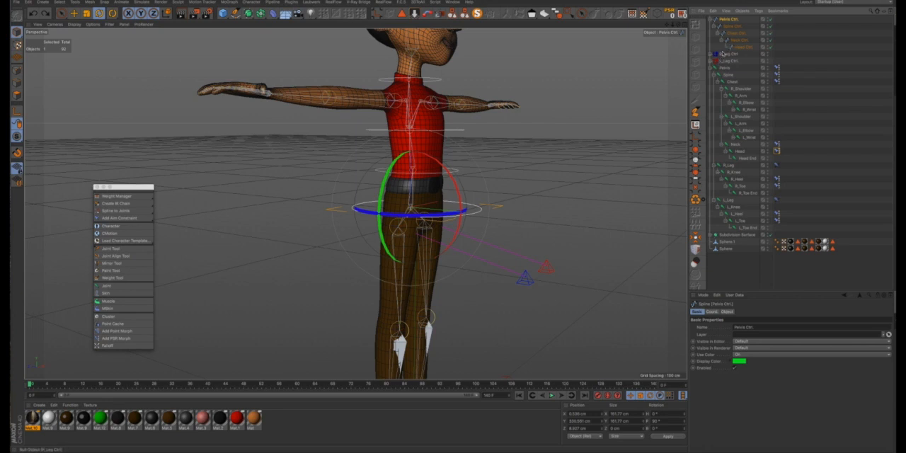
left_click_drag(741, 55, 719, 62)
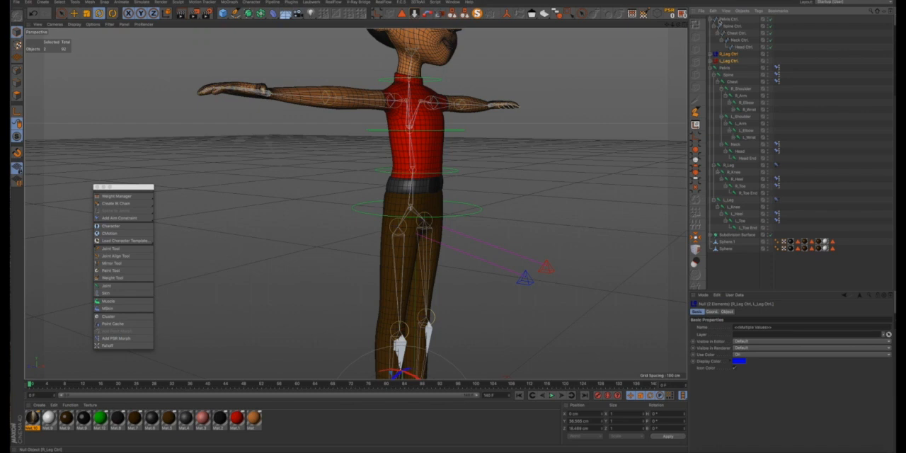
left_click_drag(719, 20, 717, 20)
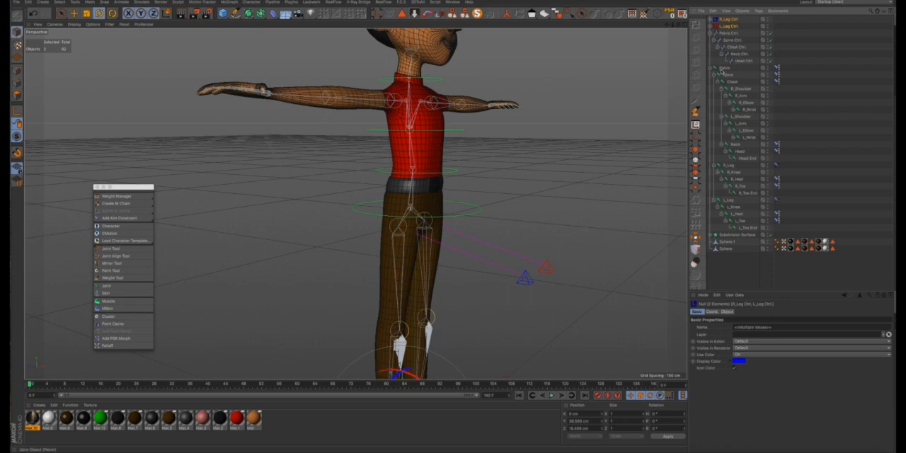
- Create IK chains for both arms, from R_Arm to R_Wrist and from L_Arm to L_Wrist
scroll(409, 127, "down", 4)
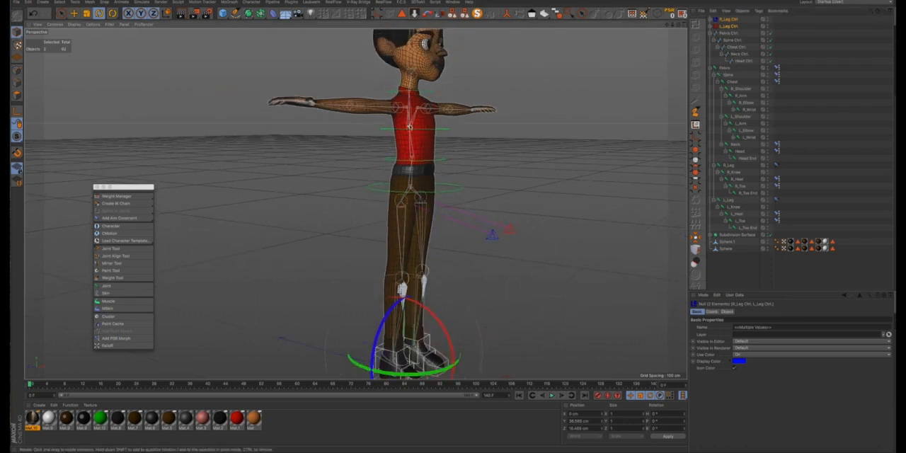
scroll(410, 127, "down", 2)
left_click_drag(413, 124, 520, 120, "alt")
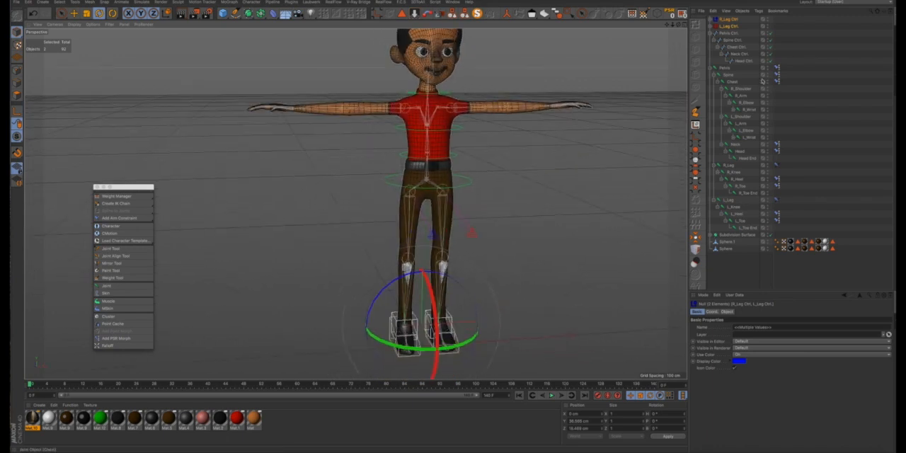
scroll(448, 105, "down", 2)
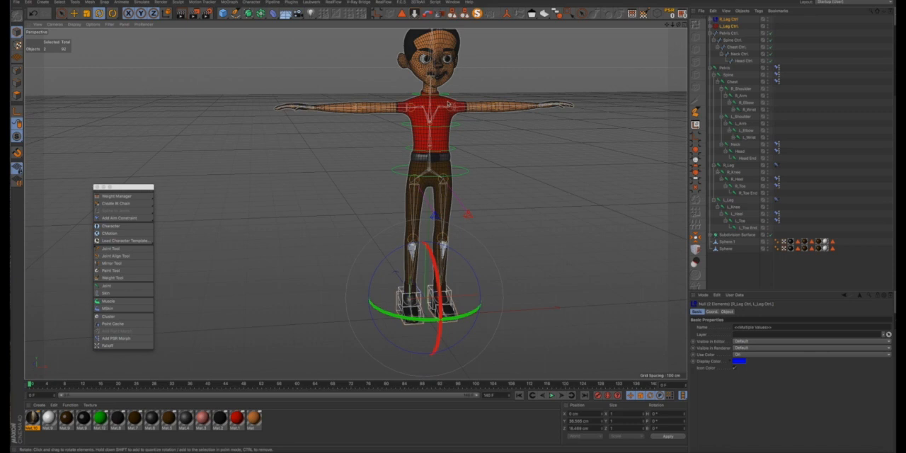
left_click_drag(448, 105, 405, 122, "alt")
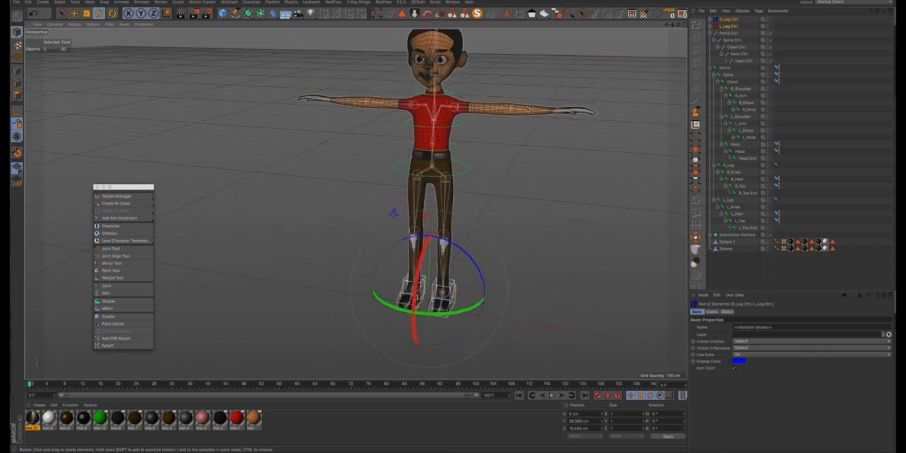
left_click(741, 95)
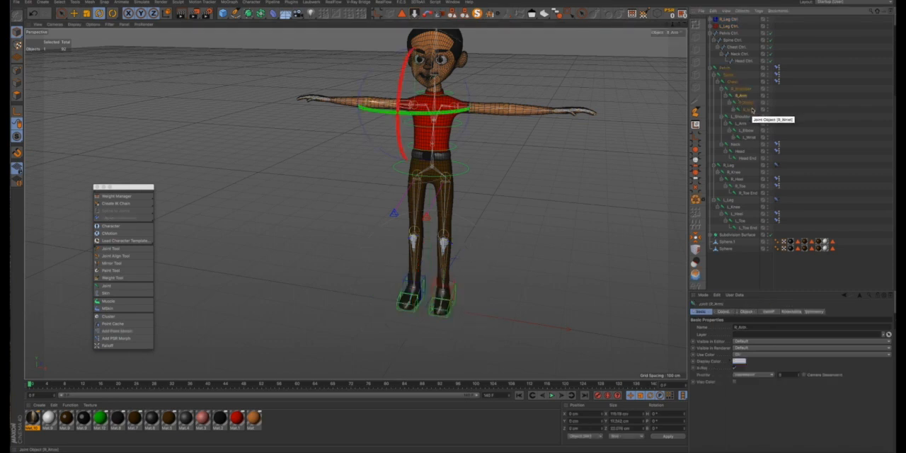
left_click(751, 111, "shift")
left_click(741, 123, "ctrl")
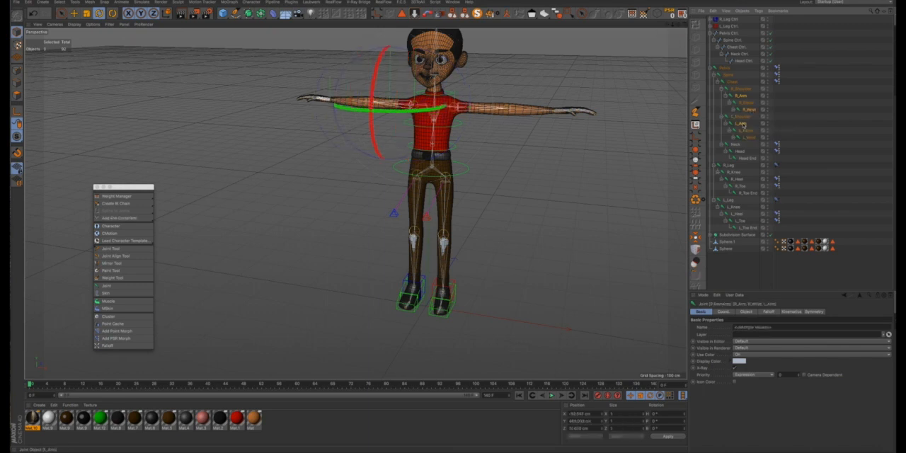
left_click(748, 137, "shift")
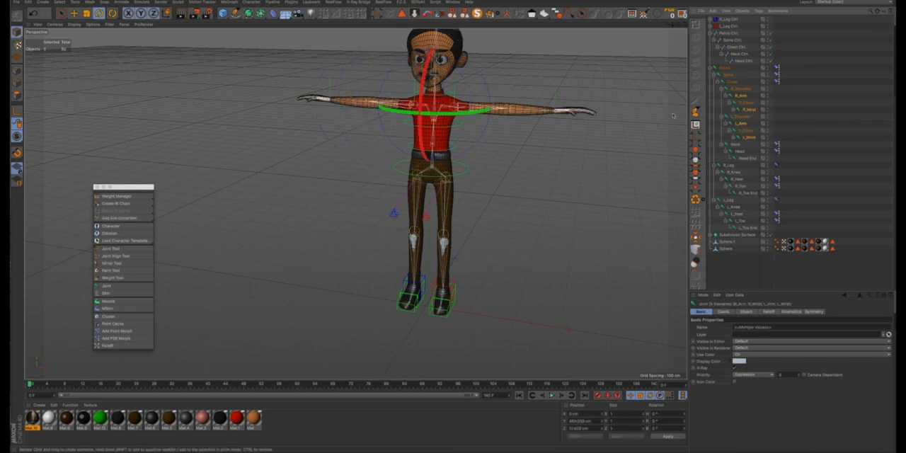
left_click(146, 204)
left_click(178, 210)
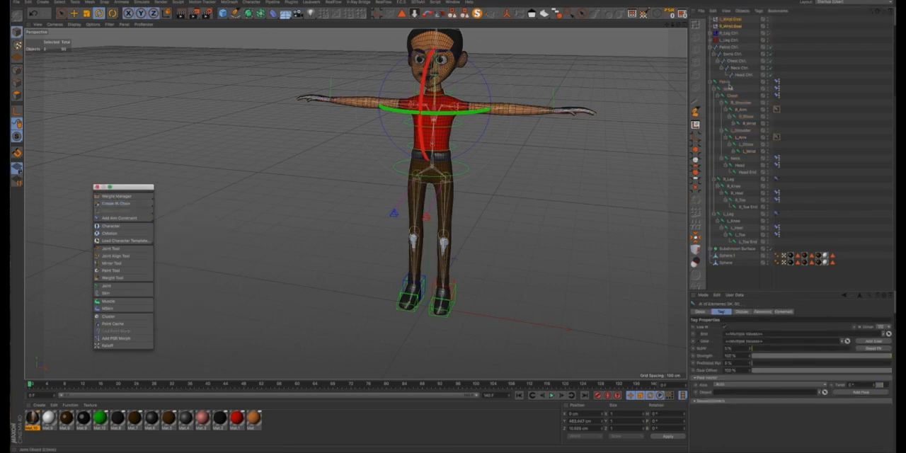
- Turn on the display color of L_Wrist.Goal, set it to fully saturated red and apply it to the icon
left_click(717, 22)
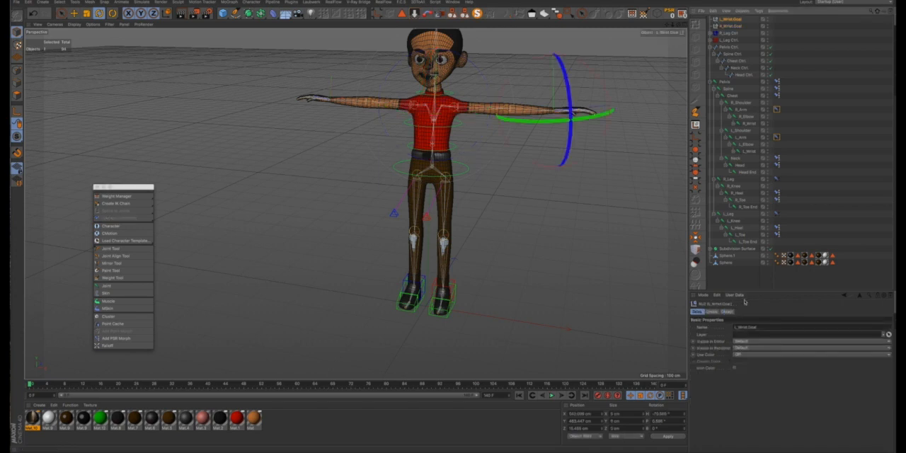
left_click(736, 356)
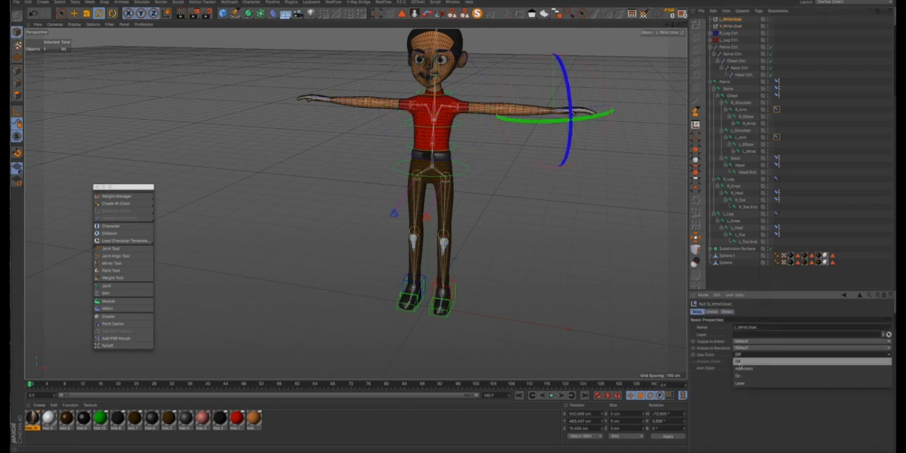
left_click(740, 374)
left_click(740, 362)
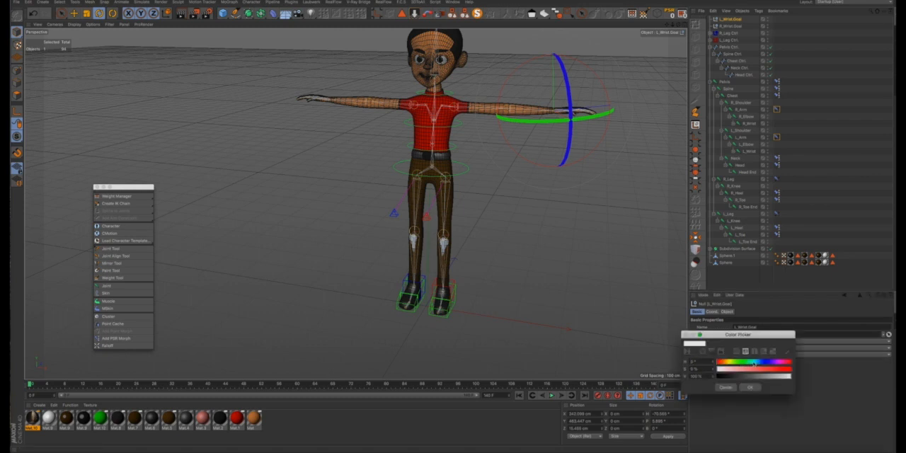
left_click_drag(767, 371, 794, 370)
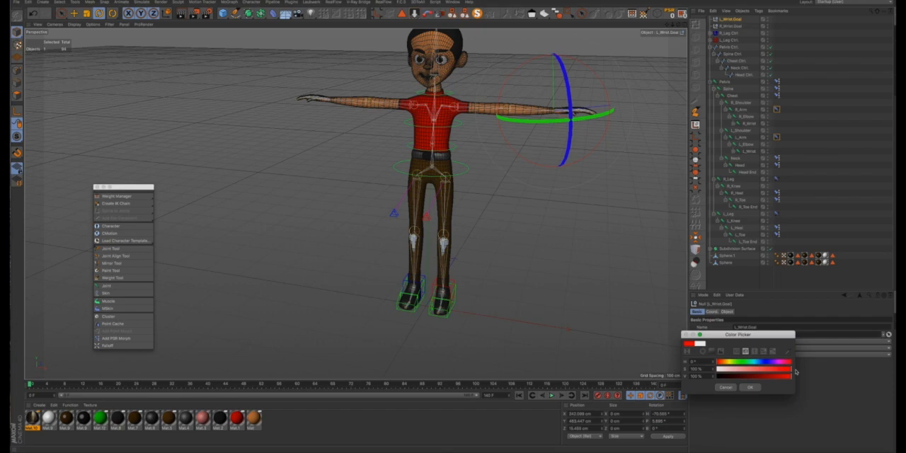
left_click(750, 387)
left_click(735, 367)
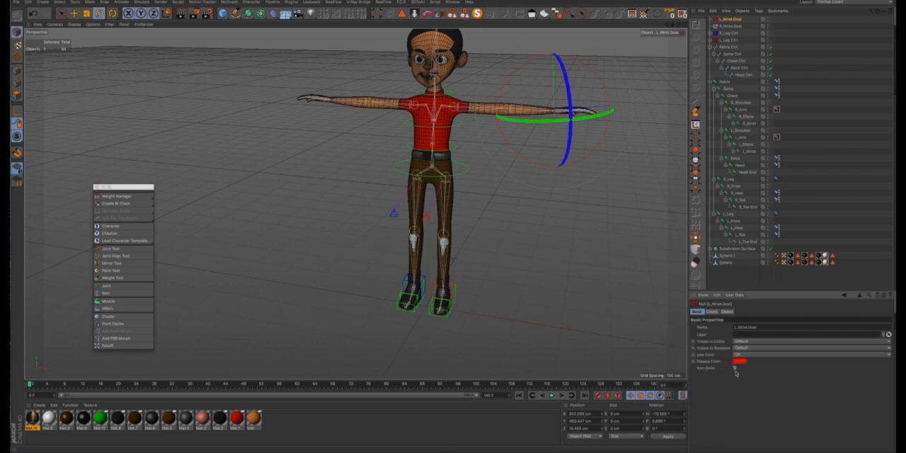
- Turn on the display color of R_Wrist.Goal, set it to blue and apply it to the icon
left_click(719, 26)
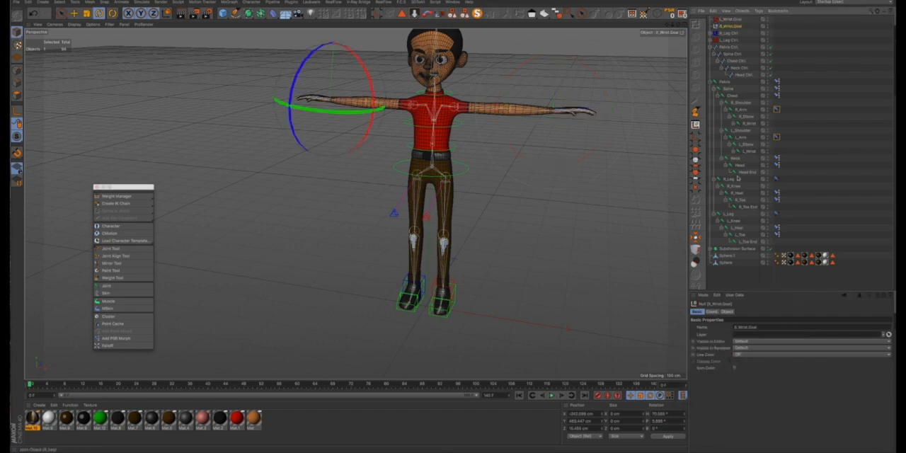
left_click(734, 368)
left_click(734, 368)
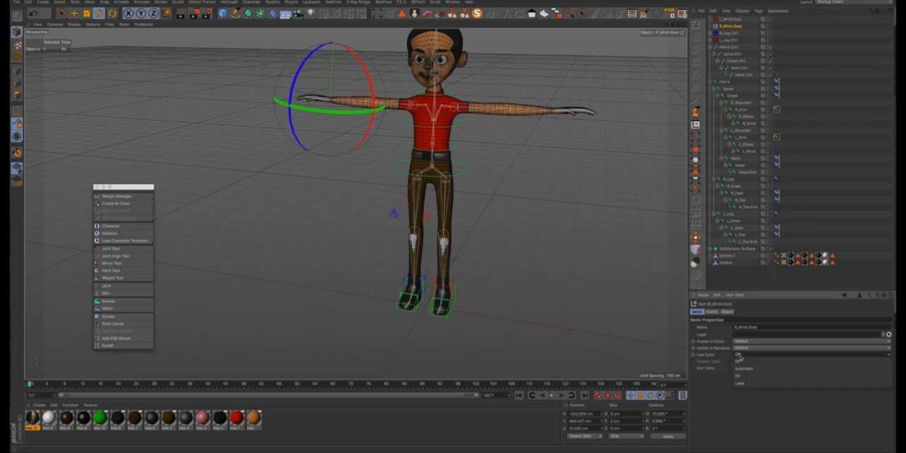
left_click(741, 362)
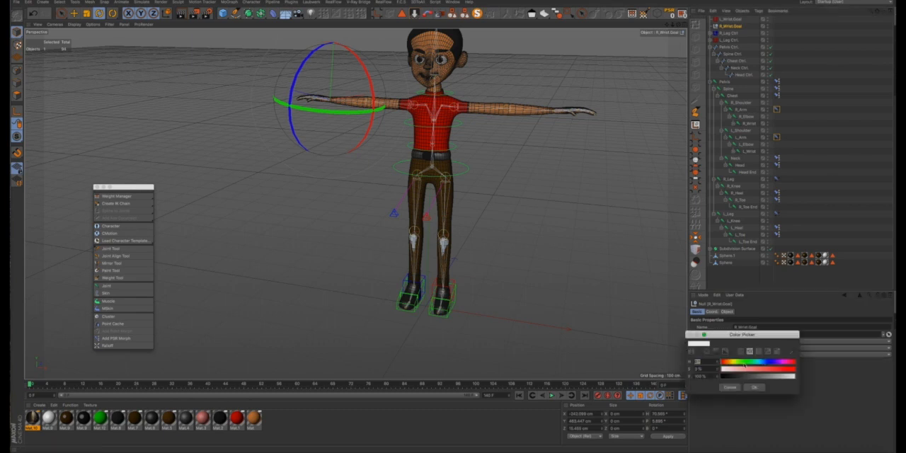
left_click(768, 362)
left_click(774, 368)
left_click(755, 387)
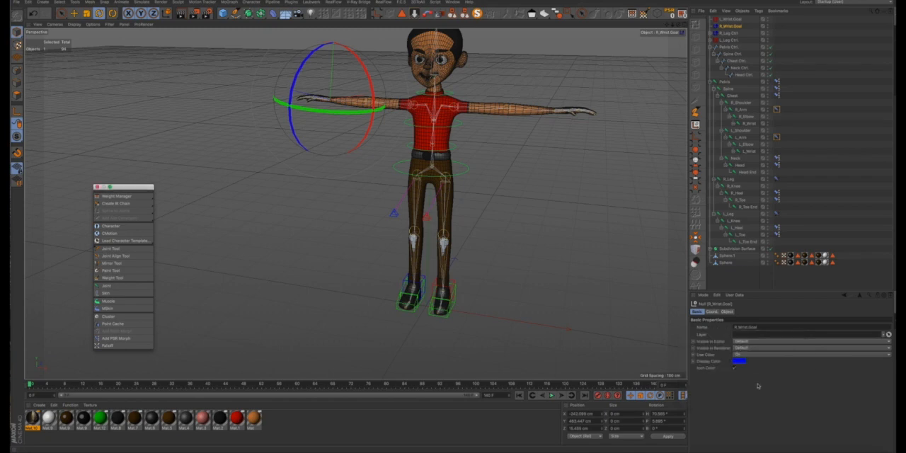
- Add pole vector objects to the IK tags of both R_Arm and L_Arm
left_click(777, 110)
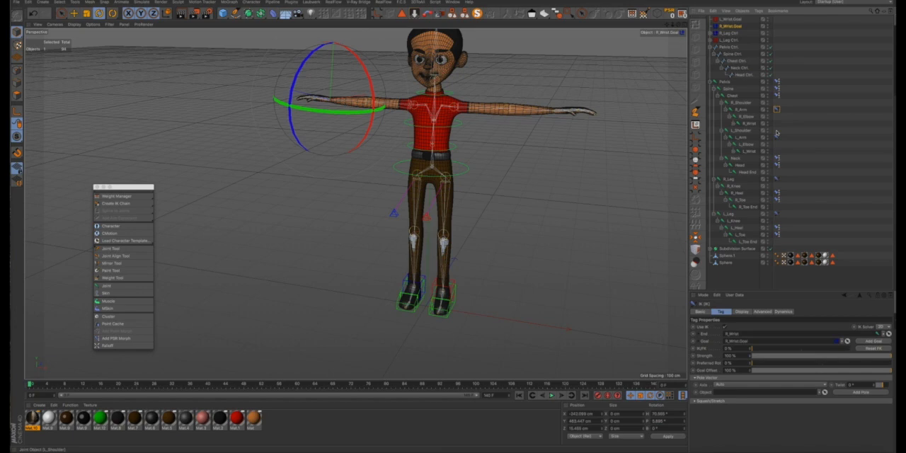
left_click(777, 138, "ctrl")
left_click(858, 392)
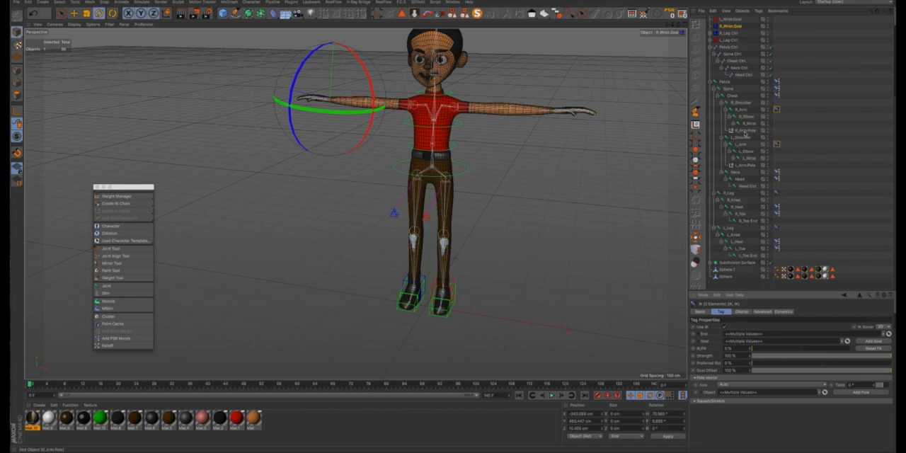
- Move R_Arm.Pole and L_Arm.Pole out of the shoulder joints to the hierarchy's top level, below the wrist goals
left_click(744, 131)
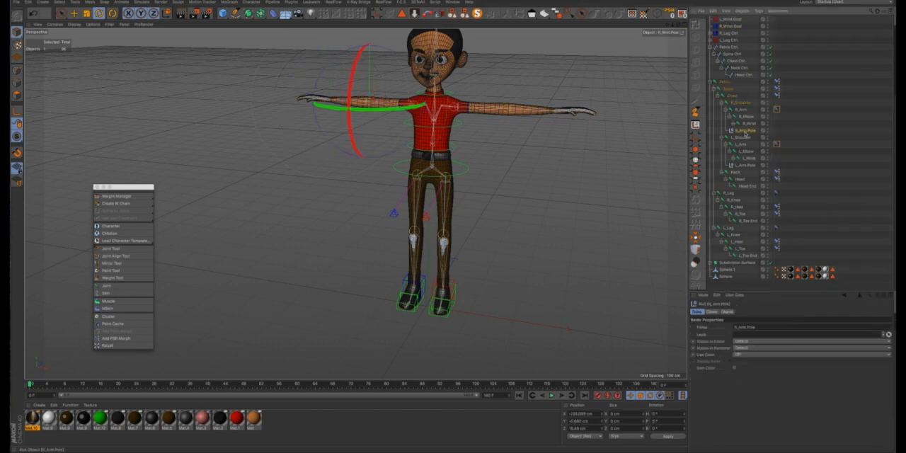
left_click(746, 165, "ctrl")
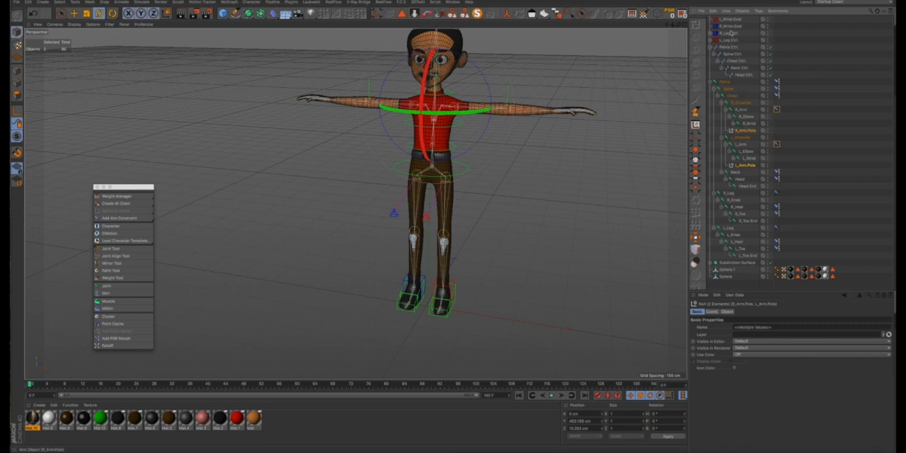
left_click_drag(730, 32, 731, 32)
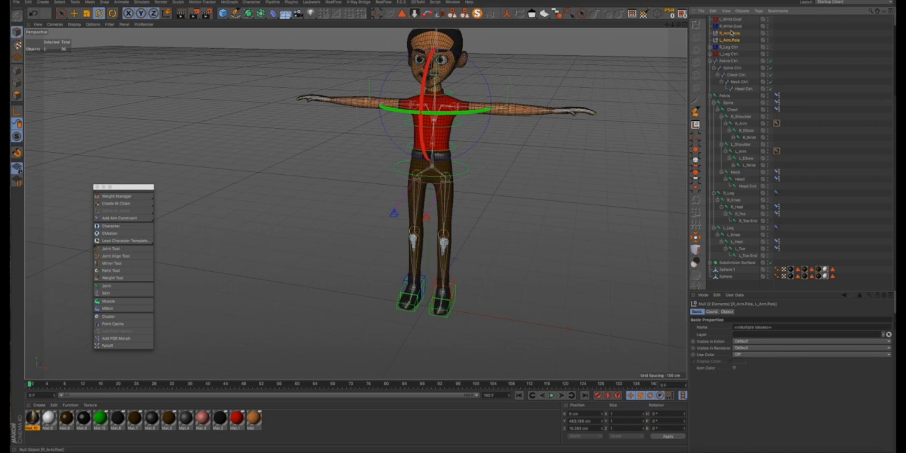
- Turn on the display color of R_Arm.Pole, set it to blue and apply it to the icon
left_click(730, 32)
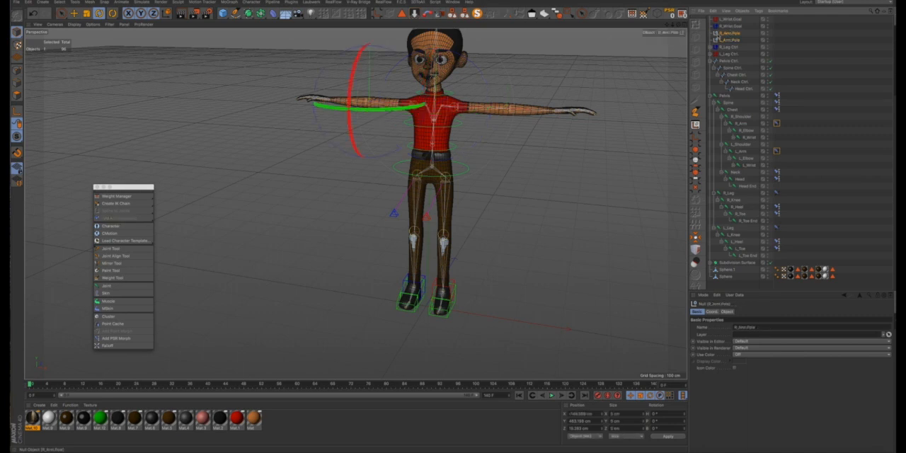
left_click(743, 353)
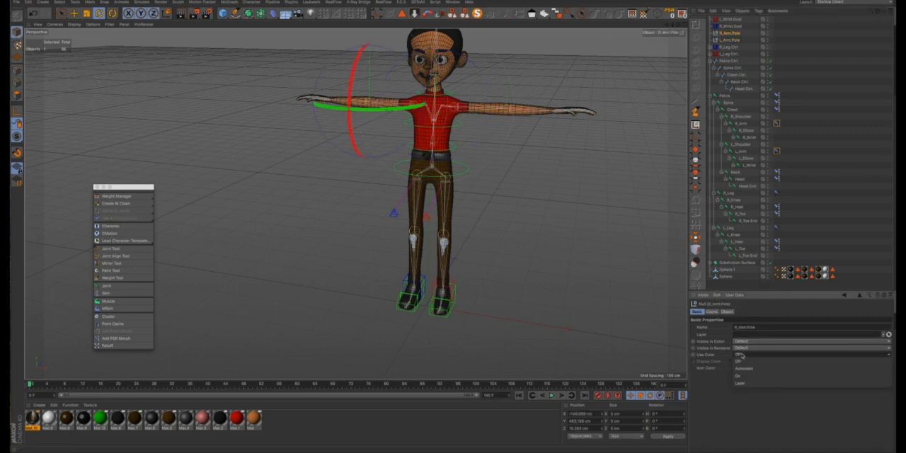
left_click(740, 373)
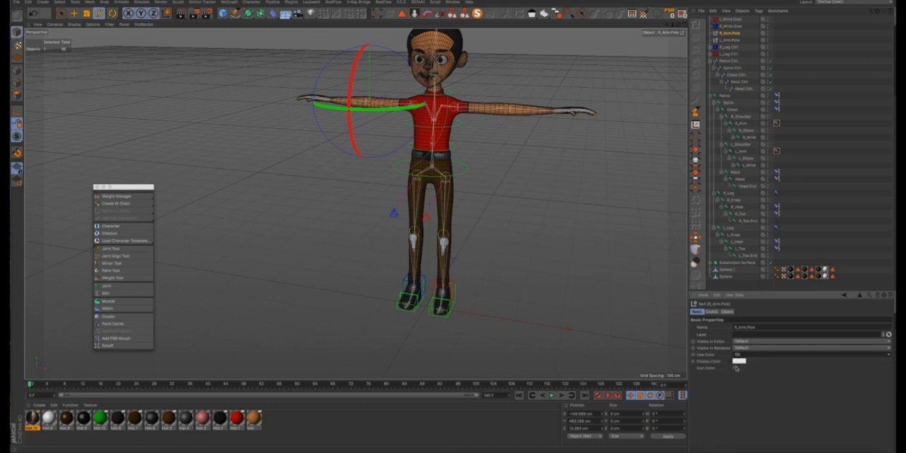
left_click(738, 361)
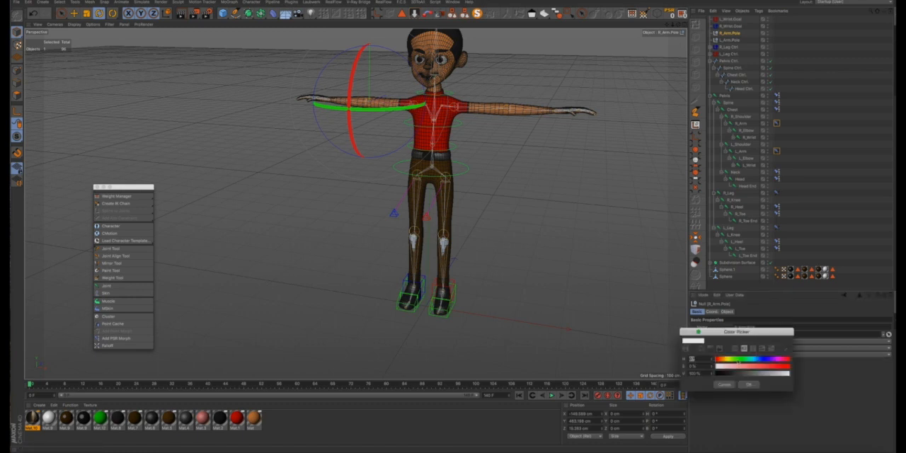
left_click(764, 360)
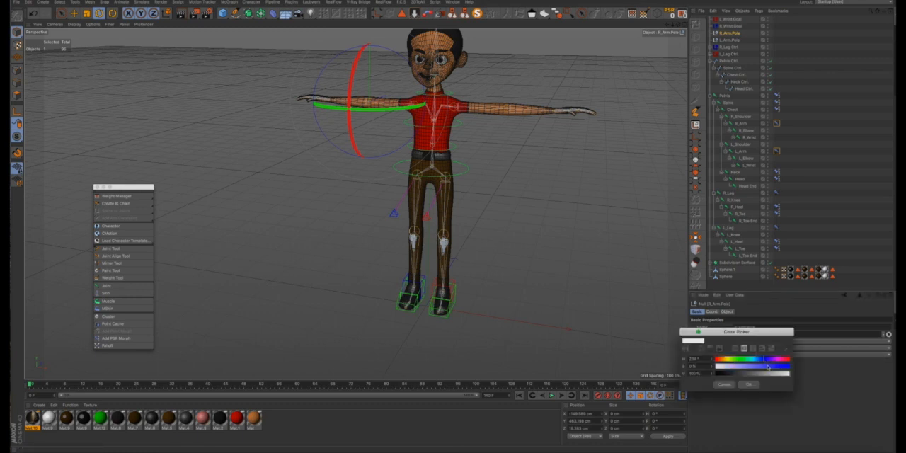
left_click_drag(769, 367, 806, 370)
left_click(748, 384)
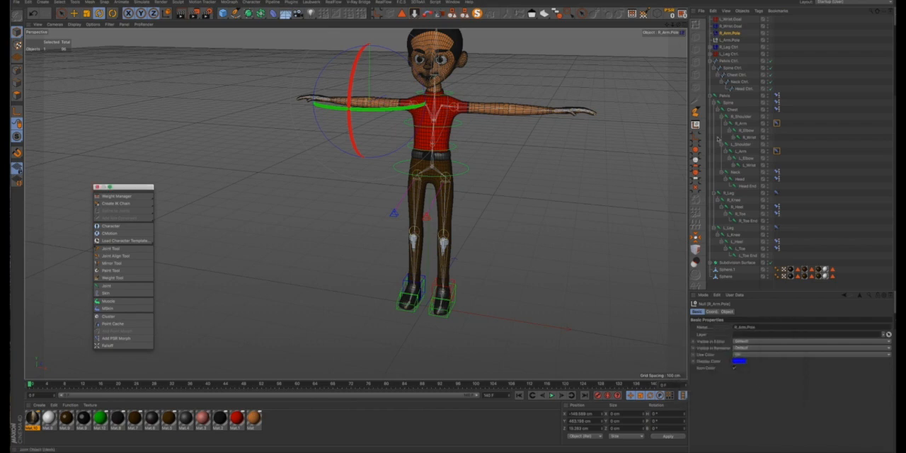
- Turn on the display color of L_Arm.Pole and set it to red, with the icon colored too
left_click(730, 40)
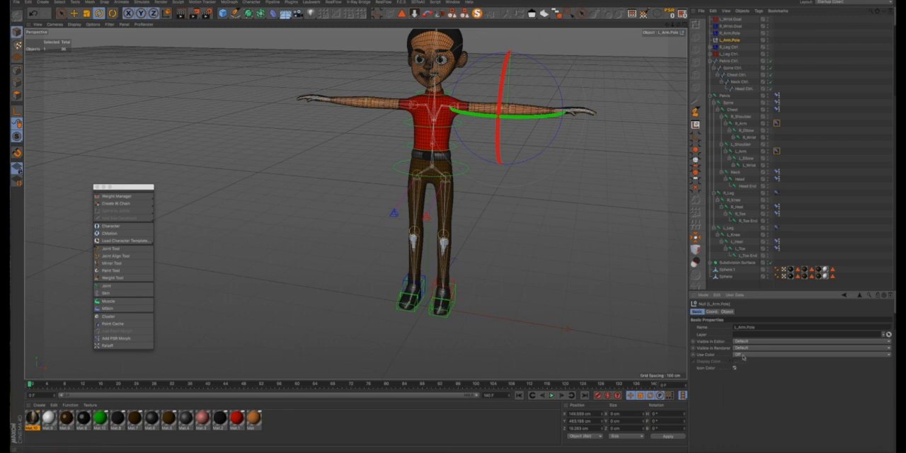
left_click(739, 354)
left_click(742, 377)
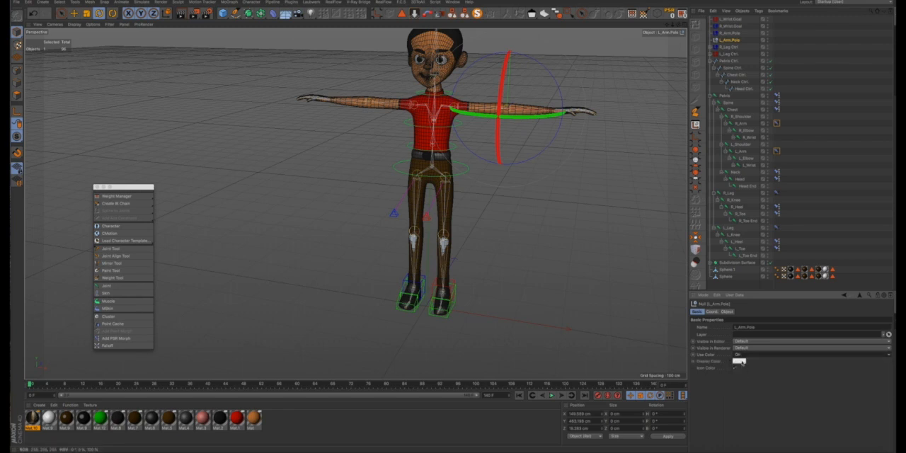
left_click(743, 361)
left_click_drag(769, 368, 796, 369)
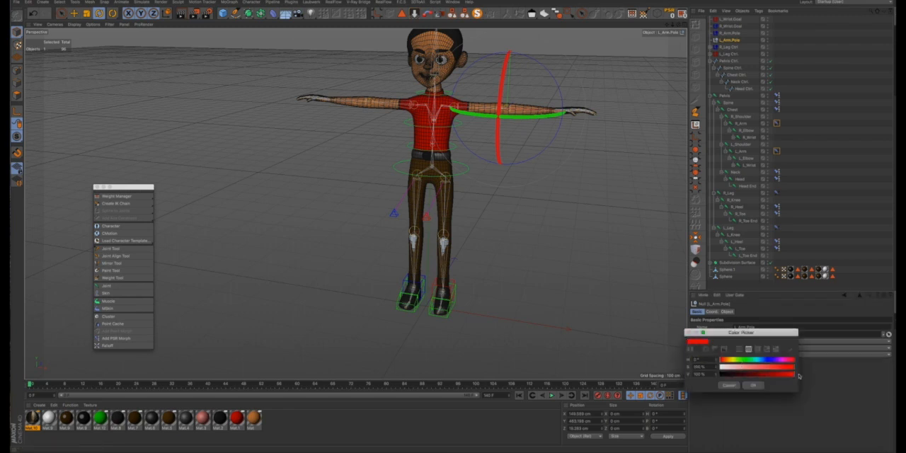
left_click(753, 385)
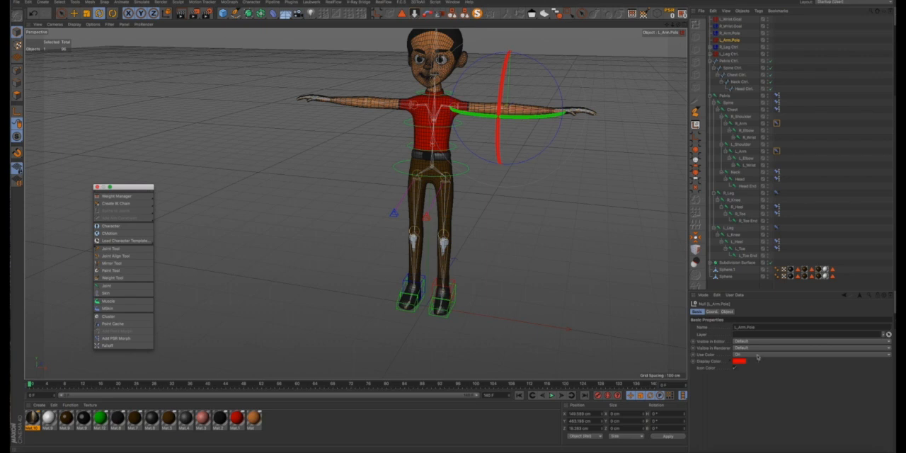
- Move L_Arm.Pole directly below L_Wrist.Goal in the hierarchy and clear the selection
left_click(730, 41)
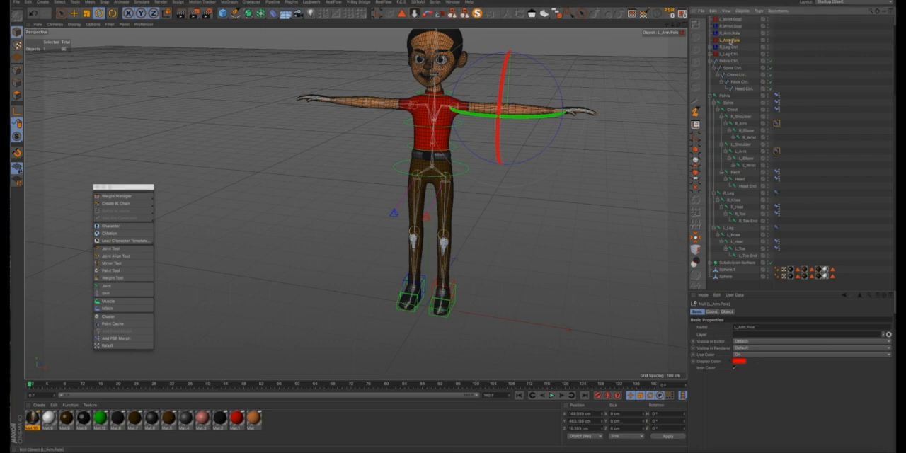
left_click_drag(731, 25, 733, 27)
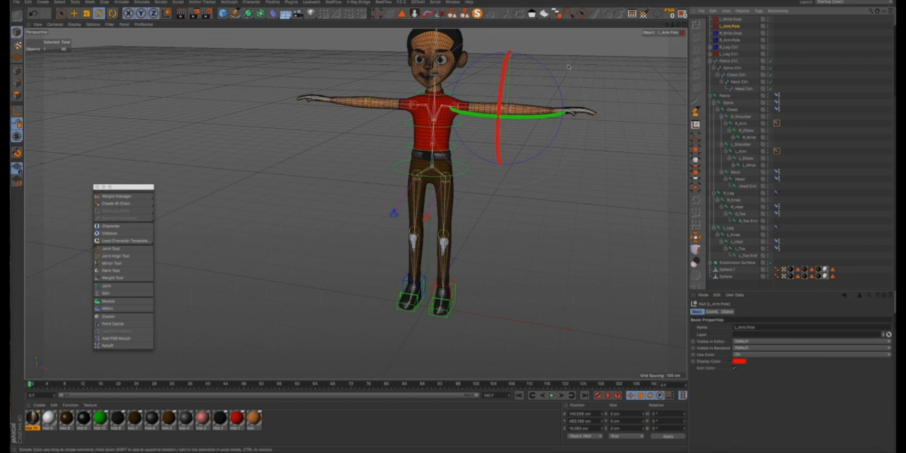
left_click(606, 85)
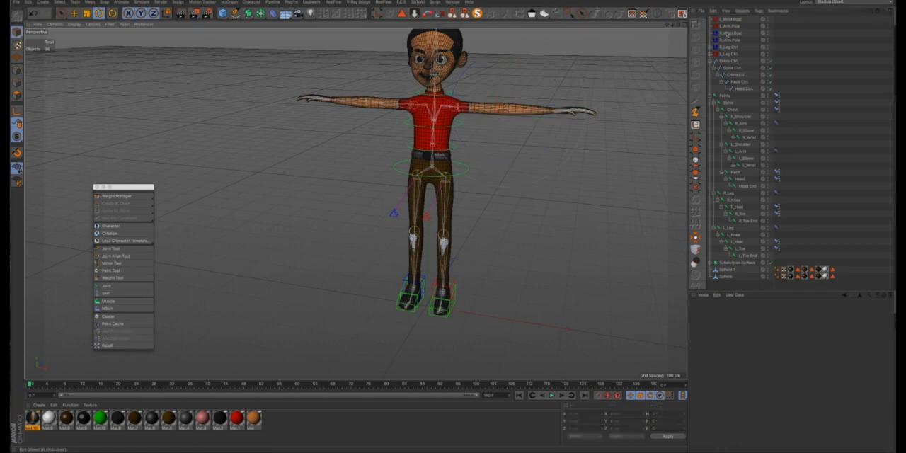
- Move L_Arm.Pole and R_Arm.Pole together straight back behind the character, to a Z position of about 129 cm
left_click(733, 27)
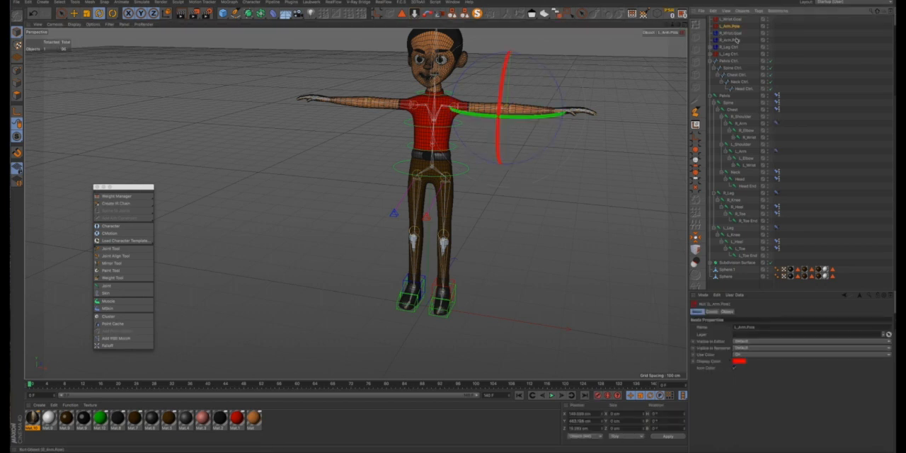
left_click(734, 41, "ctrl")
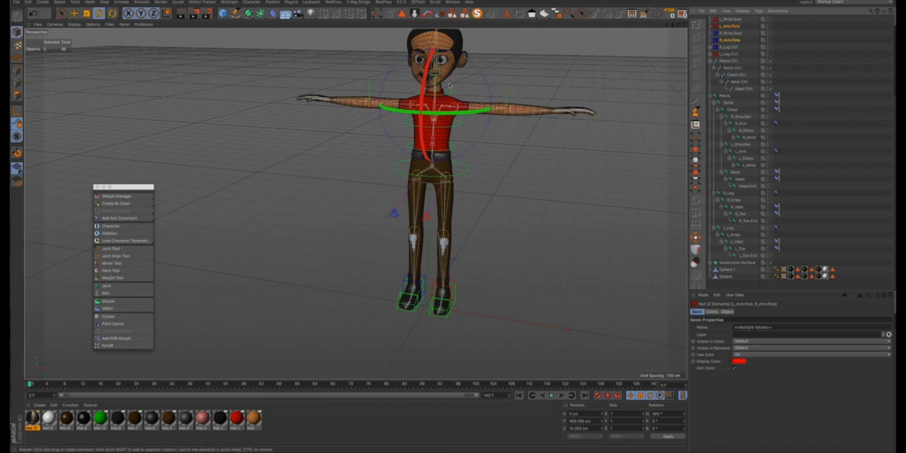
left_click_drag(448, 85, 390, 104, "alt")
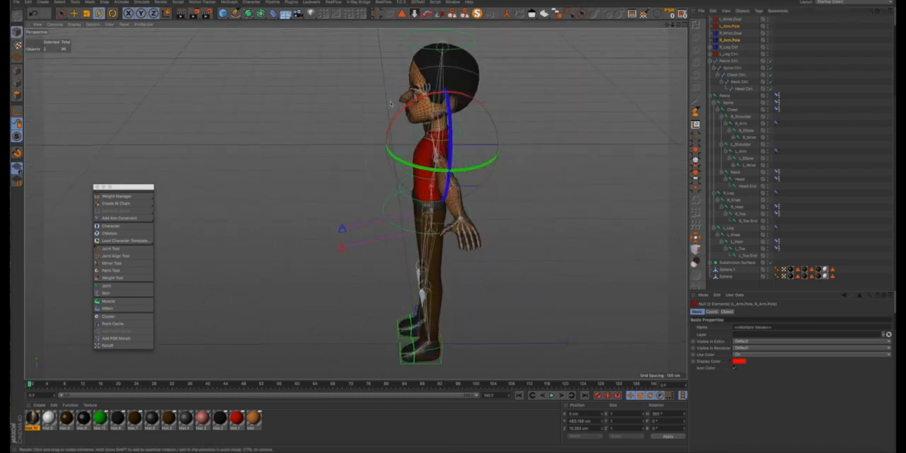
key("e")
left_click_drag(533, 145, 596, 144)
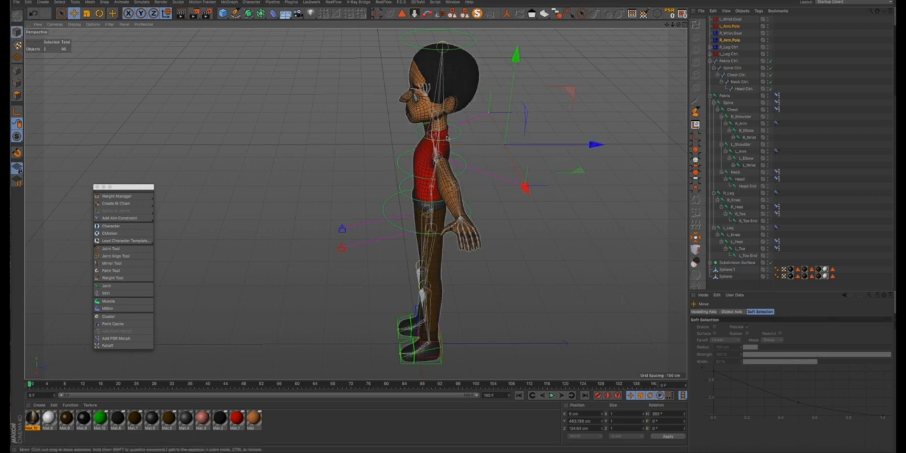
left_click_drag(446, 140, 559, 177, "alt")
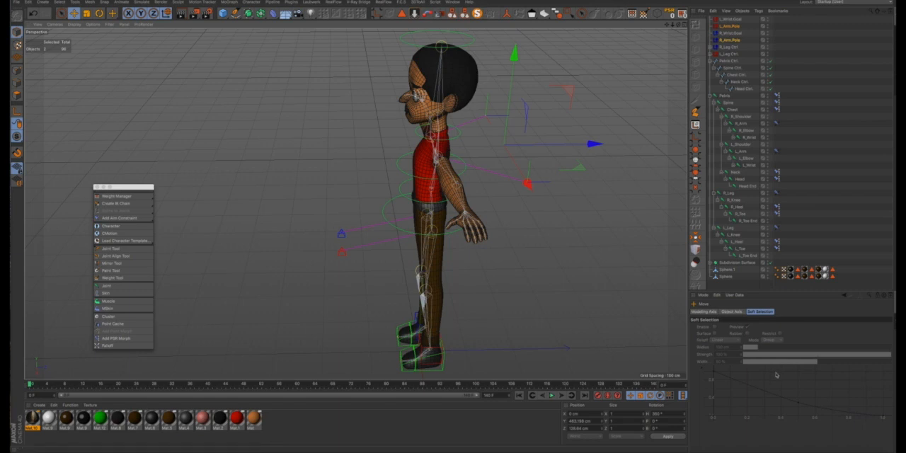
- Display both arm pole nulls as pyramids with XY orientation, adjust their radius slightly, and clear the selection
left_click(736, 27)
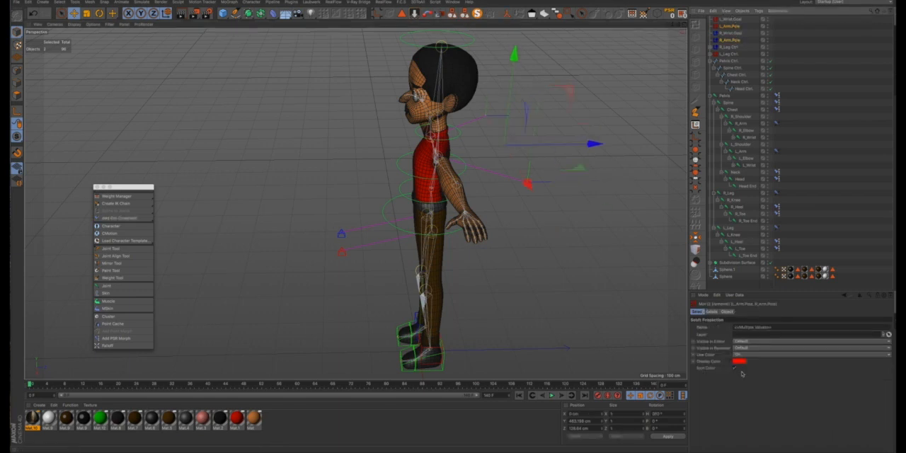
left_click(727, 312)
left_click(747, 327)
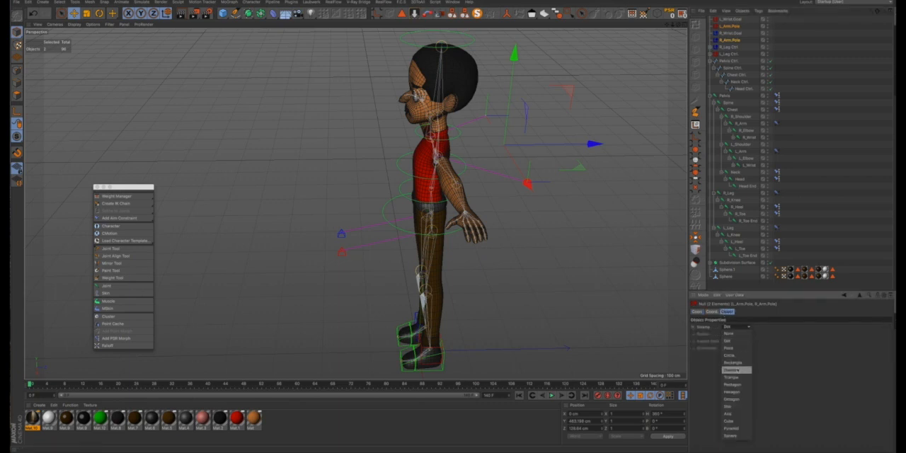
left_click(735, 428)
left_click(747, 348)
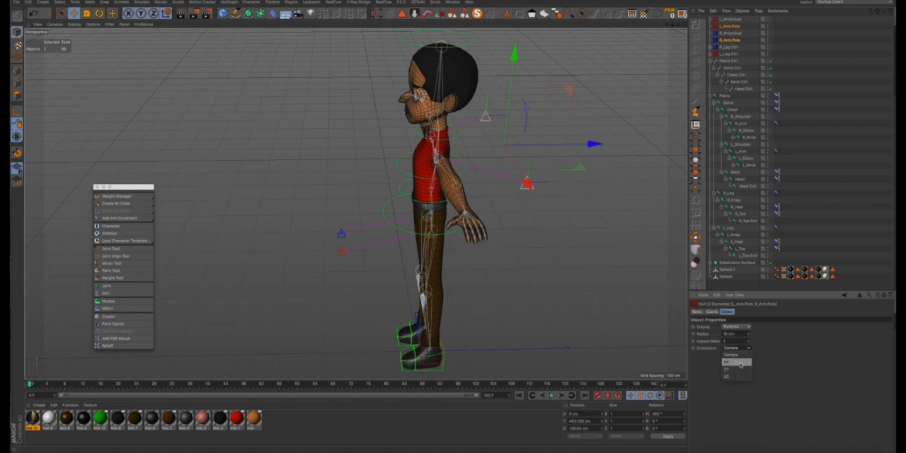
left_click(740, 363)
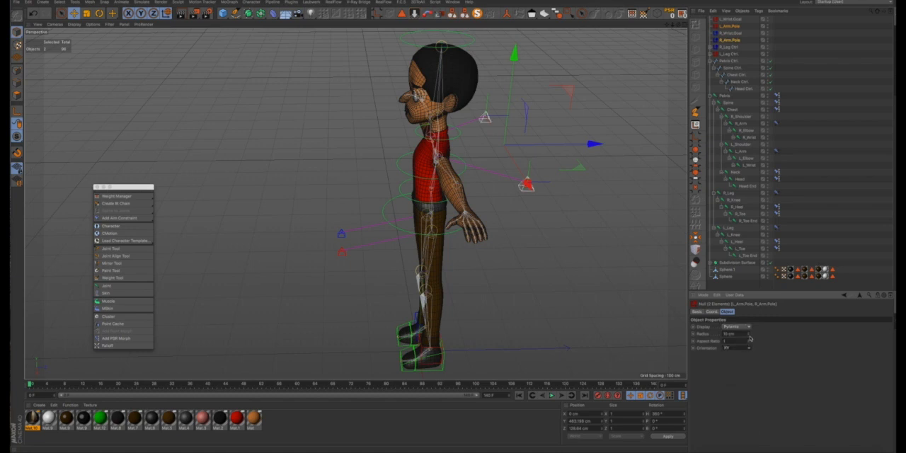
left_click_drag(748, 335, 748, 339)
left_click(647, 302)
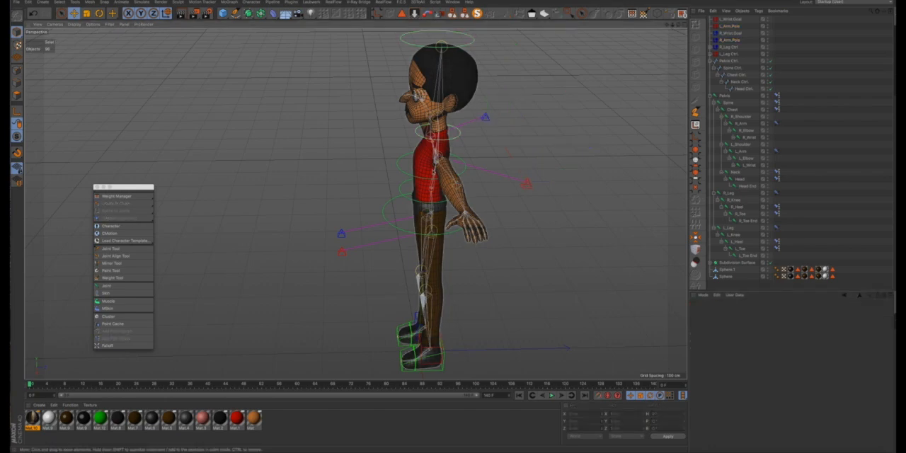
- Display L_Wrist.Goal and R_Wrist.Goal as cubes with ZY orientation and a 14 cm radius, and clear the selection
left_click_drag(432, 176, 571, 165, "alt")
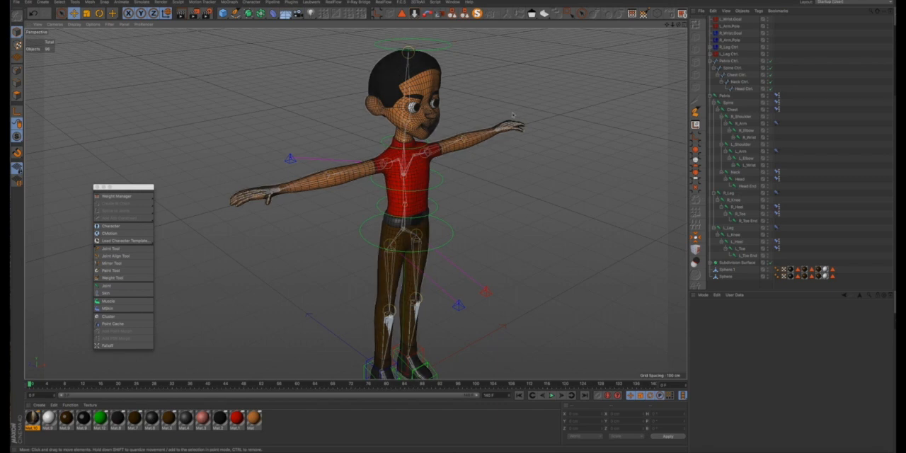
left_click(732, 22)
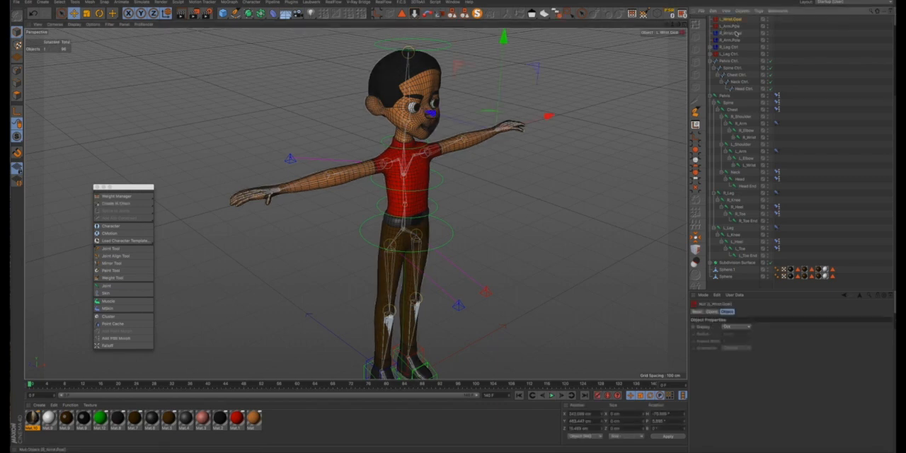
left_click(735, 33, "ctrl")
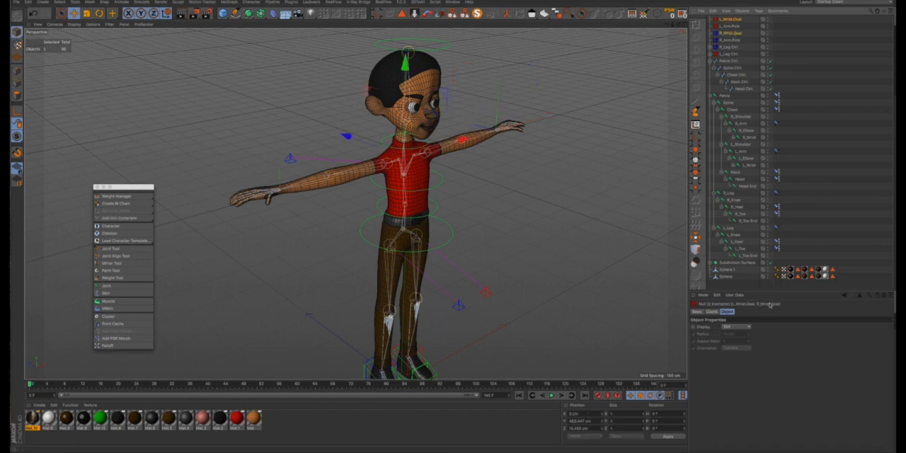
left_click(748, 327)
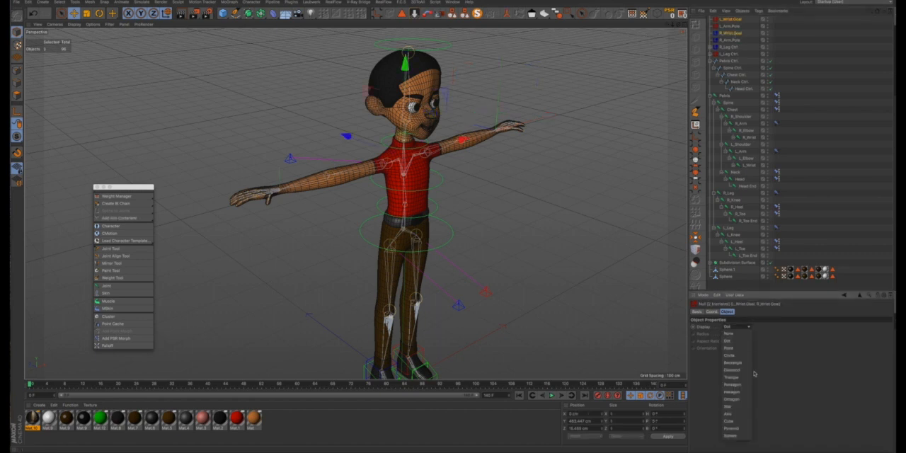
left_click(730, 421)
left_click(729, 348)
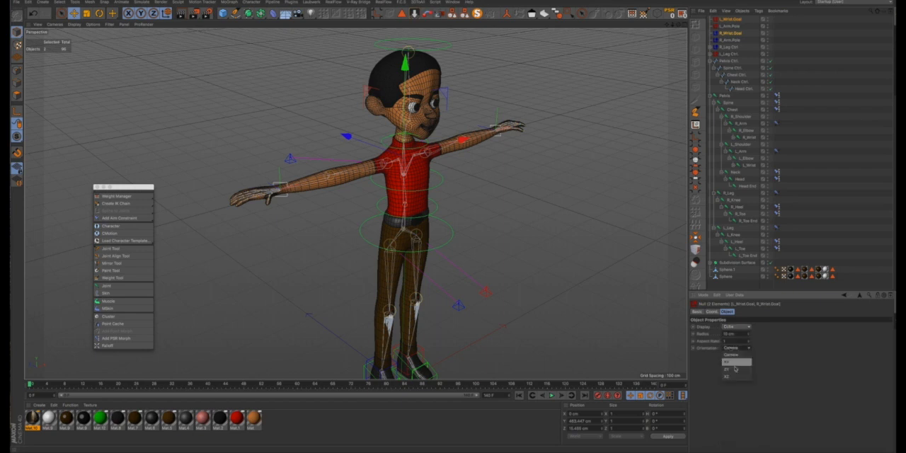
left_click(736, 369)
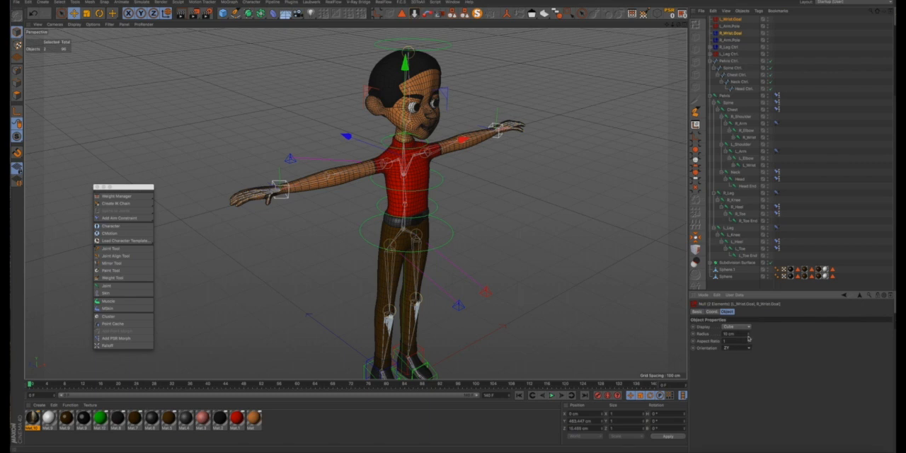
left_click_drag(748, 338, 750, 335)
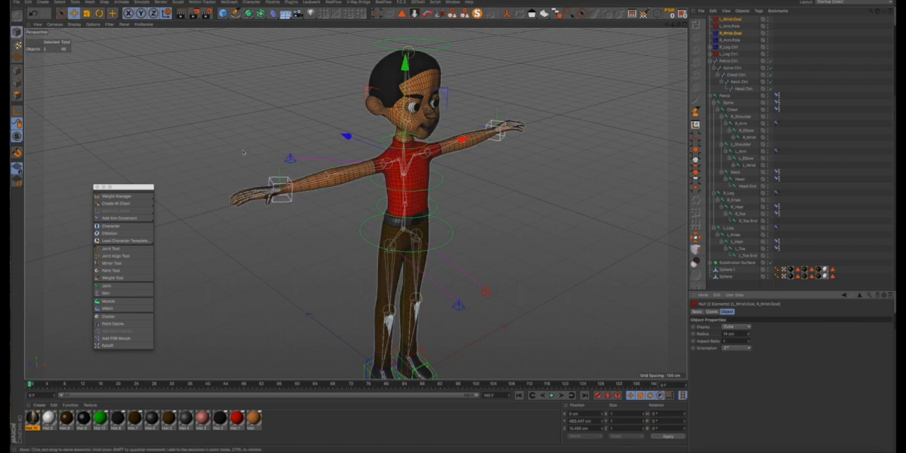
left_click(262, 183)
- Rotate R_Wrist.Goal to a heading of about 89° so its cube lines up with the character's right forearm
scroll(260, 183, "up", 2)
scroll(260, 183, "up", 5)
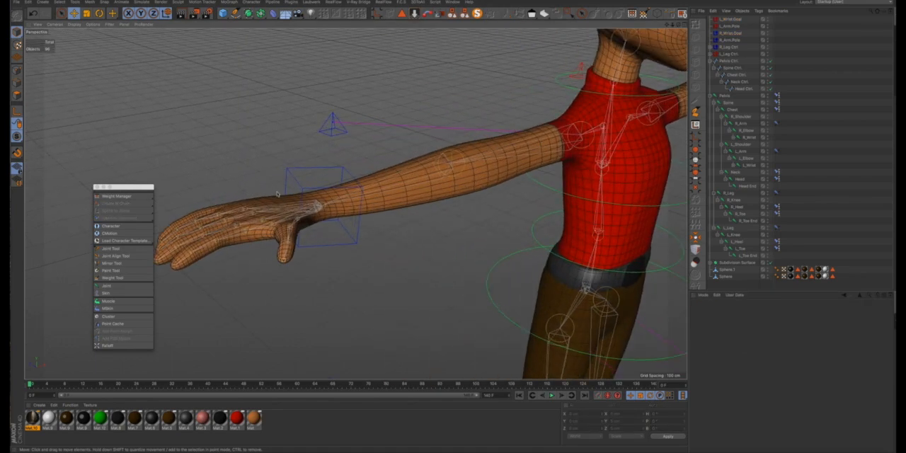
left_click_drag(356, 203, 307, 189, "alt")
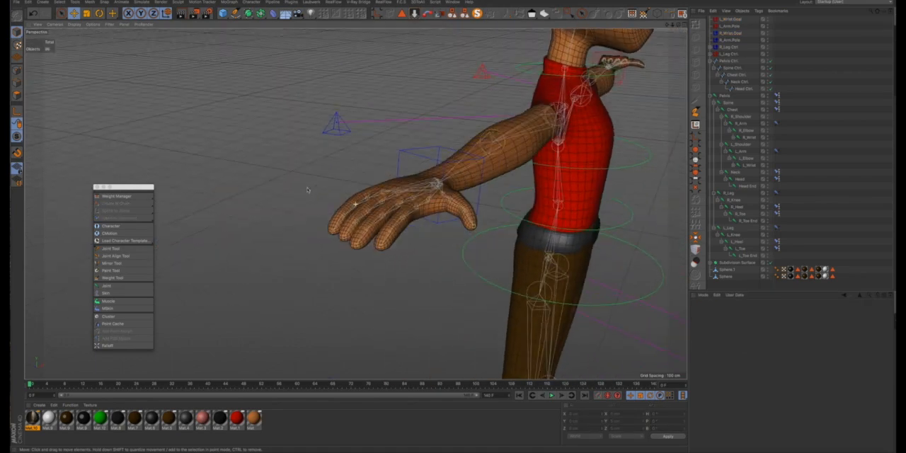
left_click(398, 161)
left_click_drag(416, 182, 340, 174)
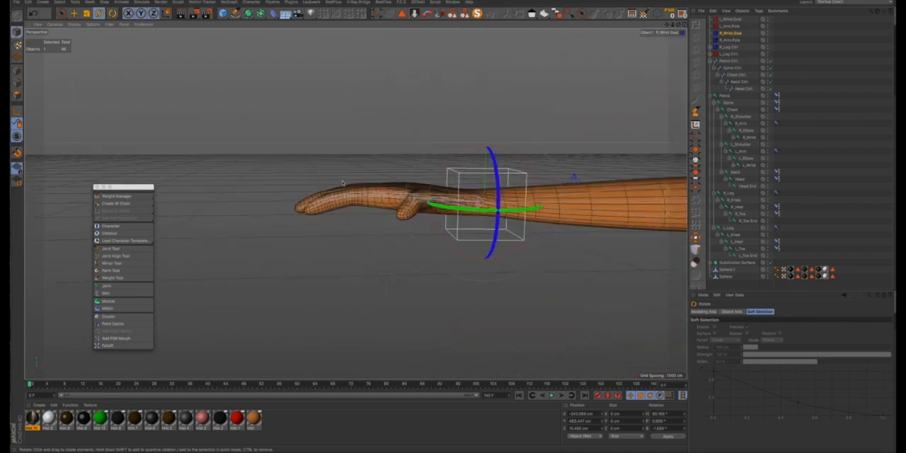
- Rotate L_Wrist.Goal to a heading of about -86° so its cube lines up with the left forearm, and deselect it
scroll(340, 177, "down", 8)
left_click_drag(544, 194, 396, 210, "alt")
scroll(577, 198, "up", 2)
scroll(577, 198, "up", 3)
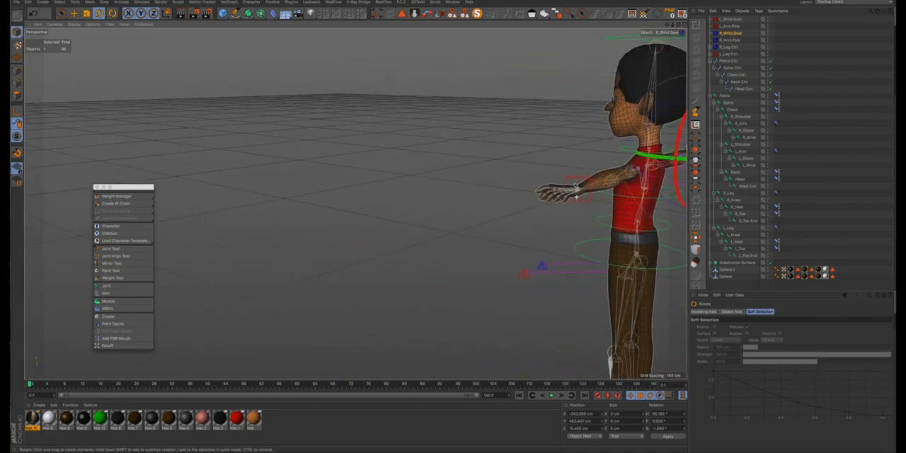
left_click(576, 186)
left_click_drag(568, 190, 579, 244)
scroll(572, 185, "up", 3)
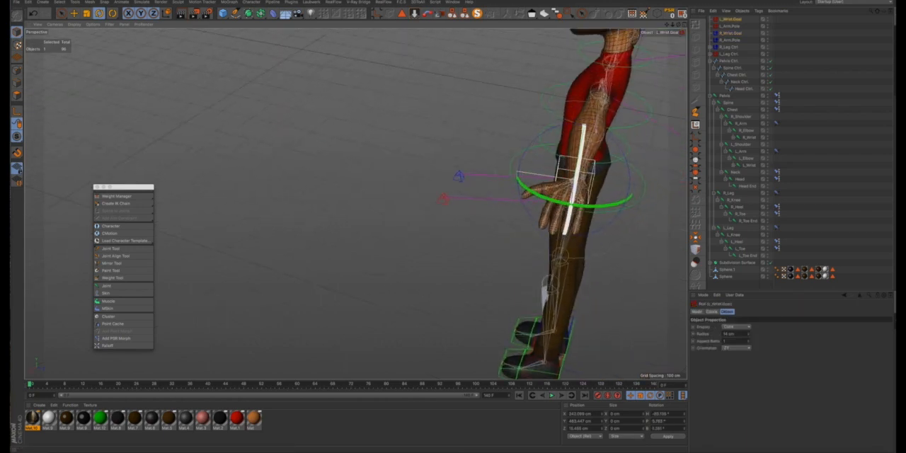
left_click_drag(572, 206, 652, 161)
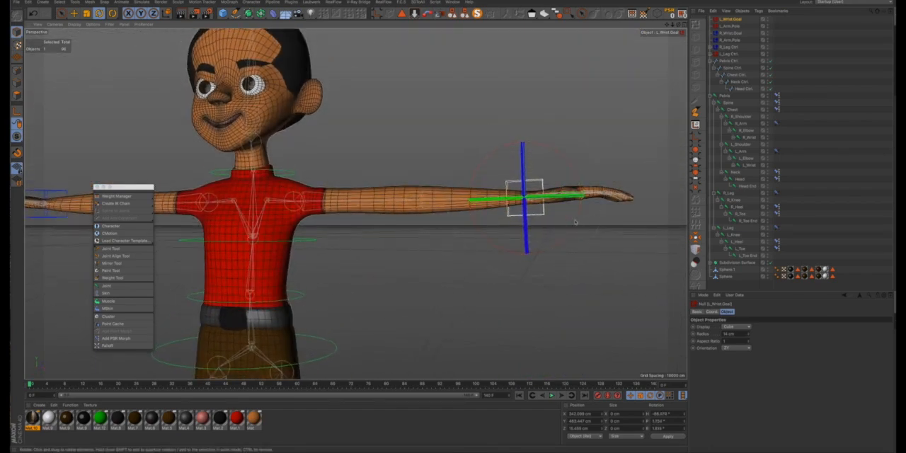
scroll(570, 209, "down", 5)
left_click(562, 131)
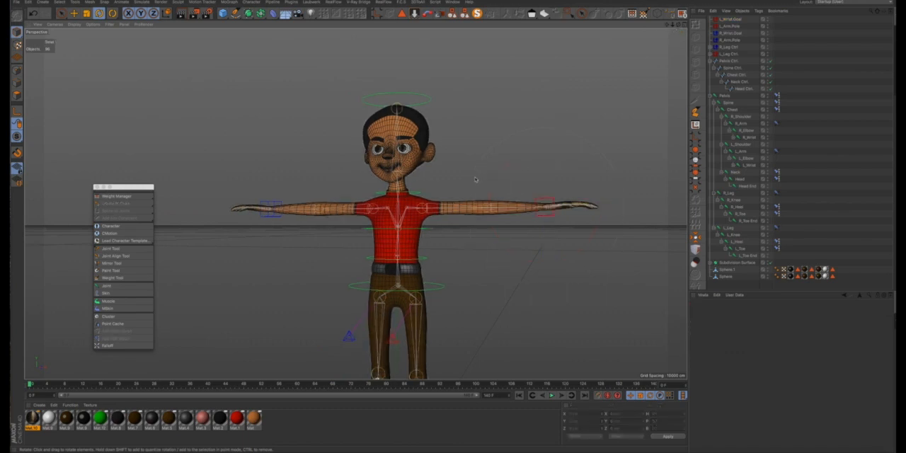
- Test the left arm's IK by moving L_Wrist.Goal down and in toward the body, and undo both moves
scroll(473, 177, "down", 3)
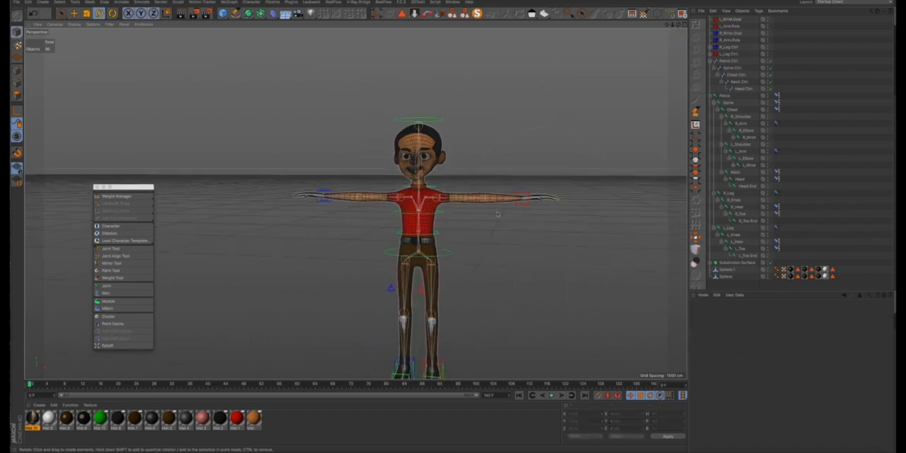
left_click(522, 199)
key("r")
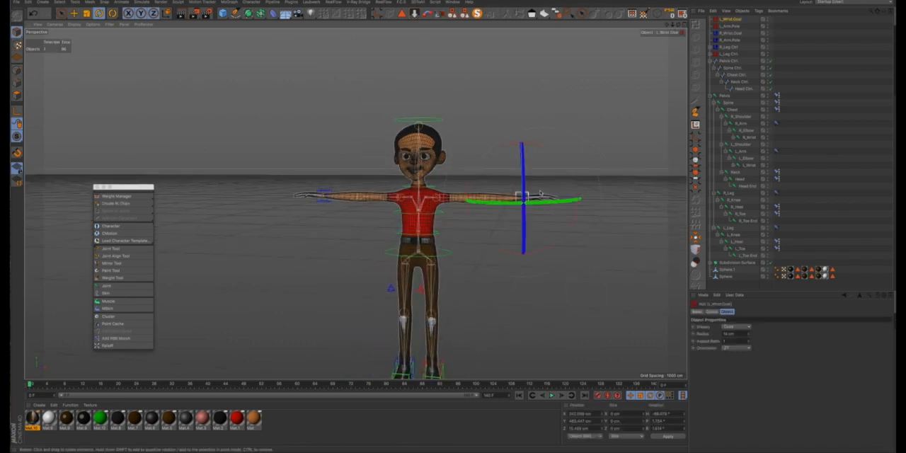
key("e")
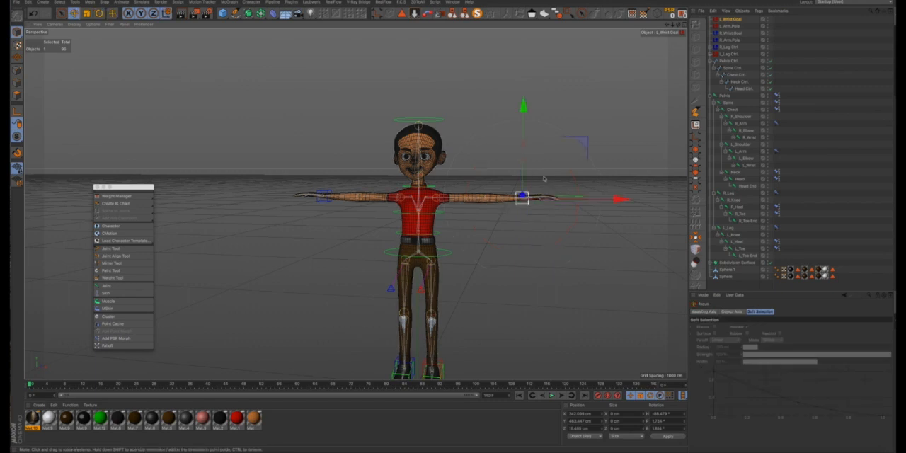
left_click_drag(521, 107, 521, 132)
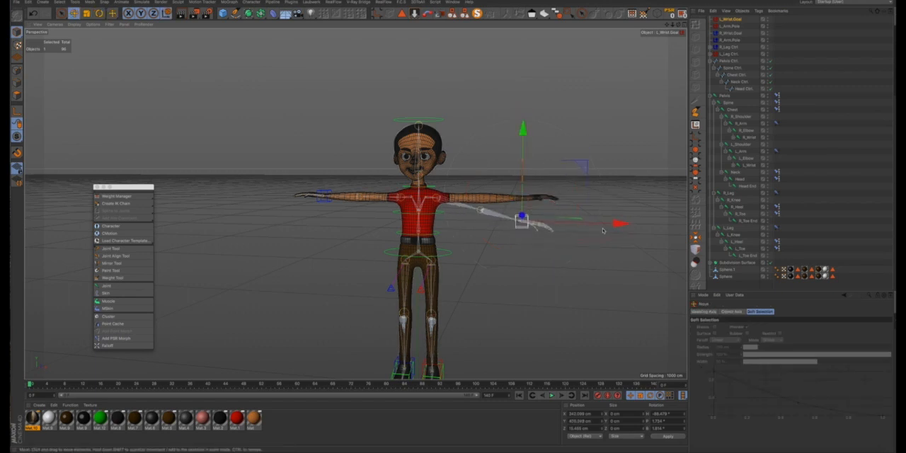
left_click_drag(610, 225, 572, 227)
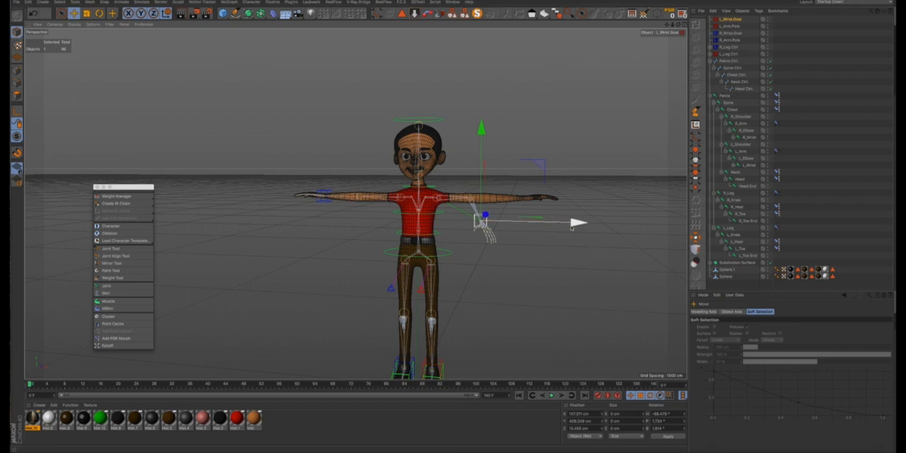
key("ctrl+z")
key("ctrl+z")
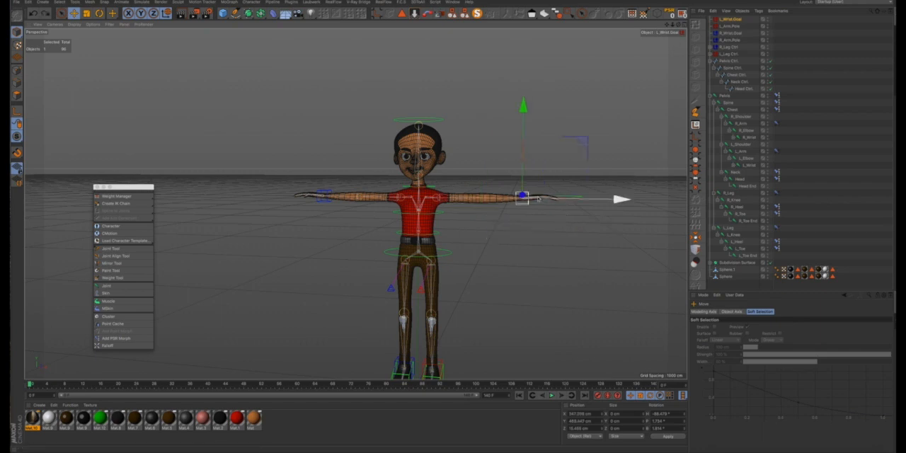
- Test whether the left hand follows L_Wrist.Goal by rotating the goal around the forearm's axis, and undo the rotation
key("r")
scroll(535, 198, "up", 2)
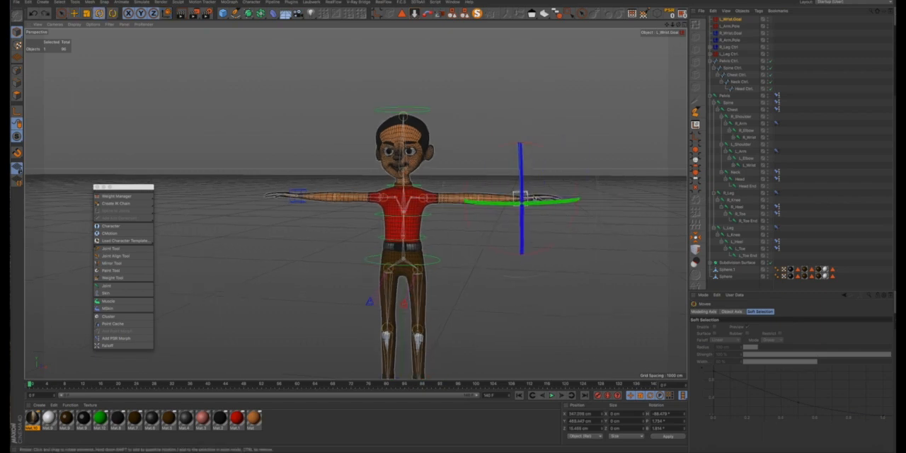
left_click_drag(600, 171, 515, 201, "alt")
right_click_drag(514, 201, 610, 178, "alt")
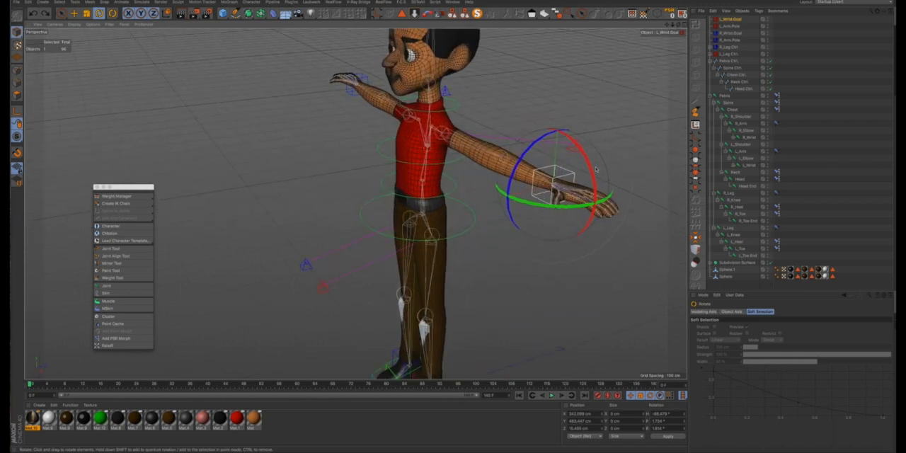
left_click_drag(593, 169, 597, 198)
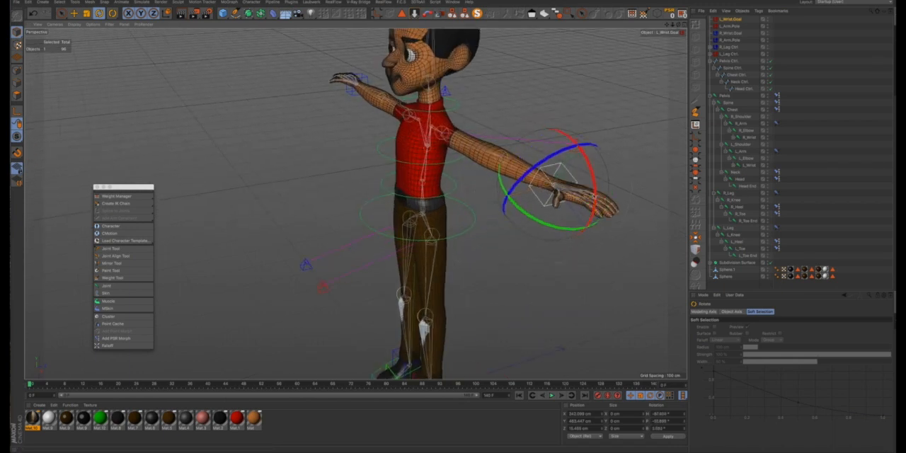
key("ctrl+z")
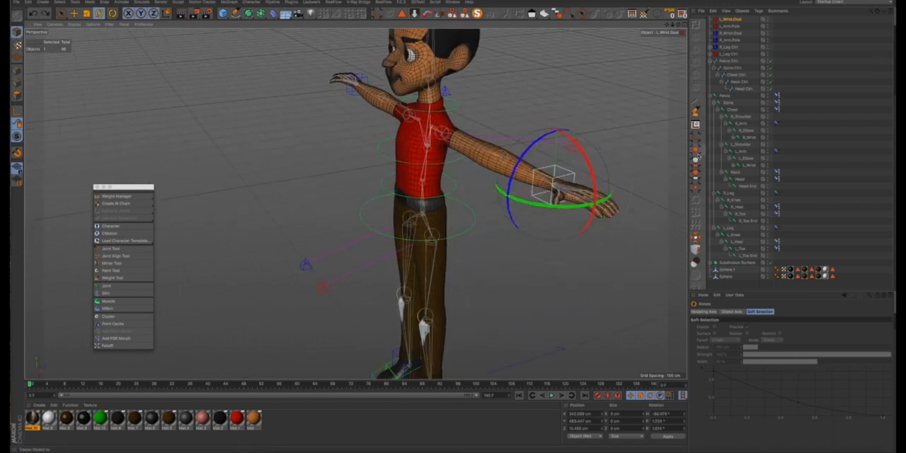
- Add rotation-only PSR Constraint tags with Maintain Original enabled to the R_Wrist and L_Wrist joints
left_click(748, 138)
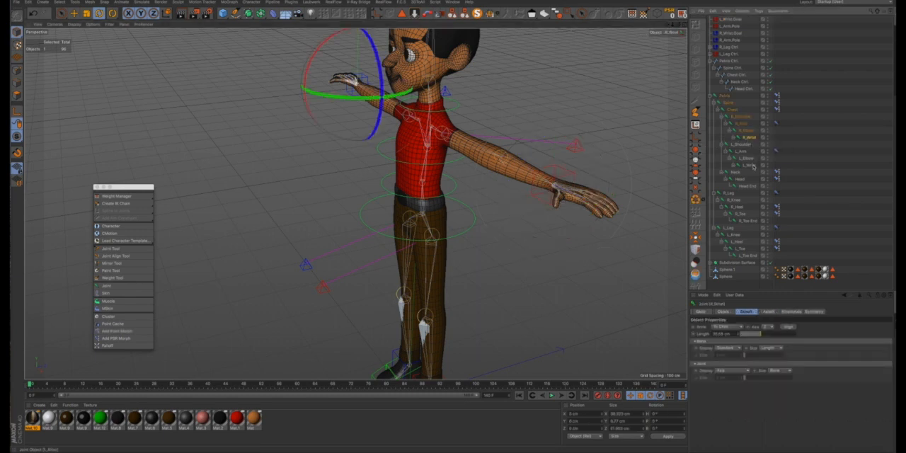
left_click(749, 165, "ctrl")
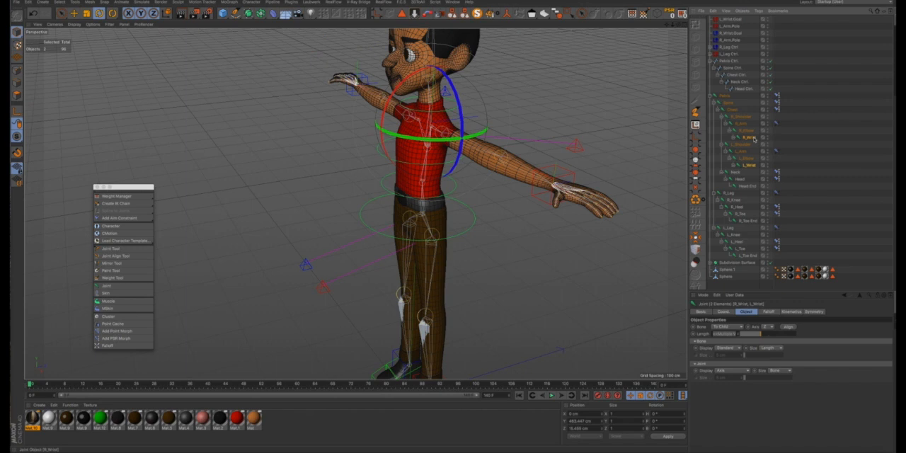
right_click(754, 138)
mouse_move(777, 78)
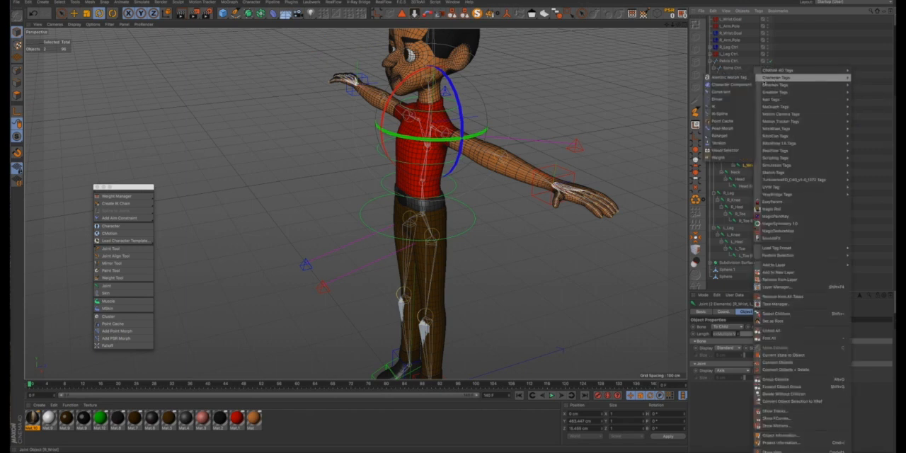
left_click(734, 92)
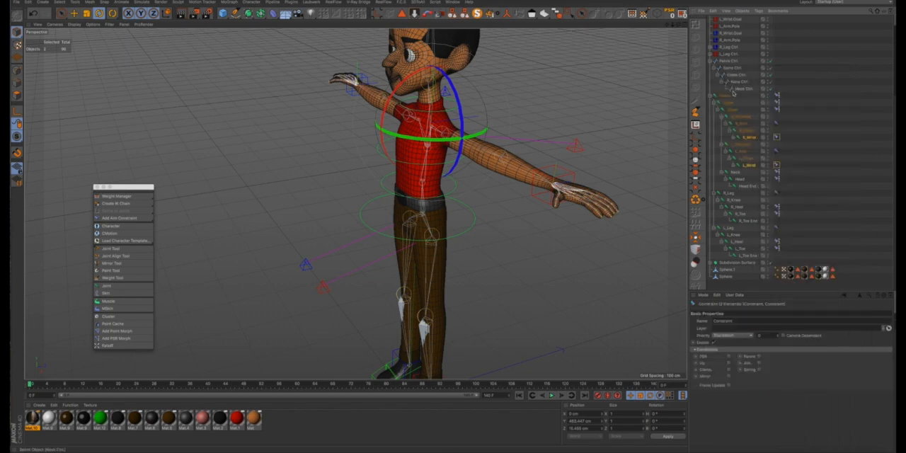
left_click(728, 358)
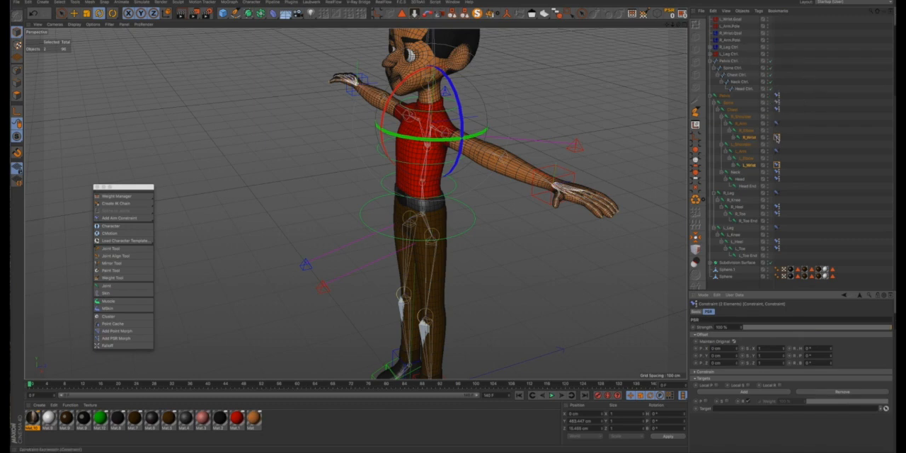
- Set R_Wrist.Goal as the target of the R_Wrist constraint and L_Wrist.Goal as the target of the L_Wrist constraint
left_click(776, 139)
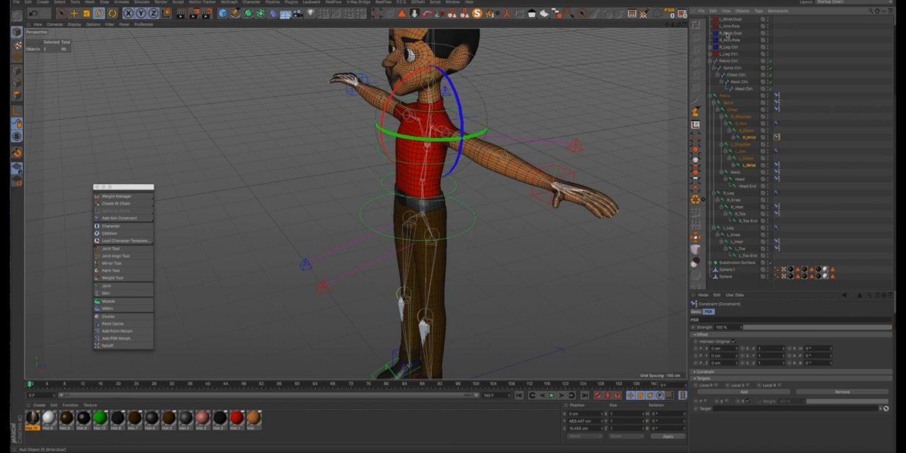
left_click(727, 32)
left_click_drag(740, 406, 736, 408)
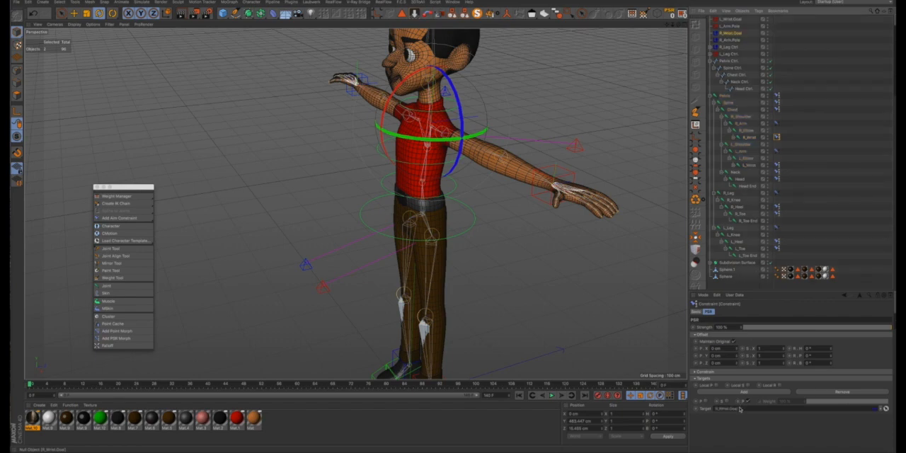
left_click(777, 165)
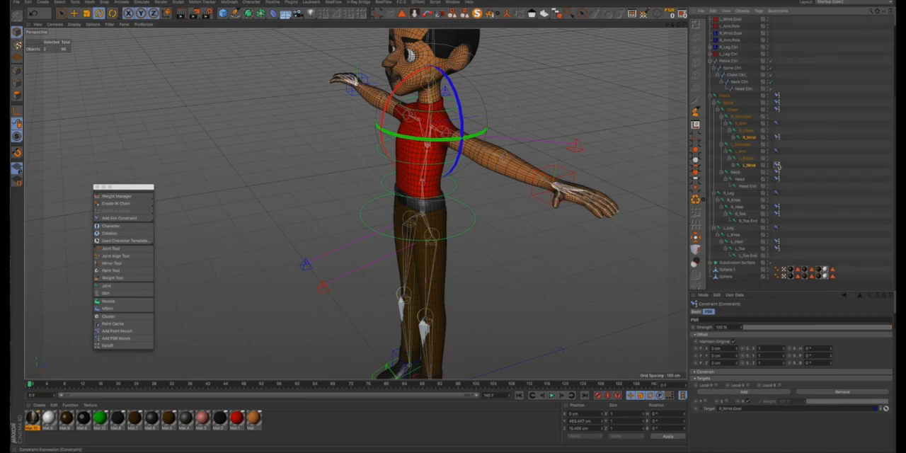
left_click(731, 20)
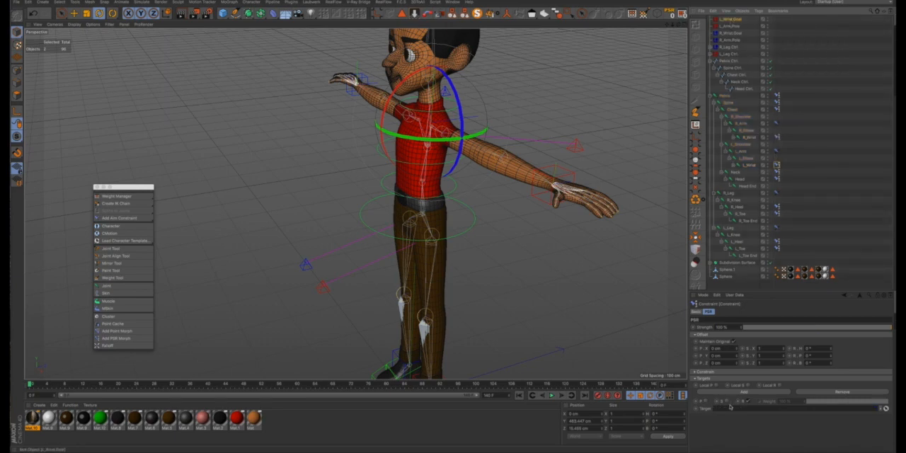
left_click_drag(730, 407, 730, 407)
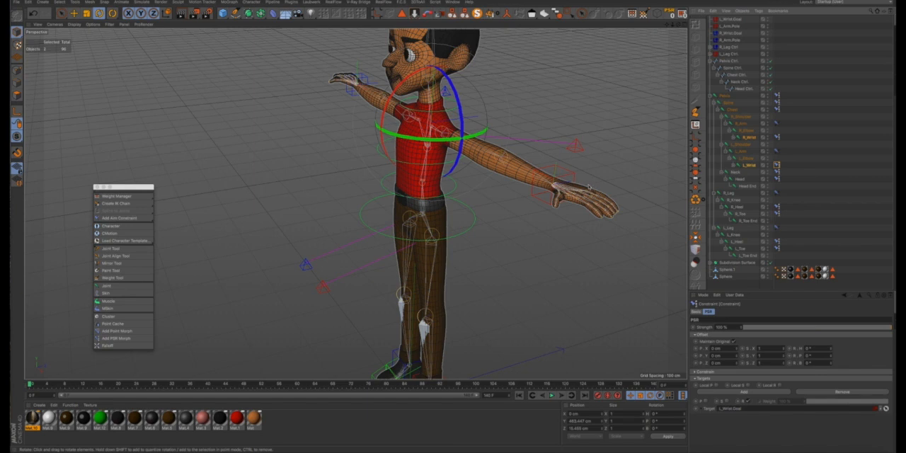
- Test the left wrist constraint by rotating L_Wrist.Goal, and undo the rotation
left_click(575, 177)
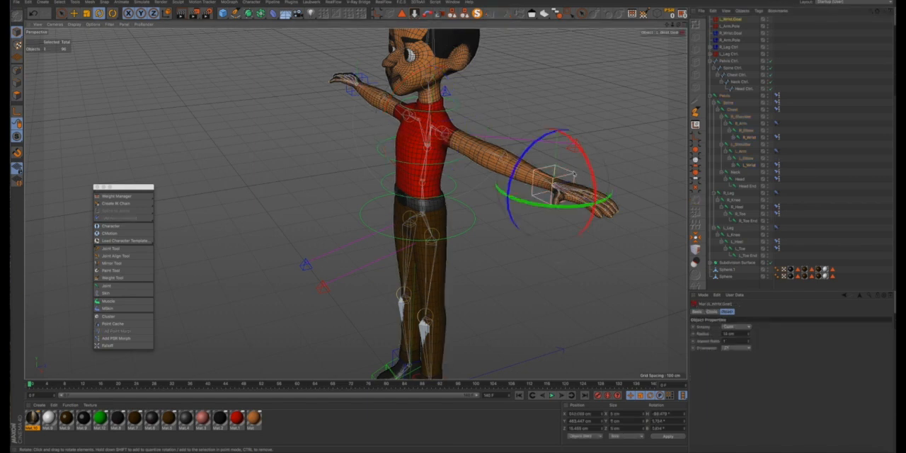
left_click_drag(585, 158, 584, 148)
left_click_drag(580, 193, 581, 194)
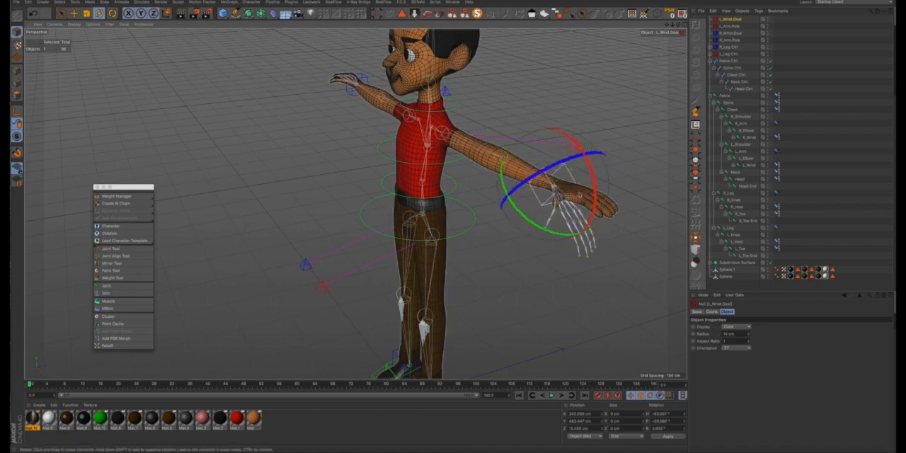
key("ctrl+z")
- Try nesting both wrist goals and both arm poles under Chest Ctrl, and undo the regrouping
left_click_drag(443, 149, 455, 171, "alt")
scroll(455, 172, "down", 4)
scroll(451, 179, "down", 2)
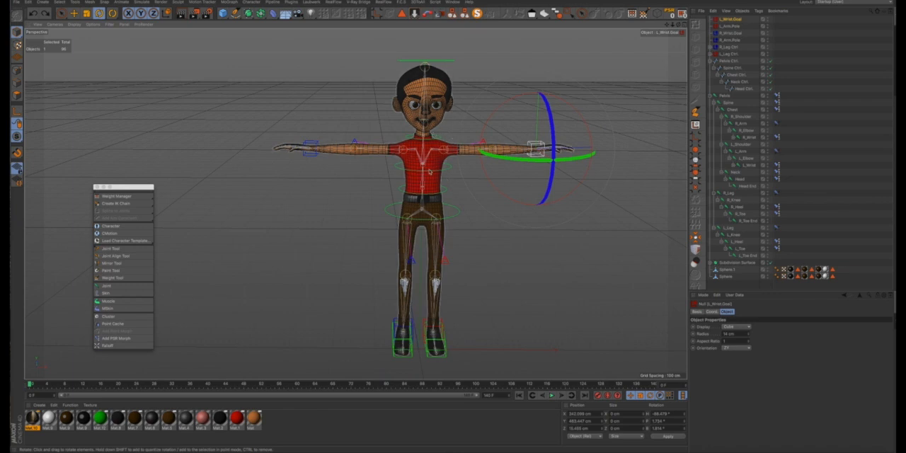
left_click_drag(428, 174, 434, 162, "alt")
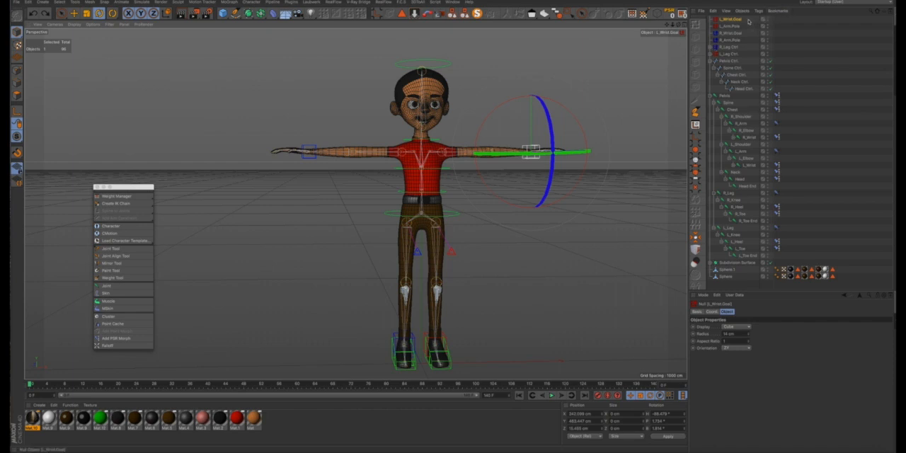
left_click_drag(749, 20, 720, 44)
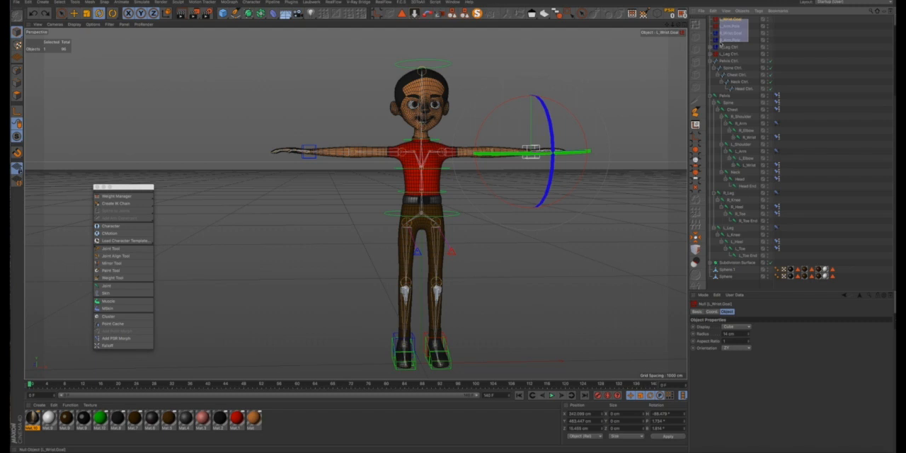
left_click_drag(720, 44, 720, 44)
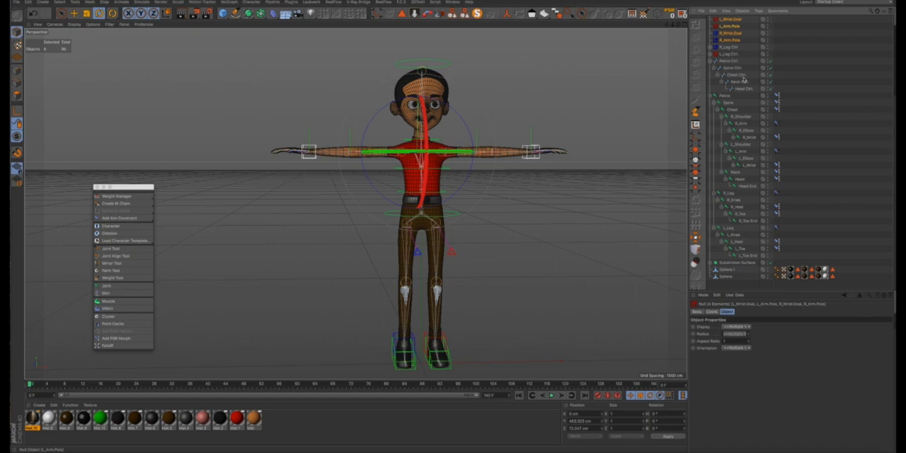
left_click_drag(743, 80, 743, 79)
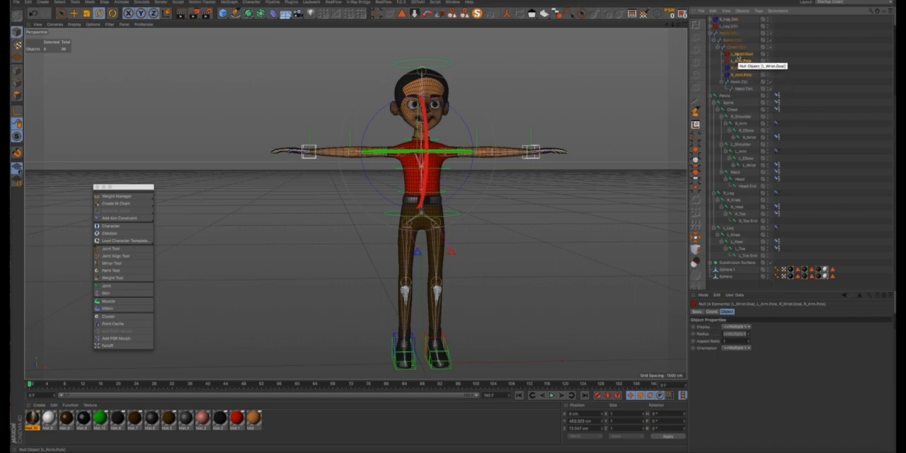
key("ctrl+z")
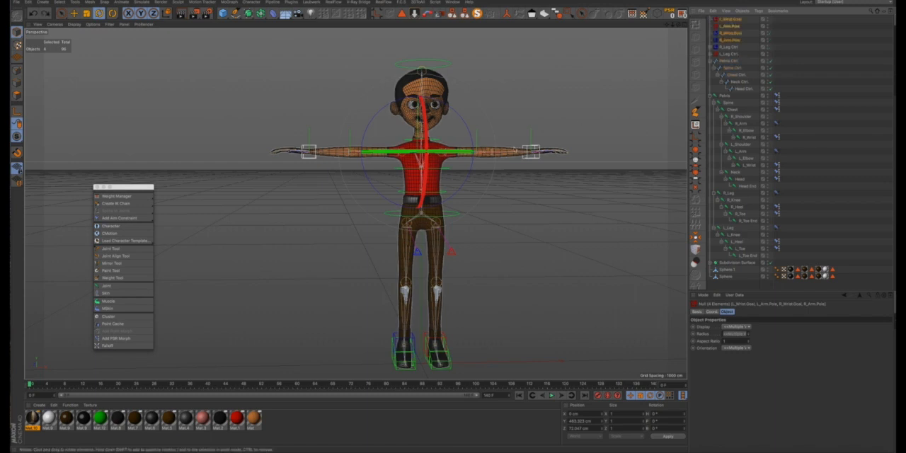
- Test how the arms behave with unparented arm controls by rotating Pelvis Ctrl, and undo the rotations
left_click(729, 62)
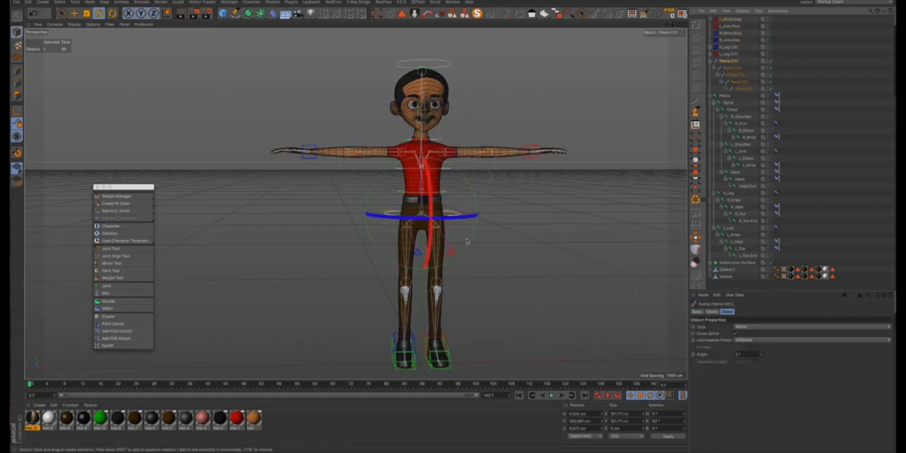
left_click_drag(433, 212, 491, 270)
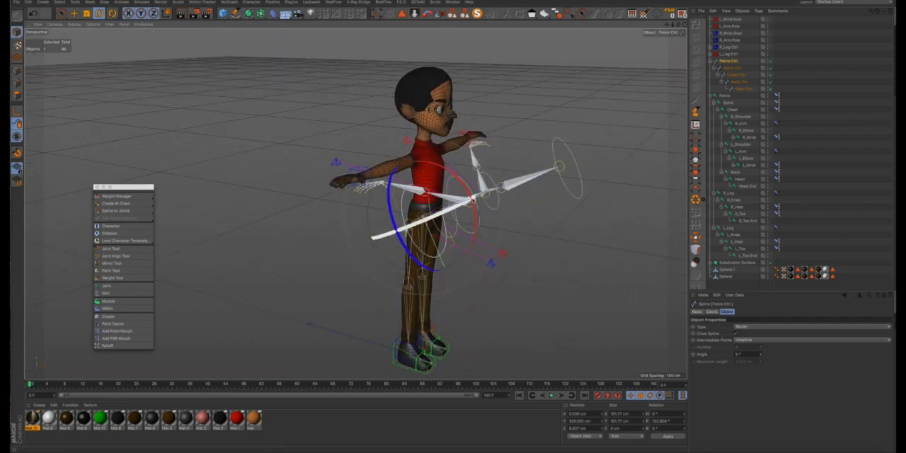
mouse_move(477, 223)
left_mouse_down()
mouse_move(473, 233)
mouse_move(474, 212)
left_mouse_up()
left_click_drag(401, 146, 459, 175)
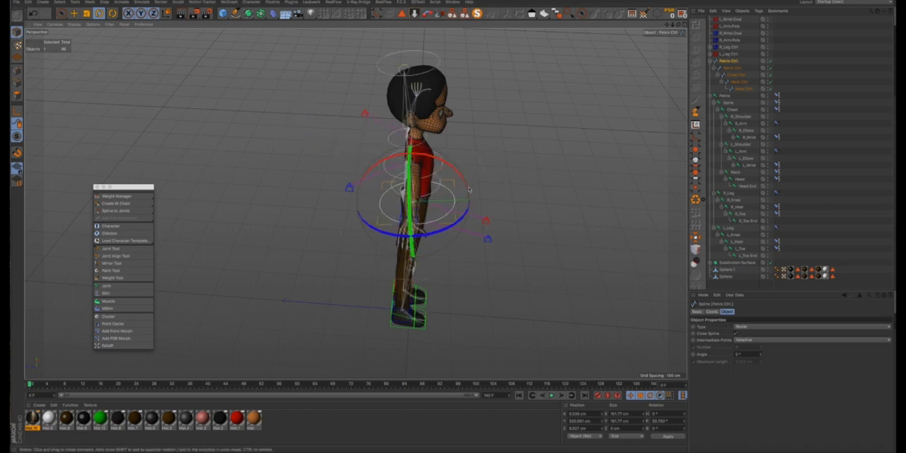
key("super+z")
key("super+z")
key("super+z")
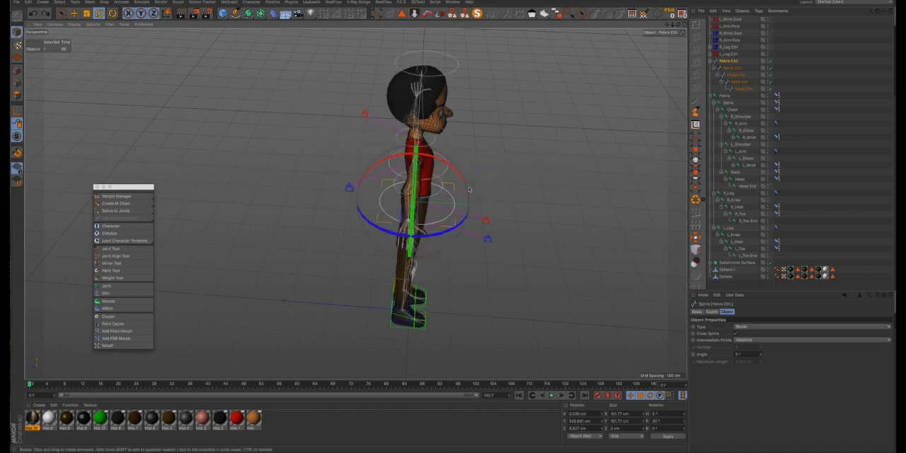
- Nest L_Wrist.Goal, L_Arm.Pole, R_Wrist.Goal and R_Arm.Pole under Chest Ctrl
left_click_drag(441, 195, 419, 198, "alt")
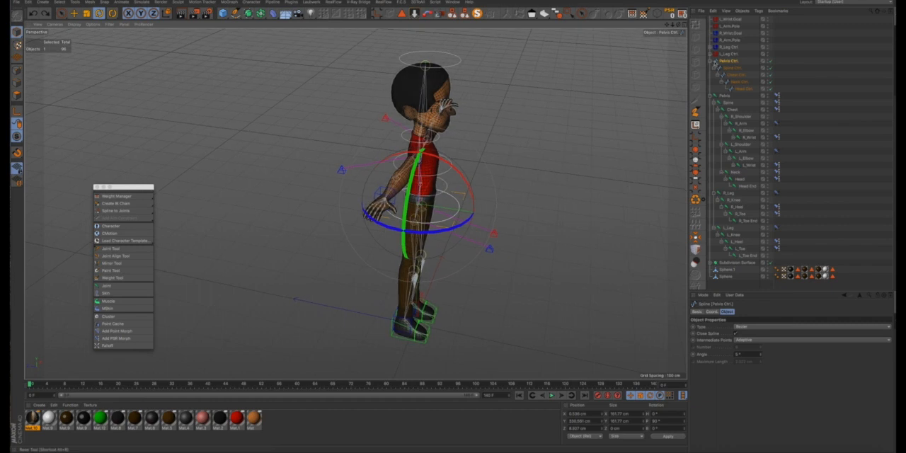
left_click_drag(748, 19, 727, 31)
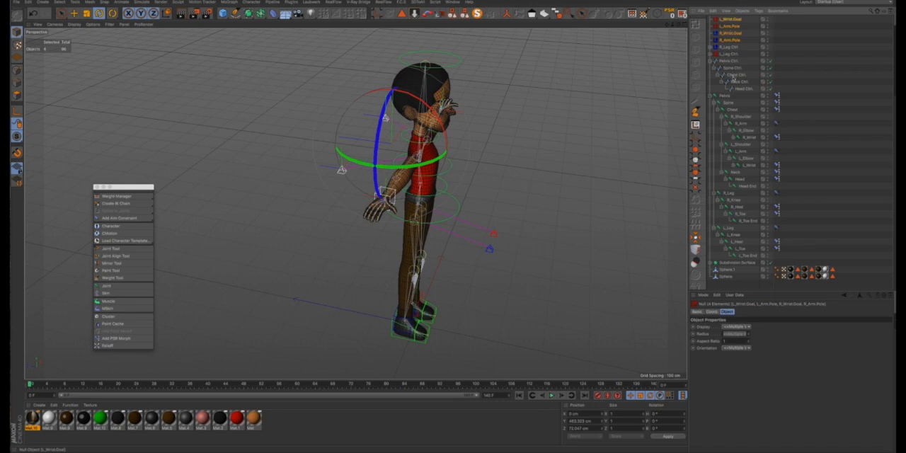
left_click_drag(731, 76, 732, 80)
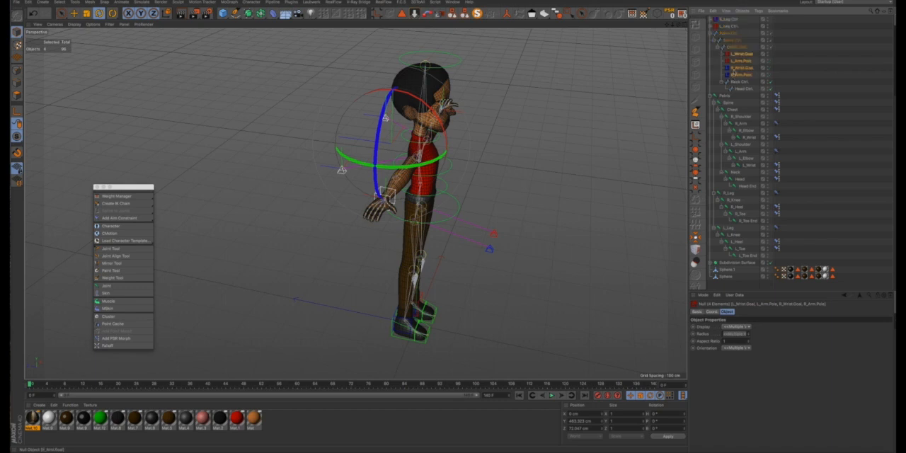
- Test whether the arms follow the body by rotating Pelvis Ctrl, and undo the rotation
left_click(728, 33)
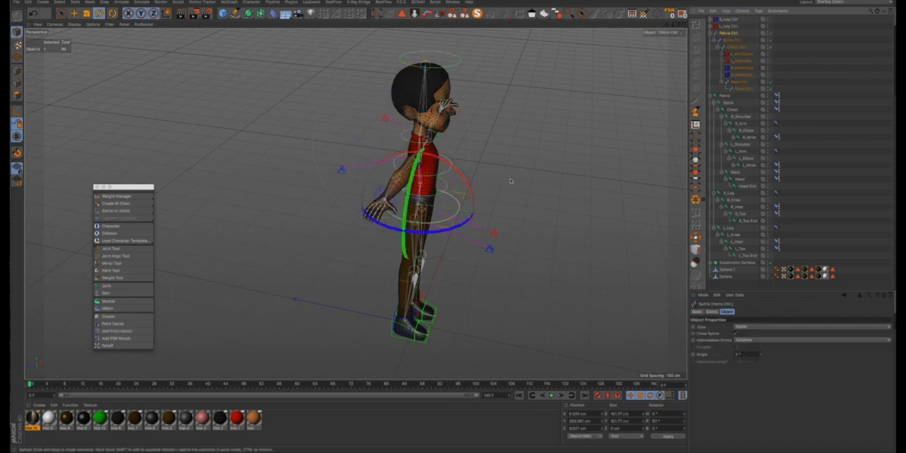
left_click_drag(476, 192, 367, 152)
key("ctrl+z")
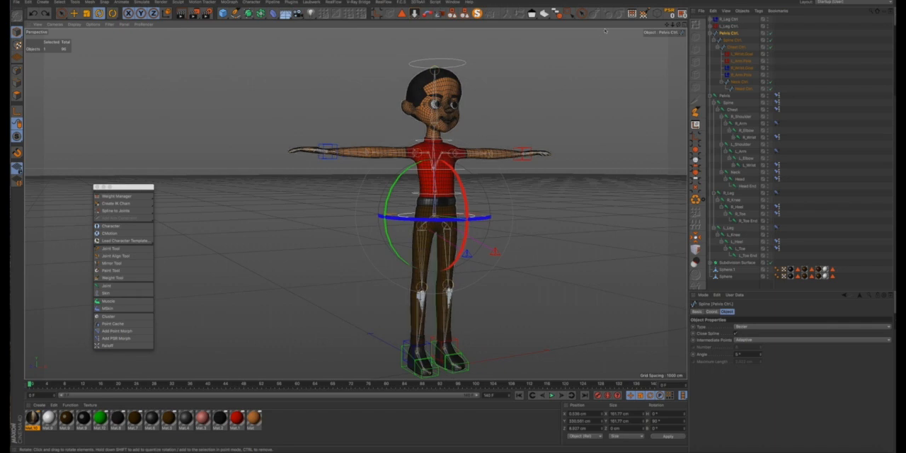
- Collapse the Pelvis Ctrl and Pelvis joint hierarchies, and select the two eye objects Sphere.1 and Sphere
left_click(710, 35)
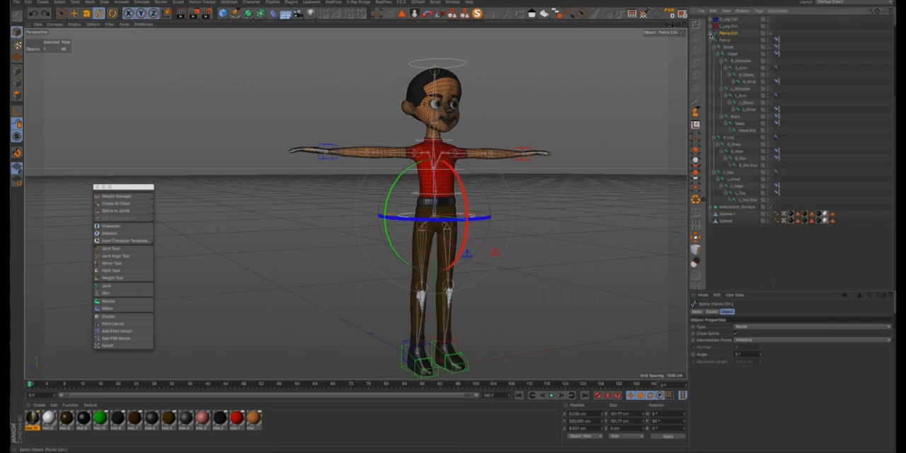
left_click(712, 40)
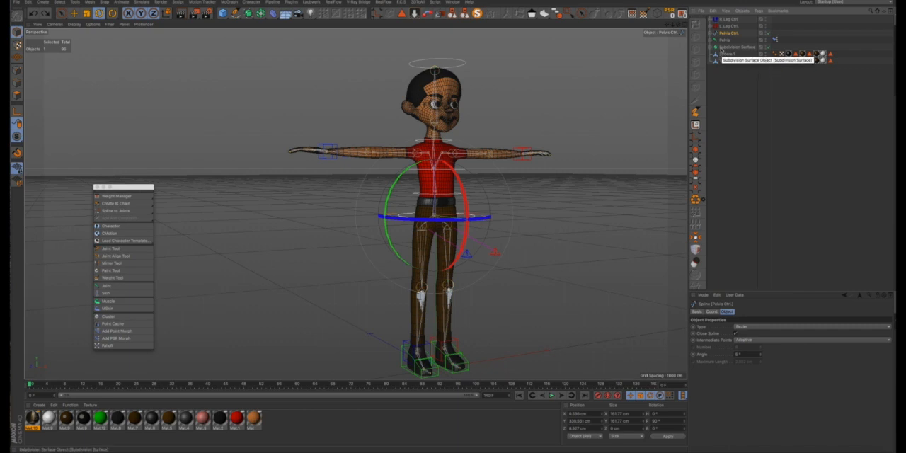
left_click(723, 55)
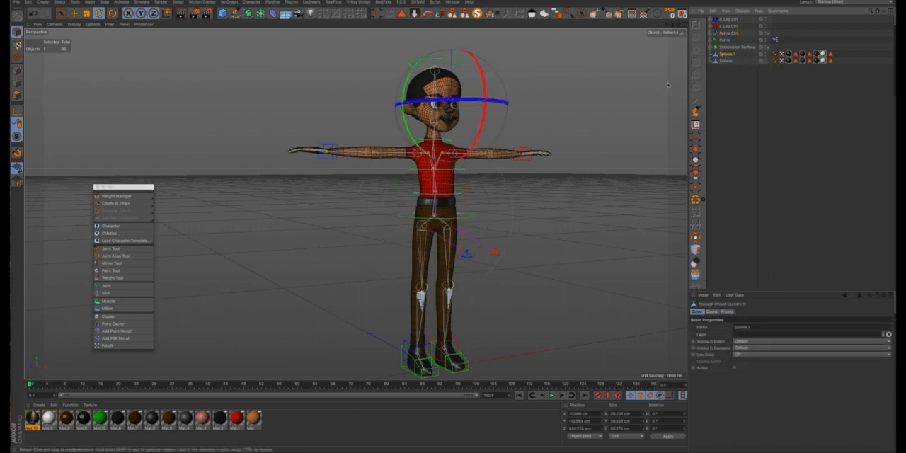
left_click(725, 60, "ctrl")
- Check that the two spheres are the eyeballs by moving them forward out of the head, and undo the move
left_click_drag(469, 99, 454, 126, "alt")
key("e")
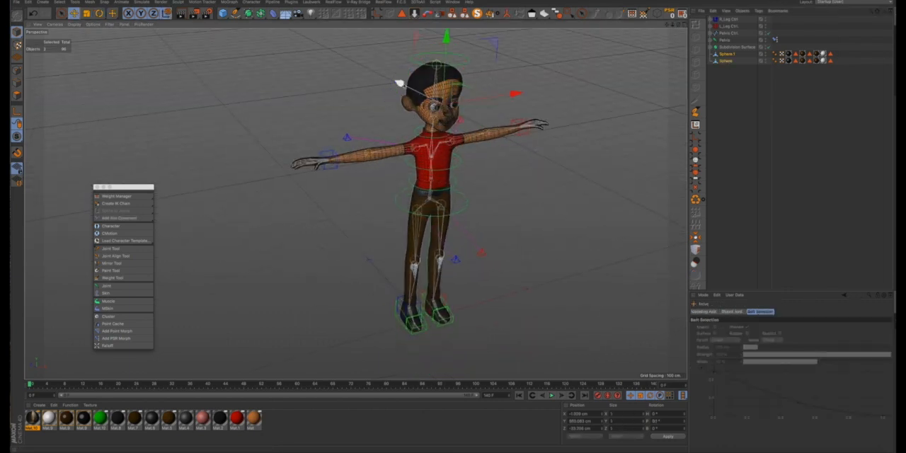
left_click_drag(402, 86, 440, 104)
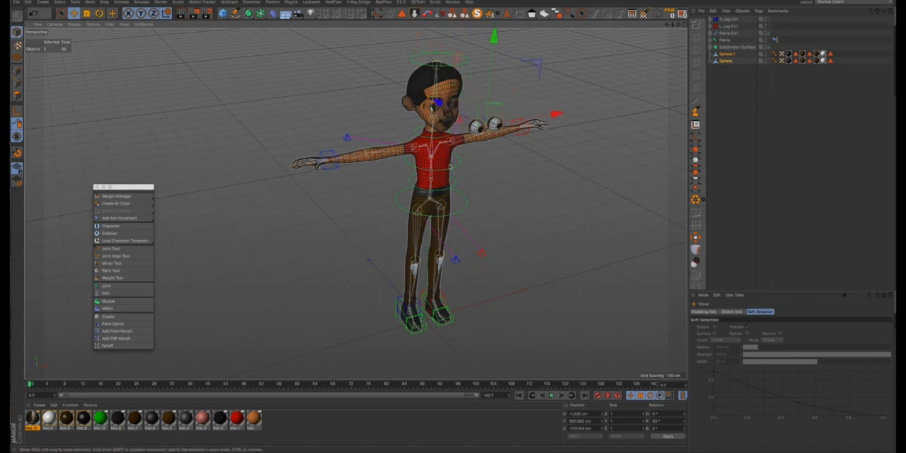
scroll(441, 106, "up", 6)
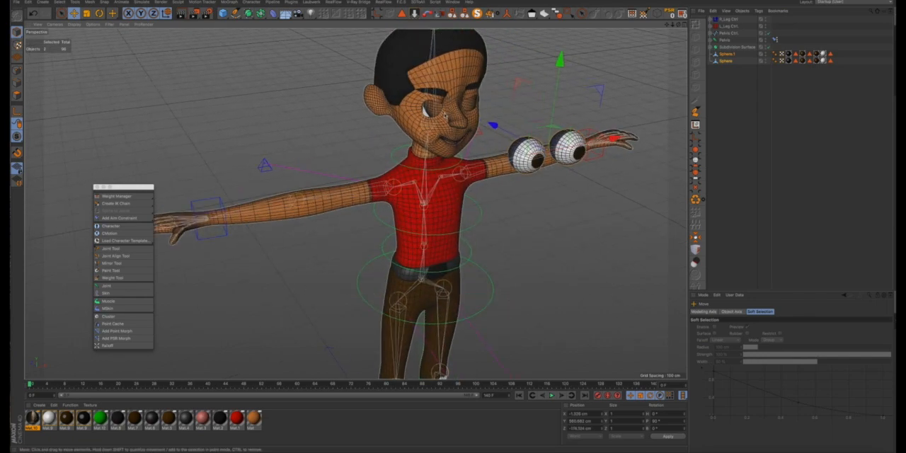
left_click_drag(447, 122, 425, 118, "alt")
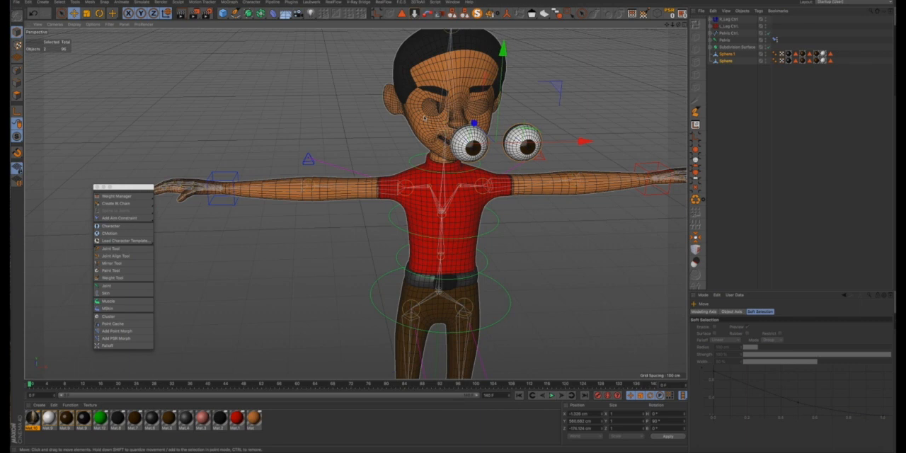
key("ctrl+z")
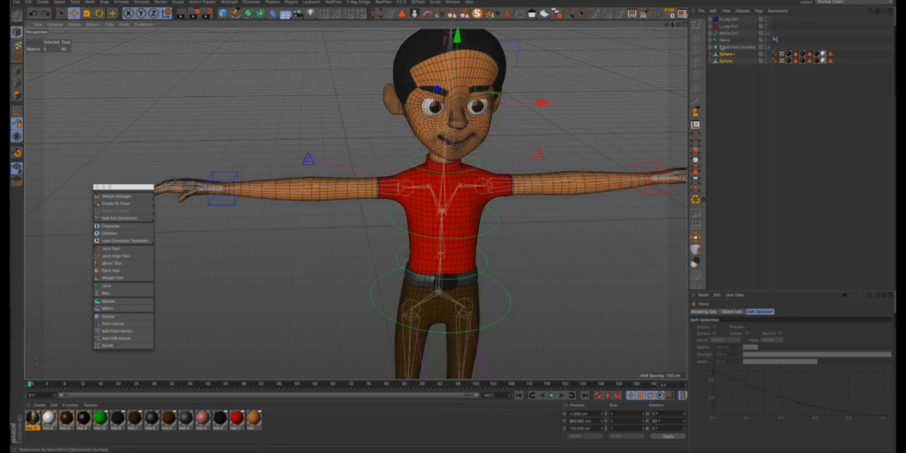
- Expand the Pelvis joint hierarchy and nest Sphere.1 and Sphere under the Head joint
left_click(712, 40, "ctrl")
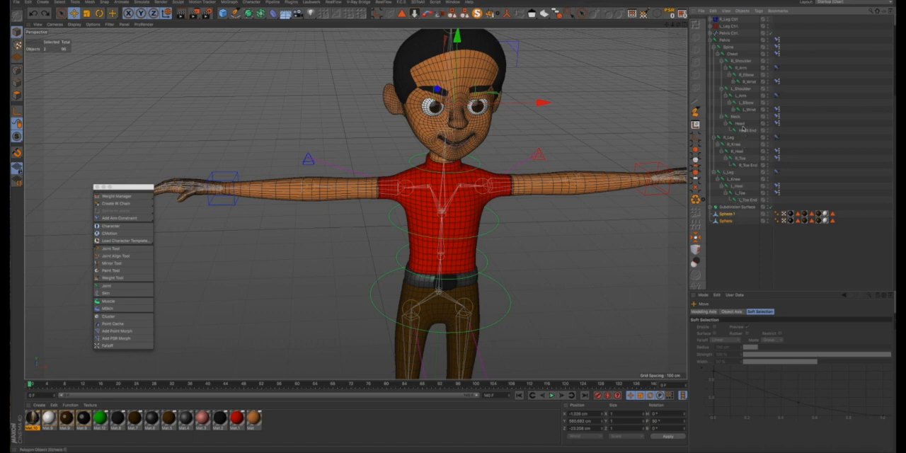
left_click_drag(743, 128, 737, 126)
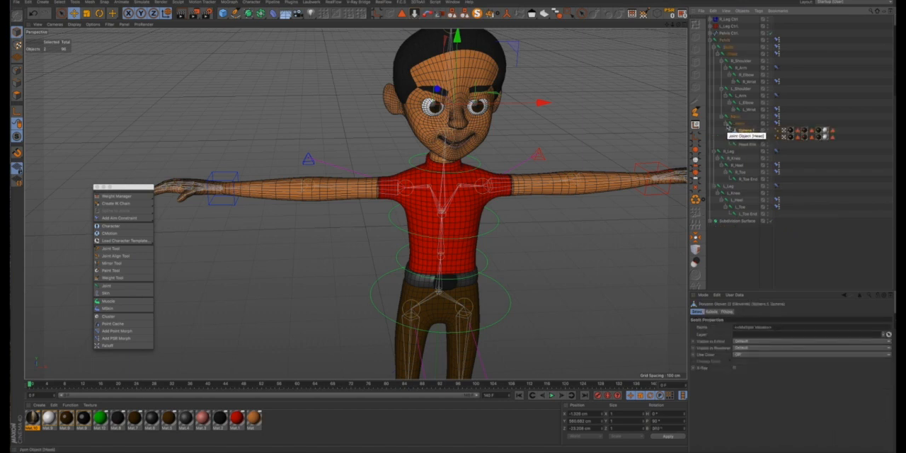
- Test whether the eyes follow the head by rotating Pelvis Ctrl, and undo the rotation
left_click(720, 33)
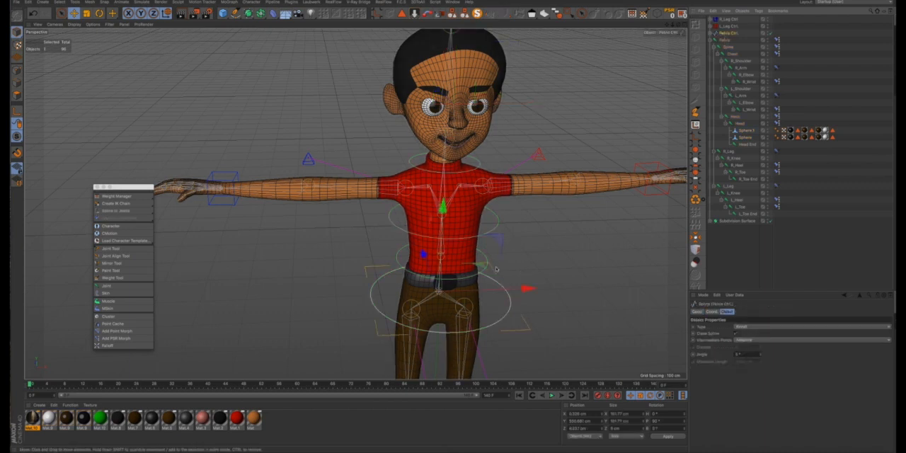
key("r")
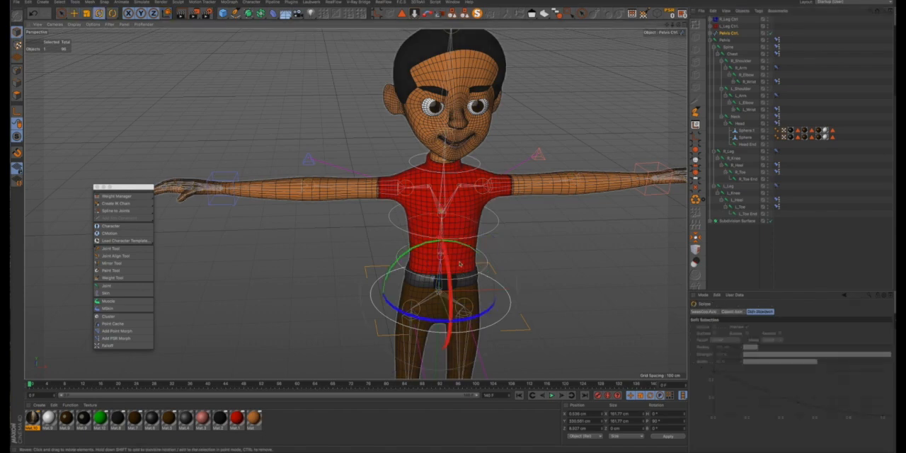
mouse_move(464, 247)
left_mouse_down()
mouse_move(437, 240)
mouse_move(465, 249)
mouse_move(431, 248)
mouse_move(461, 253)
left_mouse_up()
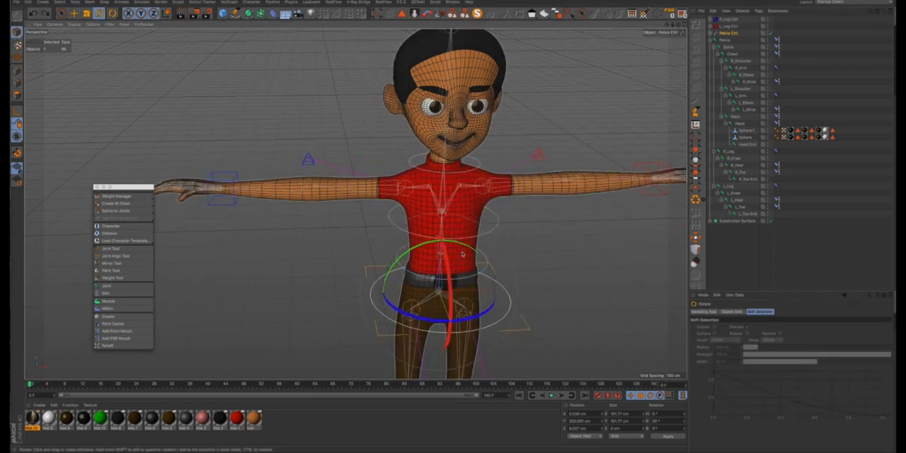
- Freeze all transformations on every leg control, Pelvis Ctrl and the whole Pelvis joint hierarchy, then clear the selection
left_click(730, 242)
left_click_drag(743, 20, 719, 71)
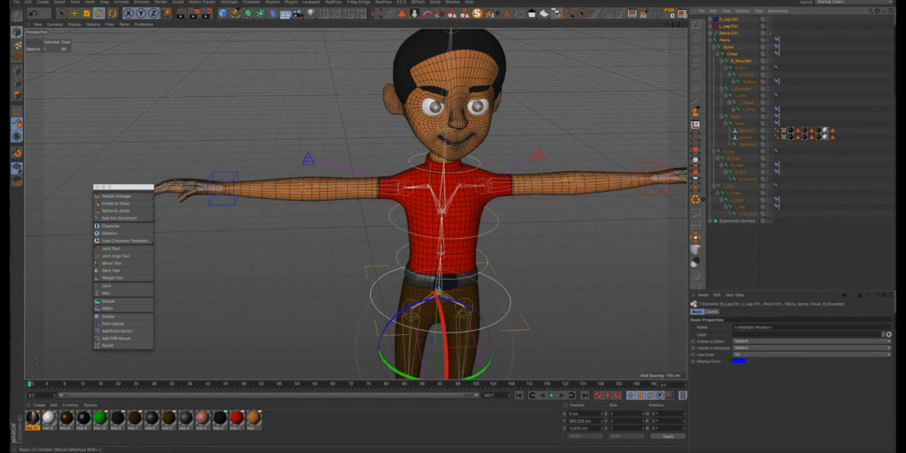
left_click(711, 312)
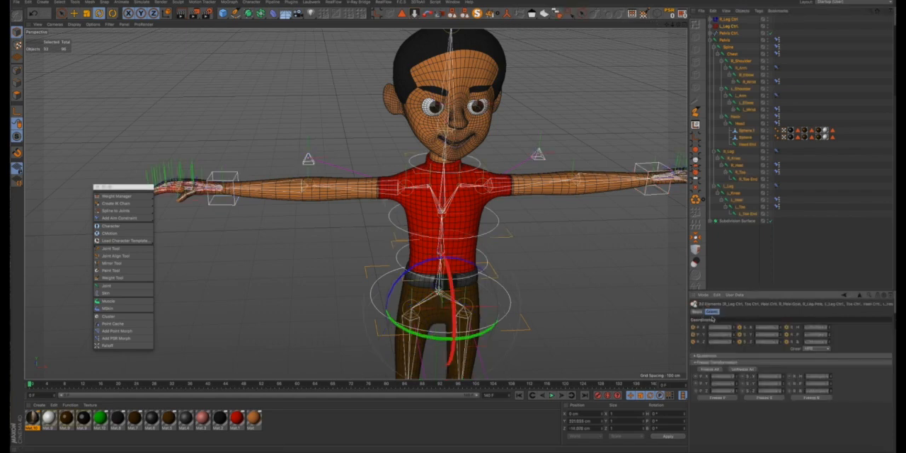
left_click(707, 372)
left_click(738, 278)
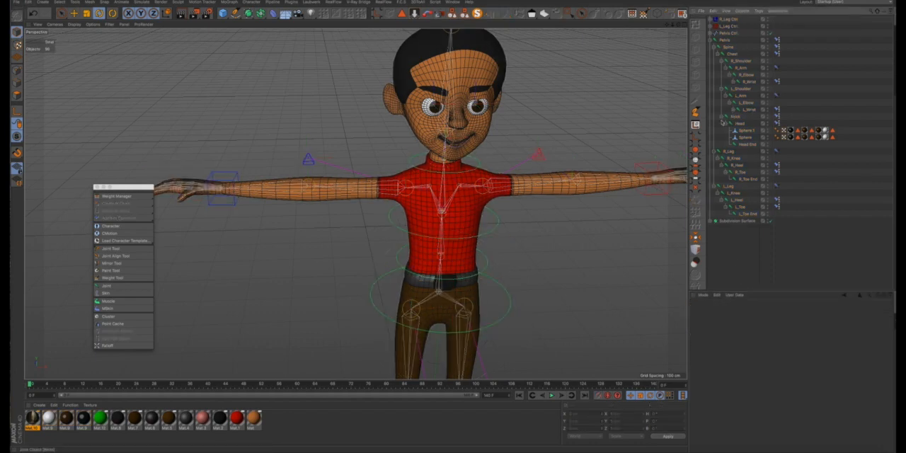
scroll(459, 120, "down", 5)
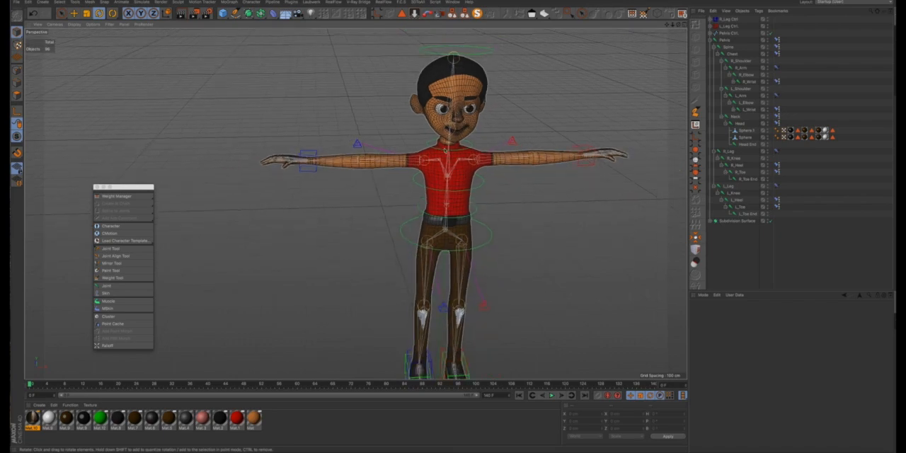
mouse_move(444, 161)
left_mouse_down("alt")
mouse_move(400, 125)
mouse_move(424, 135)
mouse_move(368, 142)
mouse_move(453, 149)
mouse_move(473, 173)
mouse_move(444, 169)
left_mouse_up("alt")
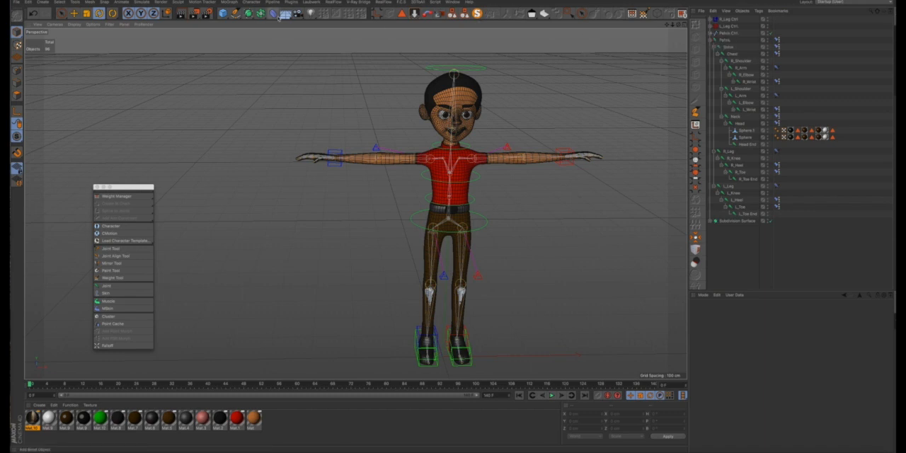
left_click(257, 12)
left_click(223, 12)
left_click(222, 13)
left_click(240, 22)
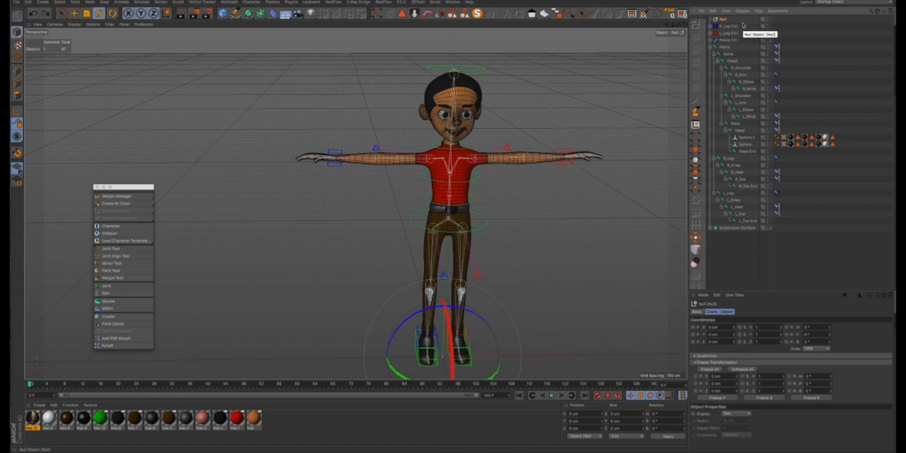
key("Delete")
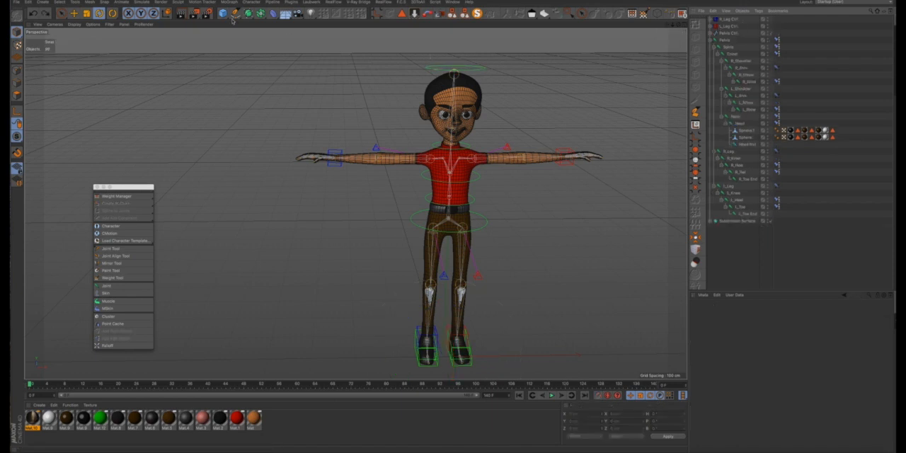
- Activate the Pen tool and enable snapping, with Axis Snap off and Workplane Snap on
left_click(235, 14)
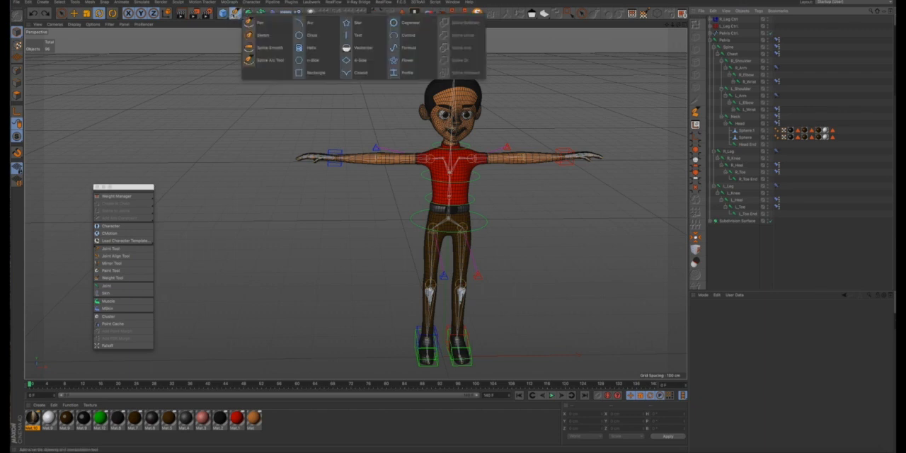
left_click(261, 24)
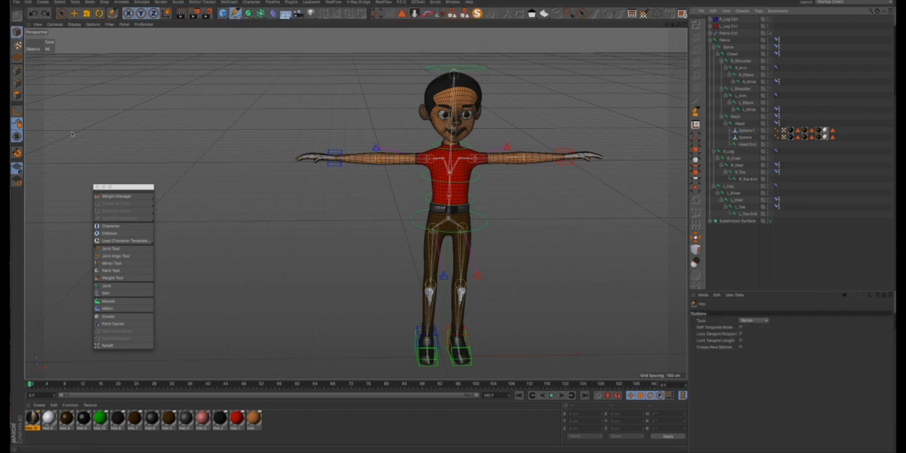
left_click_drag(119, 188, 172, 109)
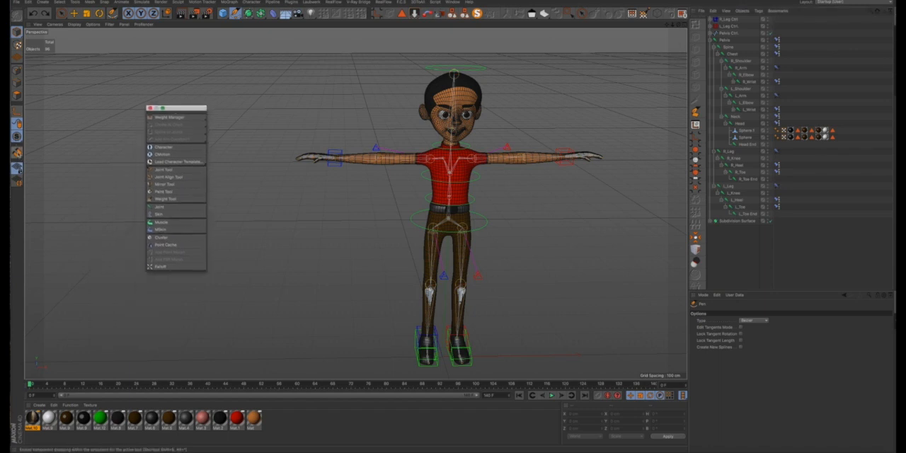
left_click_drag(17, 152, 83, 87)
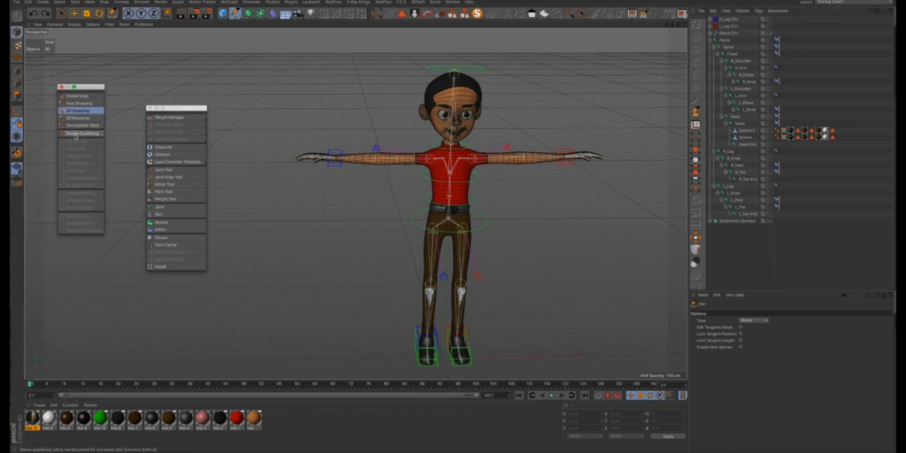
left_click(78, 98)
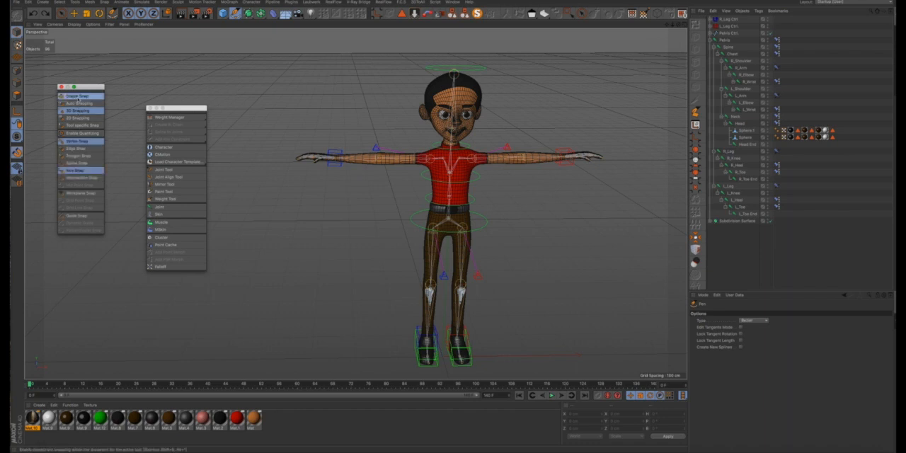
left_click(75, 172)
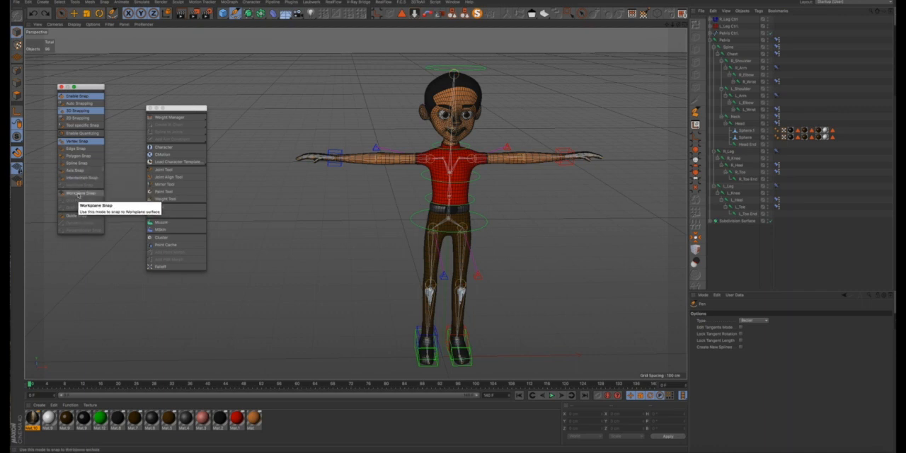
left_click(79, 193)
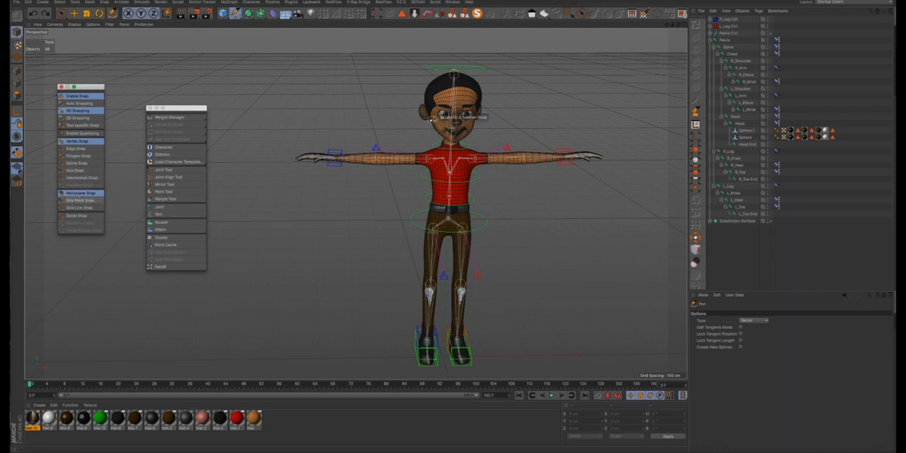
- Switch to the four-view layout and turn on Axis Snap for drawing in the Top view
left_click(684, 26)
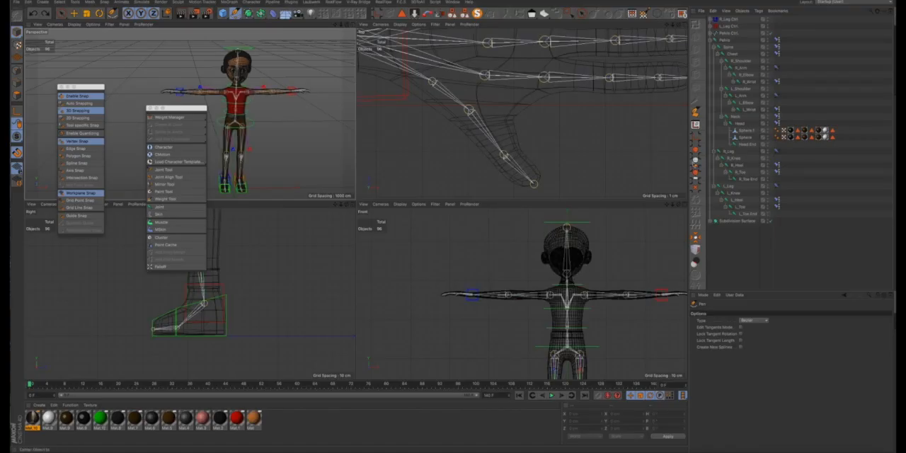
scroll(630, 118, "down", 10)
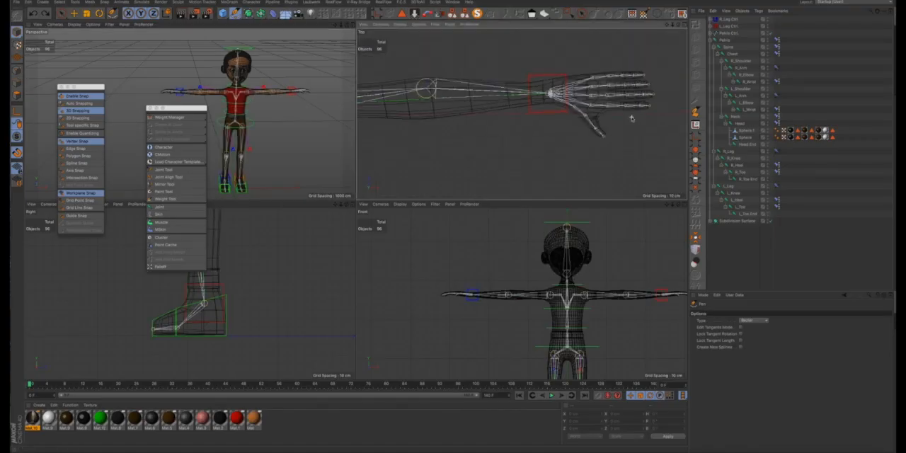
scroll(539, 117, "up", 8)
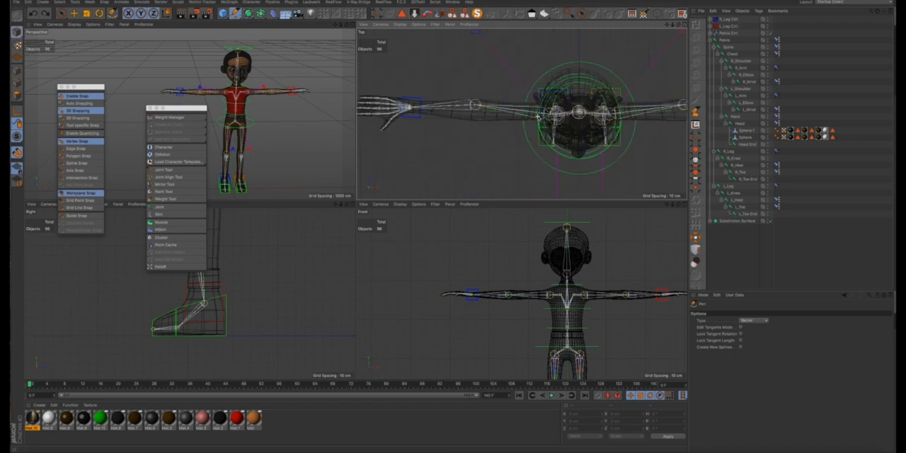
scroll(539, 117, "down", 7)
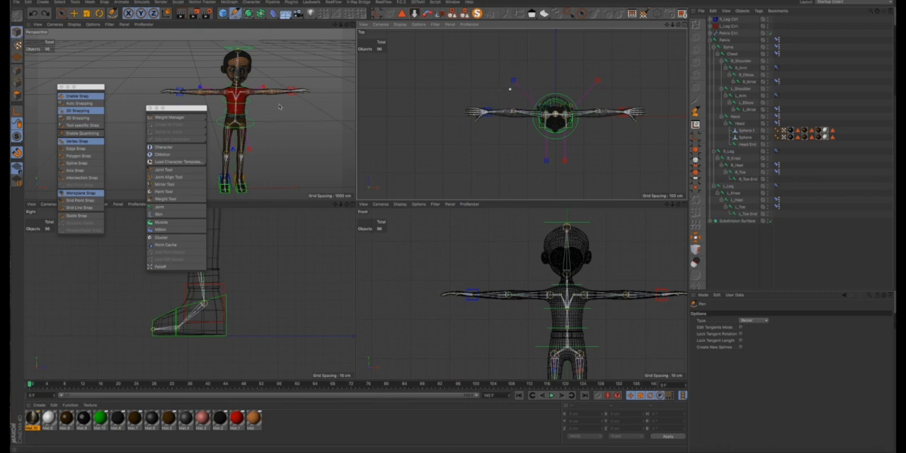
left_click(75, 170)
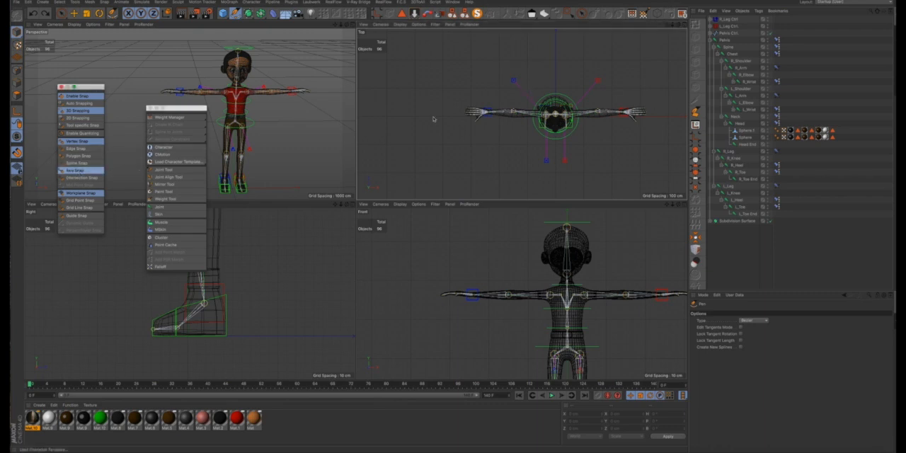
- Try to draw a three-point pointed spline behind the character in the Top view, and undo it
left_click(528, 89)
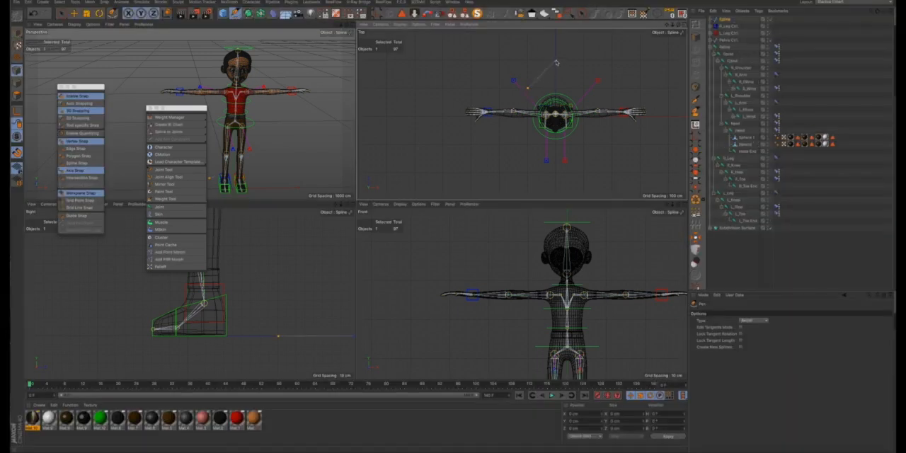
left_click(555, 63)
left_click(583, 89)
key("ctrl+z")
key("ctrl+z")
key("ctrl+z")
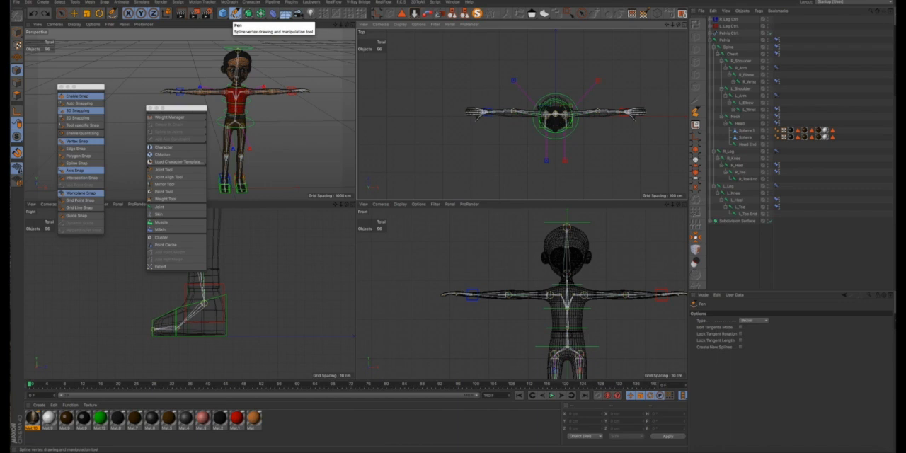
- Retry the pointed spline behind the character with the Pen tool in the Top view, and undo the placed points
left_click(236, 13)
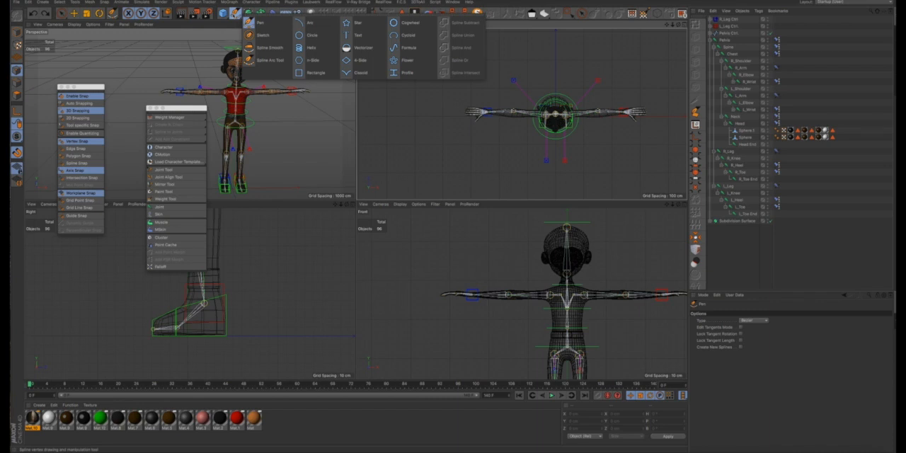
left_click(528, 89)
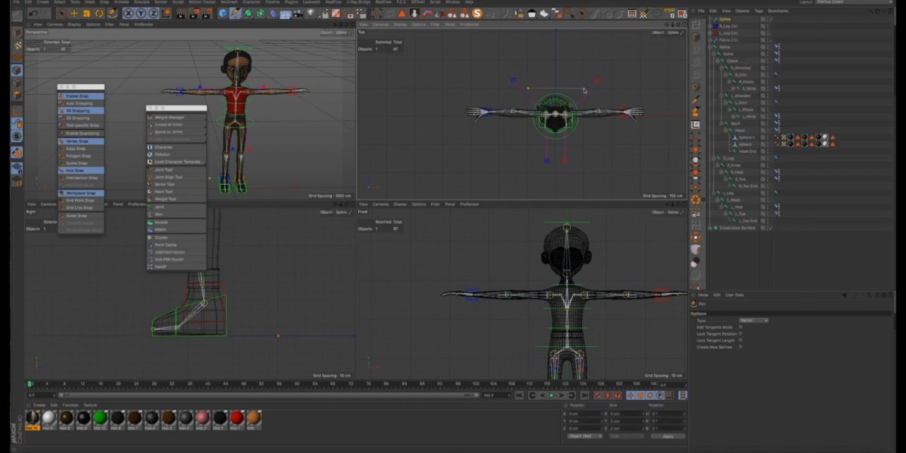
key("ctrl+z")
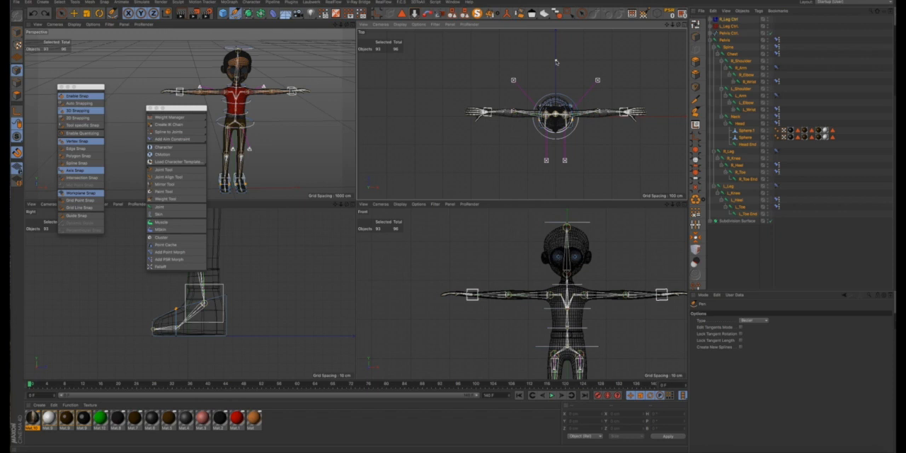
left_click(556, 61)
left_click(528, 90)
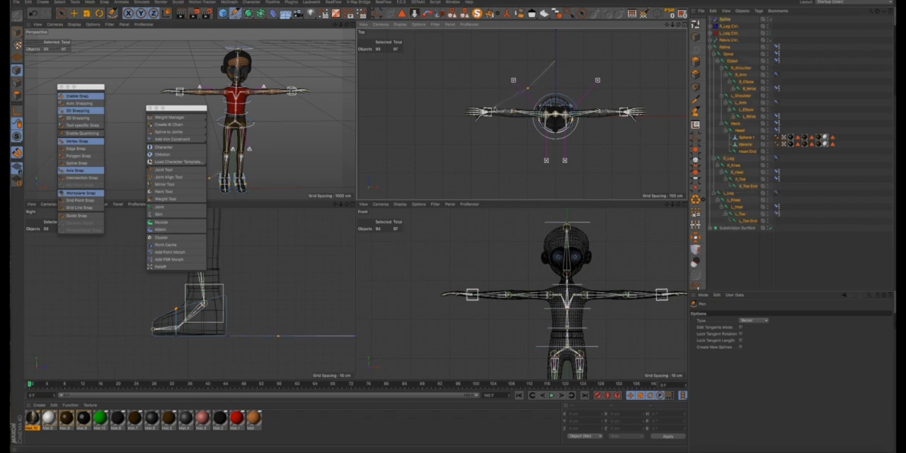
scroll(493, 111, "up", 5)
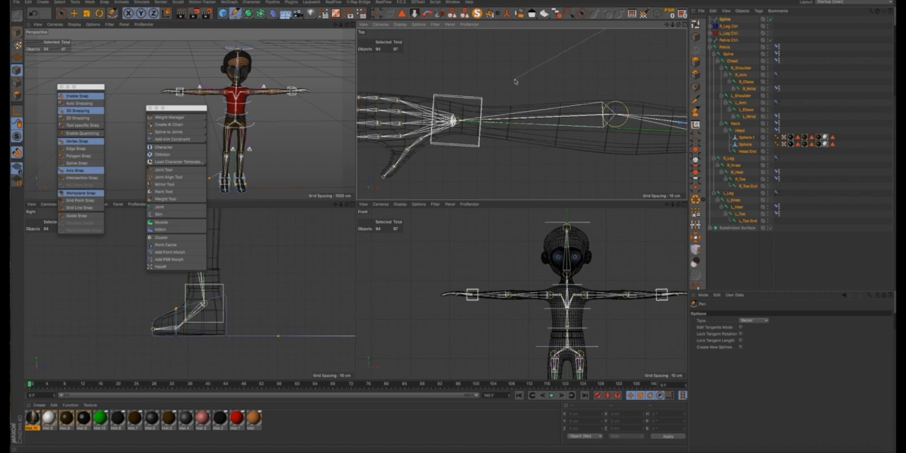
key("super+z")
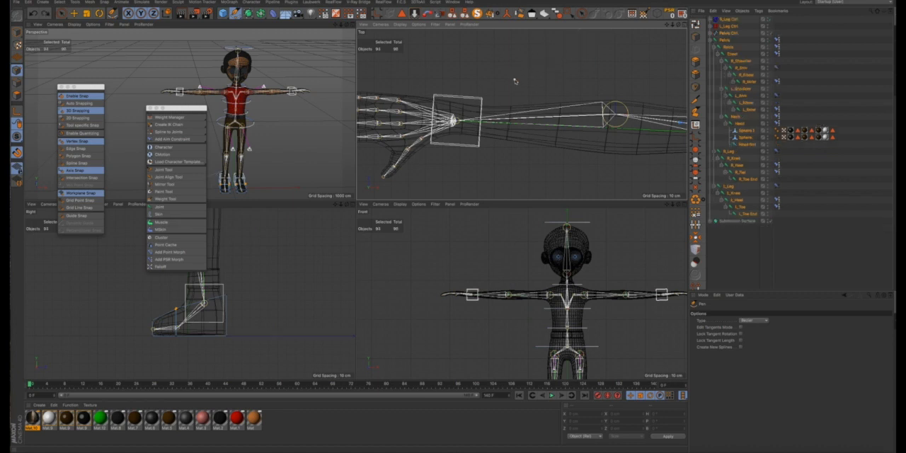
- Clear the object selection with the Move tool and maximize the Top view on the character
scroll(532, 83, "down", 15)
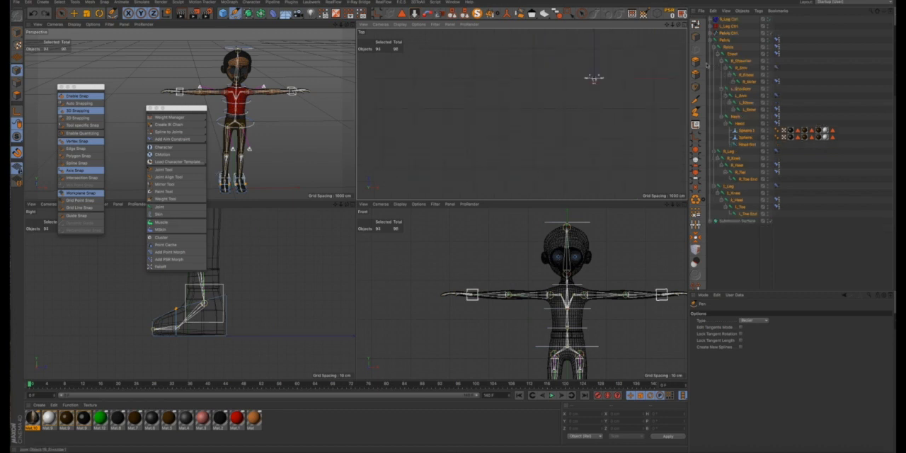
left_click(74, 13)
left_click(715, 107)
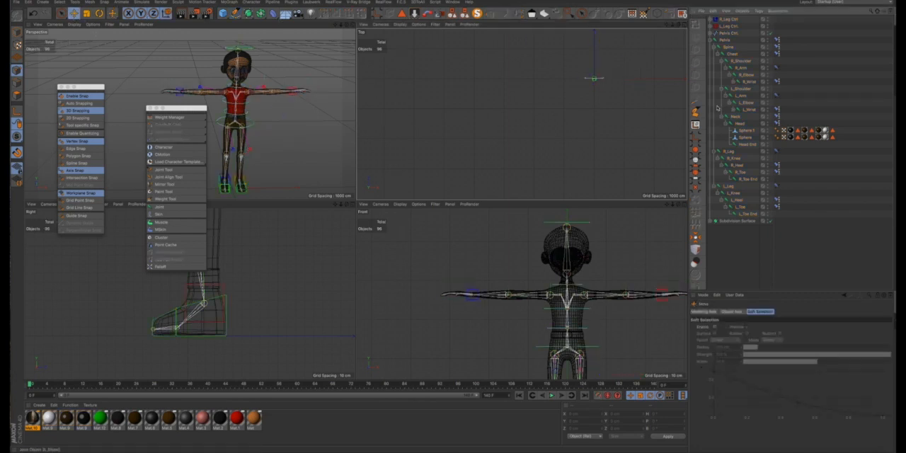
left_click_drag(666, 25, 520, 114)
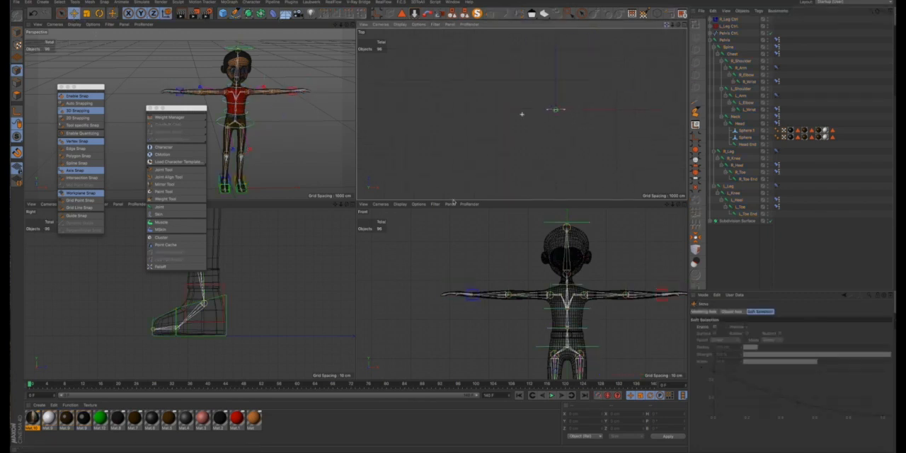
left_click(683, 25)
scroll(414, 204, "up", 3)
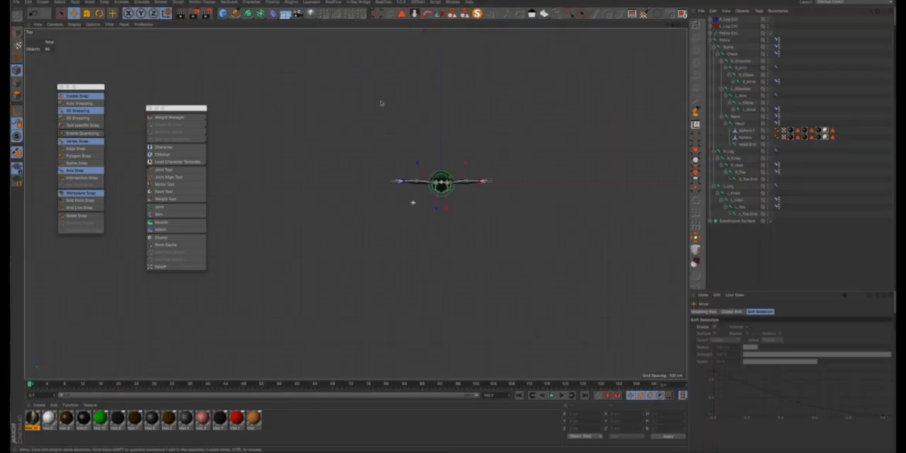
- Activate the Pen tool for drawing a spline around the character in the Top view
left_click(235, 12)
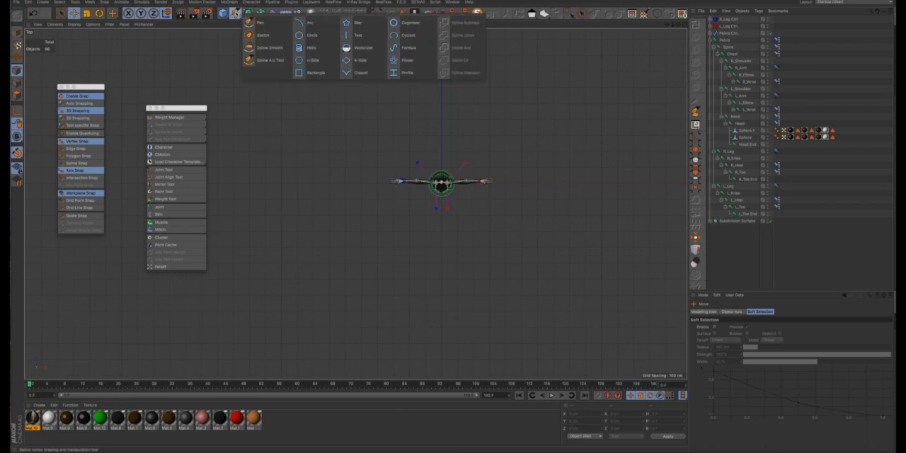
left_click(258, 23)
scroll(437, 177, "up", 5)
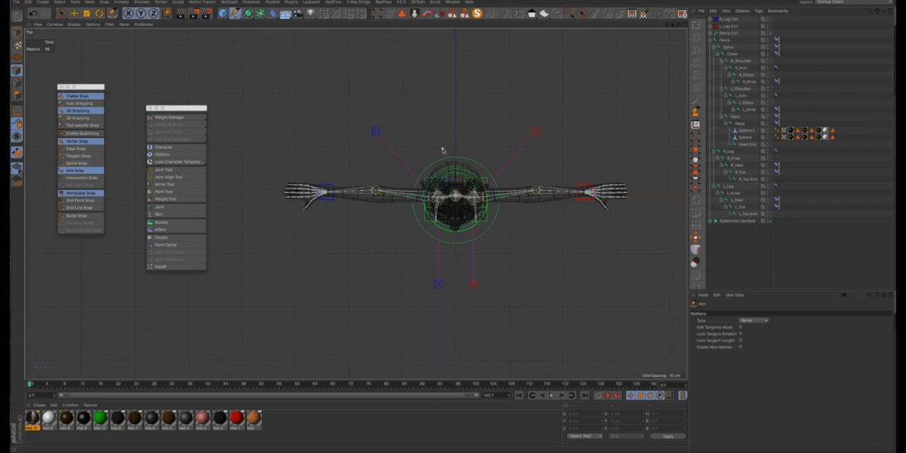
- Try to draw an arrow outline with its tip just behind the character, and undo the placed points
left_click(455, 94)
left_click(404, 148)
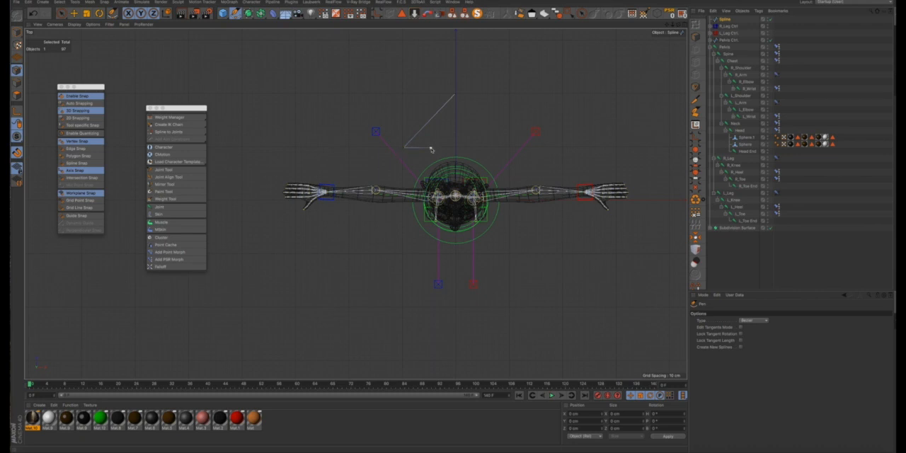
key("super+z")
key("super+z")
key("super+z")
- Draw a closed, straight-edged arrow spline behind the character, with its tip on the centre axis pointing away from the body
left_click(456, 41)
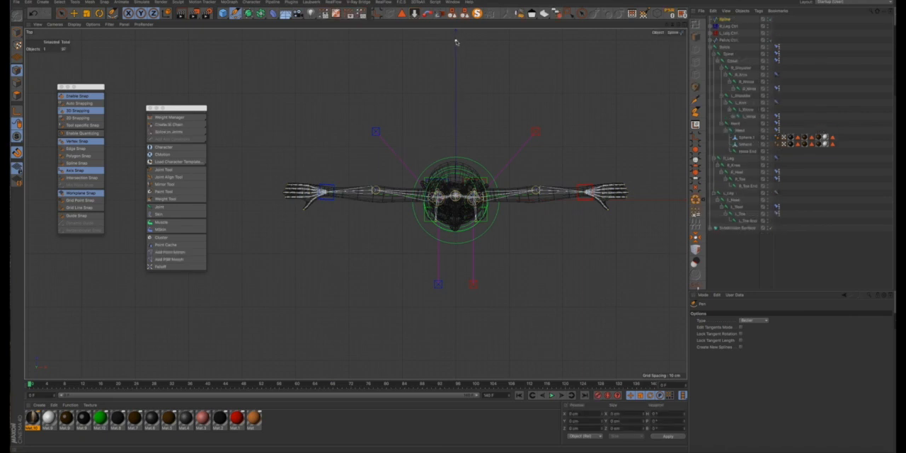
left_click(401, 94)
left_click(430, 93)
left_click(478, 145)
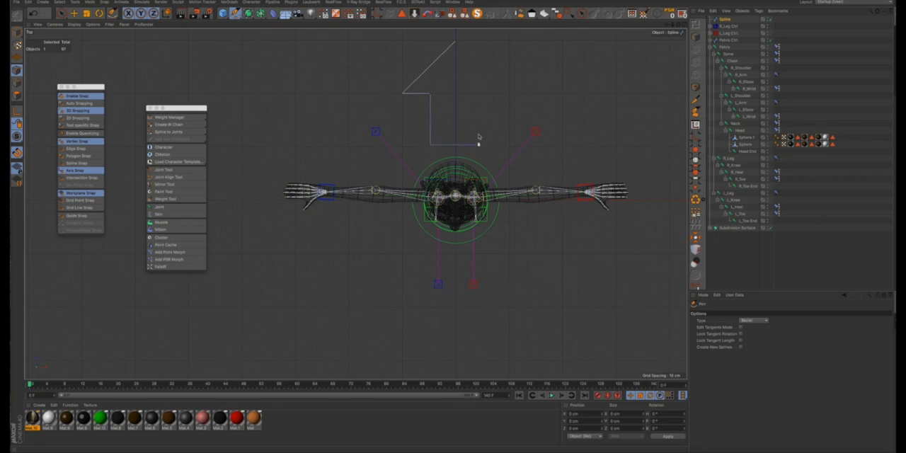
left_click(479, 94)
left_click(456, 43)
- Select the arrowhead's right corner point with Rectangle Selection and shift it slightly outward along X
scroll(470, 131, "up", 5)
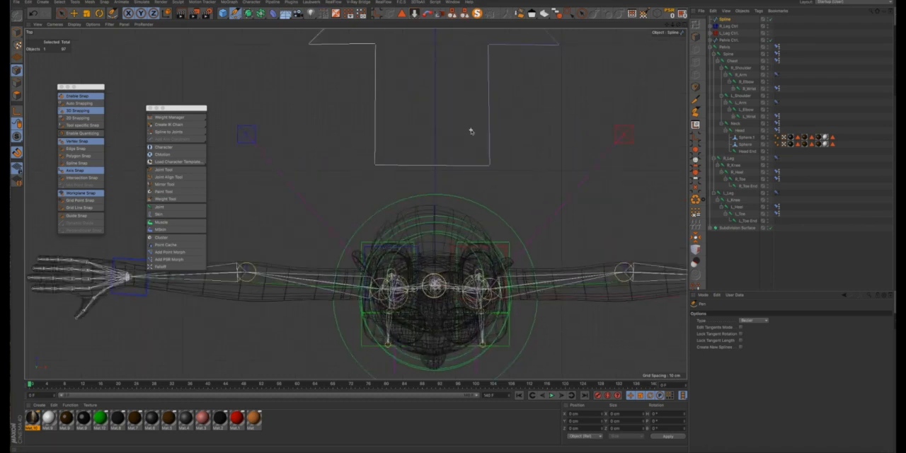
left_click_drag(666, 26, 660, 29)
scroll(465, 226, "down", 2)
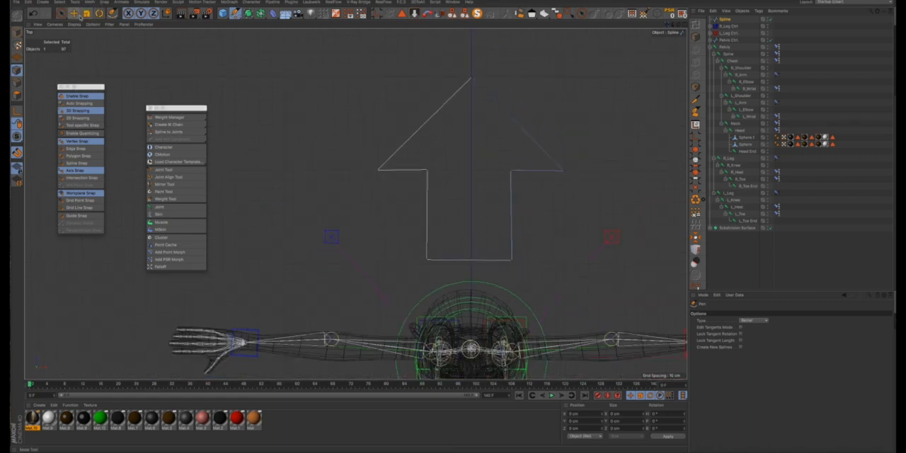
left_click(569, 14)
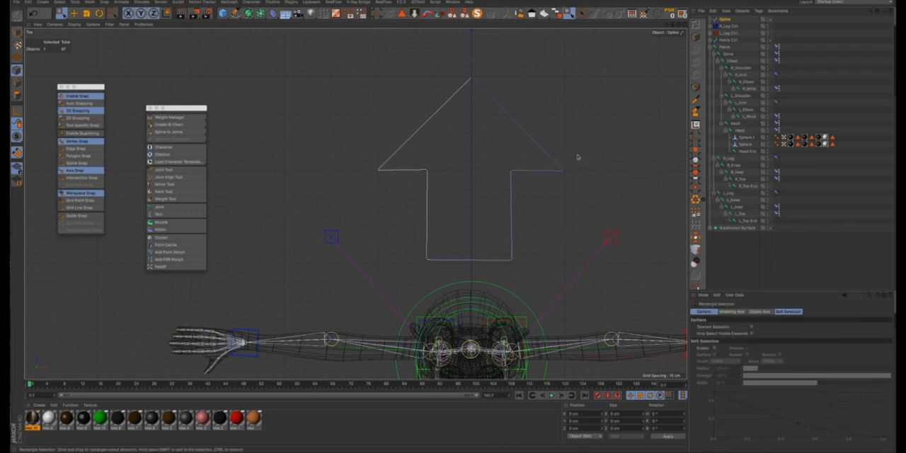
left_click_drag(577, 157, 552, 188)
left_click_drag(643, 170, 653, 170)
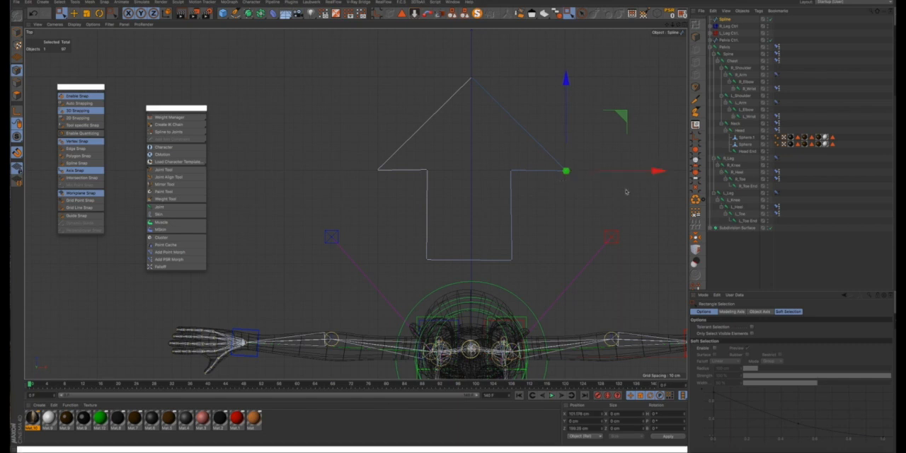
- Nudge the arrow's two base points and the shaft's inner corner points so the shaft is centred on the axis
left_click_drag(558, 242, 406, 273)
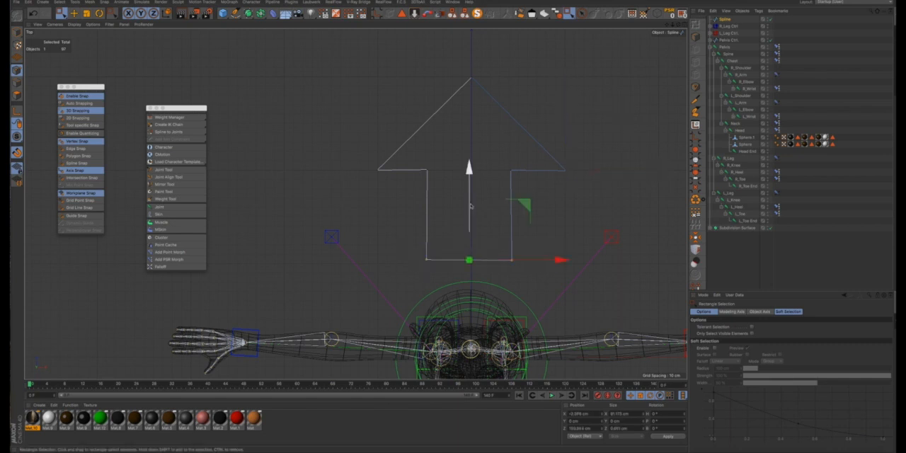
left_click_drag(469, 172, 469, 180)
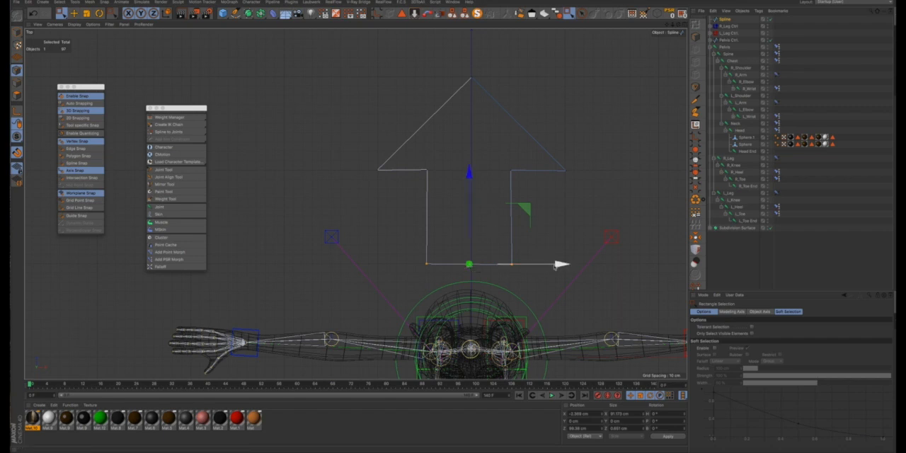
left_click_drag(555, 266, 558, 266)
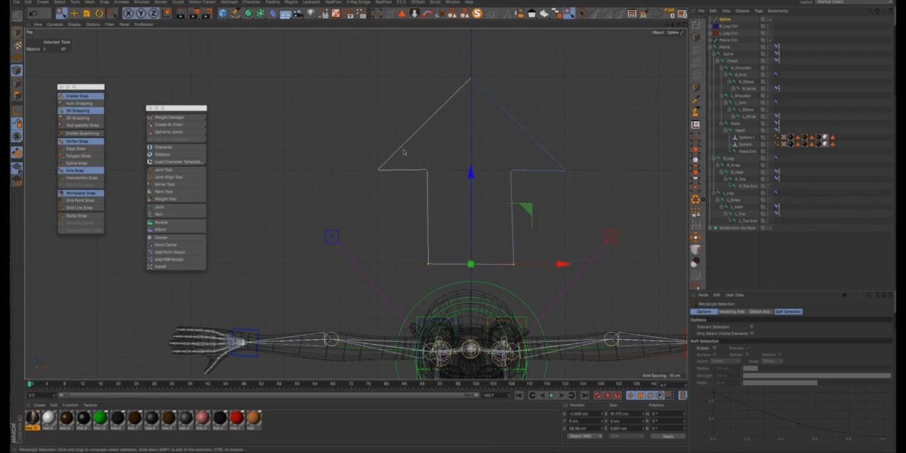
left_click_drag(414, 157, 562, 170)
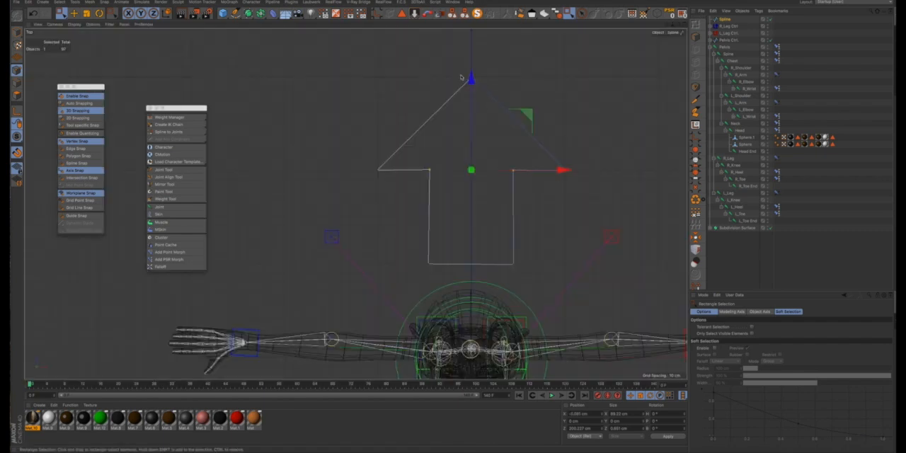
left_click_drag(453, 66, 494, 99)
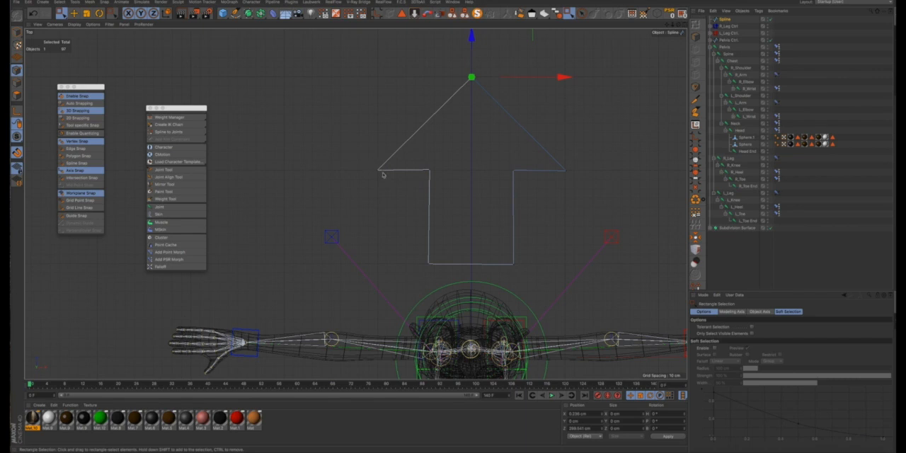
- Move the arrow's two base points toward the character, lengthening the arrow to about 241 cm overall
left_click_drag(354, 63, 593, 282)
scroll(550, 234, "down", 4)
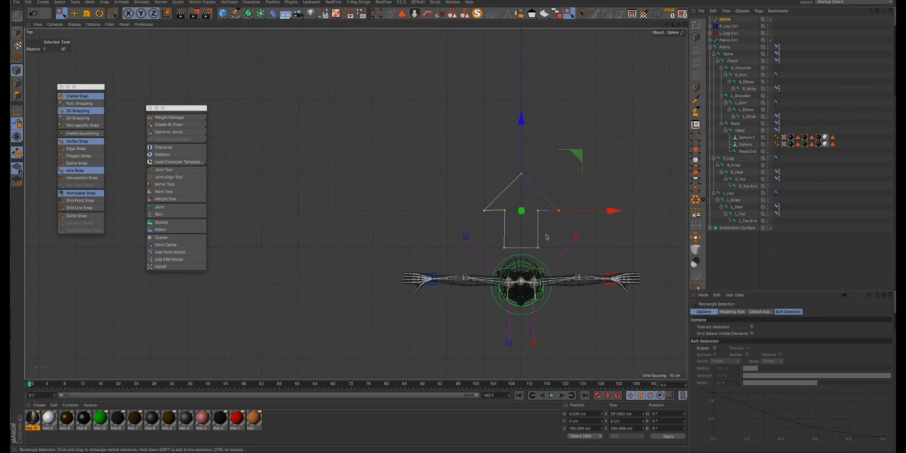
left_click_drag(486, 234, 557, 267)
left_click_drag(521, 156, 521, 171)
- Turn off snapping and move the whole arrow spline away from the character along Z to about 169 cm
left_click(76, 96)
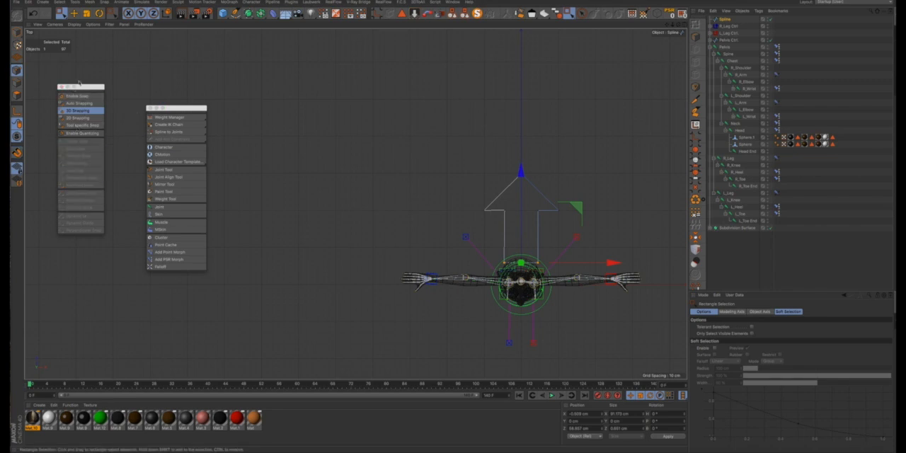
left_click(74, 13)
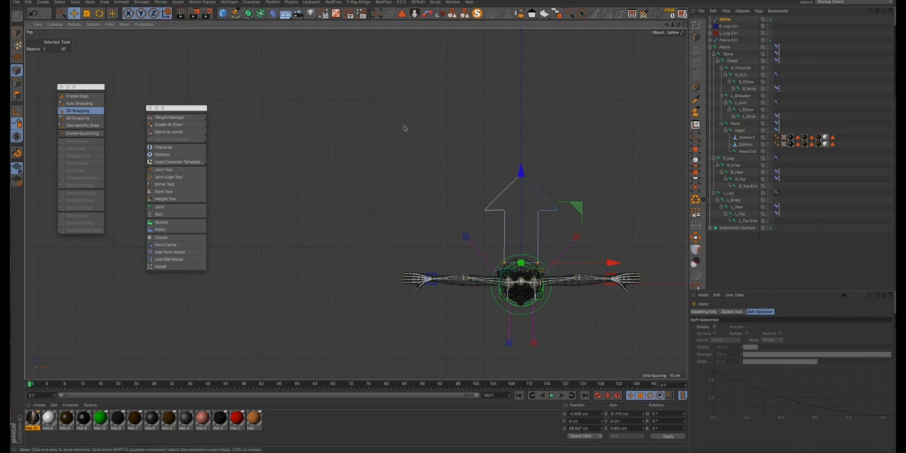
left_click(17, 33)
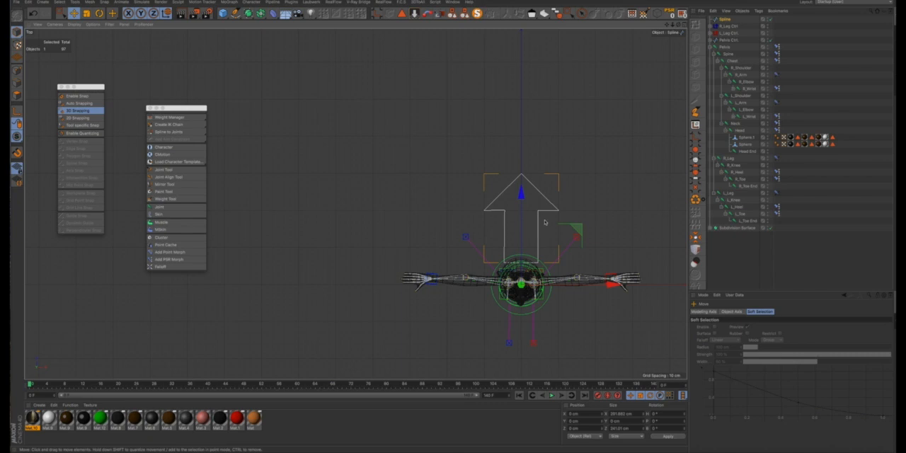
left_click_drag(523, 193, 525, 134)
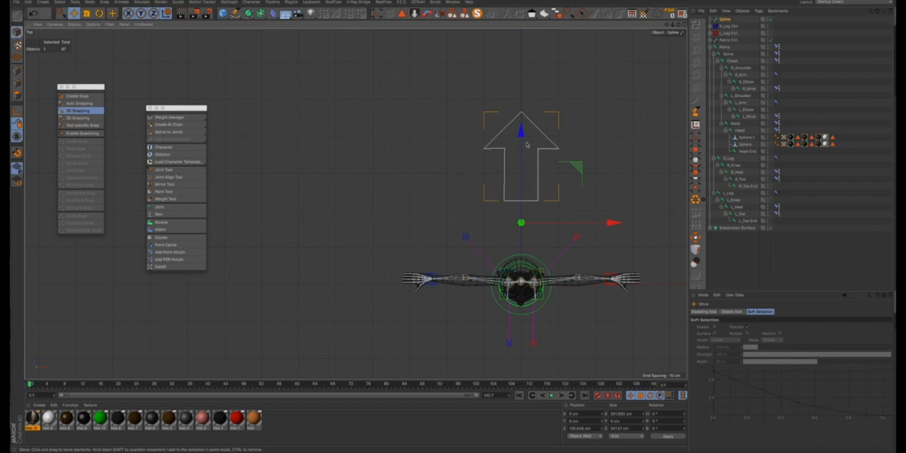
- Try to rotate the arrow spline about its current axis in the Top view, and undo the rotation
key("r")
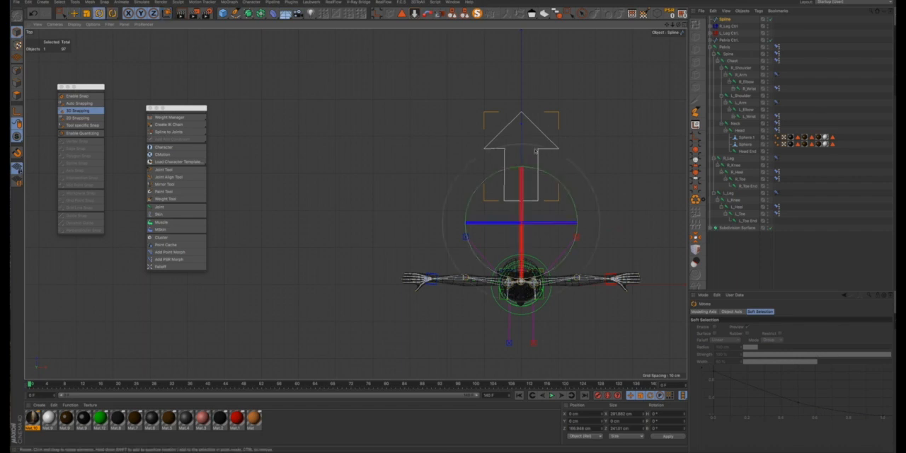
left_click_drag(477, 90, 483, 192)
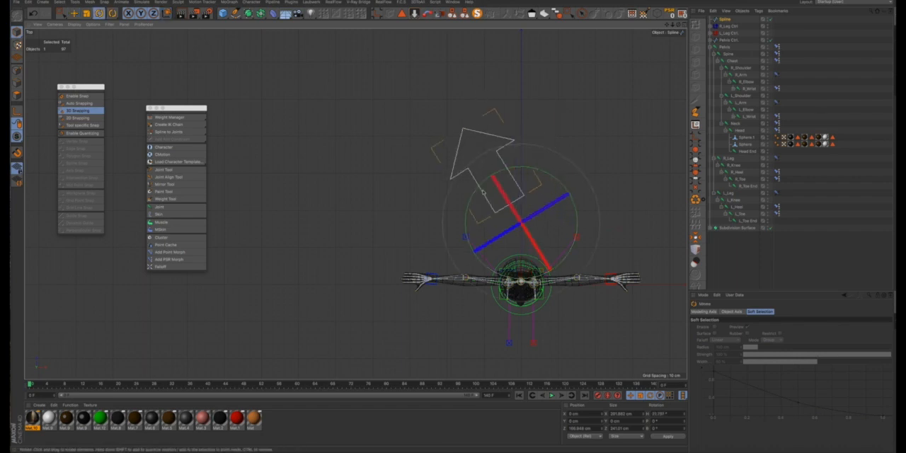
key("ctrl+z")
- Reselect the arrow spline and centre its axis on the arrow shape
left_click(628, 163)
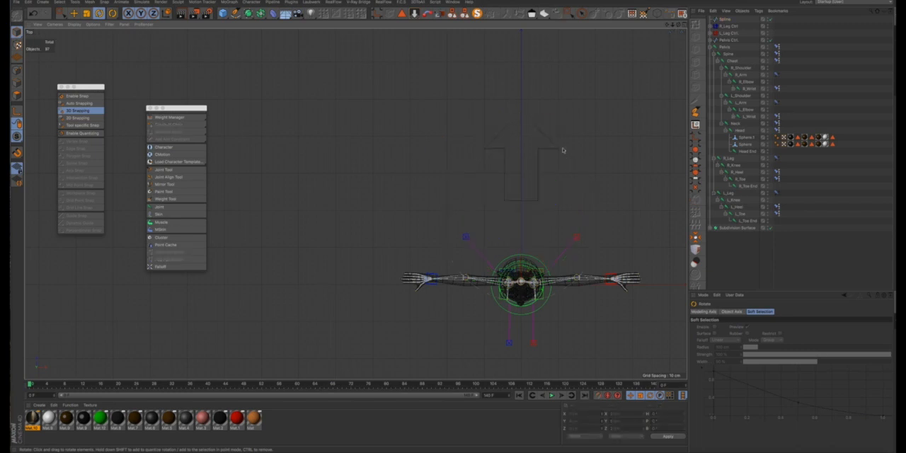
left_click(726, 22)
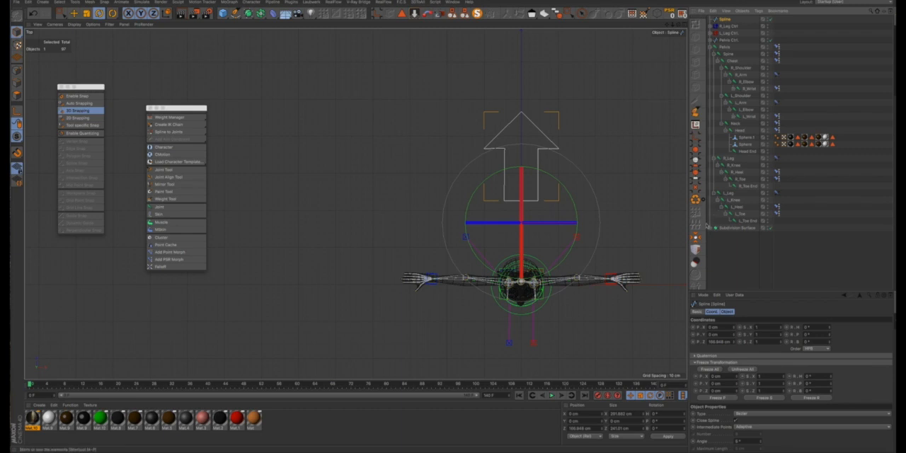
left_click(696, 237)
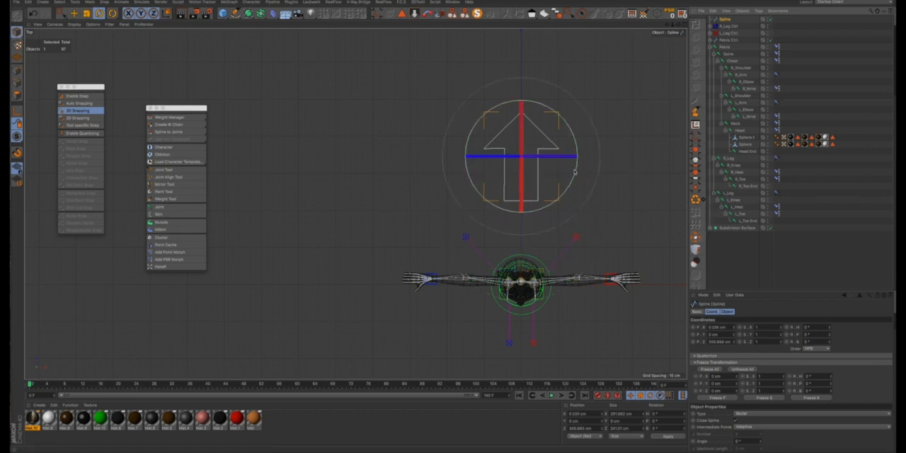
- Create three copies of the arrow rotated about its centre, with headings of -180°, -270° and -450°
left_click_drag(574, 171, 525, 174)
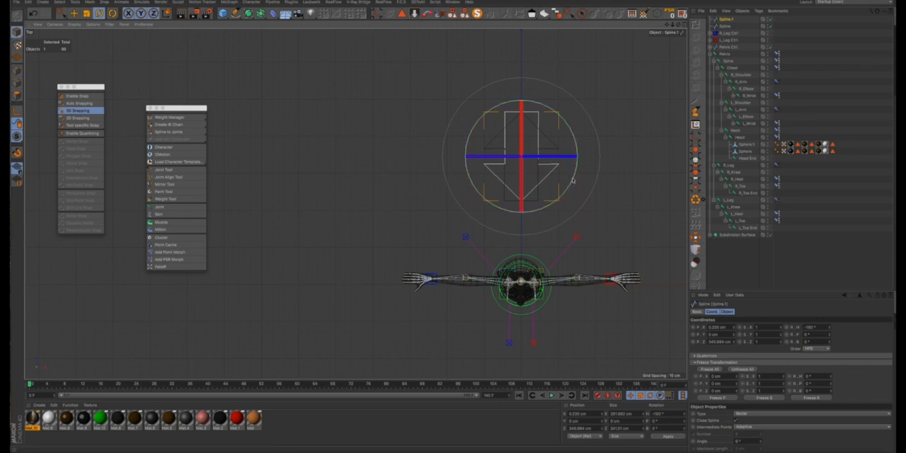
left_click_drag(573, 181, 498, 211)
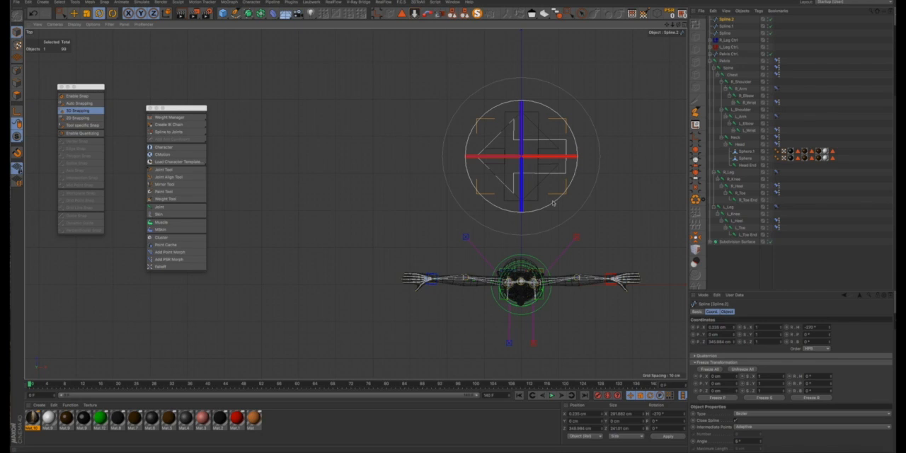
left_click_drag(553, 204, 506, 136)
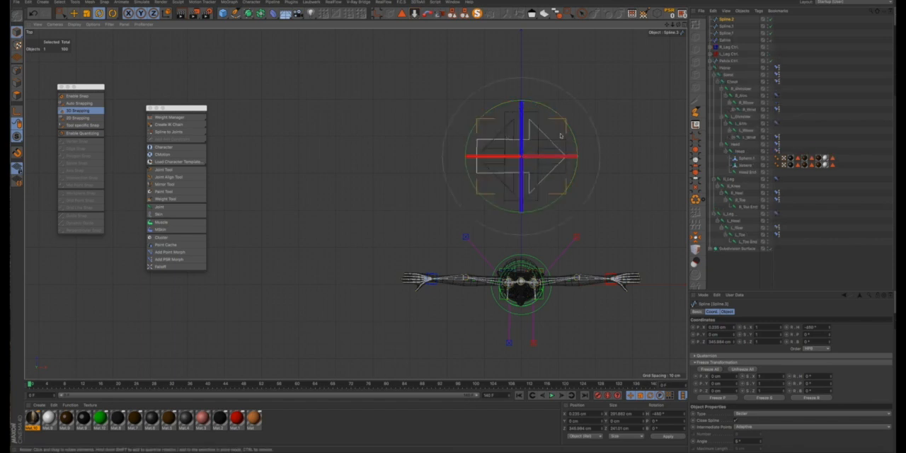
- Move the two arrows pointing along +Z and -Z together down the Z axis onto the character in the Top view
left_click(649, 55)
left_click(722, 42)
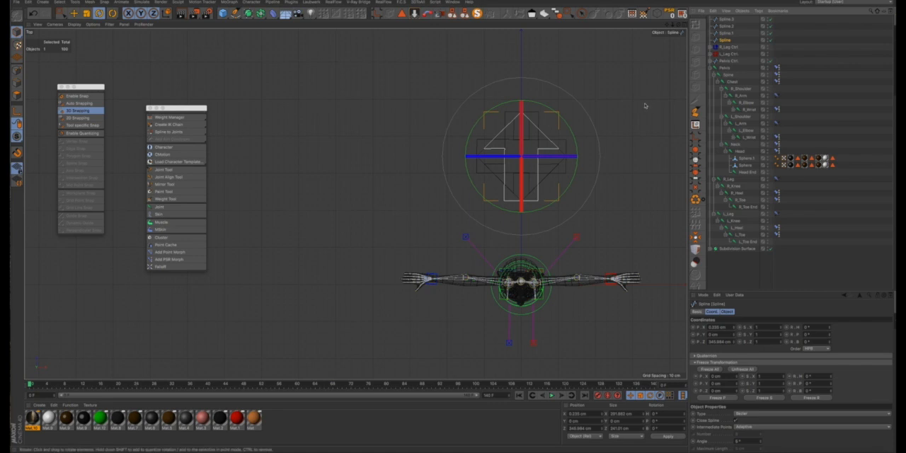
key("e")
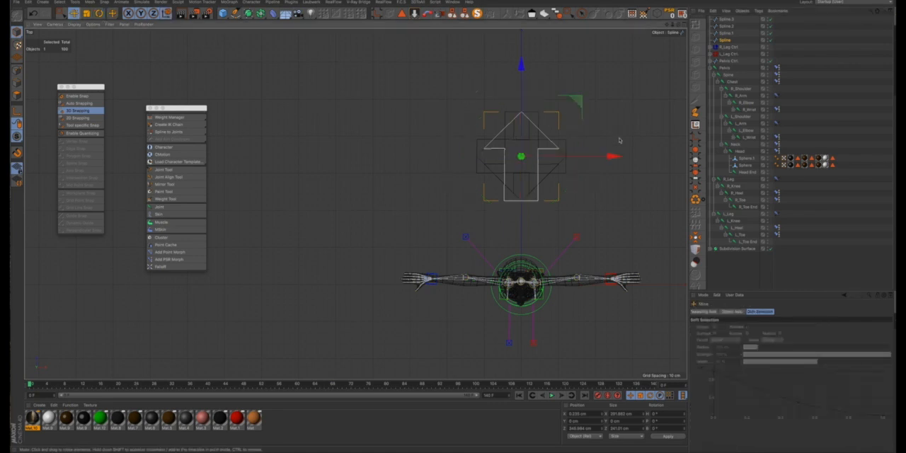
scroll(621, 136, "down", 3)
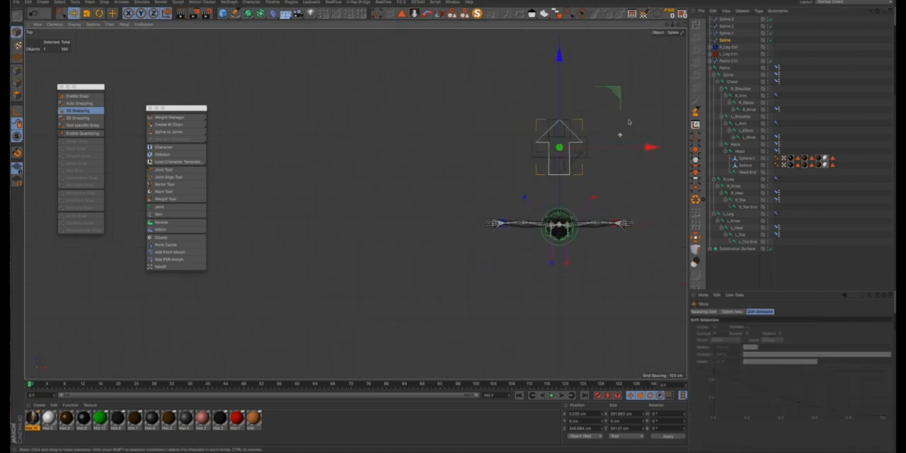
left_click(722, 37)
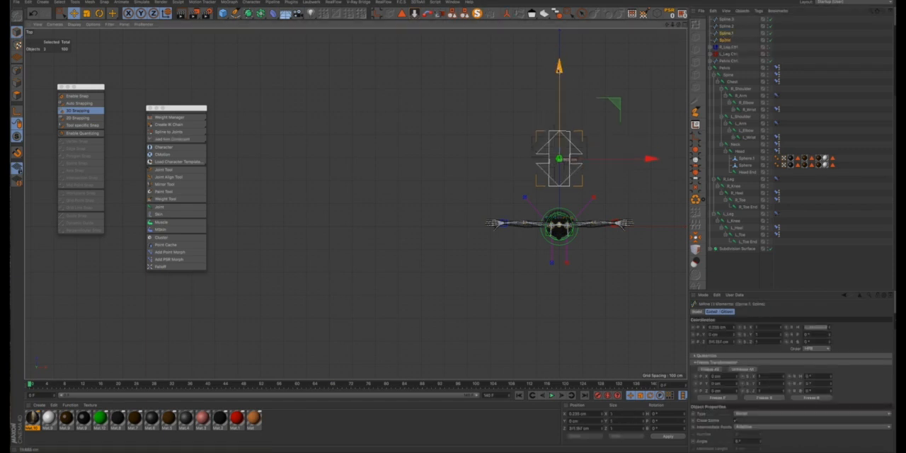
left_click_drag(542, 180, 541, 246)
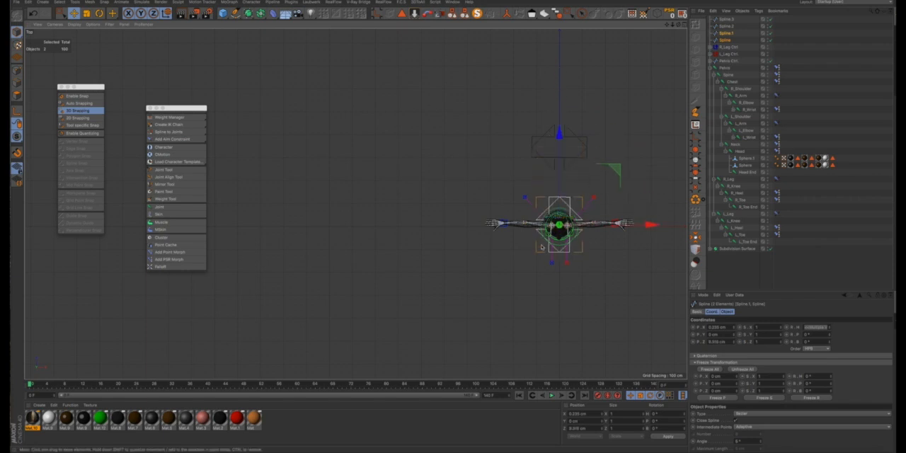
scroll(544, 244, "up", 5)
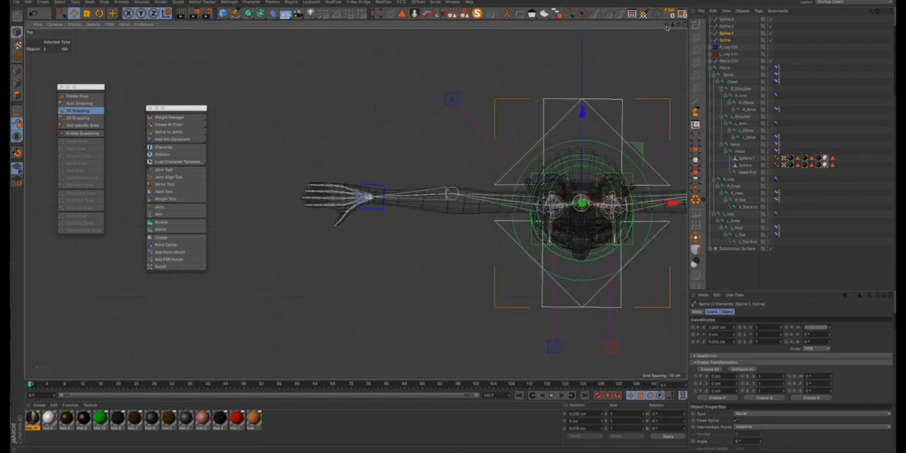
left_click_drag(667, 26, 594, 27)
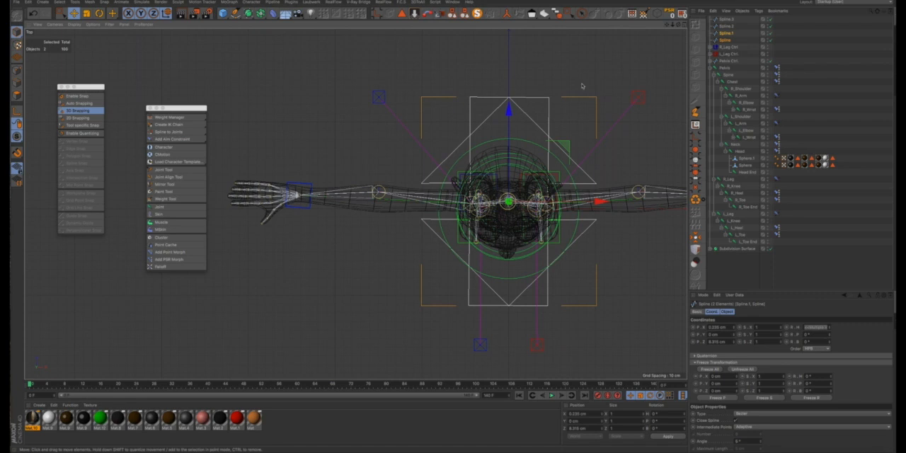
- Spread those two arrows along Z, the -Z arrow to about -110 cm and the +Z arrow to about 88 cm
left_click(534, 147)
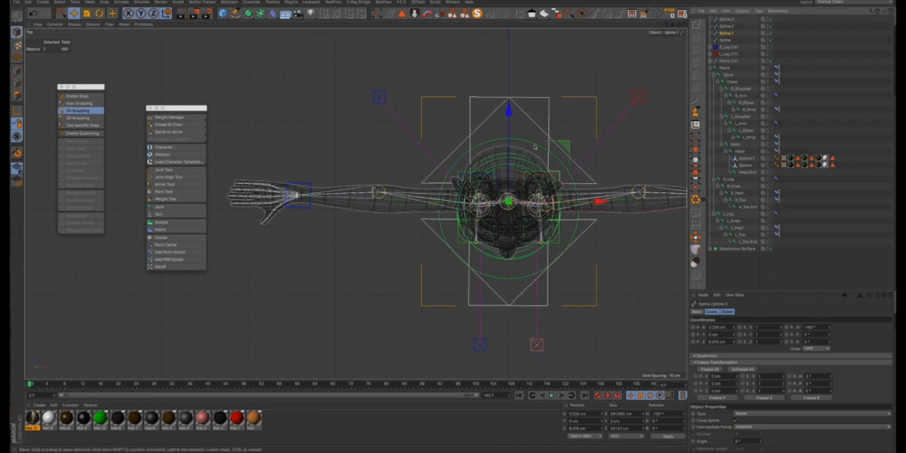
left_click_drag(515, 112, 503, 218)
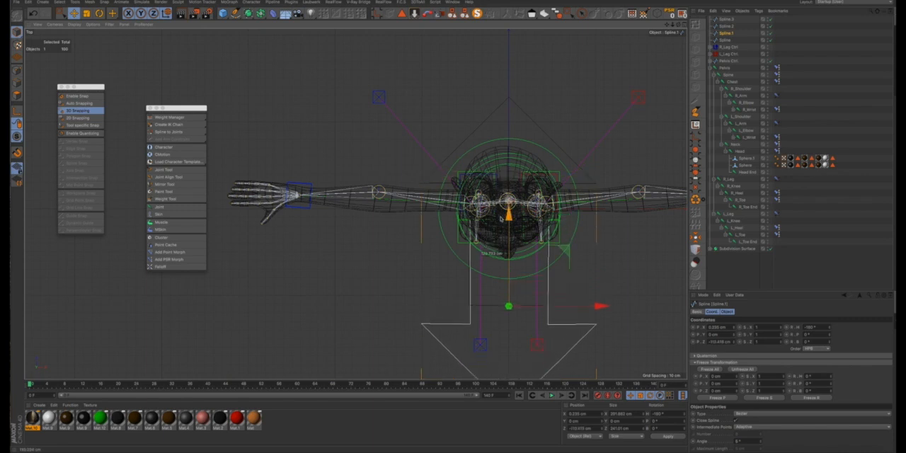
left_click(725, 40)
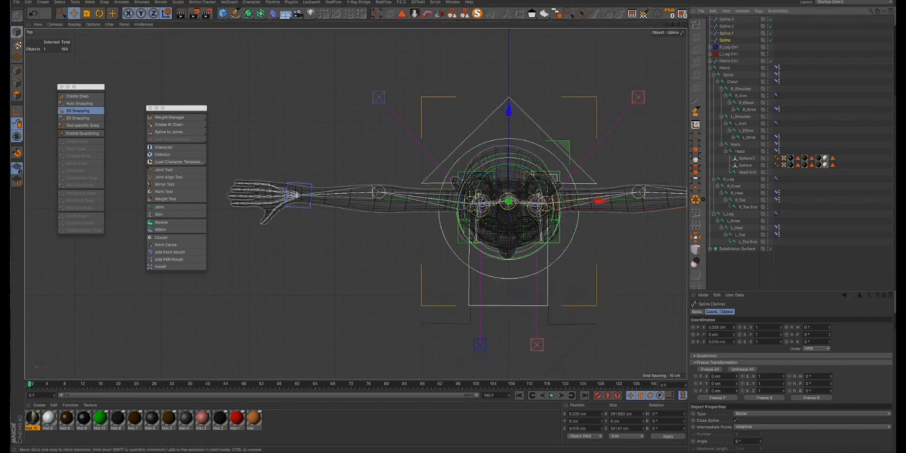
left_click_drag(520, 115, 521, 44)
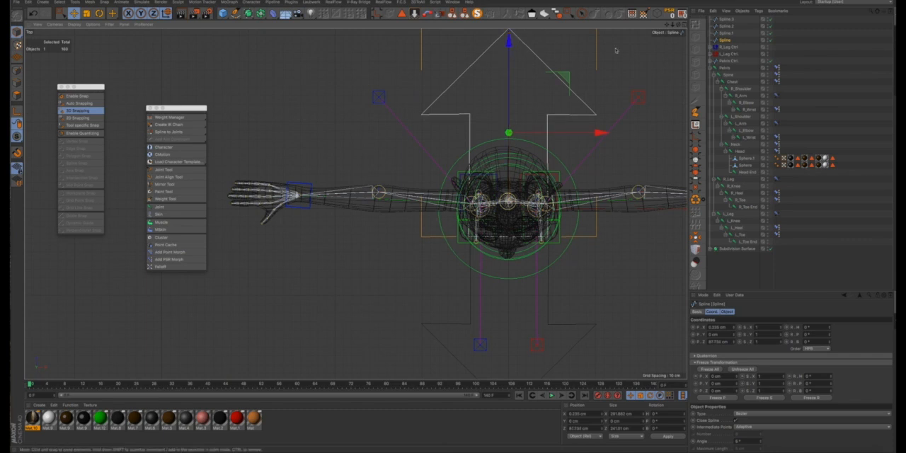
- Move the two sideways-pointing arrows together along Z onto the character
left_click(724, 27)
scroll(611, 162, "down", 8)
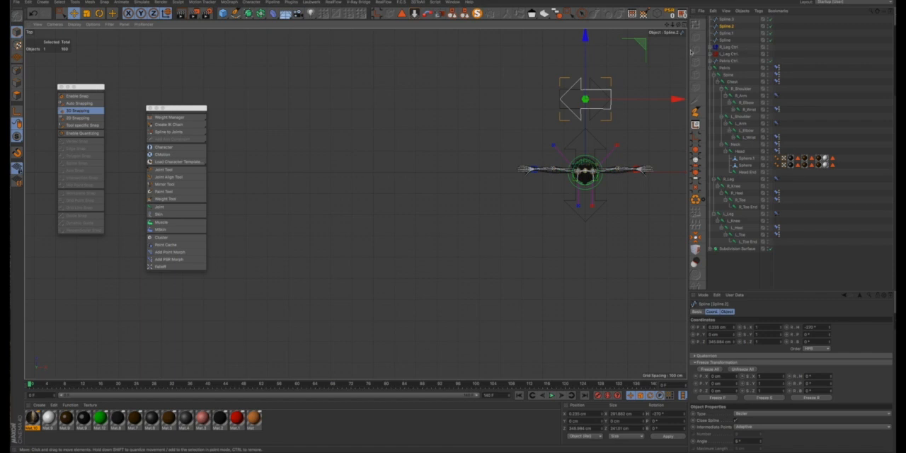
left_click(724, 21, "shift")
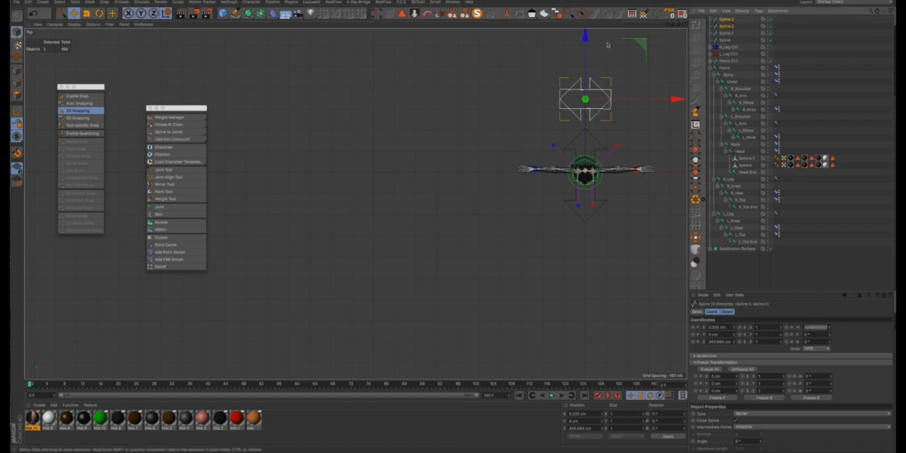
left_click_drag(586, 45, 586, 117)
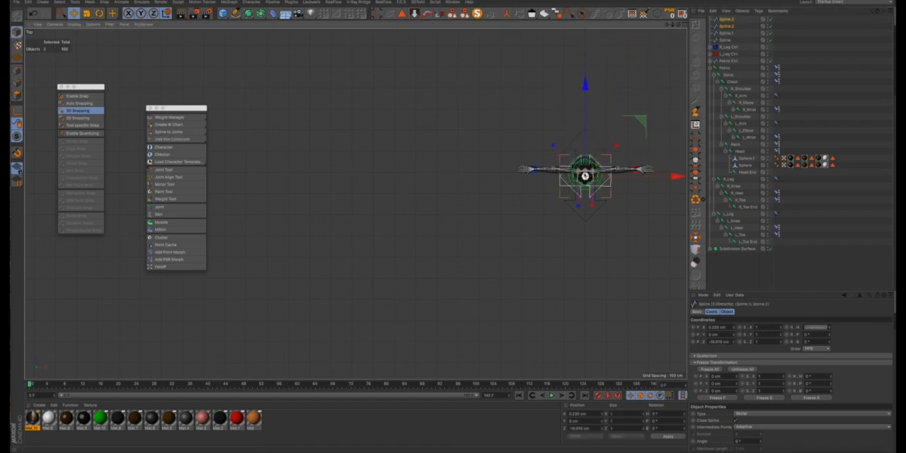
scroll(586, 179, "up", 8)
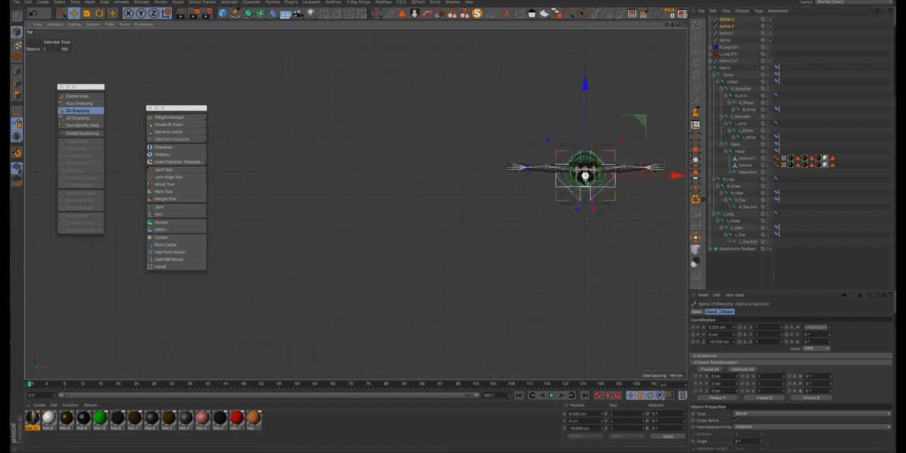
- Spread the sideways arrows along X, the -X arrow to about -99 cm and the +X arrow to about 100 cm
left_click(722, 27)
left_click_drag(677, 168, 598, 168)
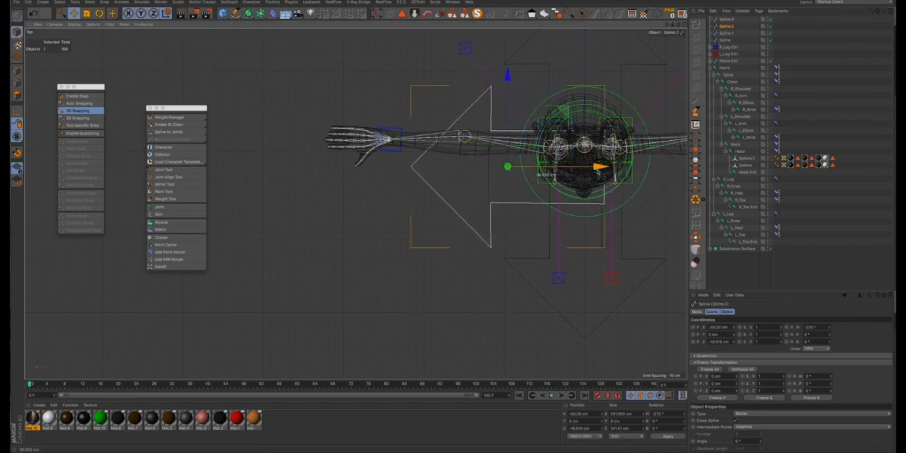
left_click_drag(599, 168, 594, 172)
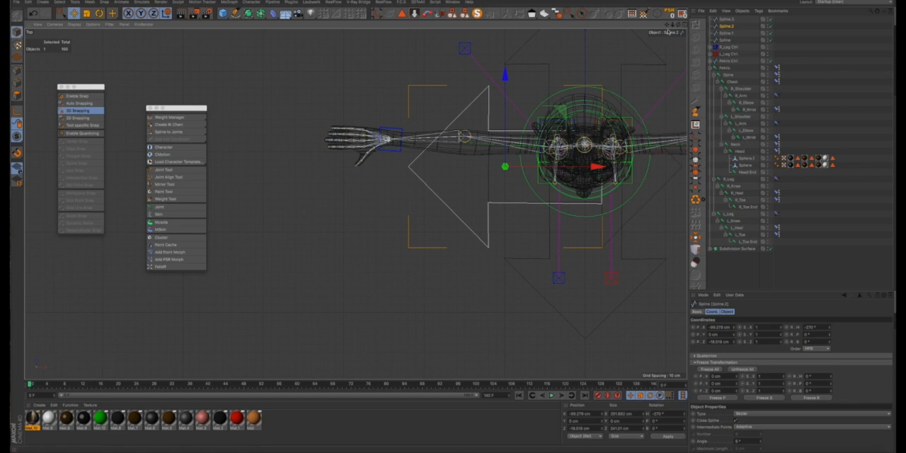
left_click_drag(666, 25, 552, 31)
left_click(724, 20)
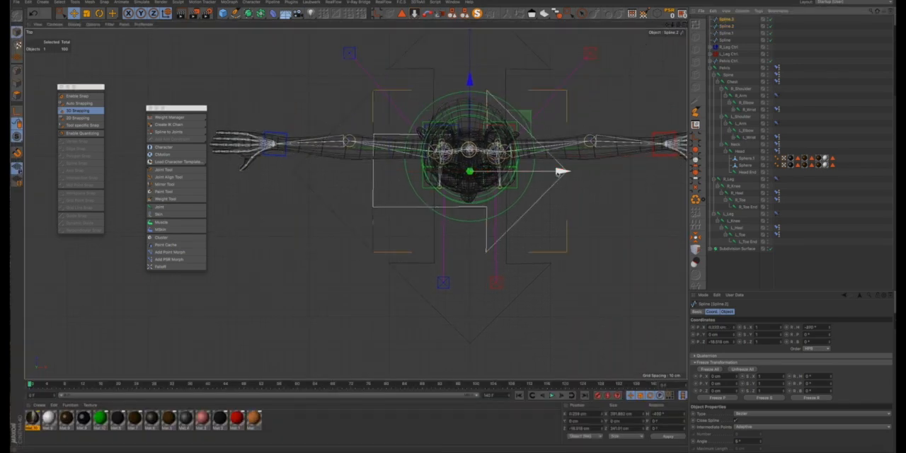
left_click_drag(559, 172, 634, 174)
left_click_drag(633, 173, 640, 172)
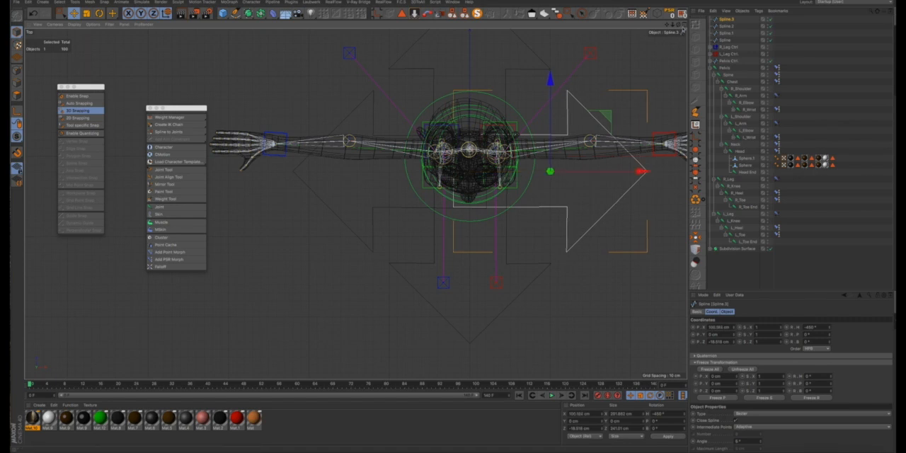
- Switch to the Perspective view and add a Circle spline at the character's feet
left_click(684, 30)
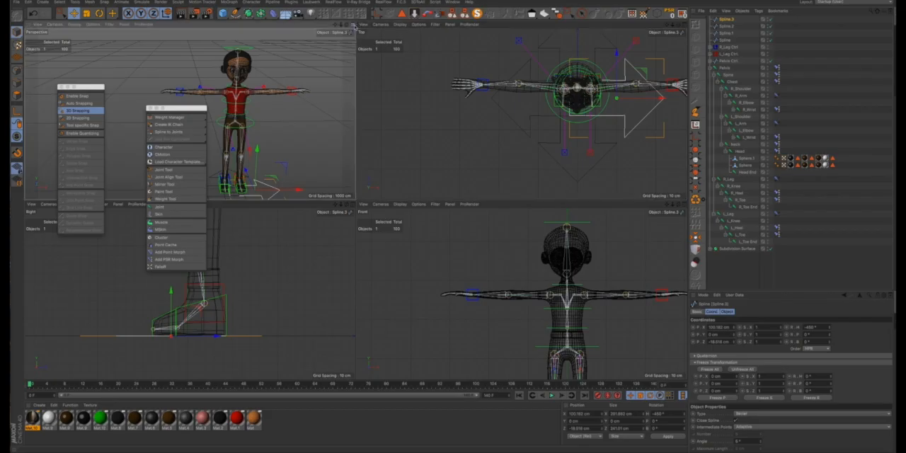
left_click(354, 32)
scroll(493, 218, "down", 3)
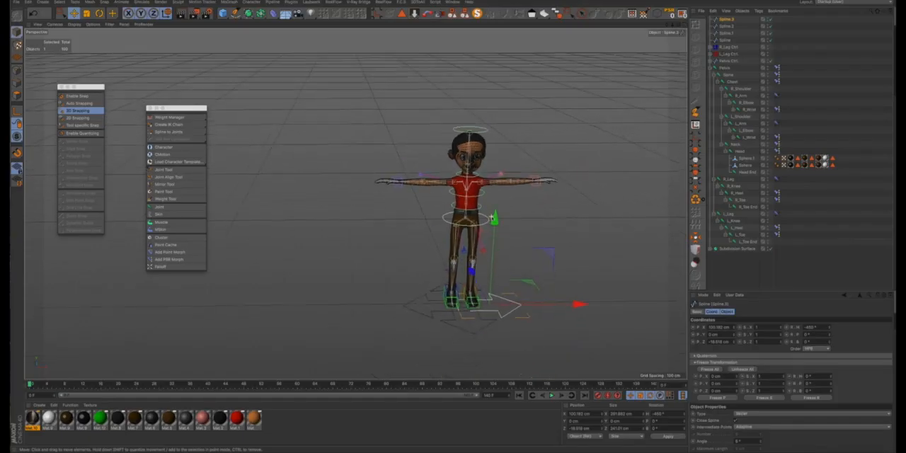
scroll(493, 218, "down", 2)
left_click(500, 328)
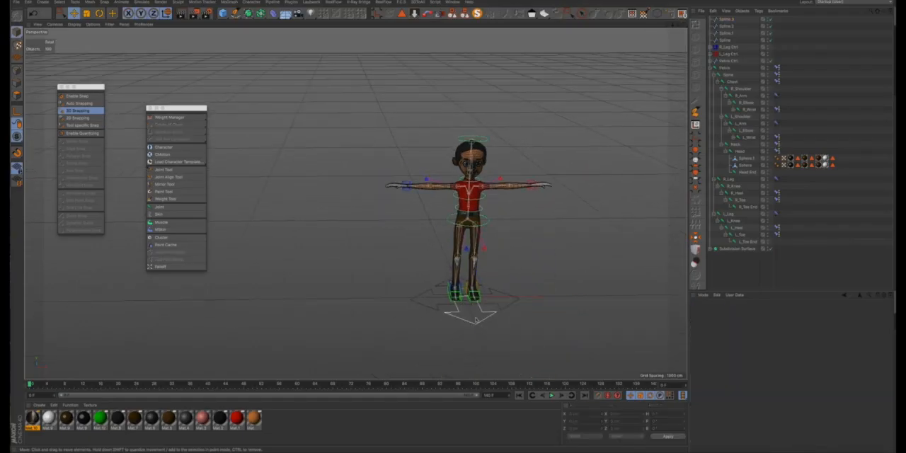
left_click_drag(475, 319, 448, 338, "alt")
scroll(448, 323, "up", 4)
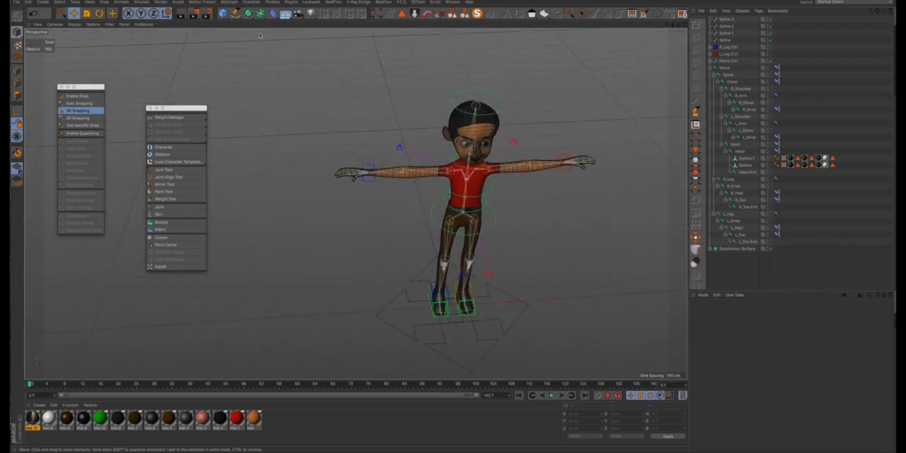
left_click_drag(224, 13, 206, 50)
left_click_drag(235, 14, 311, 35)
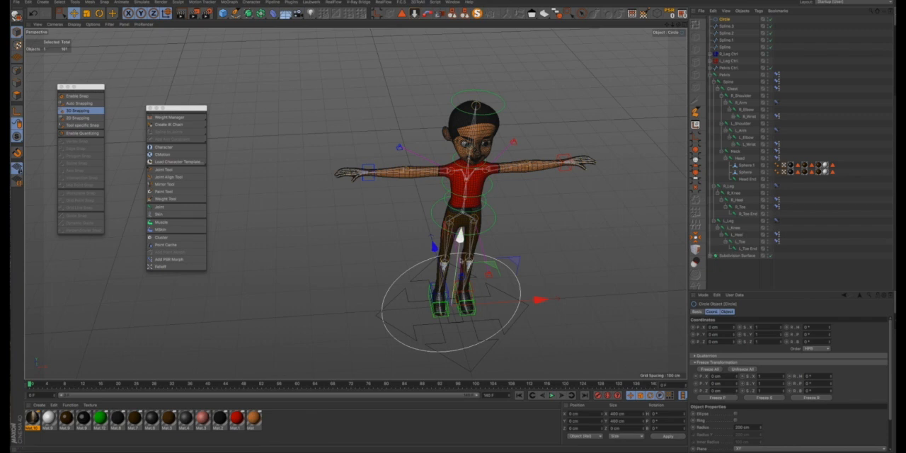
- Rotate the circle 90° in pitch to lie flat on the ground and scale it to about 200 cm across
left_click_drag(460, 283, 451, 242, "alt")
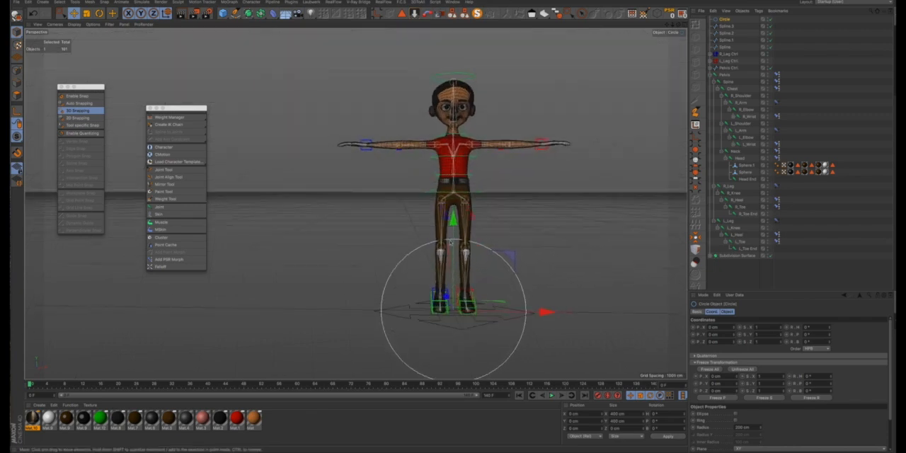
key("r")
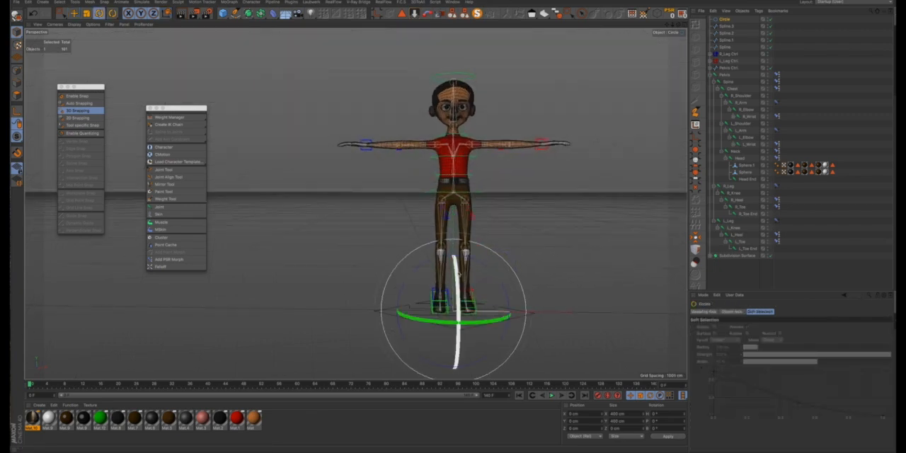
left_click_drag(459, 273, 460, 363)
key("t")
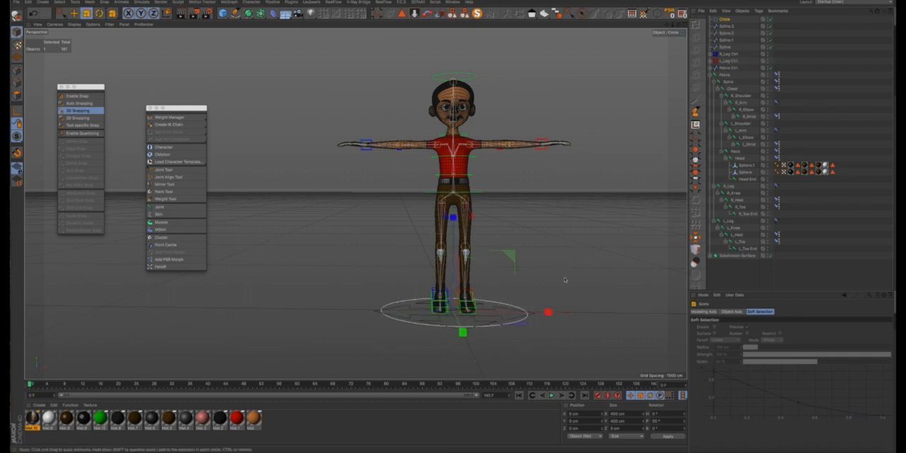
left_click_drag(559, 289, 423, 388)
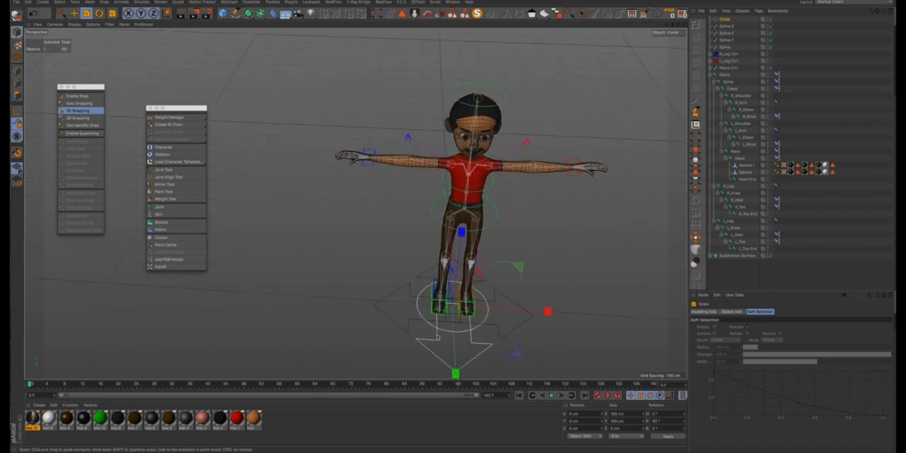
scroll(436, 330, "up", 2)
scroll(435, 330, "up", 4)
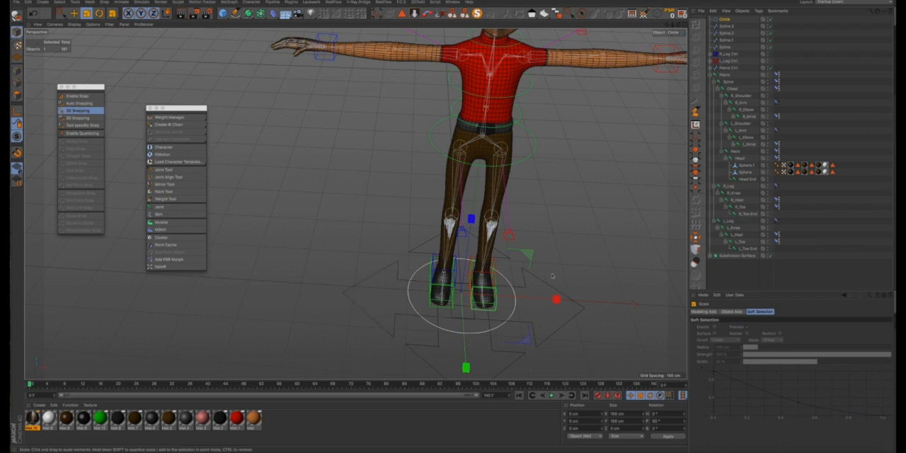
left_click_drag(596, 204, 628, 117, "alt")
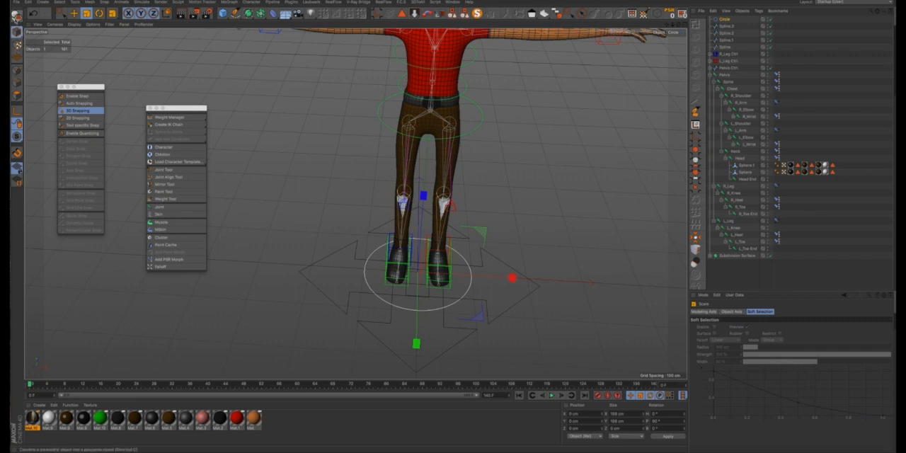
- Make the circle editable and merge it with the four arrow splines using Spline Union
left_click(15, 16)
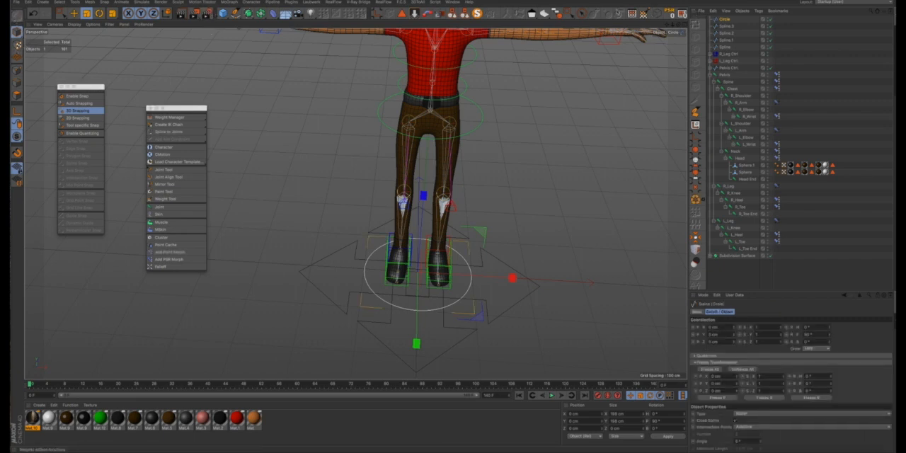
left_click(235, 13)
left_click_drag(741, 22, 721, 53)
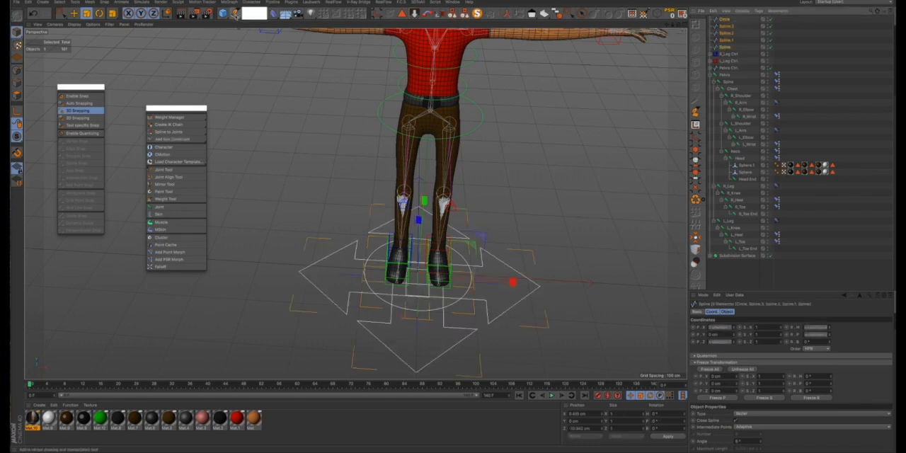
left_click(235, 14)
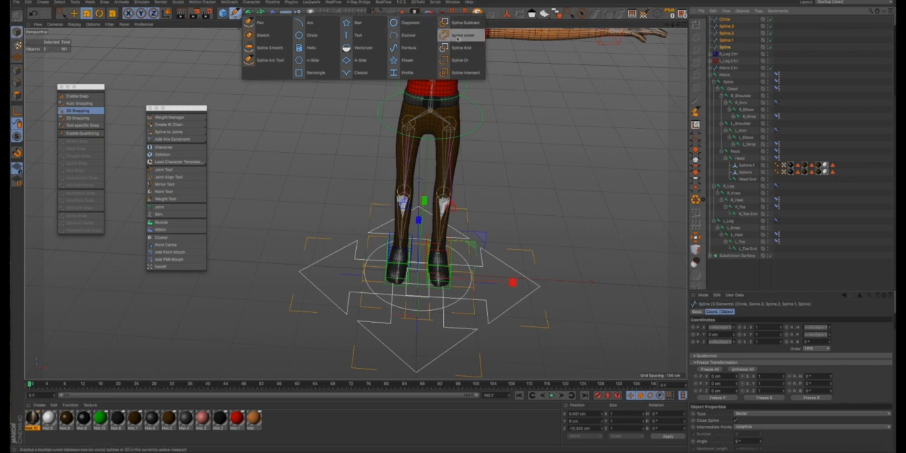
left_click(457, 37)
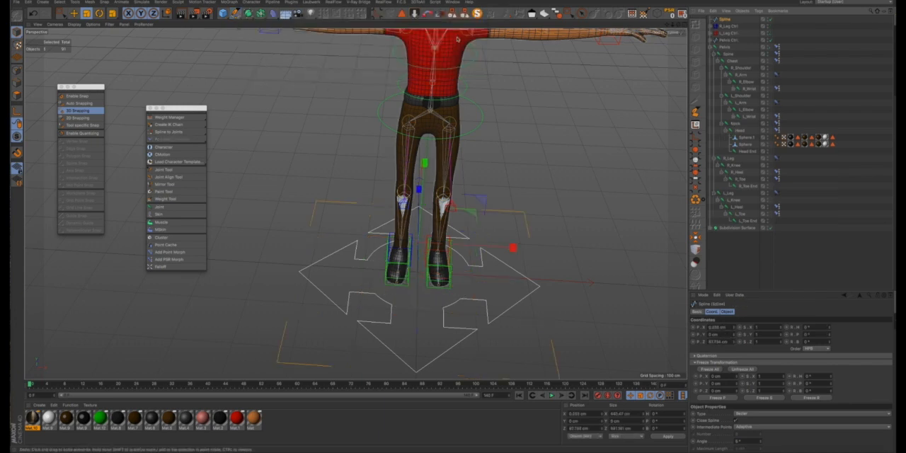
left_click_drag(428, 232, 442, 201, "alt")
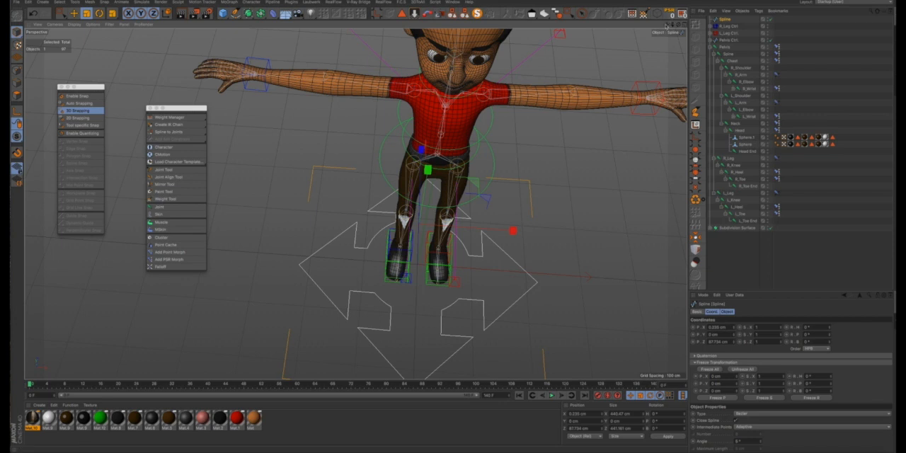
- Collapse the Pelvis hierarchy and parent both leg controls, Pelvis Ctrl, Pelvis and the Subdivision Surface under the merged arrow spline
left_click_drag(667, 25, 664, 1)
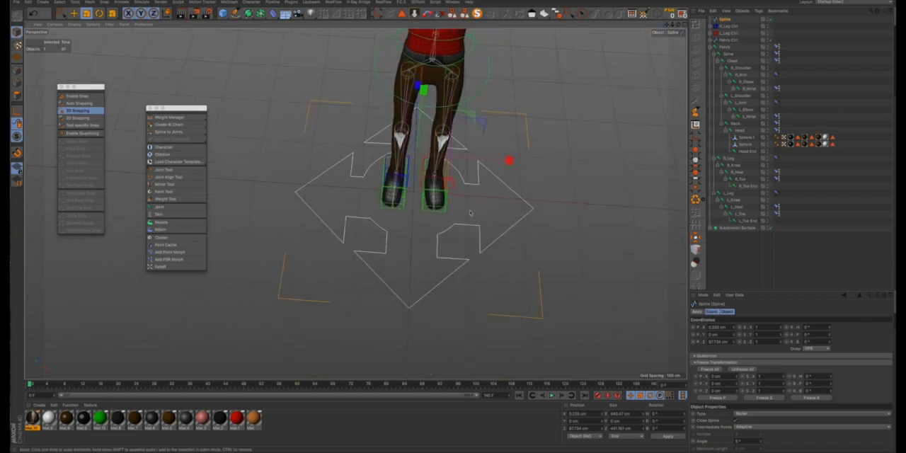
mouse_move(435, 208)
left_mouse_down("alt")
mouse_move(431, 177)
mouse_move(467, 185)
mouse_move(430, 202)
left_mouse_up("alt")
left_click(601, 197)
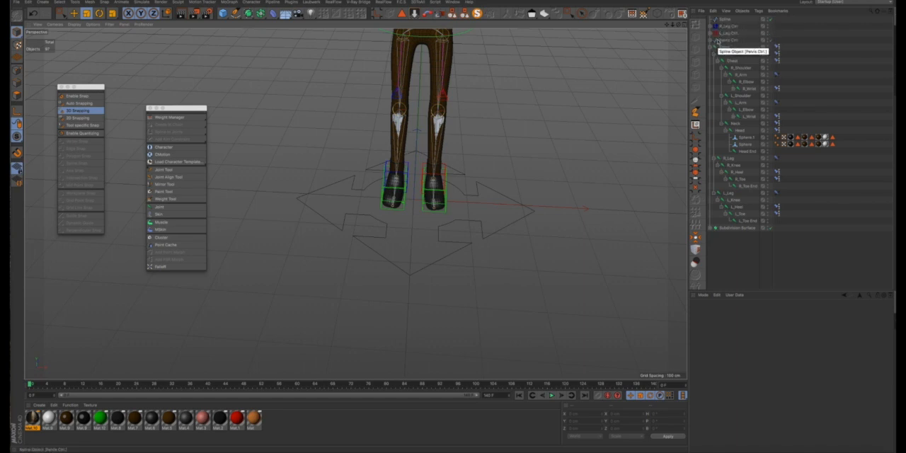
left_click(715, 46)
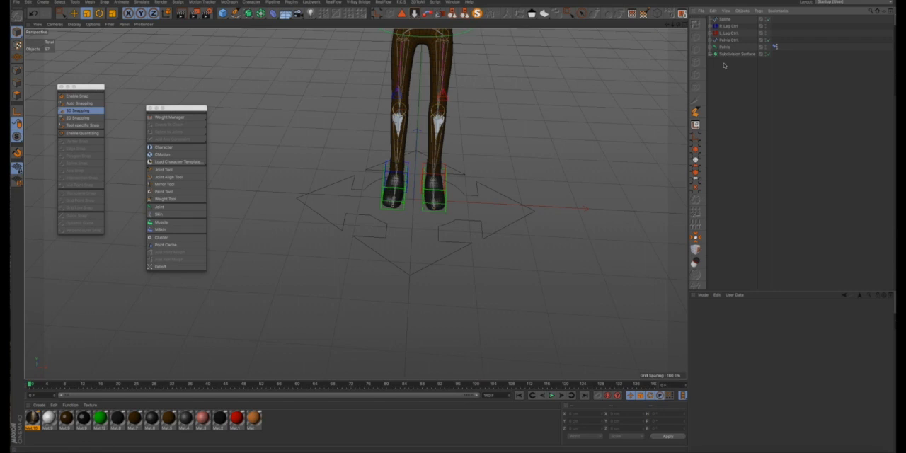
left_click_drag(724, 41, 723, 27)
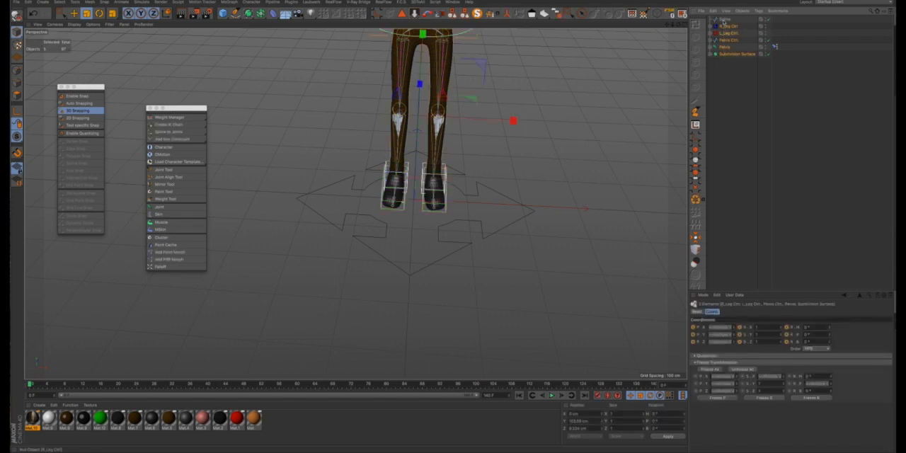
left_click(722, 20)
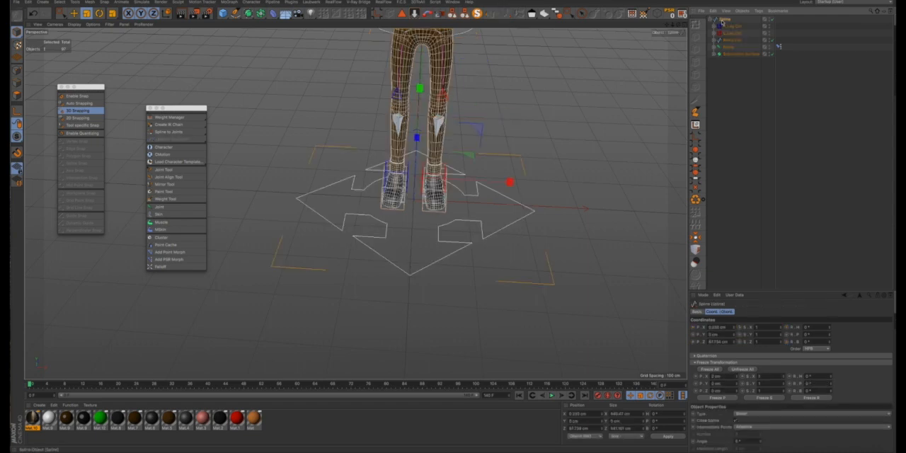
- Try rotating the arrow spline in heading and centering its axis with MagicCenter while the rig is parented, undoing both
scroll(576, 121, "down", 3)
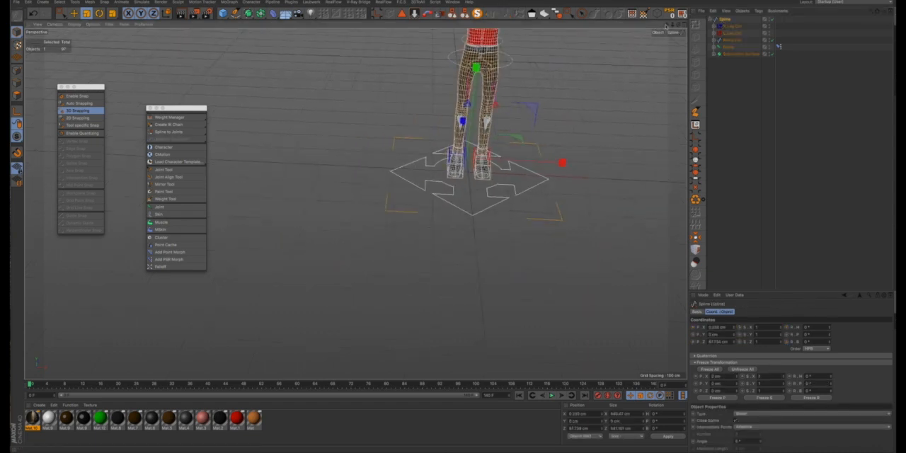
mouse_move(665, 28)
left_mouse_down()
mouse_move(602, 56)
mouse_move(663, 37)
left_mouse_up()
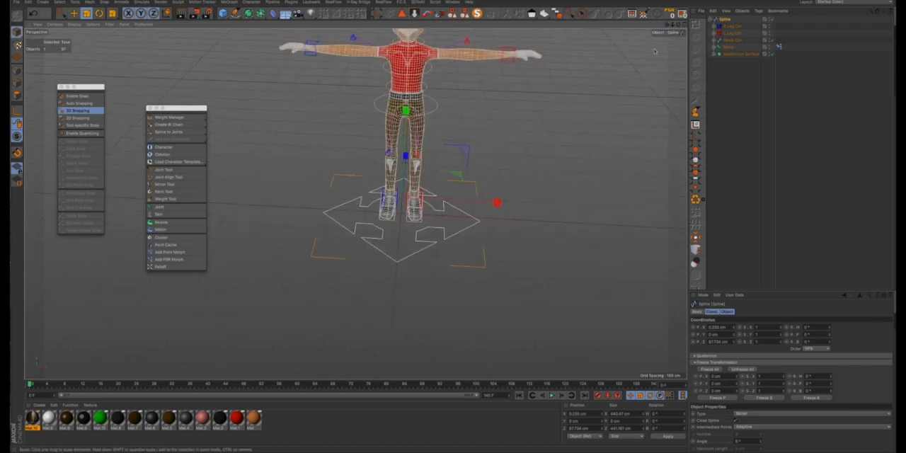
key("r")
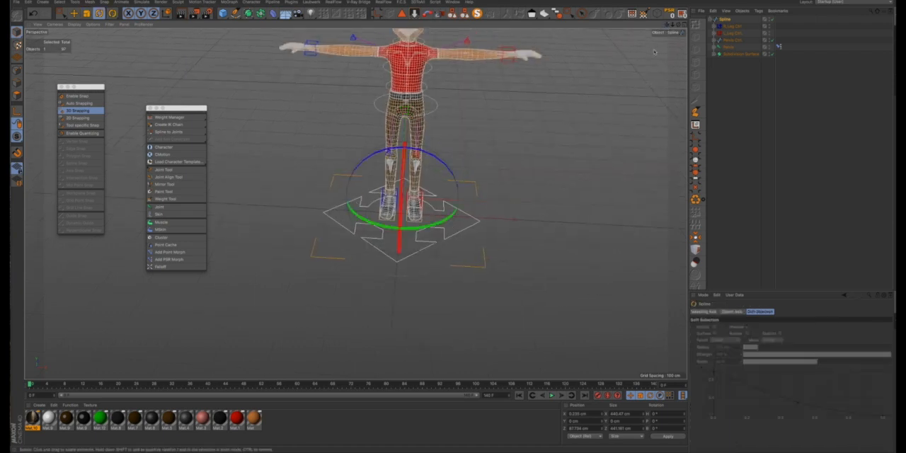
left_click_drag(505, 189, 501, 211)
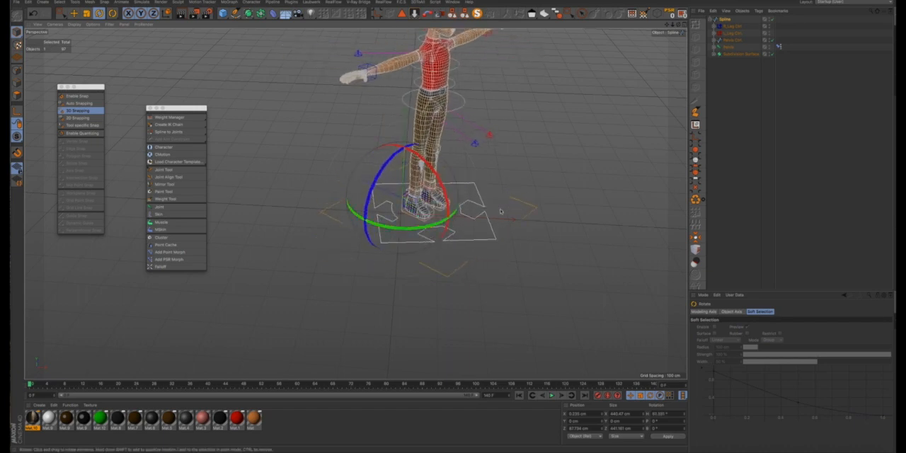
key("ctrl+z")
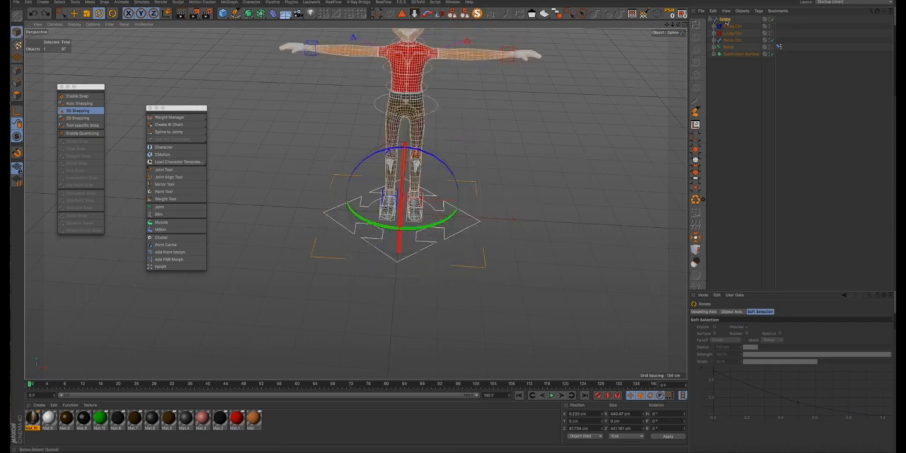
left_click(696, 238)
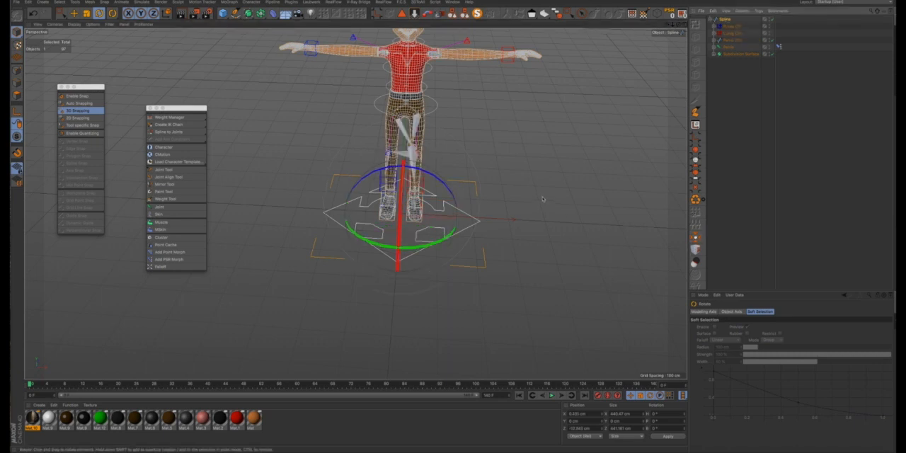
key("ctrl+z")
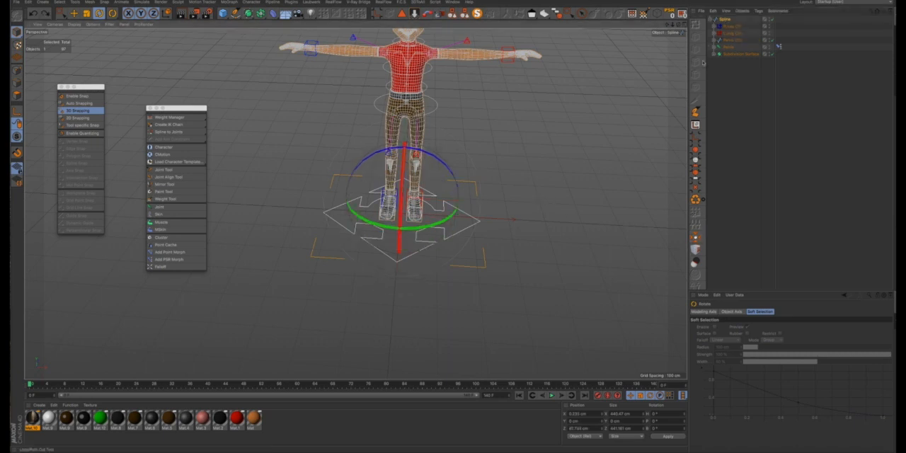
- Unparent the rig objects from the arrow spline and center the spline's axis with MagicCenter
left_click_drag(726, 72, 731, 27)
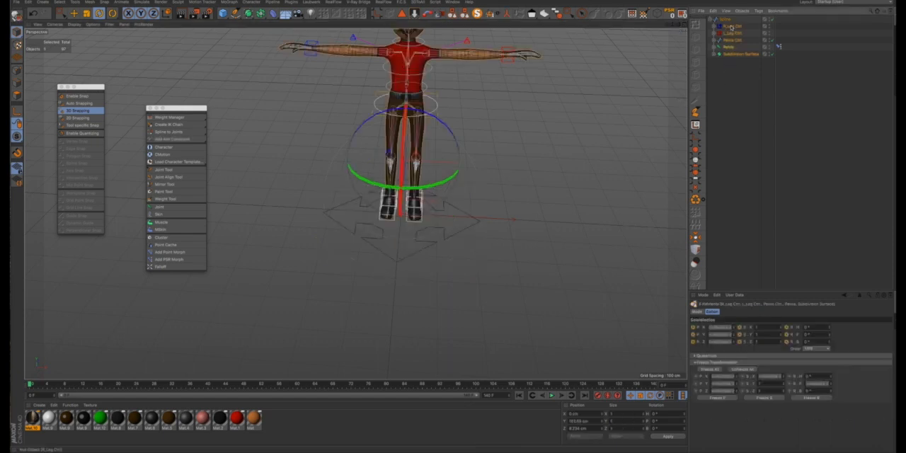
left_click(726, 19)
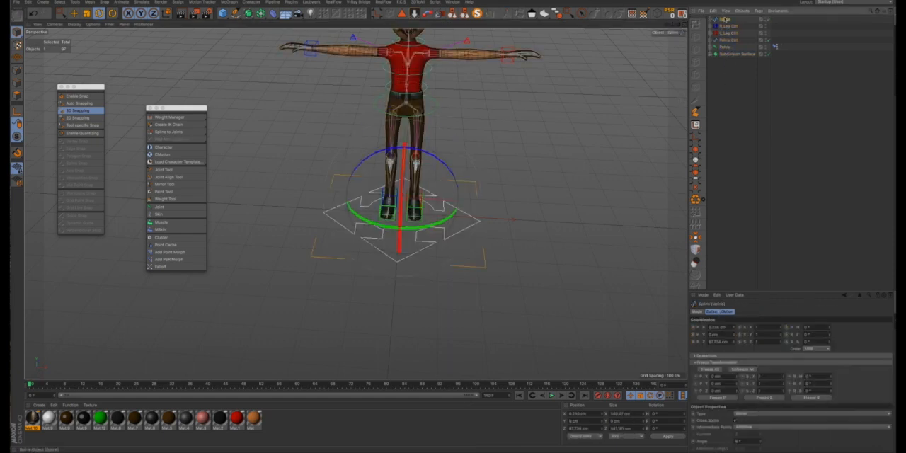
left_click(696, 239)
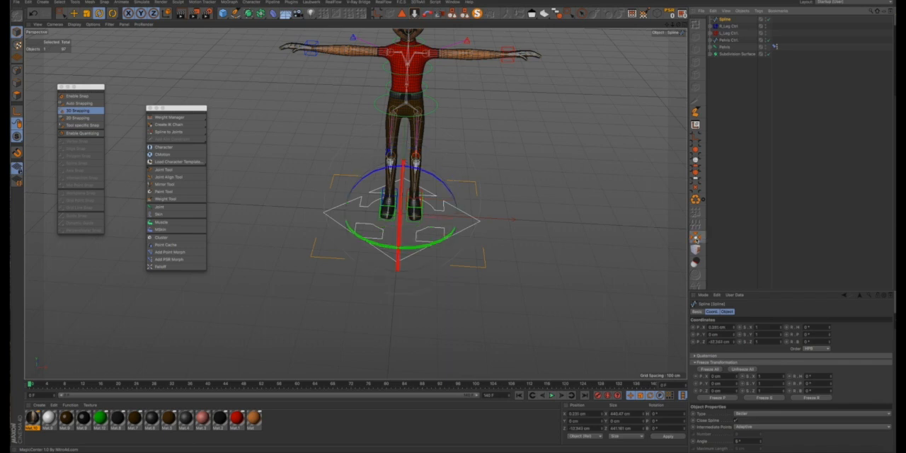
- Parent the leg controls, Pelvis Ctrl, Pelvis and Subdivision Surface back under the centered arrow spline
left_click_drag(733, 71, 730, 27)
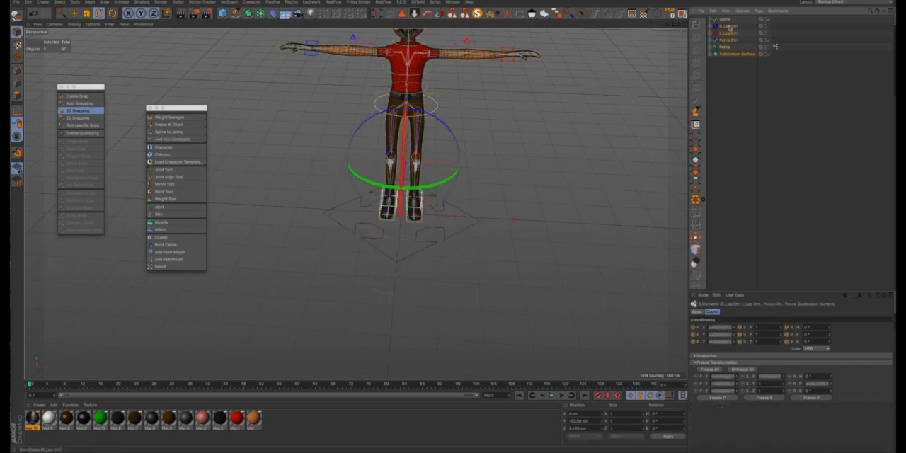
left_click(725, 19)
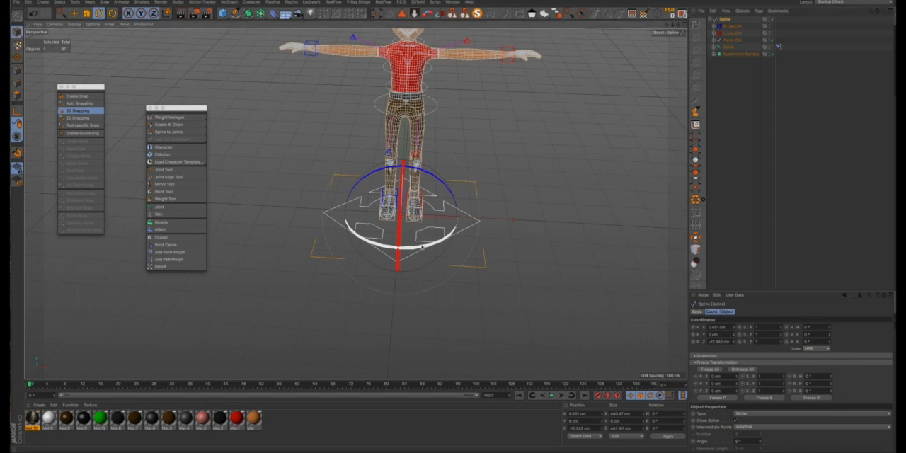
- Test the master spline by rotating it in heading with the whole character and inspect the rig from the side and front
left_click_drag(423, 246, 446, 214)
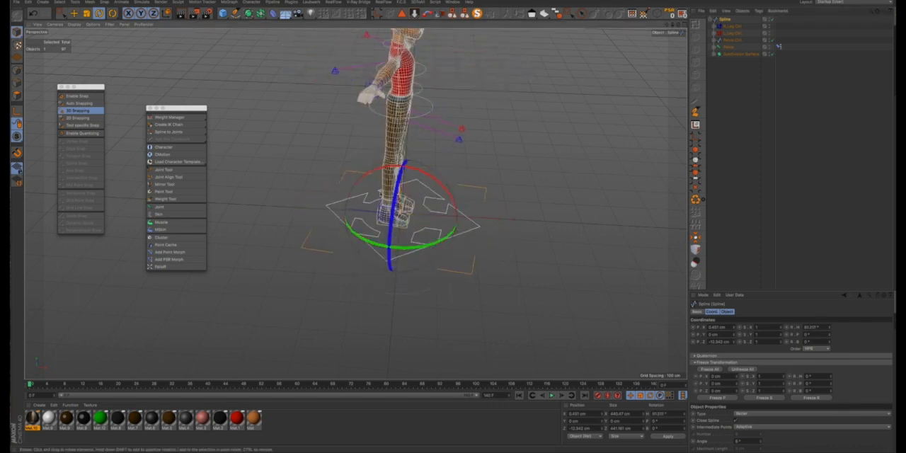
left_click_drag(381, 194, 388, 138, "alt")
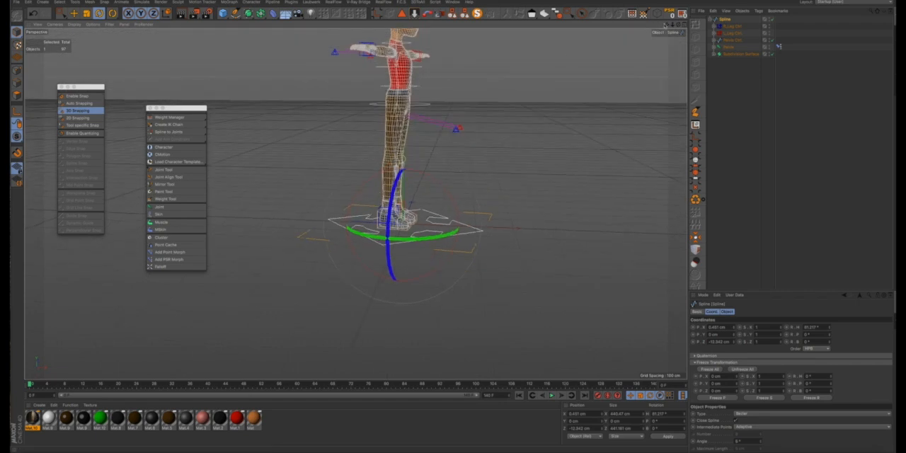
left_click_drag(665, 26, 663, 88)
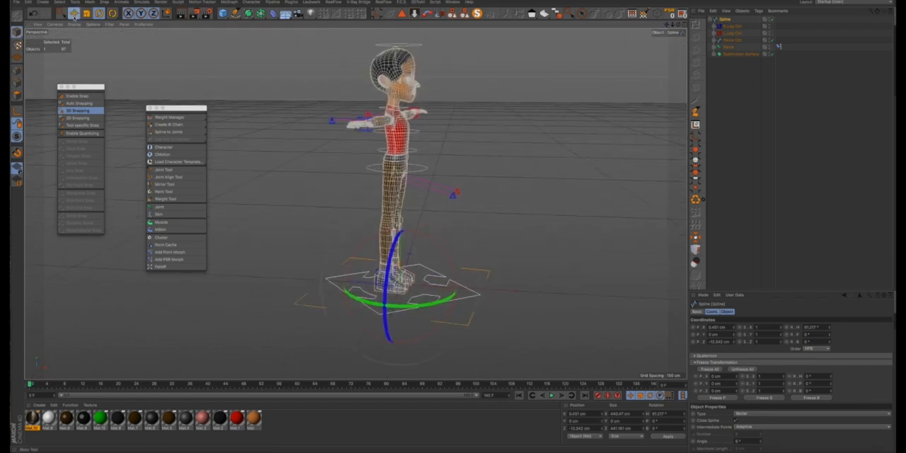
left_click(73, 12)
left_click(460, 154)
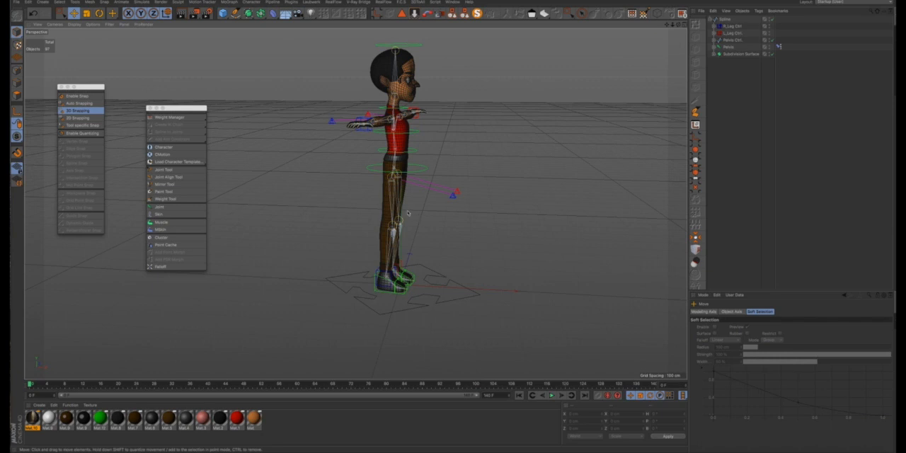
left_click_drag(408, 212, 414, 246, "alt")
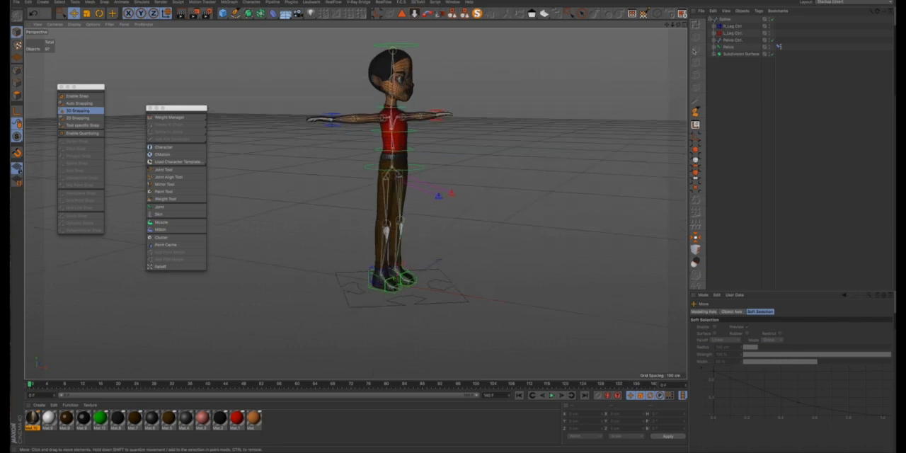
left_click(719, 39)
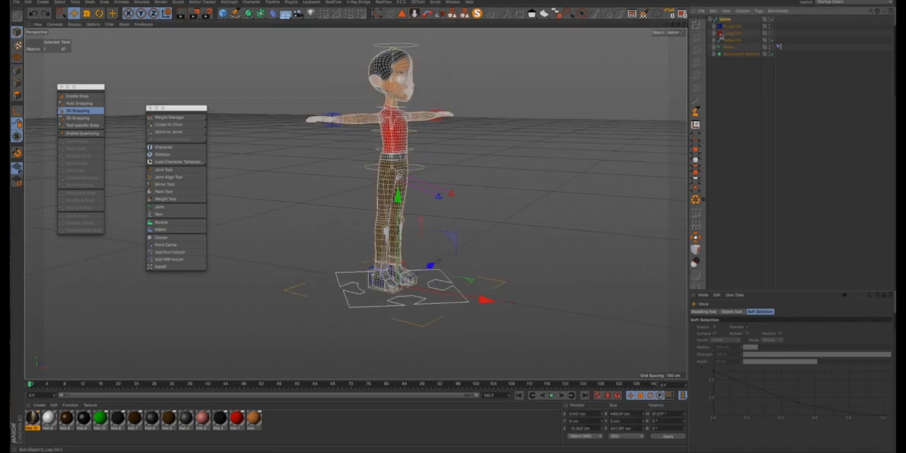
left_click_drag(412, 150, 564, 100, "alt")
left_click(436, 171)
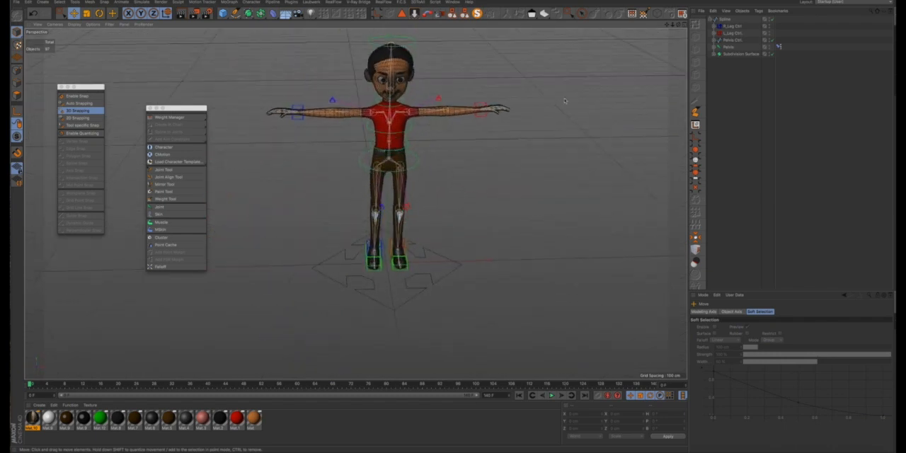
- Open the merged arrow spline's name for editing
left_click(723, 21)
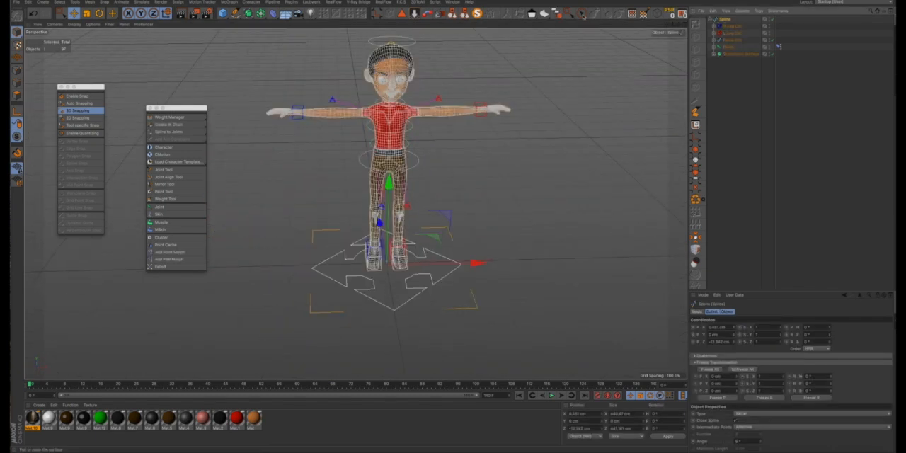
double_click(724, 20)
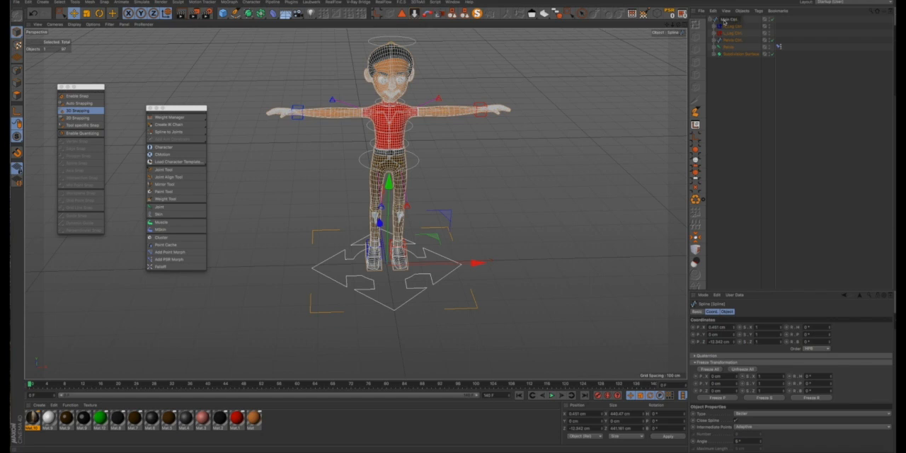
- Select Main Ctrl with all its children and freeze all of their transformations
left_click(723, 22)
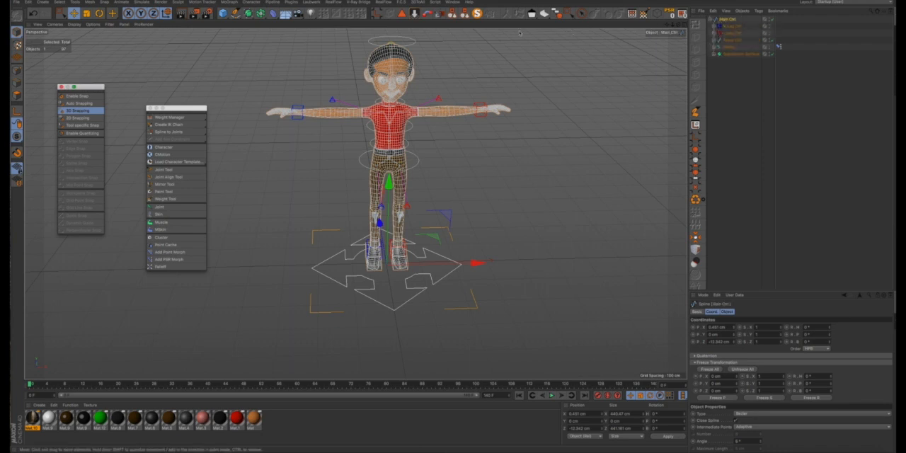
left_click(557, 15)
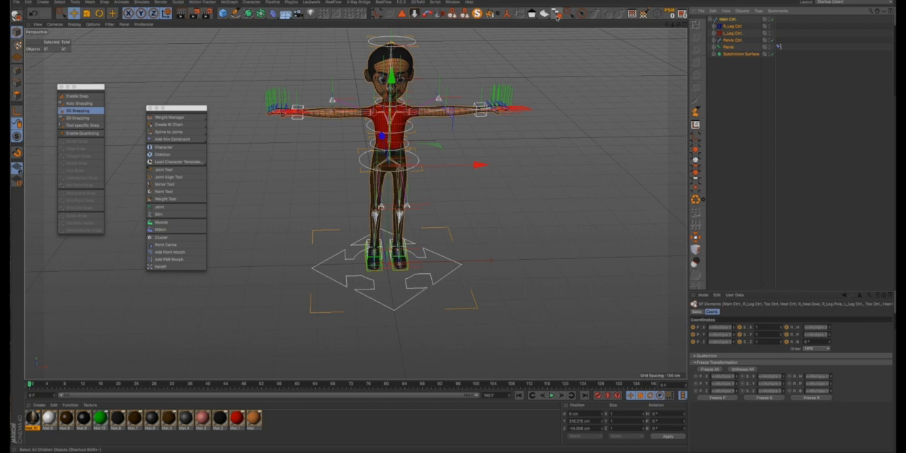
left_click(709, 369)
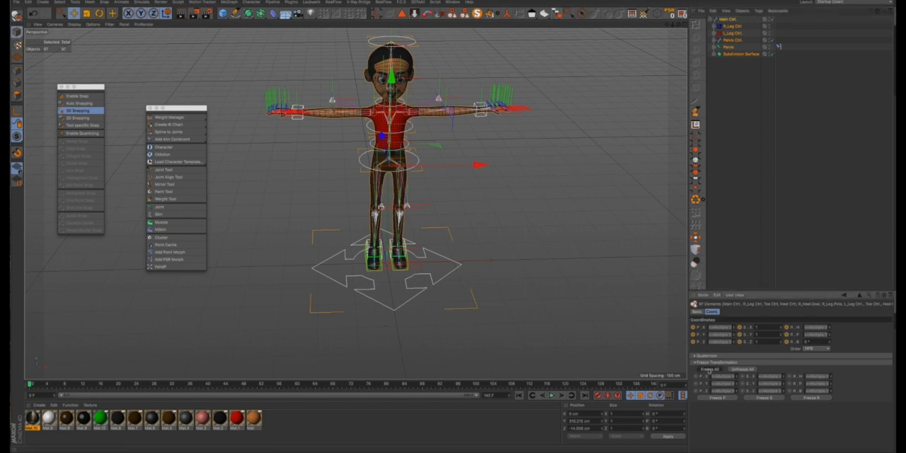
left_click(737, 208)
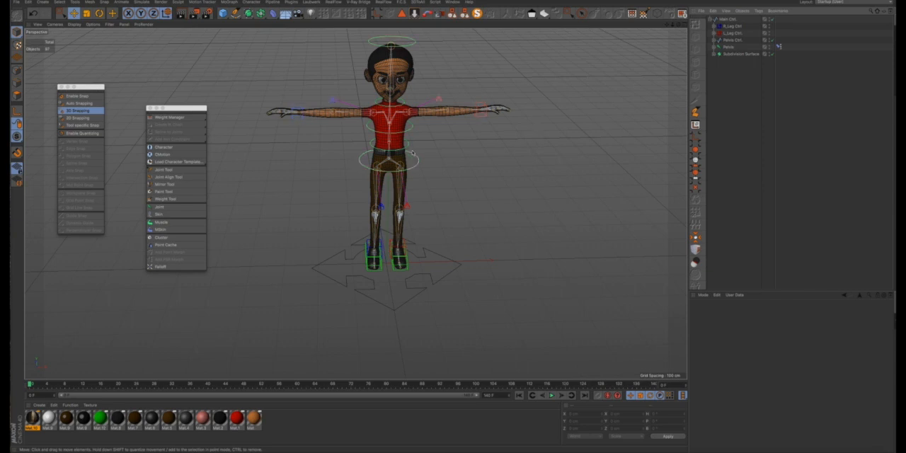
- Test the rig by moving Main Ctrl sideways along its X axis, and undo the move
left_click_drag(396, 169, 386, 131, "alt")
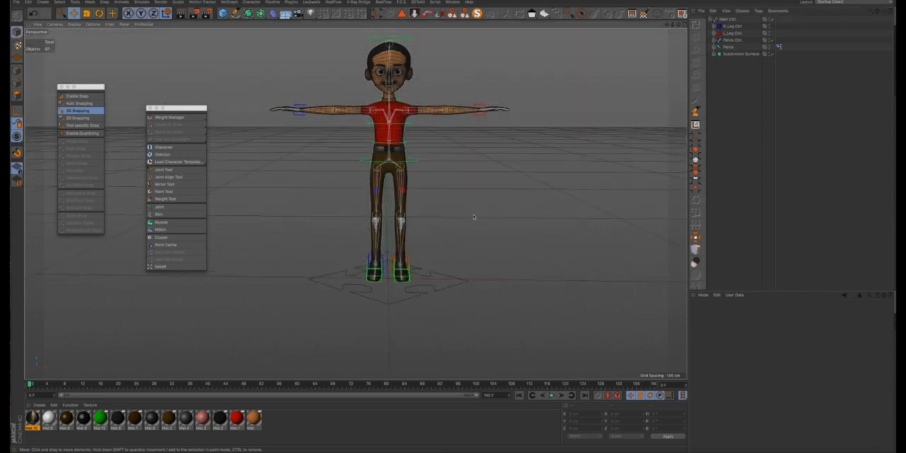
left_click(460, 281)
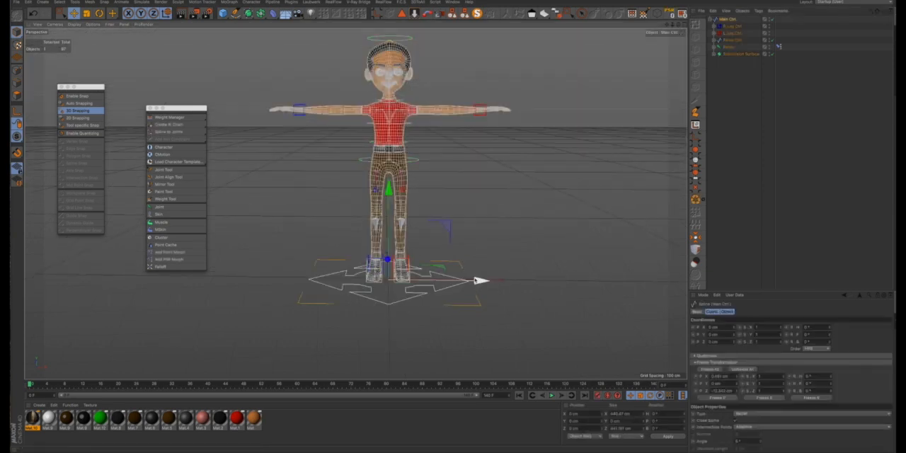
left_click_drag(479, 281, 581, 281)
key("ctrl+z")
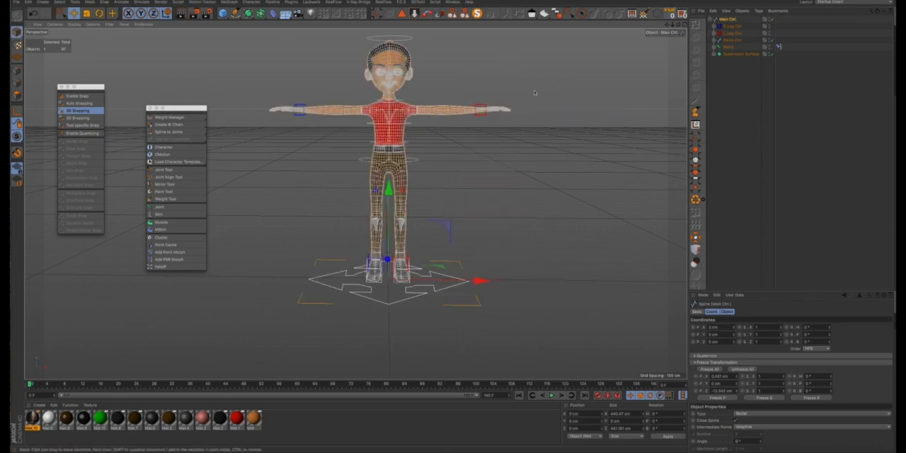
scroll(547, 118, "down", 2)
left_click(574, 82)
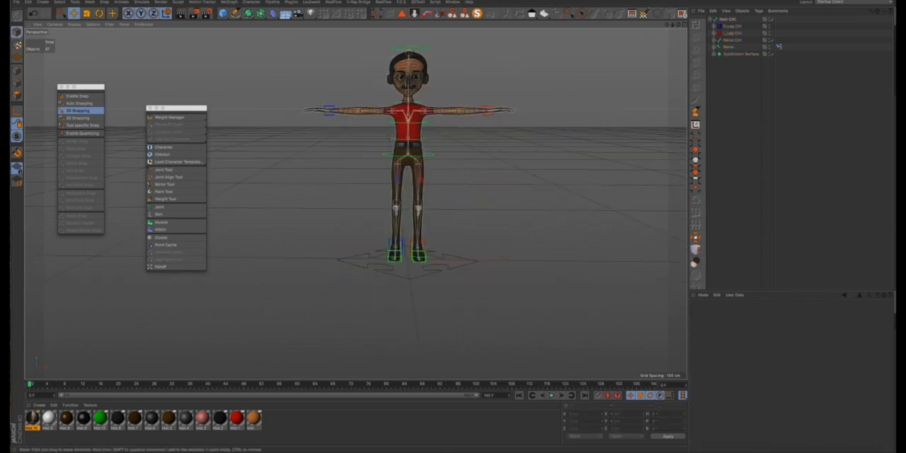
- Expand the Pelvis hierarchy, select Pelvis with all its children, and add them to a new layer
left_click_drag(440, 106, 473, 127, "alt")
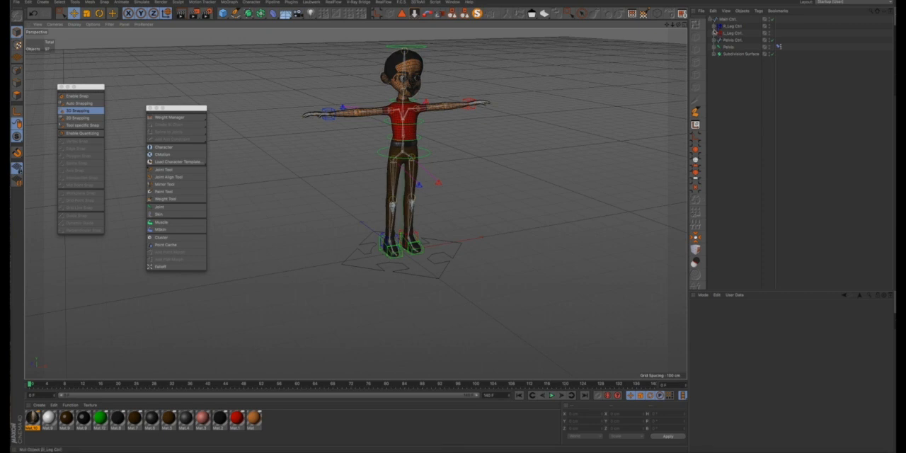
left_click(715, 48)
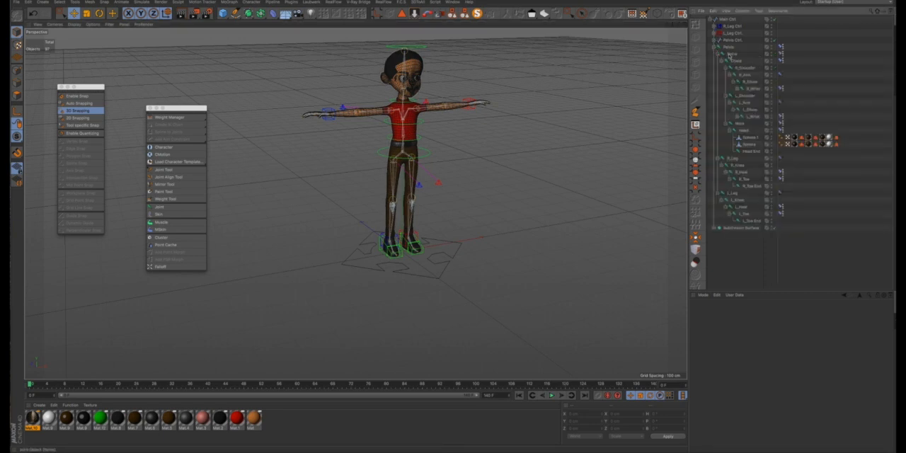
left_click(729, 48)
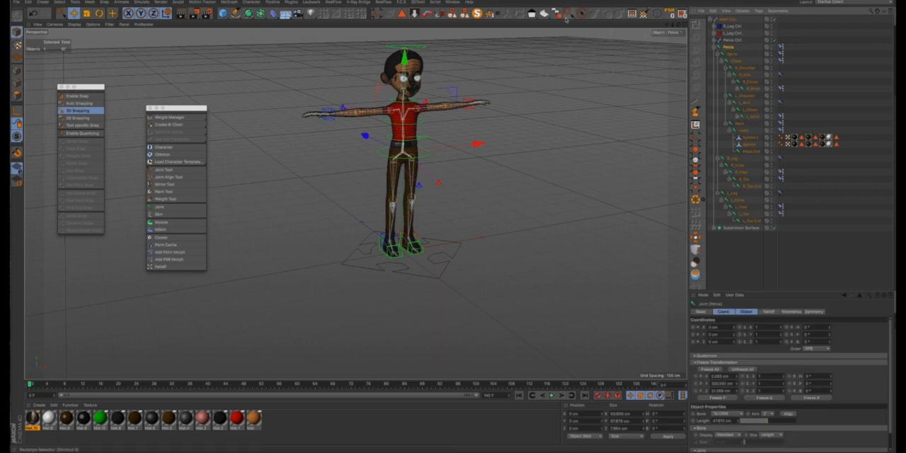
left_click(559, 16)
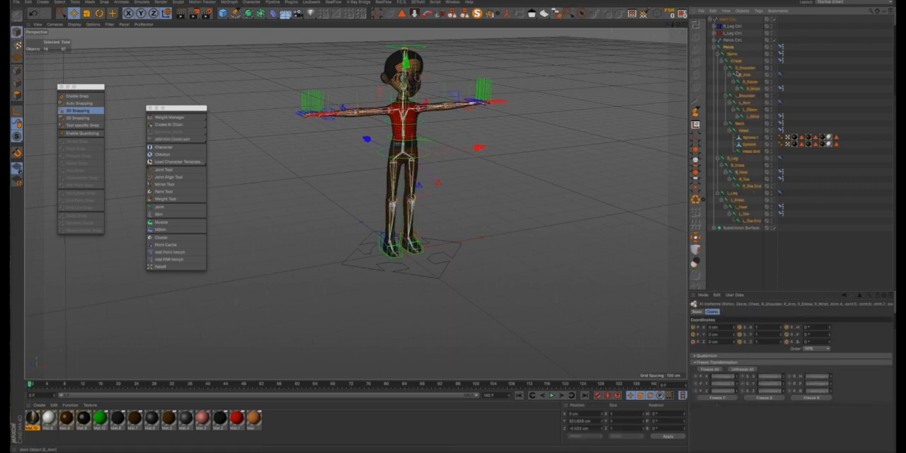
right_click(731, 47)
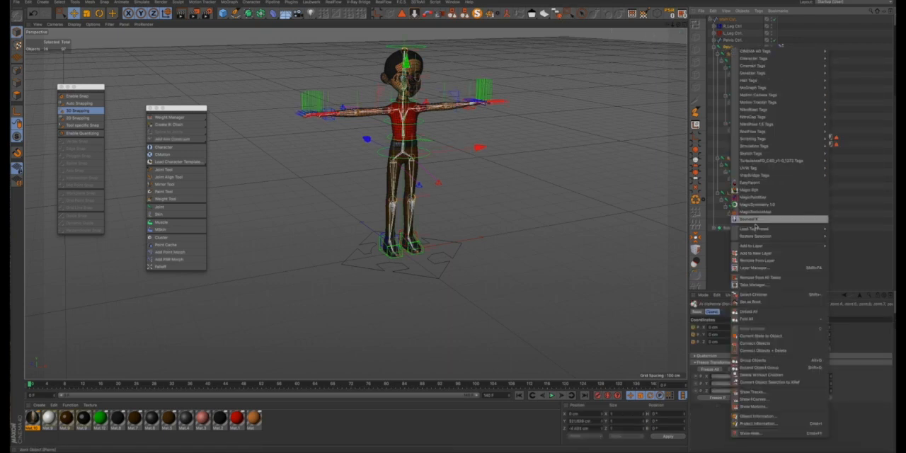
mouse_move(755, 230)
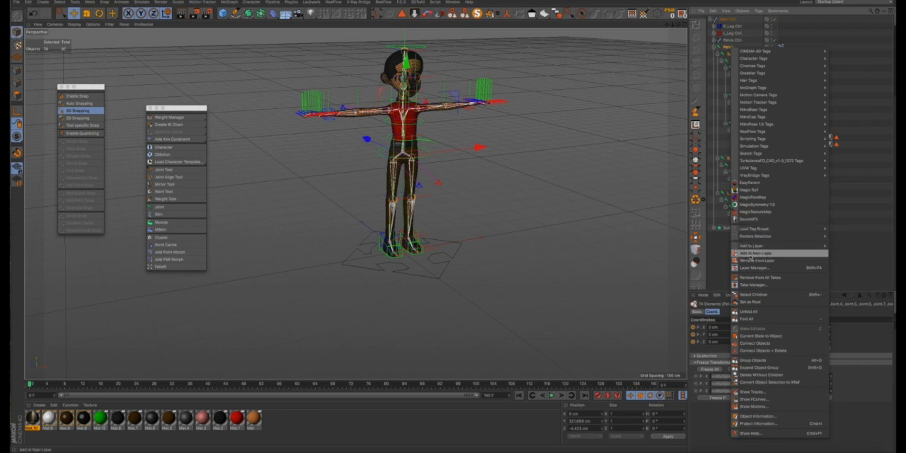
left_click(759, 256)
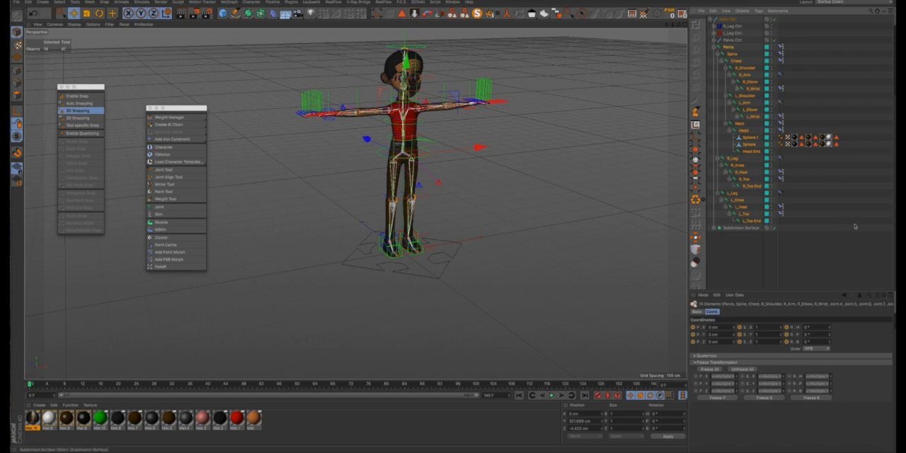
left_click(843, 260)
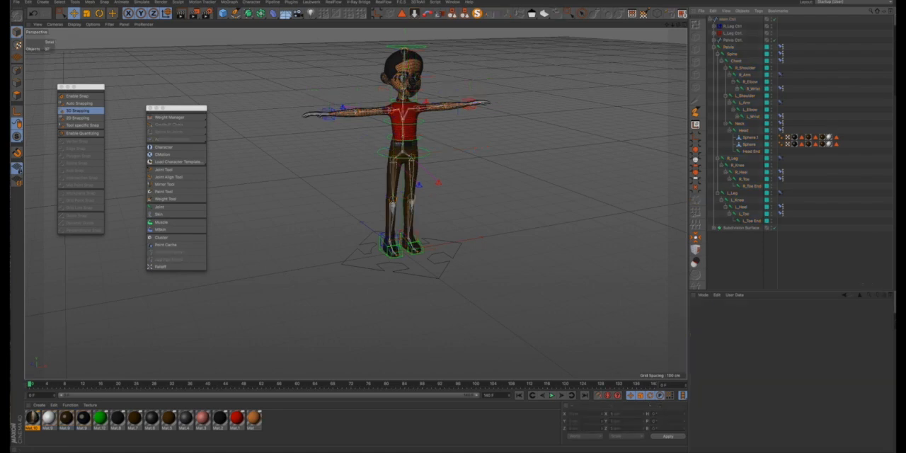
- Toggle the new joint layer's viewport visibility off and on to check the character without joints, leaving the layer shown
left_click(895, 322)
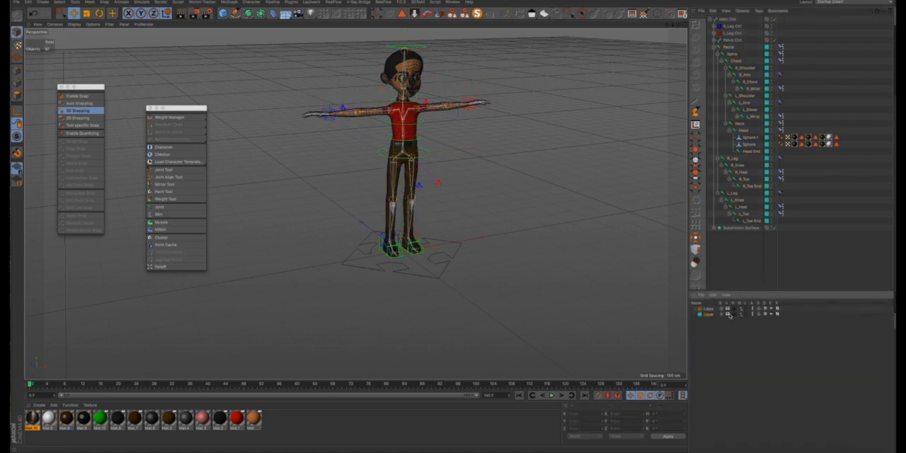
left_click(729, 314)
left_click(728, 314)
left_click(729, 314)
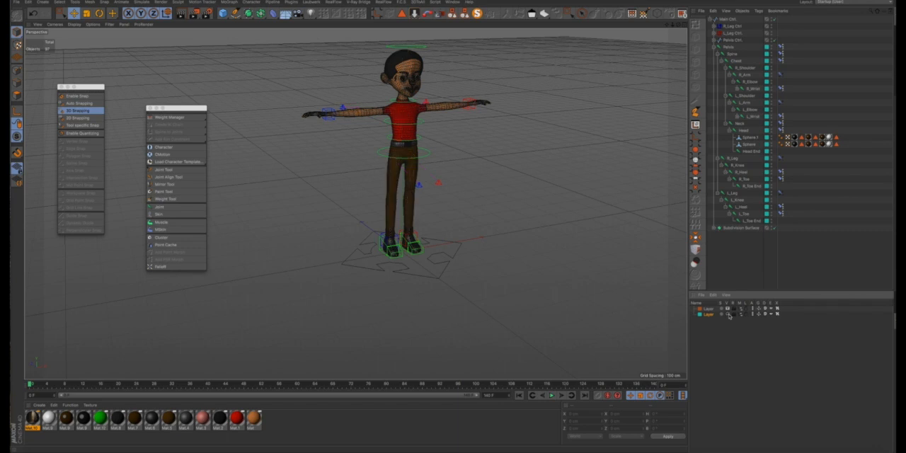
left_click(728, 314)
left_click(728, 315)
scroll(397, 138, "up", 10)
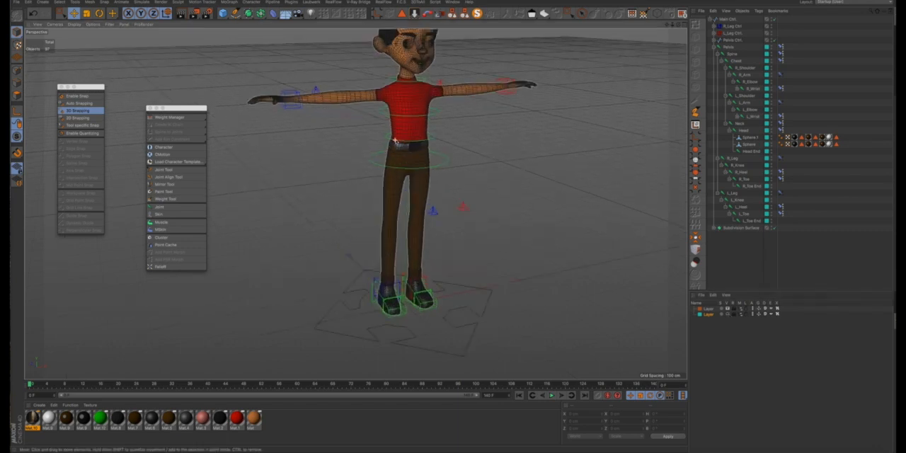
scroll(397, 139, "up", 4)
left_click(728, 314)
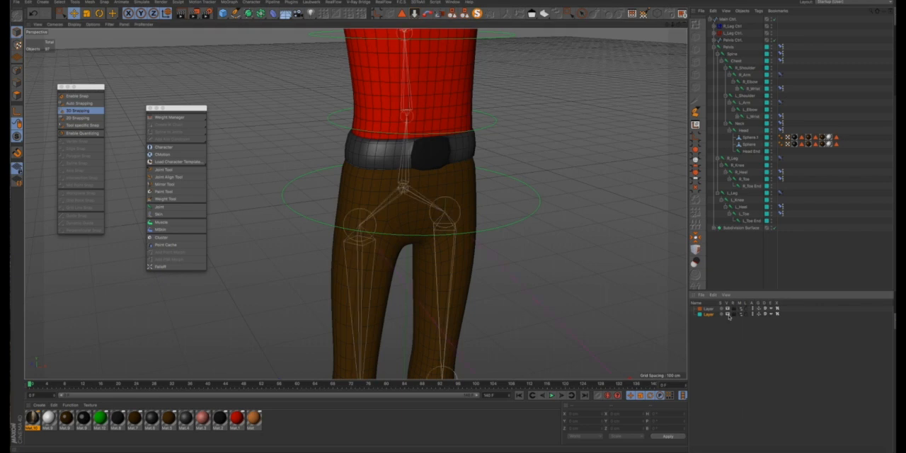
scroll(497, 238, "down", 12)
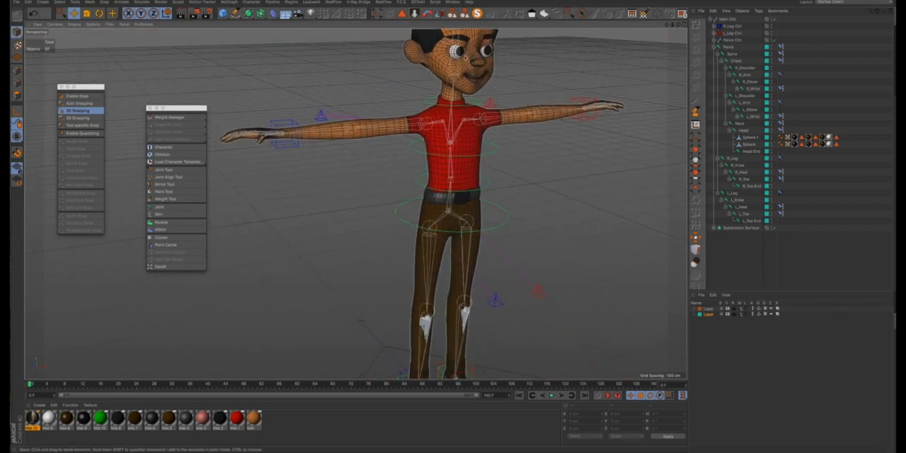
left_click(728, 315)
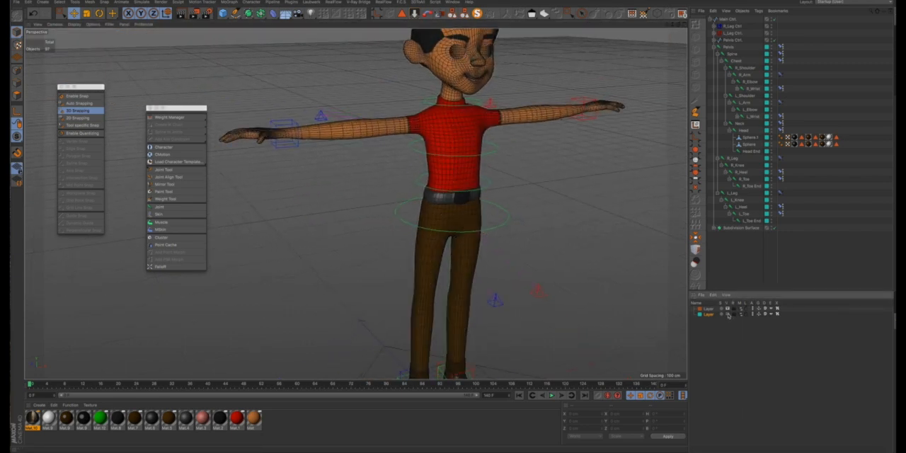
left_click(728, 315)
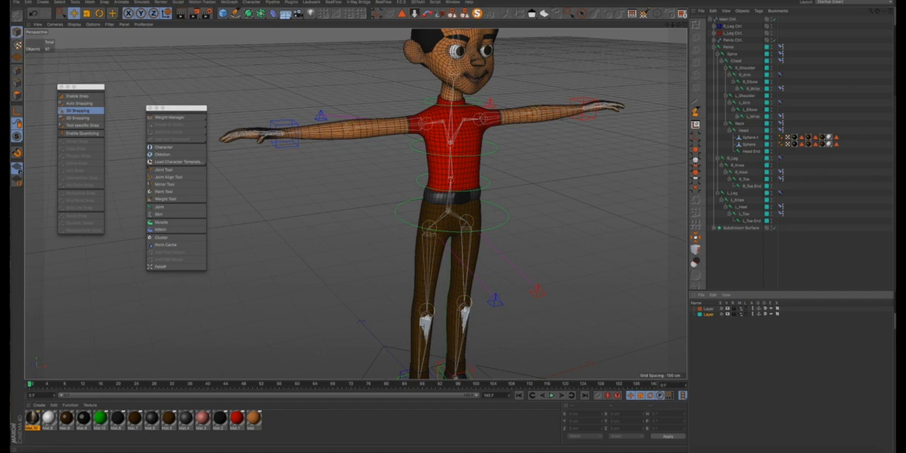
left_click(895, 307)
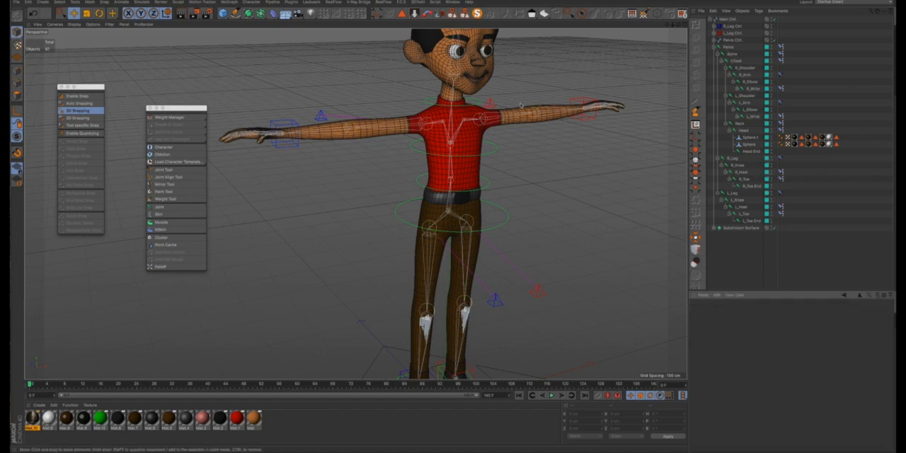
- Test the Pelvis Ctrl by rotating its pitch about 40°, and undo the rotation
left_click(496, 218)
key("r")
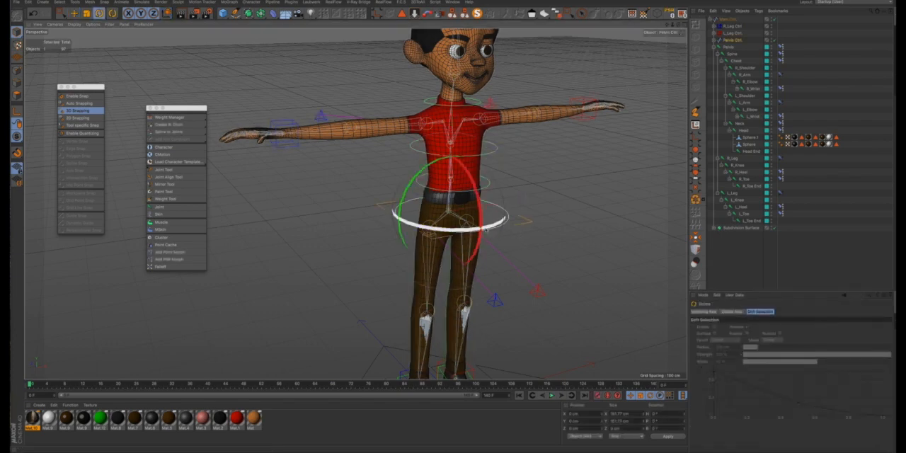
left_click_drag(484, 220, 485, 264)
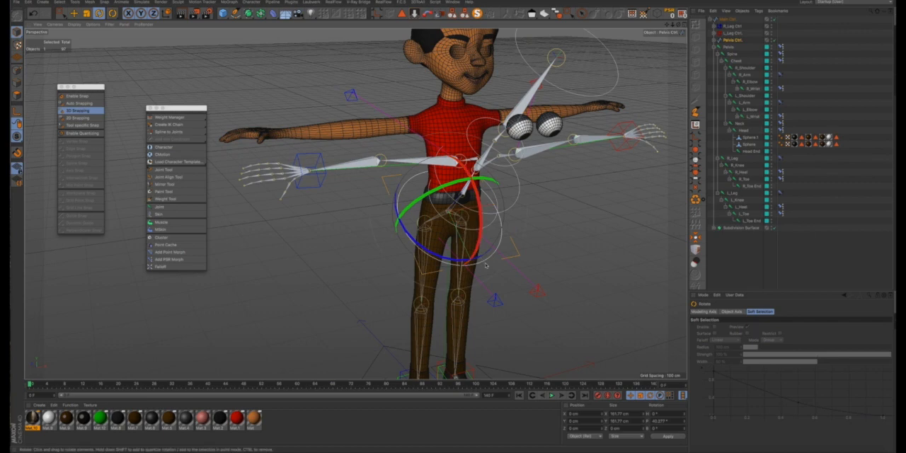
key("ctrl+z")
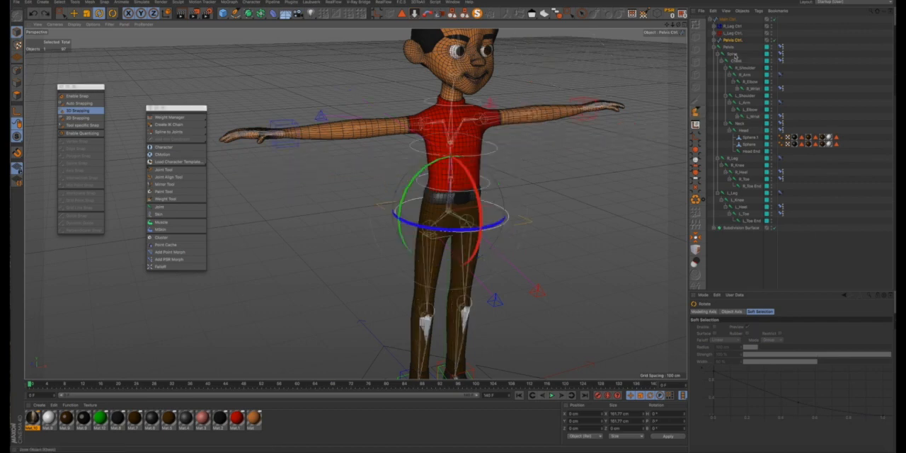
- Expand the Subdivision Surface and its body mesh, and delete the Skin object beneath the mesh
left_click(729, 49)
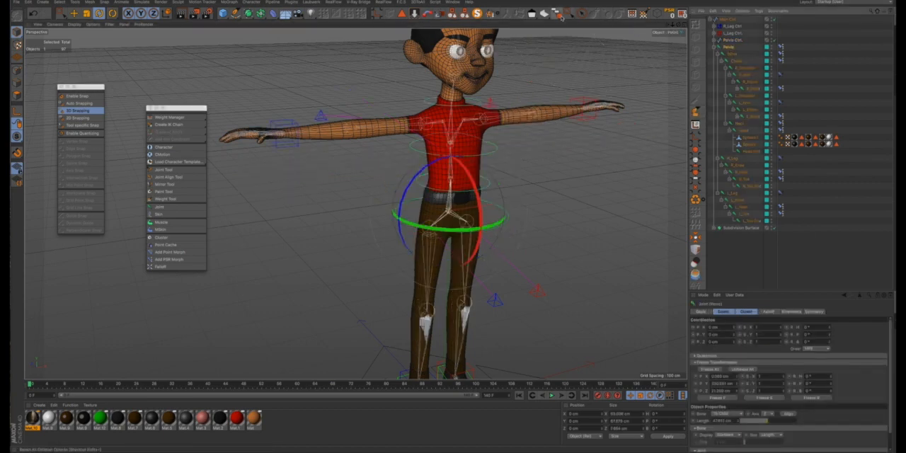
left_click(561, 17)
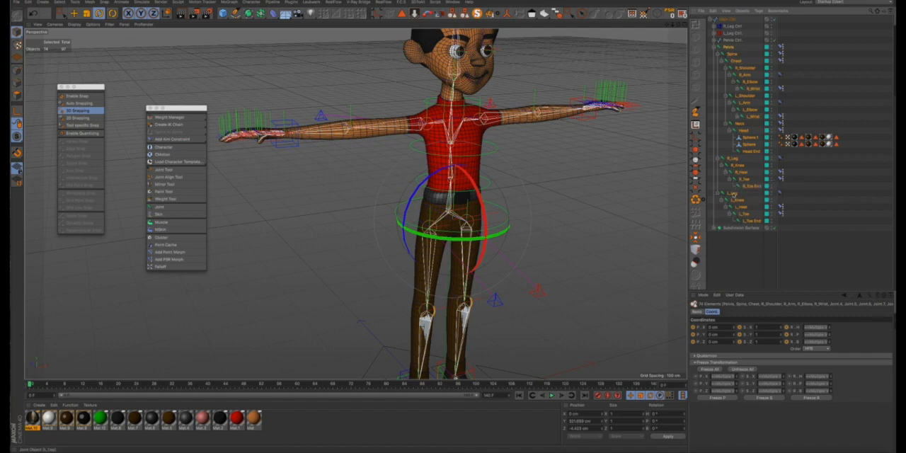
left_click(715, 228)
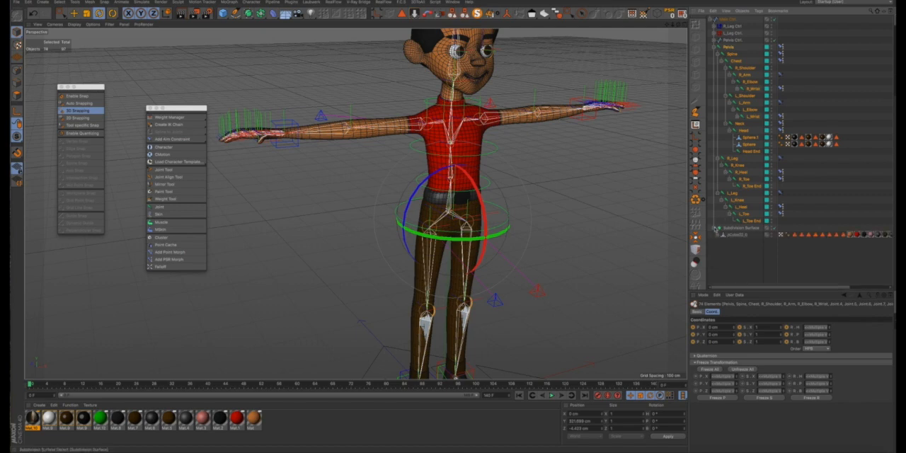
left_click(717, 235)
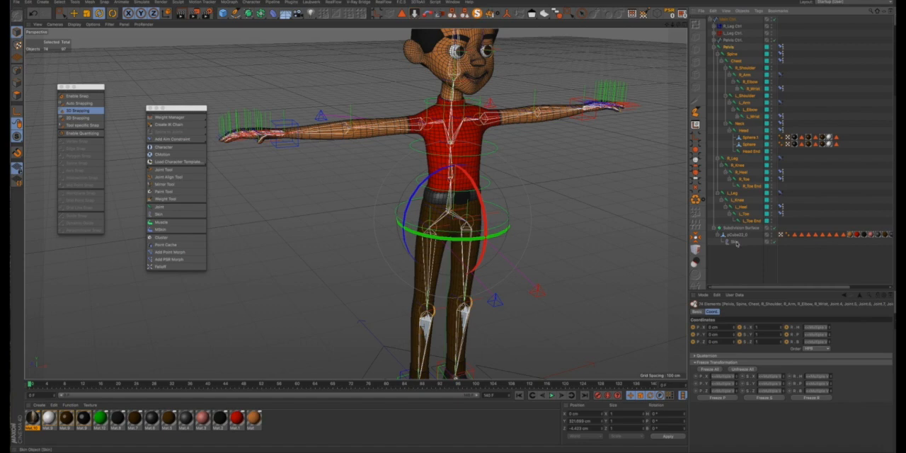
left_click(734, 242)
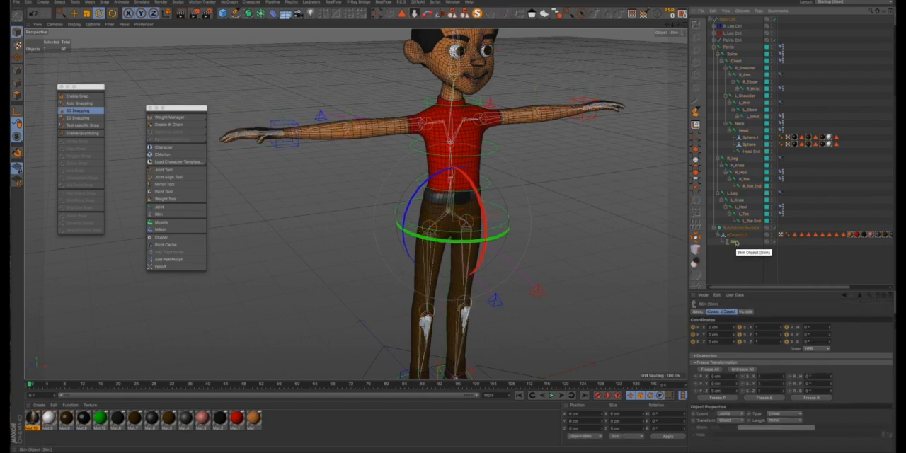
key("Delete")
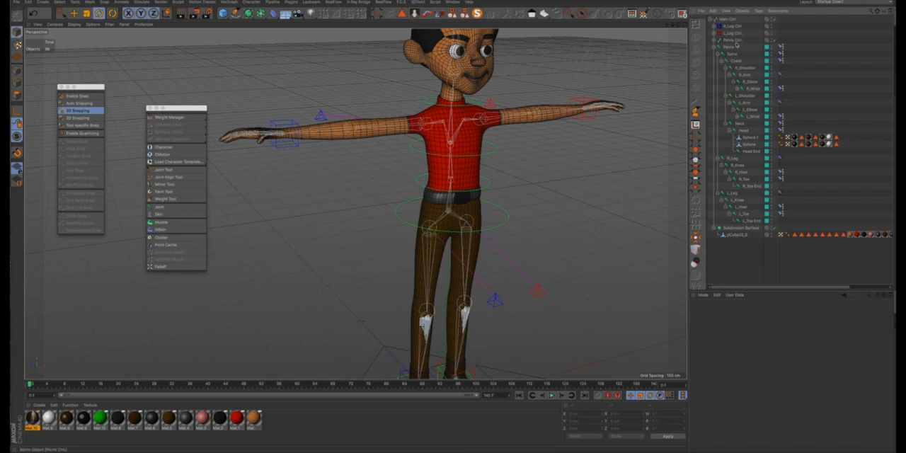
- Select Pelvis with all its child joints together with the body mesh beneath the Subdivision Surface, and bind them
left_click(730, 47)
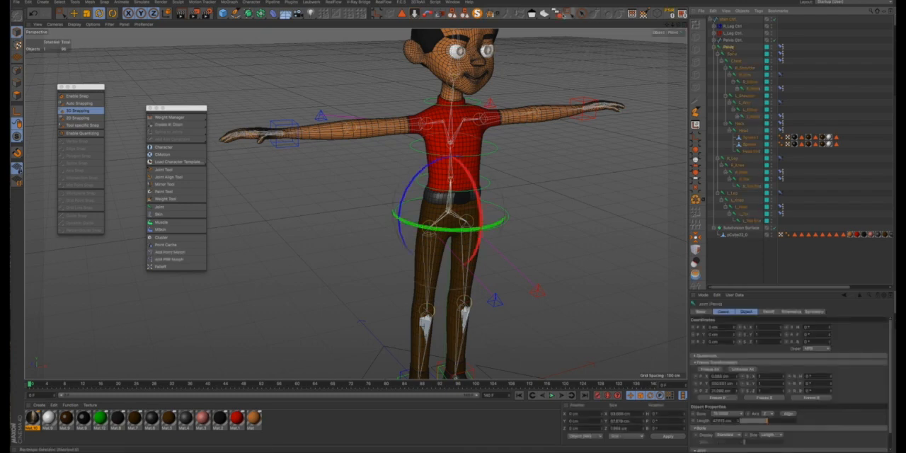
left_click(559, 15)
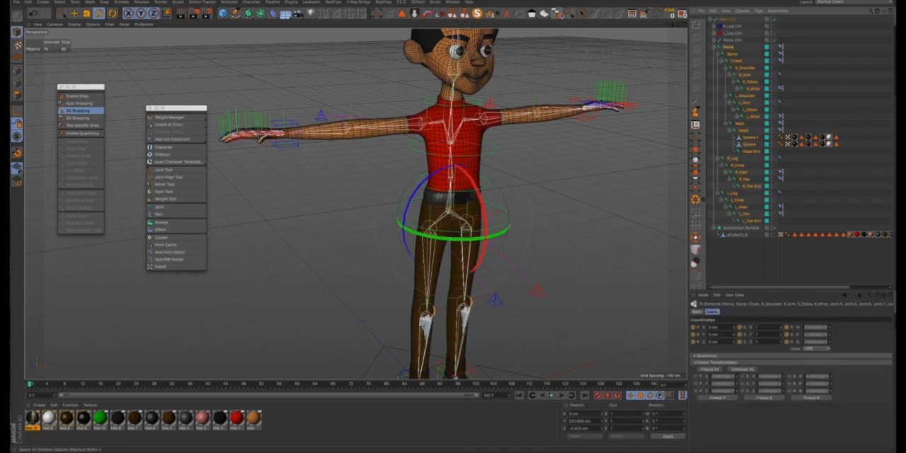
left_click(736, 235, "ctrl")
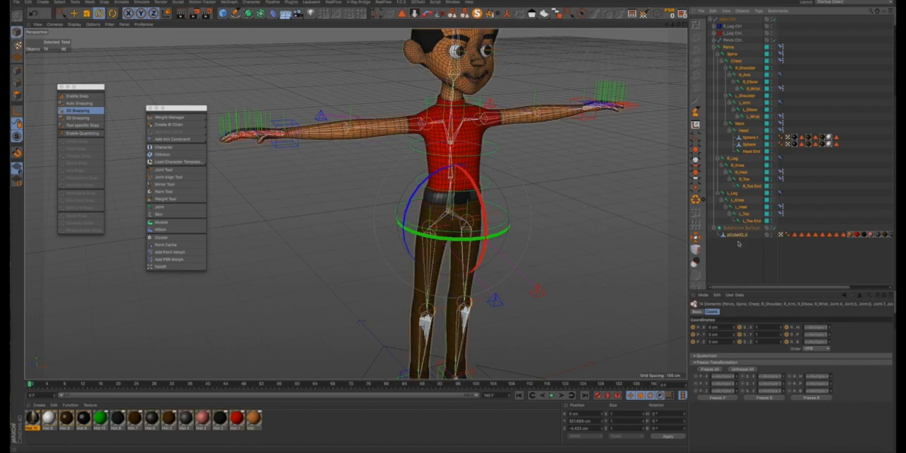
right_click_drag(509, 186, 533, 42, "alt")
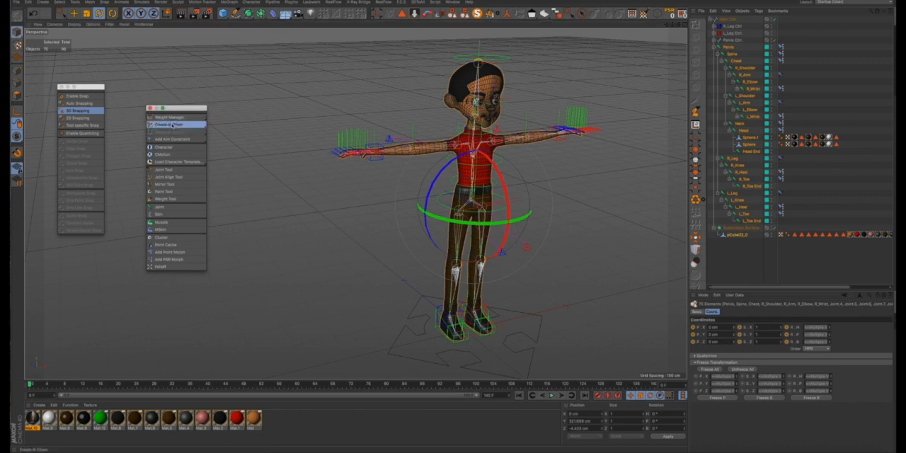
mouse_move(177, 126)
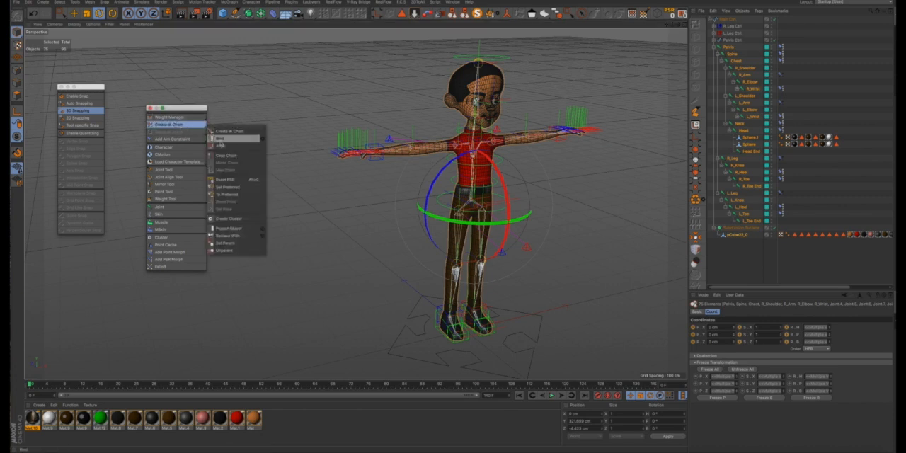
left_click(220, 139)
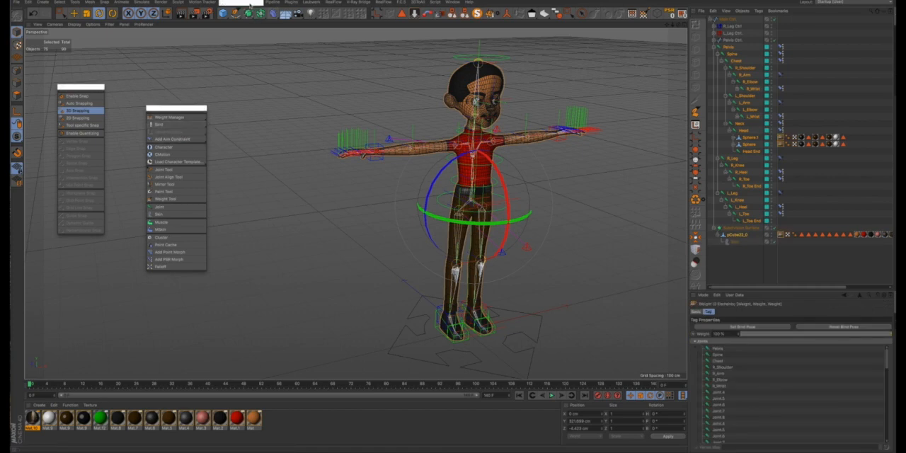
left_click(251, 2)
mouse_move(262, 19)
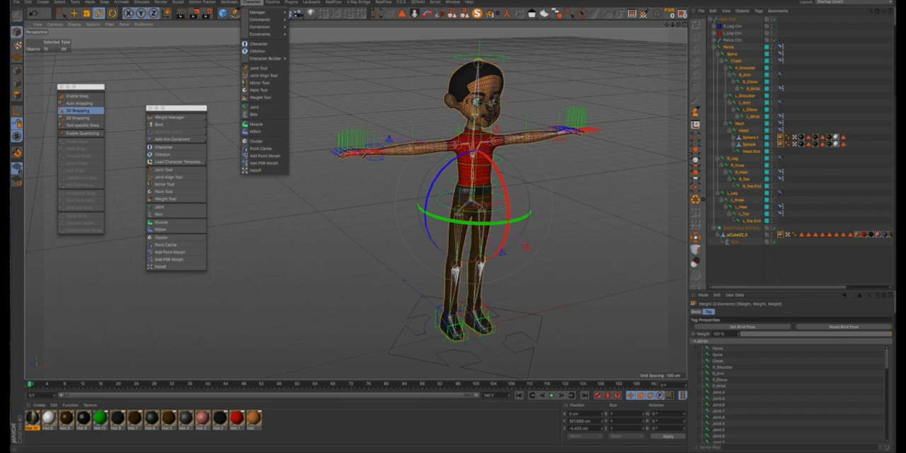
left_click(565, 174)
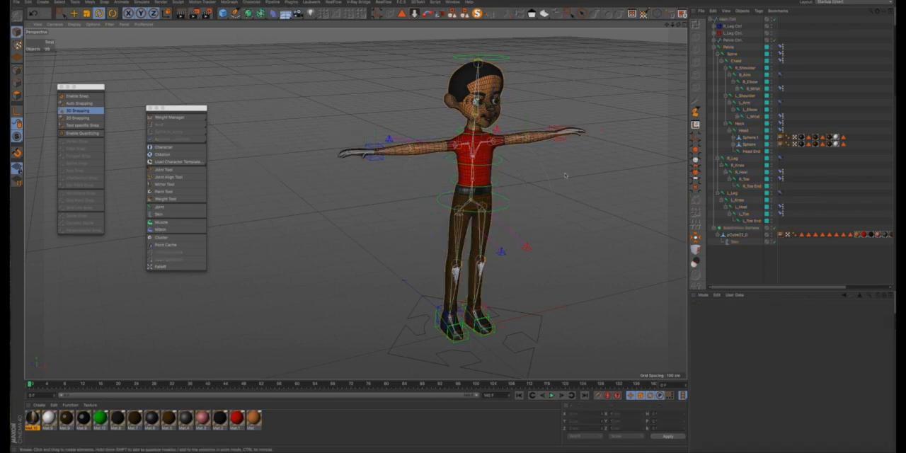
- Test the new binding by rotating the Pelvis Ctrl in pitch and bank and to a heading of about -34°
left_click(504, 210)
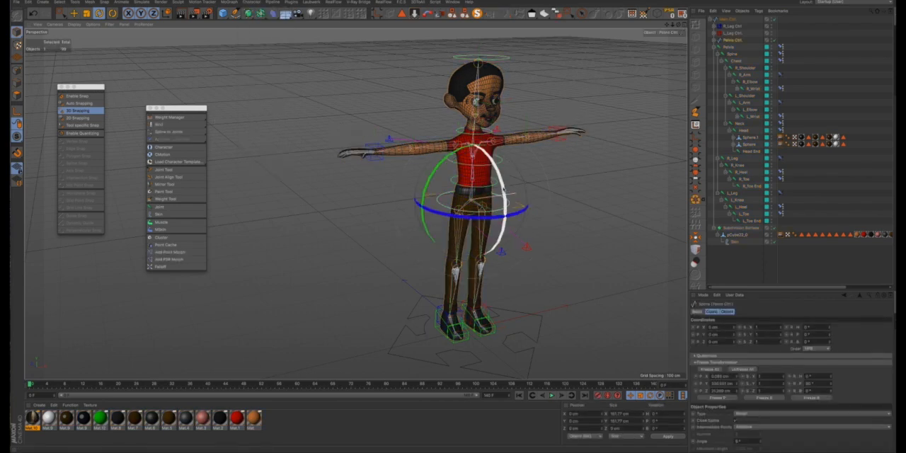
left_click_drag(501, 251, 459, 177)
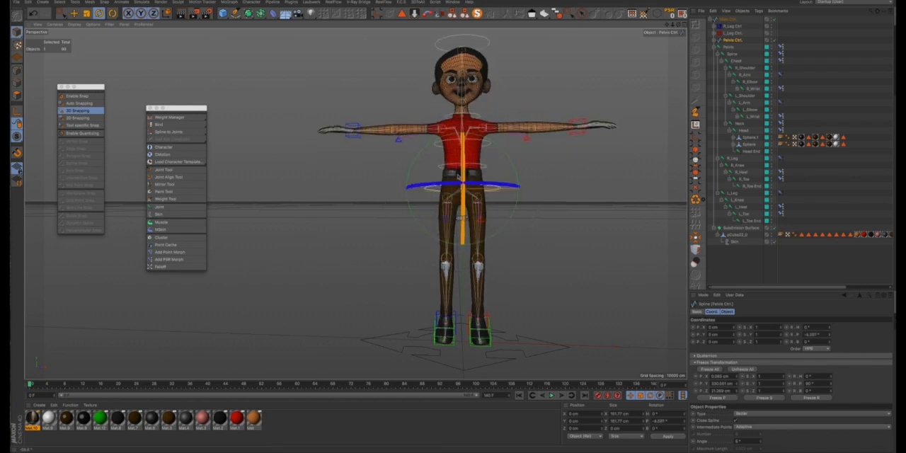
scroll(465, 95, "up", 5)
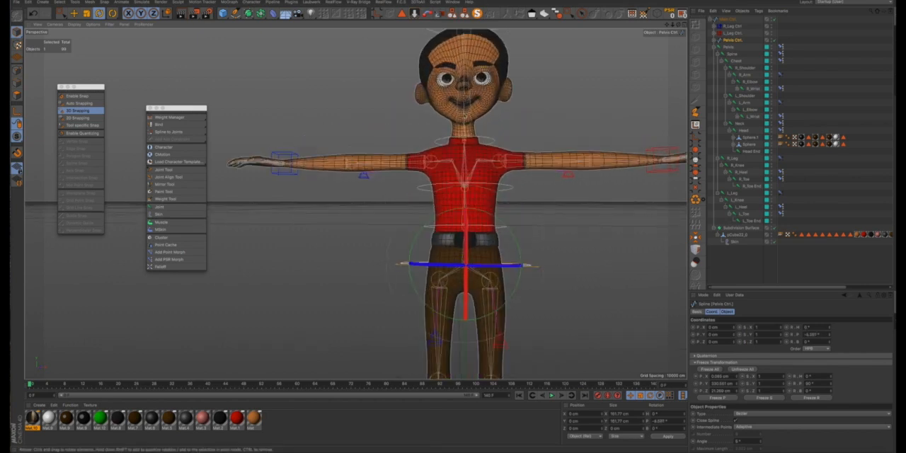
left_click_drag(465, 99, 504, 154, "alt")
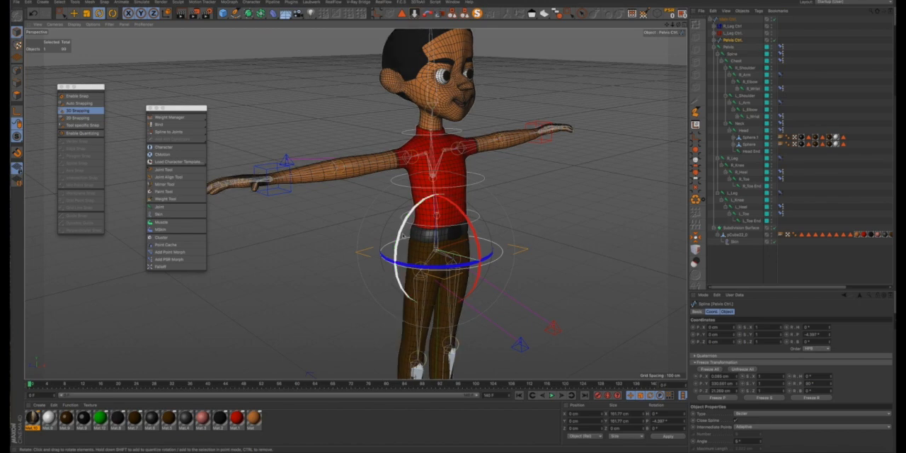
left_click_drag(403, 235, 421, 218)
left_click_drag(421, 218, 437, 173, "alt")
right_click_drag(440, 227, 430, 235, "alt")
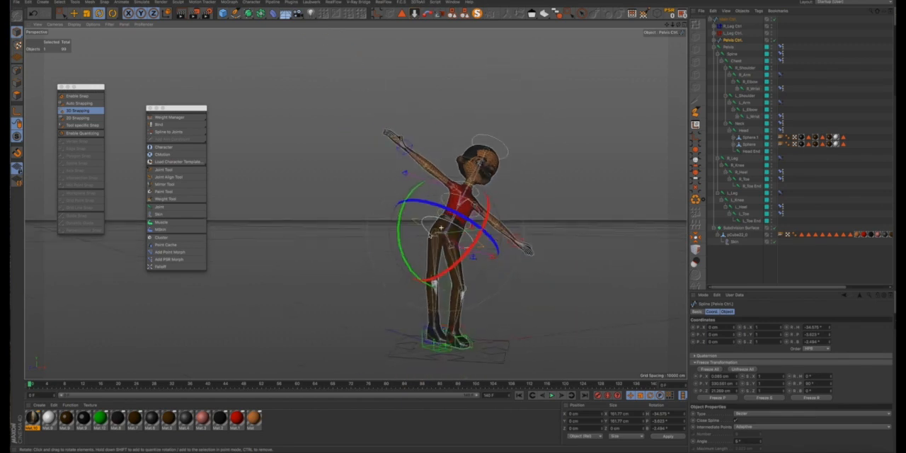
left_click_drag(441, 228, 396, 244, "alt")
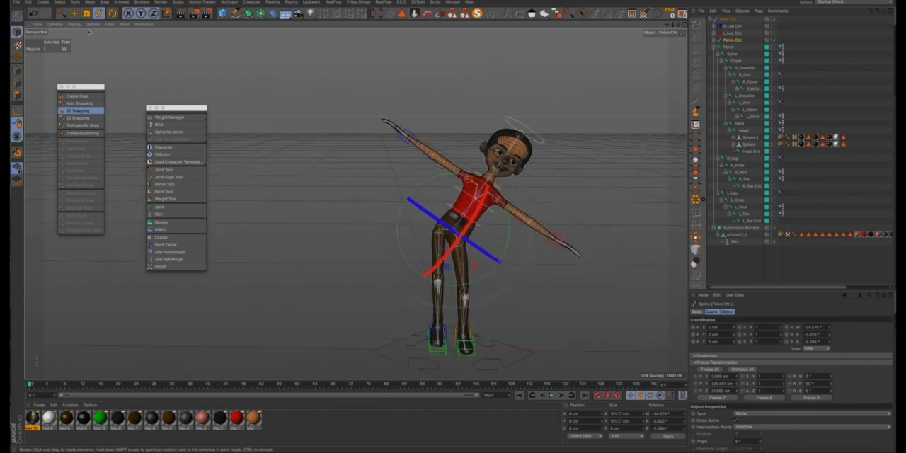
- Switch the viewport to smooth shading without wireframe lines, and reset the Pelvis Ctrl with Reset PSR
left_click(73, 25)
left_click(83, 35)
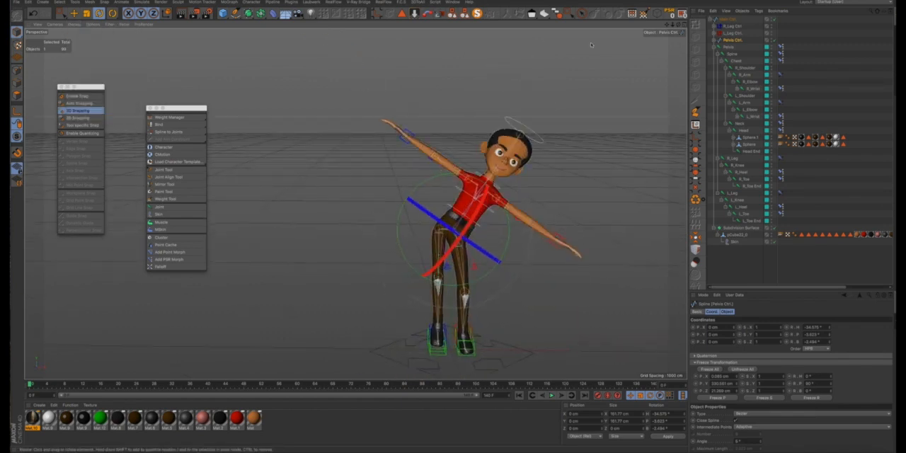
middle_click_drag(453, 227, 427, 205, "alt")
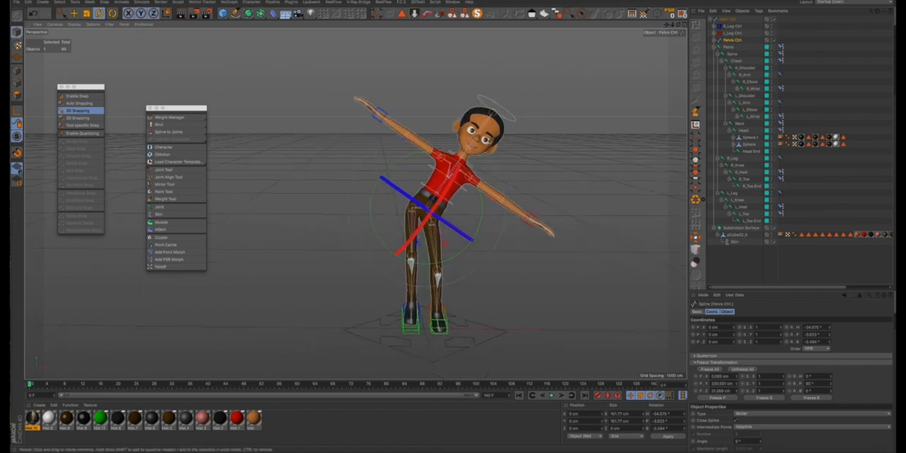
left_click_drag(409, 156, 460, 199)
left_click(669, 14)
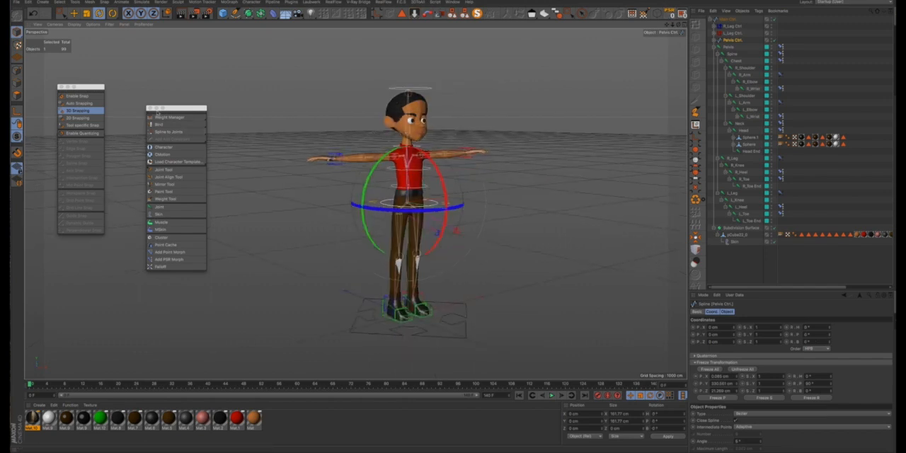
- Close the floating snapping and character tool palettes
left_click(154, 109)
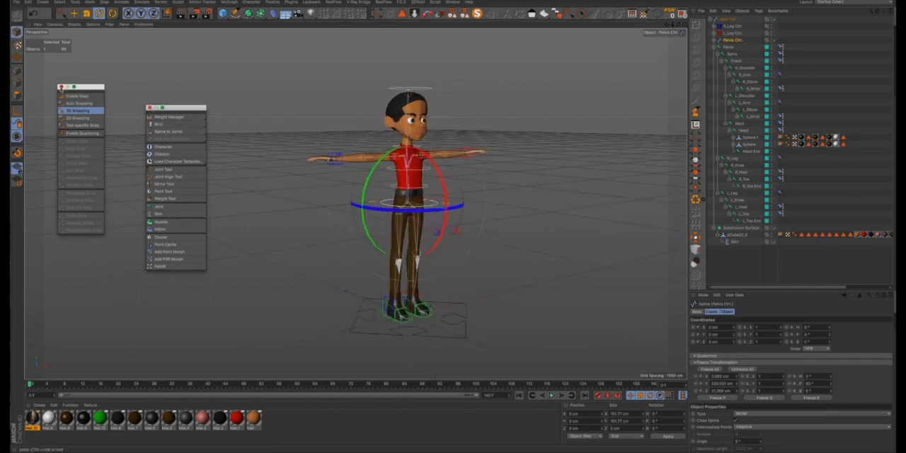
left_click(61, 87)
left_click(149, 108)
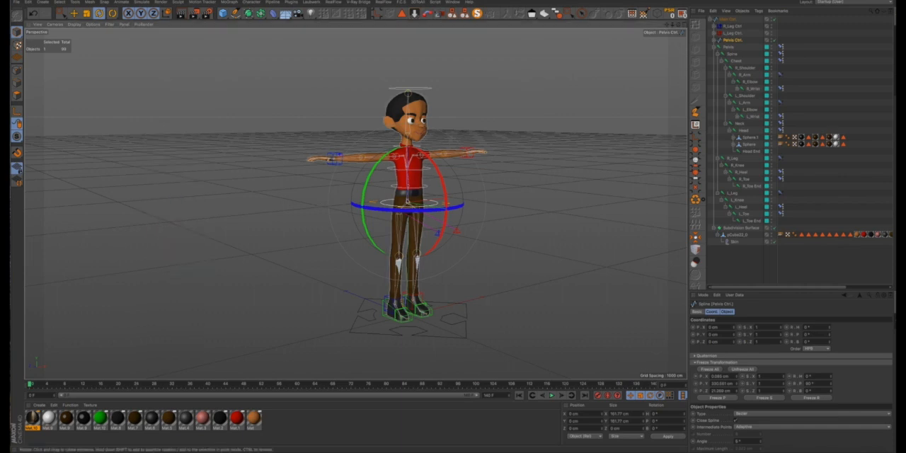
- Test the Pelvis Ctrl by rotating its pitch to about -50°, rotate it back, and reset its PSR
scroll(428, 206, "up", 6)
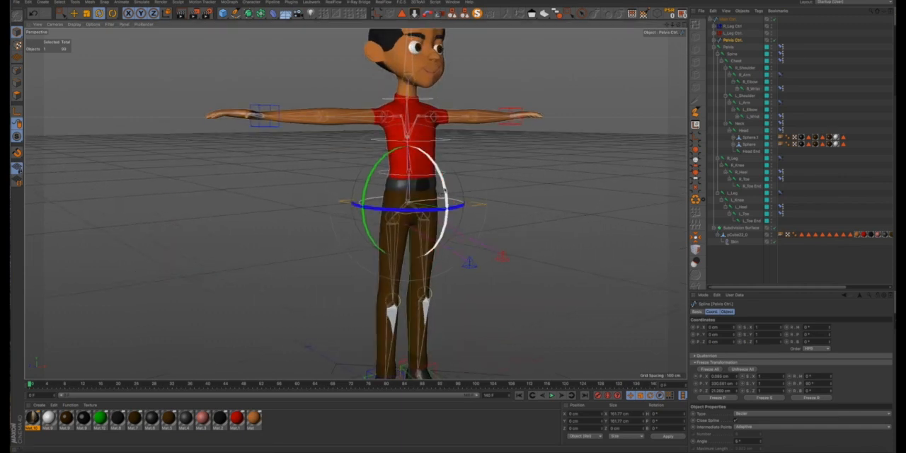
left_click_drag(445, 190, 412, 166)
left_click_drag(411, 215, 310, 208, "alt")
scroll(382, 219, "down", 3)
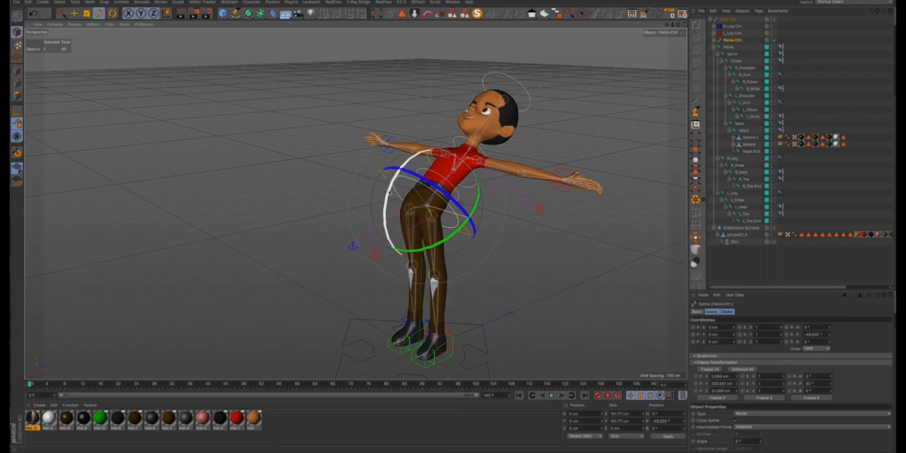
left_click_drag(389, 191, 385, 247)
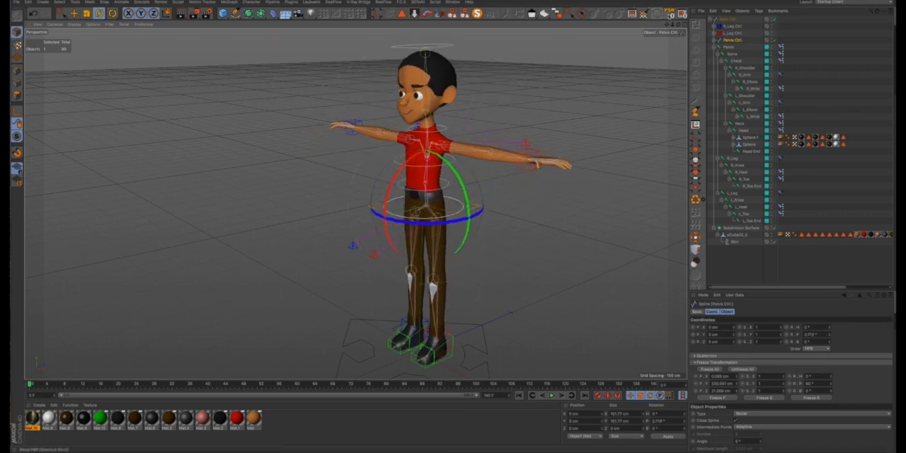
left_click(657, 13)
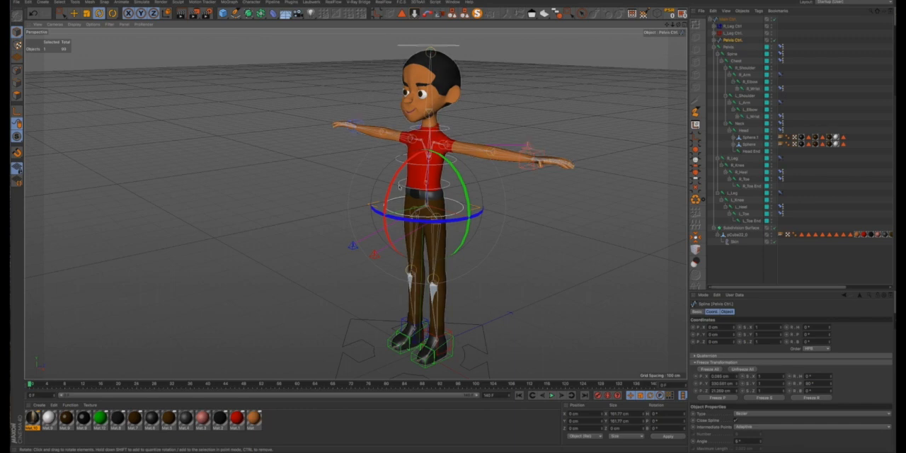
- Test the Spine Ctrl by bending it forward about 34° in pitch, and rotate it back to nearly upright
left_click(509, 127)
scroll(424, 205, "up", 3)
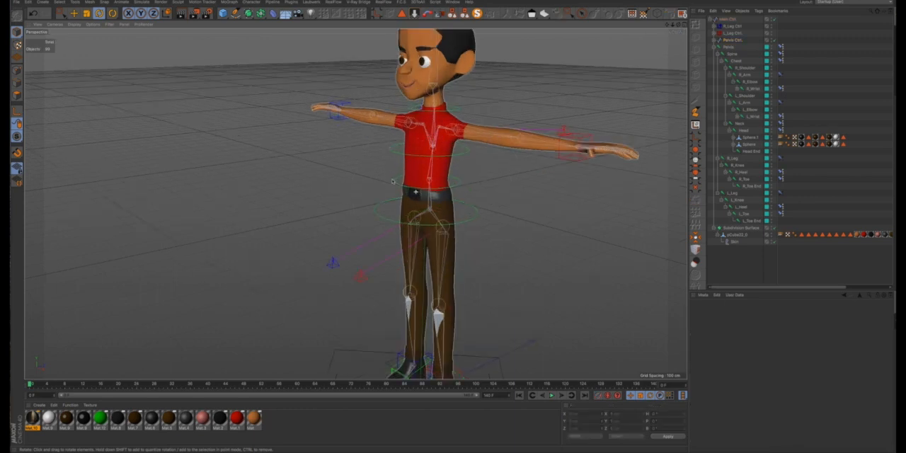
left_click(405, 162)
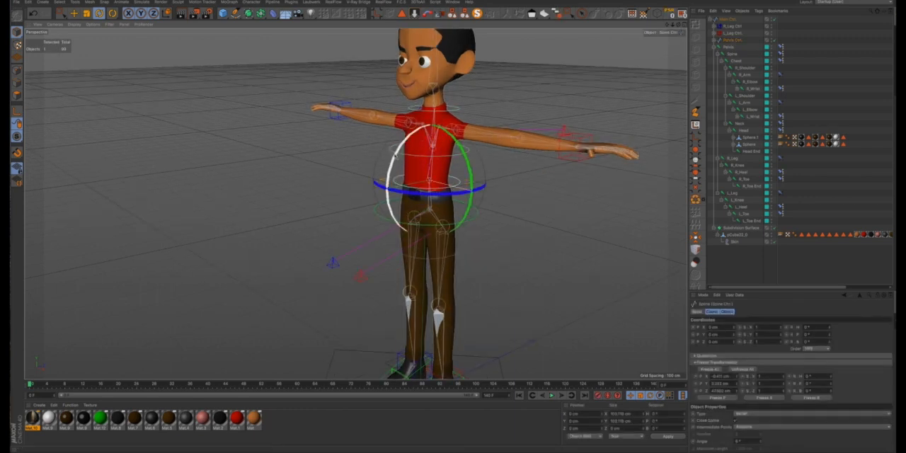
left_click_drag(395, 157, 390, 195)
scroll(422, 216, "up", 2)
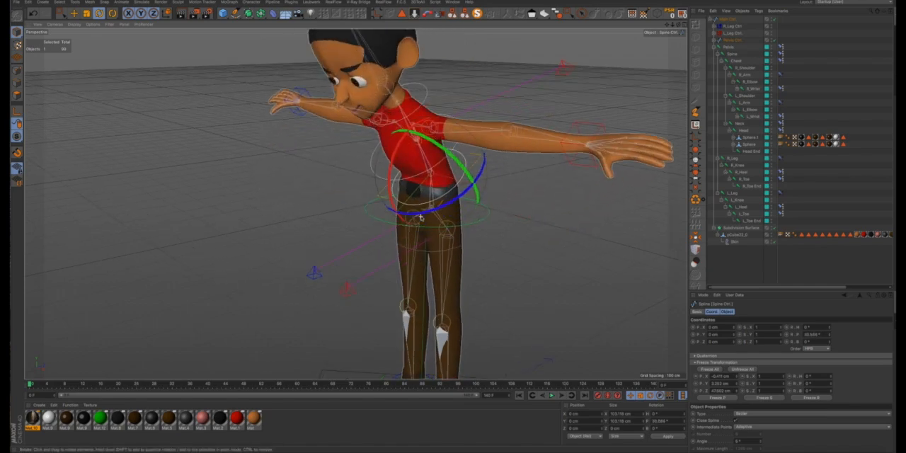
left_click_drag(422, 218, 573, 203, "alt")
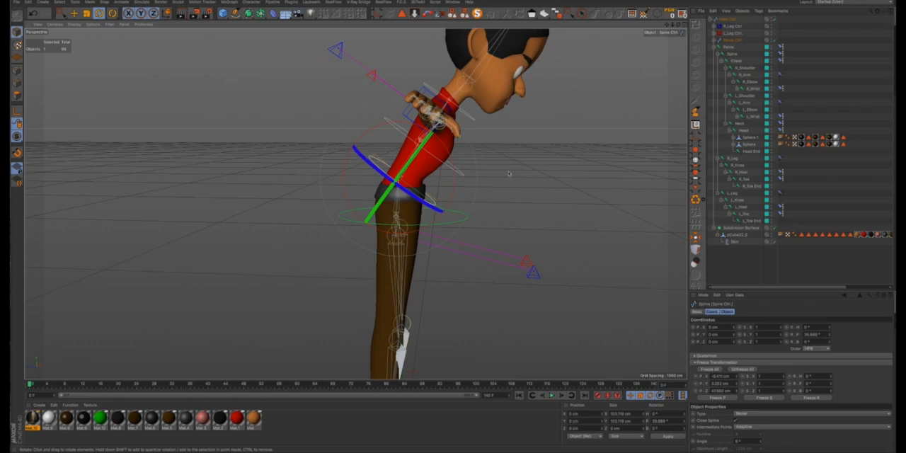
left_click_drag(459, 170, 439, 152)
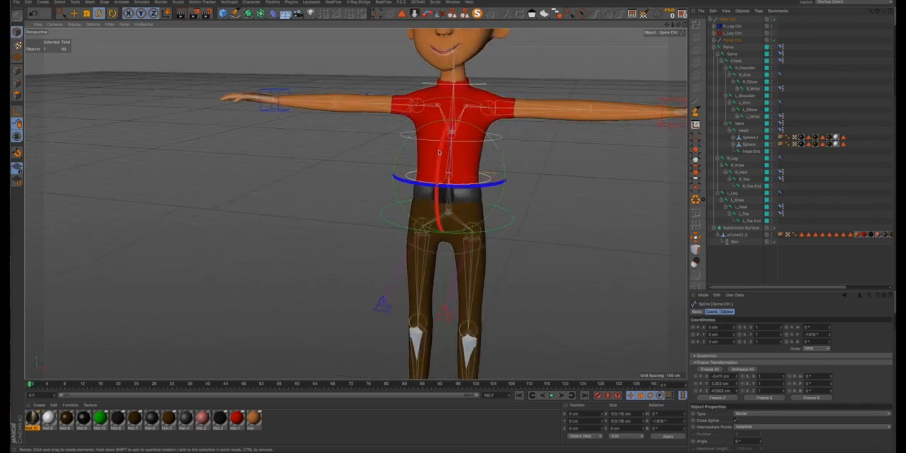
- Test the Chest Ctrl by rotating its bank and pitching it forward about 31°, and undo the rotation
left_click(455, 145)
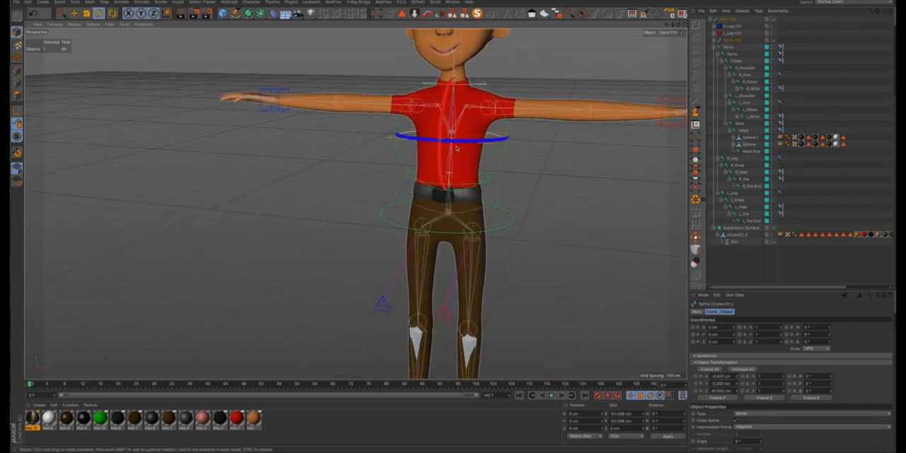
scroll(472, 160, "down", 5)
left_click_drag(473, 160, 426, 156, "alt")
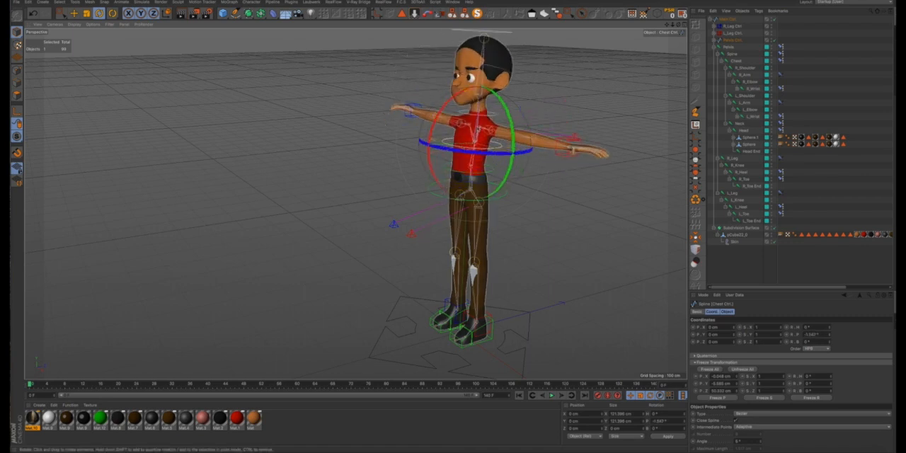
left_click_drag(483, 153, 516, 181)
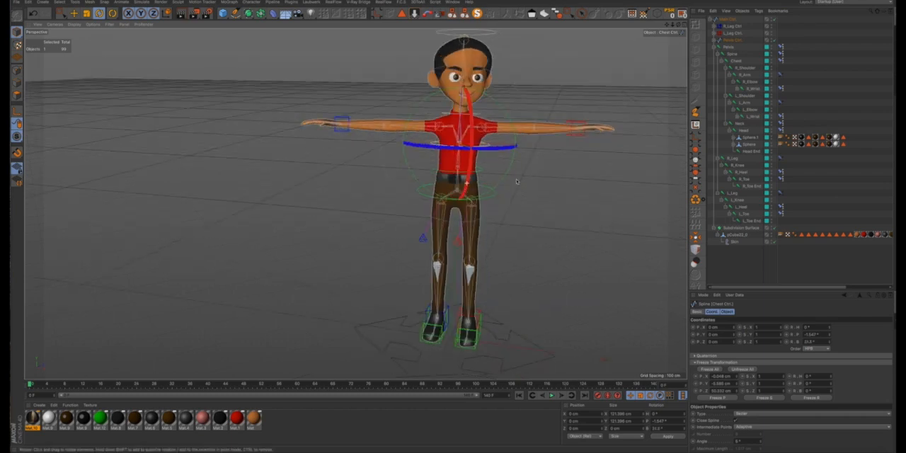
left_click_drag(495, 133, 473, 167)
left_click_drag(511, 125, 511, 127)
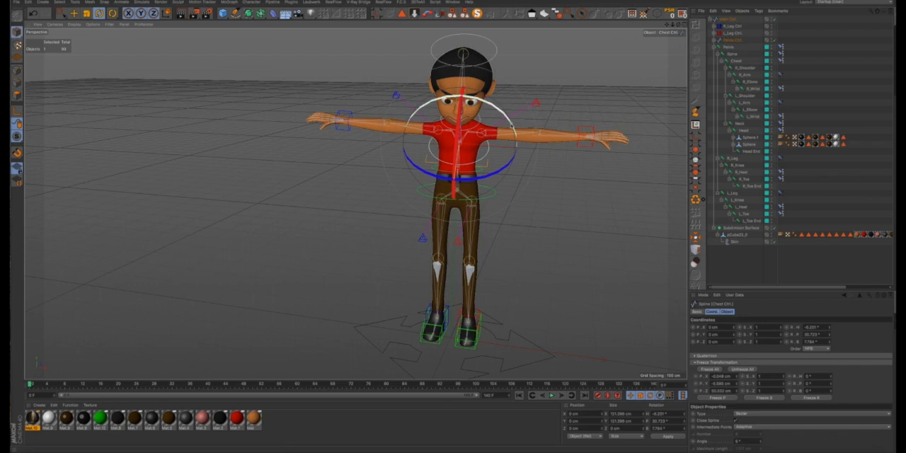
key("ctrl+z")
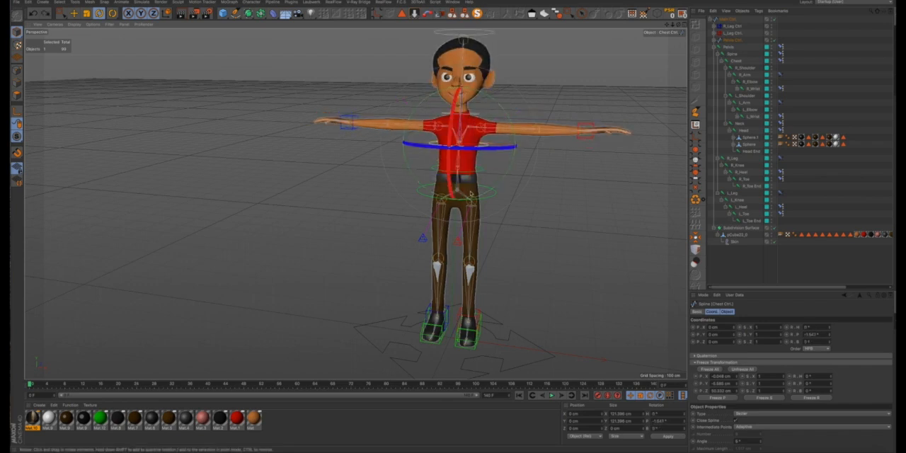
- Test the L_Leg Ctrl by moving the left foot forward and upward until the knee bends high
left_click_drag(511, 191, 364, 184, "alt")
left_click_drag(457, 262, 552, 304, "alt")
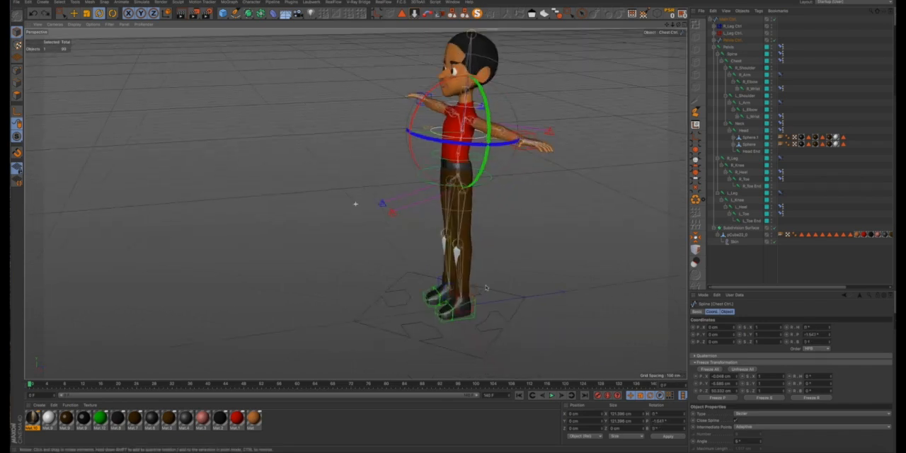
scroll(464, 308, "up", 5)
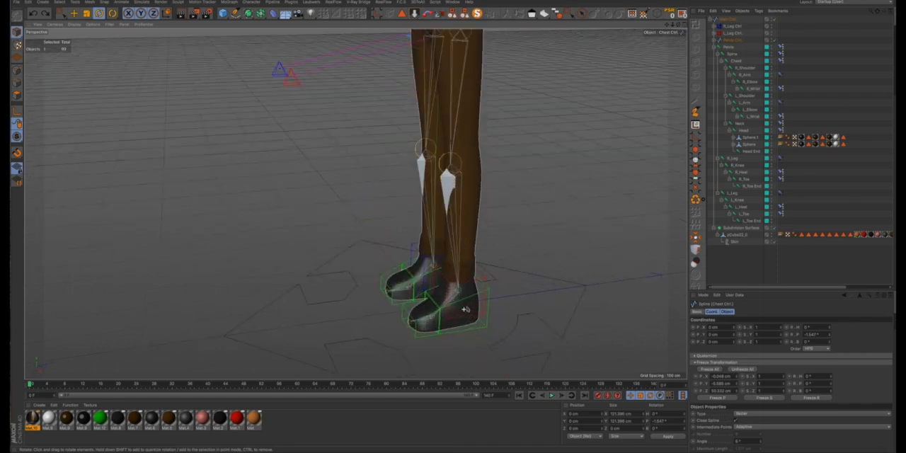
left_click(484, 275)
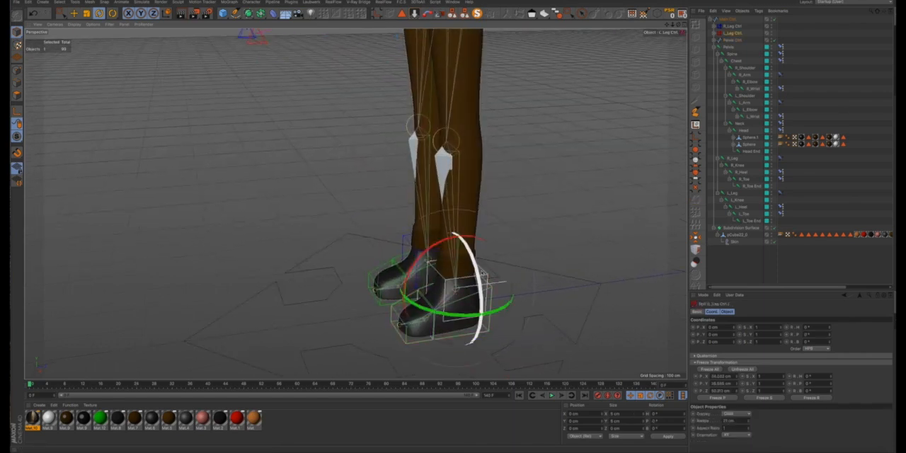
key("e")
scroll(481, 273, "down", 3)
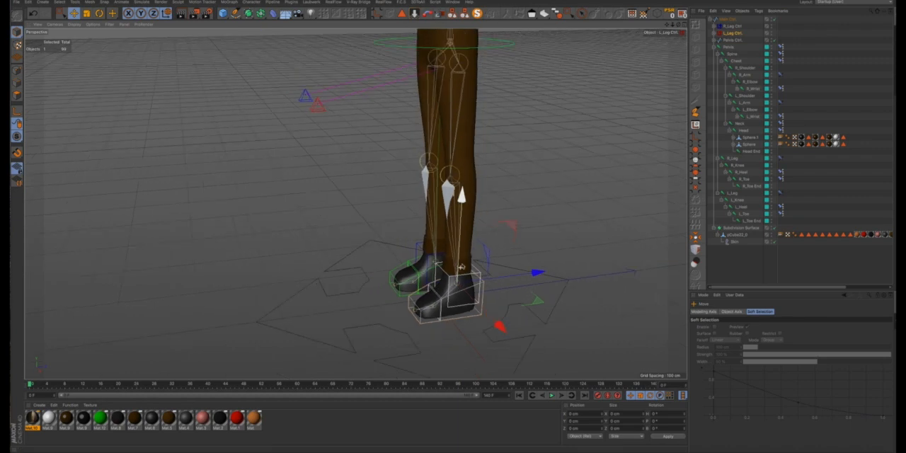
left_click_drag(502, 226, 337, 138)
scroll(344, 139, "down", 3)
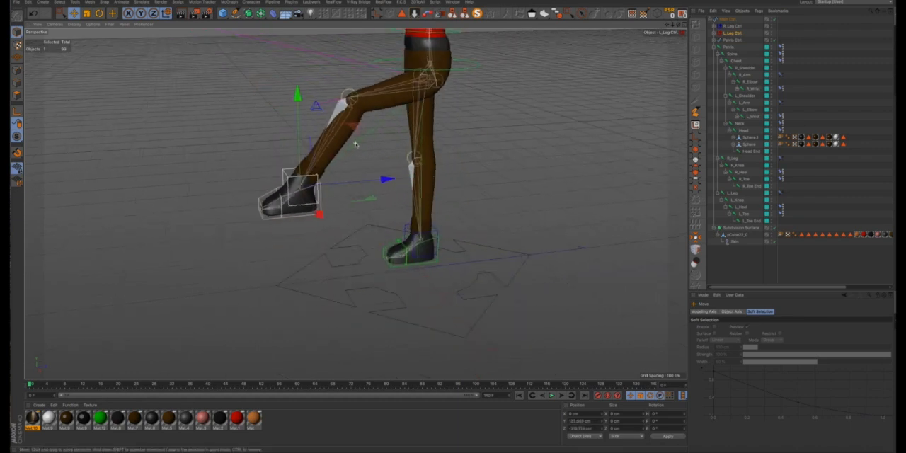
scroll(454, 226, "down", 3)
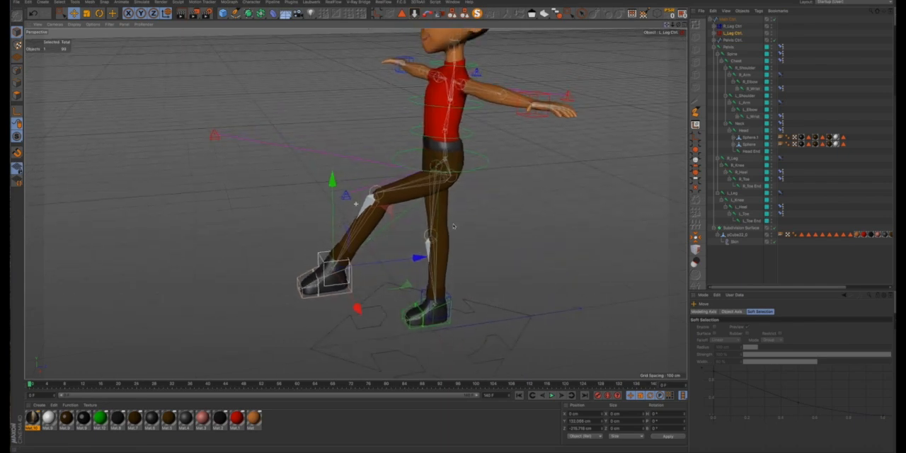
left_click_drag(331, 262, 329, 221)
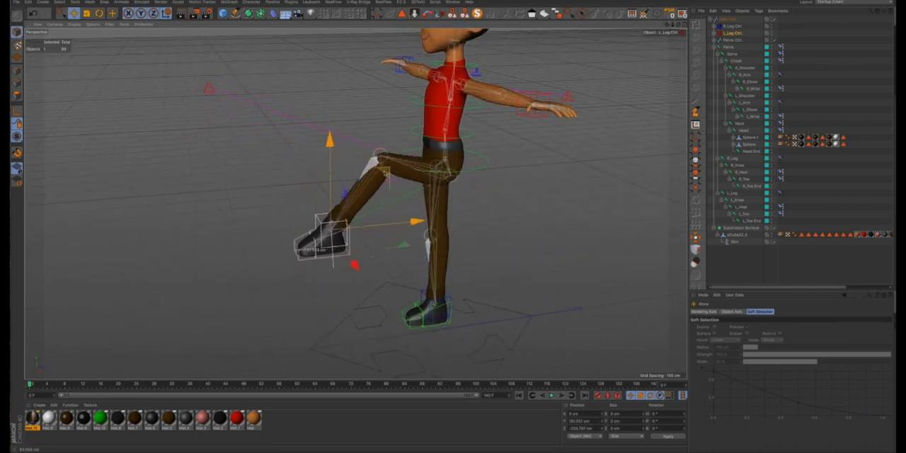
left_click_drag(368, 185, 422, 177, "alt")
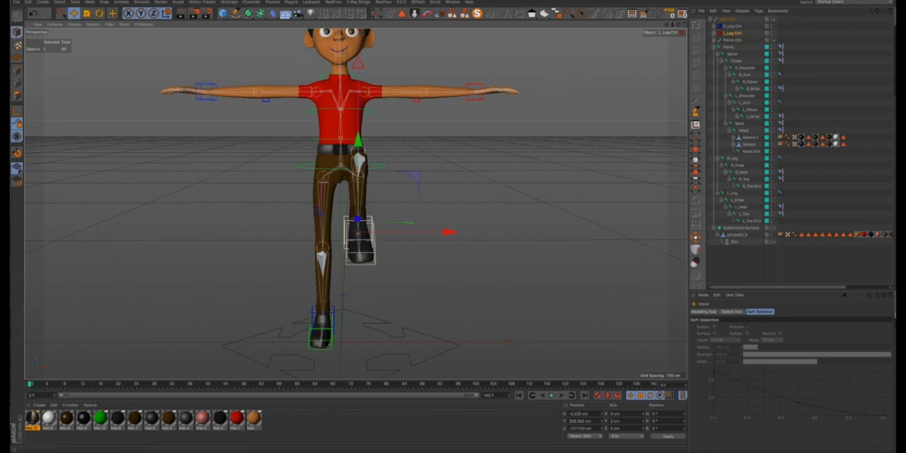
- Hide the teal joint layer to leave the mesh unobstructed, and reset the PSR of the L_Leg Ctrl
left_click(895, 318)
left_click(728, 315)
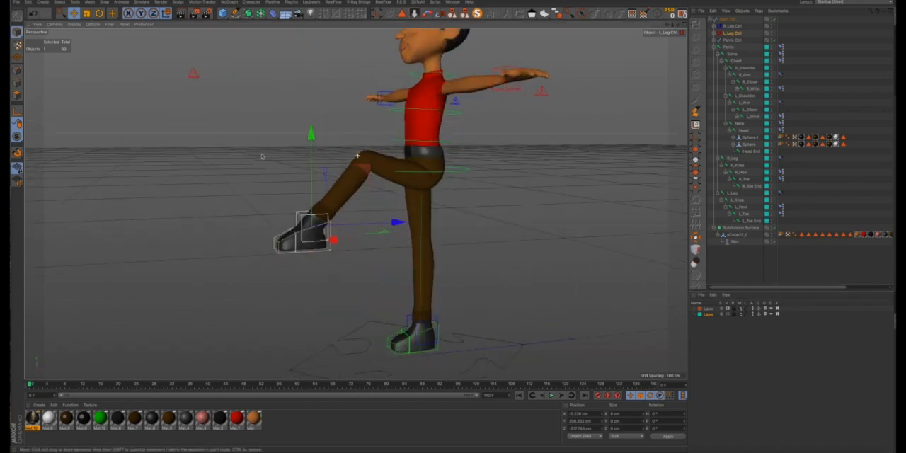
left_click_drag(357, 172, 446, 256)
left_click(669, 14)
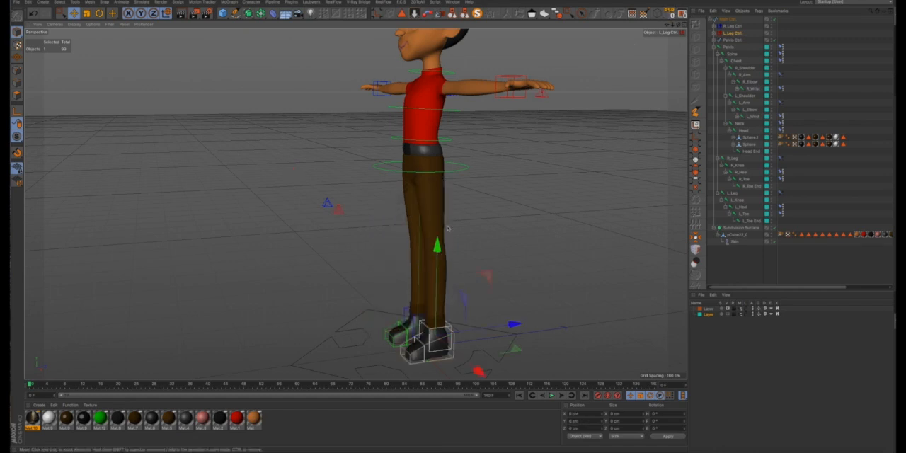
- Test the left leg by lifting the L_Leg Ctrl forward and rotating its Heel Ctrl, and undo these changes
left_click_drag(439, 228, 430, 229, "alt")
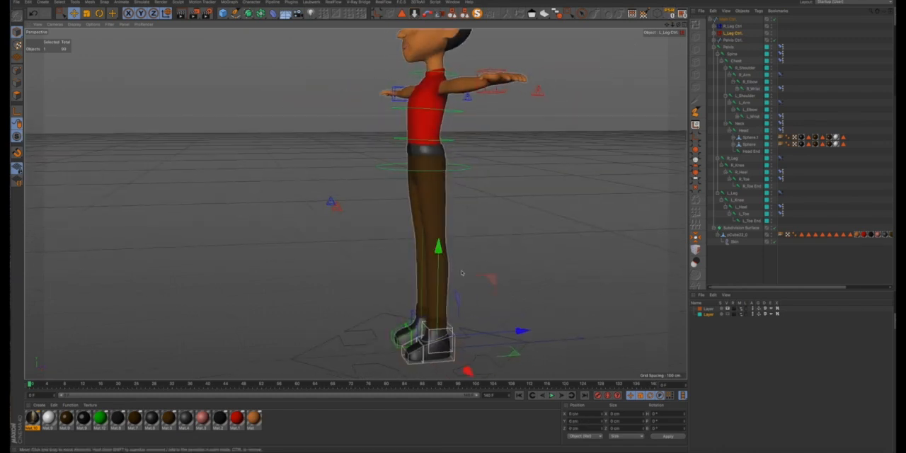
left_click_drag(491, 279, 461, 217)
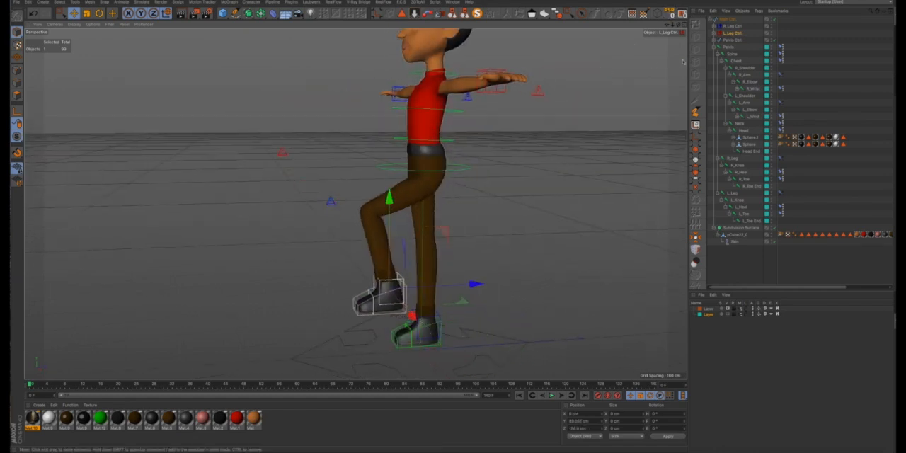
left_click(714, 34)
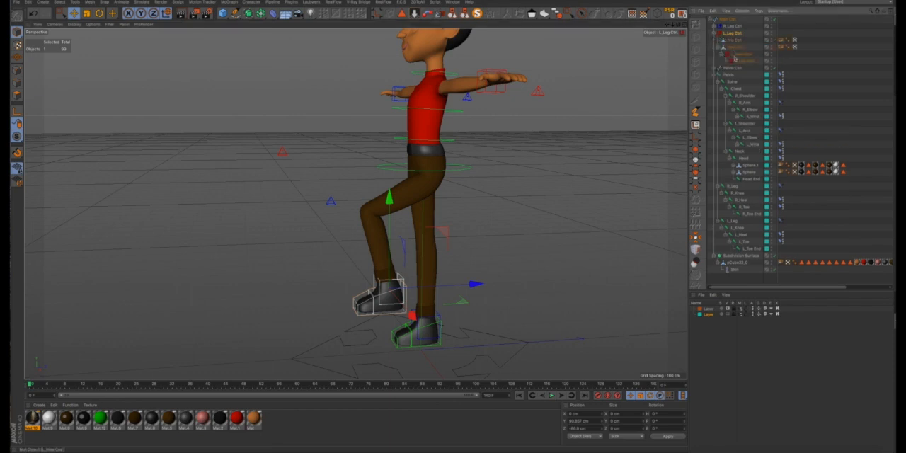
left_click(736, 48)
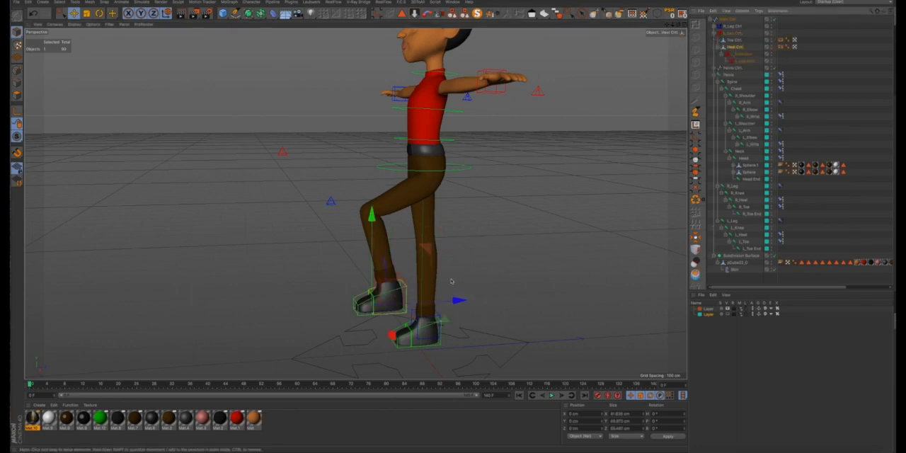
key("r")
left_click_drag(332, 264, 368, 278)
key("ctrl+z")
key("ctrl+z")
key("ctrl+z")
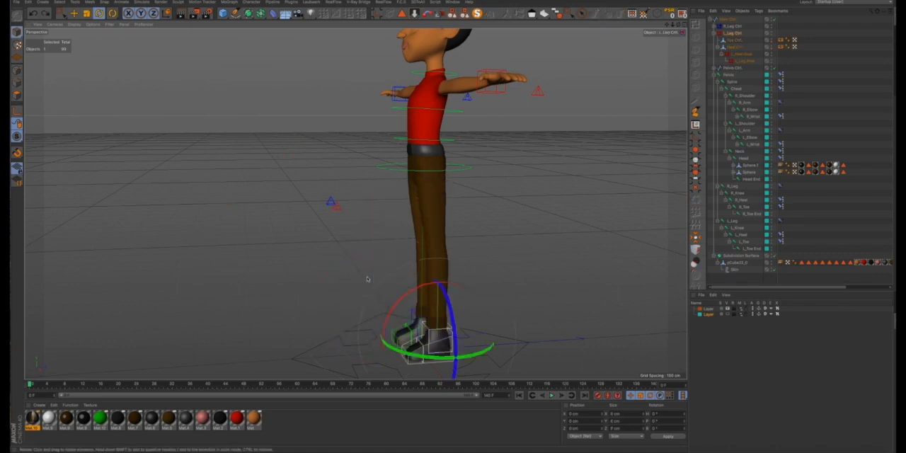
- Try tilting the L_Leg Ctrl slightly and pitching its Heel Ctrl to about 24°, undoing each rotation
mouse_move(412, 296)
left_mouse_down()
mouse_move(387, 299)
mouse_move(405, 296)
left_mouse_up()
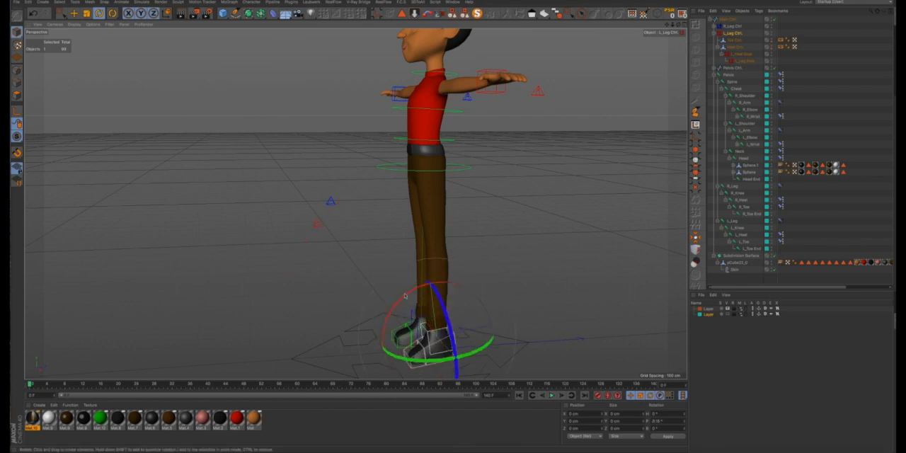
key("ctrl+z")
left_click(736, 47)
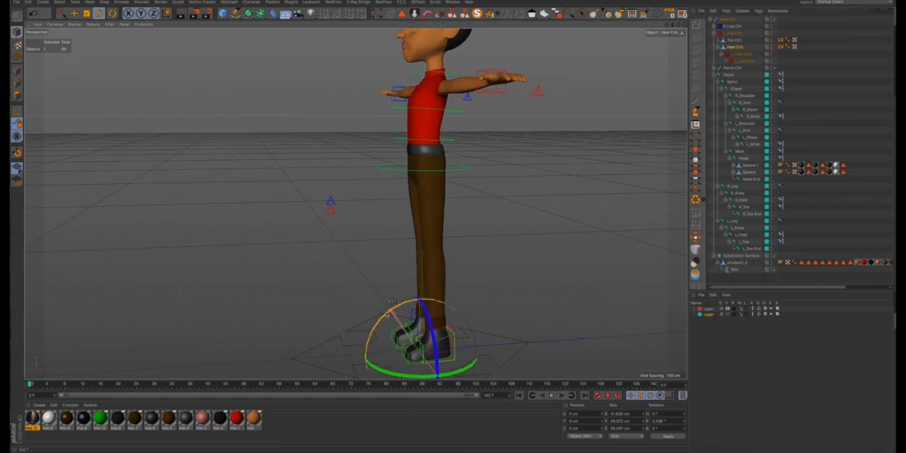
left_click_drag(389, 309, 361, 318)
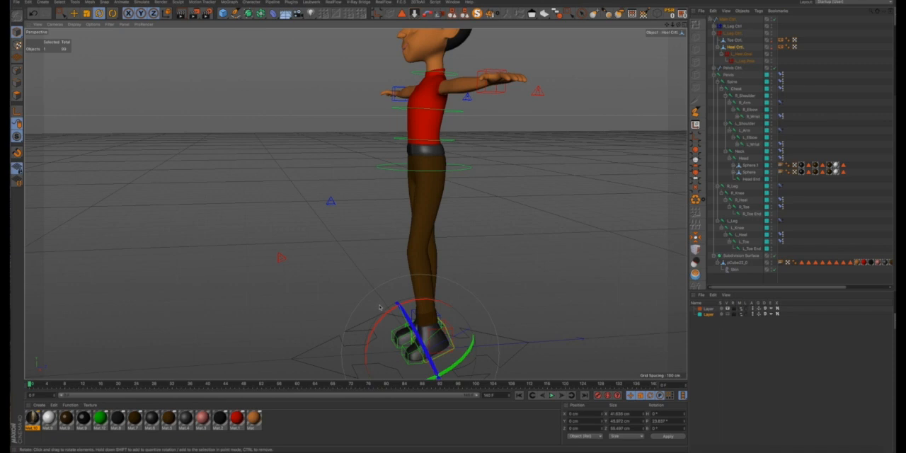
key("ctrl+z")
- Test the left wrist goal by bending the hand downward in pitch, and undo the rotation
left_click_drag(444, 242, 578, 108, "alt")
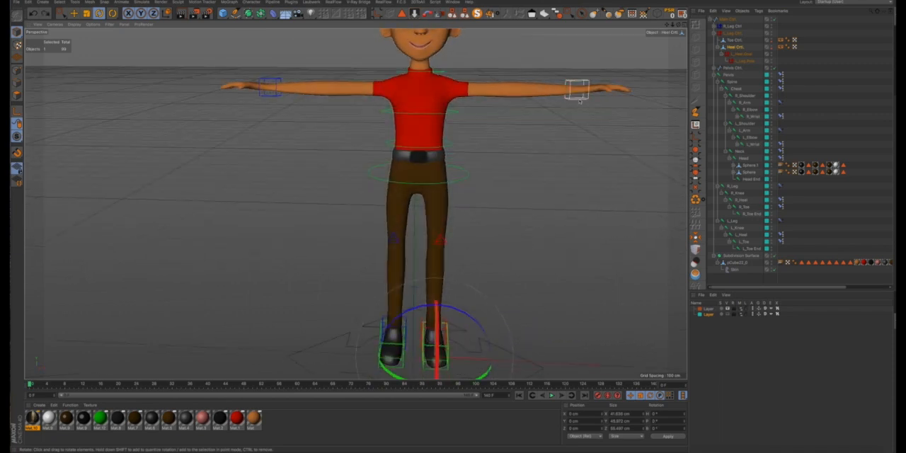
left_click(579, 99)
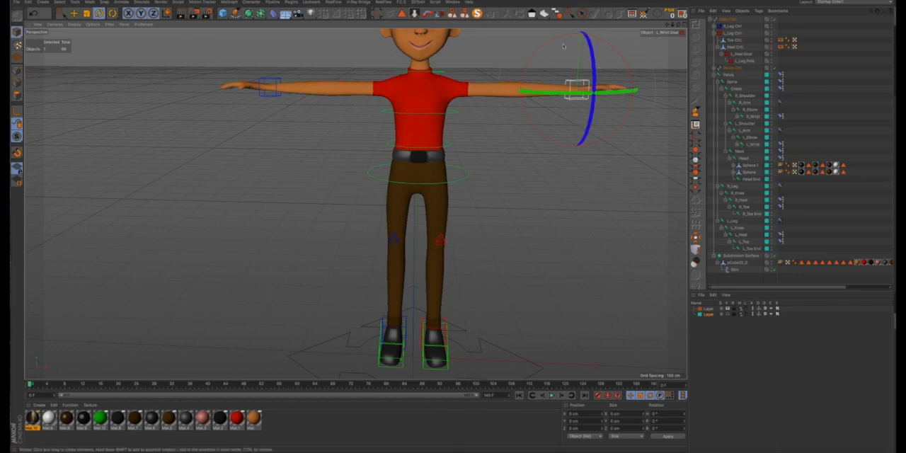
left_click_drag(564, 46, 596, 77)
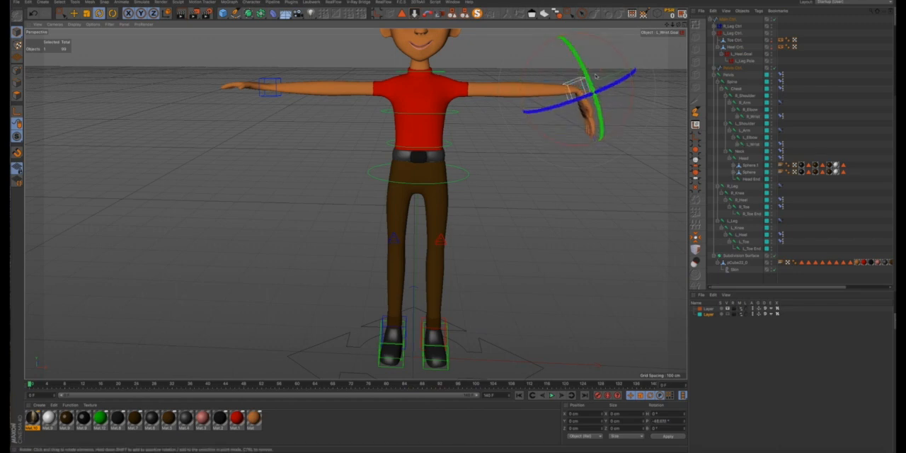
key("ctrl+z")
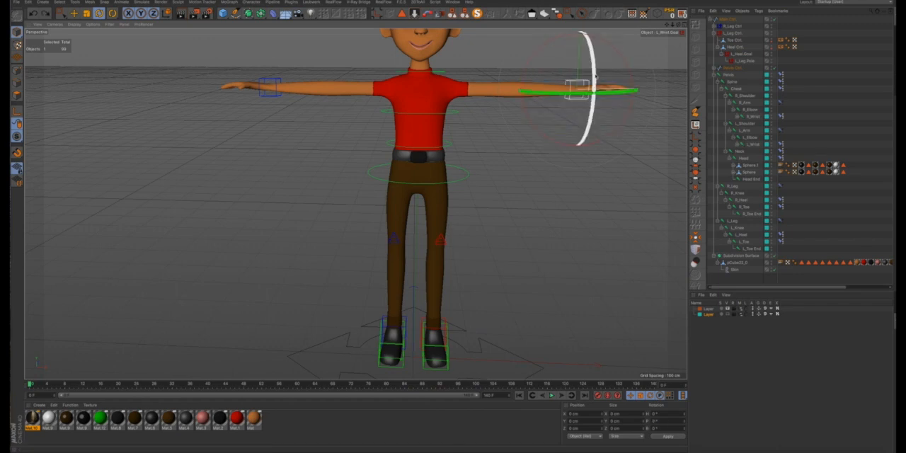
- Bend the left arm by moving the left wrist goal inward and forward and turning its heading to about -86°
key("e")
left_click_drag(666, 94, 613, 93)
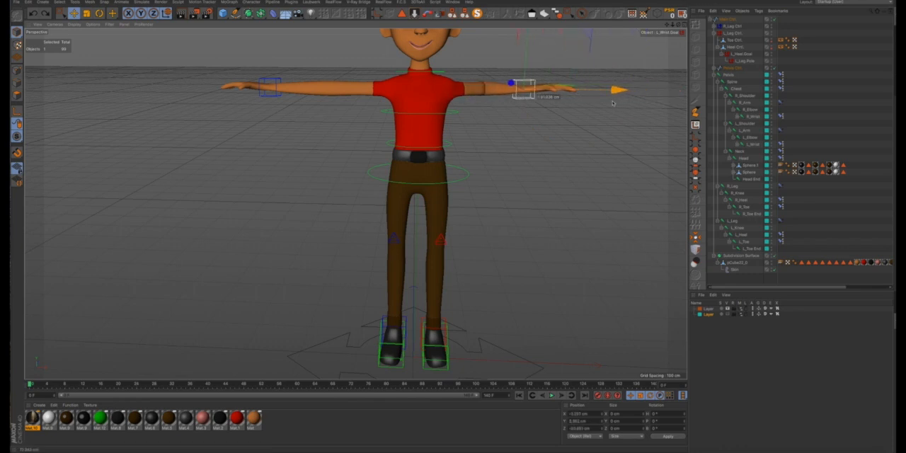
left_click_drag(431, 96, 461, 83, "alt")
scroll(413, 147, "down", 4)
key("r")
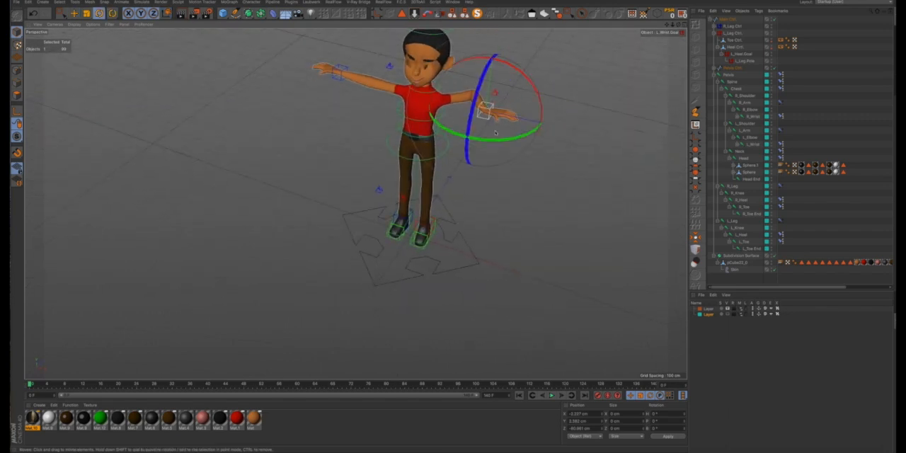
left_click_drag(495, 142, 396, 119)
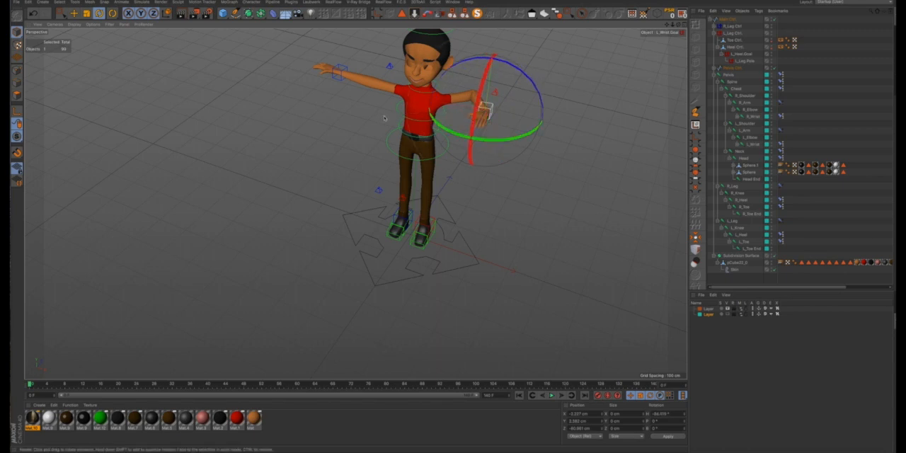
key("e")
left_click_drag(512, 76, 468, 103)
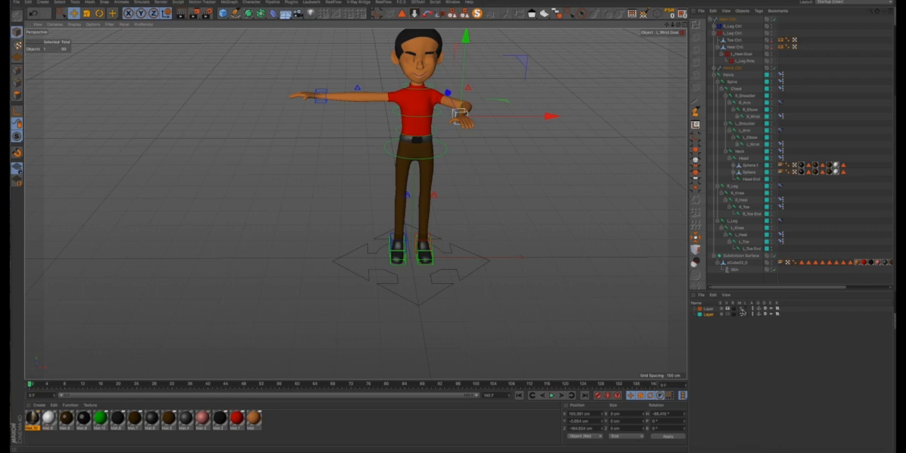
- Show the teal joint layer again and rotate the left wrist goal so the hand hangs downward
left_click(729, 317)
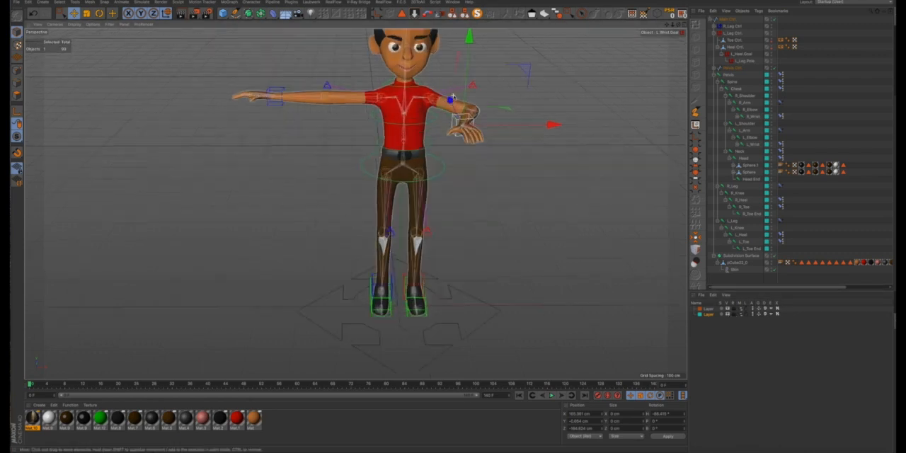
scroll(453, 97, "up", 2)
key("r")
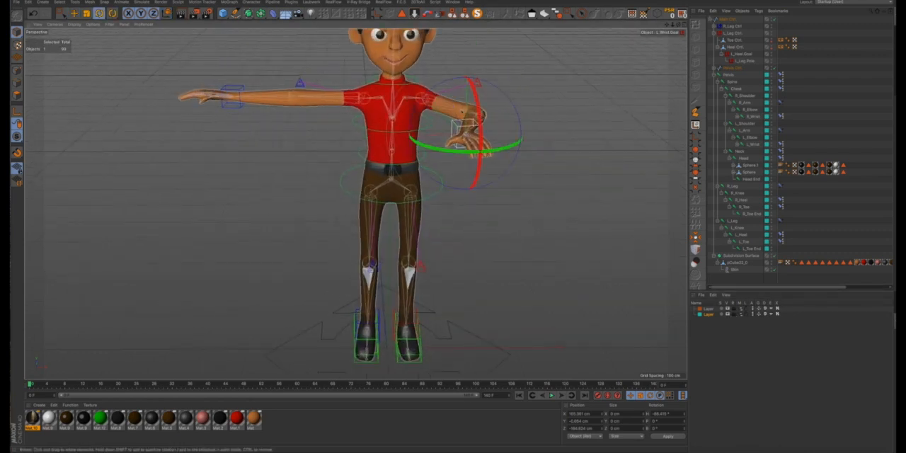
left_click_drag(469, 80, 483, 151)
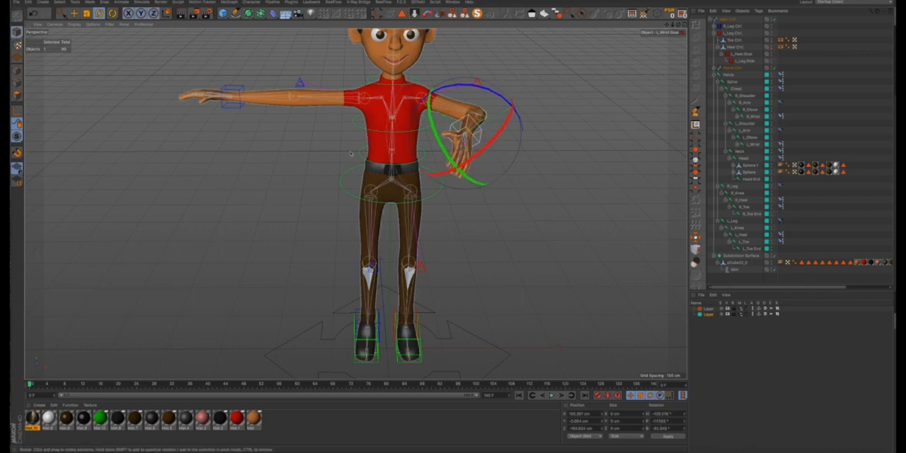
- Bend the right arm by turning the right wrist goal's heading to about 113° and moving it inward and forward
left_click(240, 108)
left_click_drag(242, 111, 288, 91)
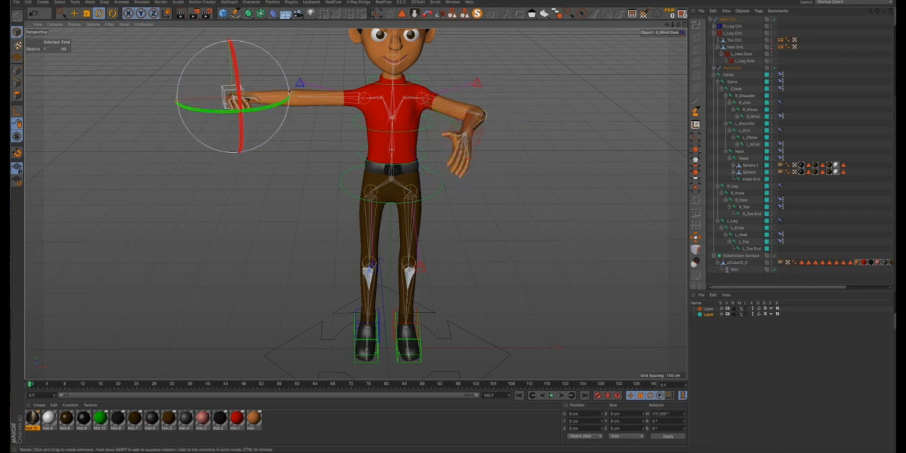
key("e")
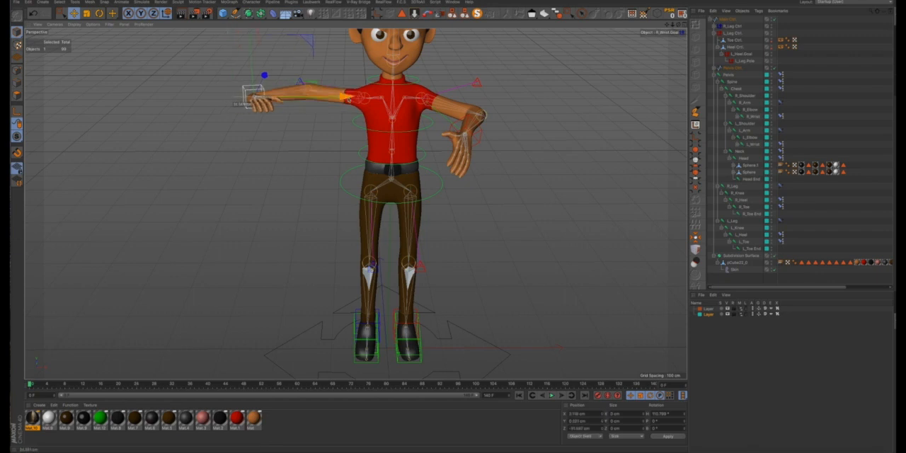
left_click_drag(348, 101, 368, 100)
left_click_drag(285, 78, 274, 108)
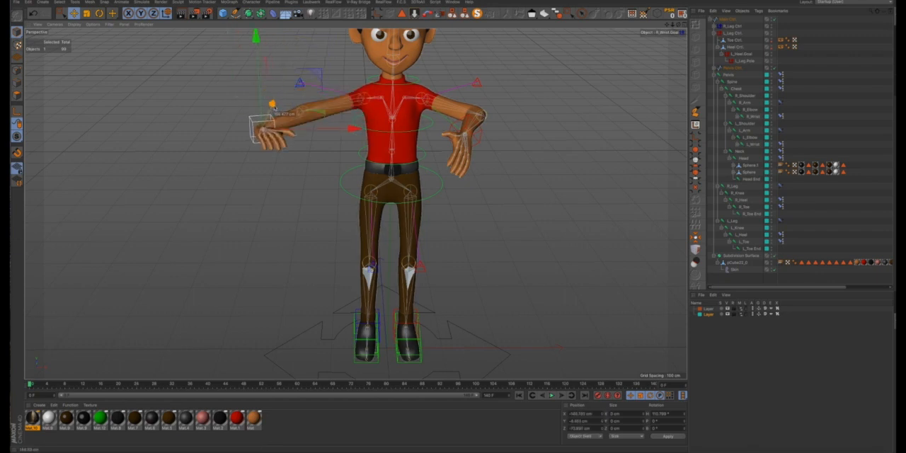
left_click_drag(350, 134, 405, 137)
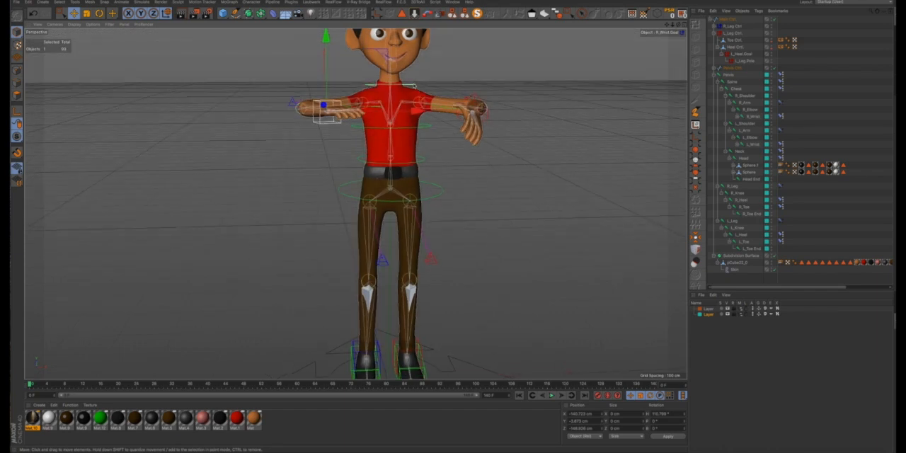
- Test the neck control by rotating it so the head turns and tilts to the side
left_click_drag(666, 26, 666, 70)
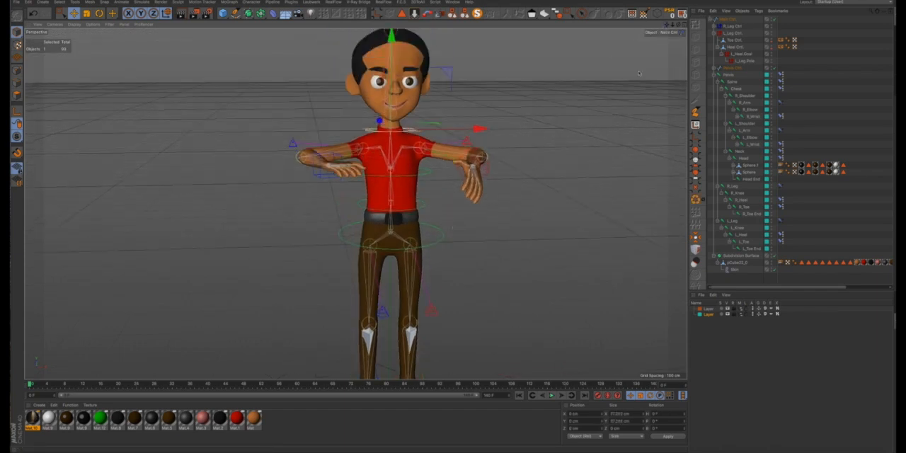
key("r")
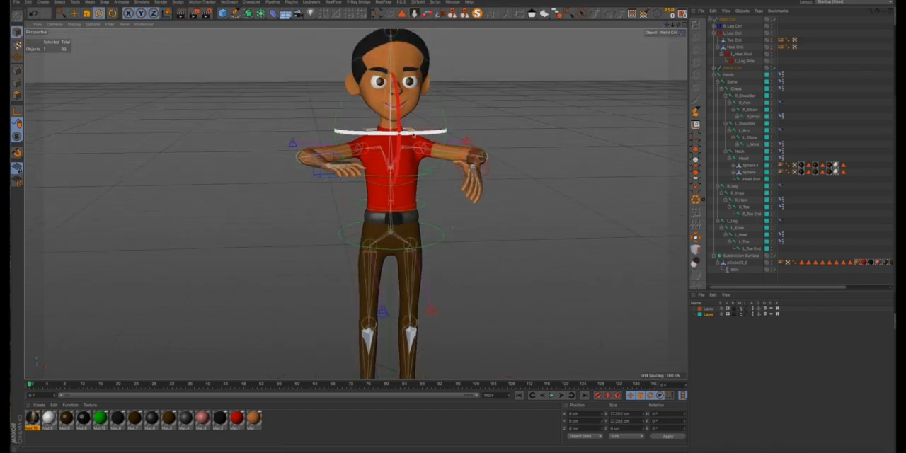
left_click_drag(433, 126, 389, 141)
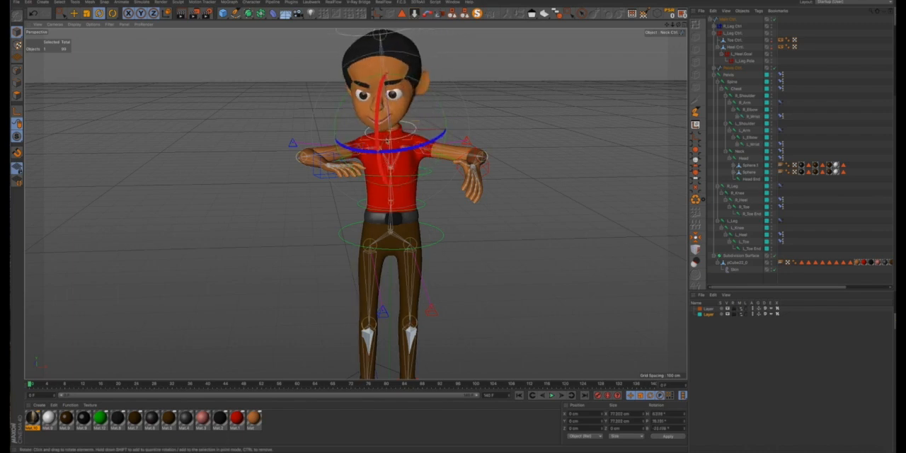
- Test the head control by tilting the head back and sideways, and undo the rotation
left_click_drag(667, 25, 667, 64)
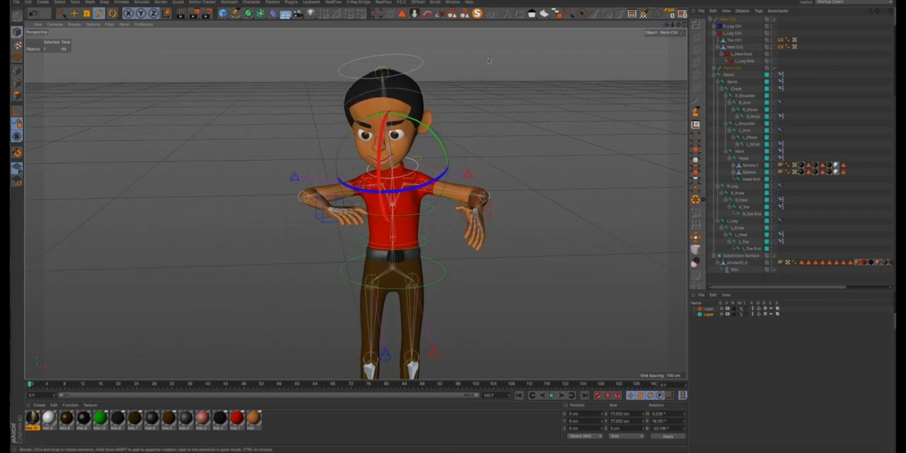
left_click(423, 66)
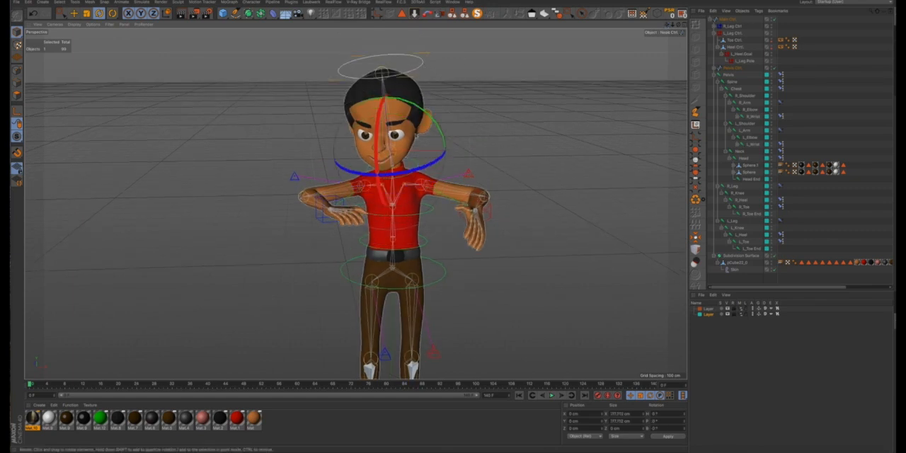
left_click_drag(406, 135, 376, 113)
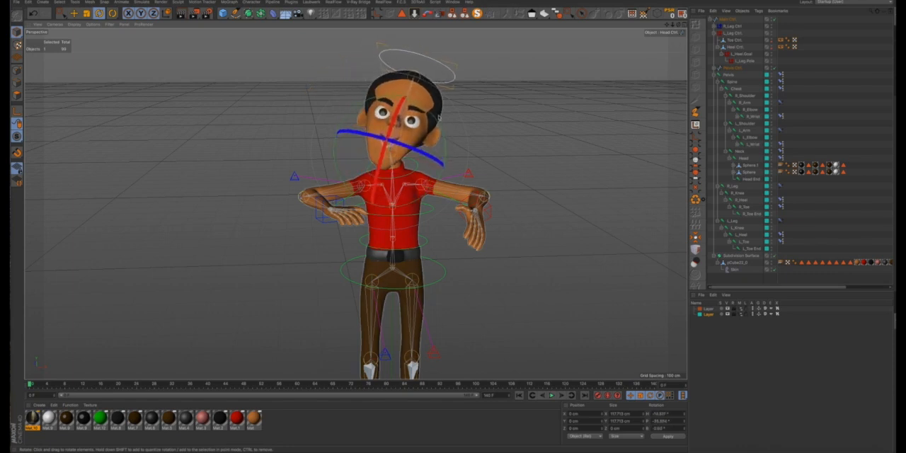
key("ctrl+z")
- Test the pelvis control from the side by bending the upper body forward in pitch, and reset its rotation to zero
left_click_drag(412, 128, 465, 186, "alt")
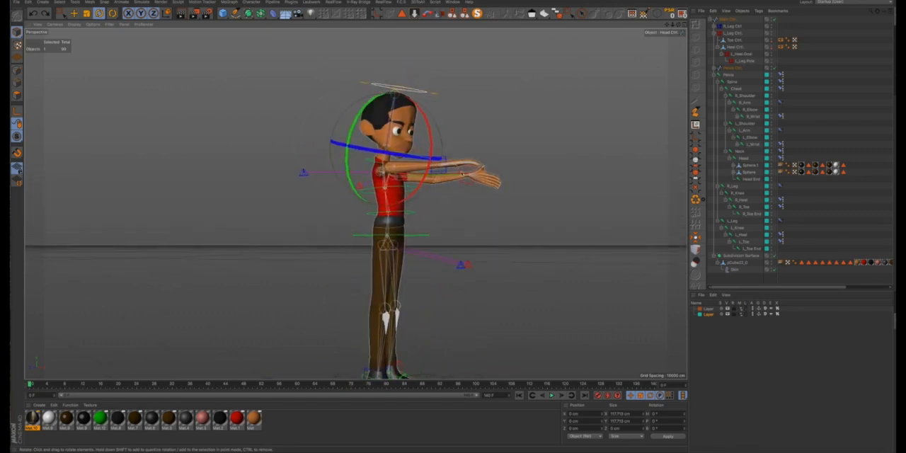
left_click_drag(665, 26, 649, 59)
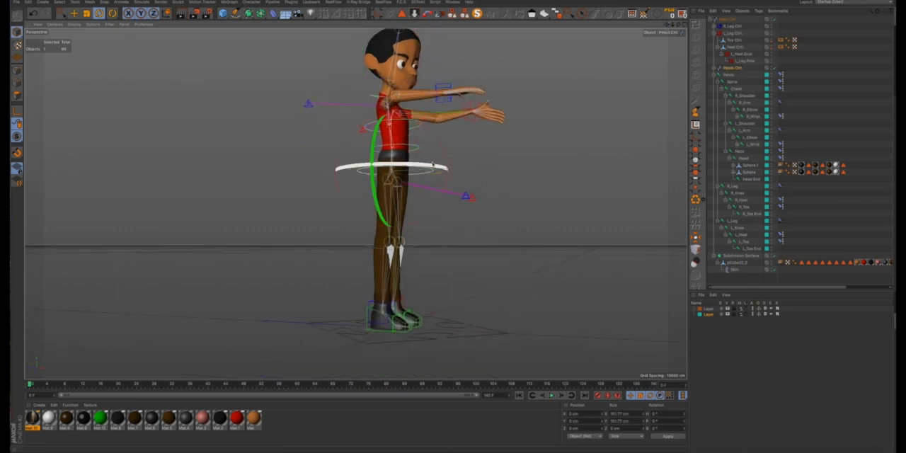
left_click(434, 172)
left_click_drag(434, 171, 453, 201)
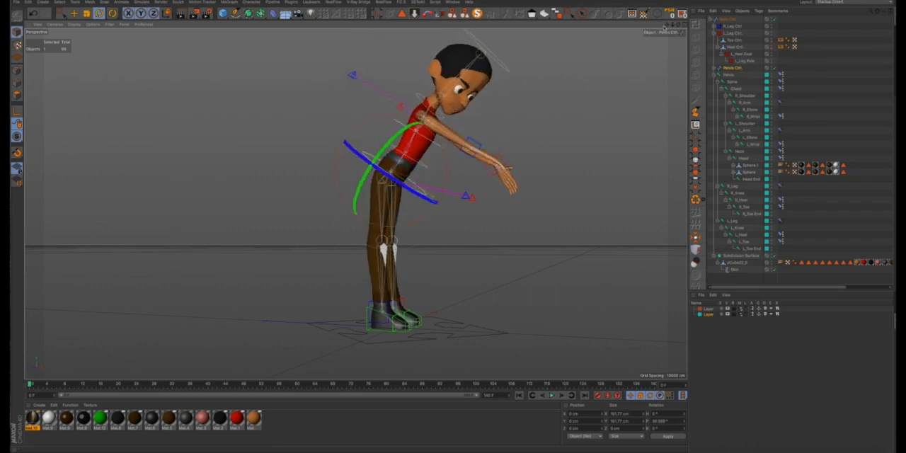
left_click_drag(663, 33, 634, 90)
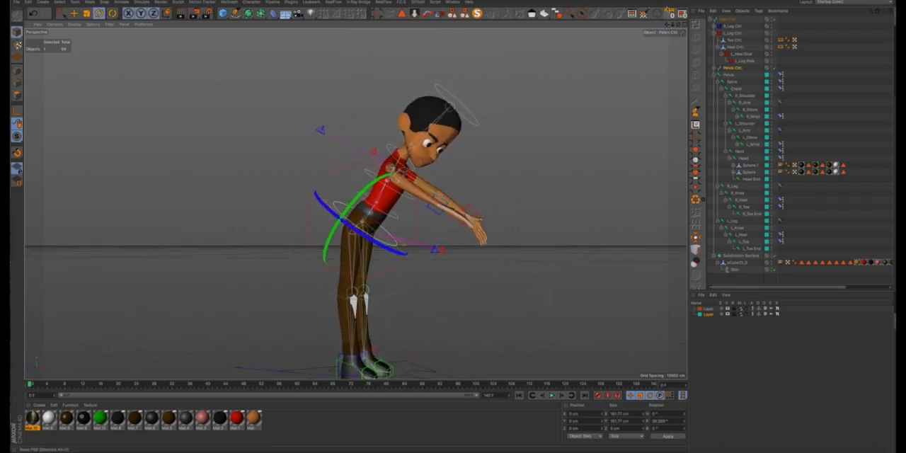
left_click(669, 14)
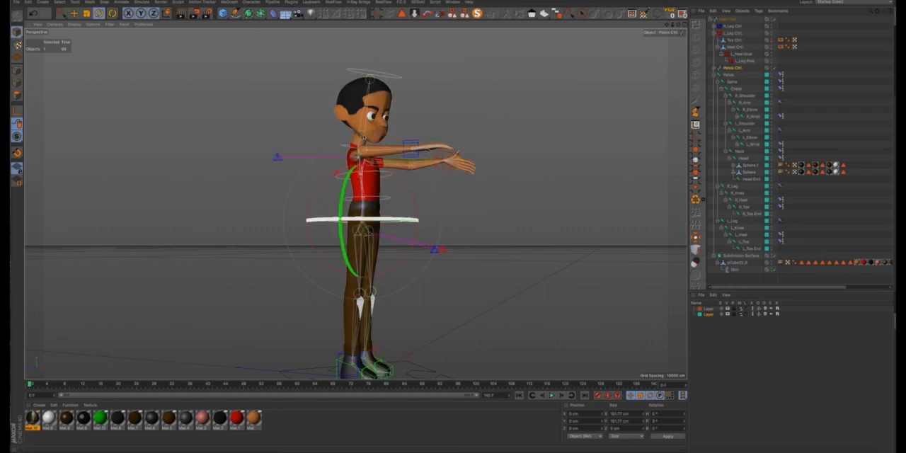
- Try to reset the pose on the Pelvis joint with all its children, and clear the selection
scroll(365, 133, "up", 5)
scroll(365, 133, "up", 3)
left_click_drag(365, 133, 527, 183, "alt")
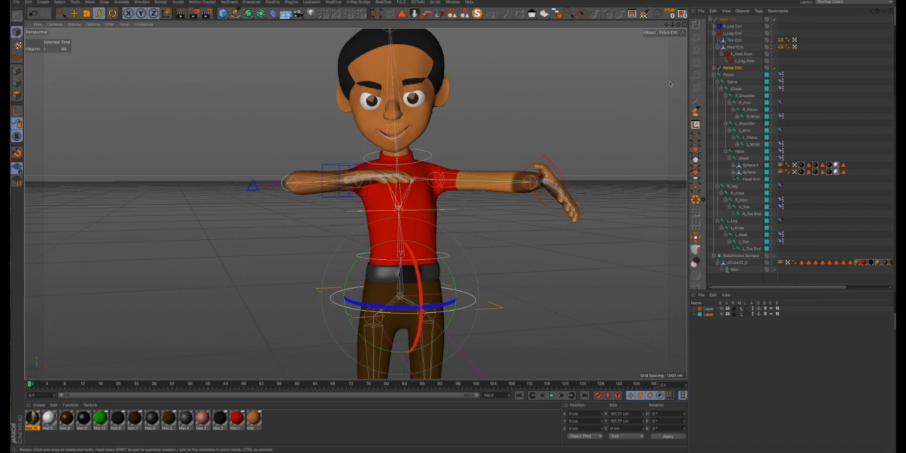
left_click(727, 76)
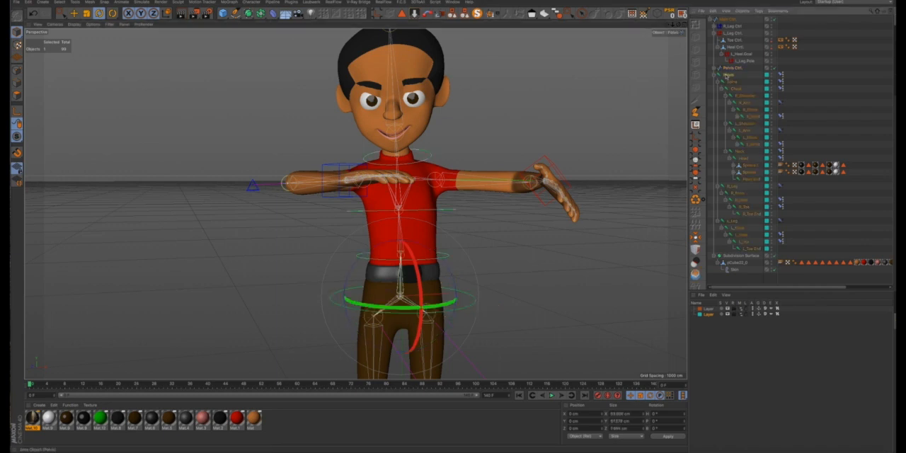
left_click(683, 16)
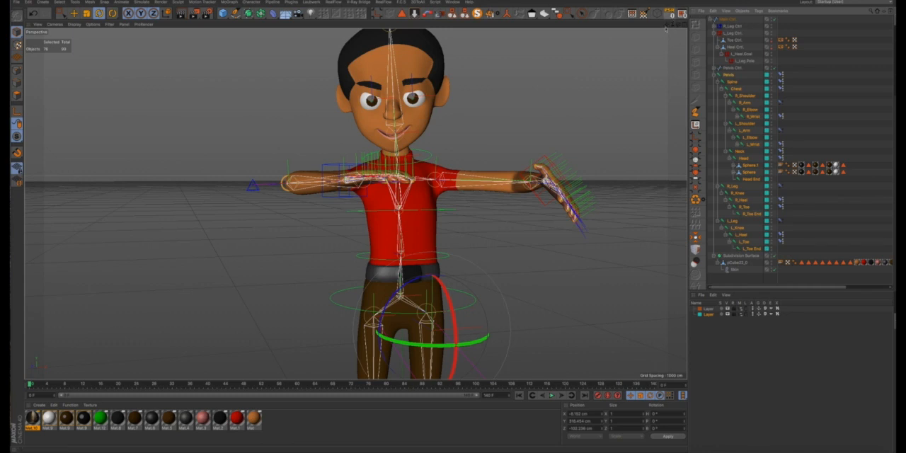
left_click(481, 61)
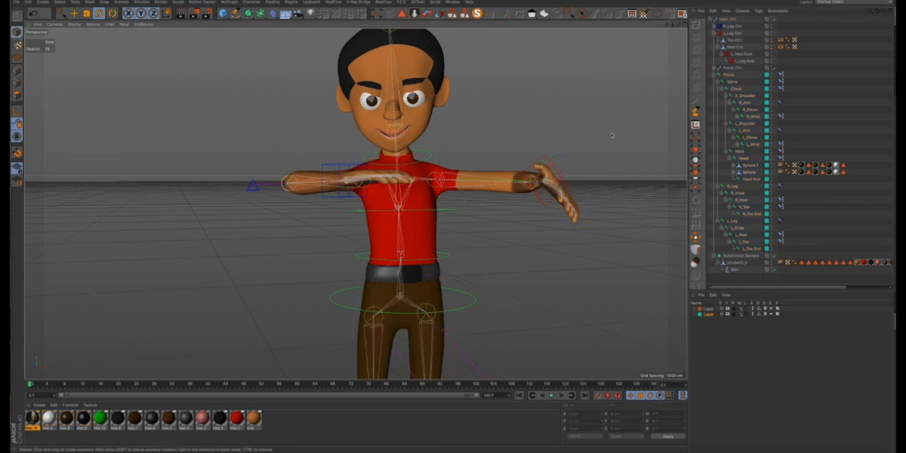
- Select the Main Ctrl together with its whole child hierarchy for a pose reset
left_click(562, 169)
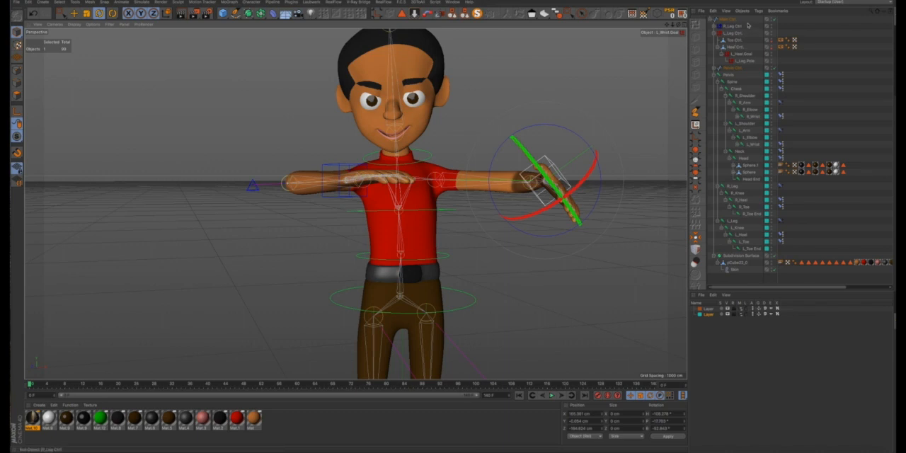
left_click_drag(726, 67, 724, 69)
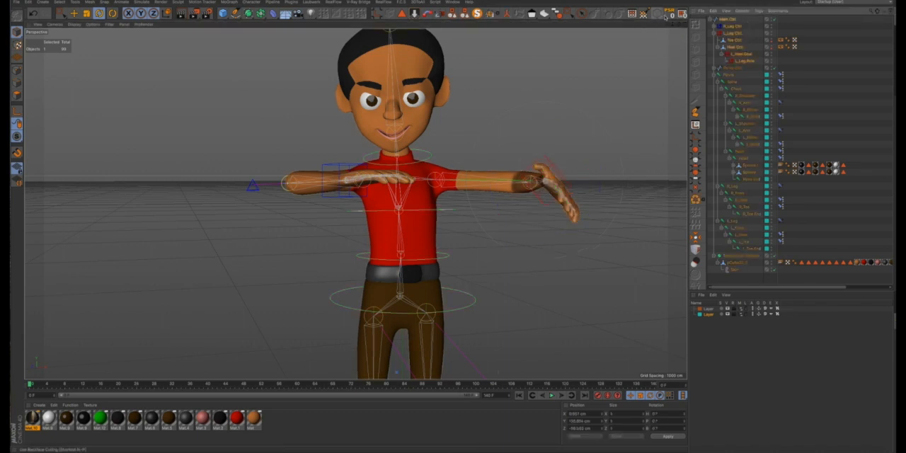